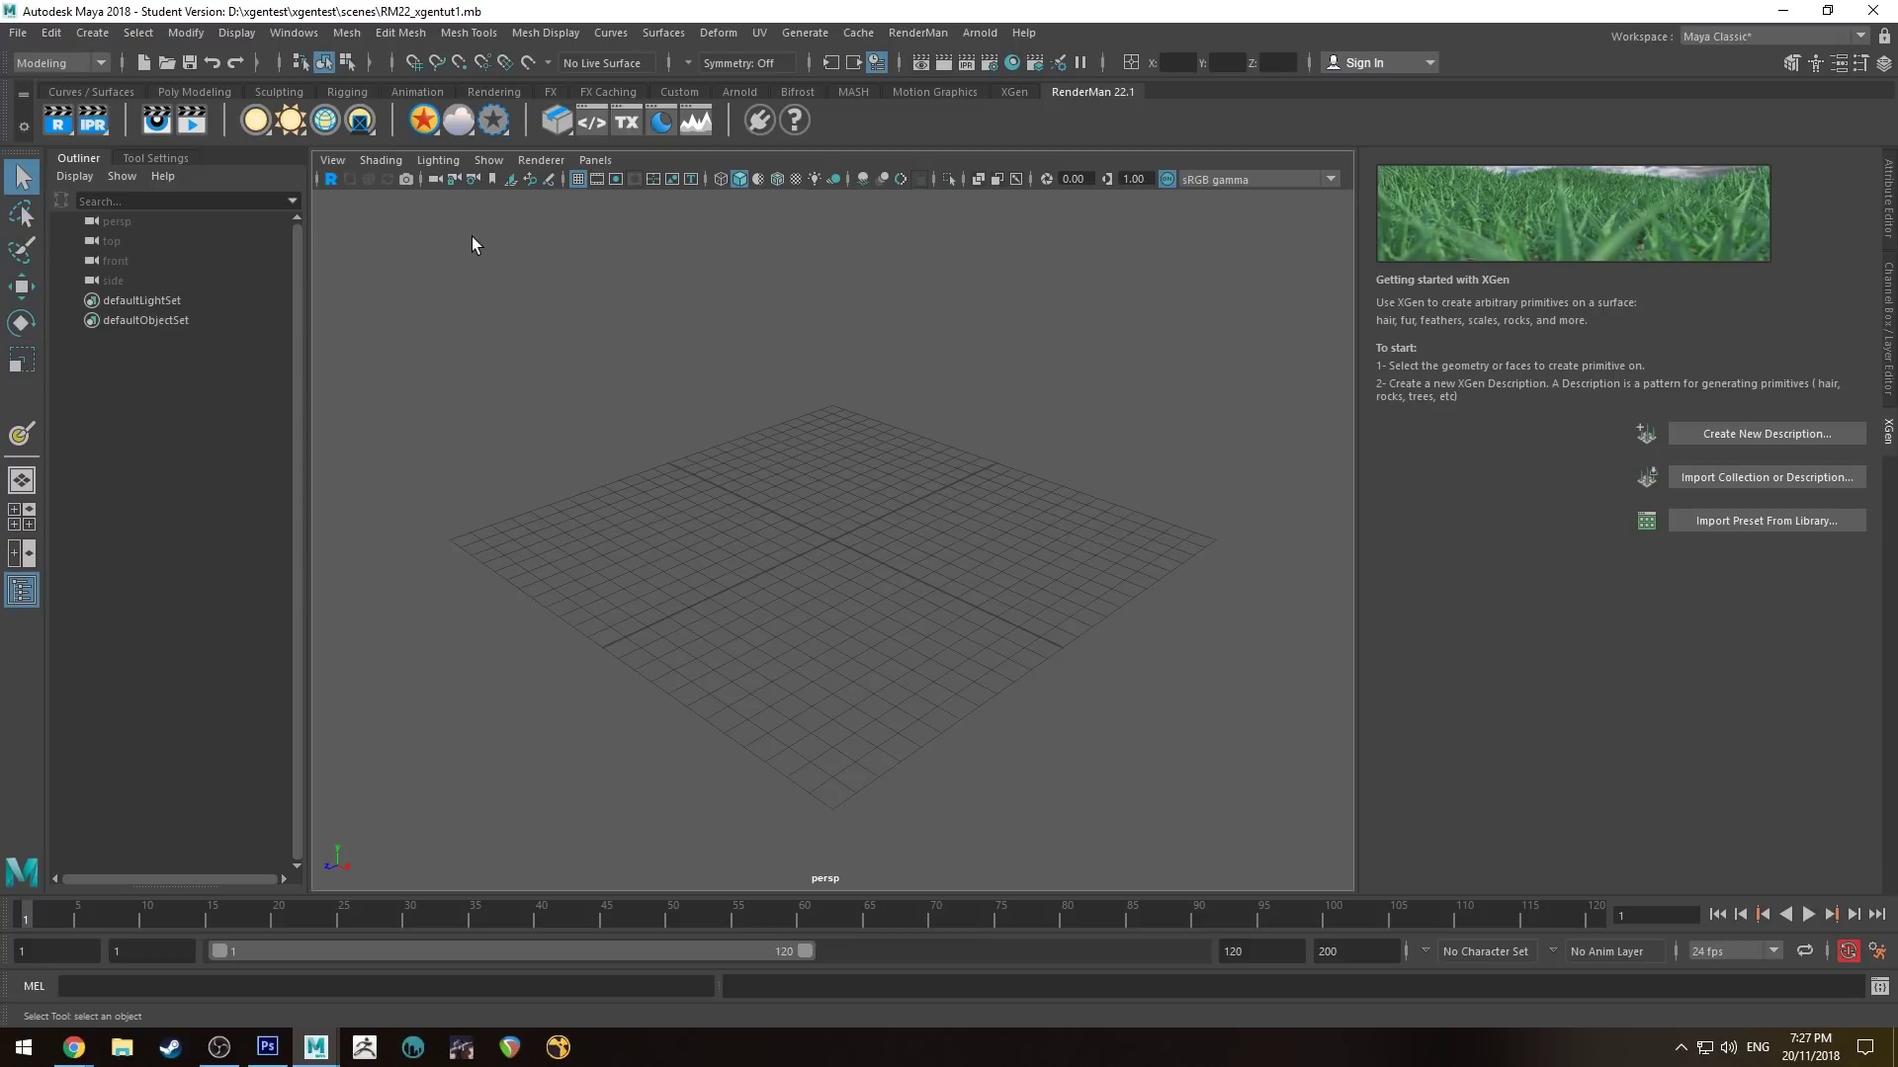
Step: Create a polygon plane at the centre of the grid
{"action": "left_click", "coordinate": [202, 90]}
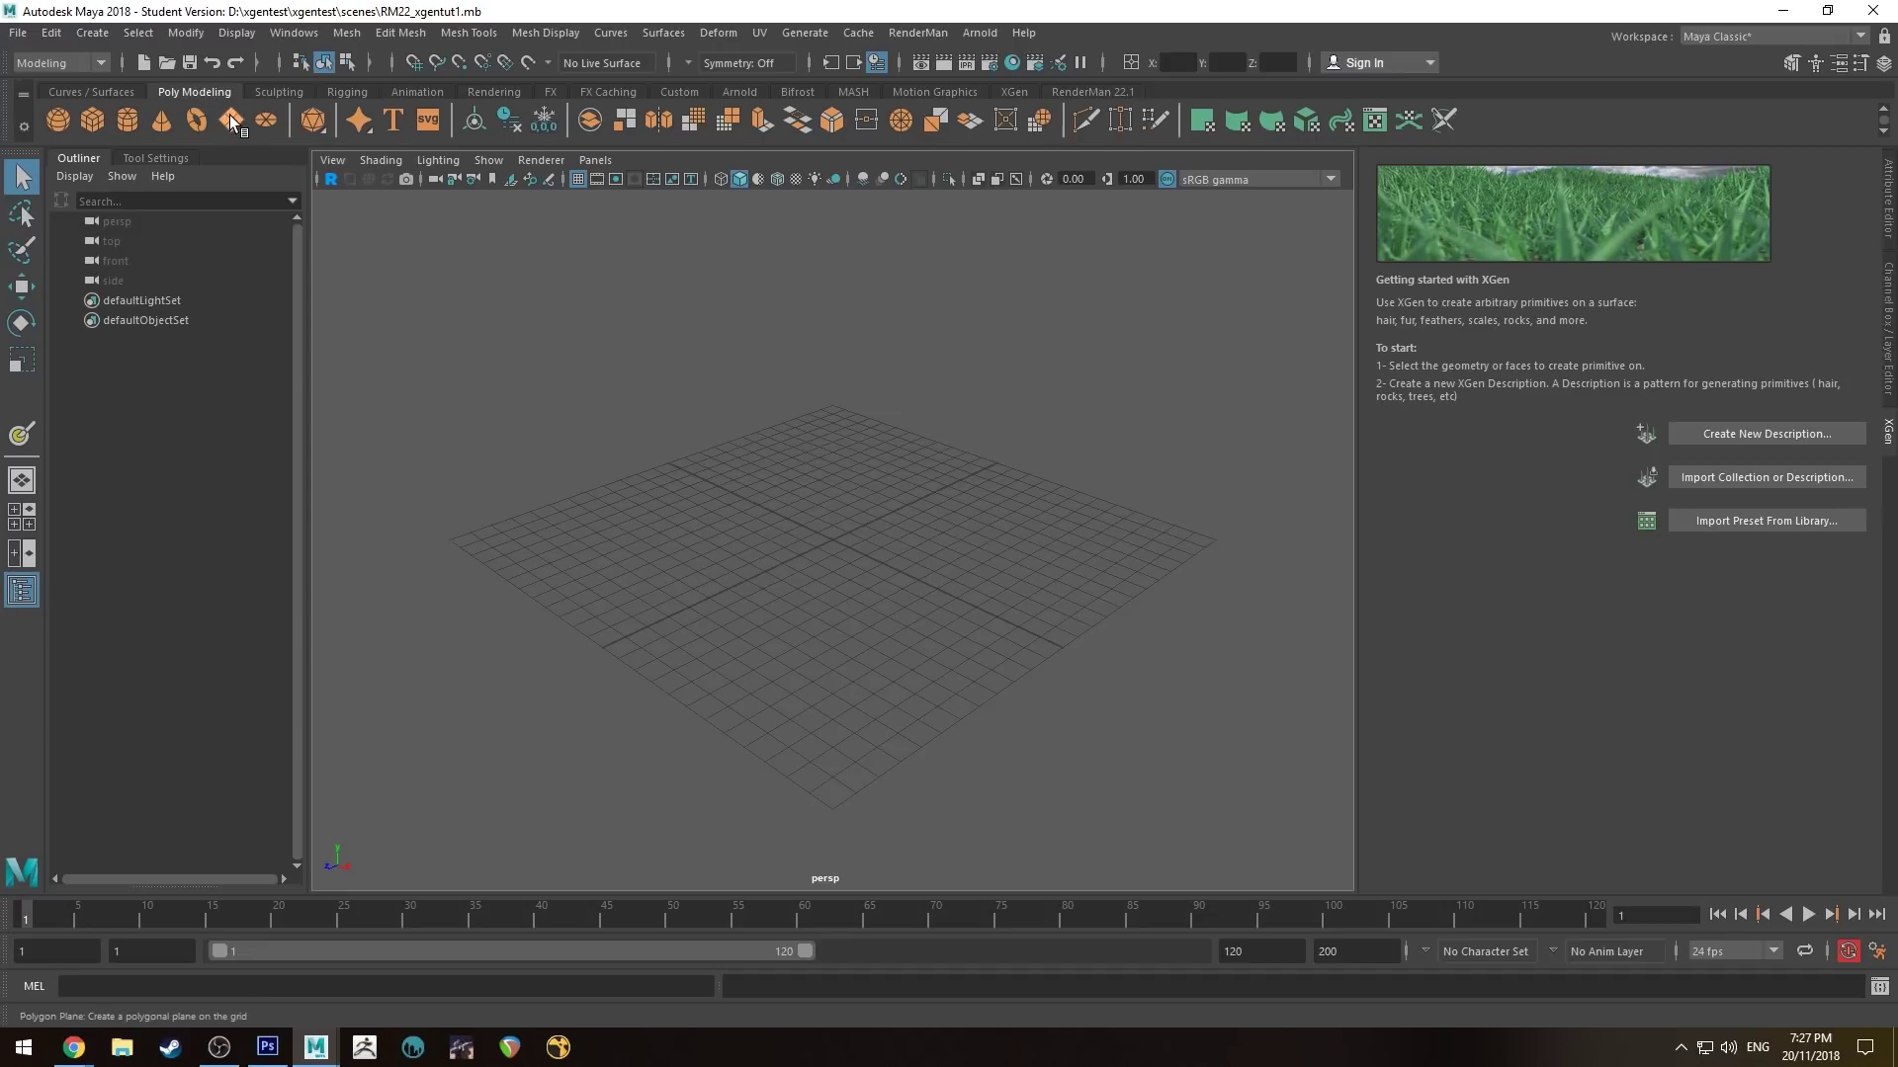
{"action": "left_click", "coordinate": [229, 118]}
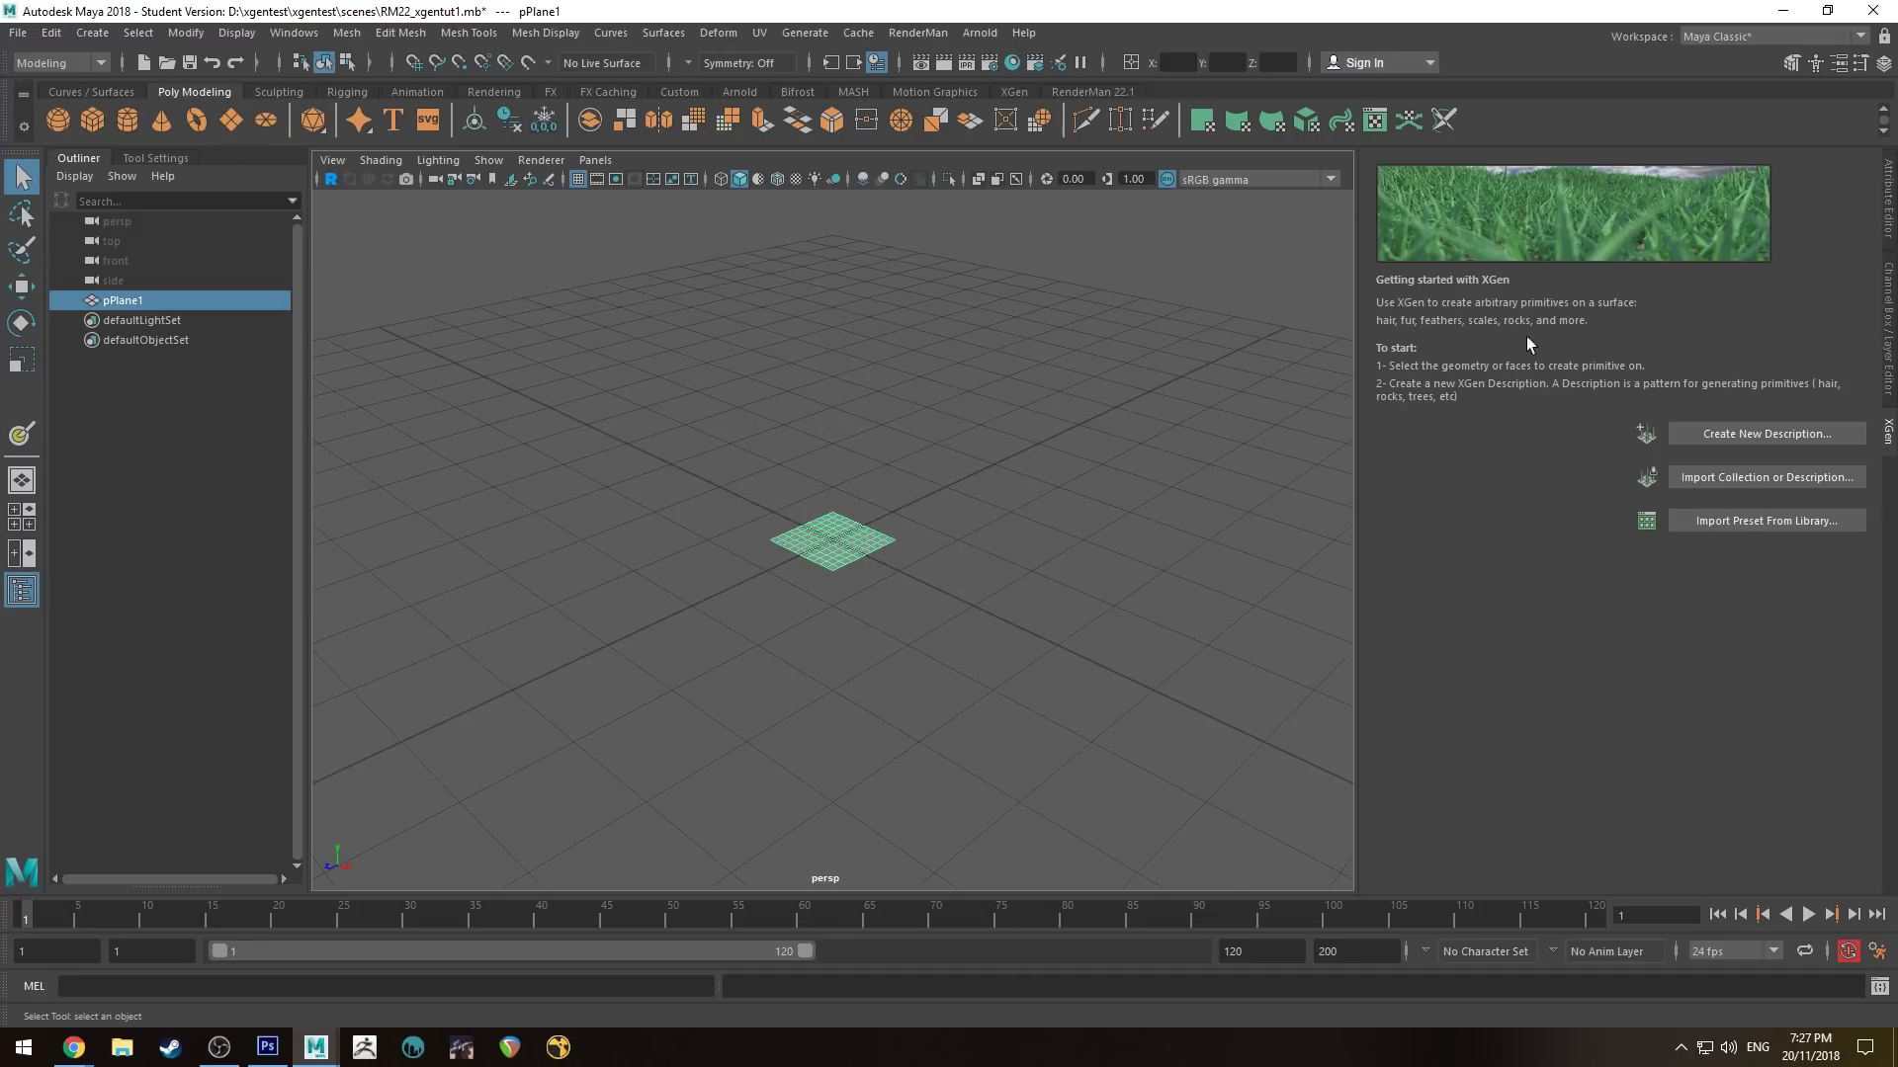
{"action": "scroll", "coordinate": [965, 367], "scroll_direction": "up", "scroll_amount": 5}
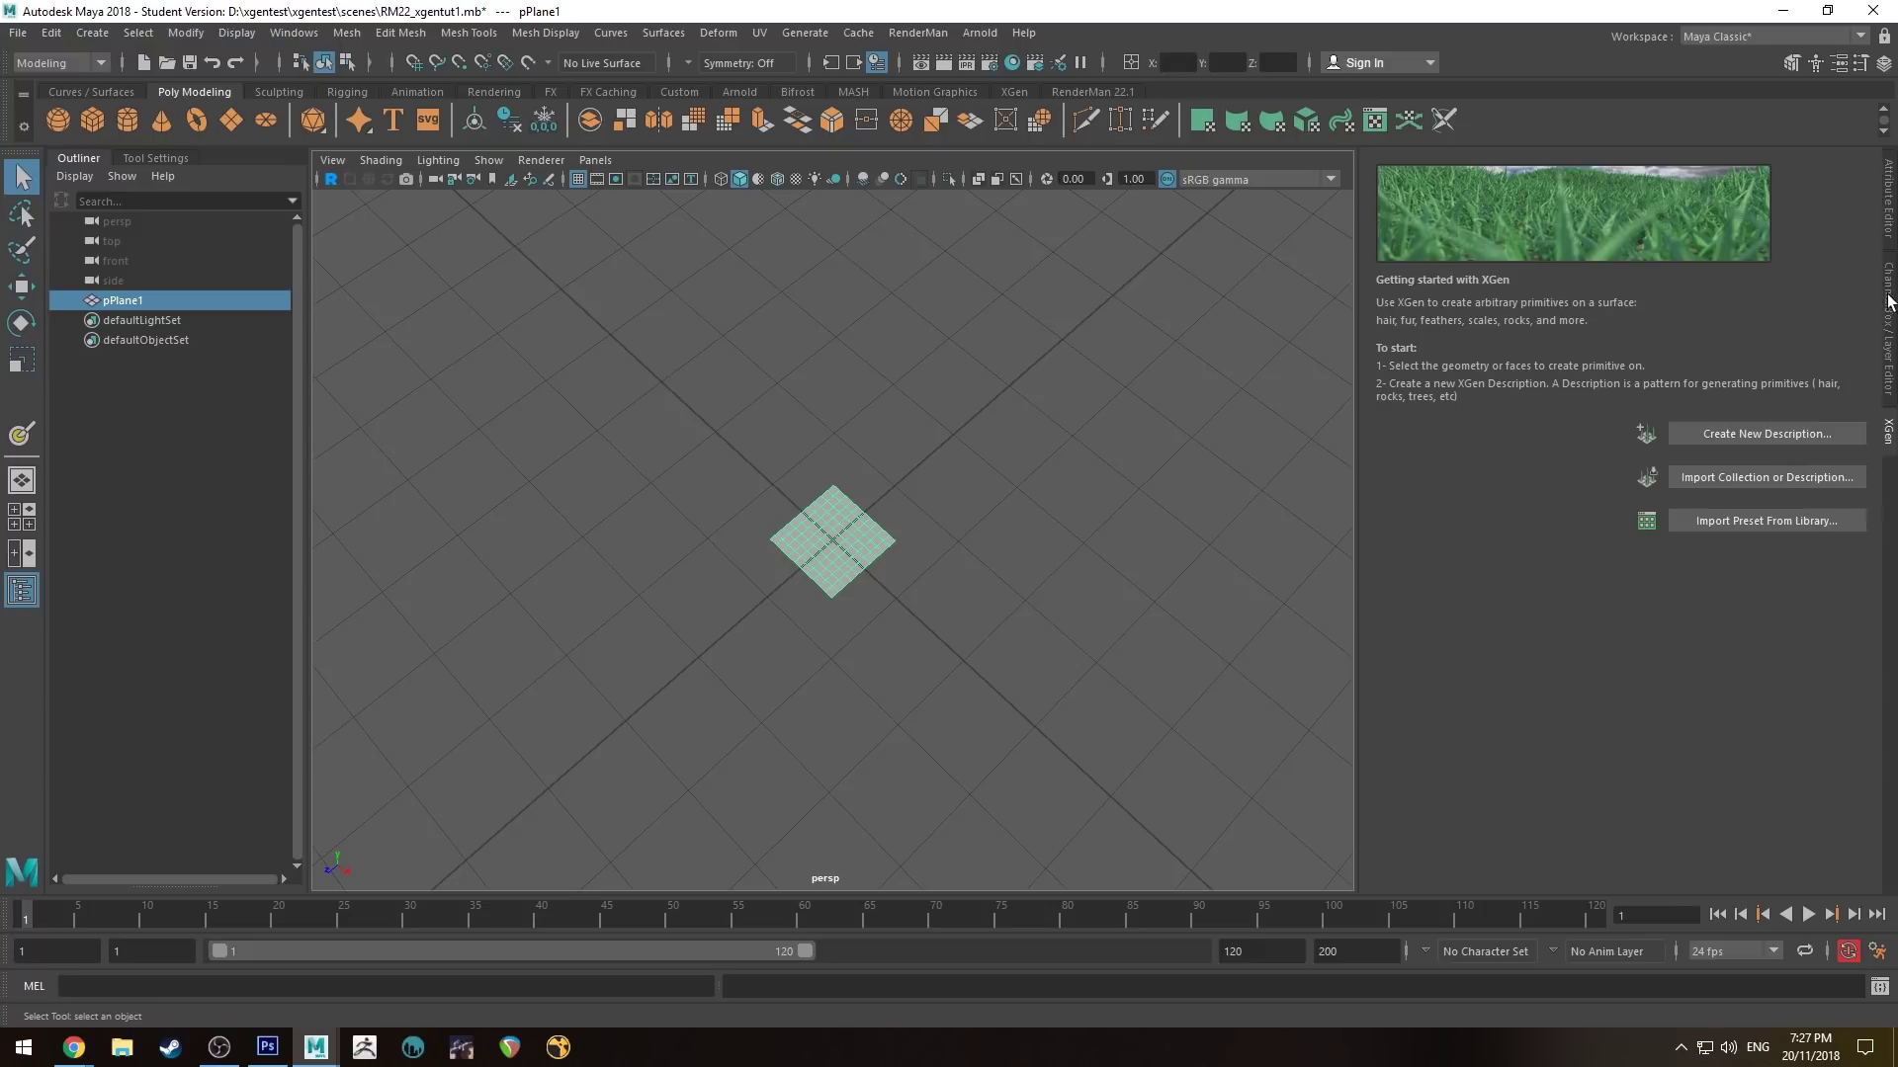
Step: Set the plane's X, Y and Z scale to 120
{"action": "left_click", "coordinate": [1888, 196]}
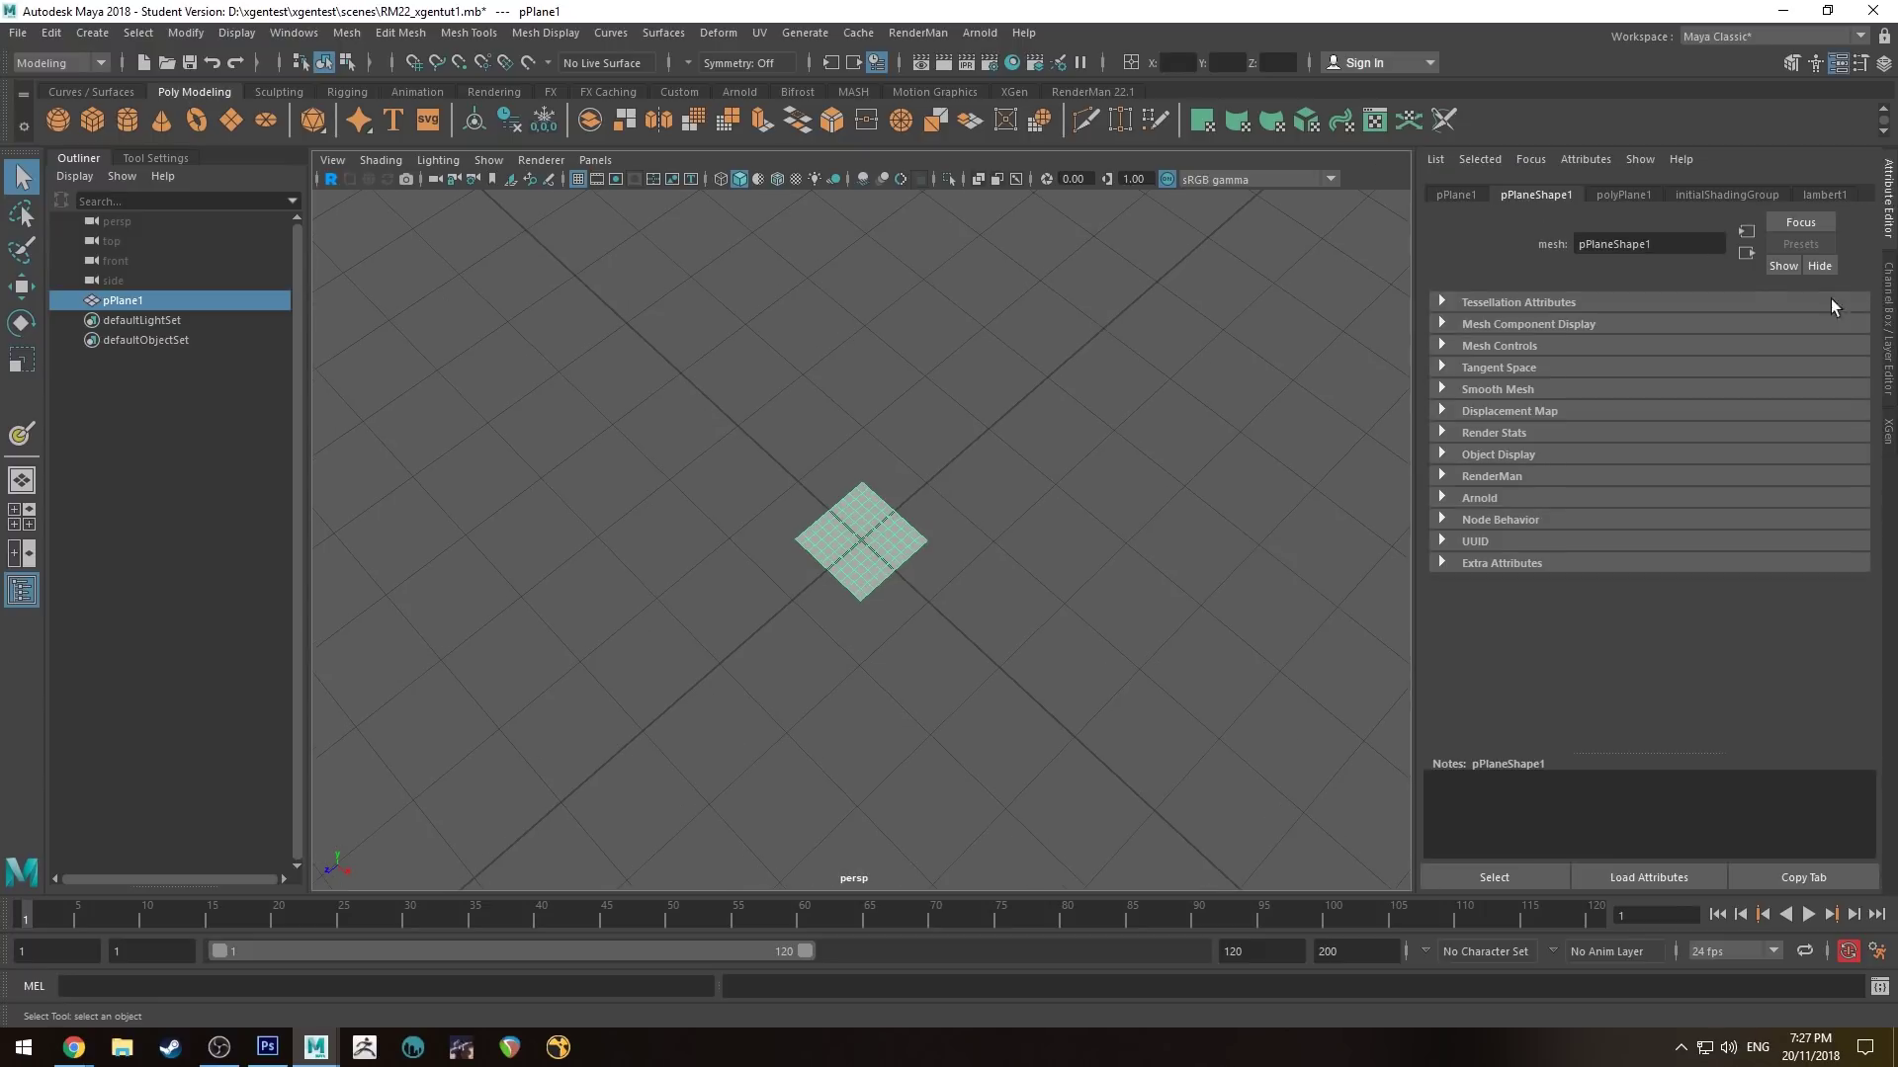
{"action": "left_click", "coordinate": [1890, 302]}
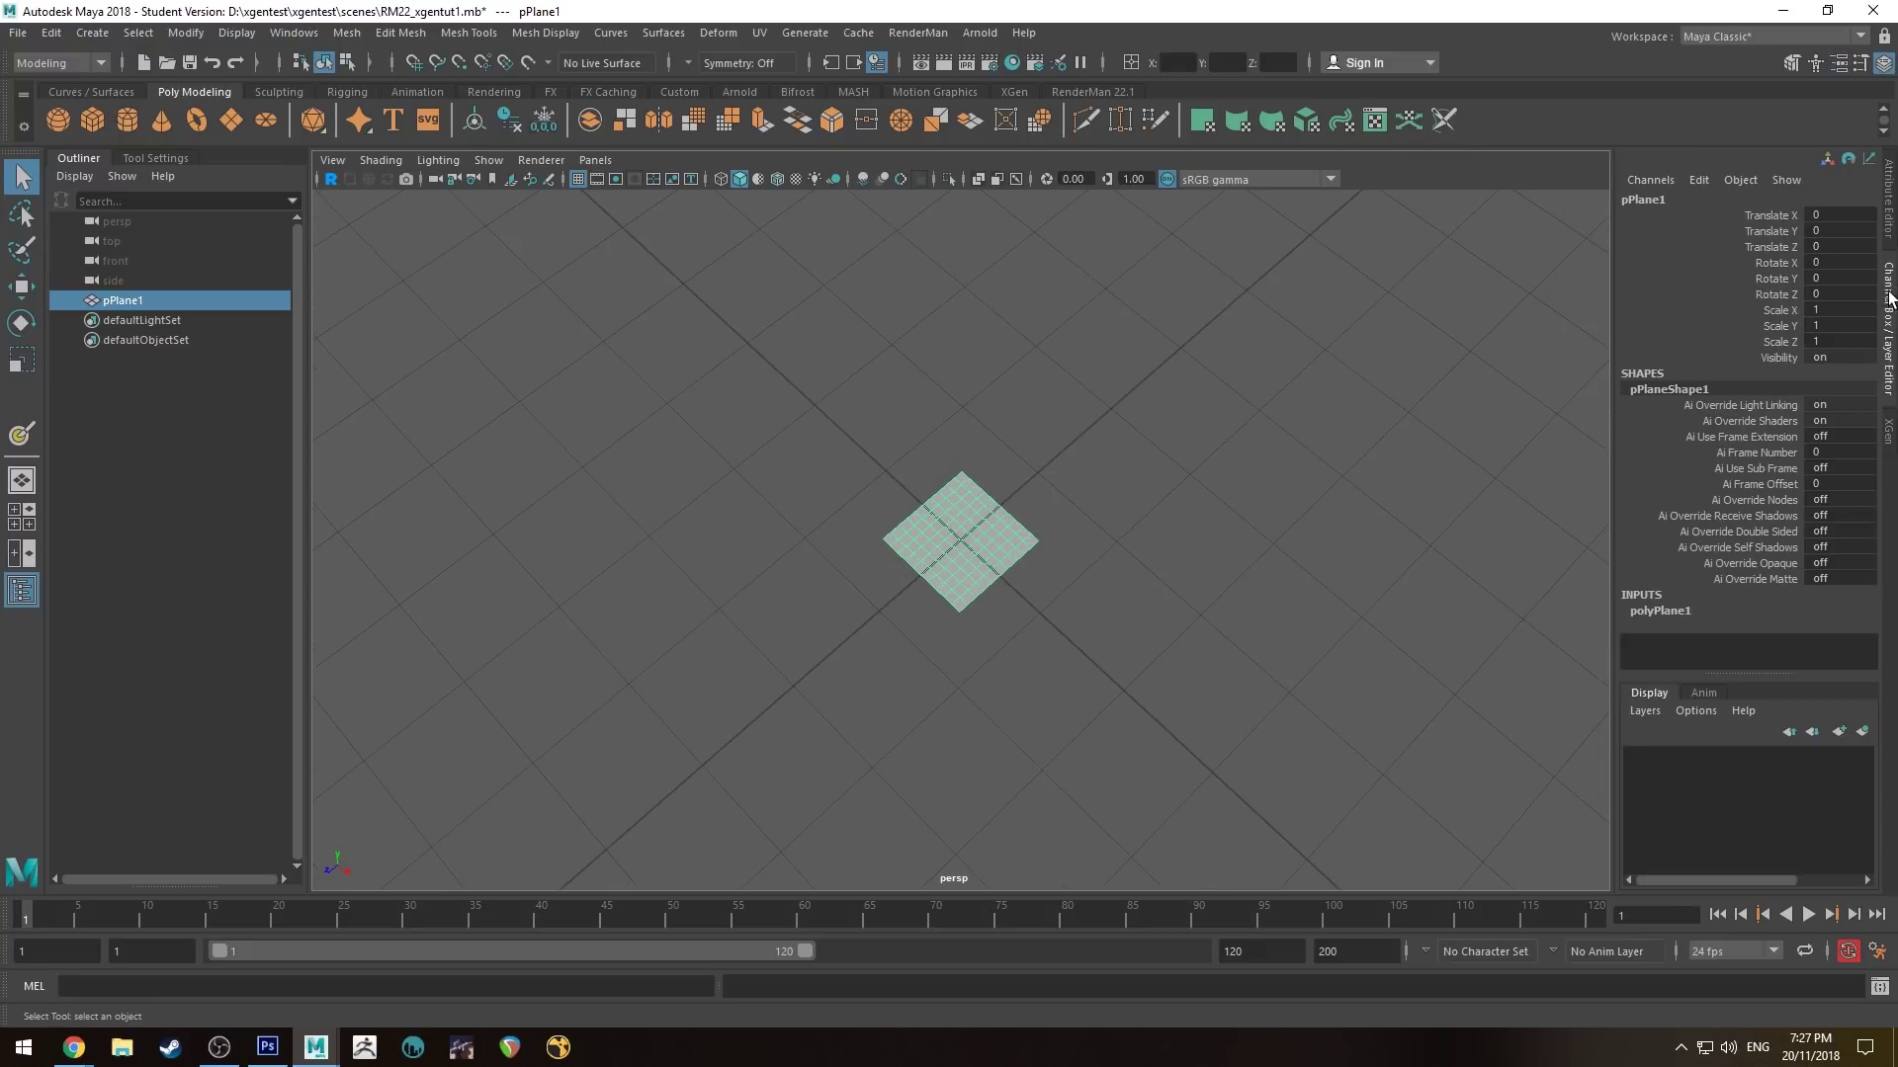
{"action": "left_click", "coordinate": [1674, 609]}
{"action": "scroll", "coordinate": [1791, 591], "scroll_direction": "up", "scroll_amount": 2}
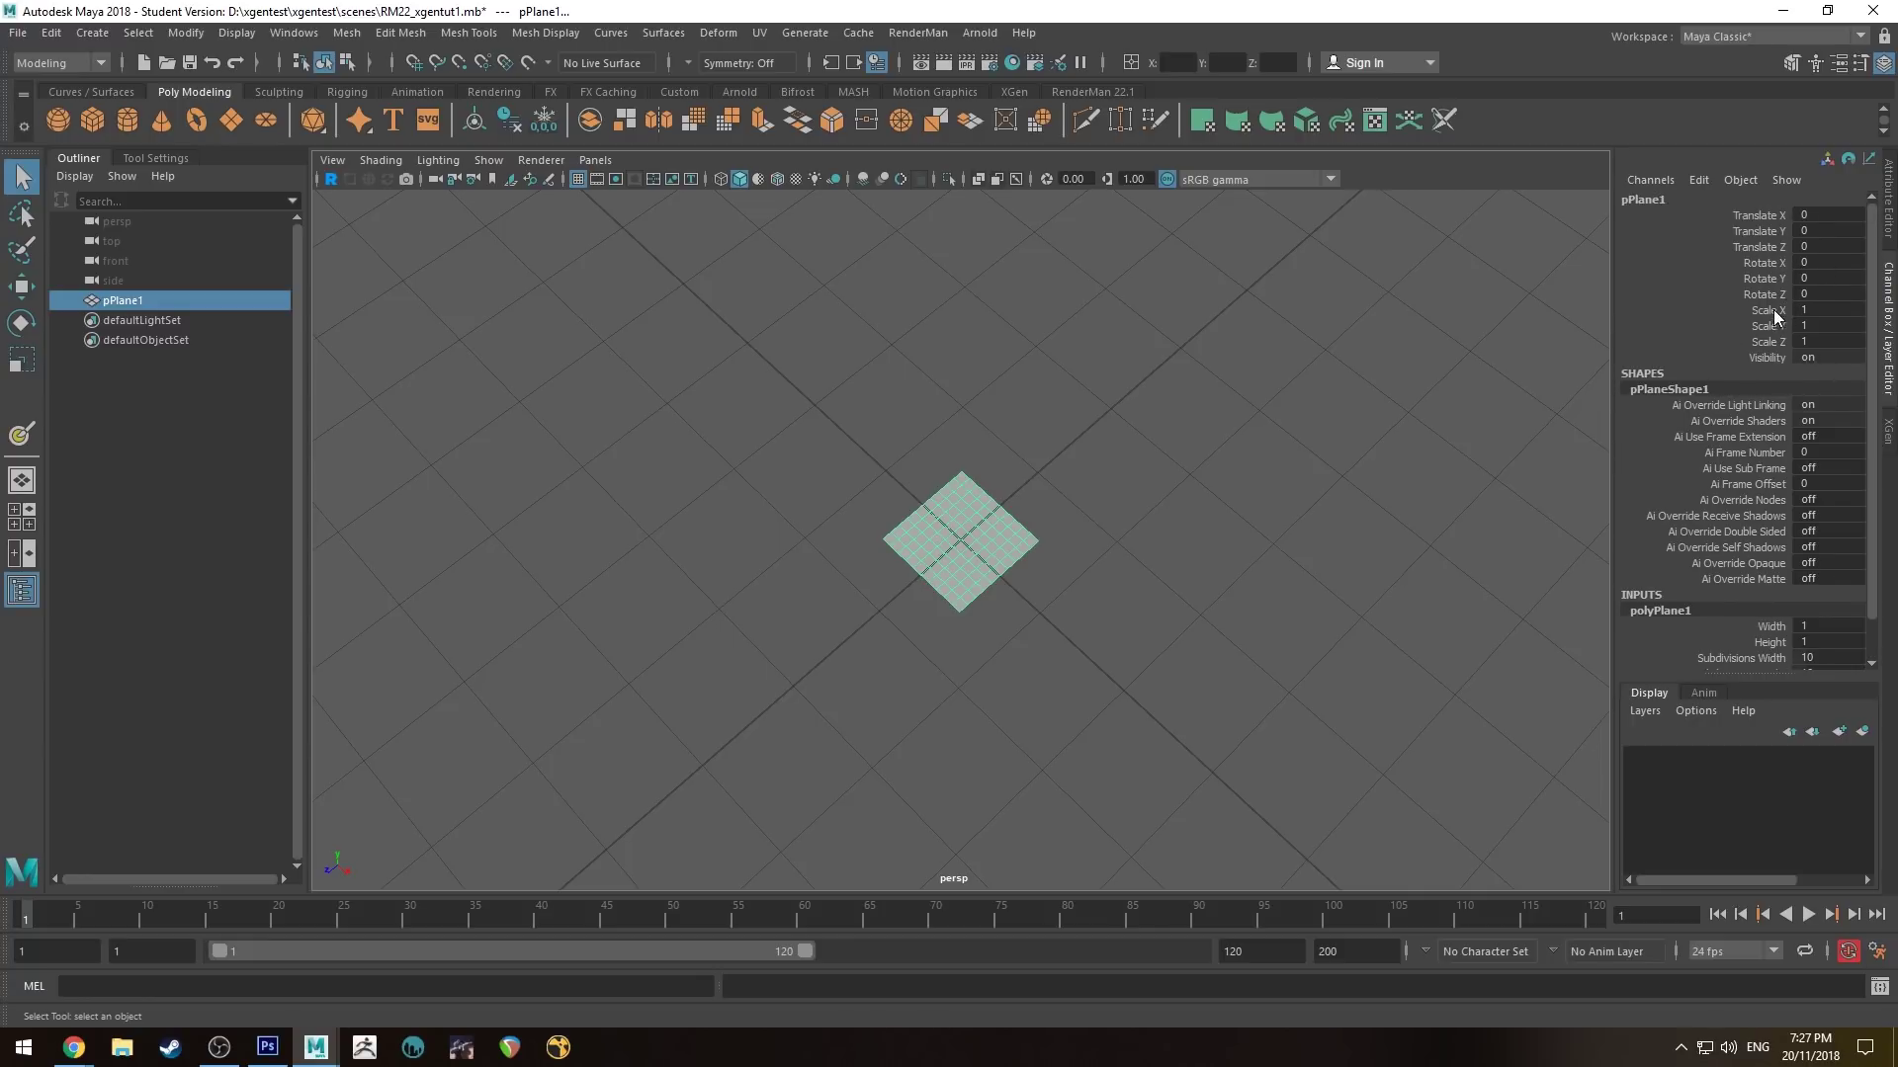
{"action": "left_click_drag", "start_coordinate": [1773, 311], "coordinate": [1773, 342]}
{"action": "type", "text": "120"}
{"action": "key", "text": "Return"}
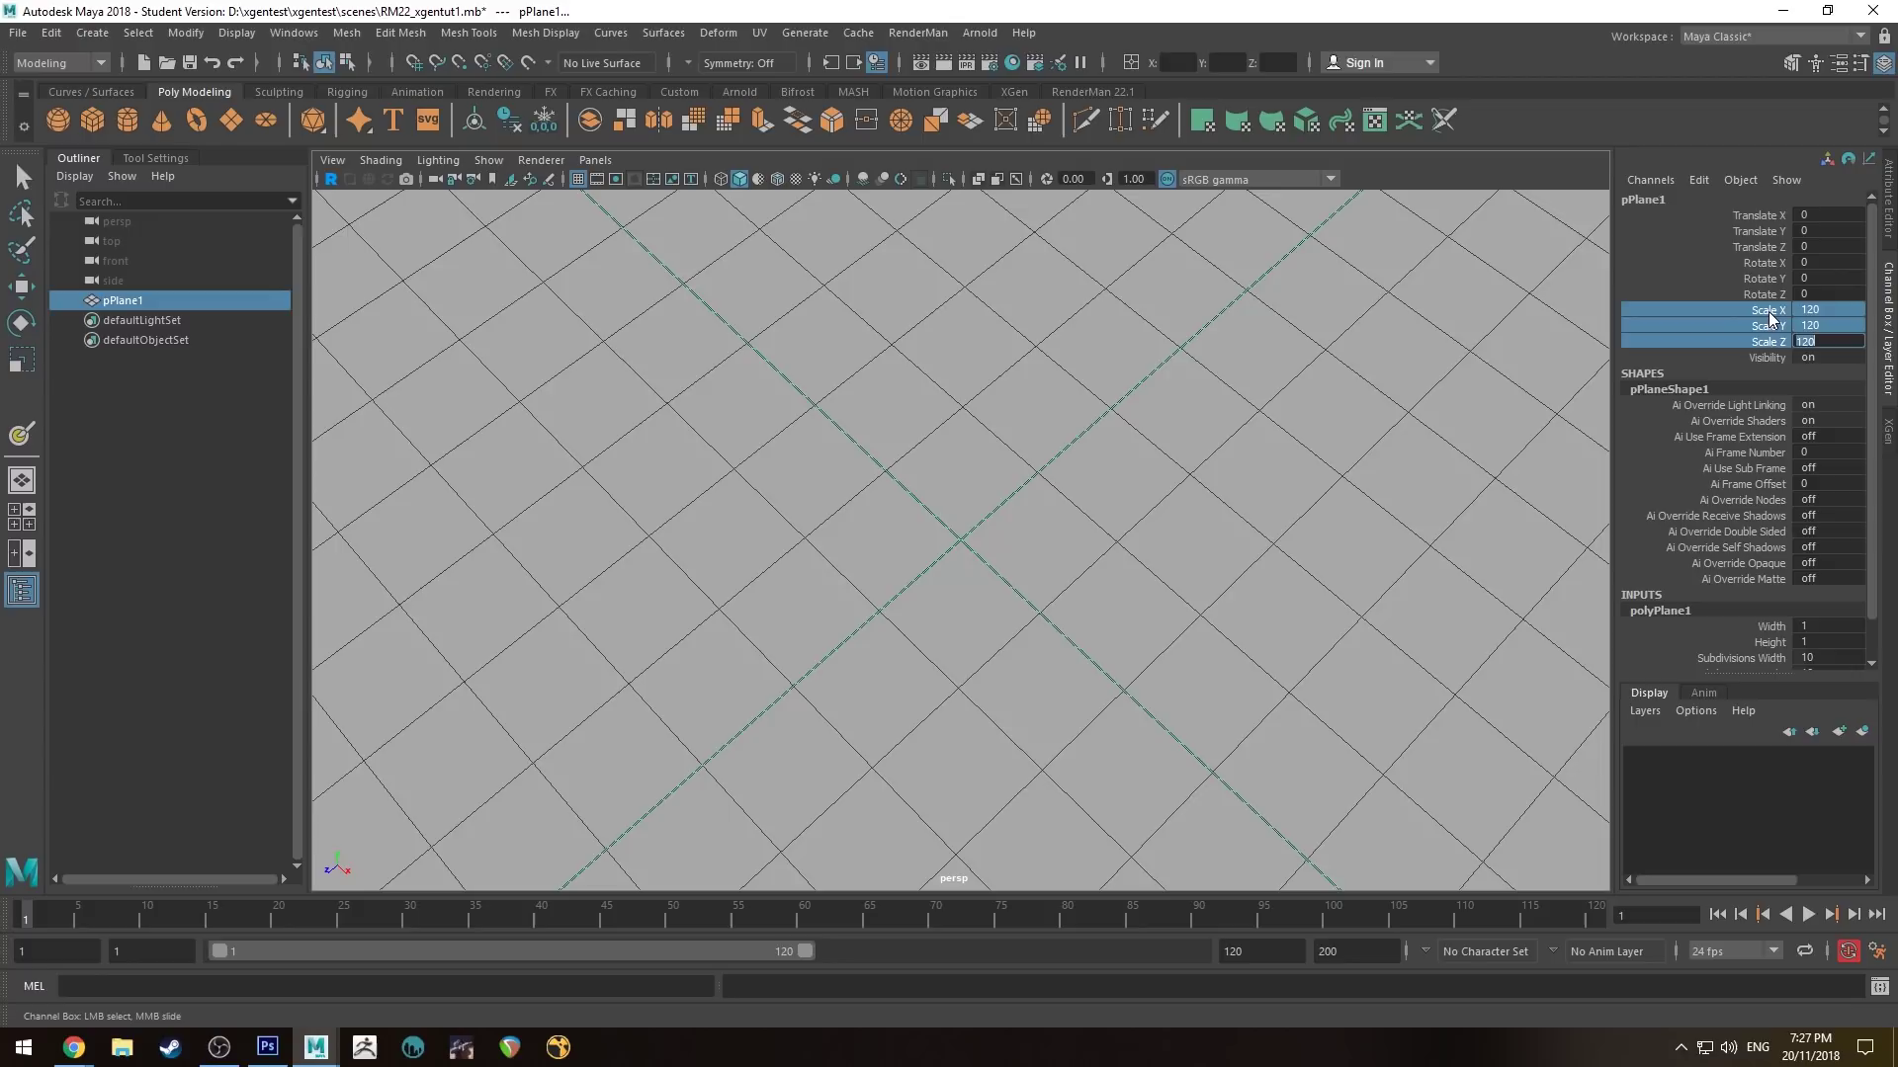
{"action": "right_click_drag", "start_coordinate": [1385, 373], "coordinate": [1214, 483], "text": "alt"}
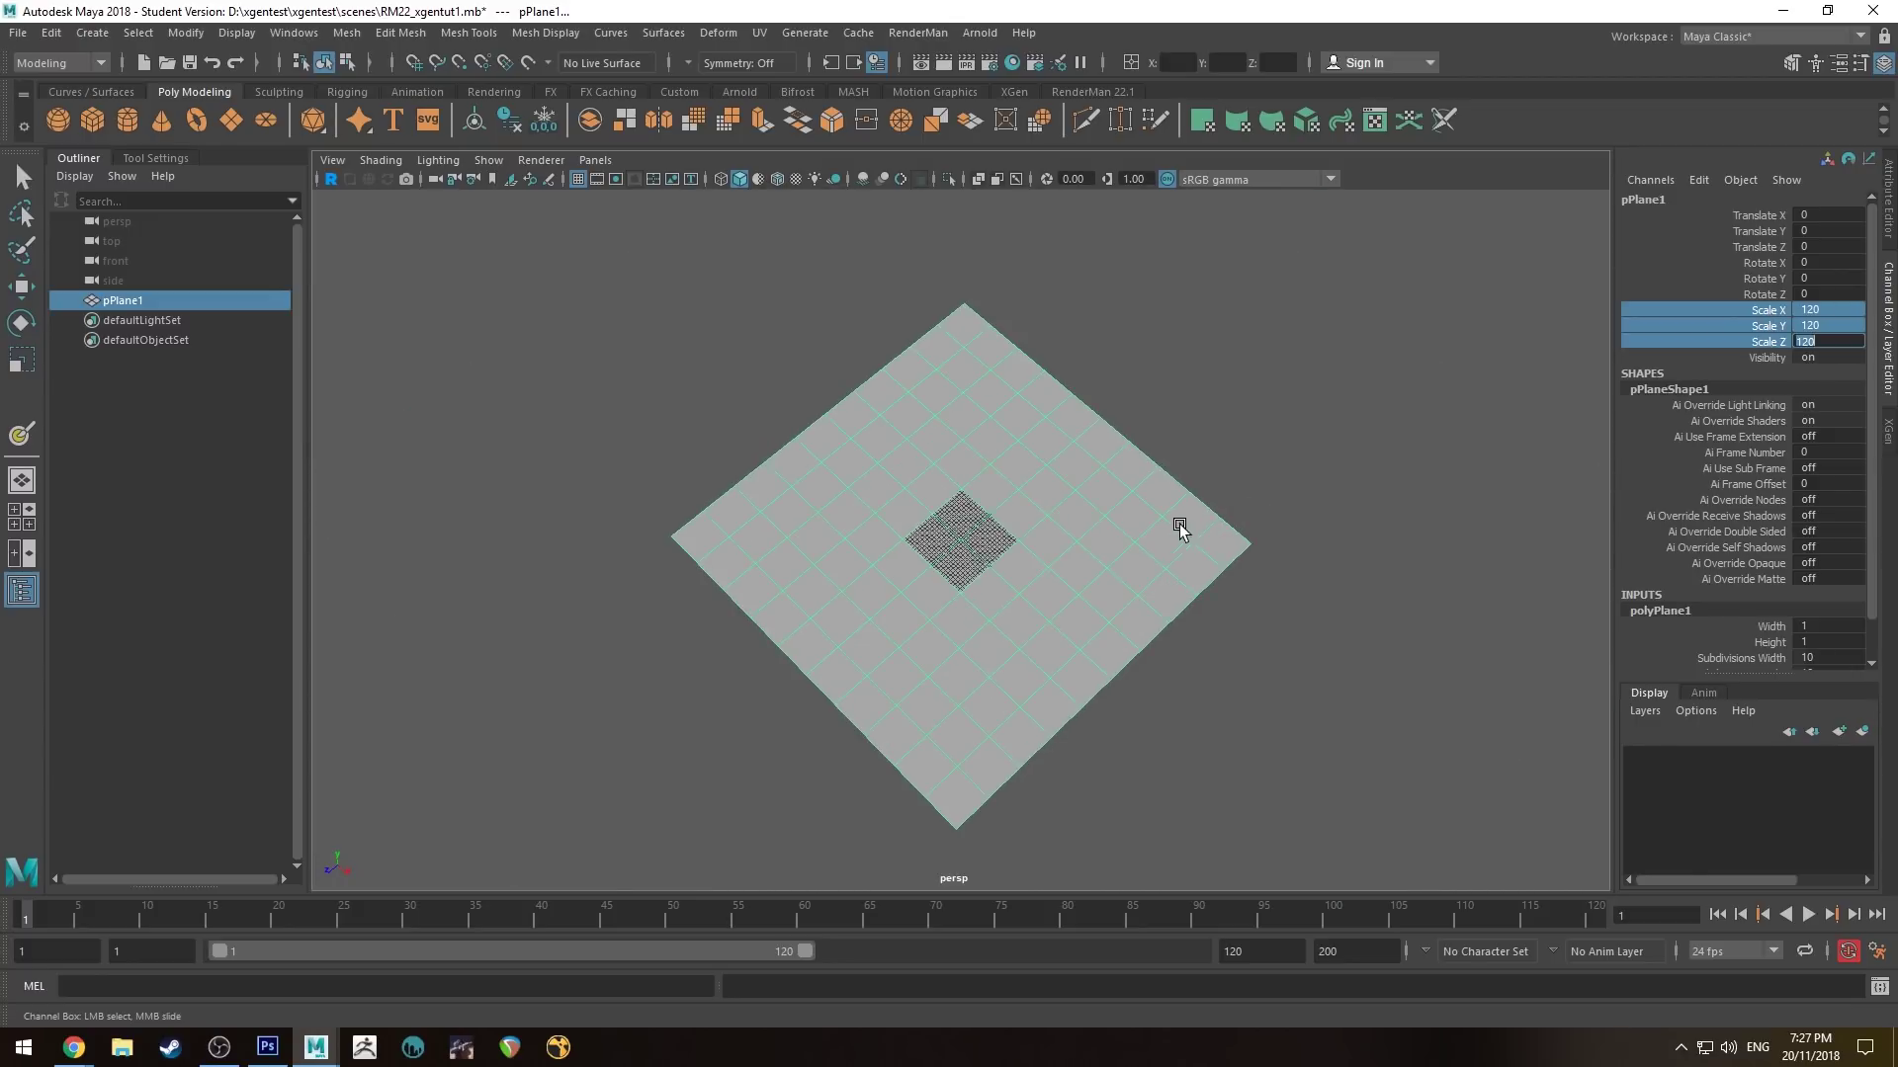
{"action": "left_click_drag", "start_coordinate": [1178, 525], "coordinate": [1186, 441], "text": "alt"}
{"action": "right_click_drag", "start_coordinate": [1204, 396], "coordinate": [1279, 436], "text": "alt"}
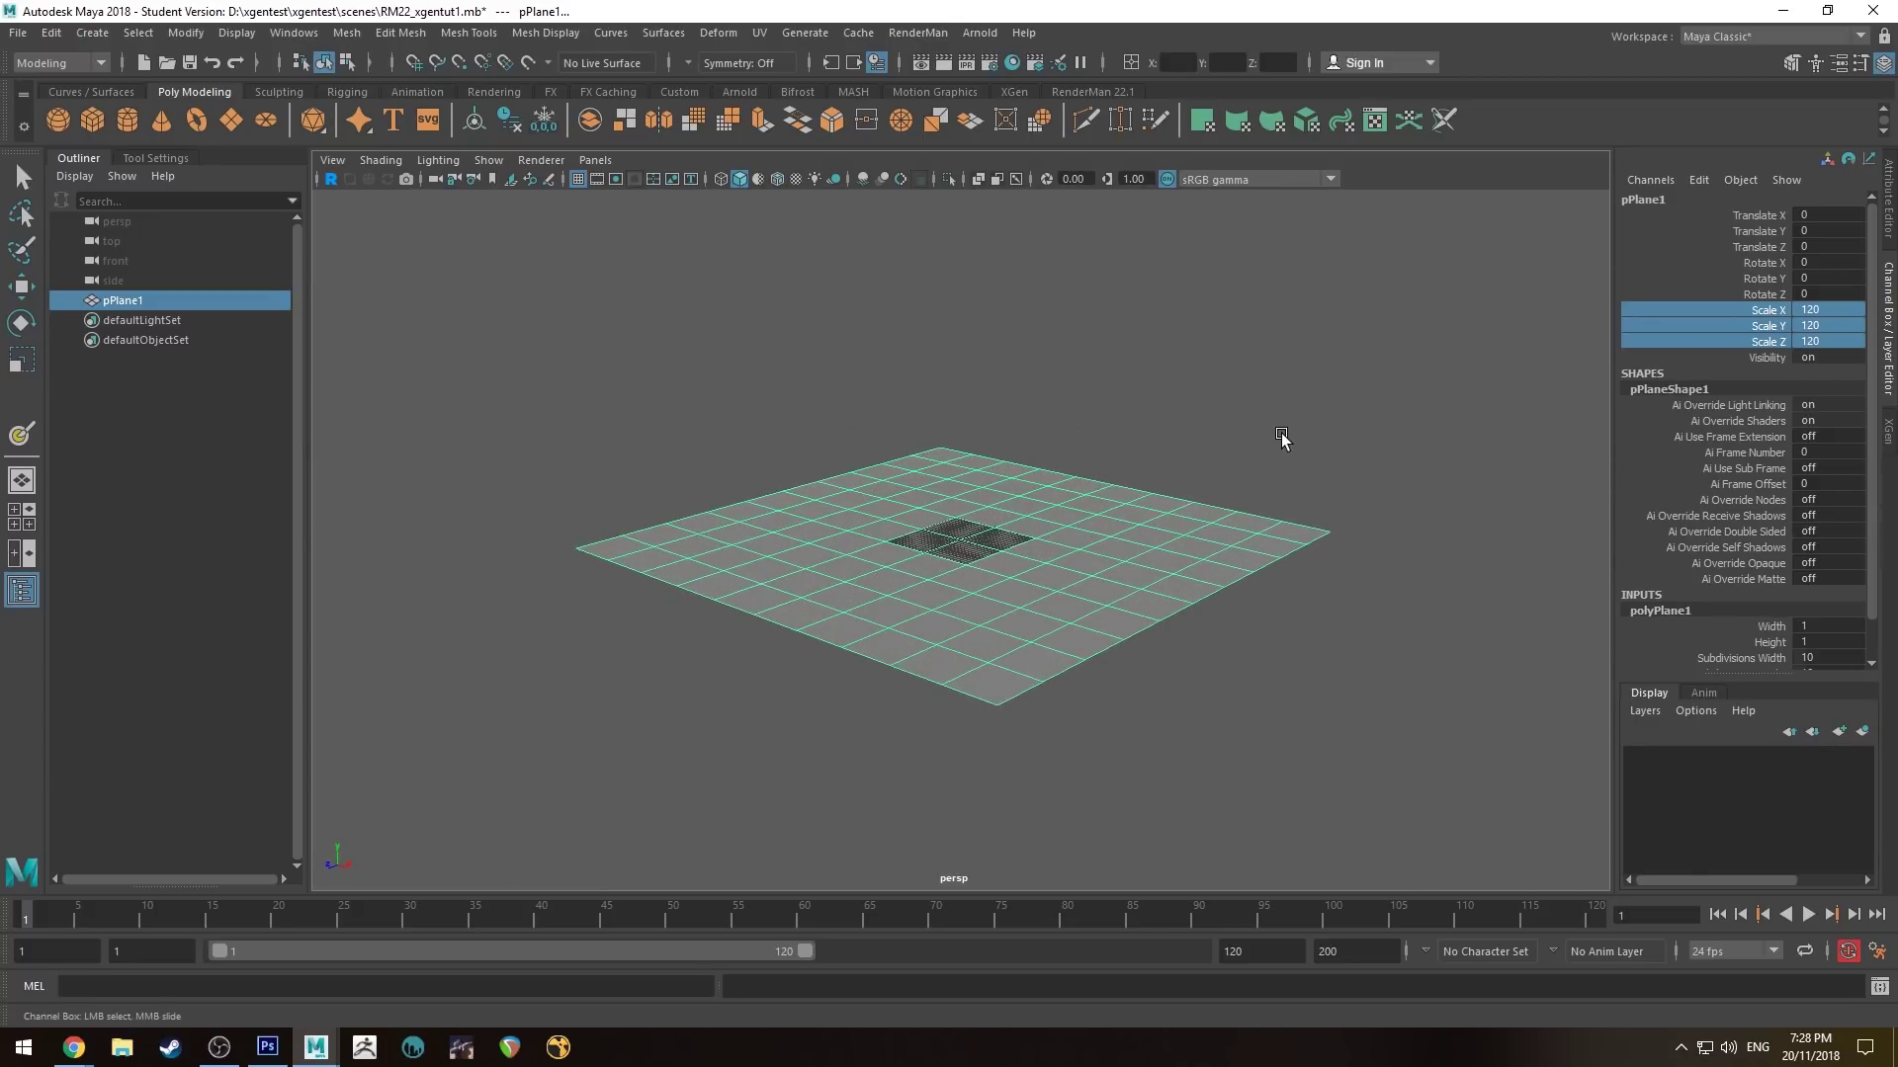
{"action": "left_click", "coordinate": [1280, 438]}
{"action": "left_click", "coordinate": [1119, 510]}
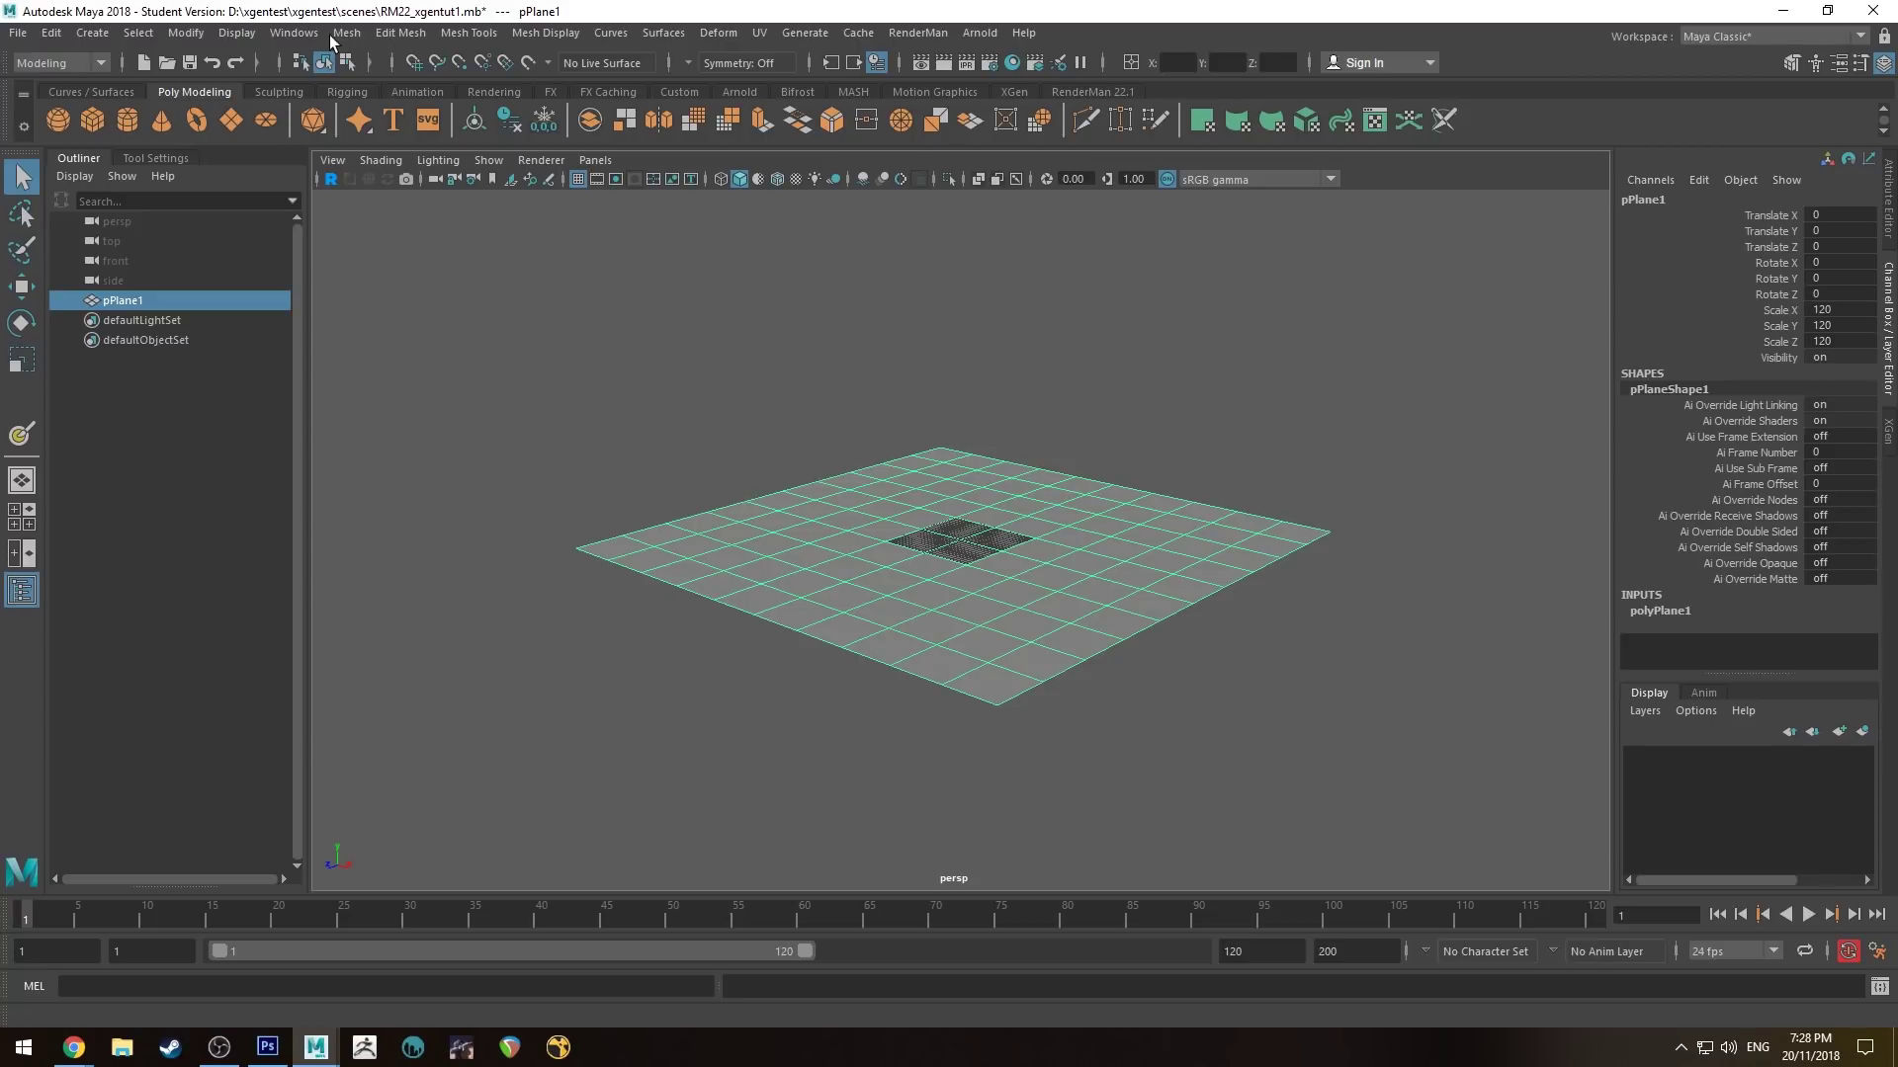
Step: Freeze the plane's transformations and delete its construction history
{"action": "left_click", "coordinate": [236, 33]}
{"action": "mouse_move", "coordinate": [186, 32]}
{"action": "left_click", "coordinate": [228, 121]}
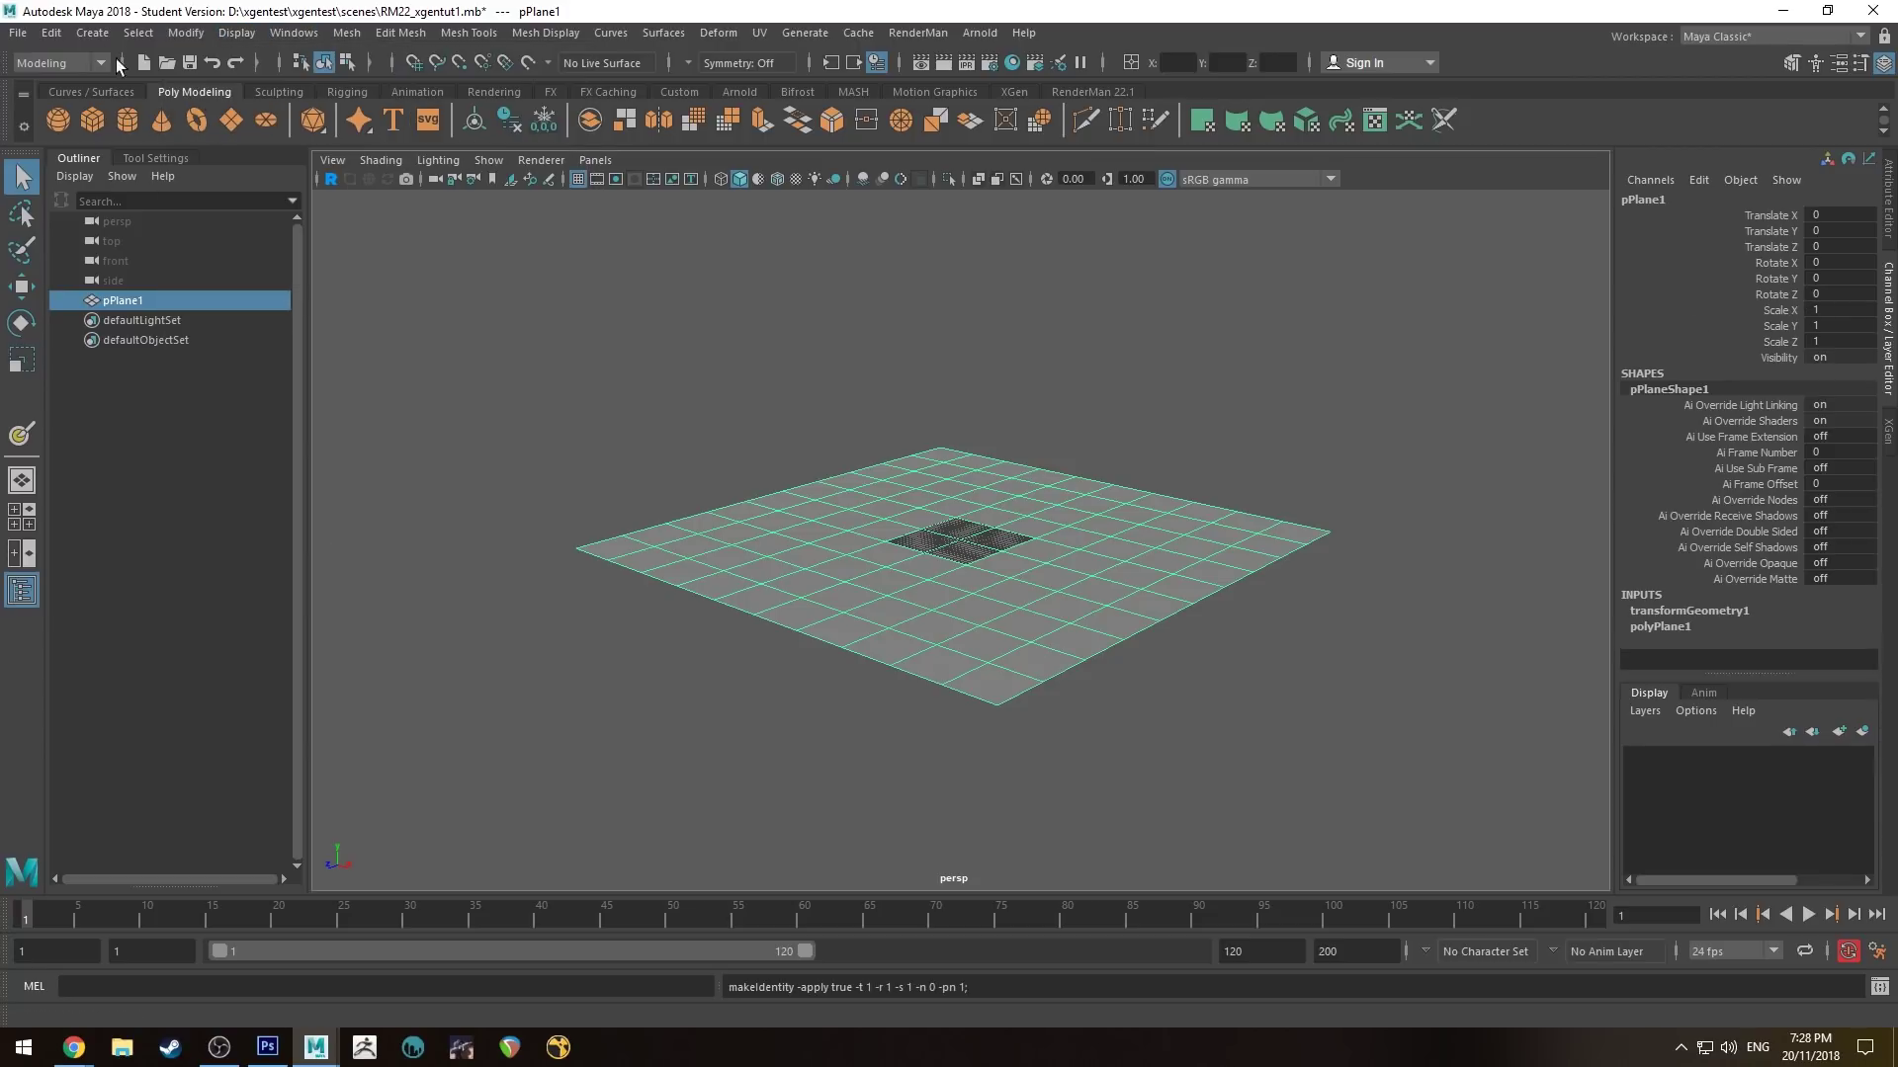
{"action": "left_click", "coordinate": [50, 32]}
{"action": "mouse_move", "coordinate": [252, 275]}
{"action": "left_click", "coordinate": [415, 284]}
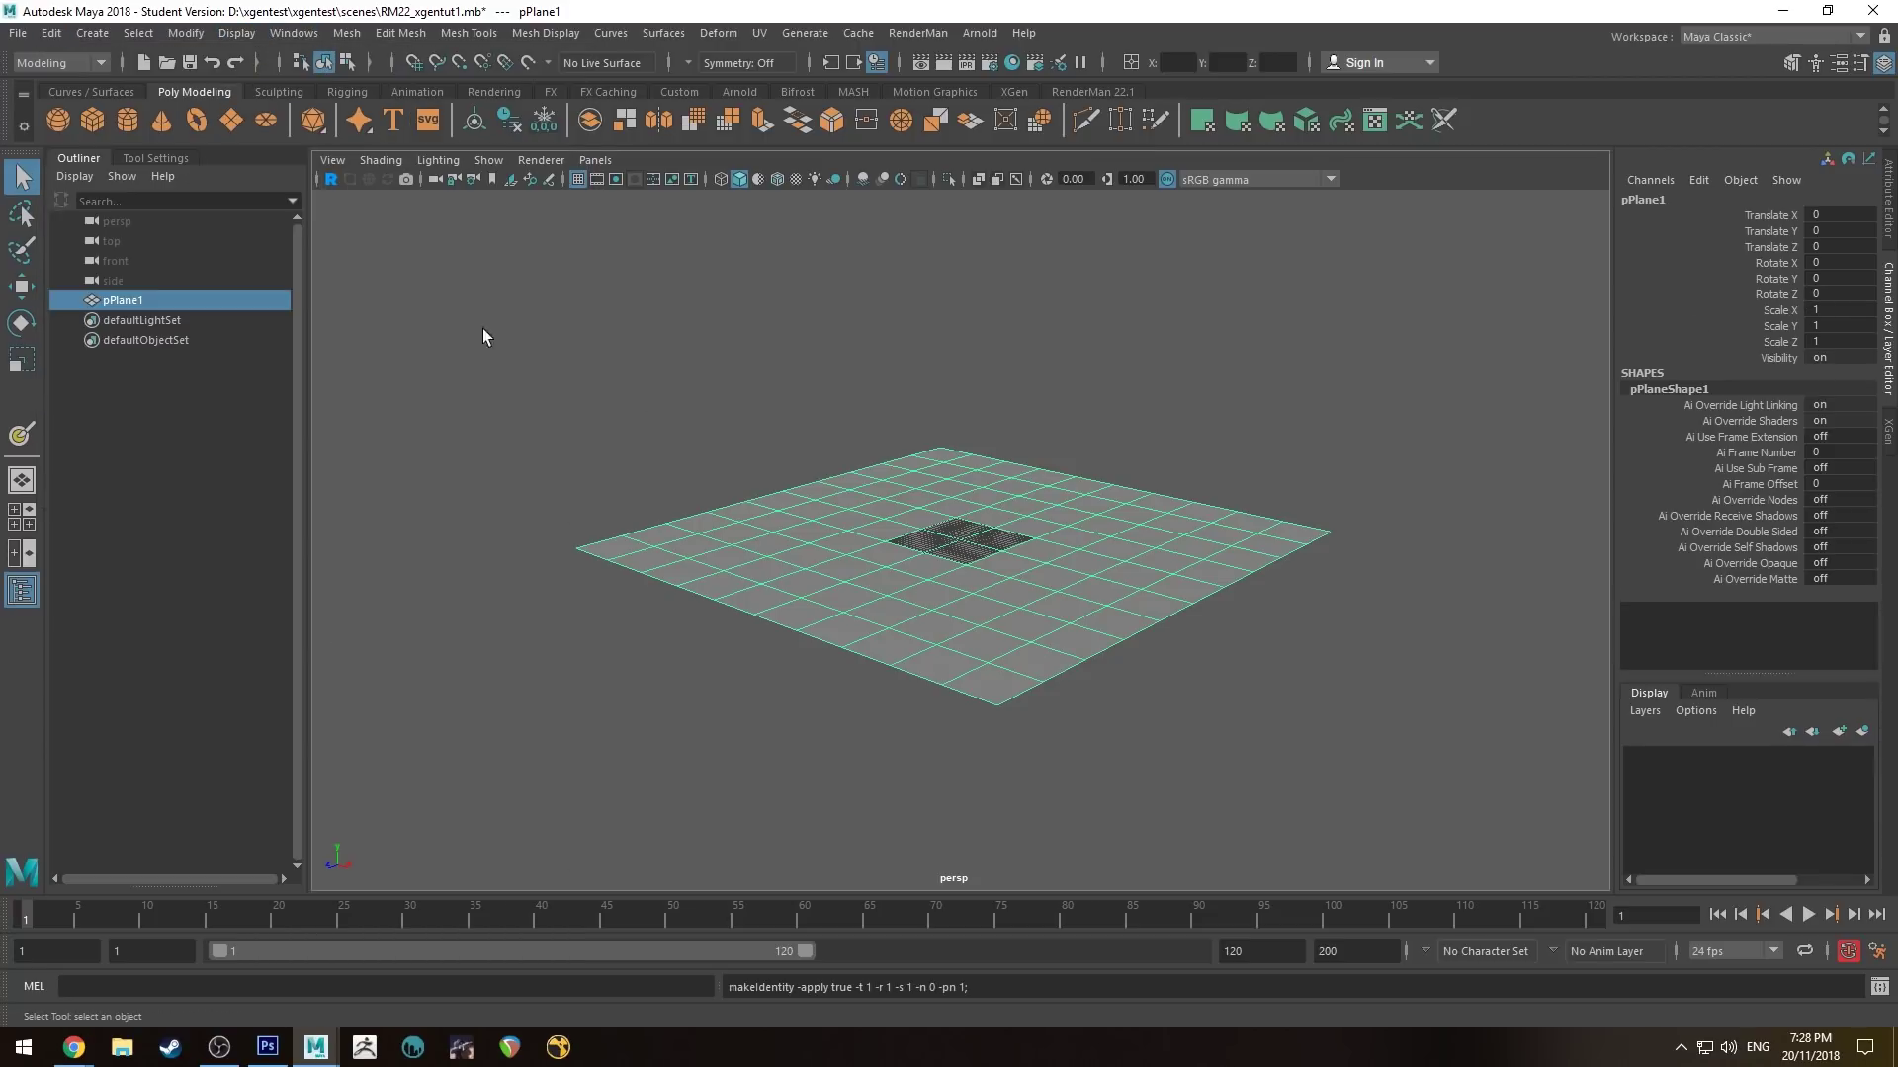
{"action": "left_click", "coordinate": [928, 376]}
{"action": "left_click", "coordinate": [963, 482]}
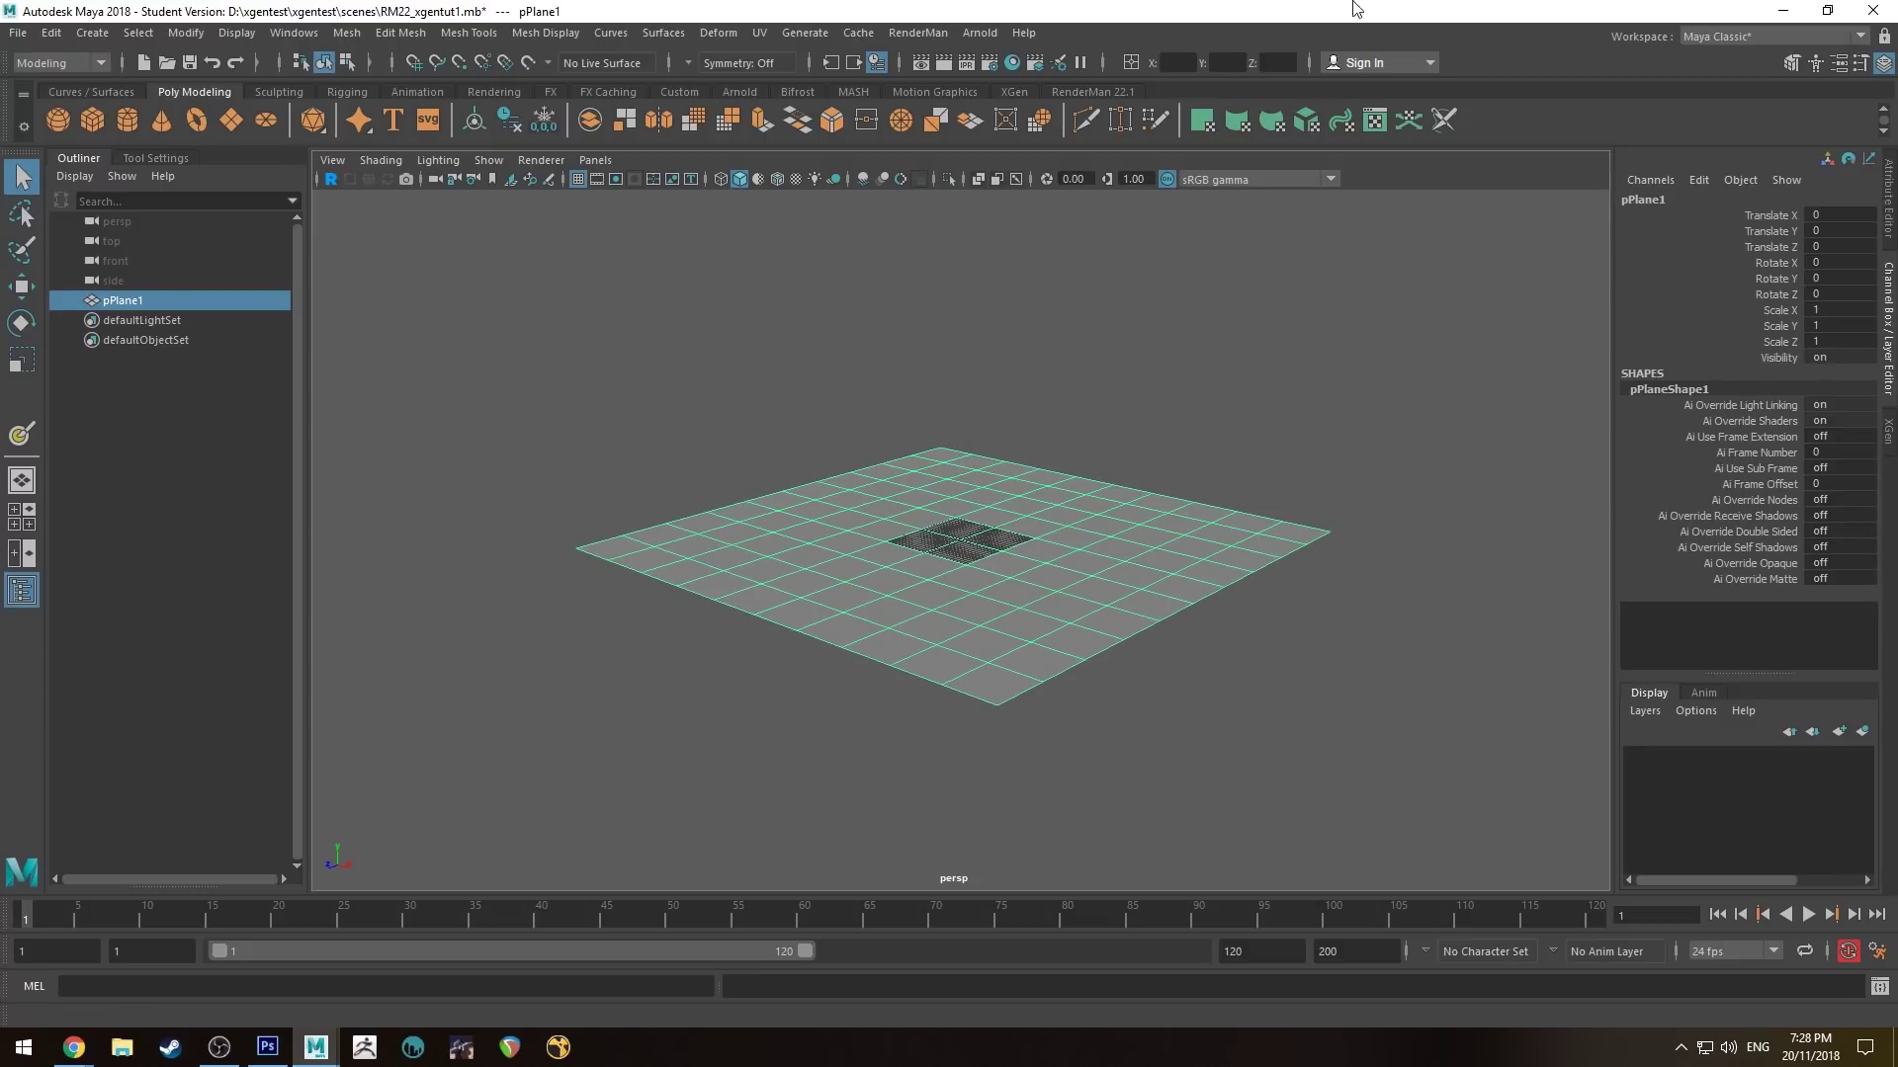
Step: Start a new XGen description on the plane, named xgenspheres1, in a new collection named xgentut1
{"action": "left_click", "coordinate": [1015, 91]}
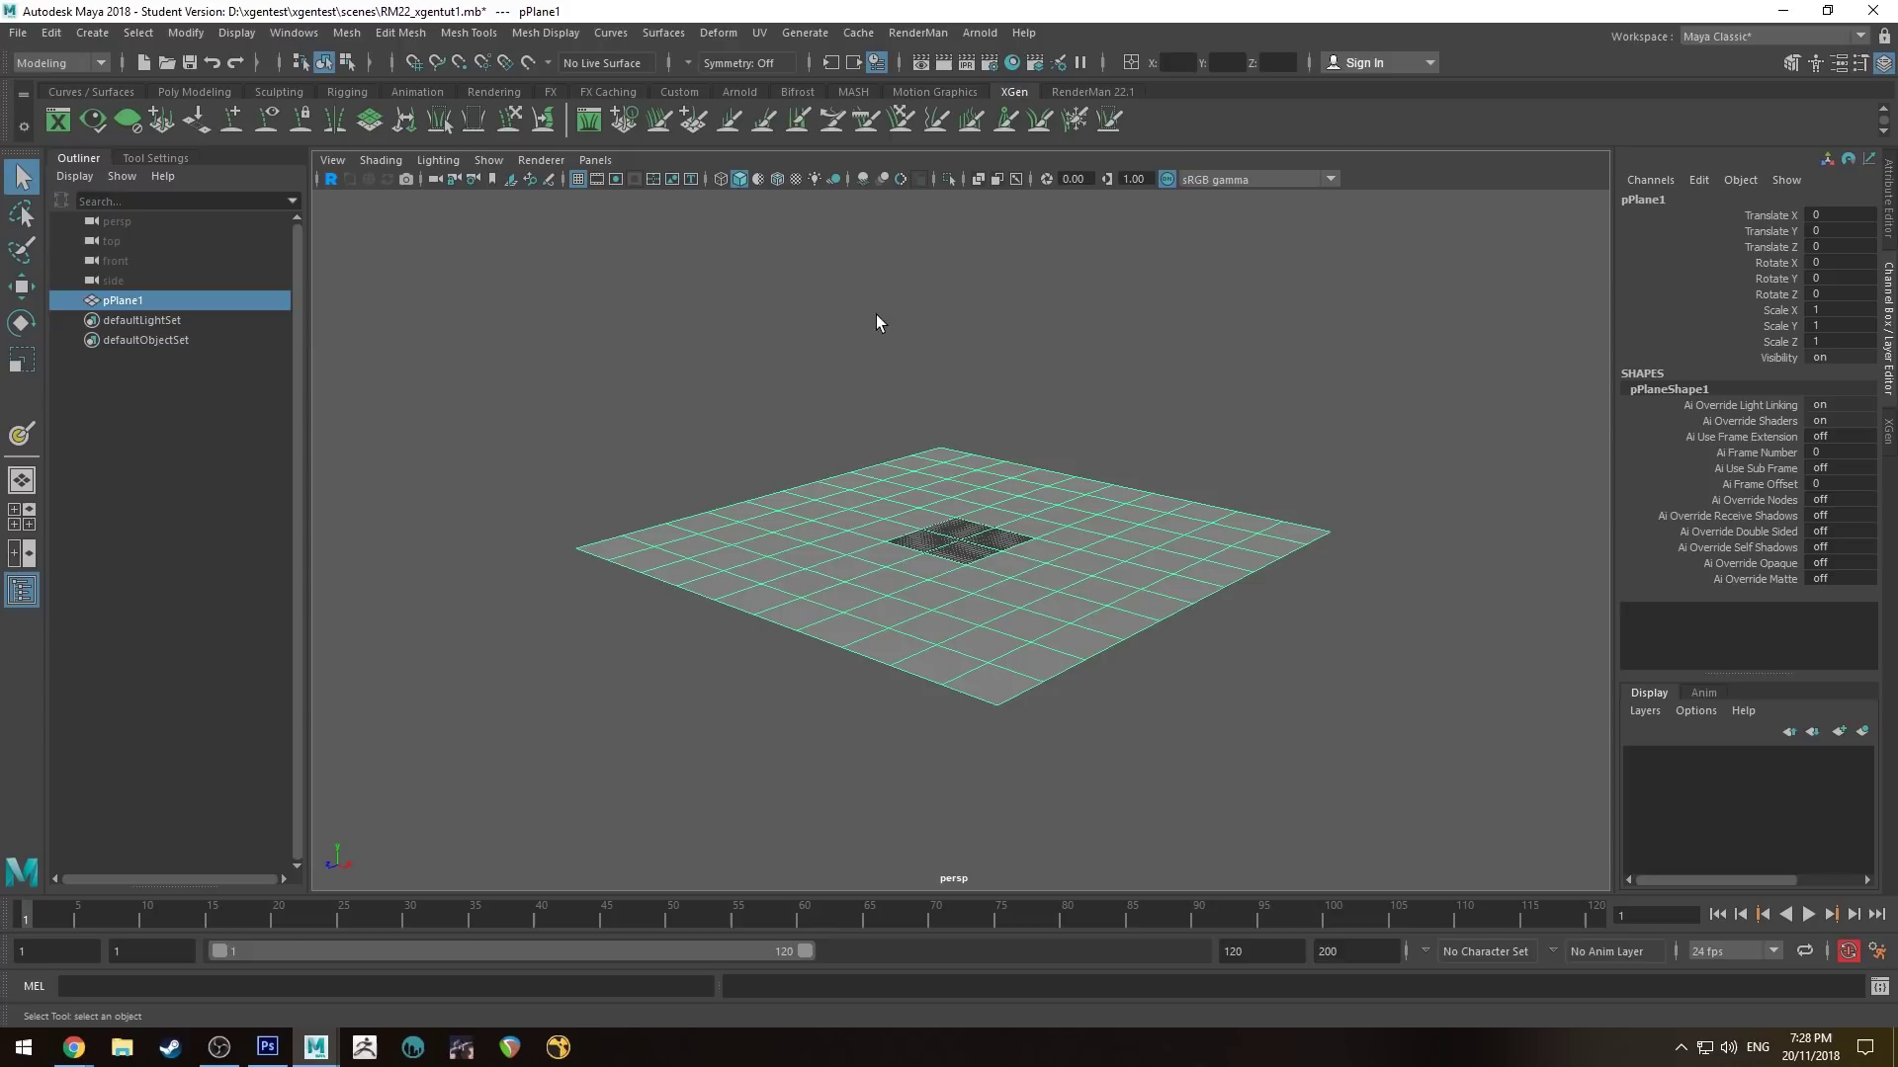
{"action": "left_click", "coordinate": [59, 120]}
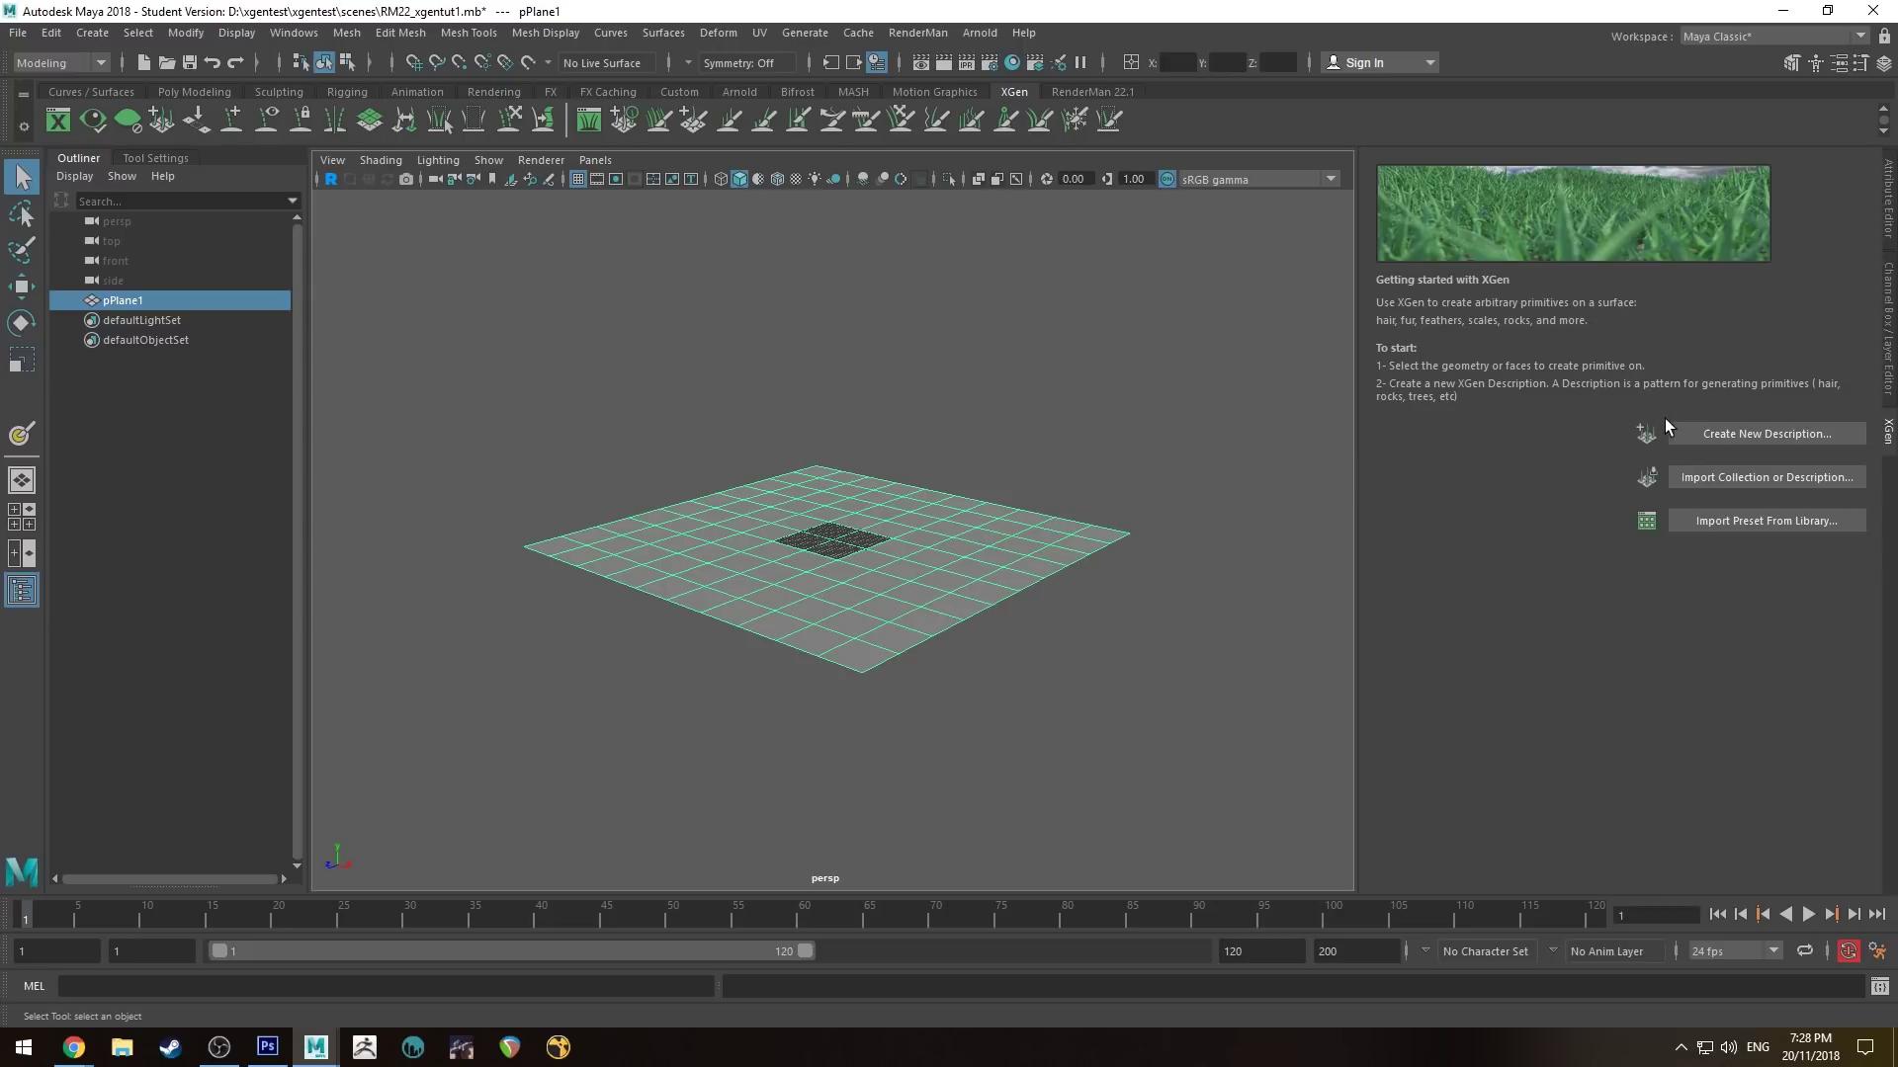
{"action": "left_click", "coordinate": [1713, 442]}
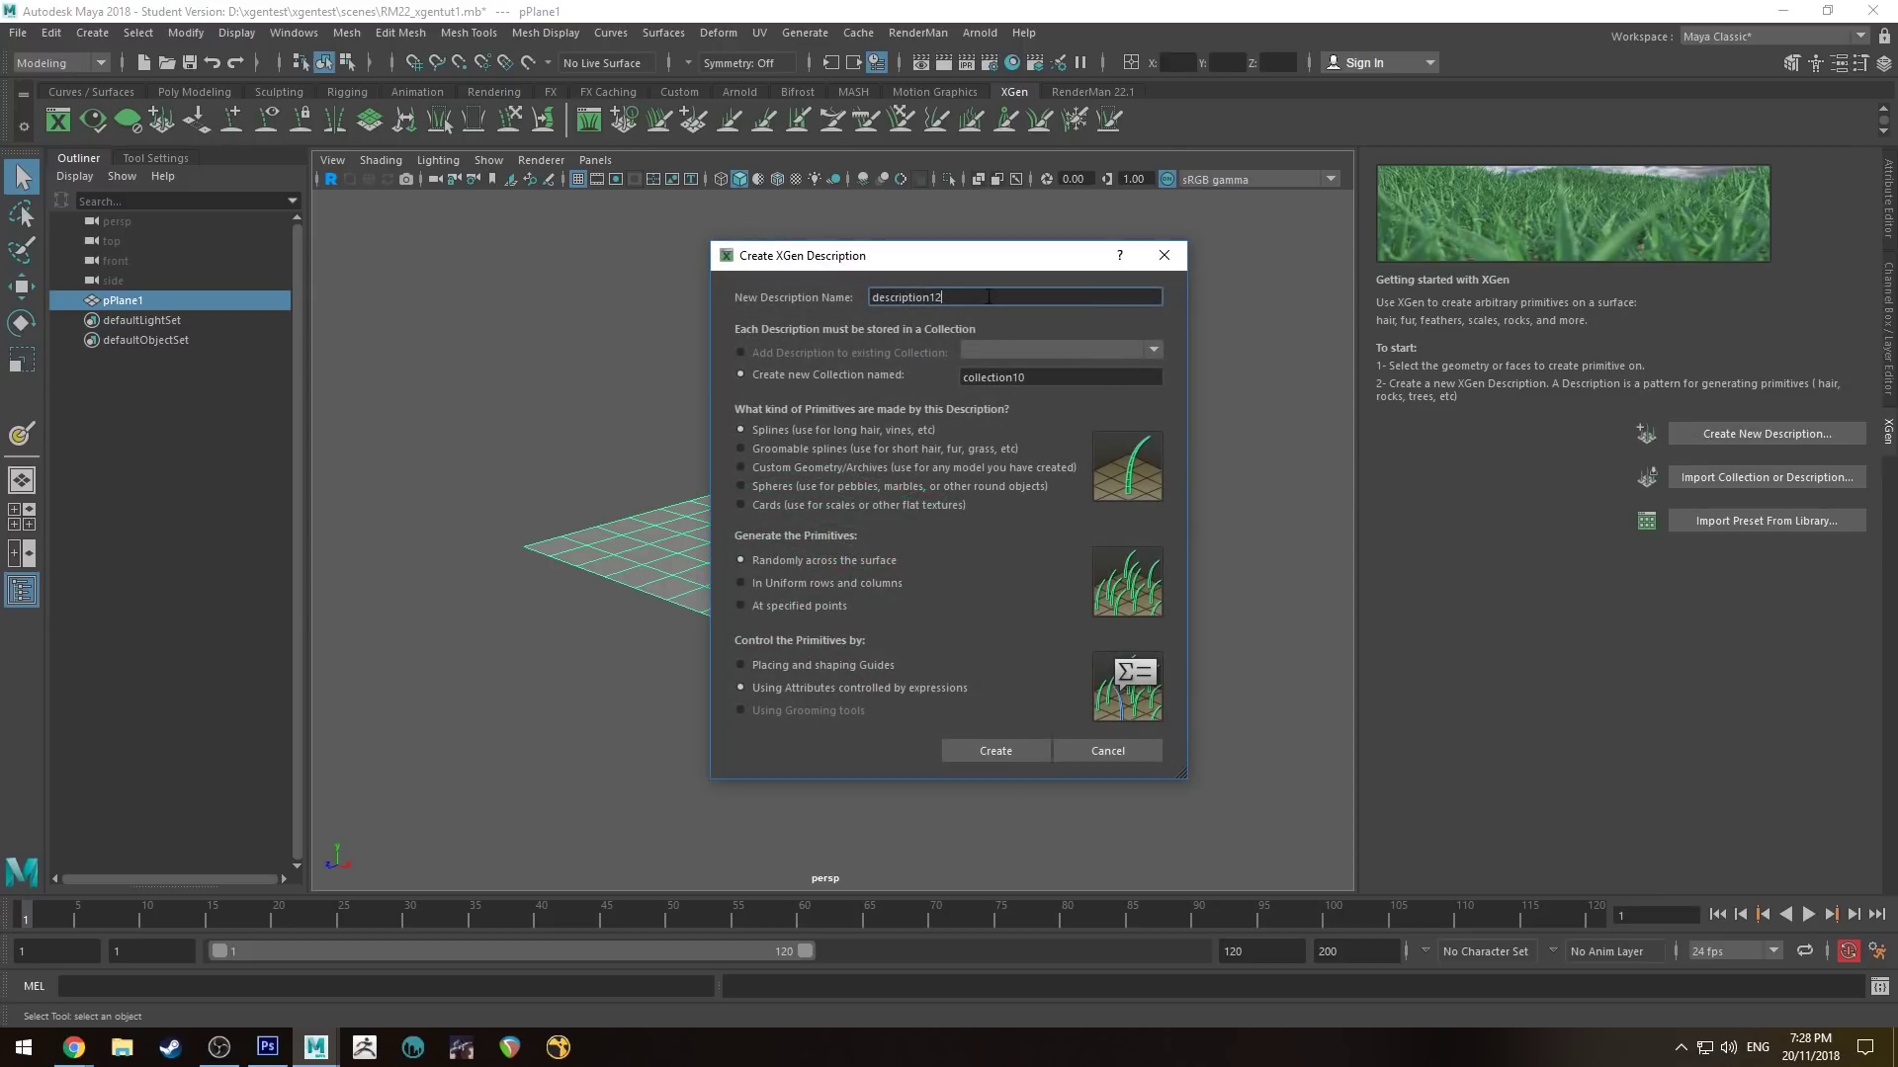
{"action": "key", "text": "Tab"}
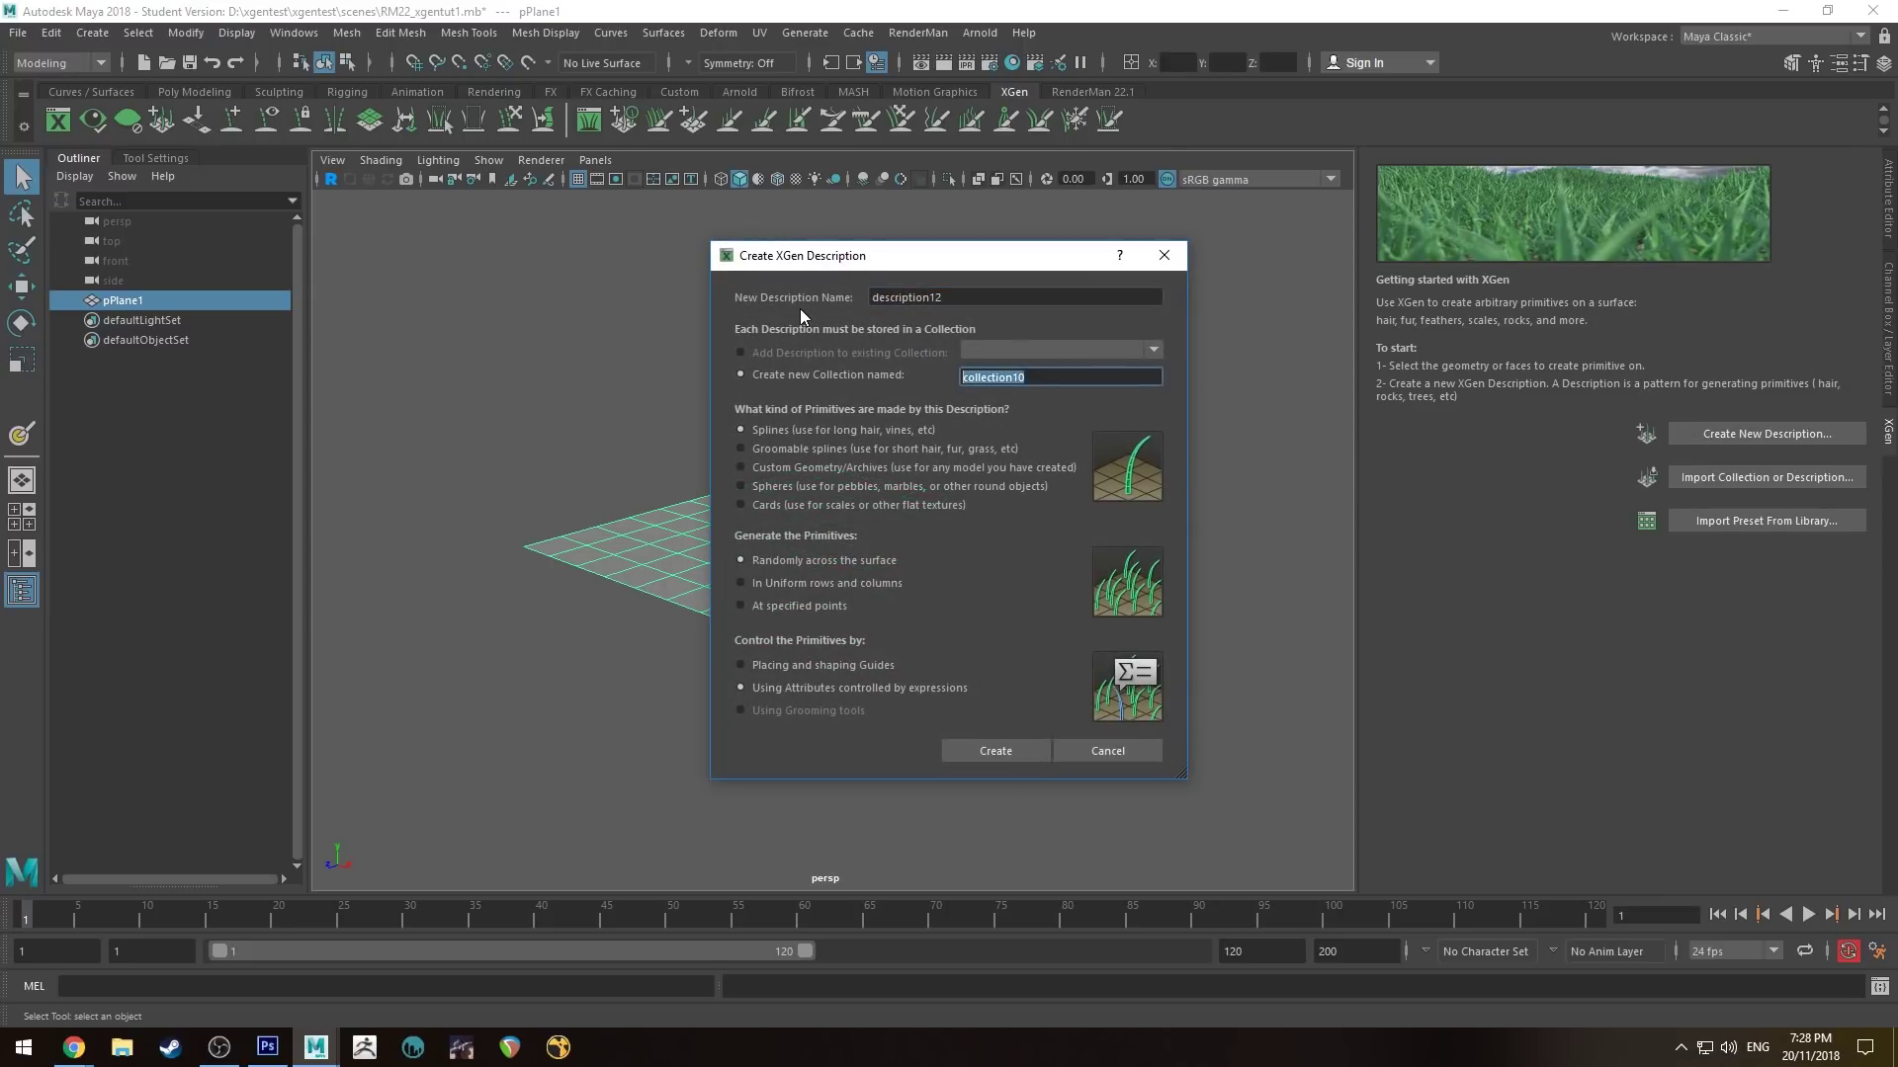
{"action": "type", "text": "xgentut1"}
{"action": "double_click", "coordinate": [966, 291]}
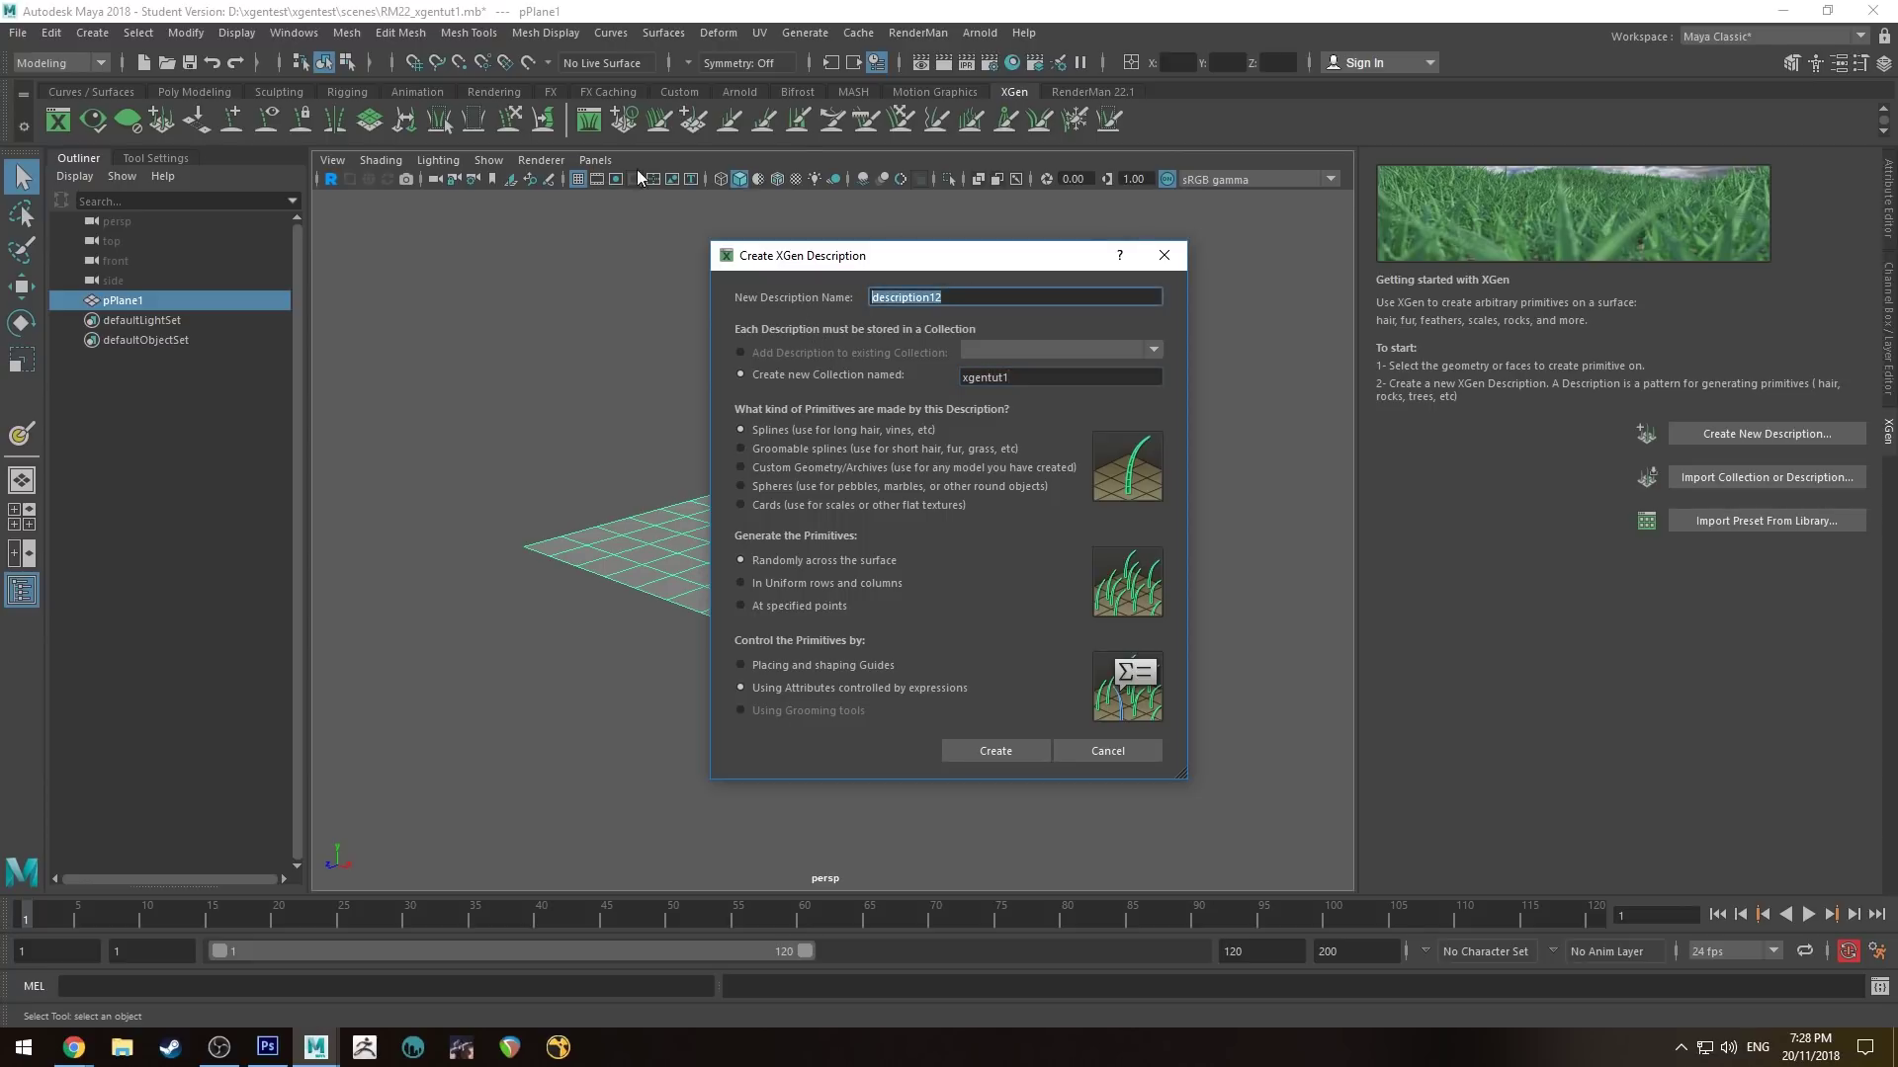
{"action": "type", "text": "xgenspheres1"}
Step: Choose Spheres as the description's primitive kind and create the description
{"action": "left_click", "coordinate": [762, 485]}
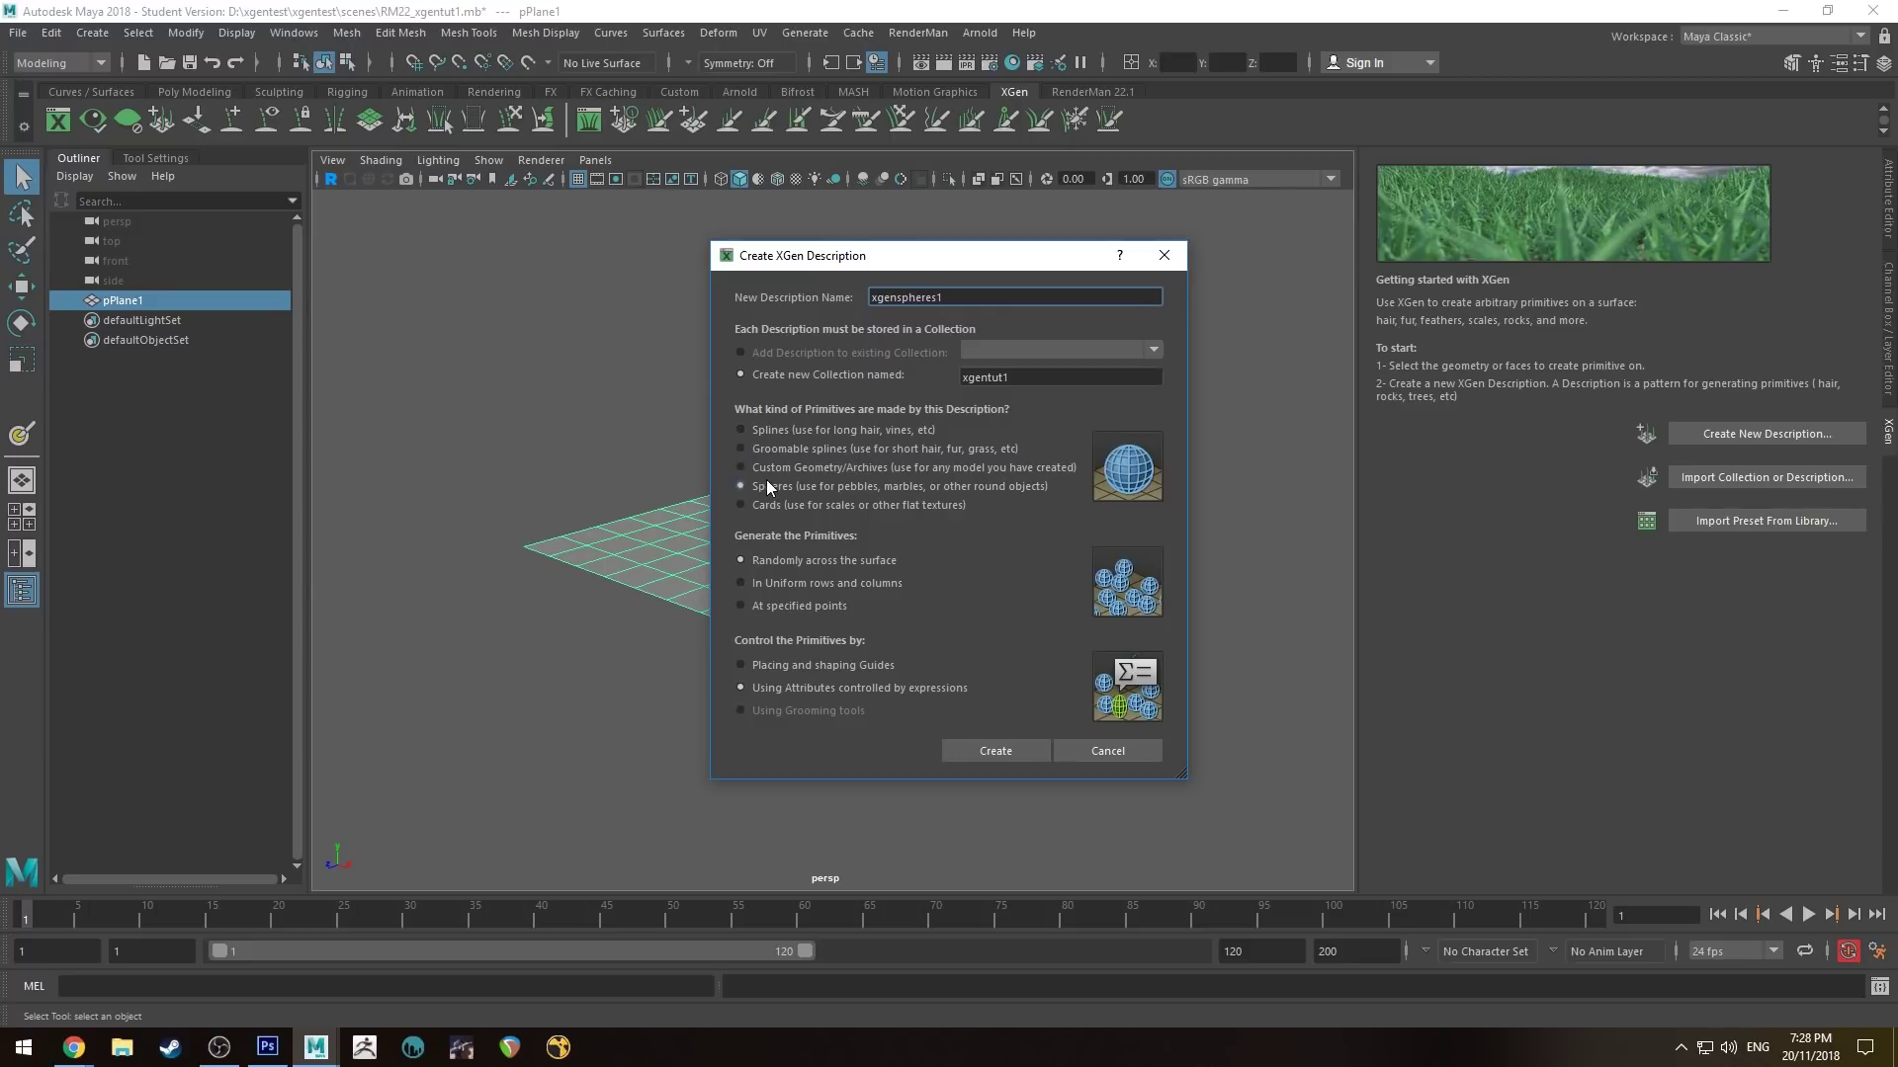
{"action": "left_click", "coordinate": [756, 472]}
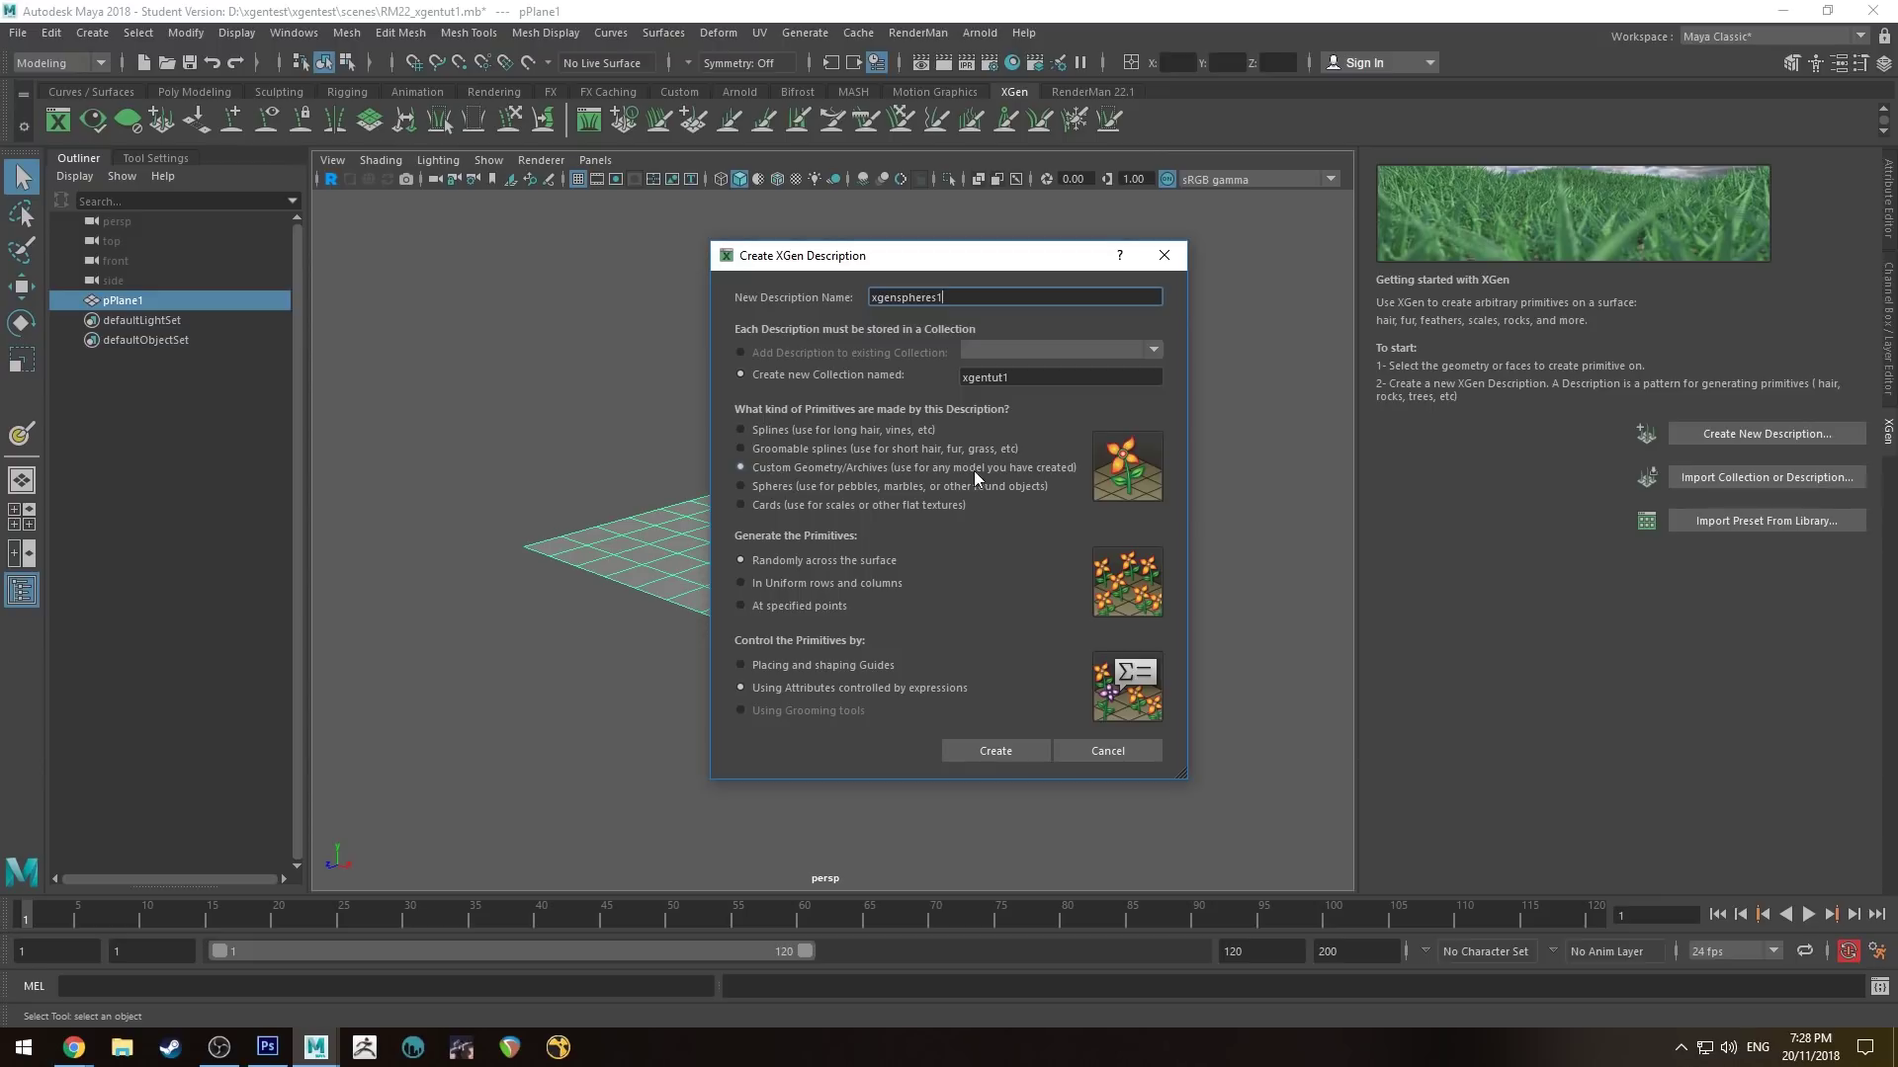
{"action": "left_click", "coordinate": [809, 491]}
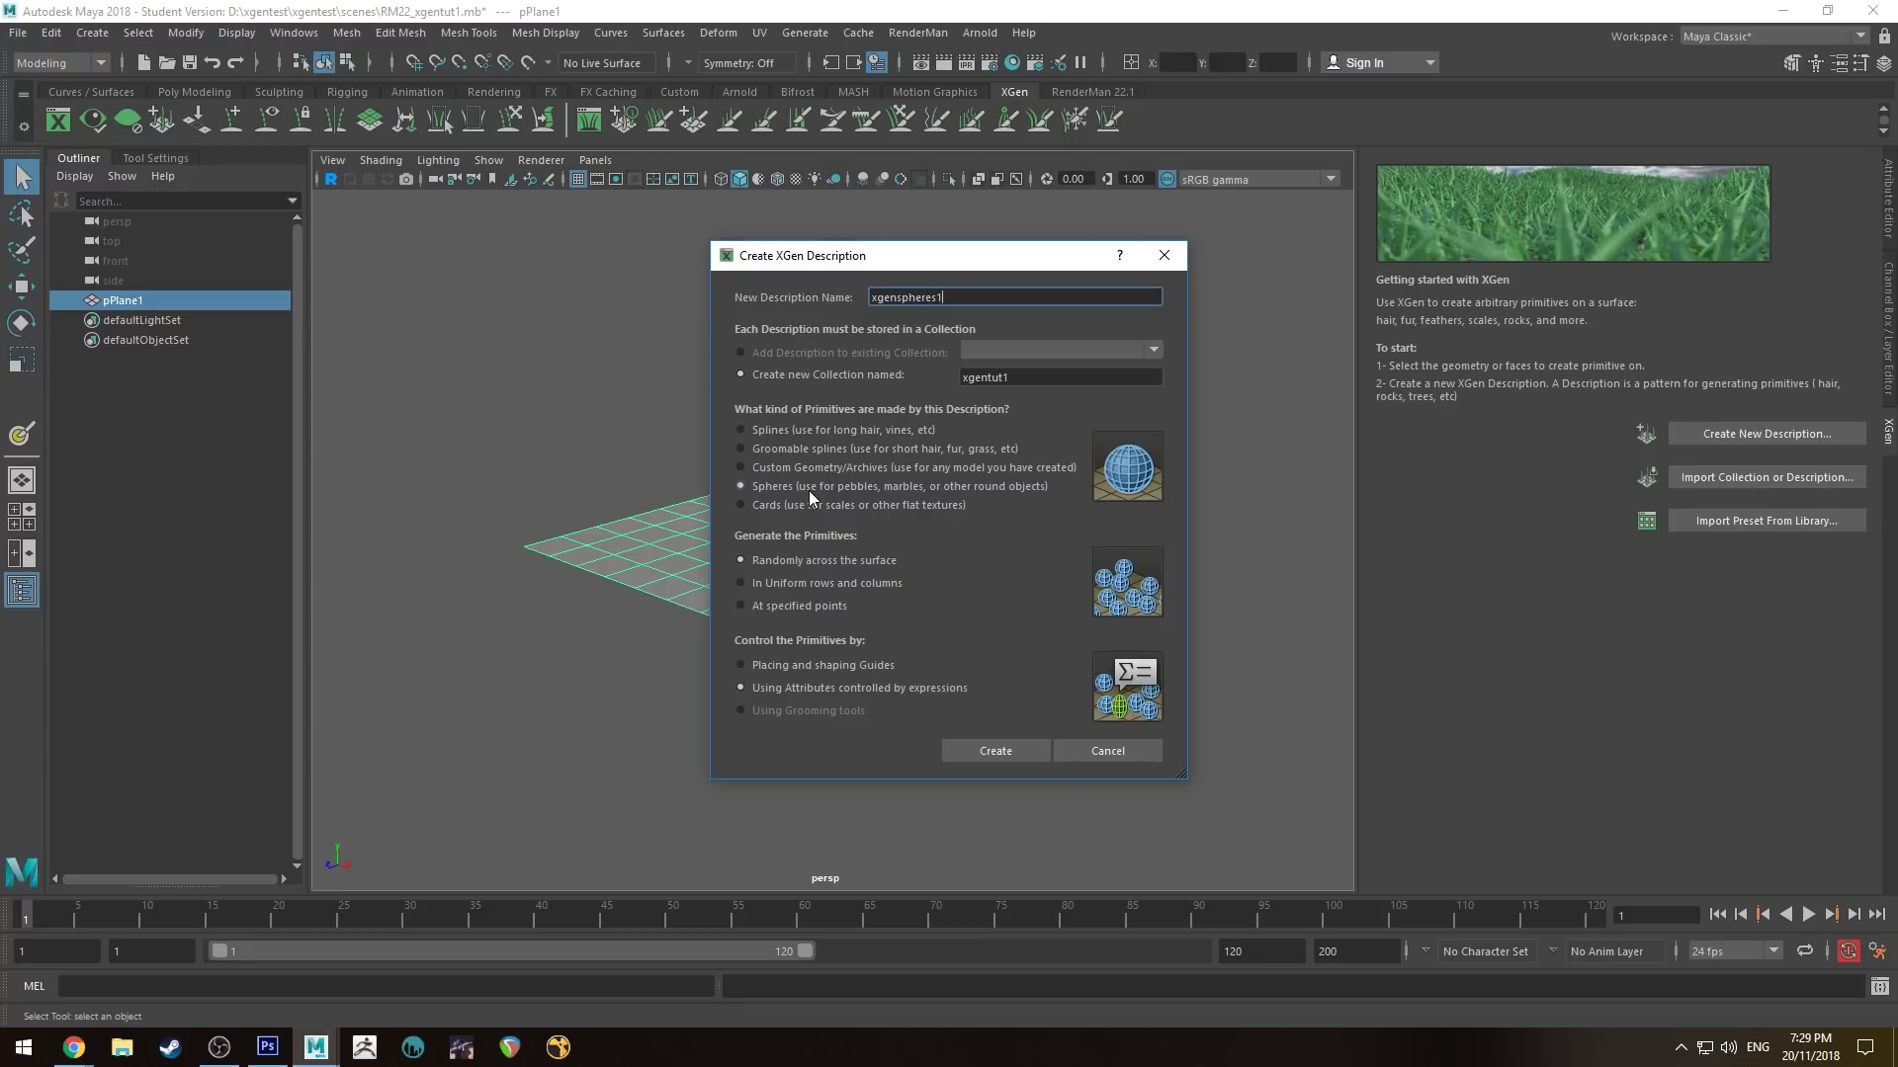
{"action": "left_click", "coordinate": [1026, 750]}
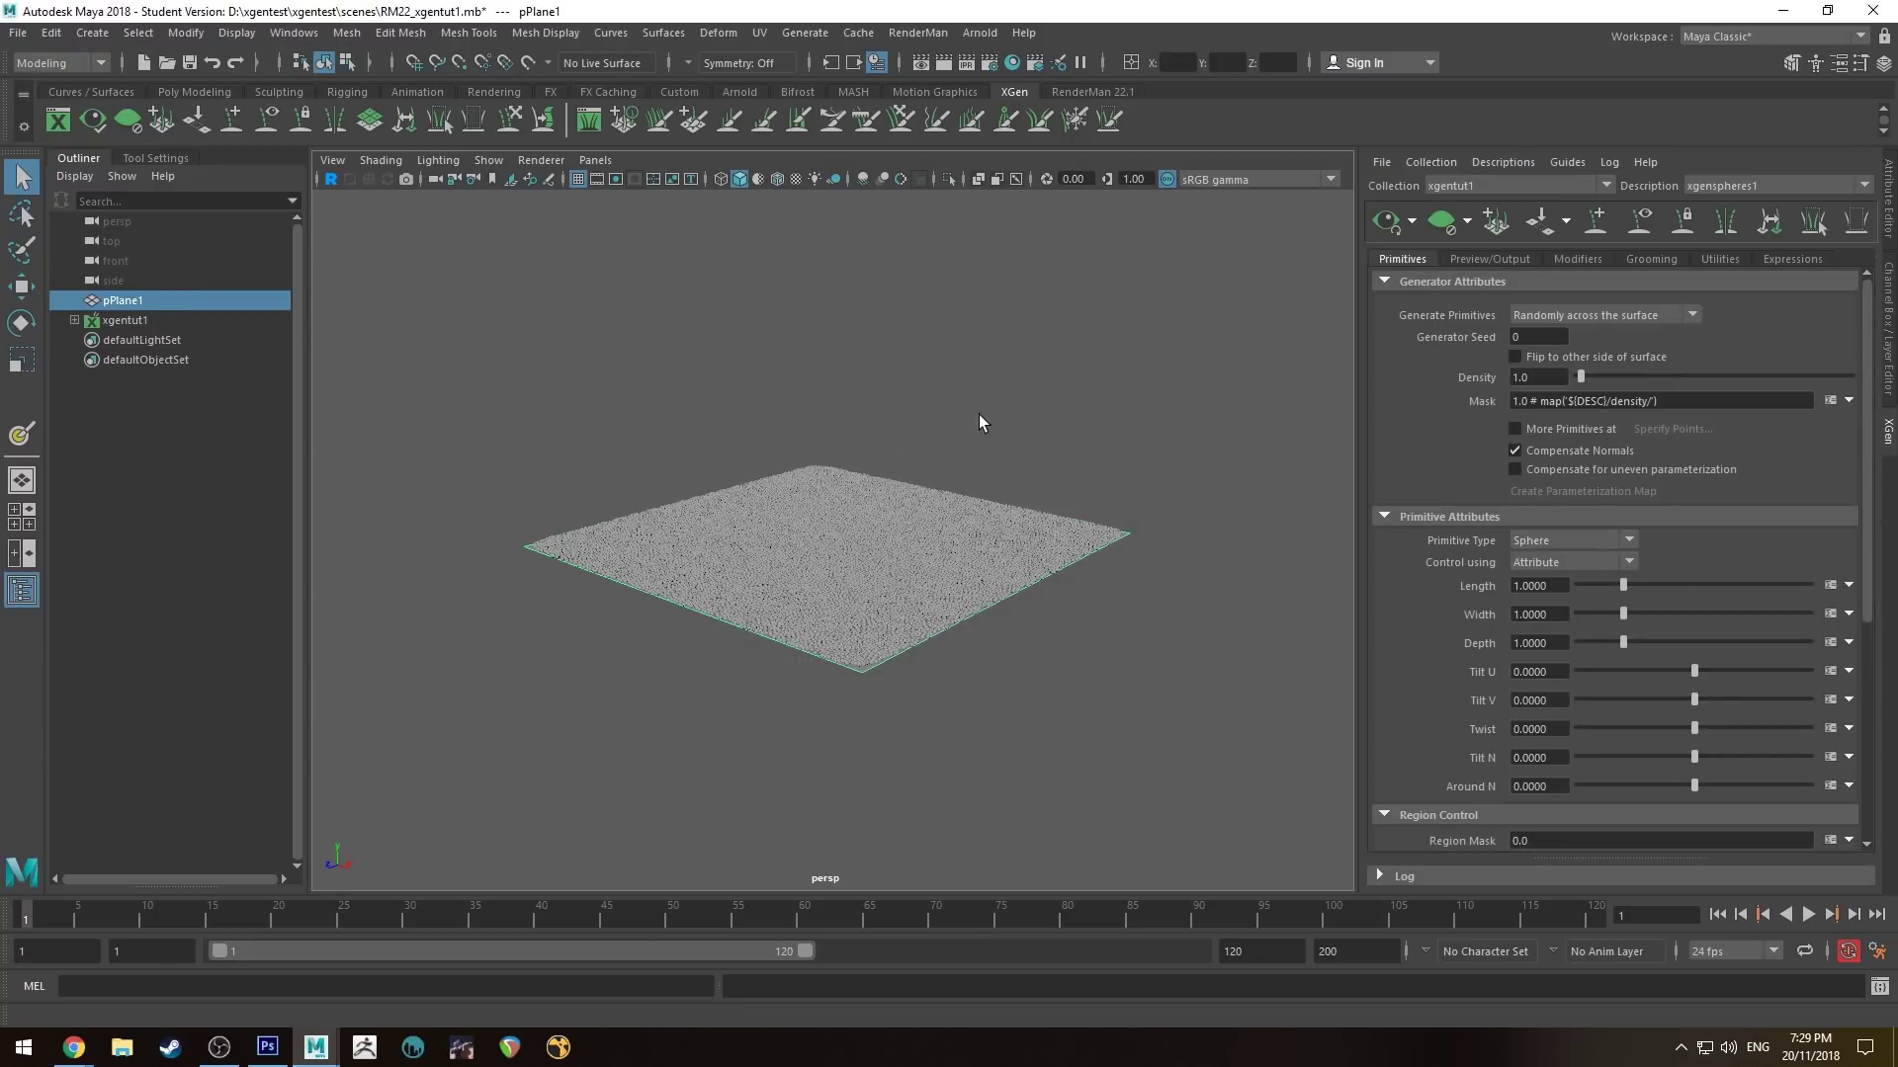
{"action": "right_click_drag", "start_coordinate": [978, 423], "coordinate": [996, 517], "text": "alt"}
{"action": "left_click_drag", "start_coordinate": [995, 517], "coordinate": [834, 441], "text": "alt"}
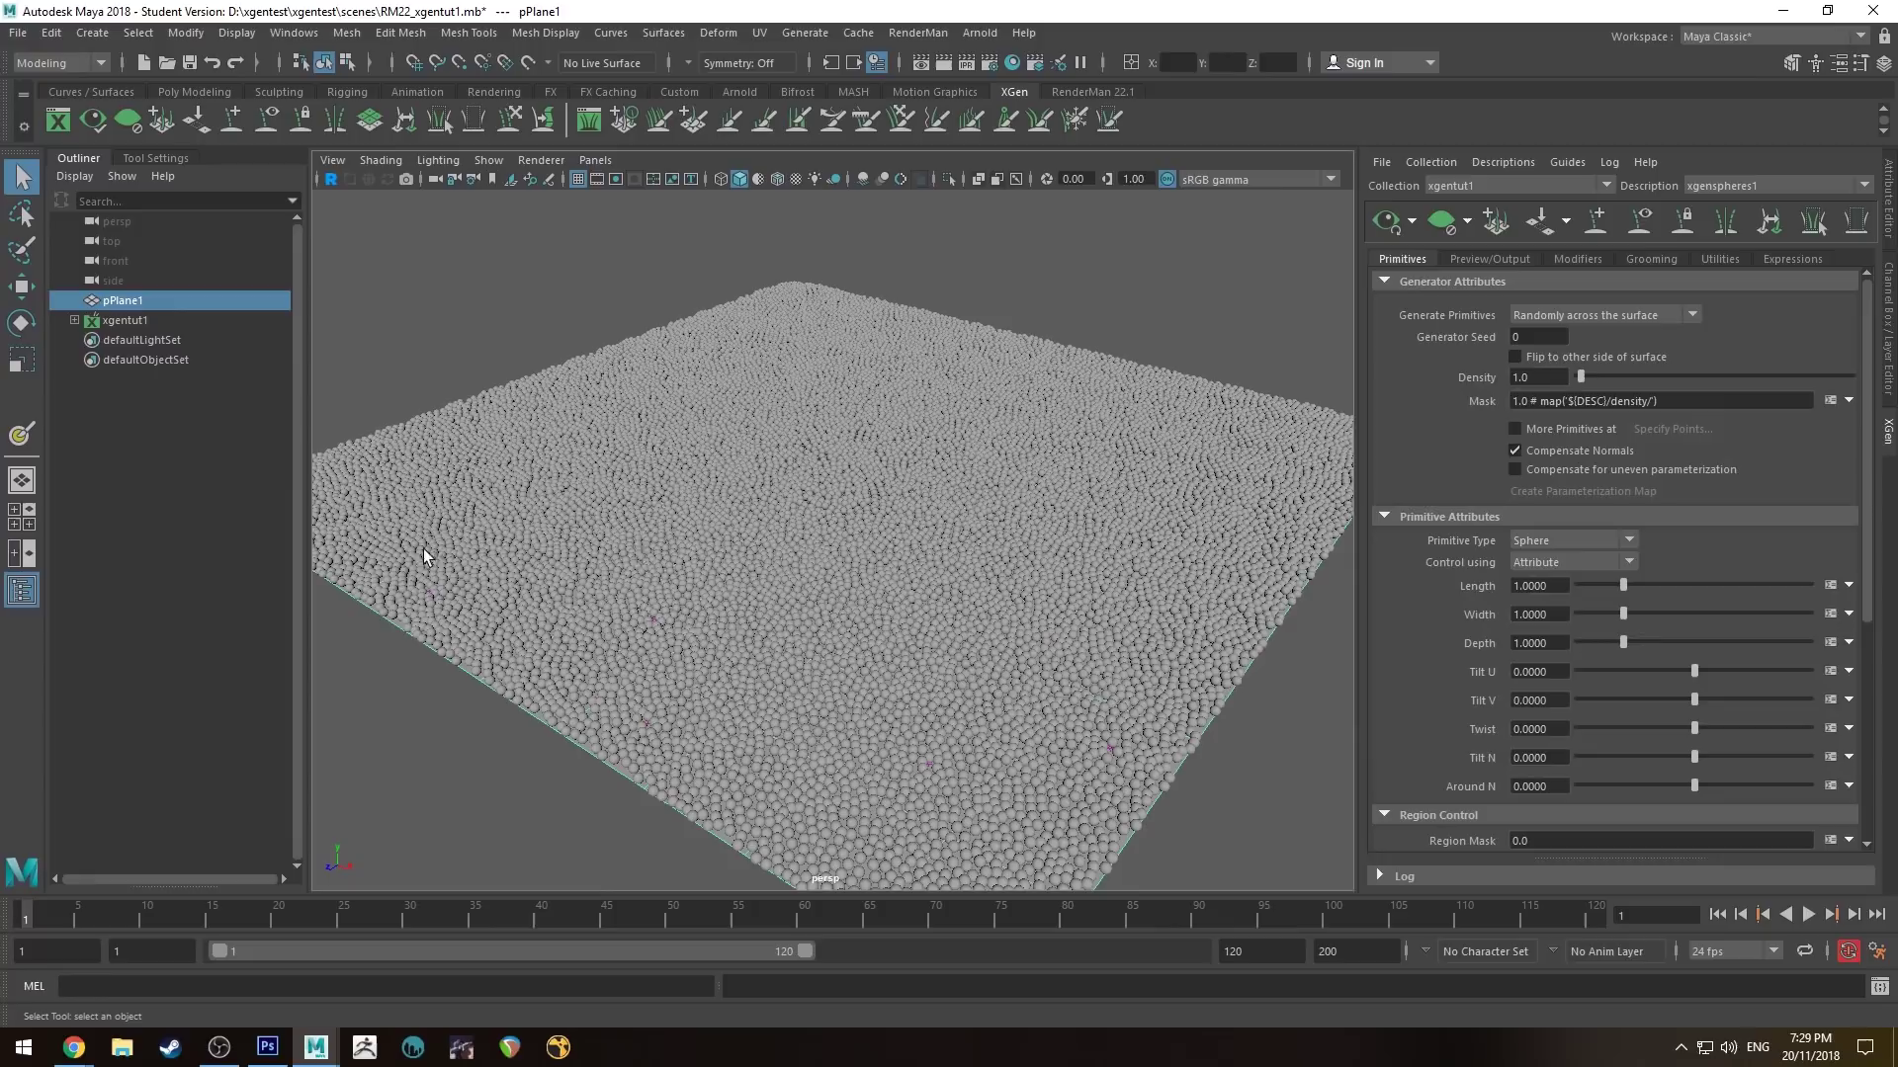
{"action": "right_click_drag", "start_coordinate": [425, 556], "coordinate": [1115, 439], "text": "alt"}
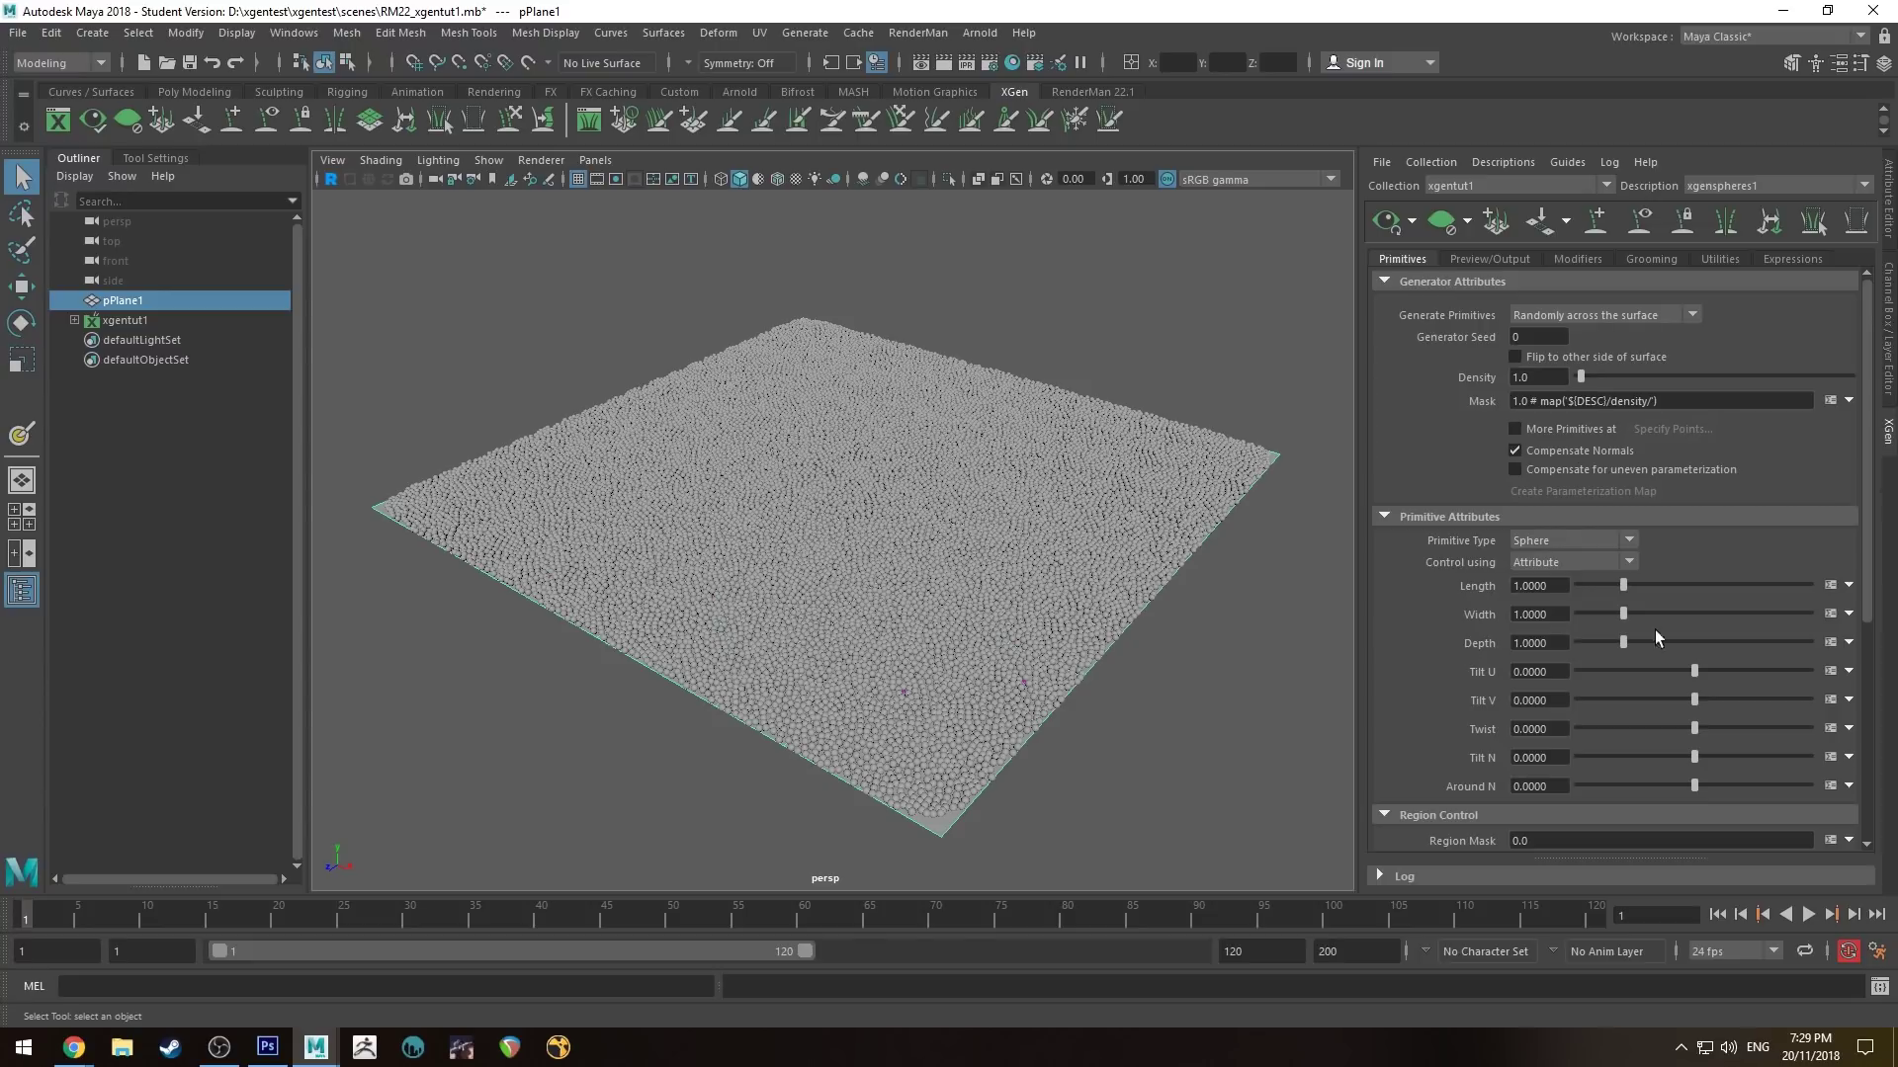
{"action": "left_click", "coordinate": [1829, 585]}
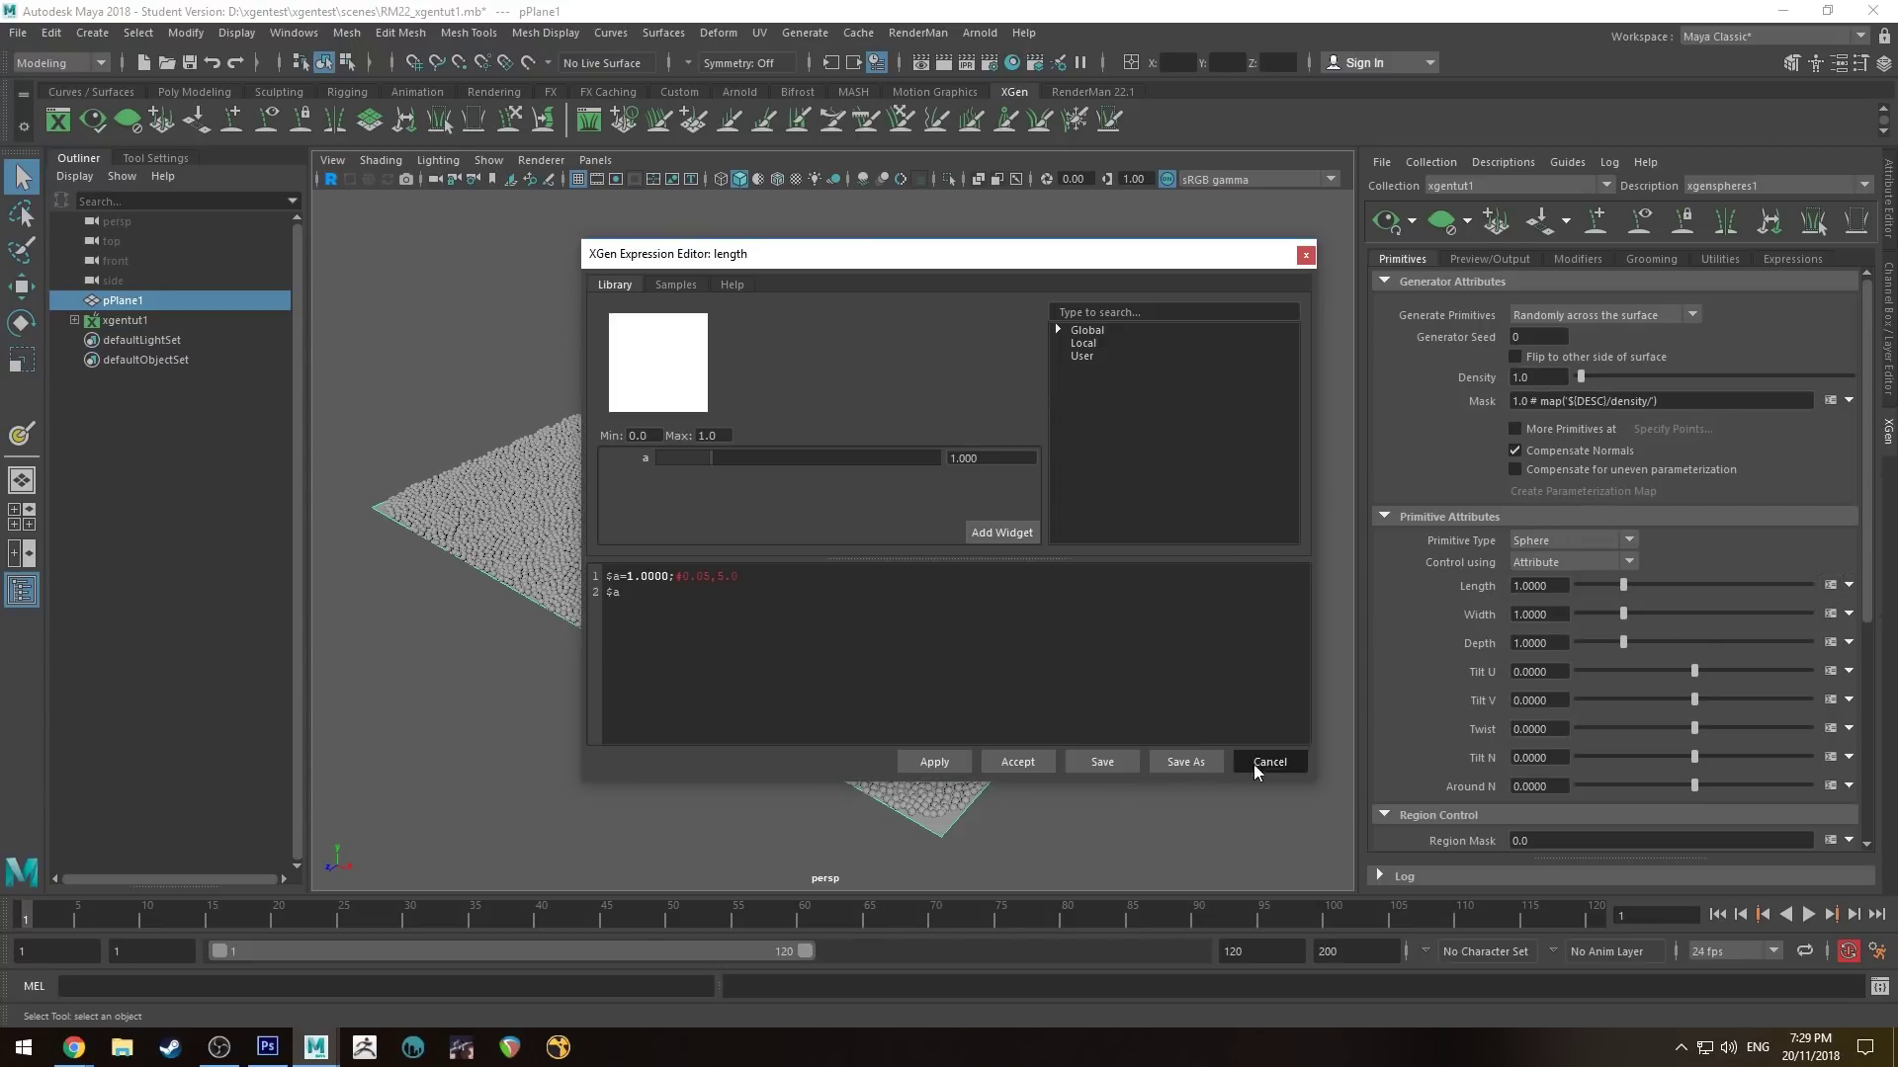
{"action": "left_click", "coordinate": [1257, 763]}
Step: Create a white map for the spheres' Length attribute with a map resolution of 10
{"action": "left_click", "coordinate": [1848, 585]}
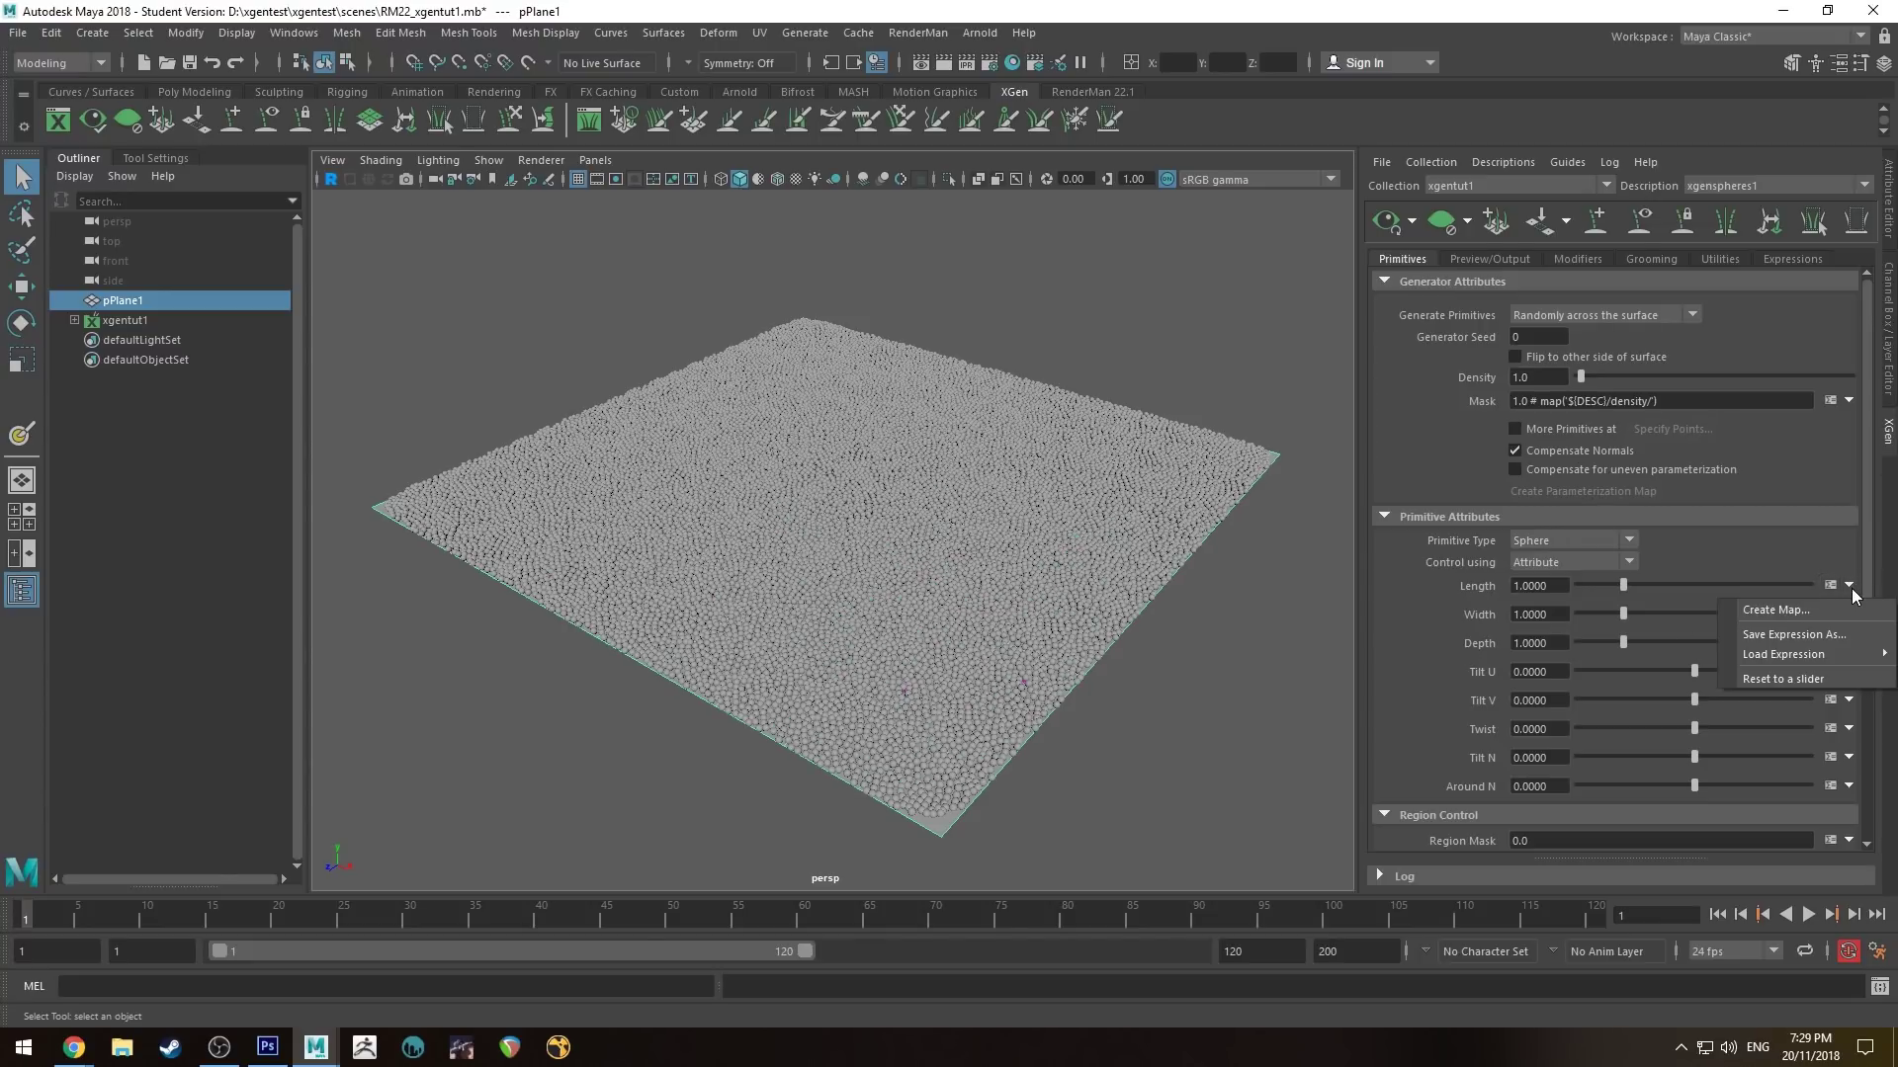
{"action": "left_click", "coordinate": [1781, 613]}
{"action": "left_click", "coordinate": [844, 493]}
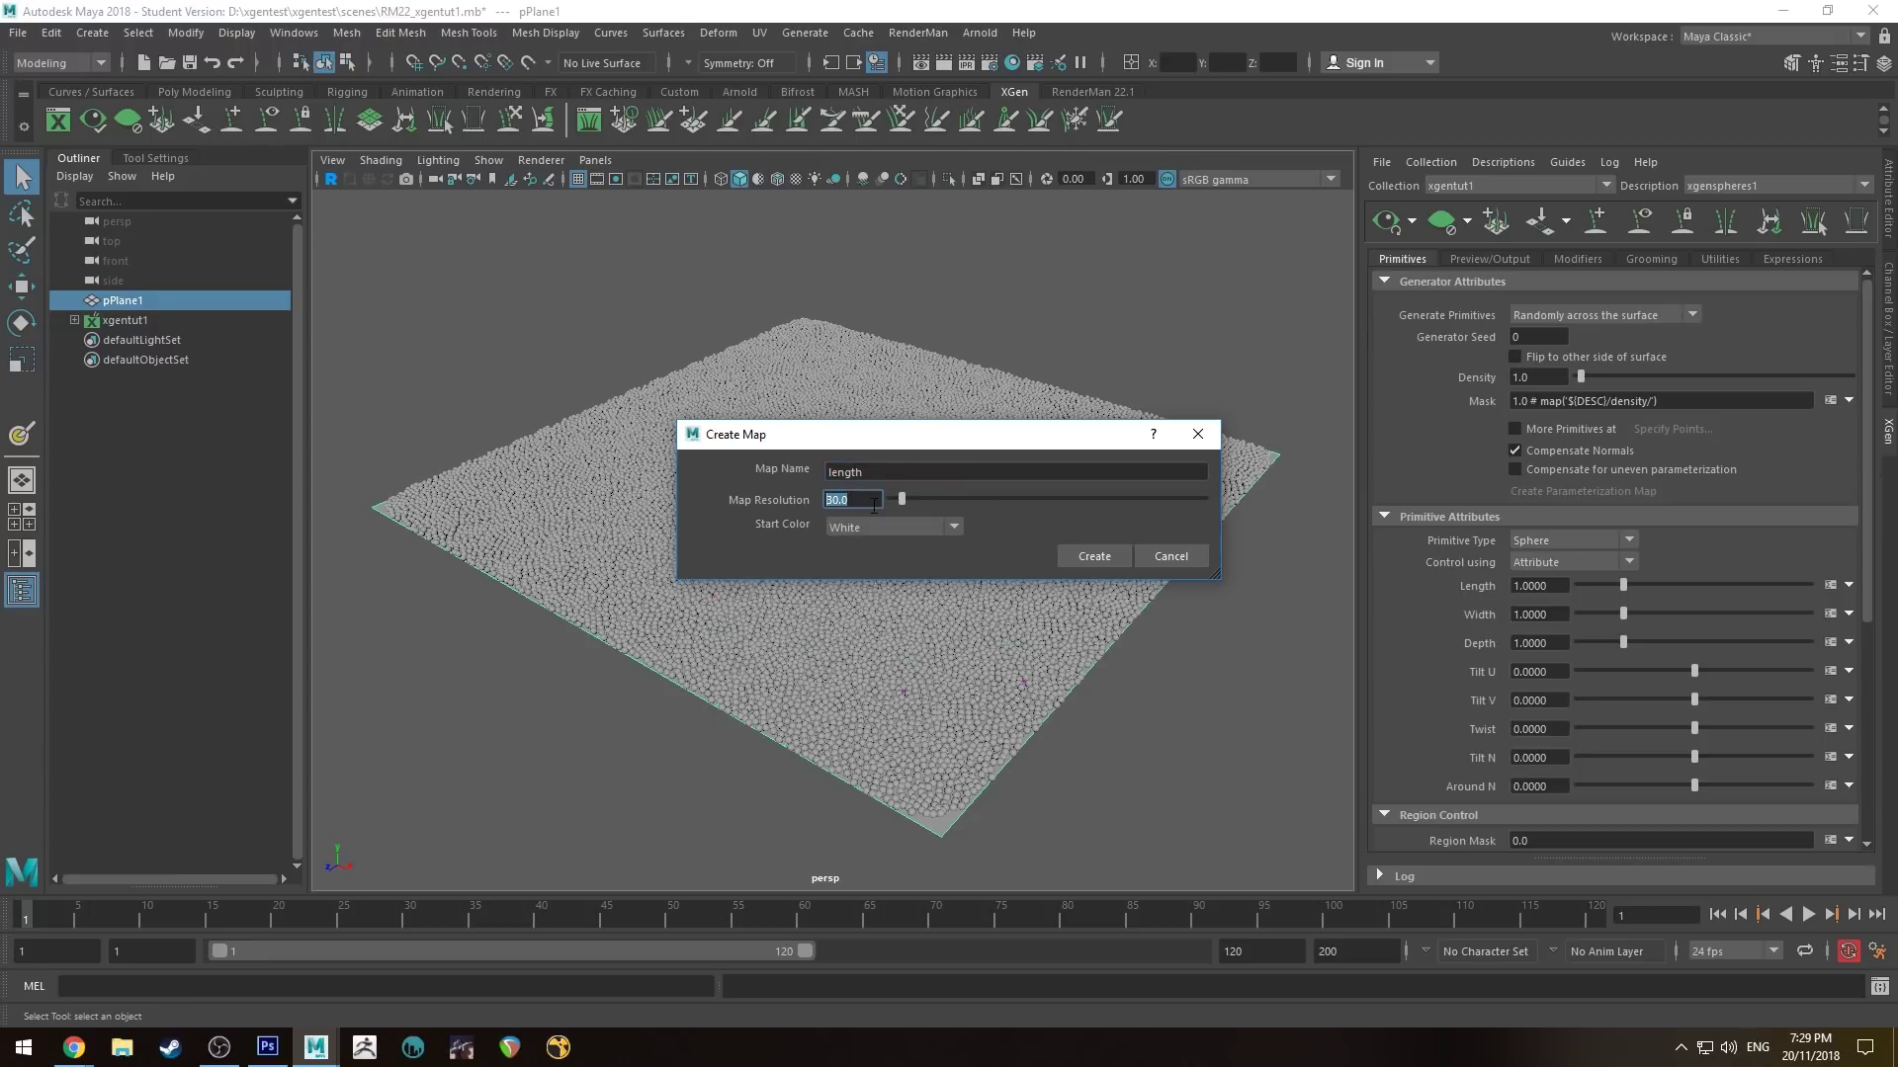
{"action": "type", "text": "10"}
{"action": "left_click", "coordinate": [1069, 555]}
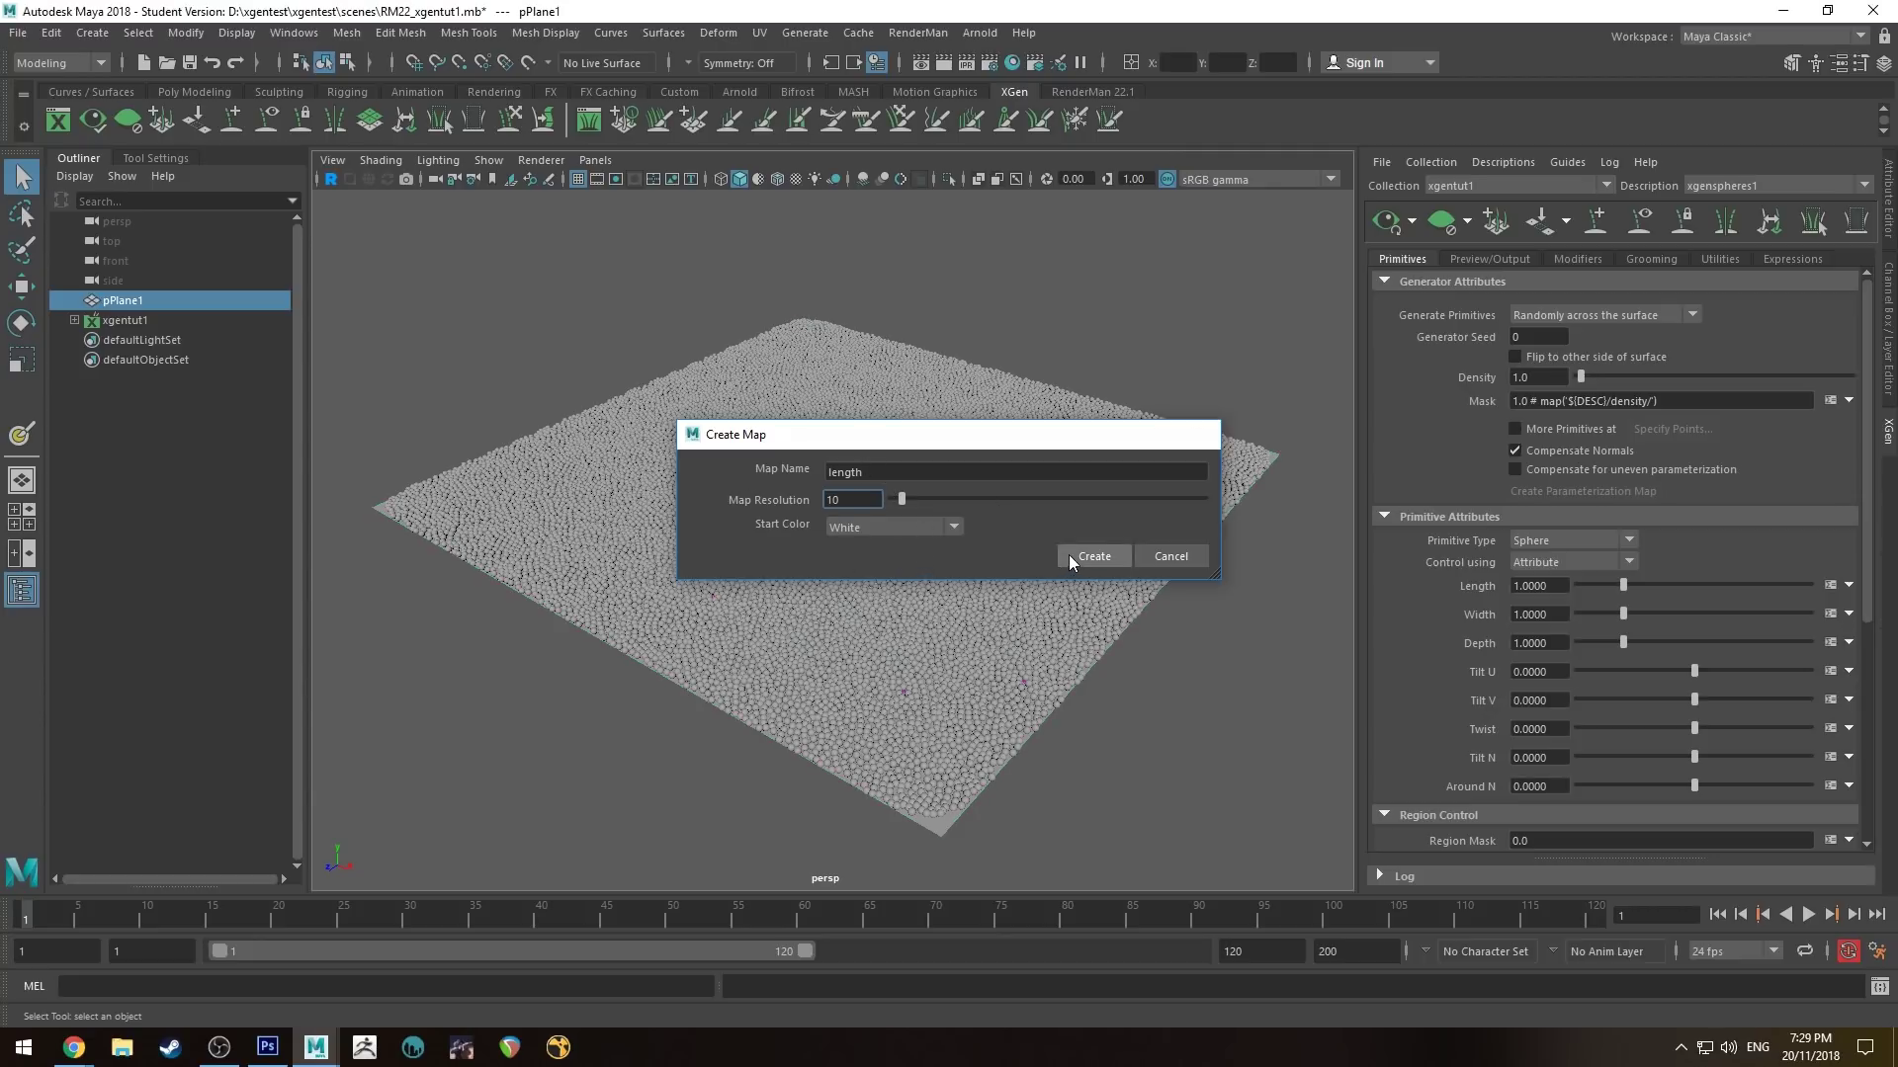
Step: Create maps for the spheres' Width and Depth attributes
{"action": "left_click", "coordinate": [1848, 617]}
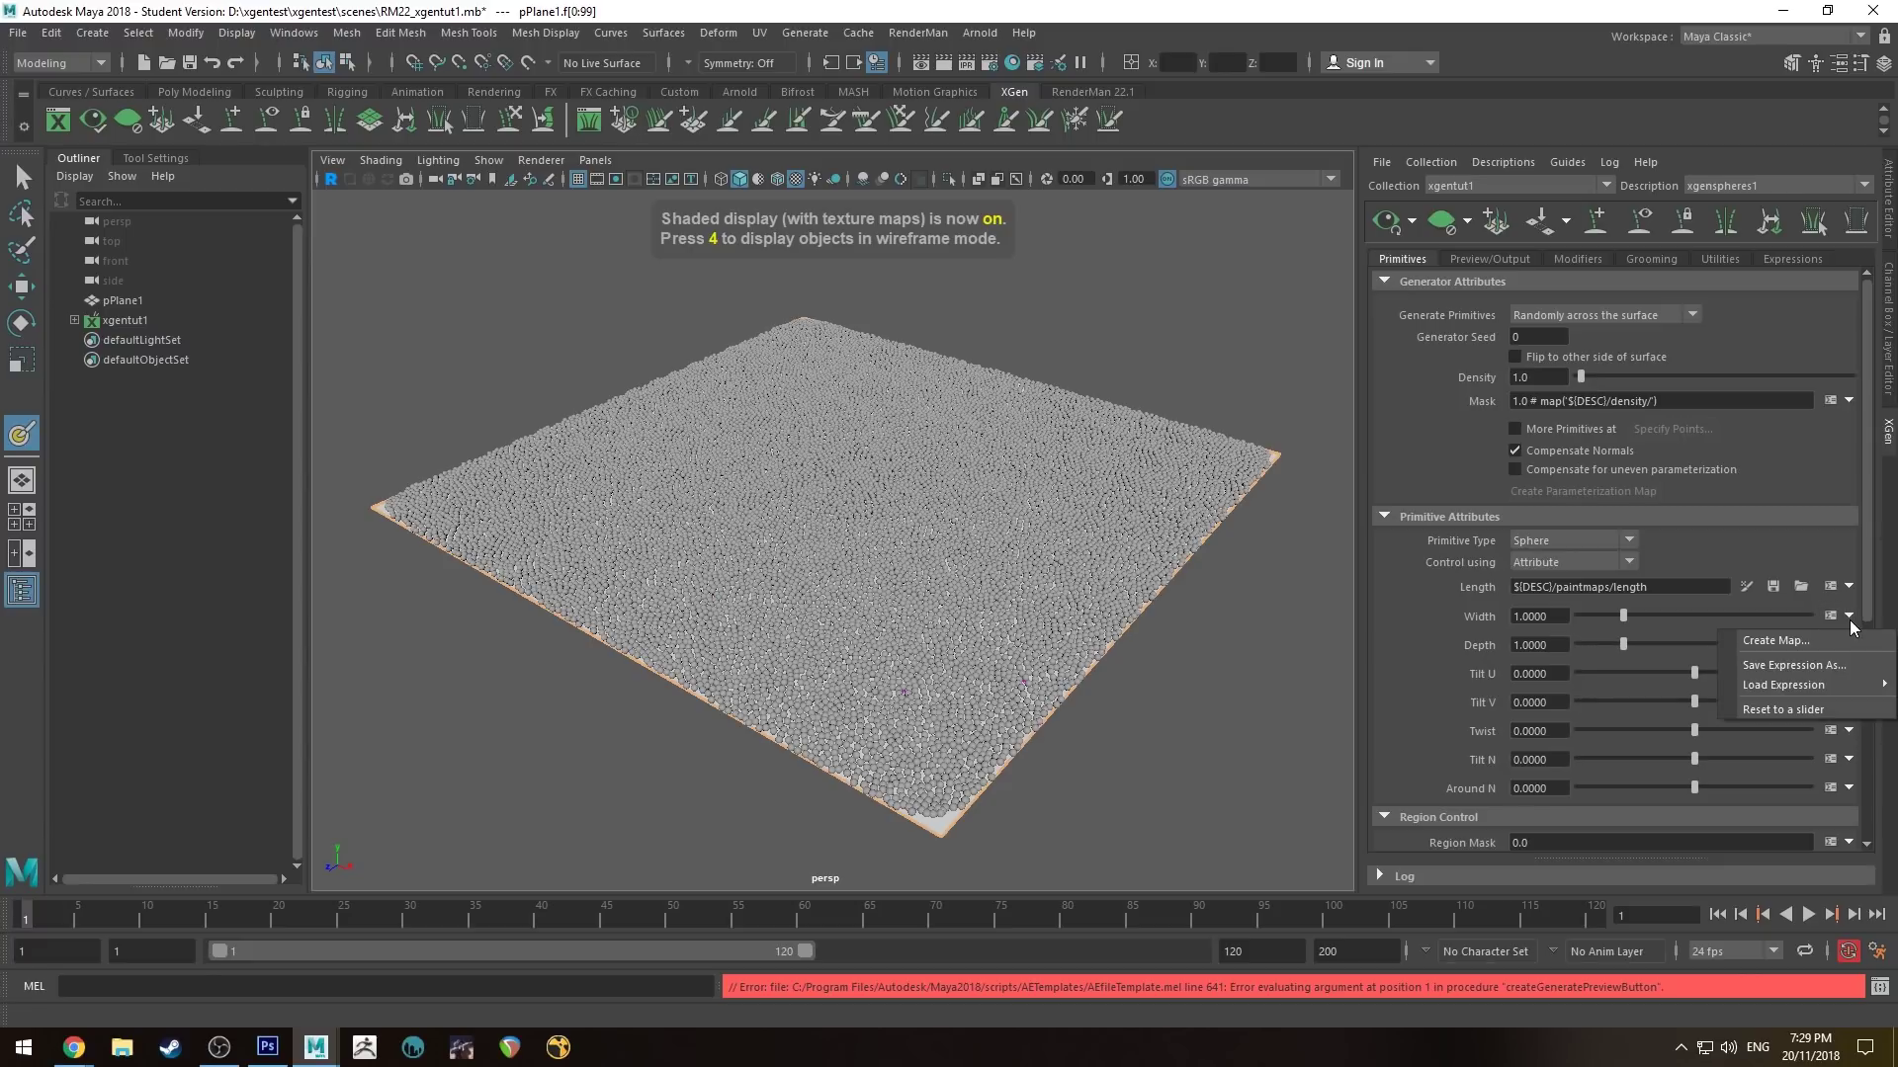
{"action": "left_click", "coordinate": [1829, 638]}
{"action": "left_click", "coordinate": [1093, 555]}
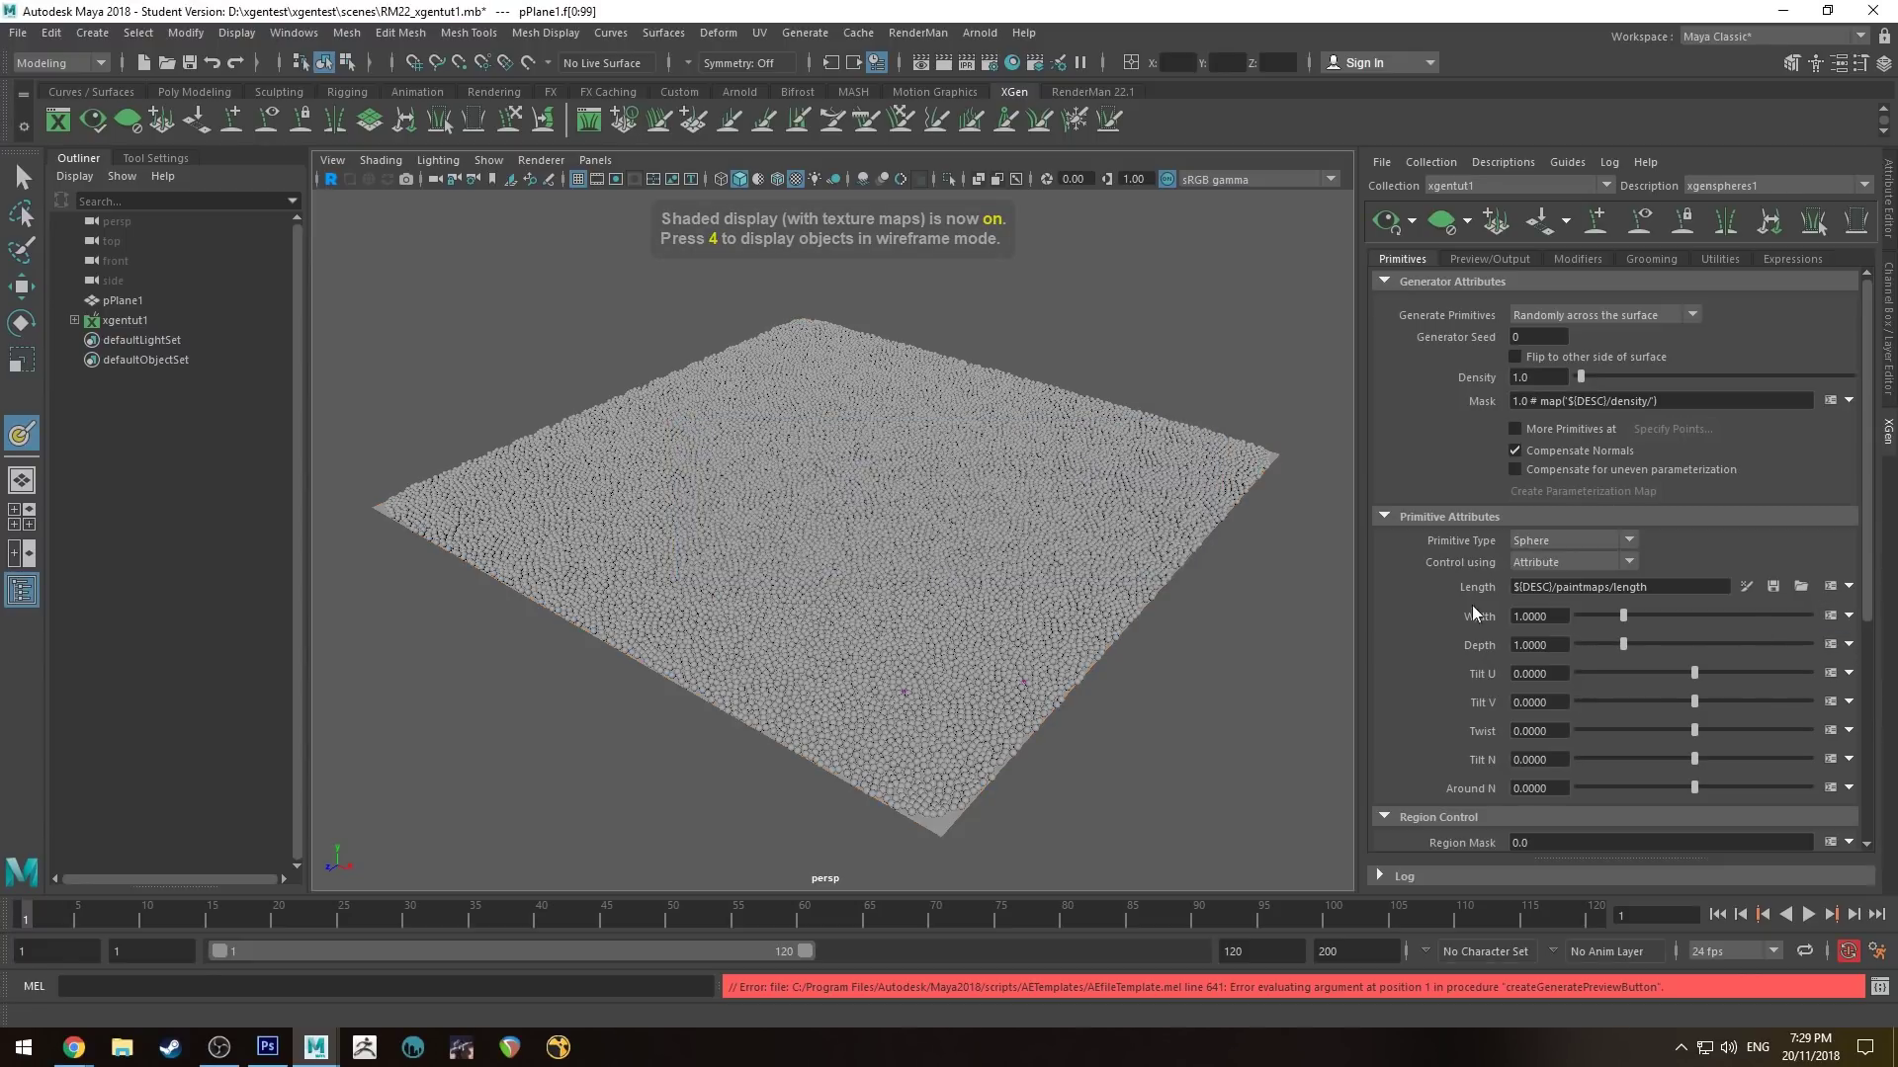
{"action": "left_click", "coordinate": [1849, 647]}
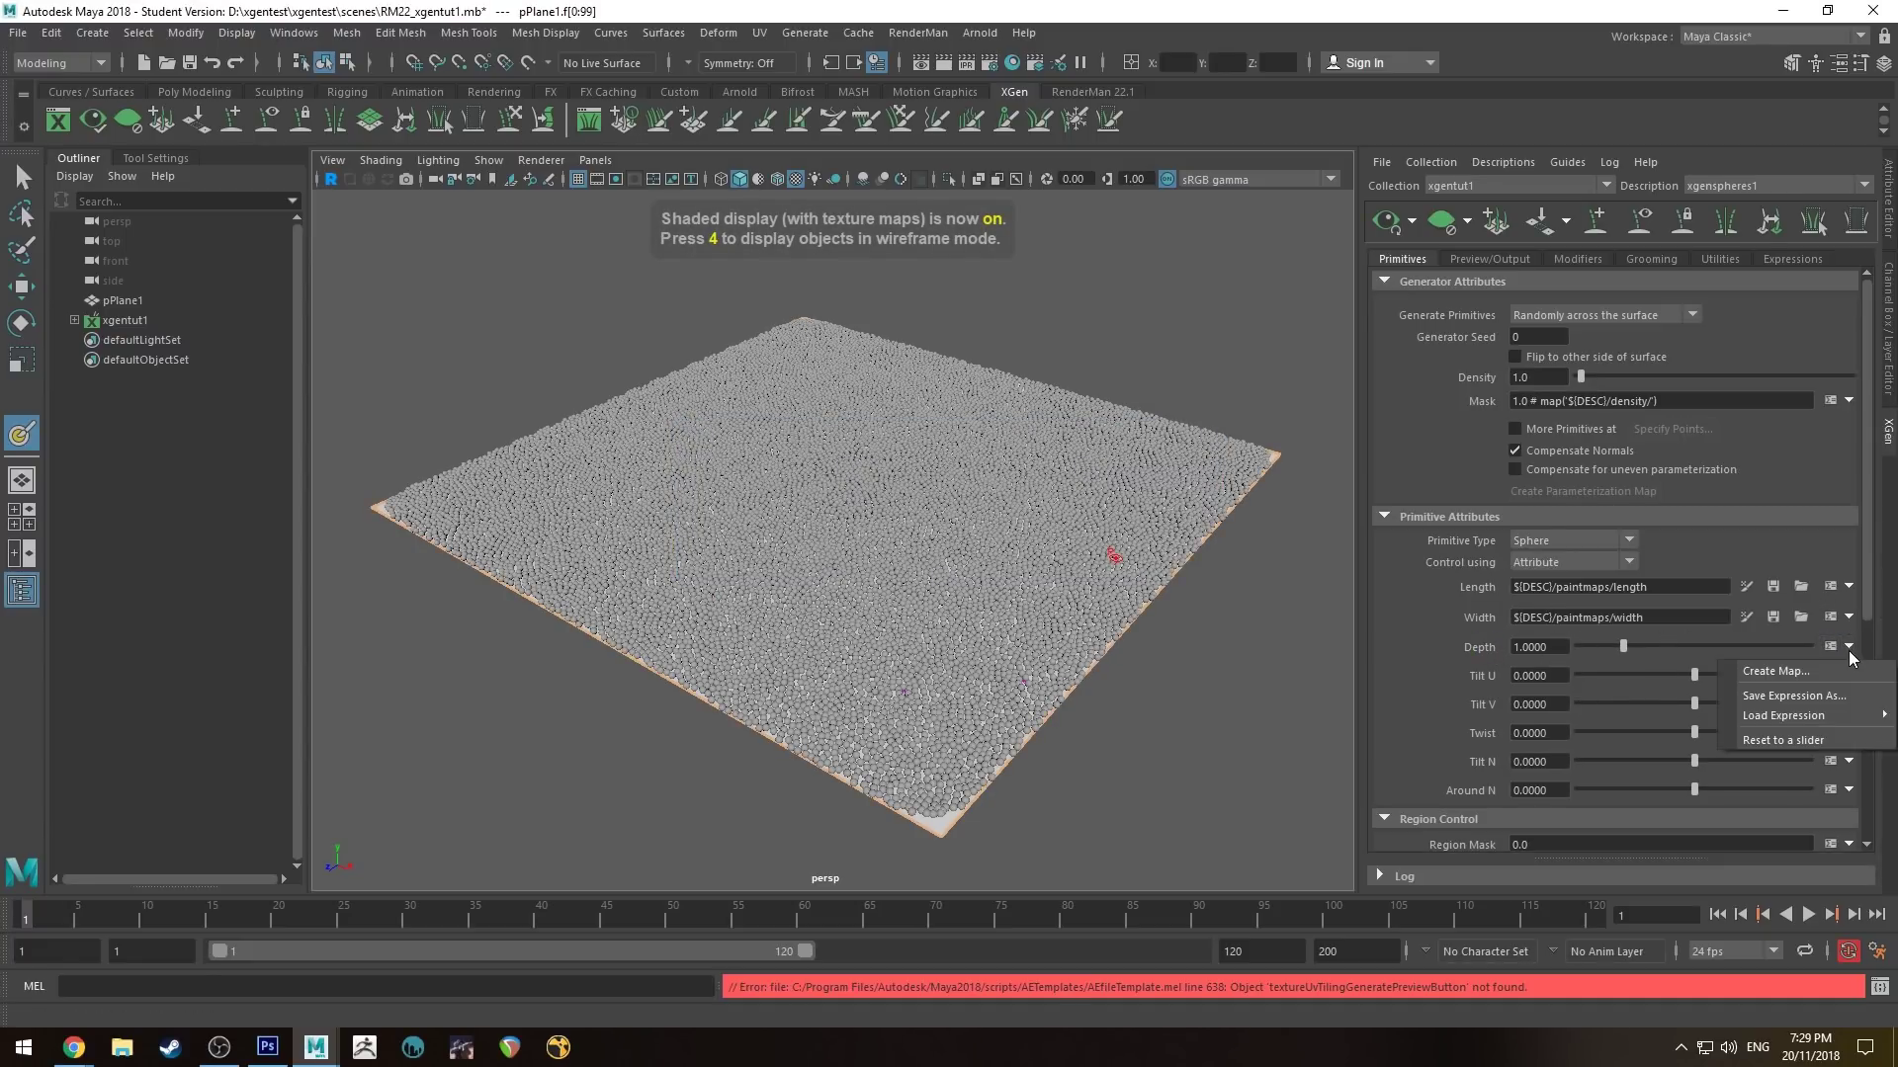
{"action": "left_click", "coordinate": [1773, 666]}
{"action": "left_click", "coordinate": [1105, 561]}
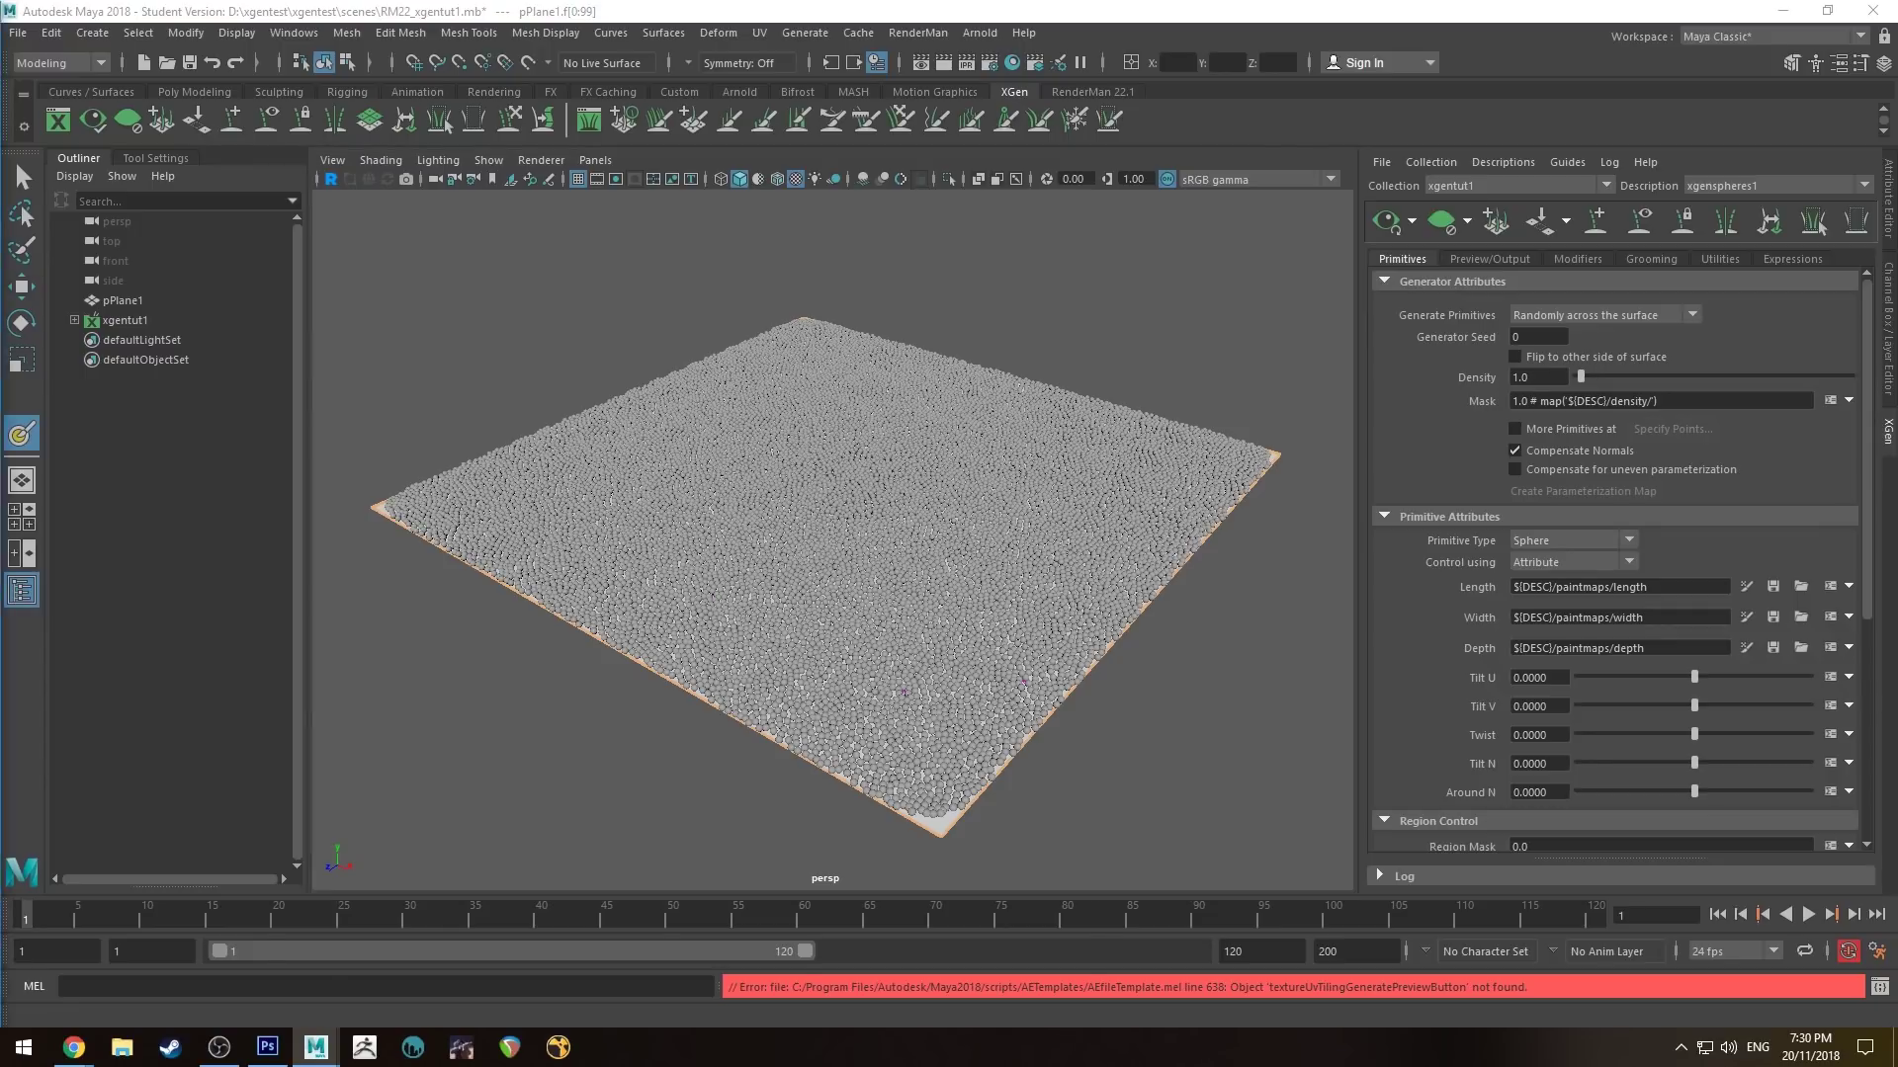
Step: Open the Hypershade and graph the input and output connections of the file1 length texture
{"action": "left_click_drag", "start_coordinate": [0, 341], "coordinate": [1072, 2]}
{"action": "left_click_drag", "start_coordinate": [1434, 8], "coordinate": [0, 415]}
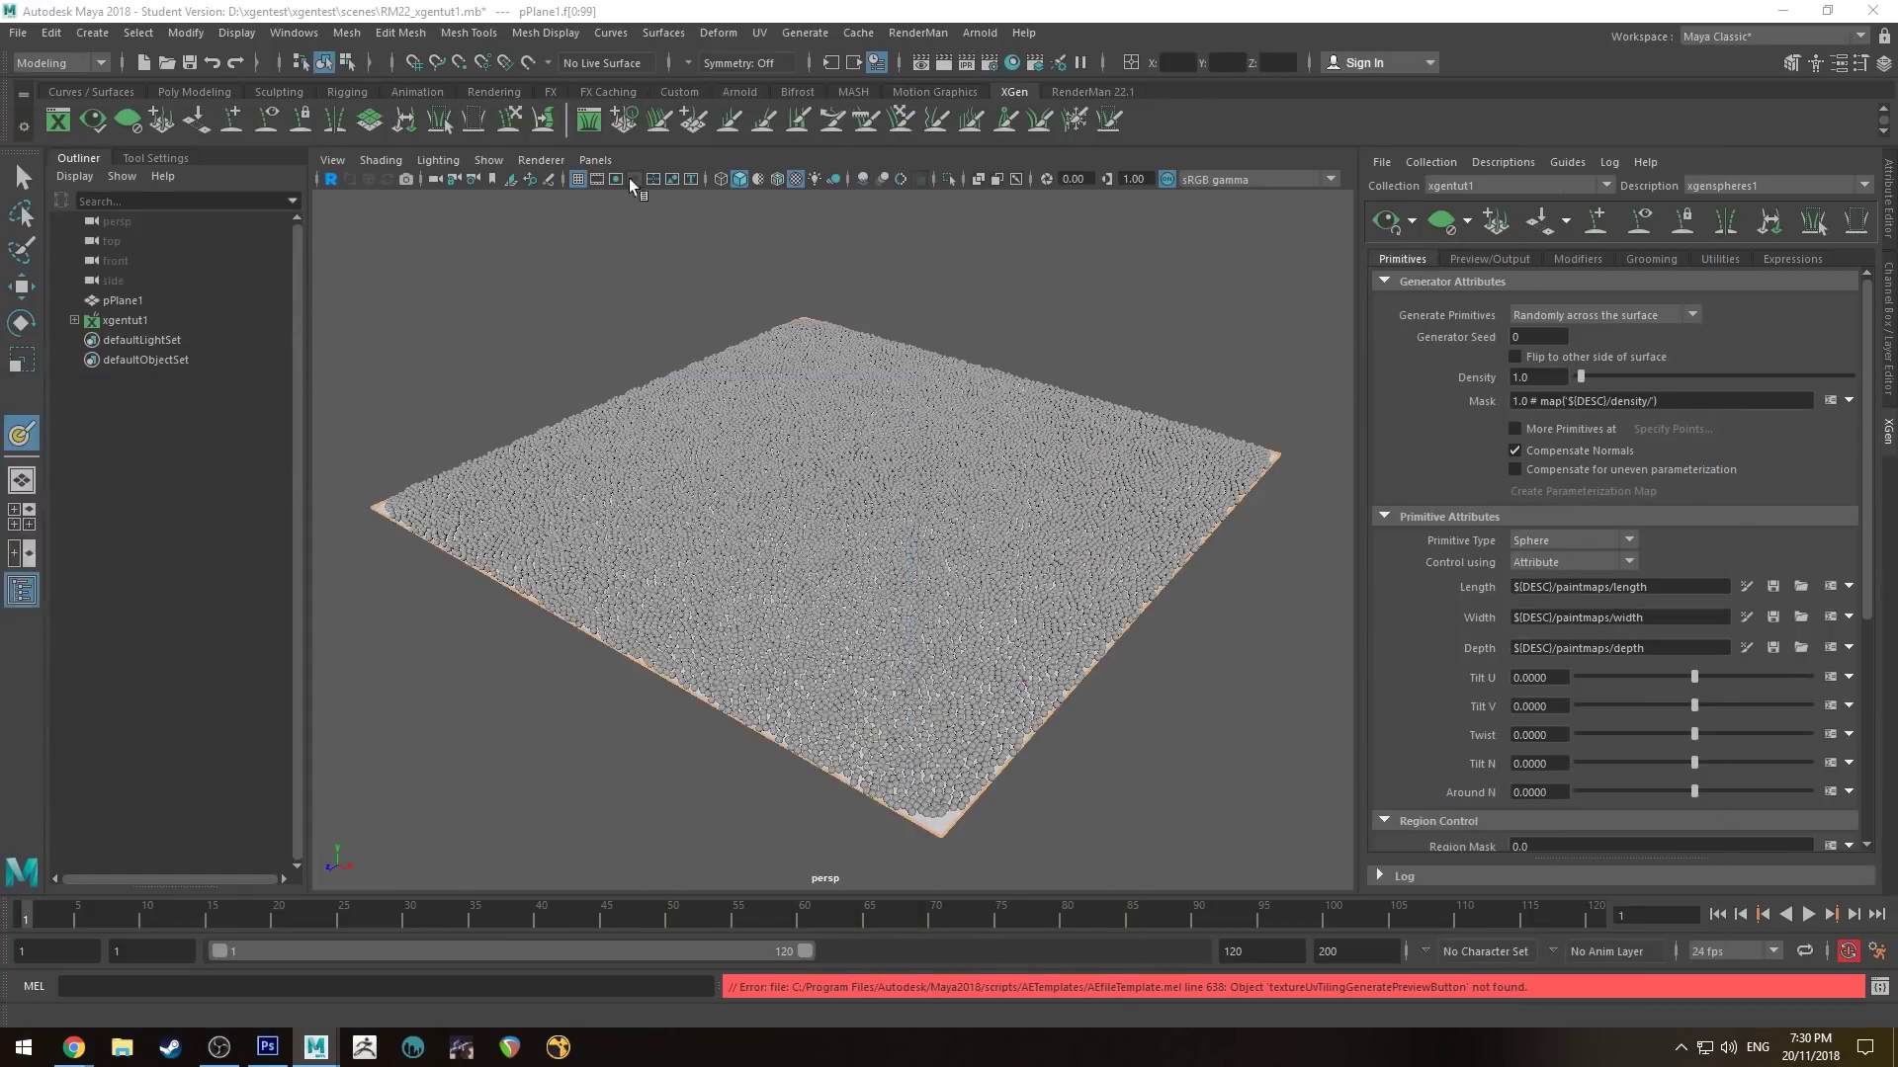
{"action": "left_click", "coordinate": [1012, 62]}
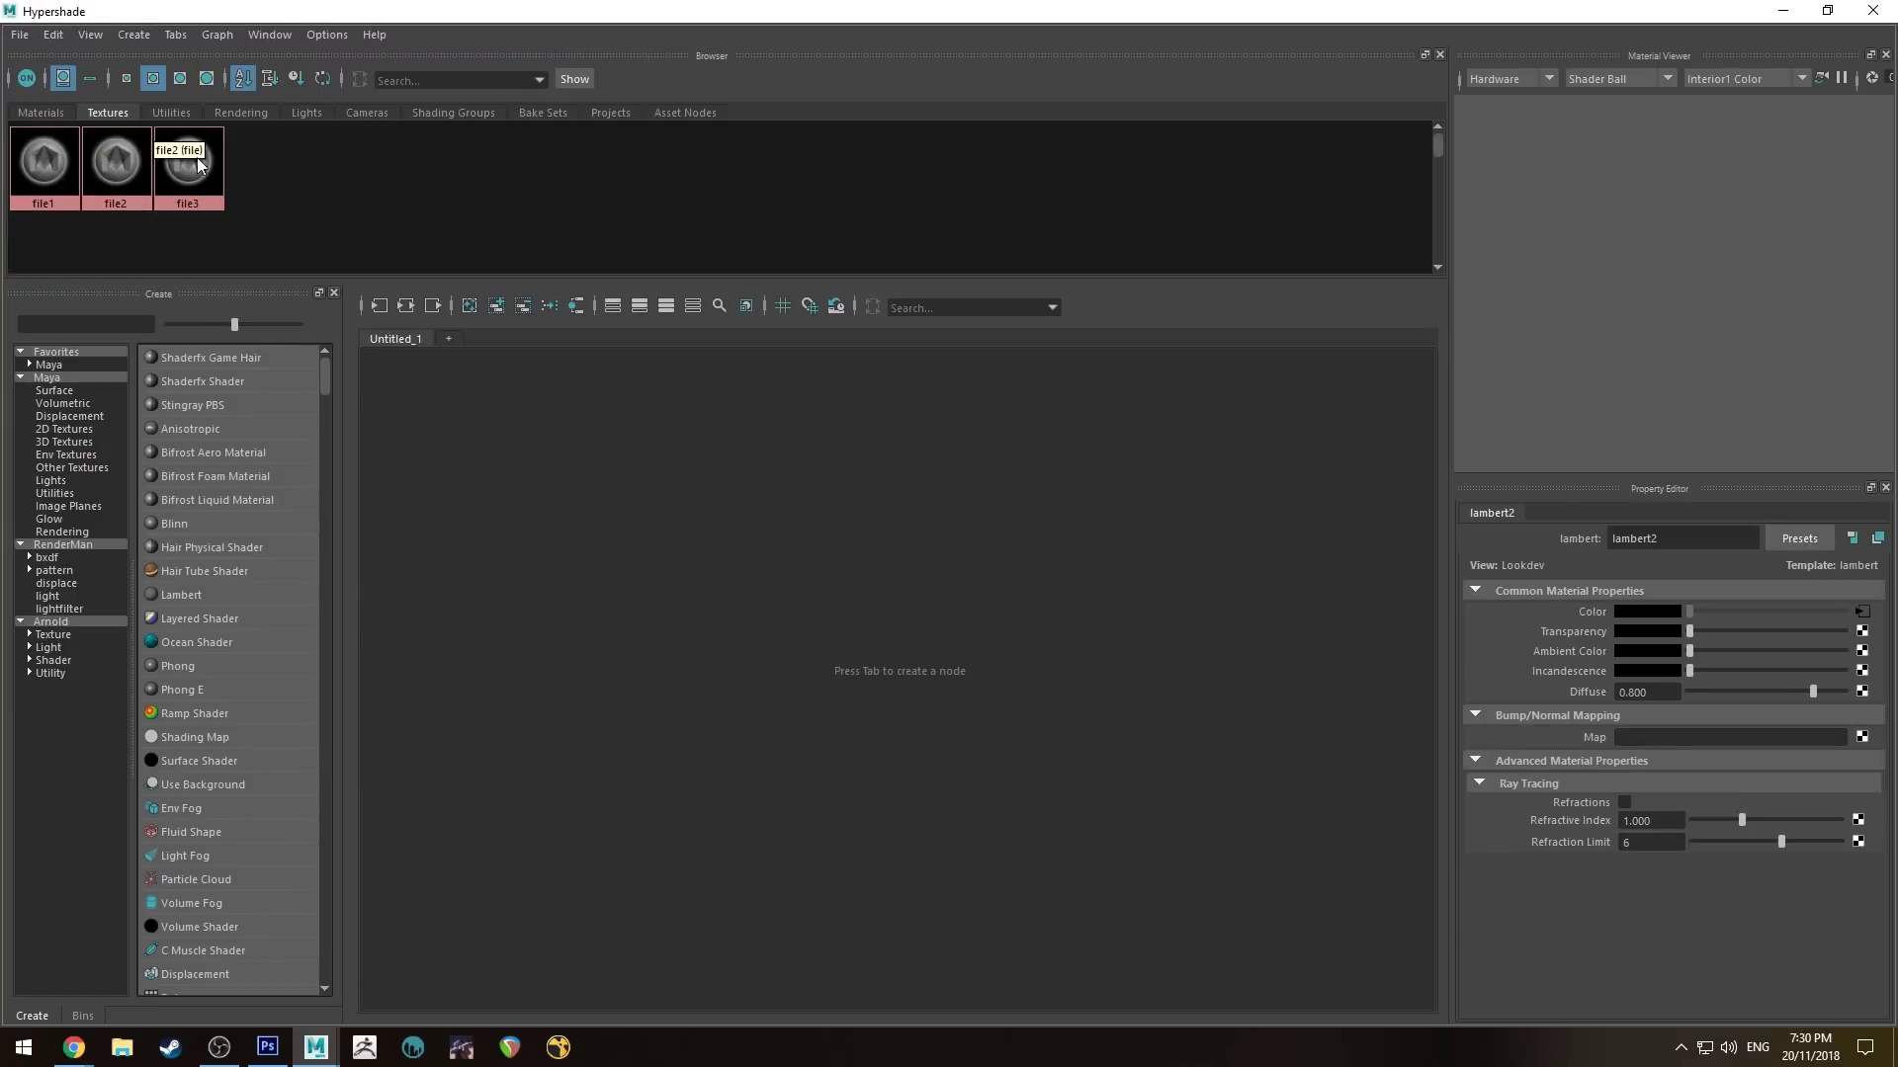
{"action": "left_click", "coordinate": [44, 161]}
{"action": "left_click", "coordinate": [405, 307]}
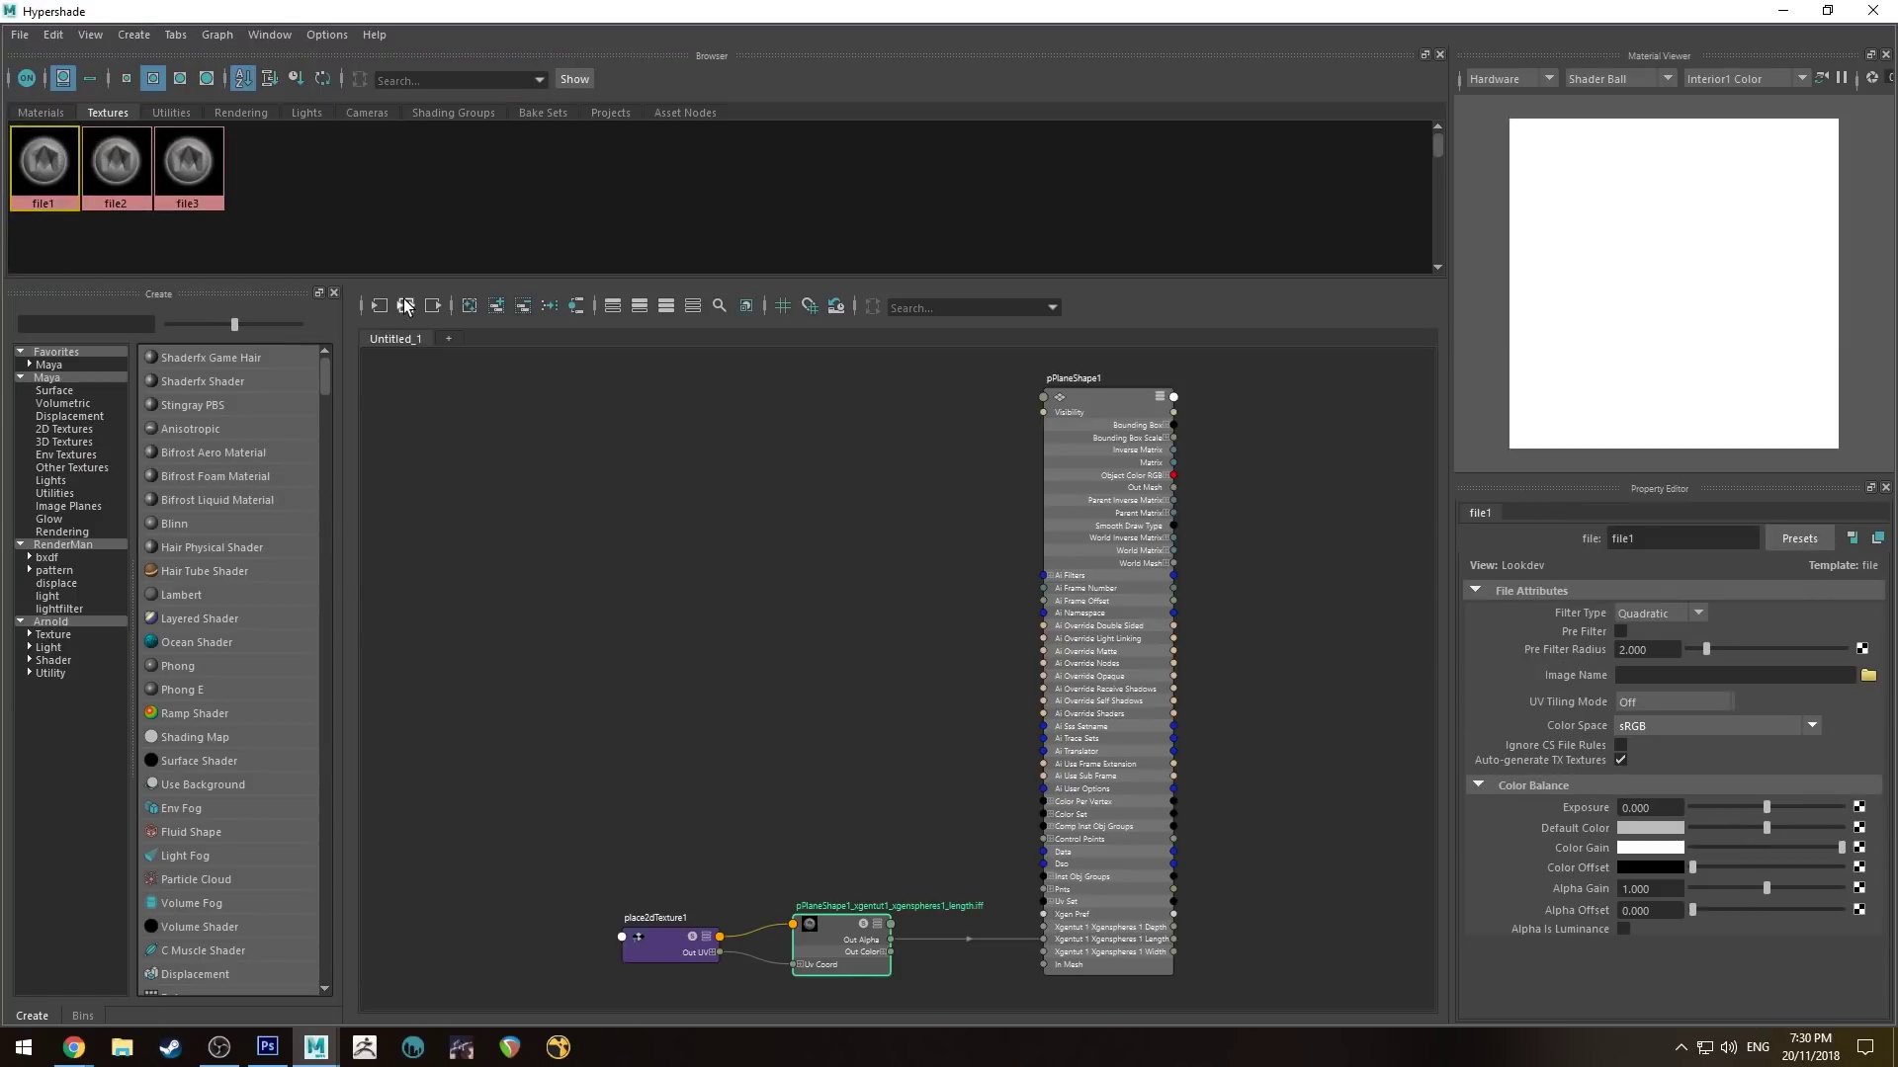
{"action": "scroll", "coordinate": [818, 916], "scroll_direction": "up", "scroll_amount": 5}
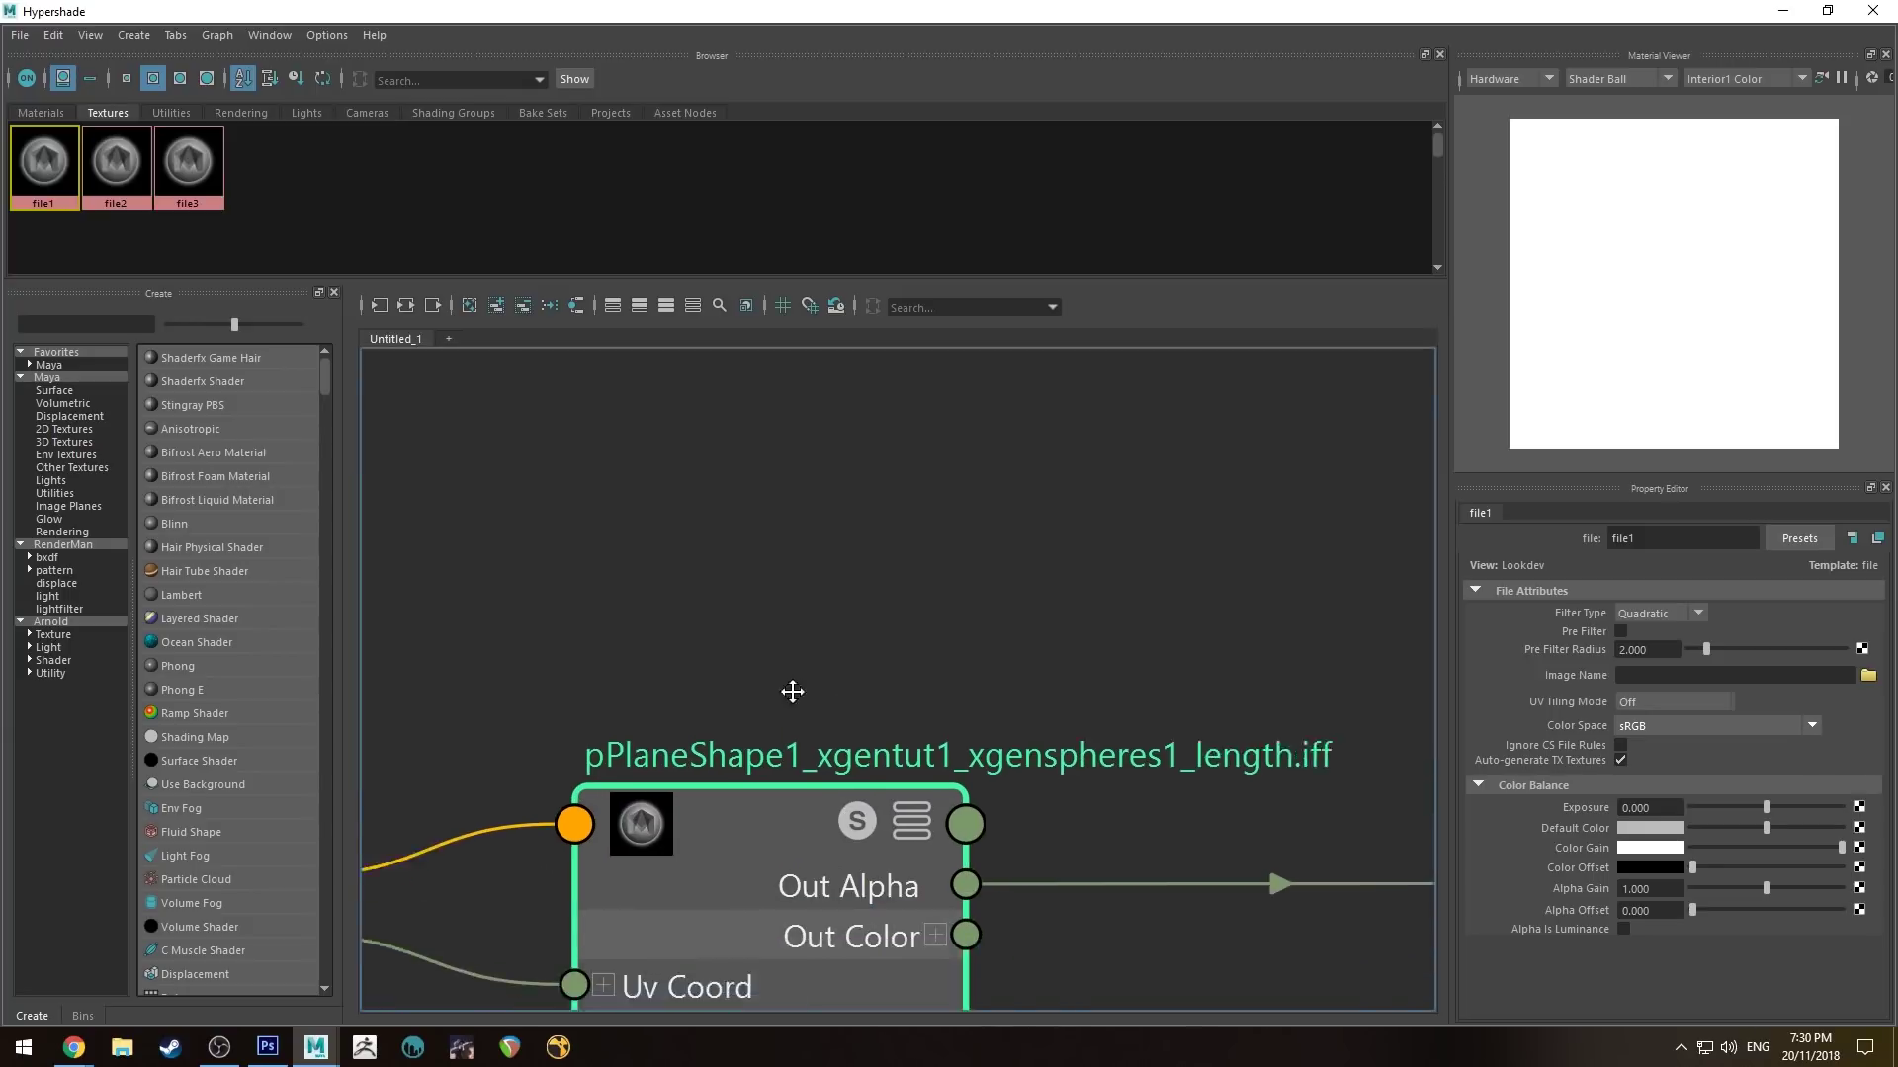
Step: Graph the input and output connections of the file2 width texture, inspect its node, and close the Hypershade
{"action": "middle_click_drag", "start_coordinate": [793, 691], "coordinate": [731, 662], "text": "alt"}
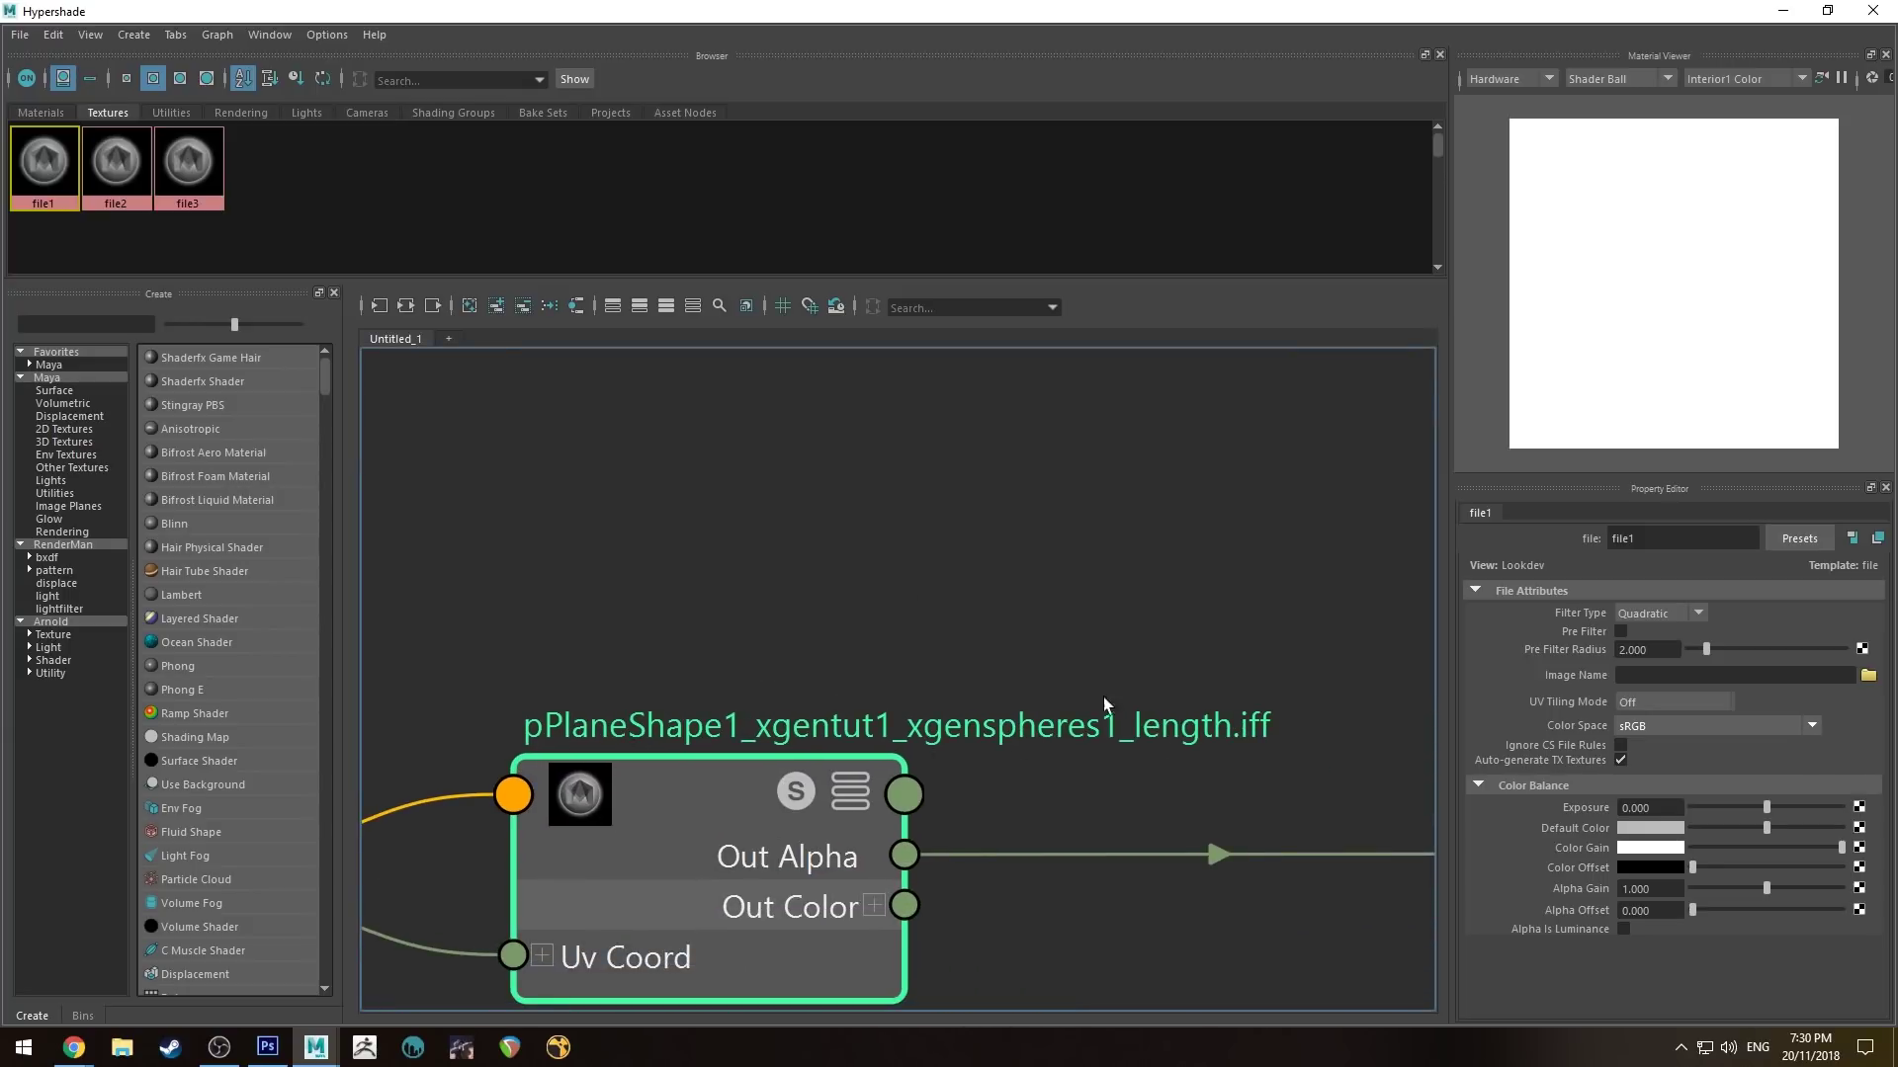
{"action": "left_click", "coordinate": [115, 160]}
{"action": "left_click", "coordinate": [405, 306]}
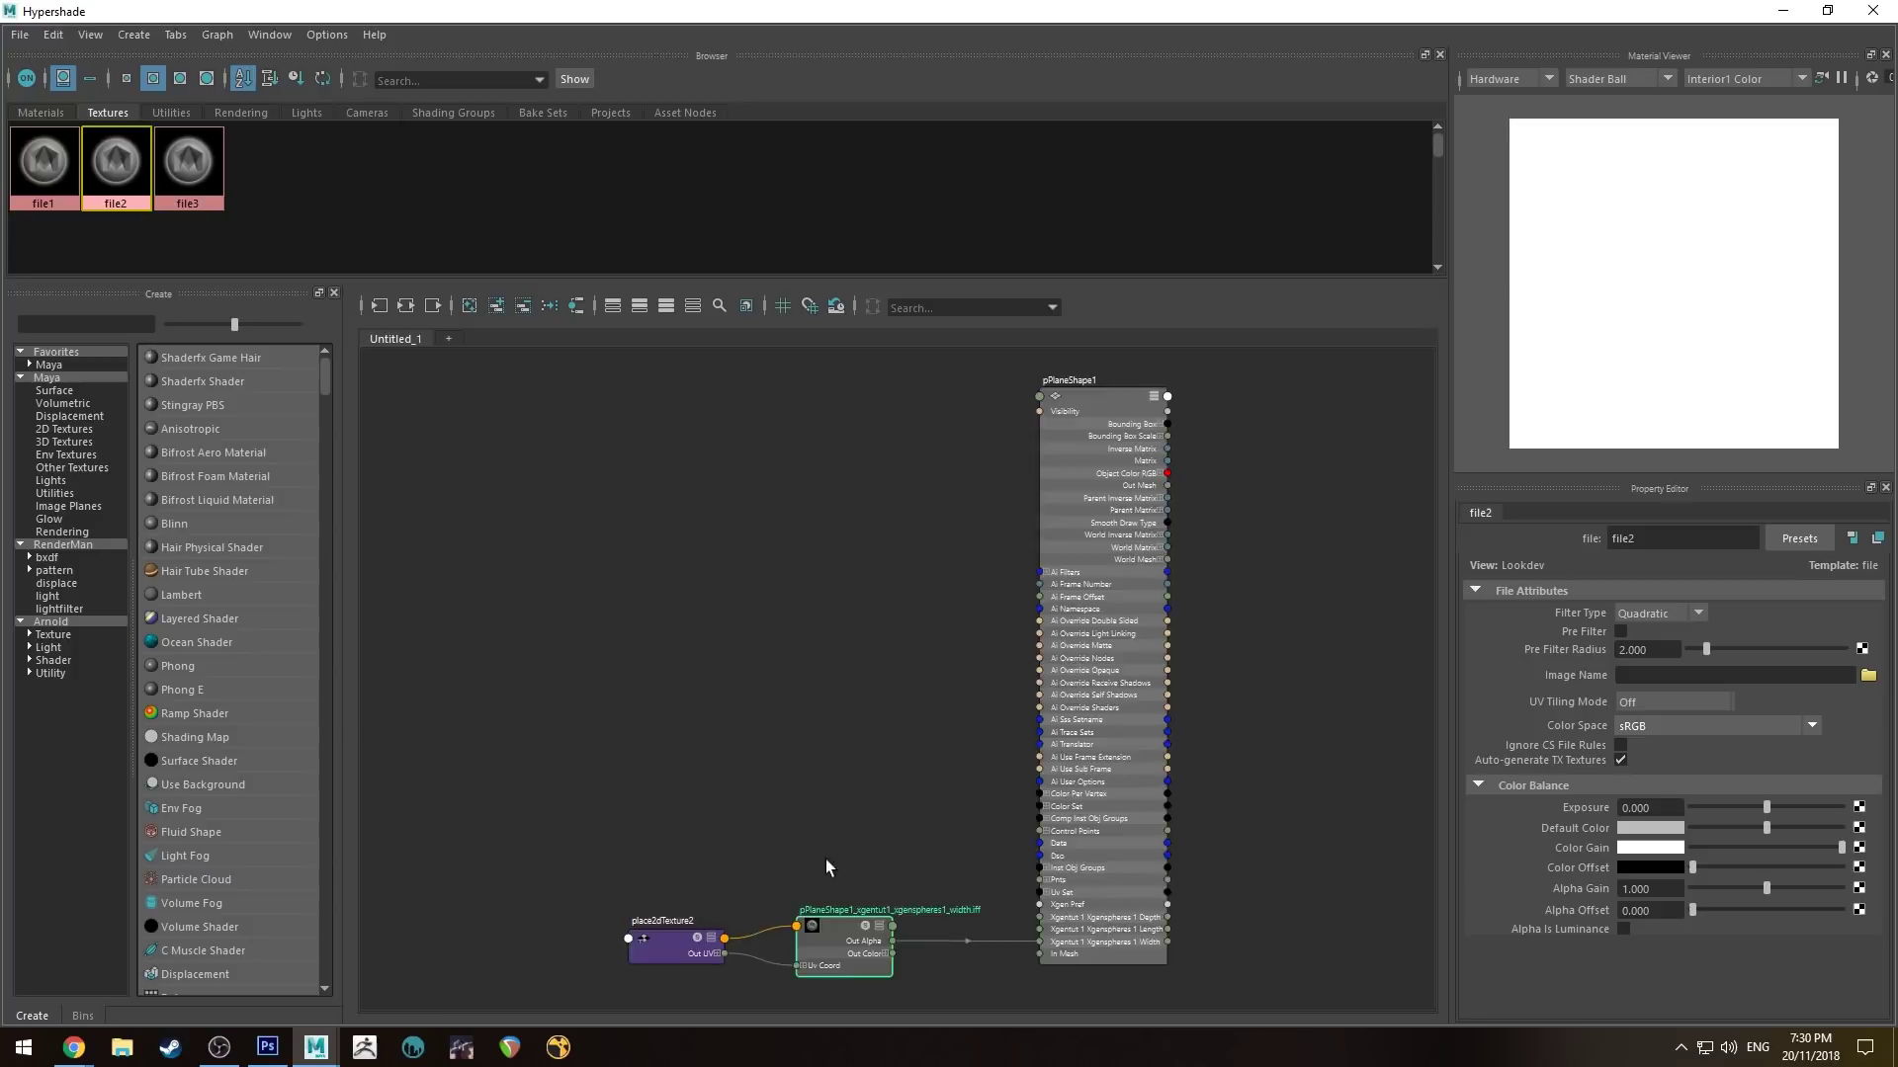
{"action": "scroll", "coordinate": [827, 867], "scroll_direction": "up", "scroll_amount": 5}
{"action": "middle_click_drag", "start_coordinate": [1071, 691], "coordinate": [849, 541], "text": "alt"}
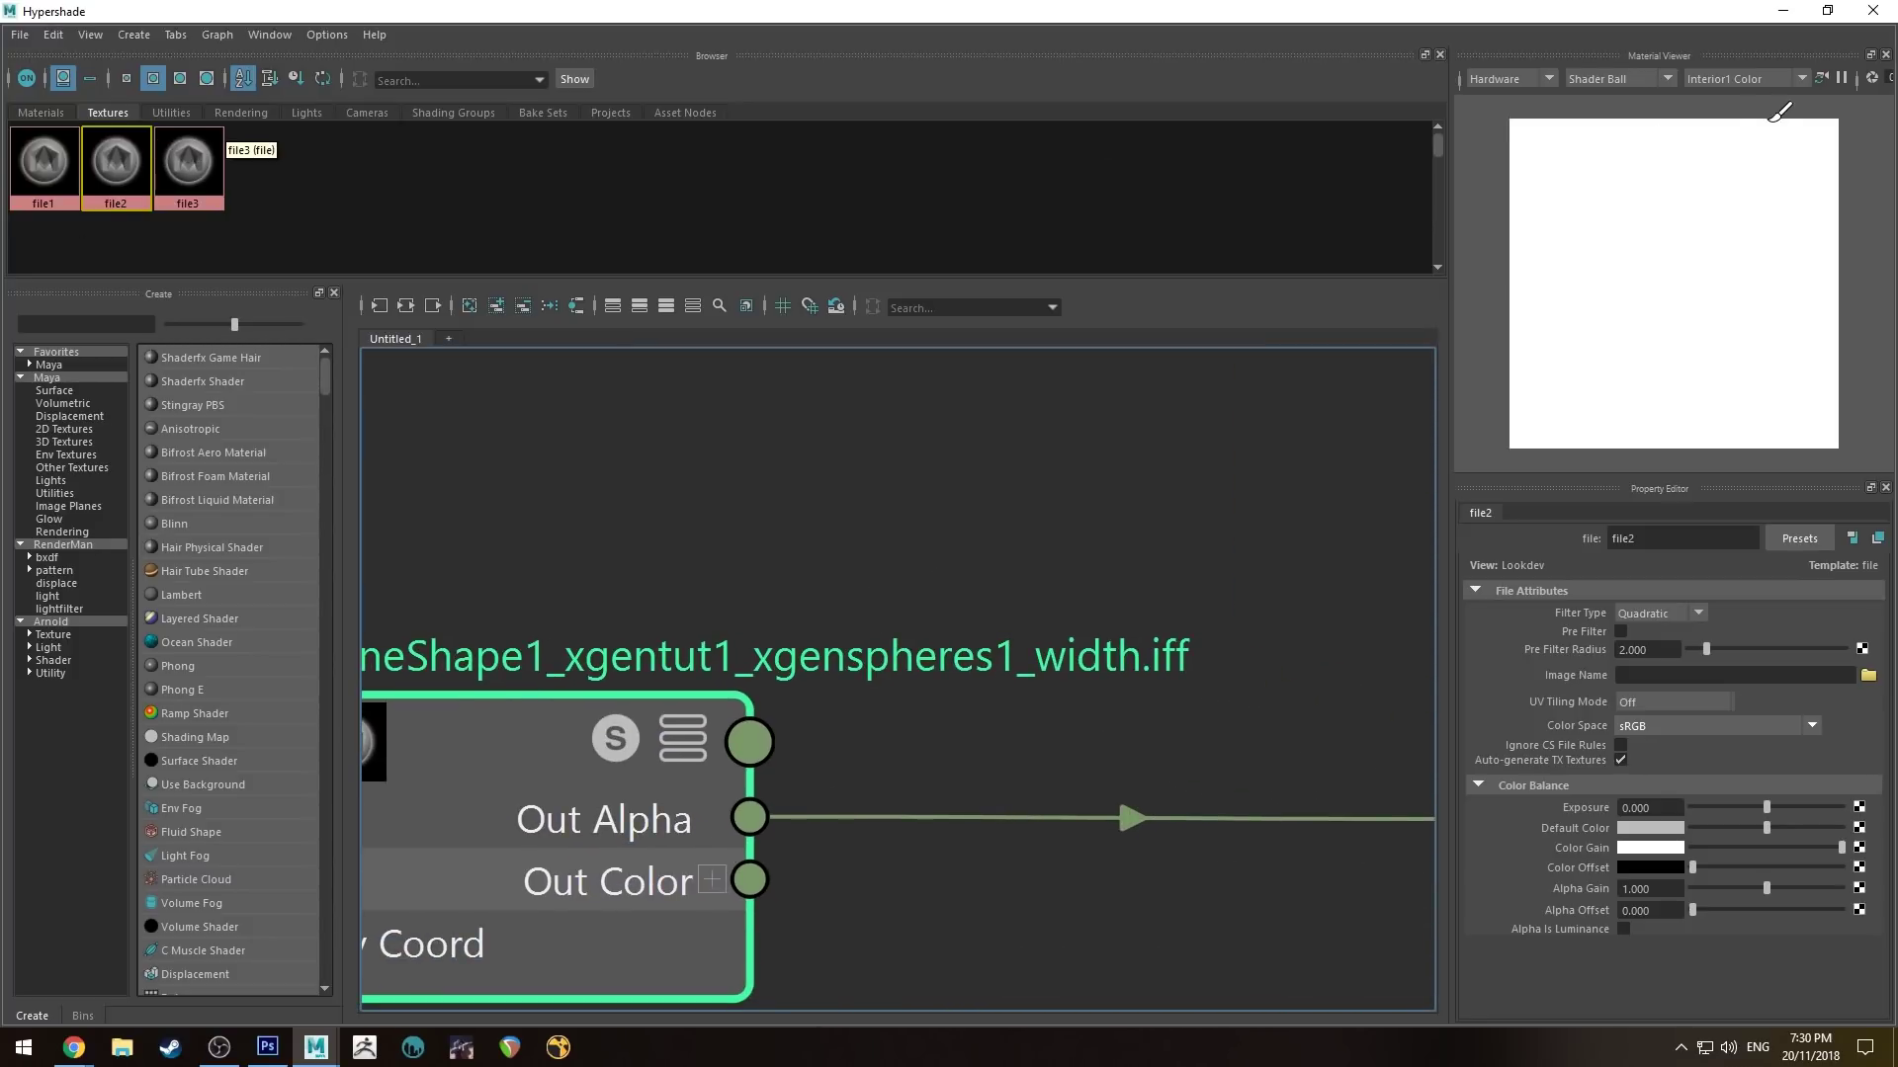
{"action": "left_click", "coordinate": [1872, 11]}
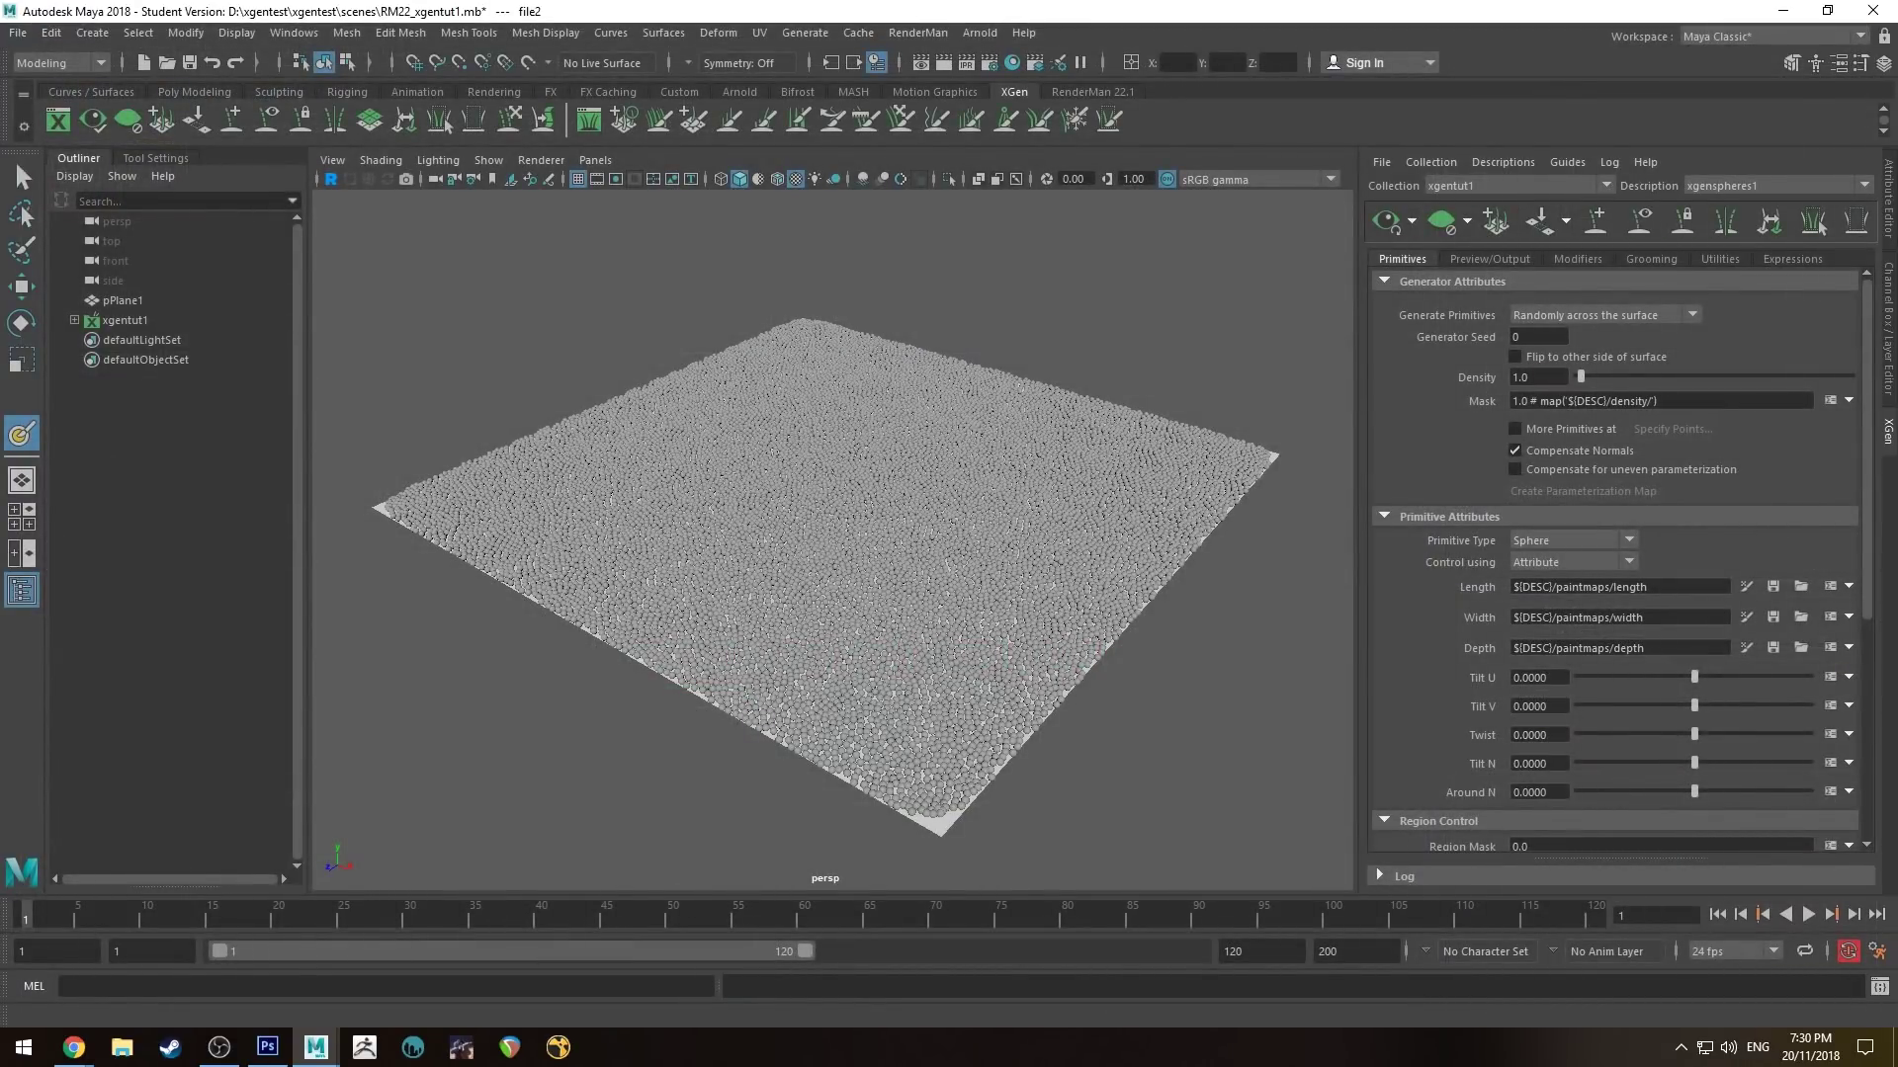
Step: Add the line $a=0.5*$a+0.1; below the map line in the Length expression and apply it
{"action": "left_click", "coordinate": [1830, 587]}
{"action": "left_click", "coordinate": [980, 579]}
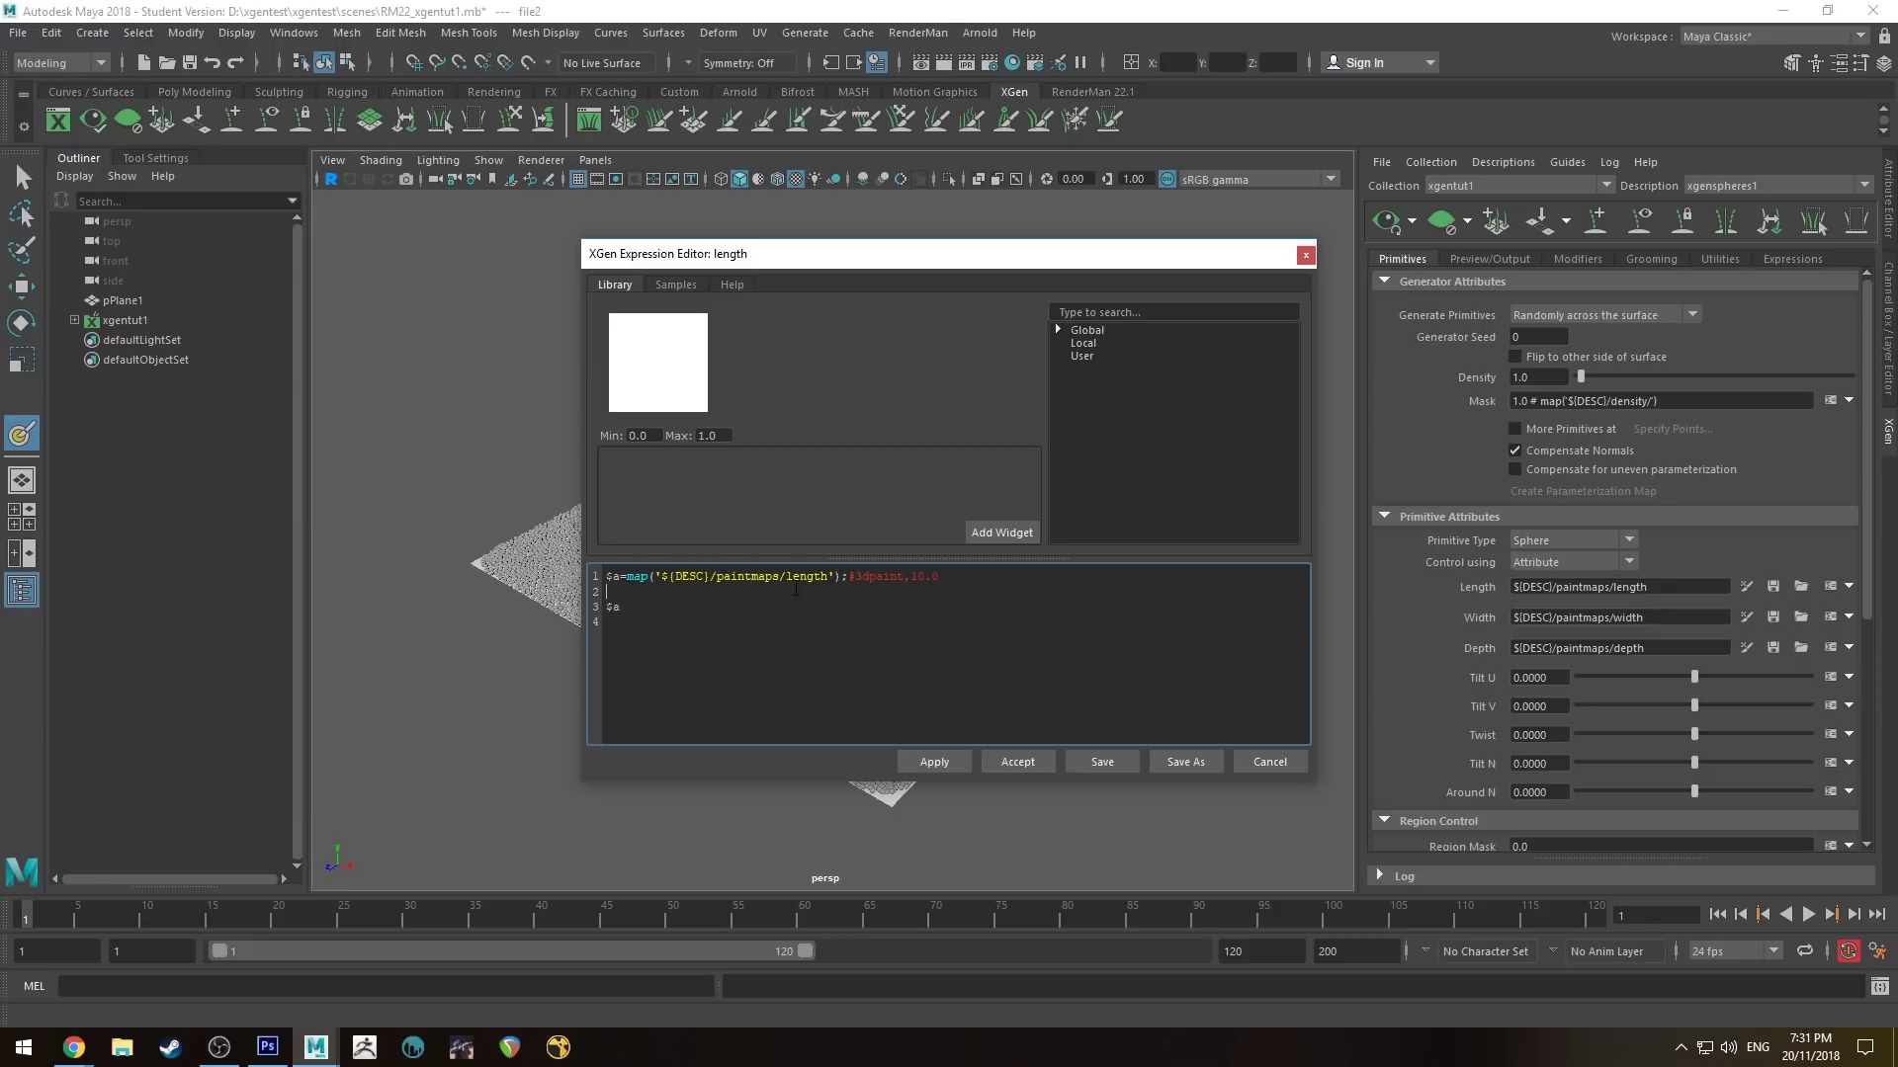
{"action": "type", "text": "$"}
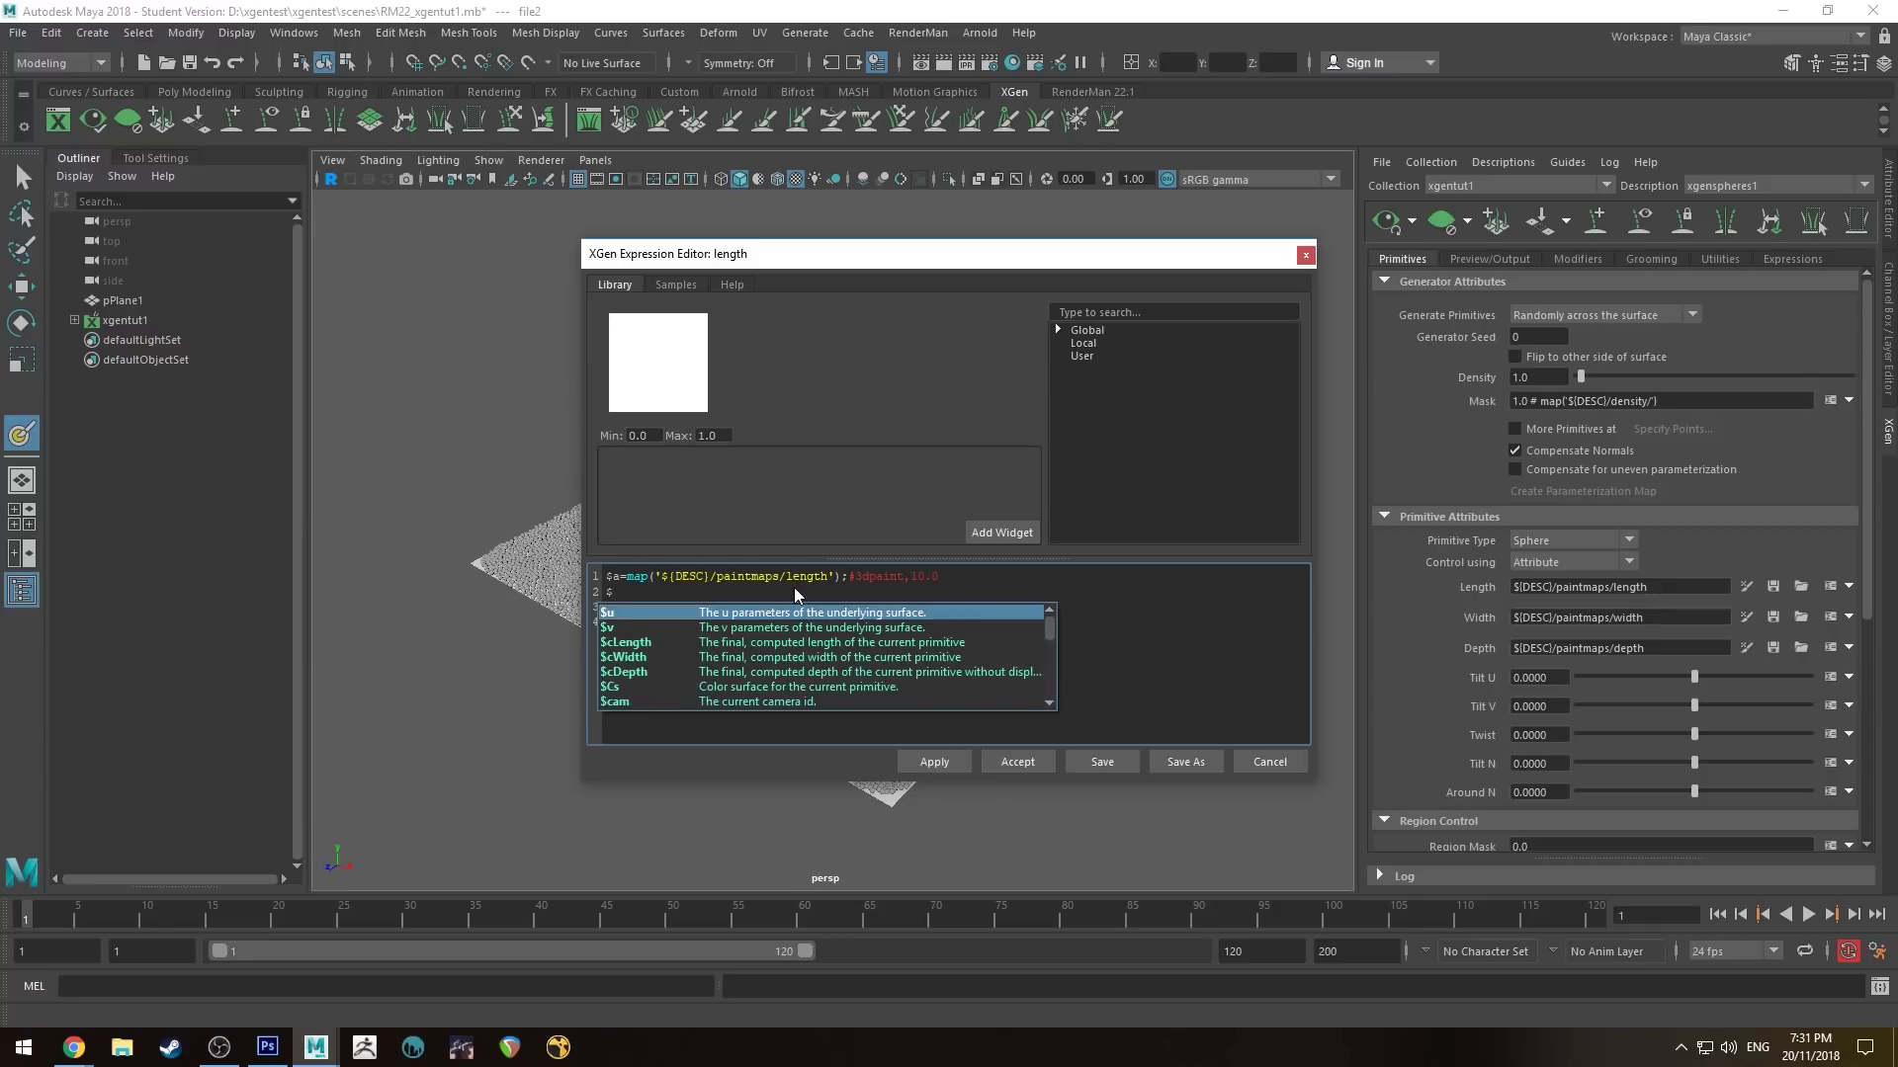
{"action": "type", "text": "a=0.5*"}
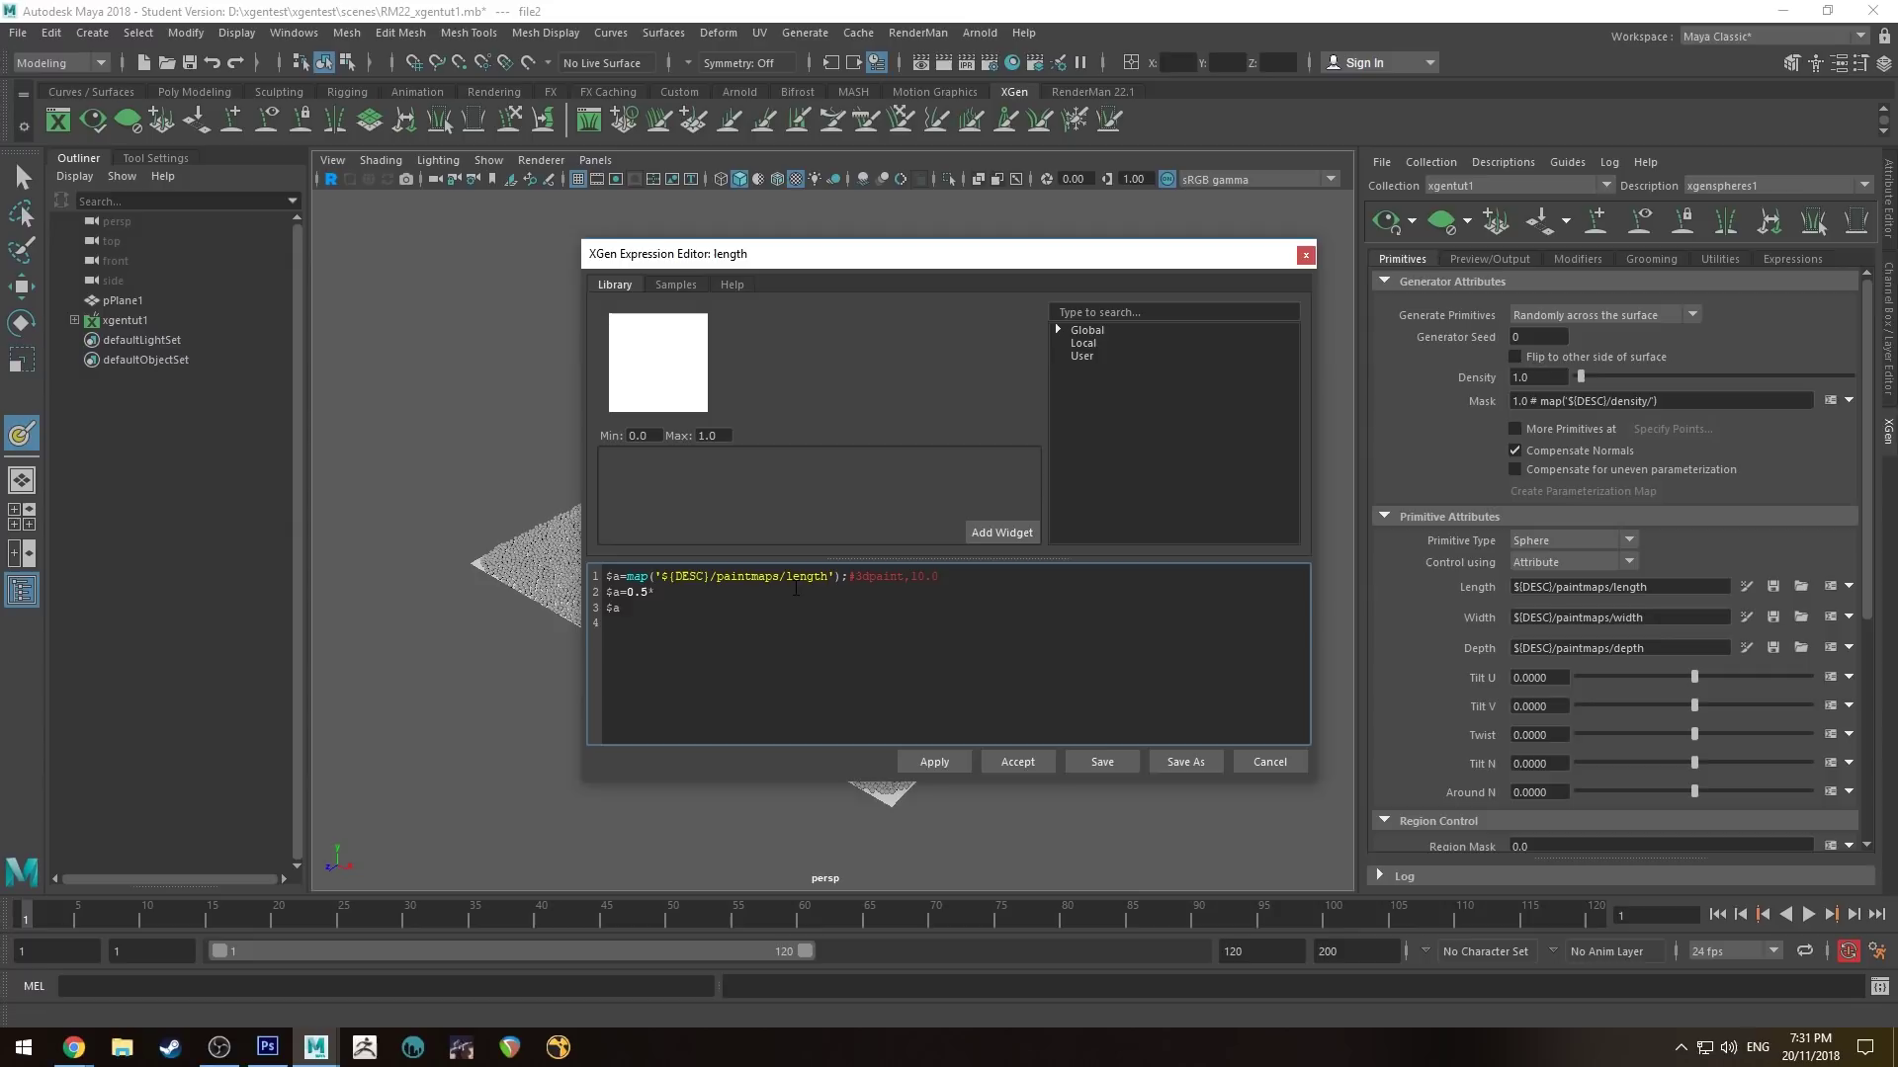
{"action": "type", "text": "$"}
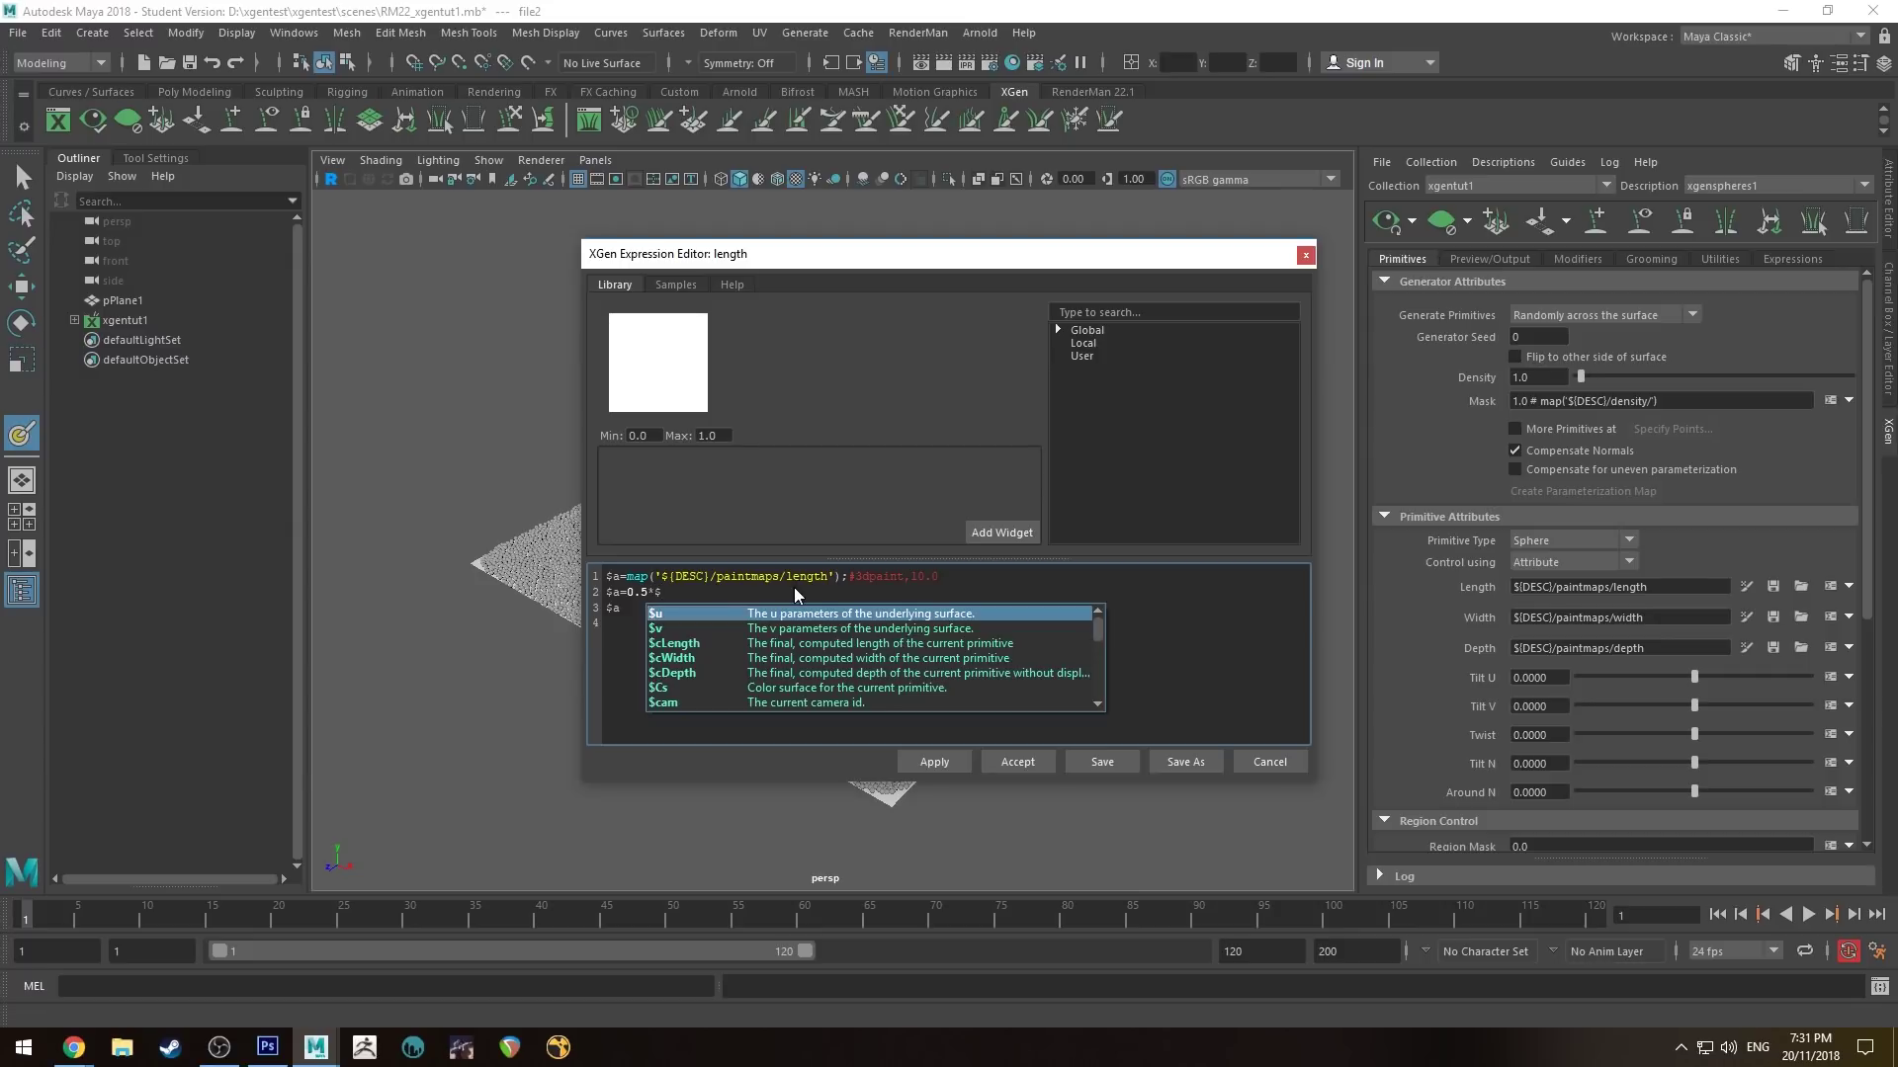
{"action": "type", "text": "a"}
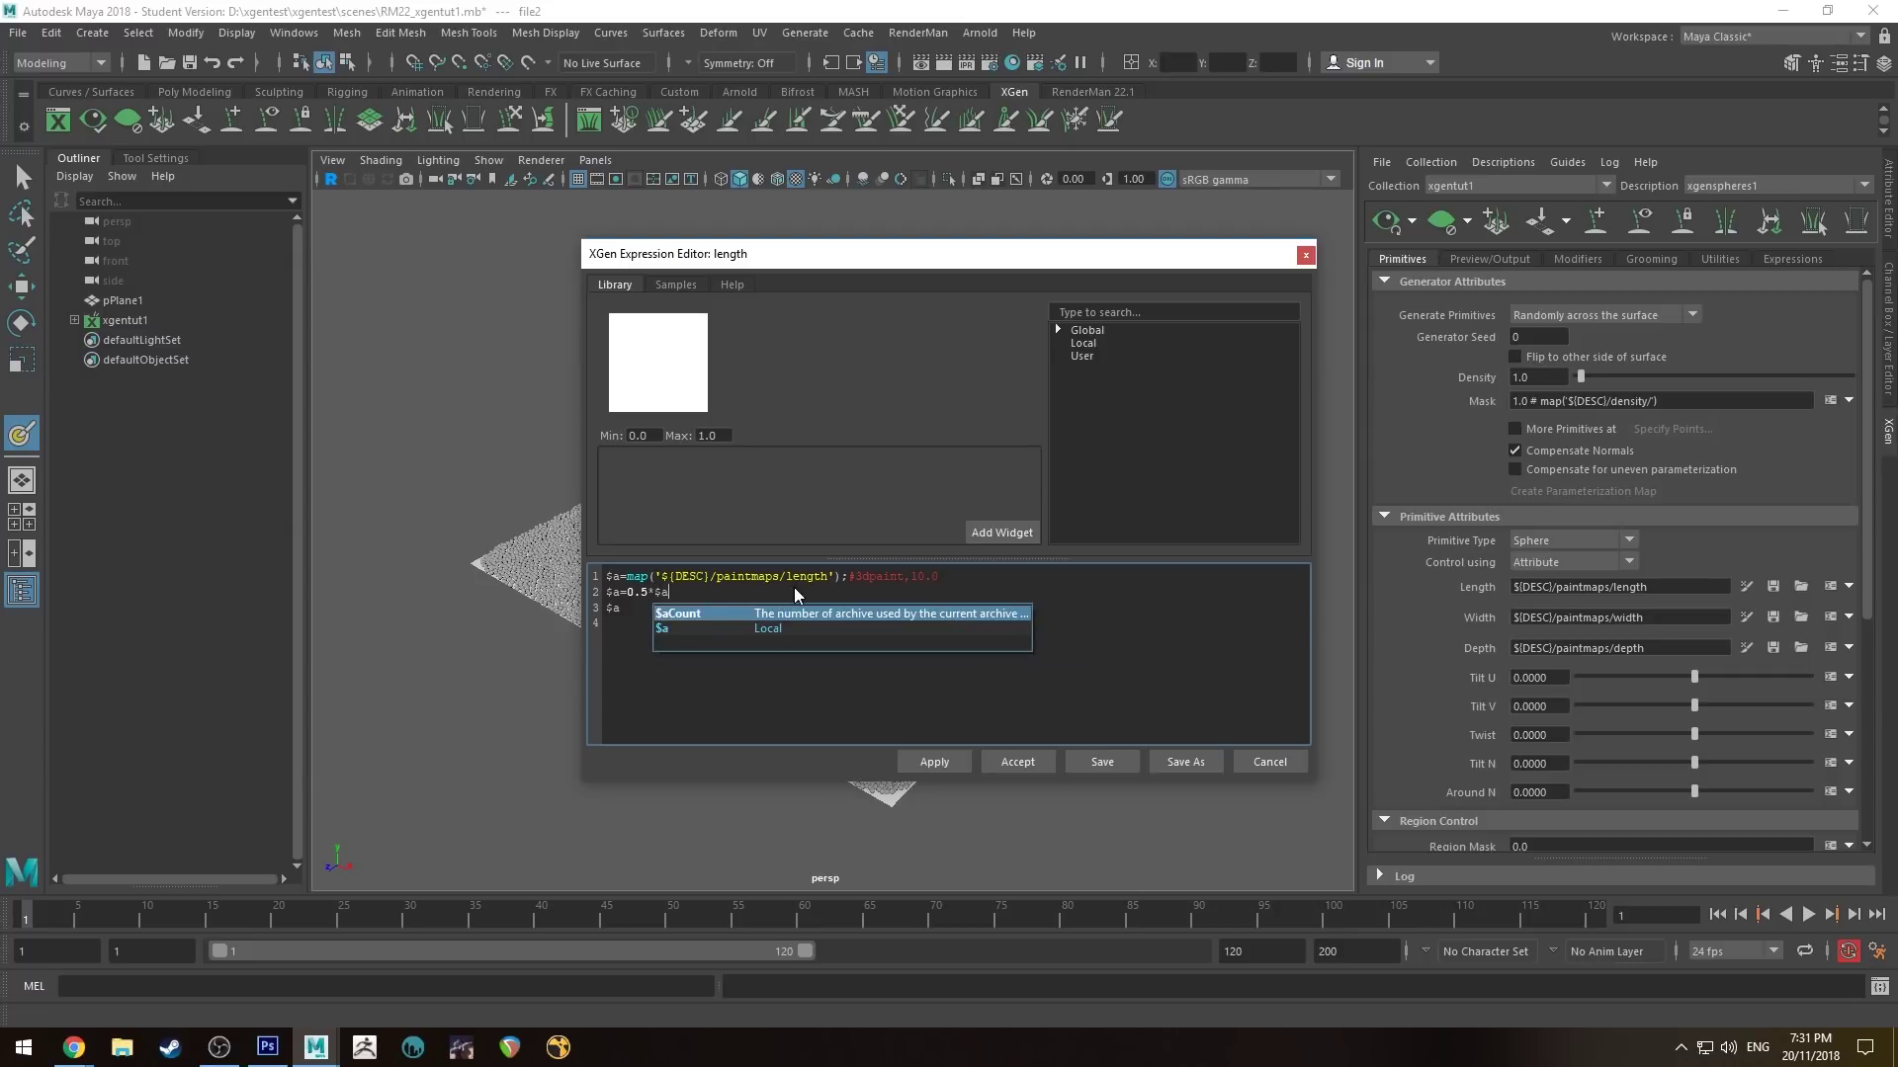
{"action": "type", "text": "+0.1;"}
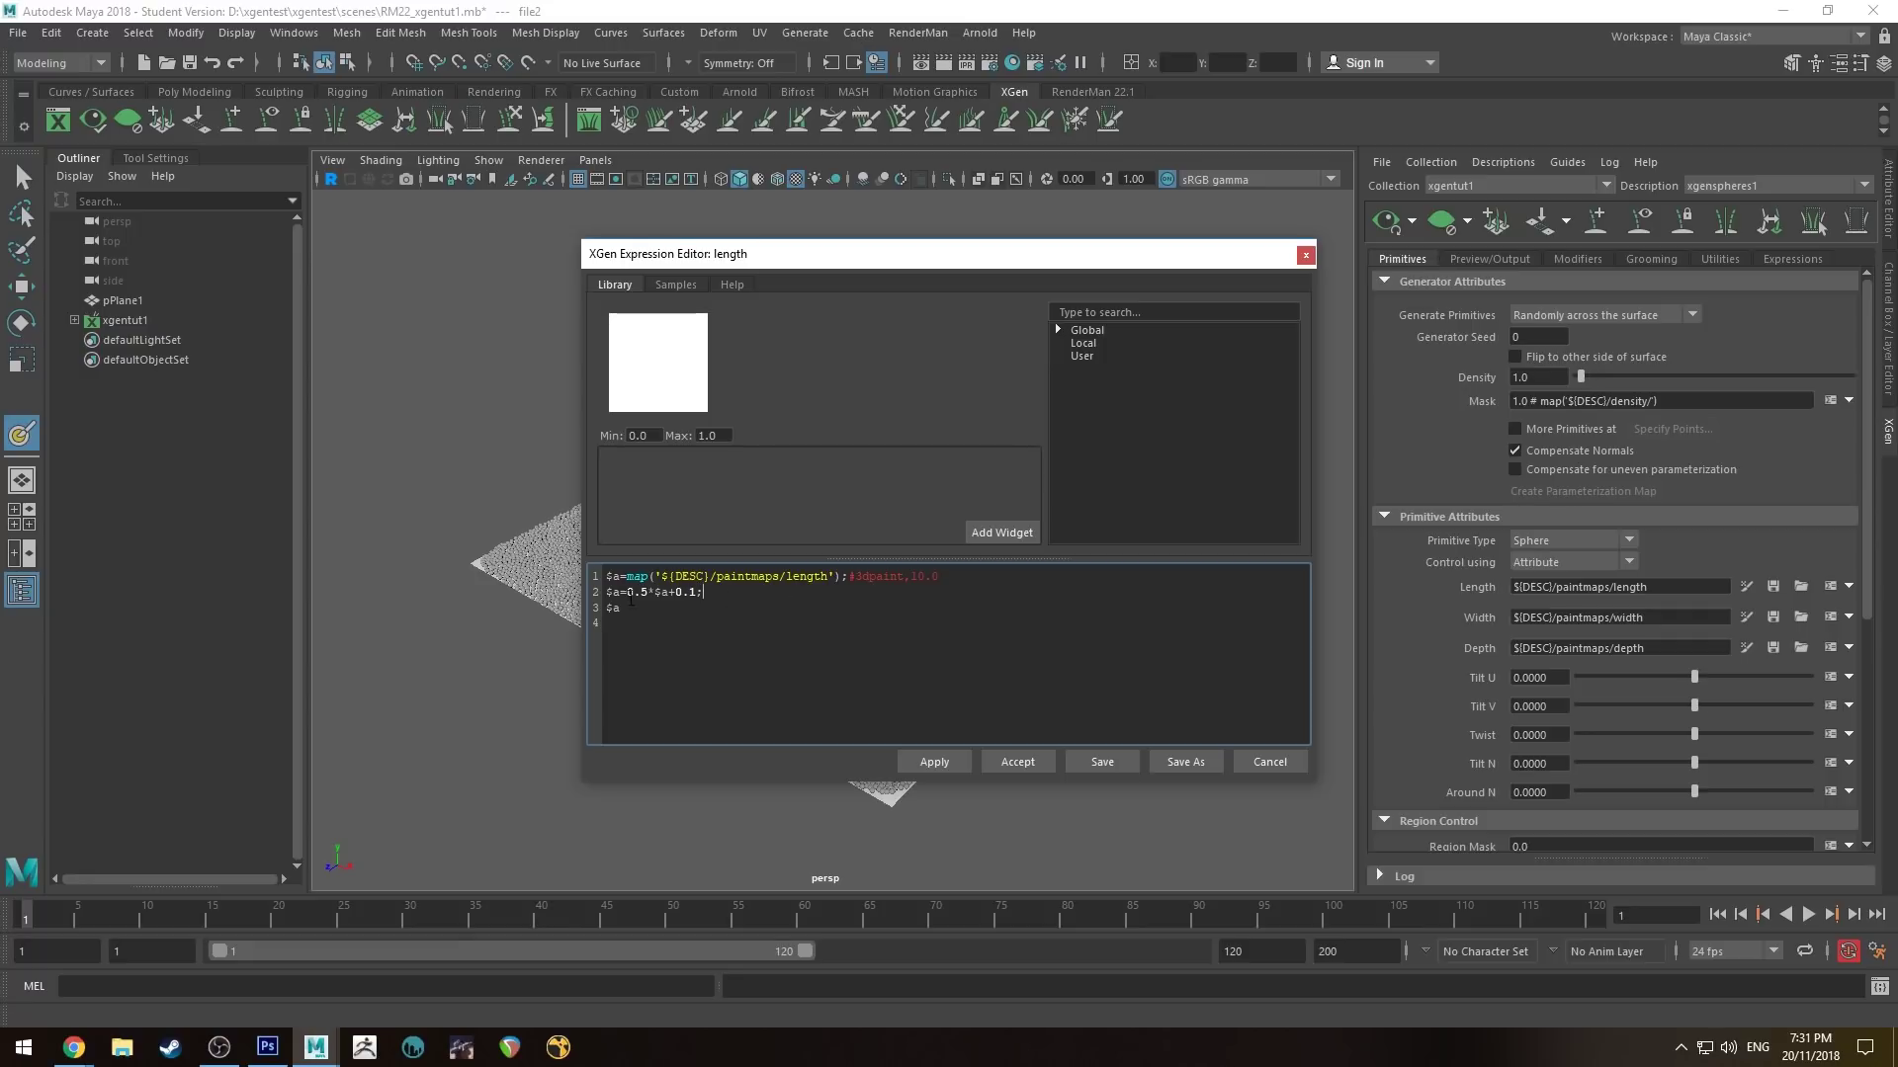
{"action": "mouse_move", "coordinate": [696, 593]}
{"action": "left_mouse_down"}
{"action": "mouse_move", "coordinate": [627, 592]}
{"action": "mouse_move", "coordinate": [698, 596]}
{"action": "left_mouse_up"}
{"action": "left_click", "coordinate": [662, 592]}
{"action": "left_click", "coordinate": [637, 597]}
{"action": "left_click", "coordinate": [934, 762]}
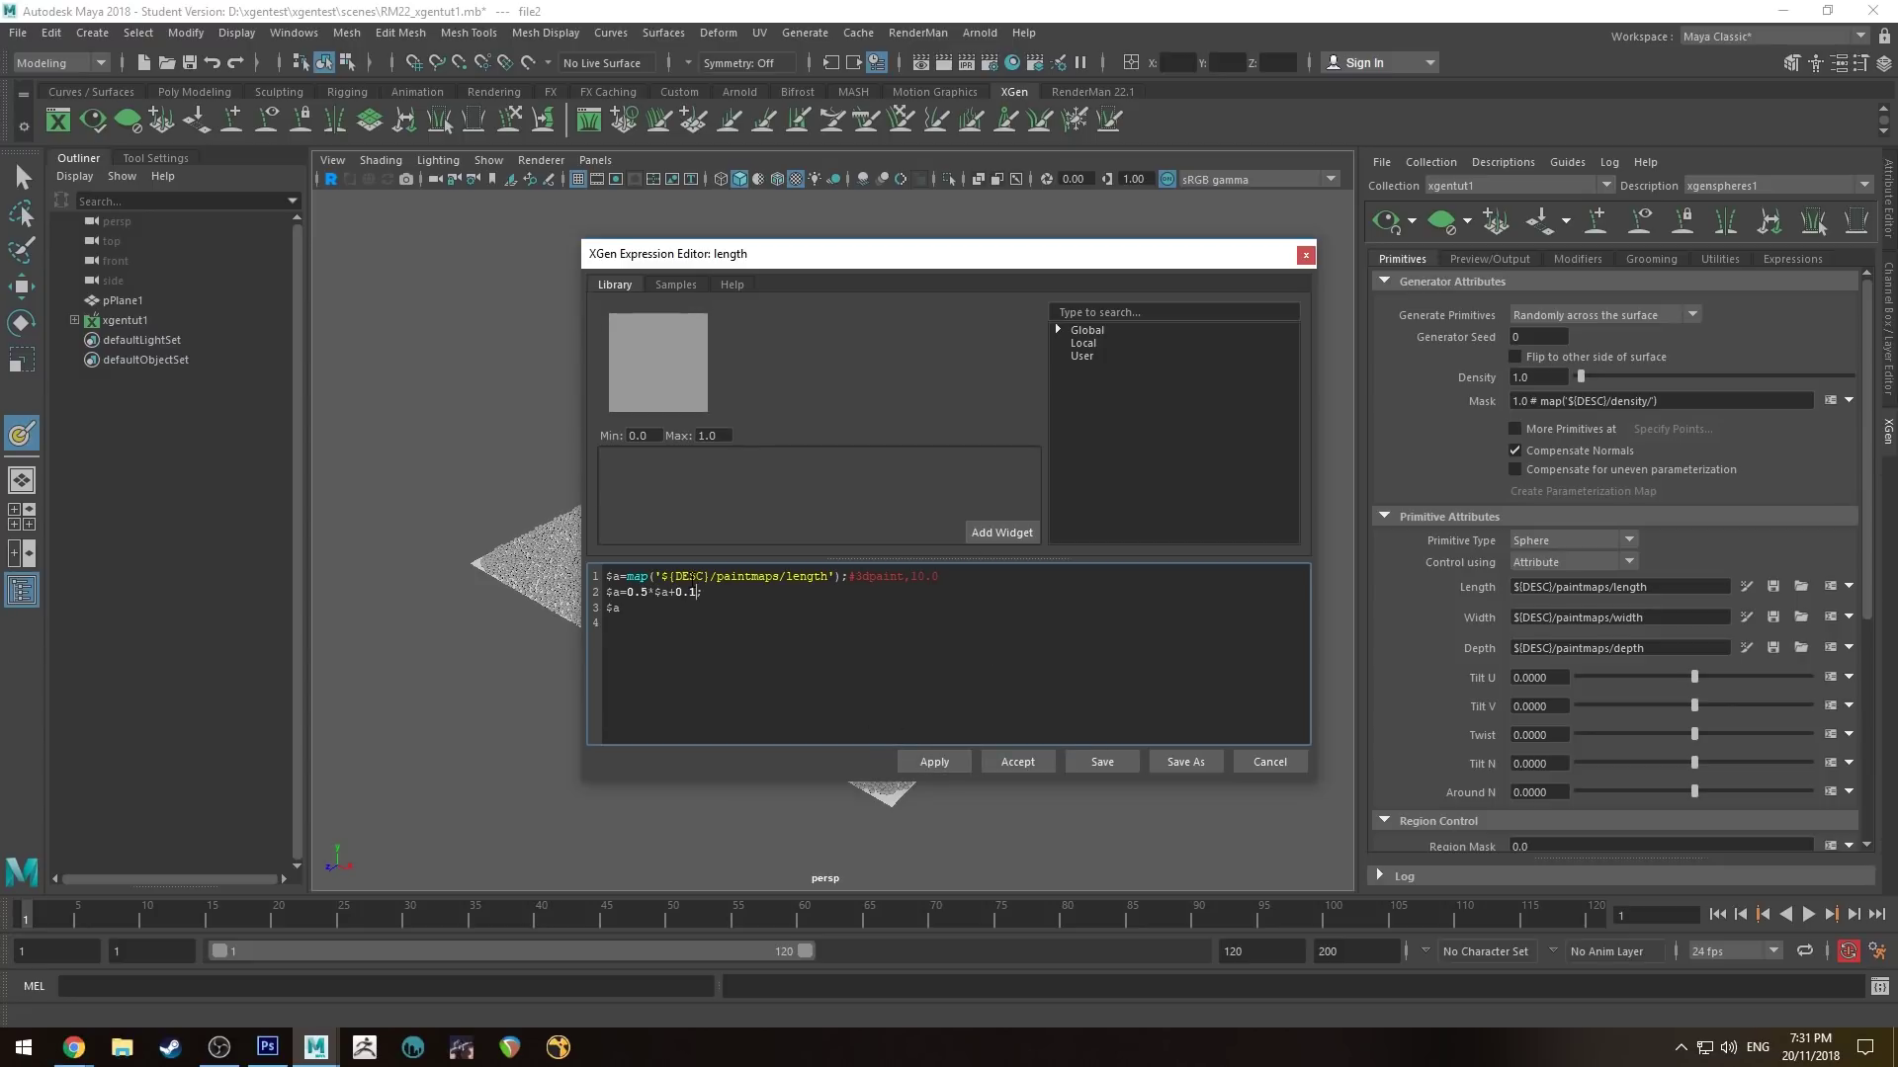
Step: Reopen the Length expression, copy its $a=0.5*$a+0.1; line and accept the expression
{"action": "left_click_drag", "start_coordinate": [704, 593], "coordinate": [602, 578]}
{"action": "left_click", "coordinate": [824, 626]}
{"action": "left_click", "coordinate": [1306, 255]}
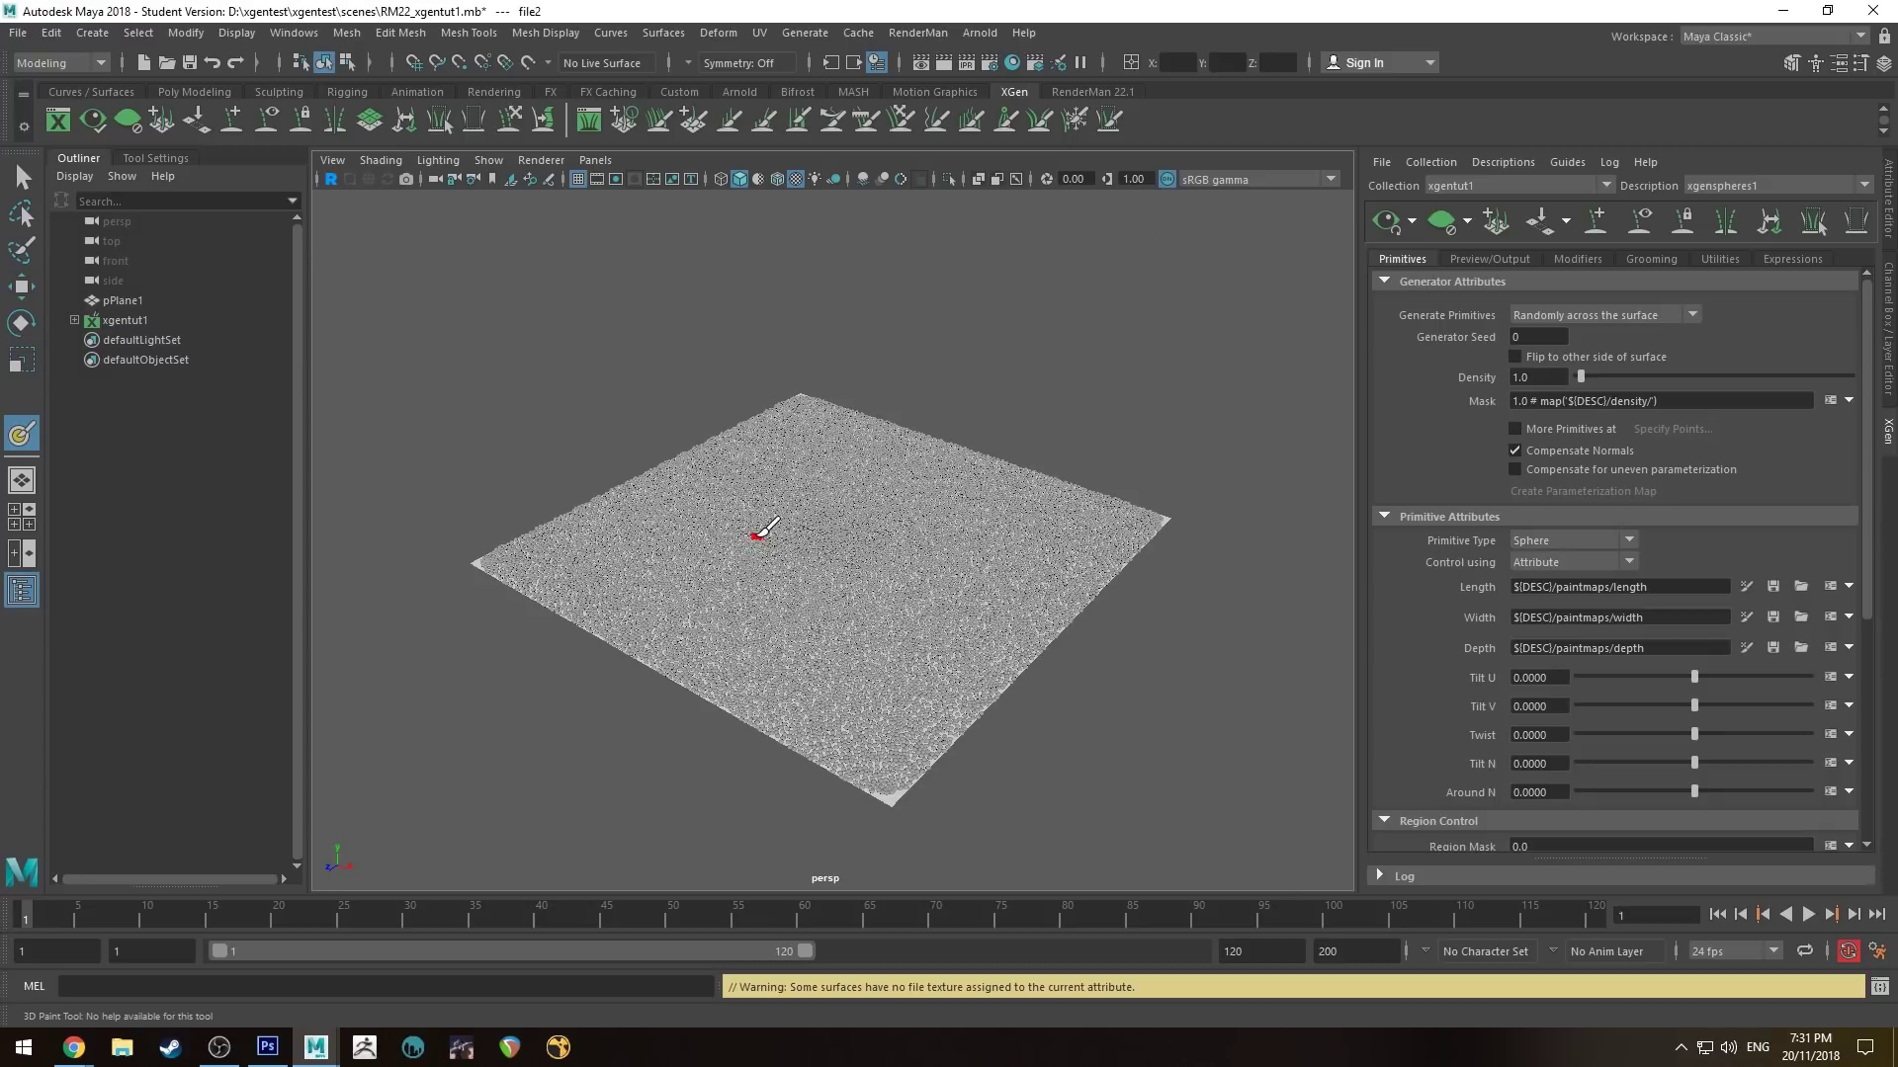
{"action": "left_click", "coordinate": [1830, 587]}
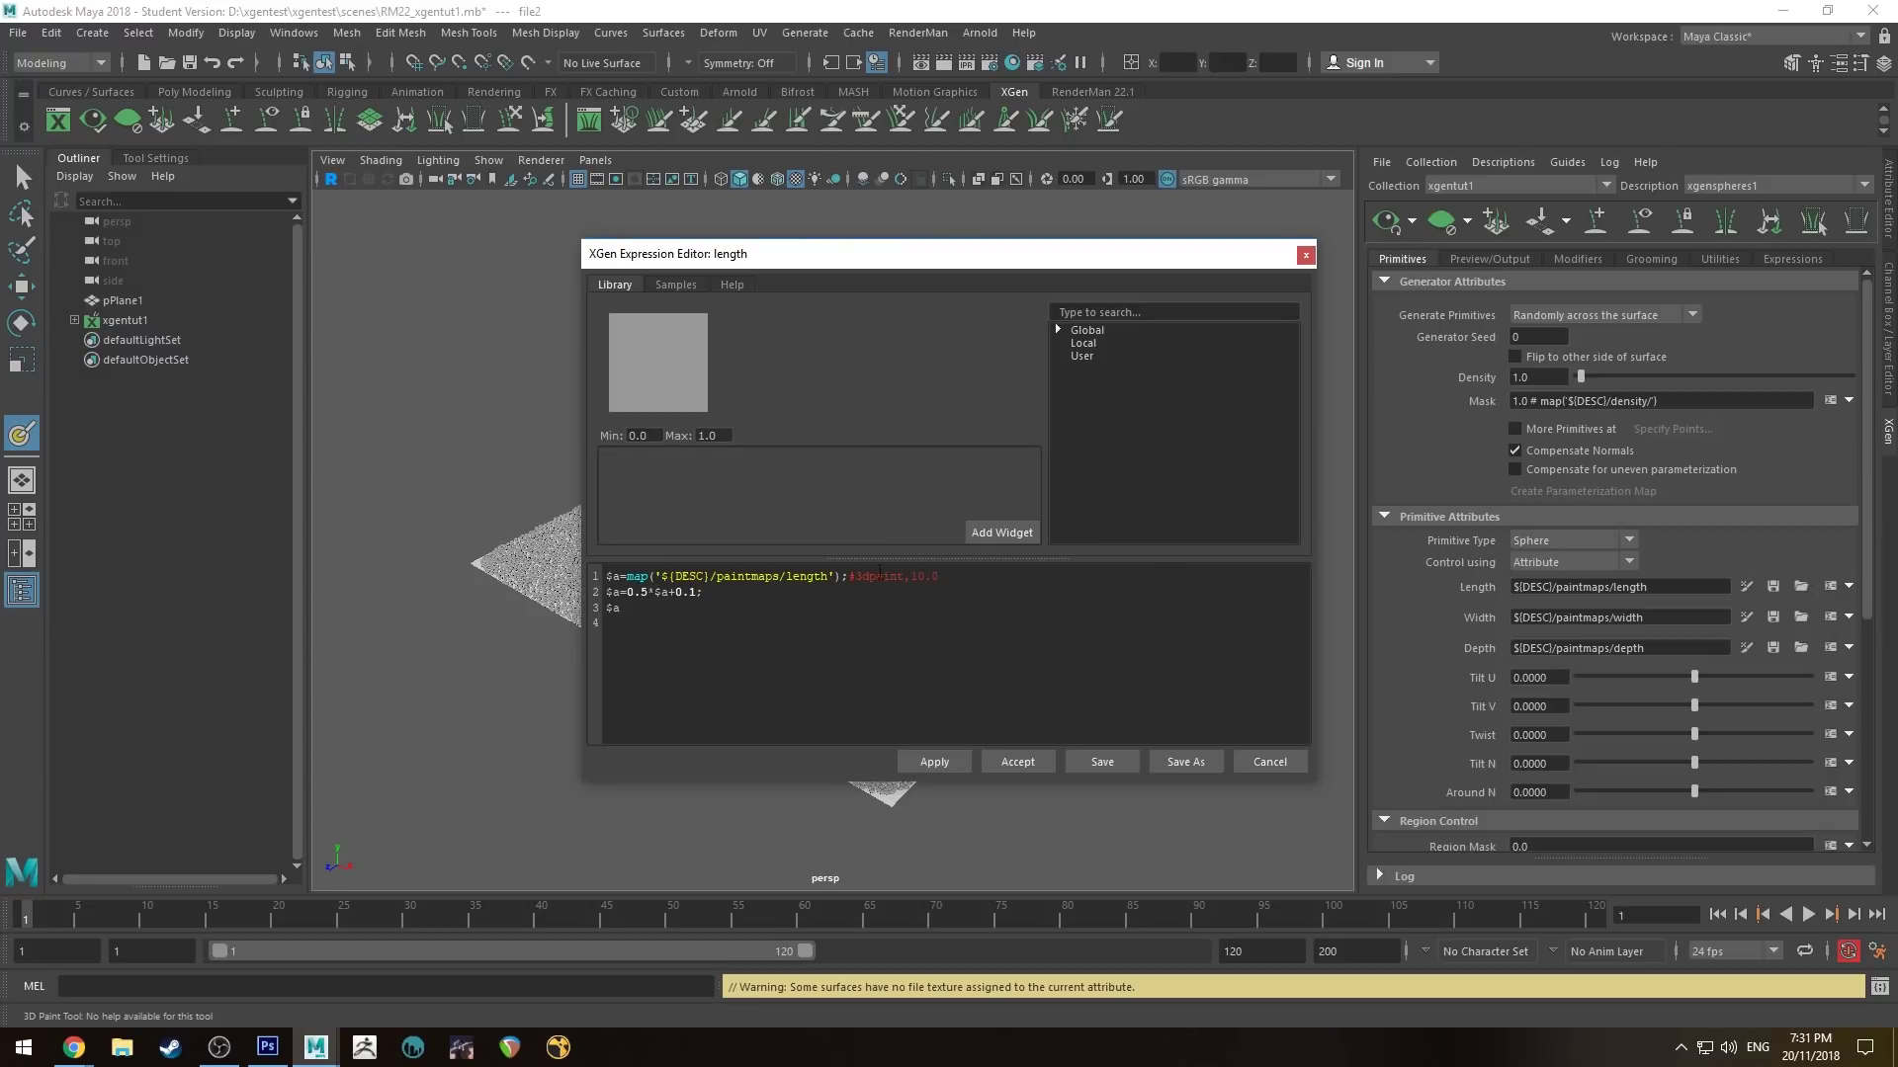
{"action": "left_click_drag", "start_coordinate": [748, 600], "coordinate": [589, 593]}
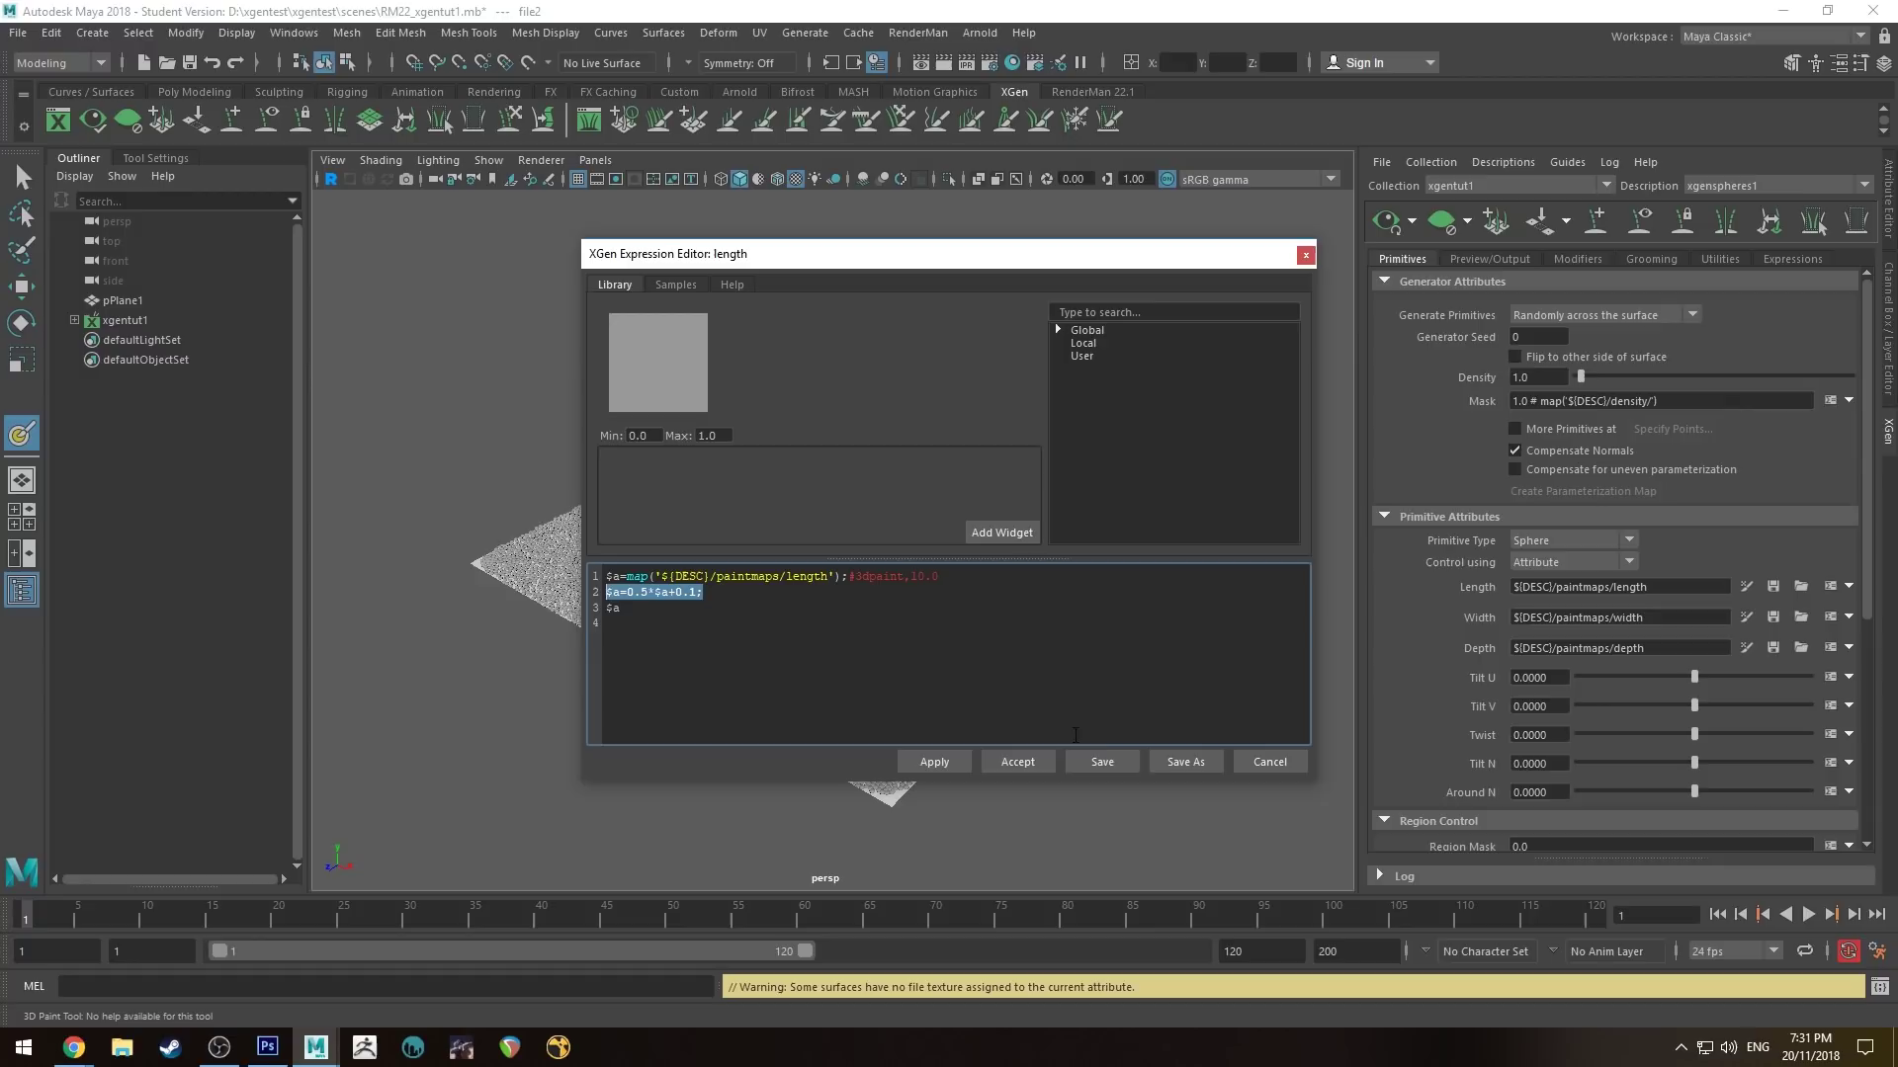
{"action": "left_click", "coordinate": [1013, 767]}
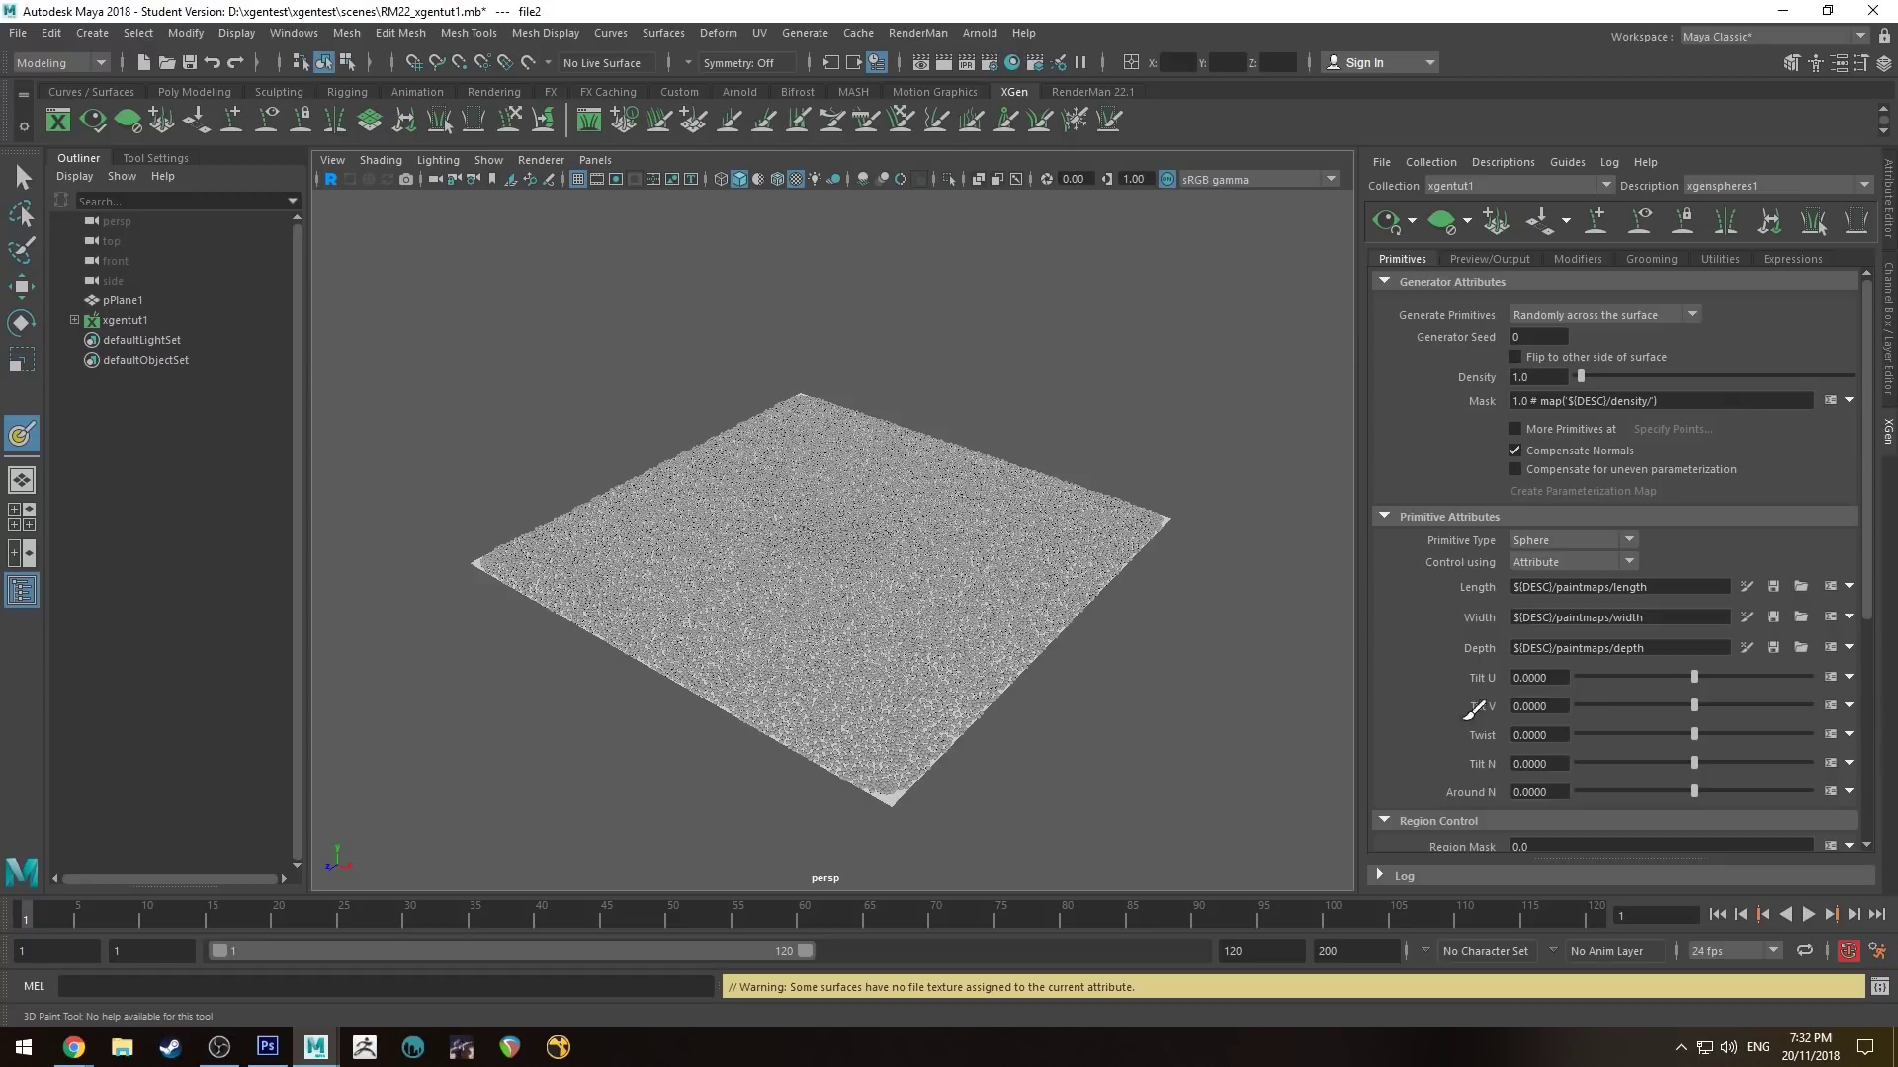
Step: Insert the copied line $a=0.5*$a+0.1; below the map line in the Width and Depth expressions and accept both
{"action": "left_click", "coordinate": [1830, 617]}
{"action": "left_click", "coordinate": [965, 580]}
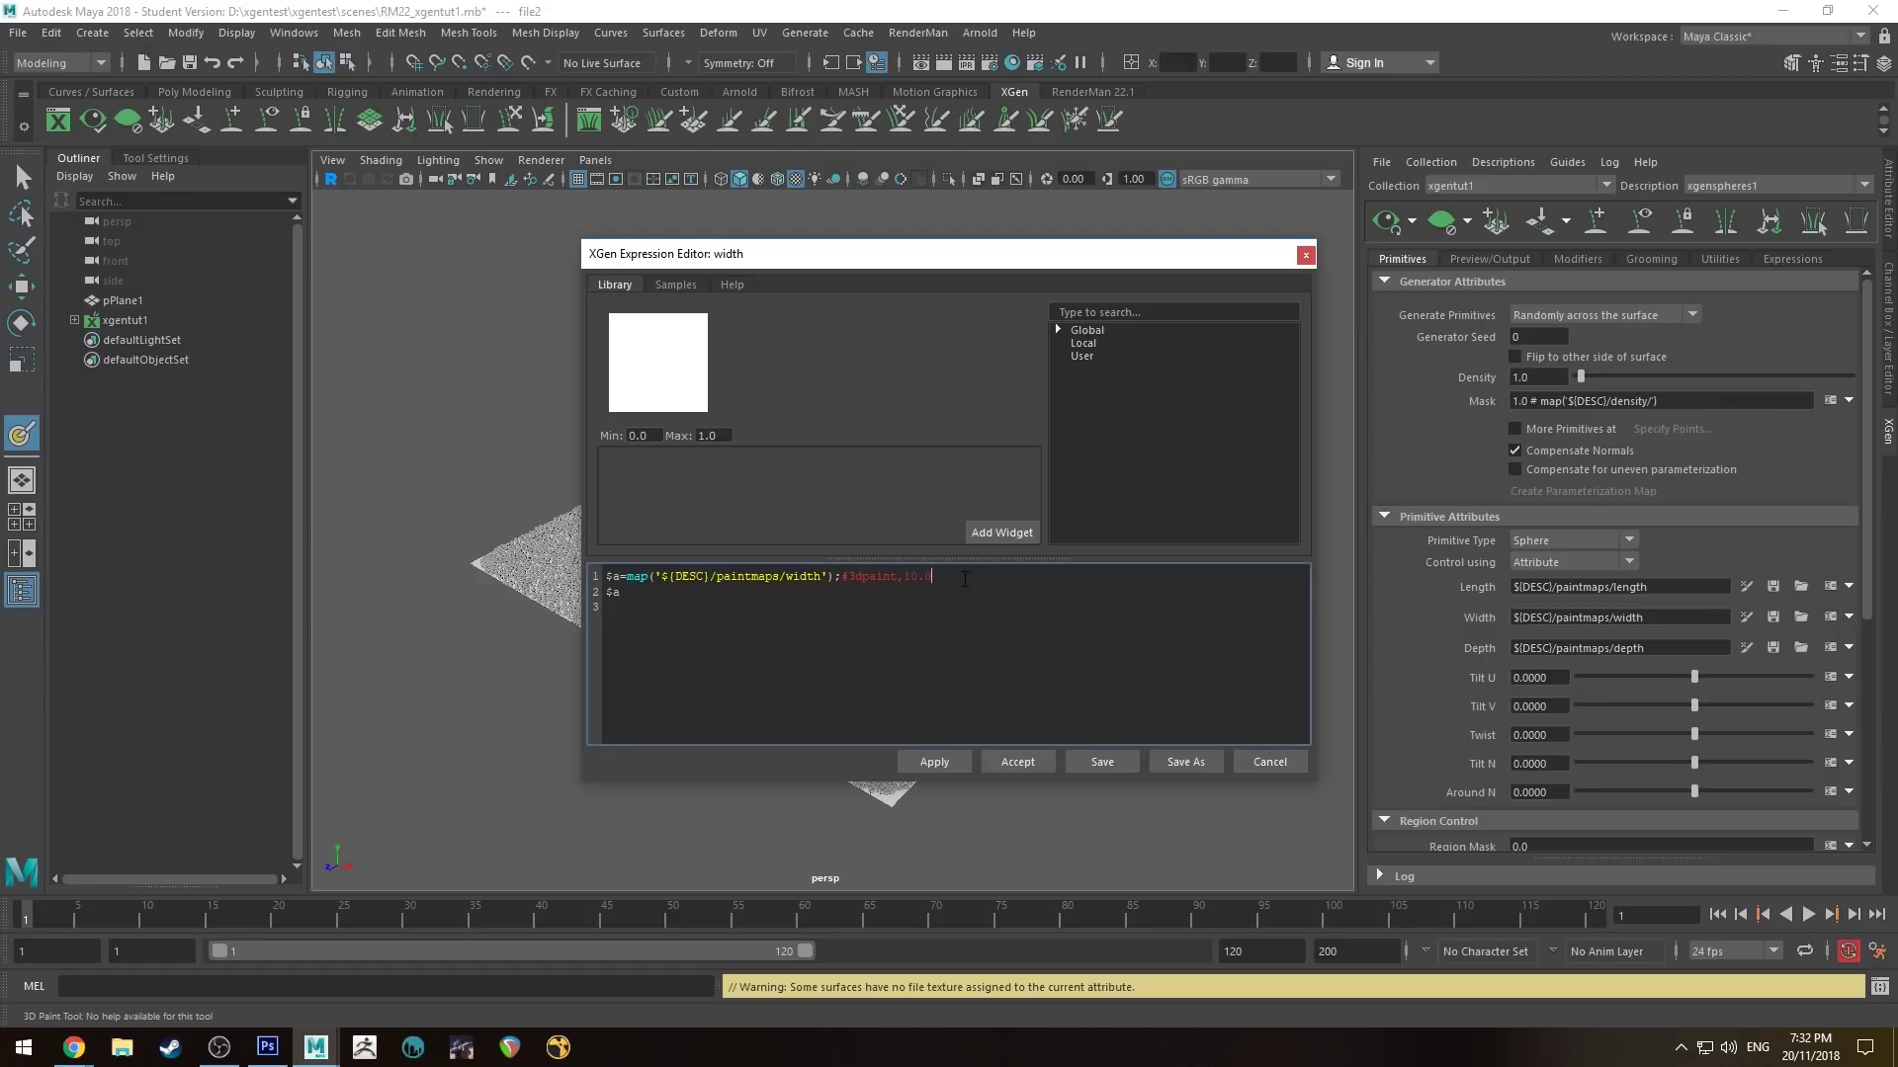
{"action": "left_click", "coordinate": [1017, 767]}
{"action": "left_click", "coordinate": [1829, 647]}
{"action": "left_click", "coordinate": [954, 577]}
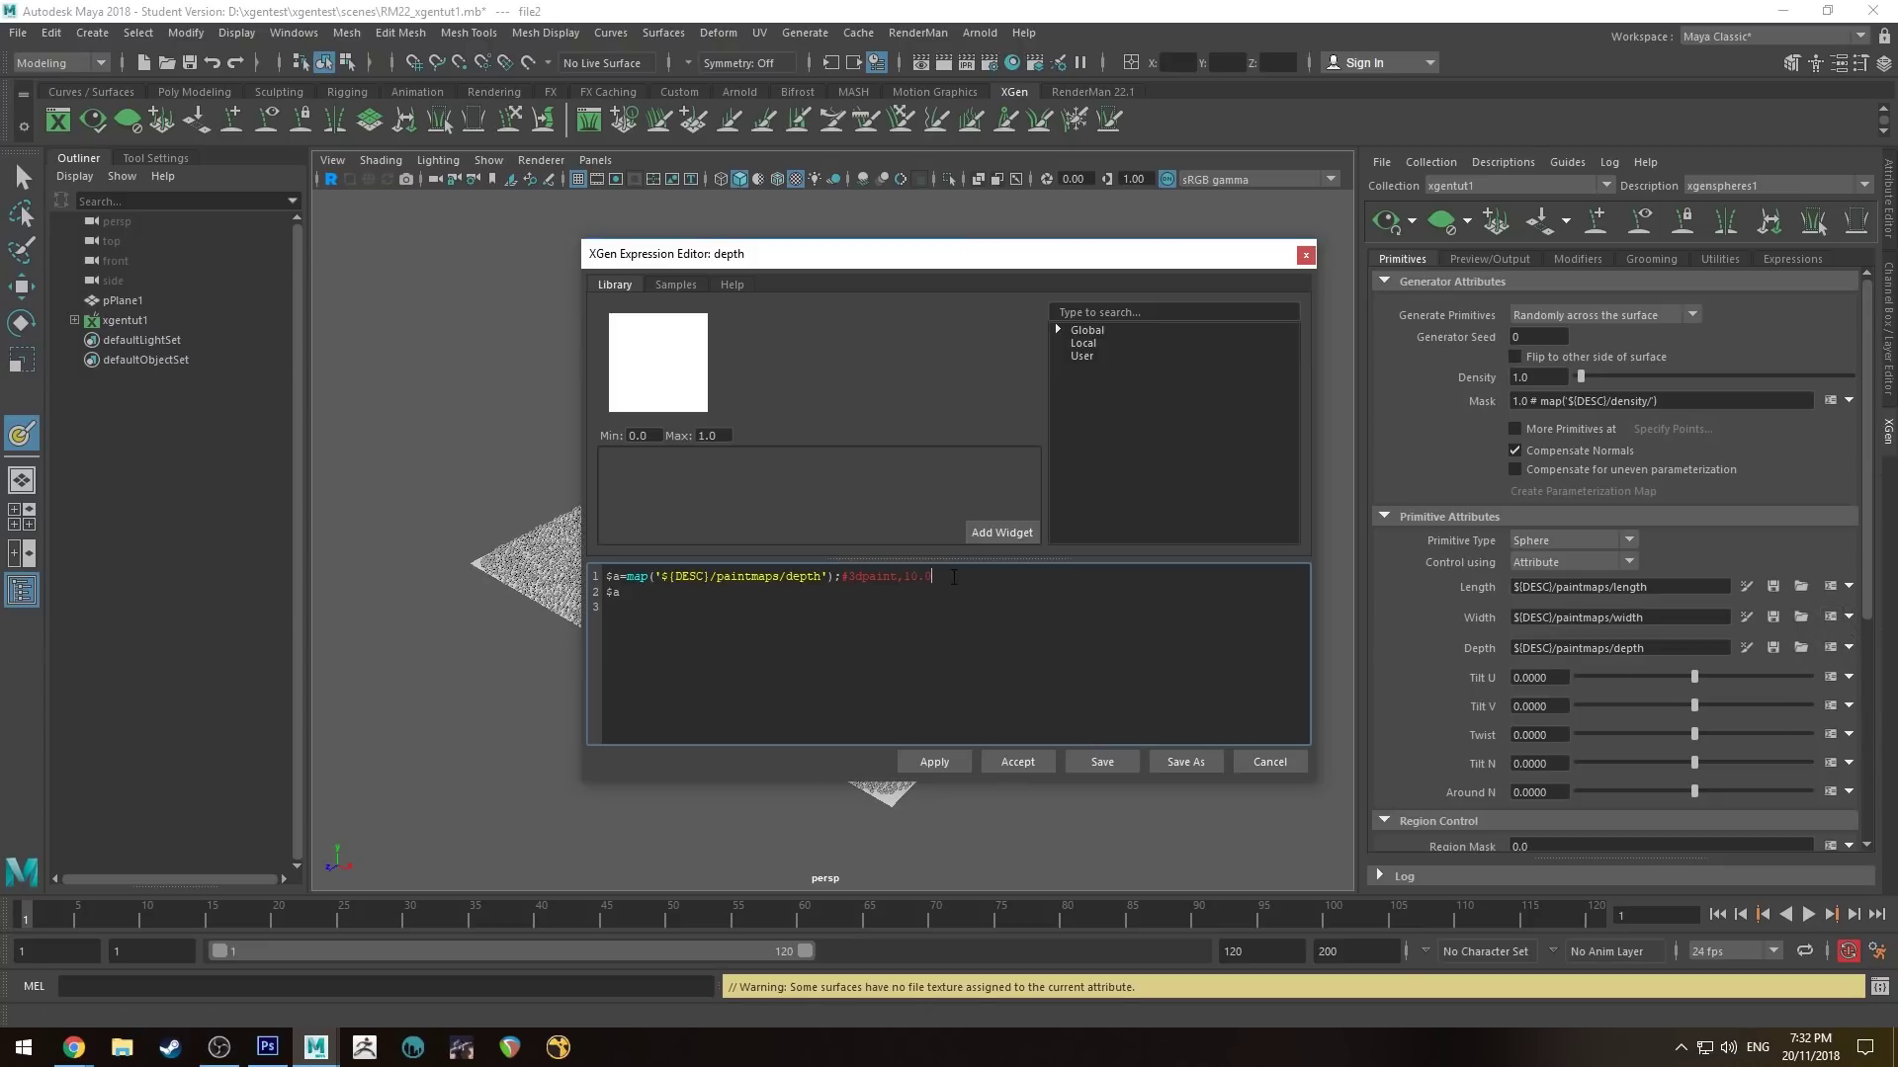
{"action": "left_click", "coordinate": [1021, 765]}
Step: Examine the size and coverage of the spheres on the plane from low and high angles
{"action": "left_click_drag", "start_coordinate": [869, 540], "coordinate": [858, 599], "text": "alt"}
{"action": "middle_click_drag", "start_coordinate": [858, 599], "coordinate": [875, 453], "text": "alt"}
{"action": "right_click_drag", "start_coordinate": [875, 453], "coordinate": [902, 567], "text": "alt"}
{"action": "left_click_drag", "start_coordinate": [903, 567], "coordinate": [915, 487], "text": "alt"}
{"action": "right_click_drag", "start_coordinate": [916, 487], "coordinate": [856, 365], "text": "alt"}
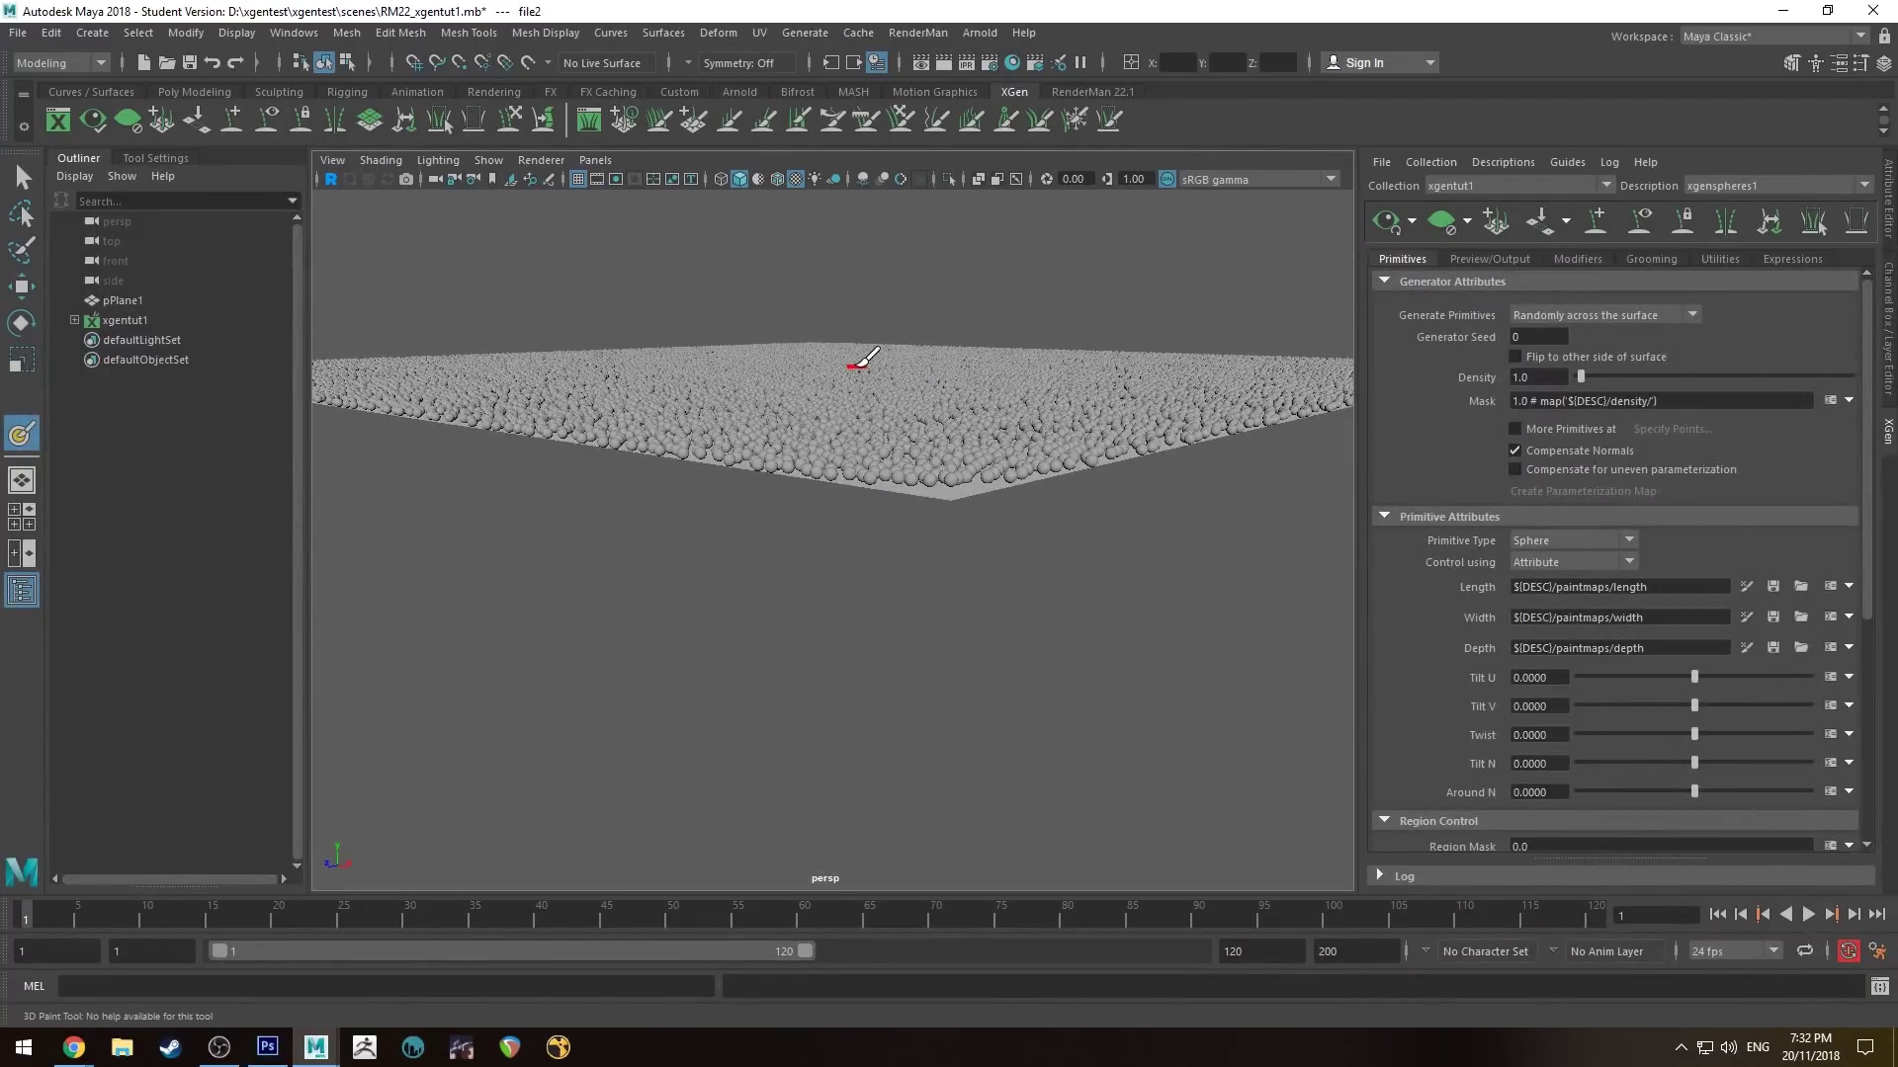
{"action": "left_click_drag", "start_coordinate": [856, 365], "coordinate": [852, 383], "text": "alt"}
{"action": "mouse_move", "coordinate": [852, 383]}
{"action": "right_mouse_down", "text": "alt"}
{"action": "mouse_move", "coordinate": [911, 606]}
{"action": "mouse_move", "coordinate": [851, 415]}
{"action": "right_mouse_up", "text": "alt"}
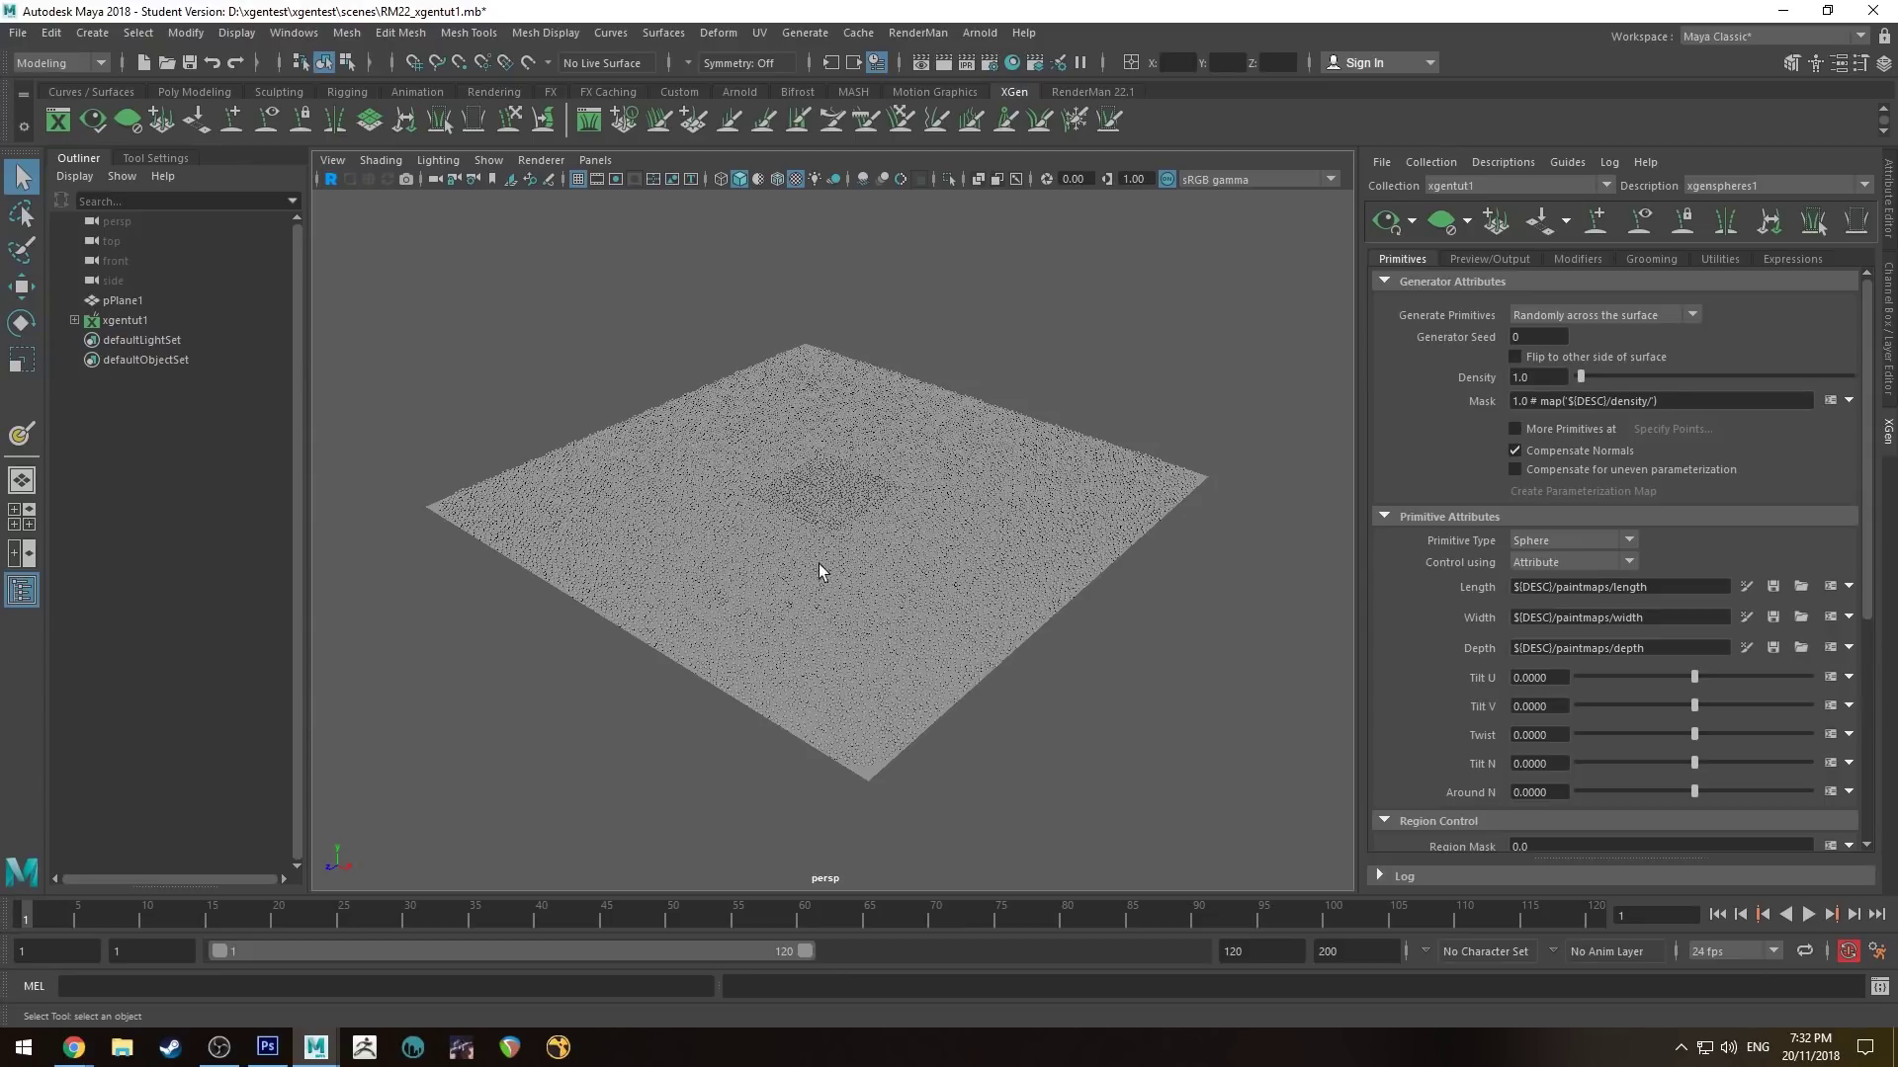
{"action": "right_click_drag", "start_coordinate": [721, 402], "coordinate": [757, 541], "text": "alt"}
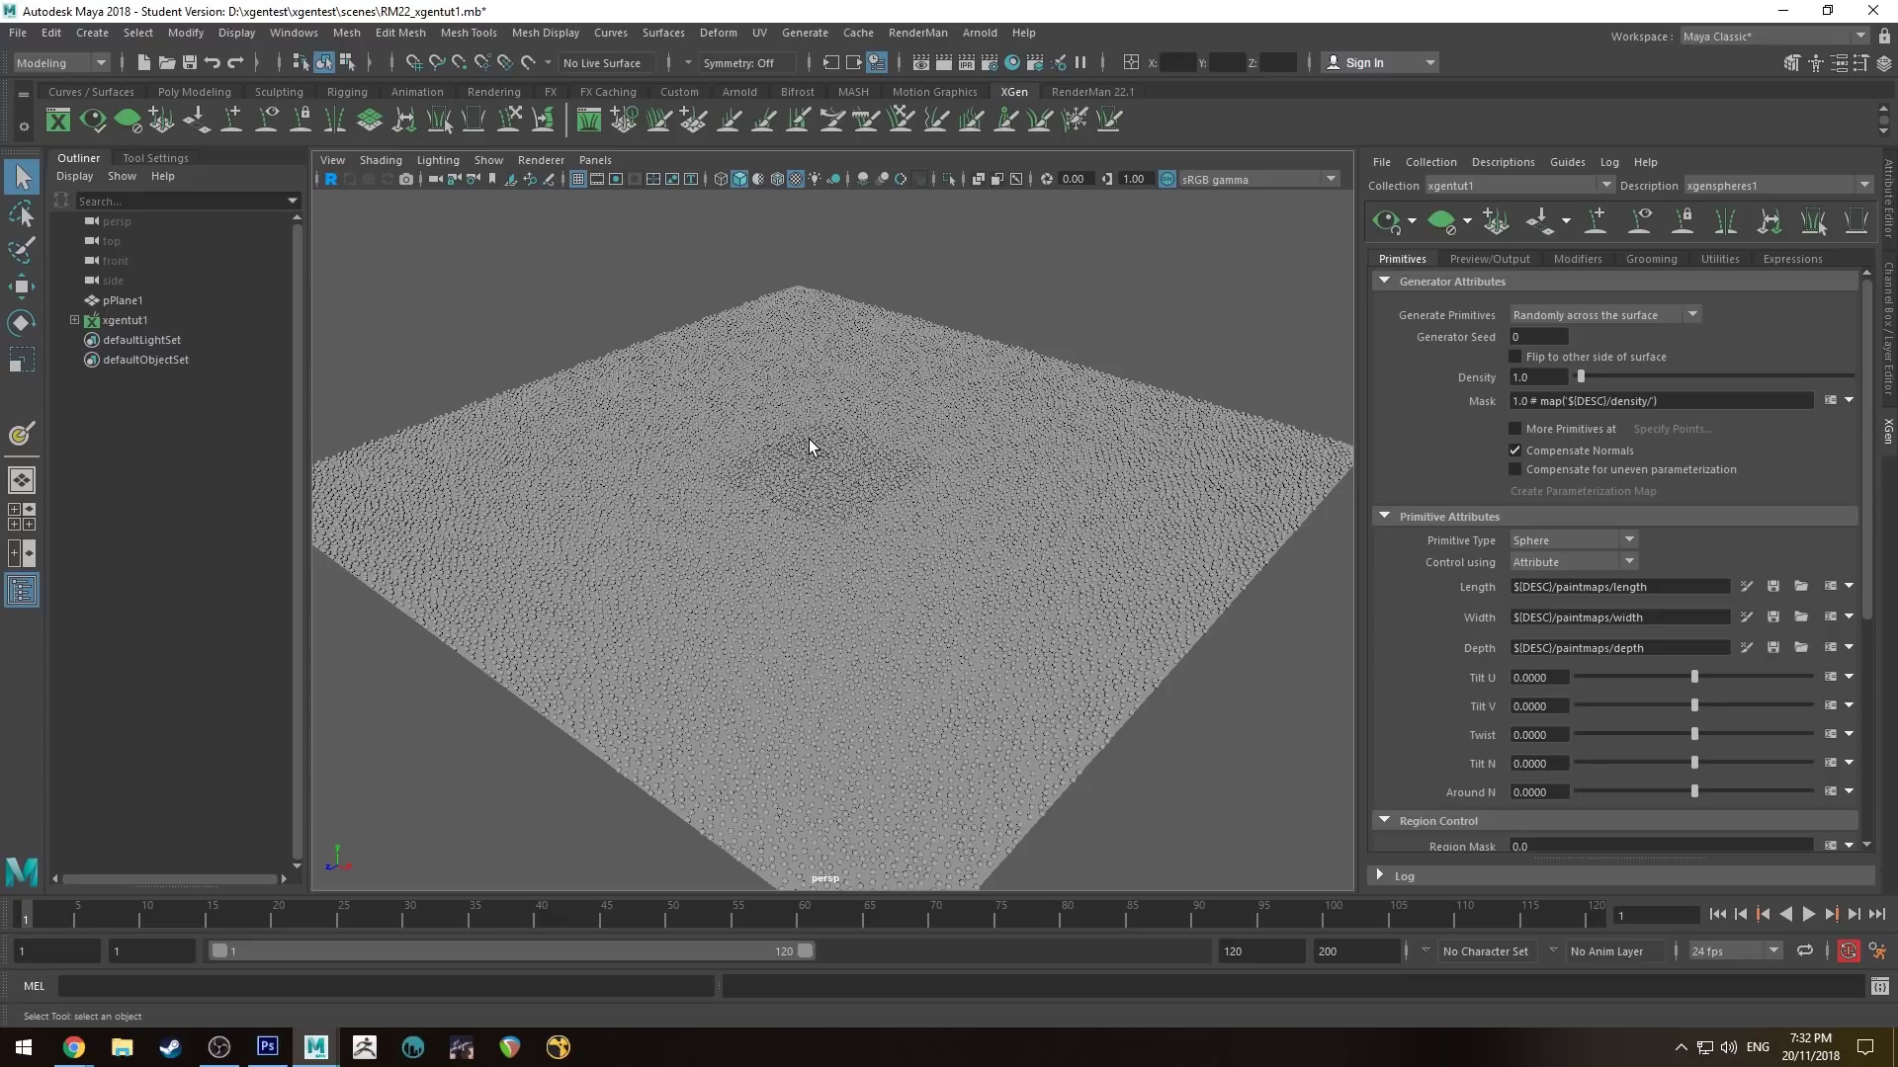
Step: Switch to Photoshop and close the open Untitled-1 spiral document without saving it
{"action": "left_click", "coordinate": [267, 1047]}
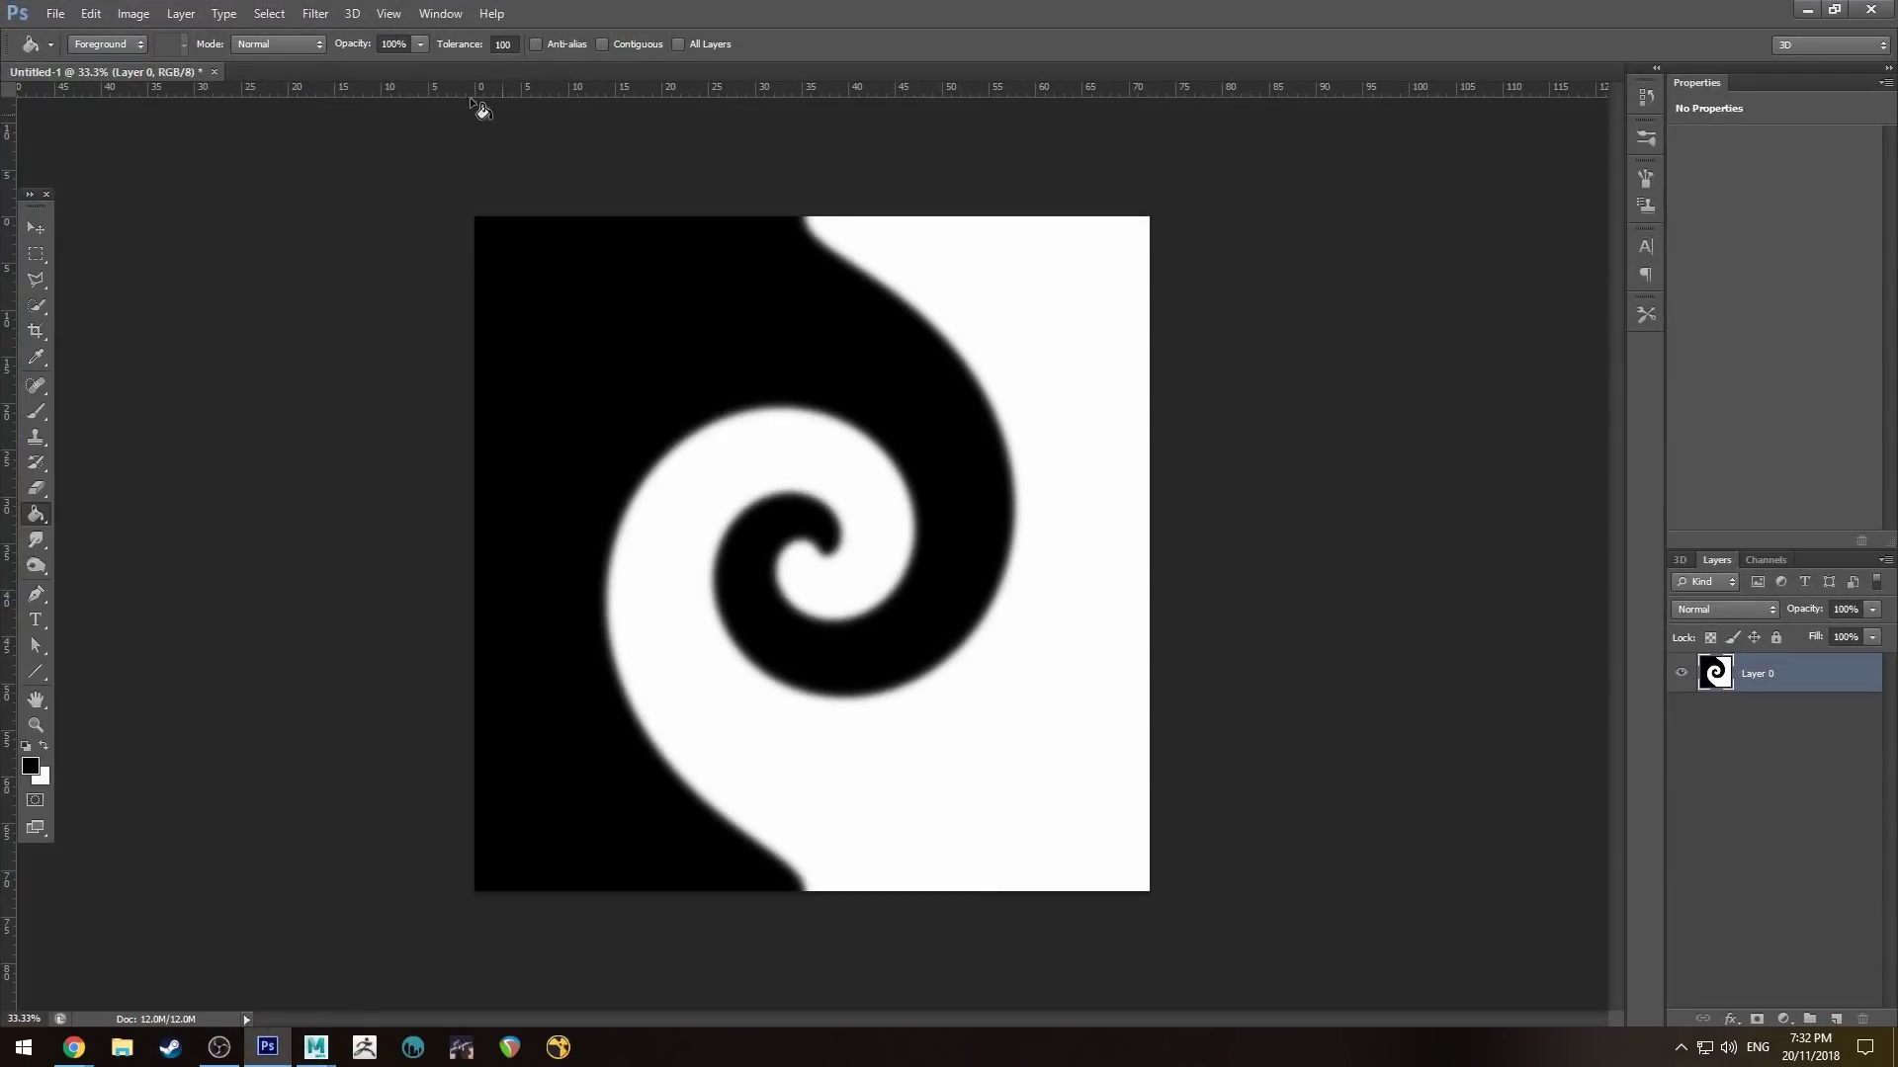
{"action": "left_click", "coordinate": [214, 72]}
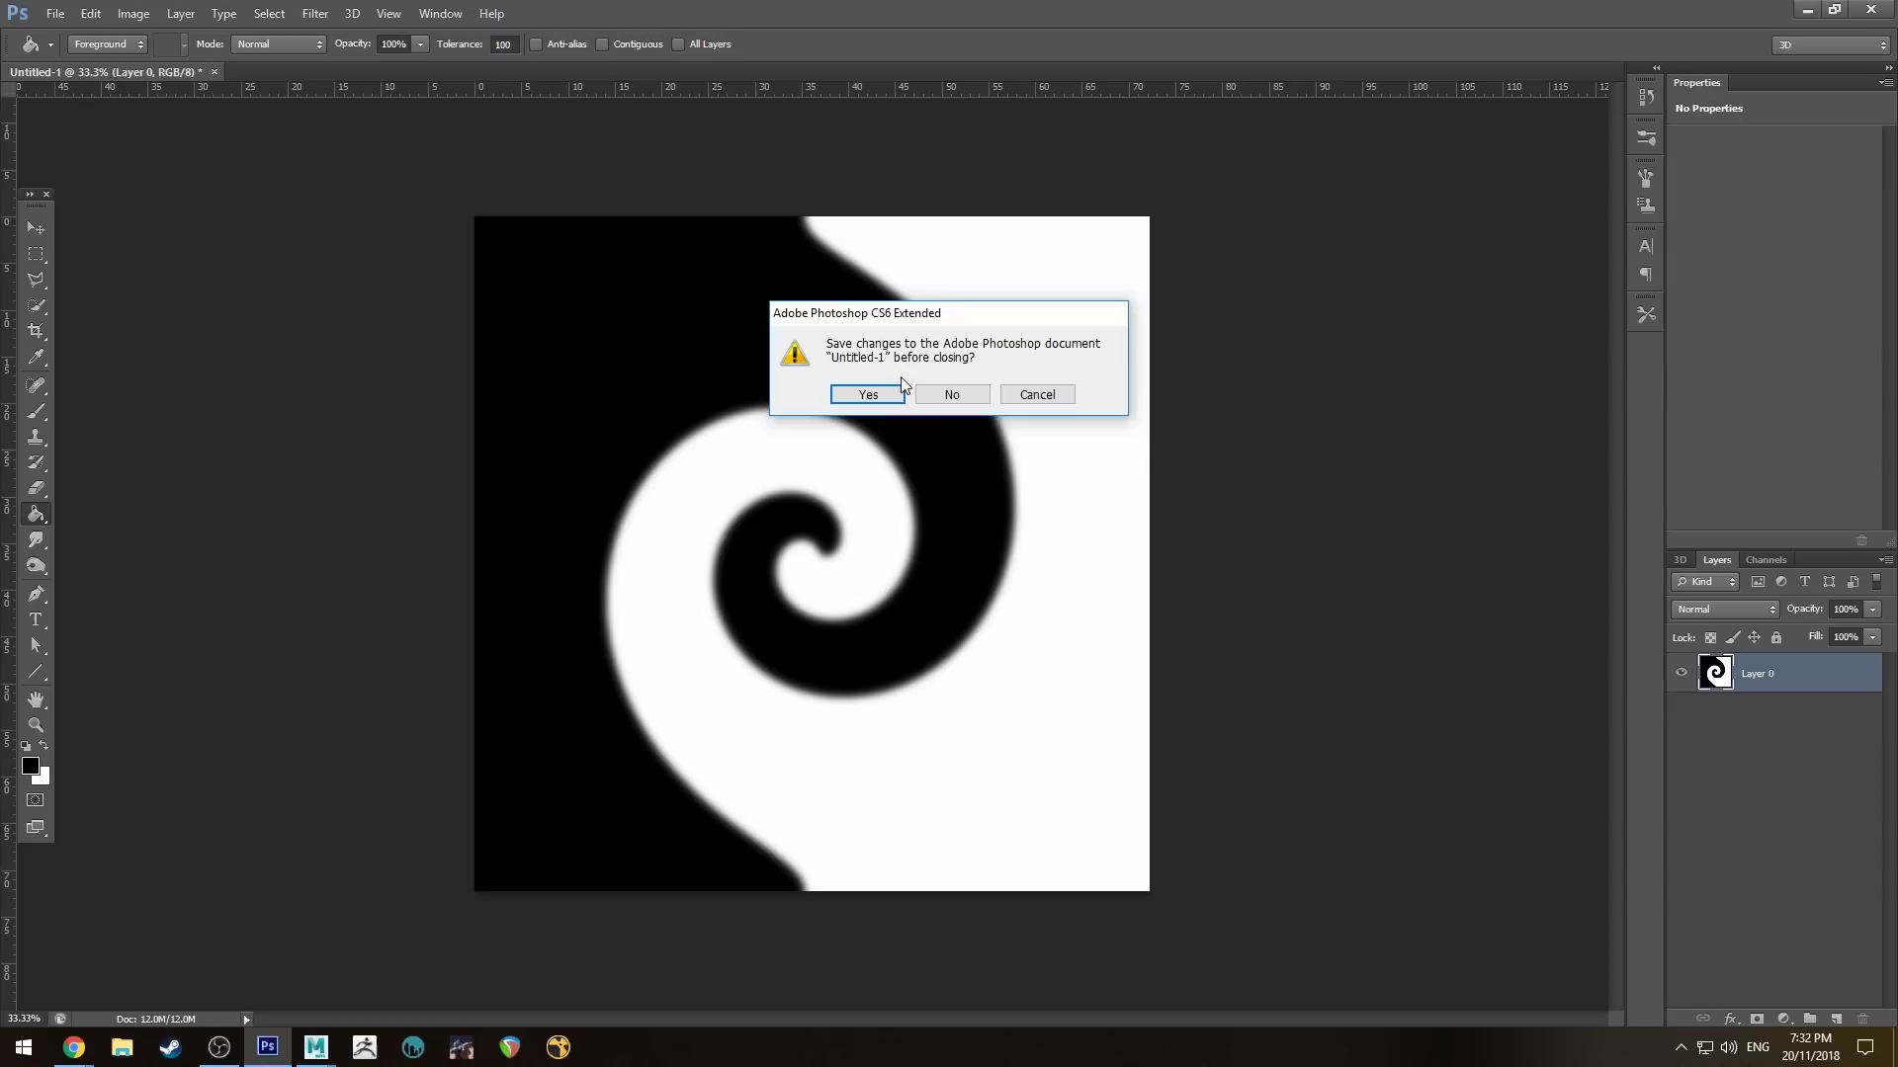
{"action": "left_click", "coordinate": [946, 396]}
Step: Create a 2048 x 2048 pixel RGB document with a white background and hide the grid
{"action": "left_click", "coordinate": [56, 12]}
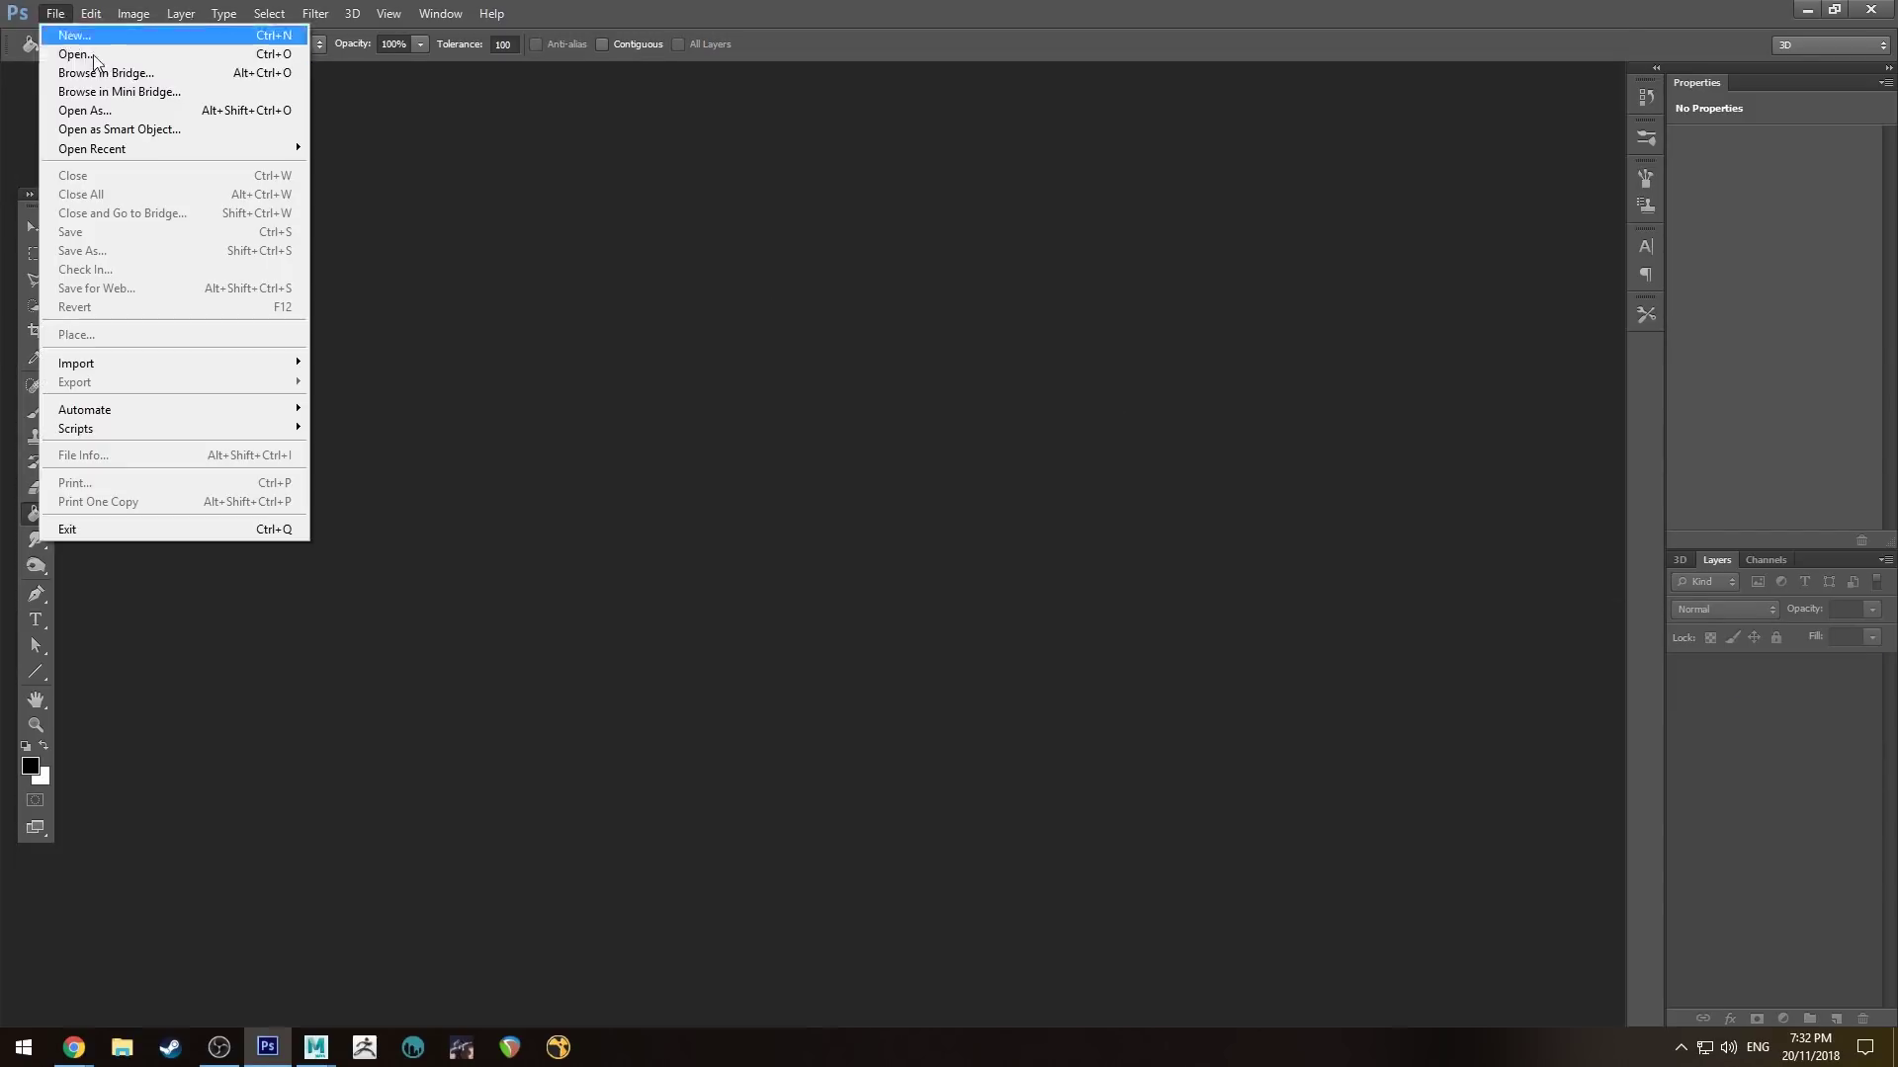
{"action": "left_click", "coordinate": [124, 41]}
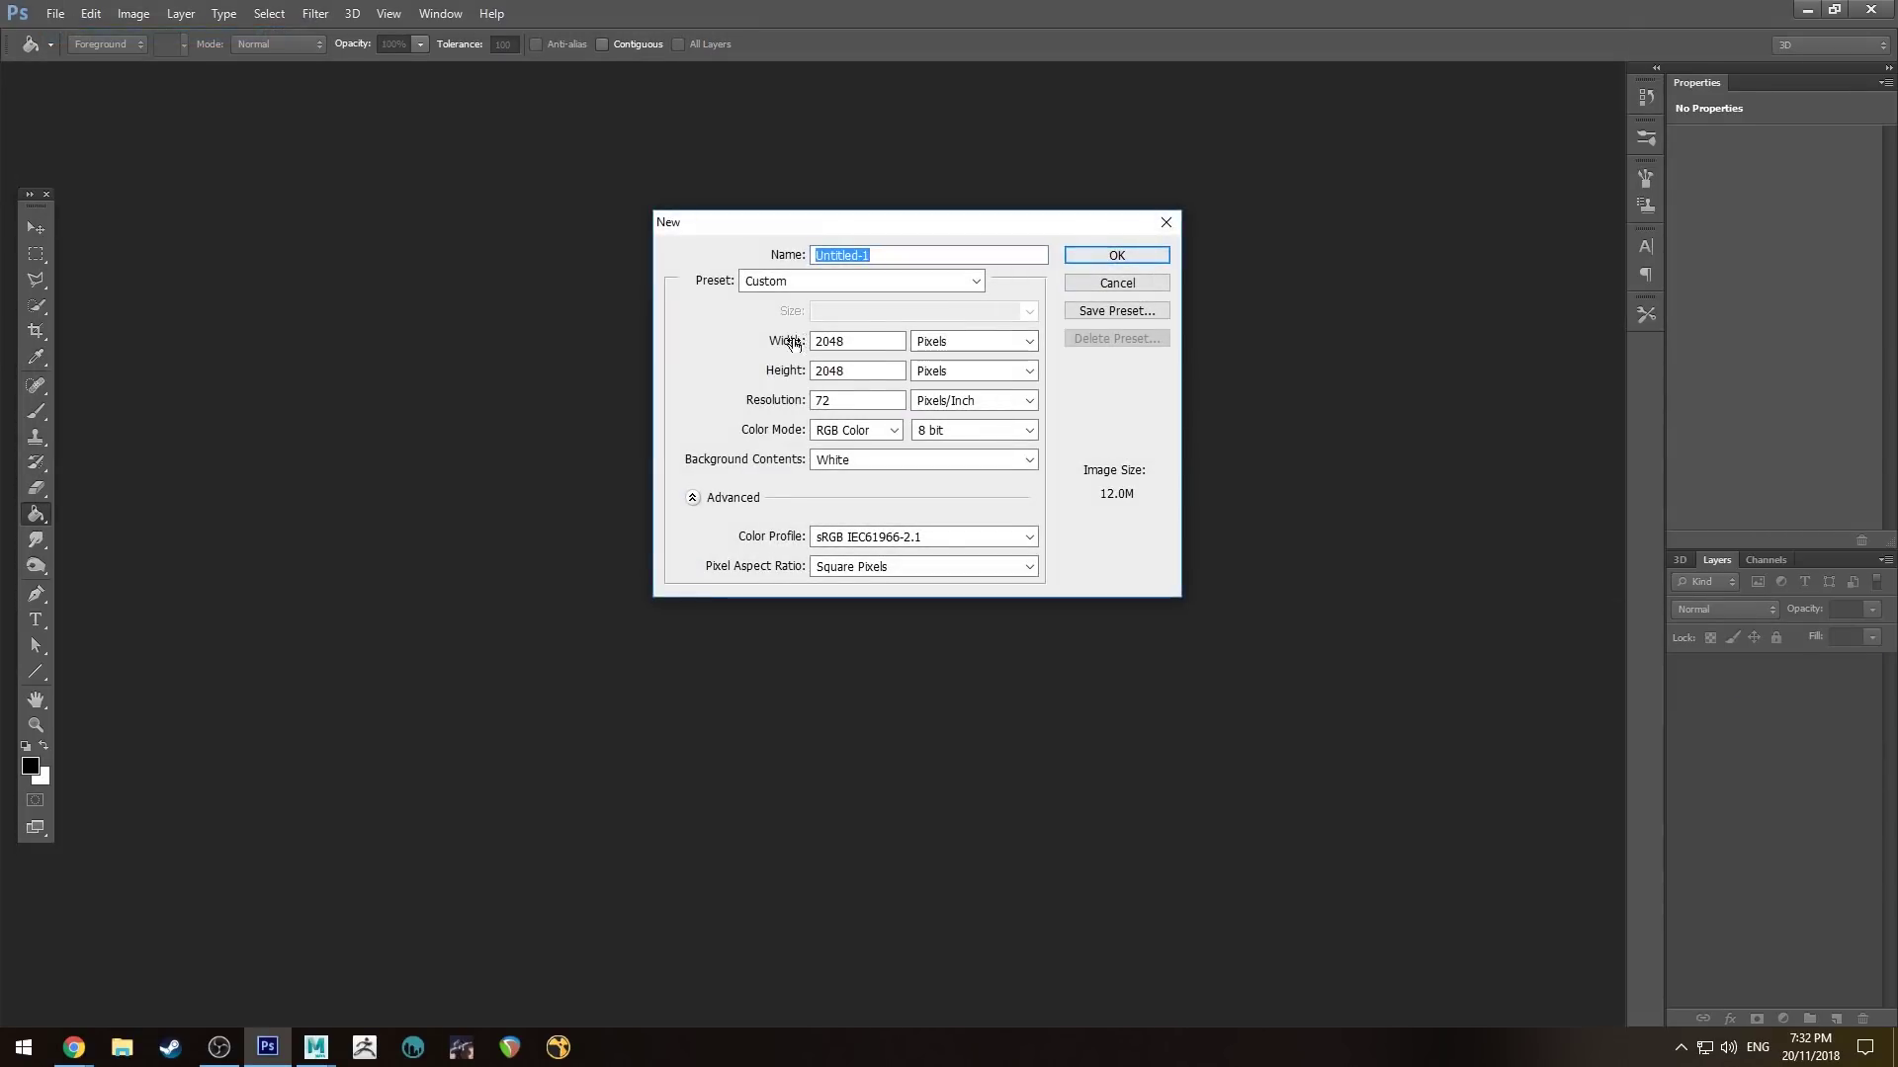
{"action": "left_click", "coordinate": [1130, 253]}
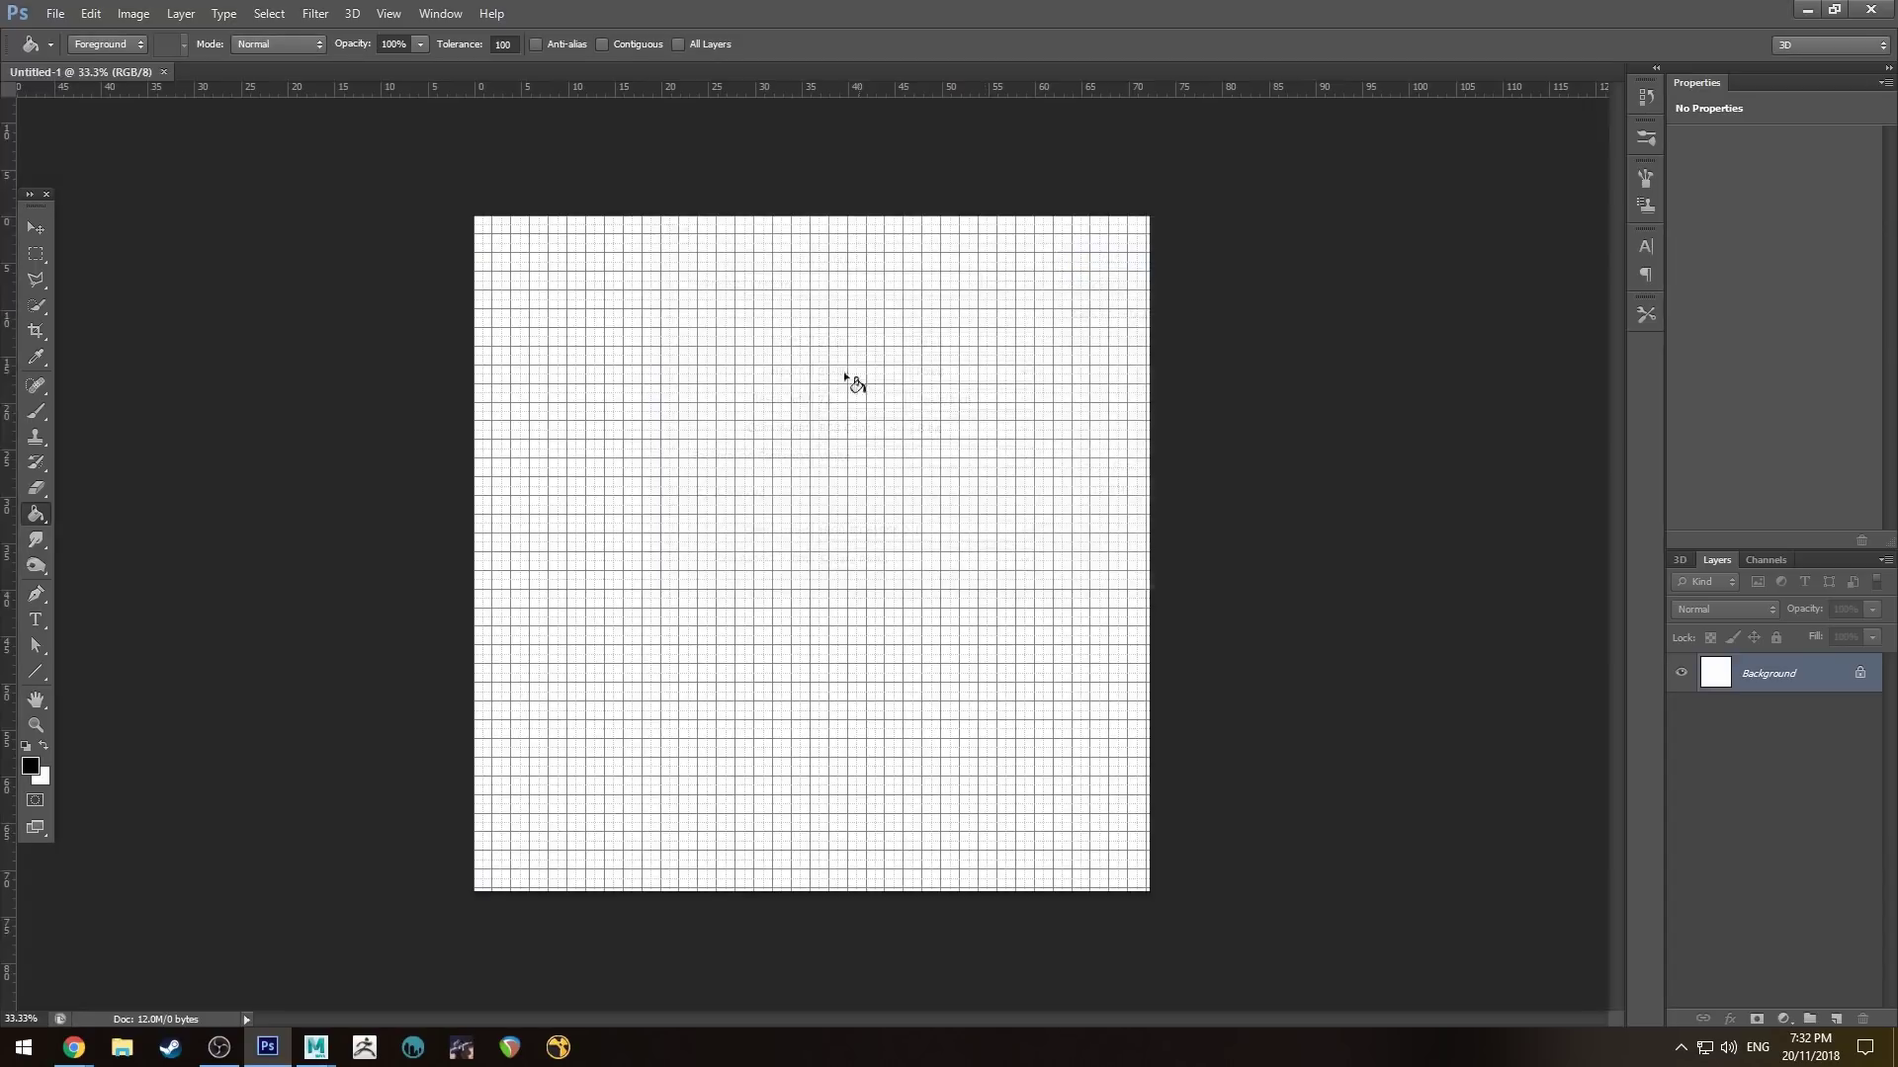
{"action": "key", "text": "ctrl+apostrophe"}
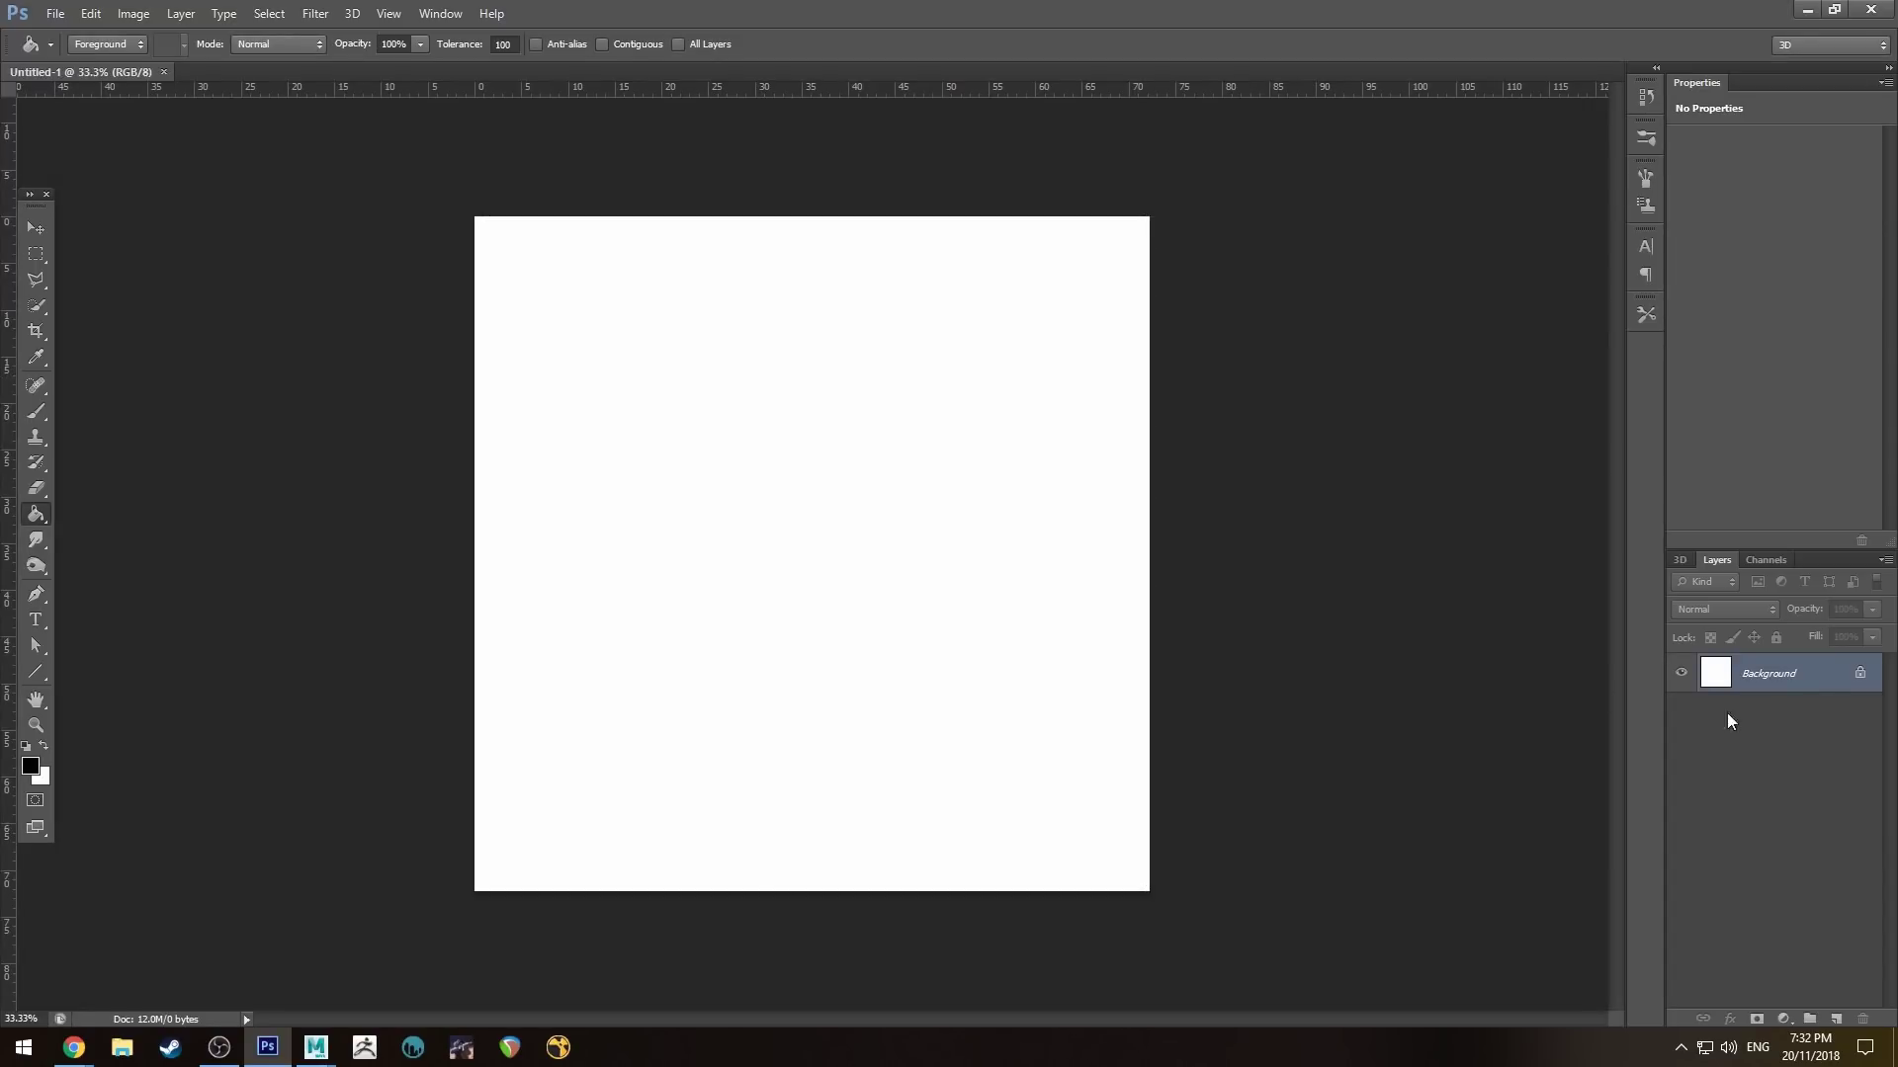
Step: Convert the Background into a regular layer and fill the left half of the canvas with black, leaving nothing selected
{"action": "double_click", "coordinate": [1769, 676]}
{"action": "key", "text": "Return"}
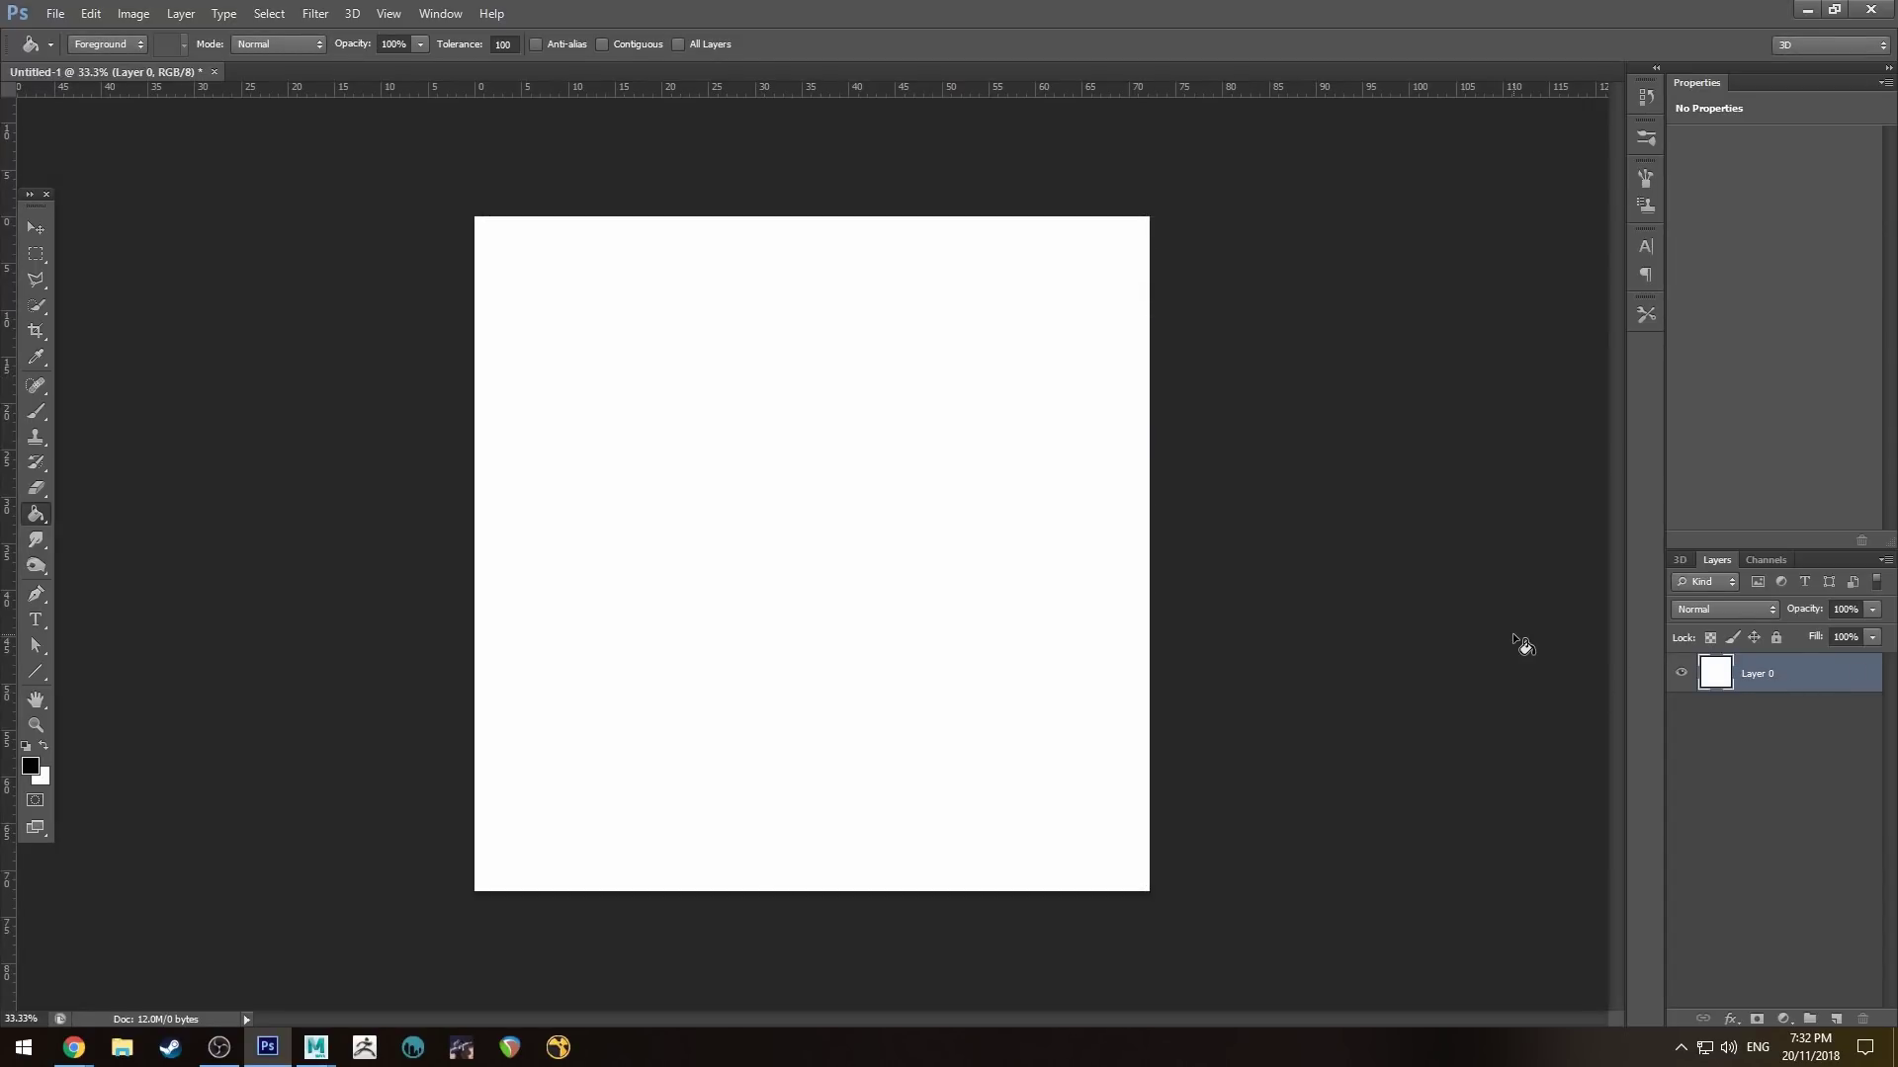
{"action": "key", "text": "m"}
{"action": "left_click_drag", "start_coordinate": [461, 174], "coordinate": [804, 966]}
{"action": "key", "text": "g"}
{"action": "left_click", "coordinate": [652, 450]}
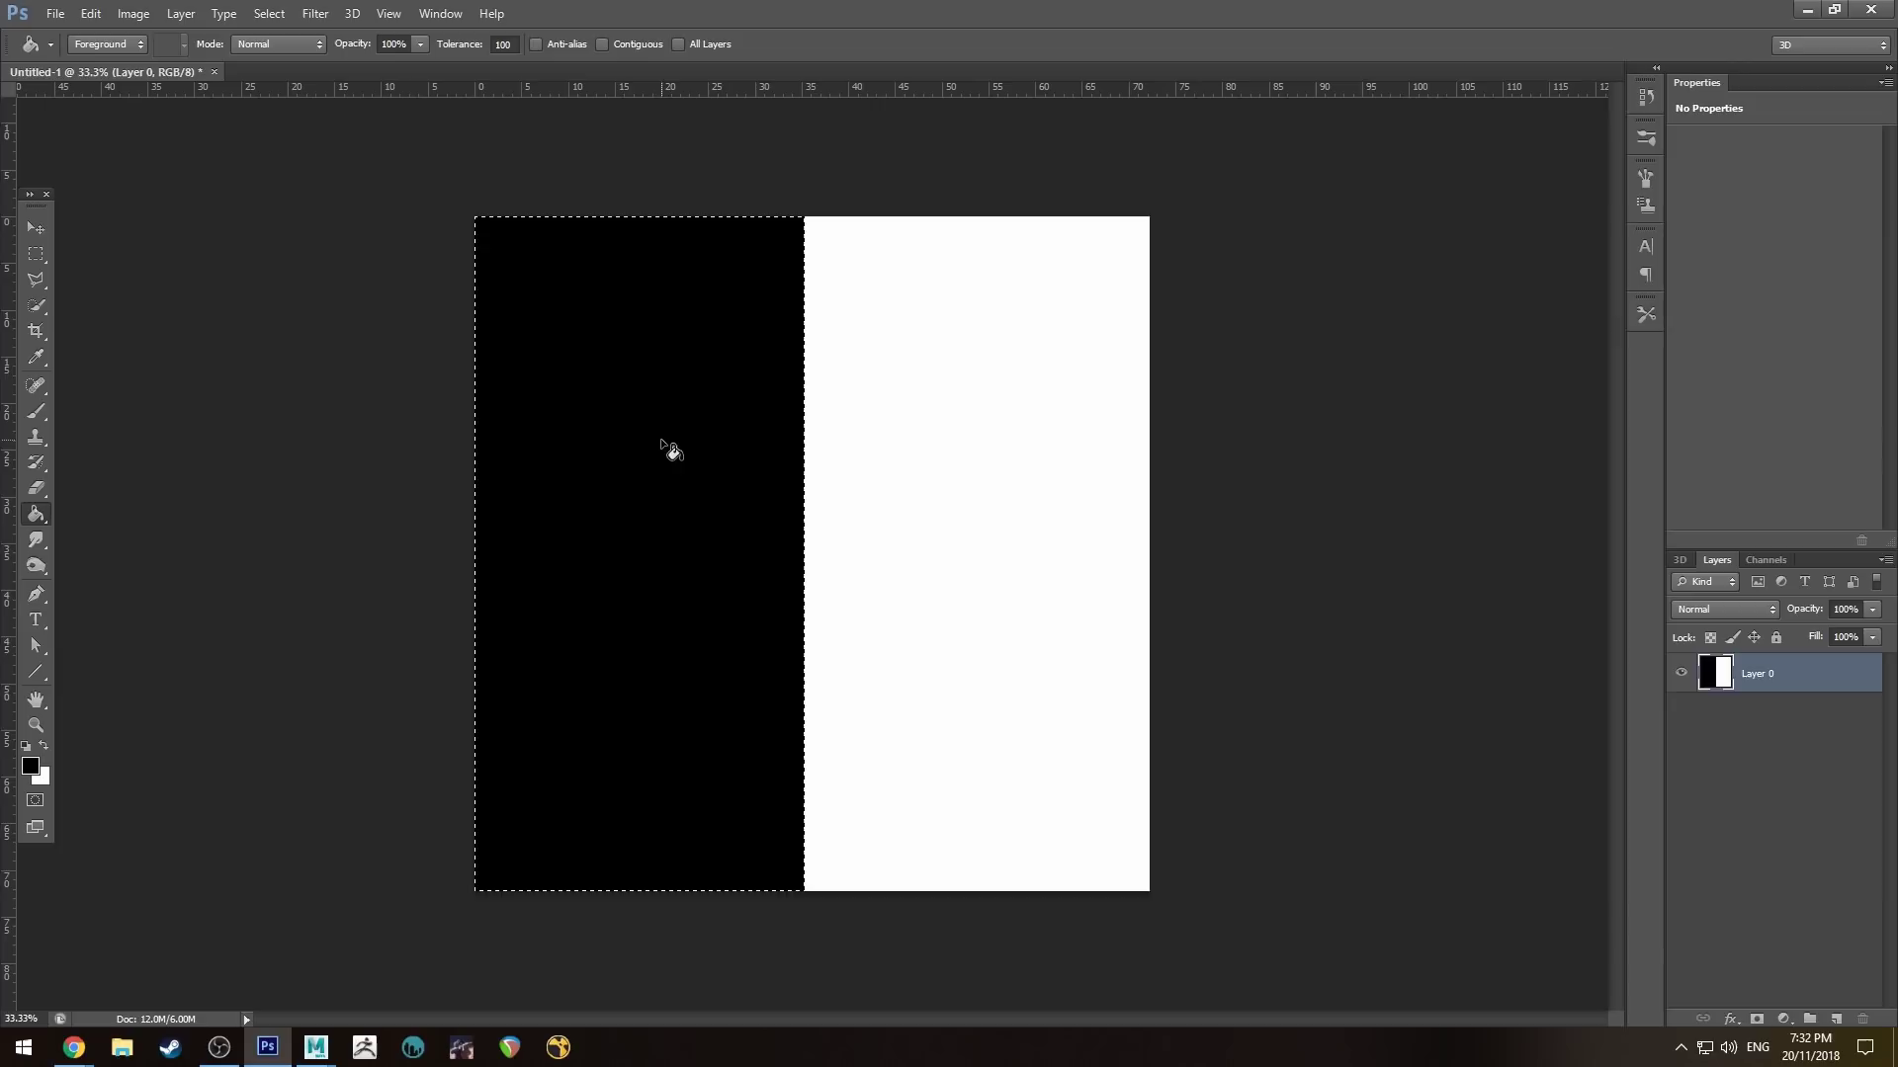
{"action": "key", "text": "ctrl+d"}
Step: Apply the Twirl distortion to the black-and-white layer with an angle of 392°
{"action": "left_click", "coordinate": [315, 13]}
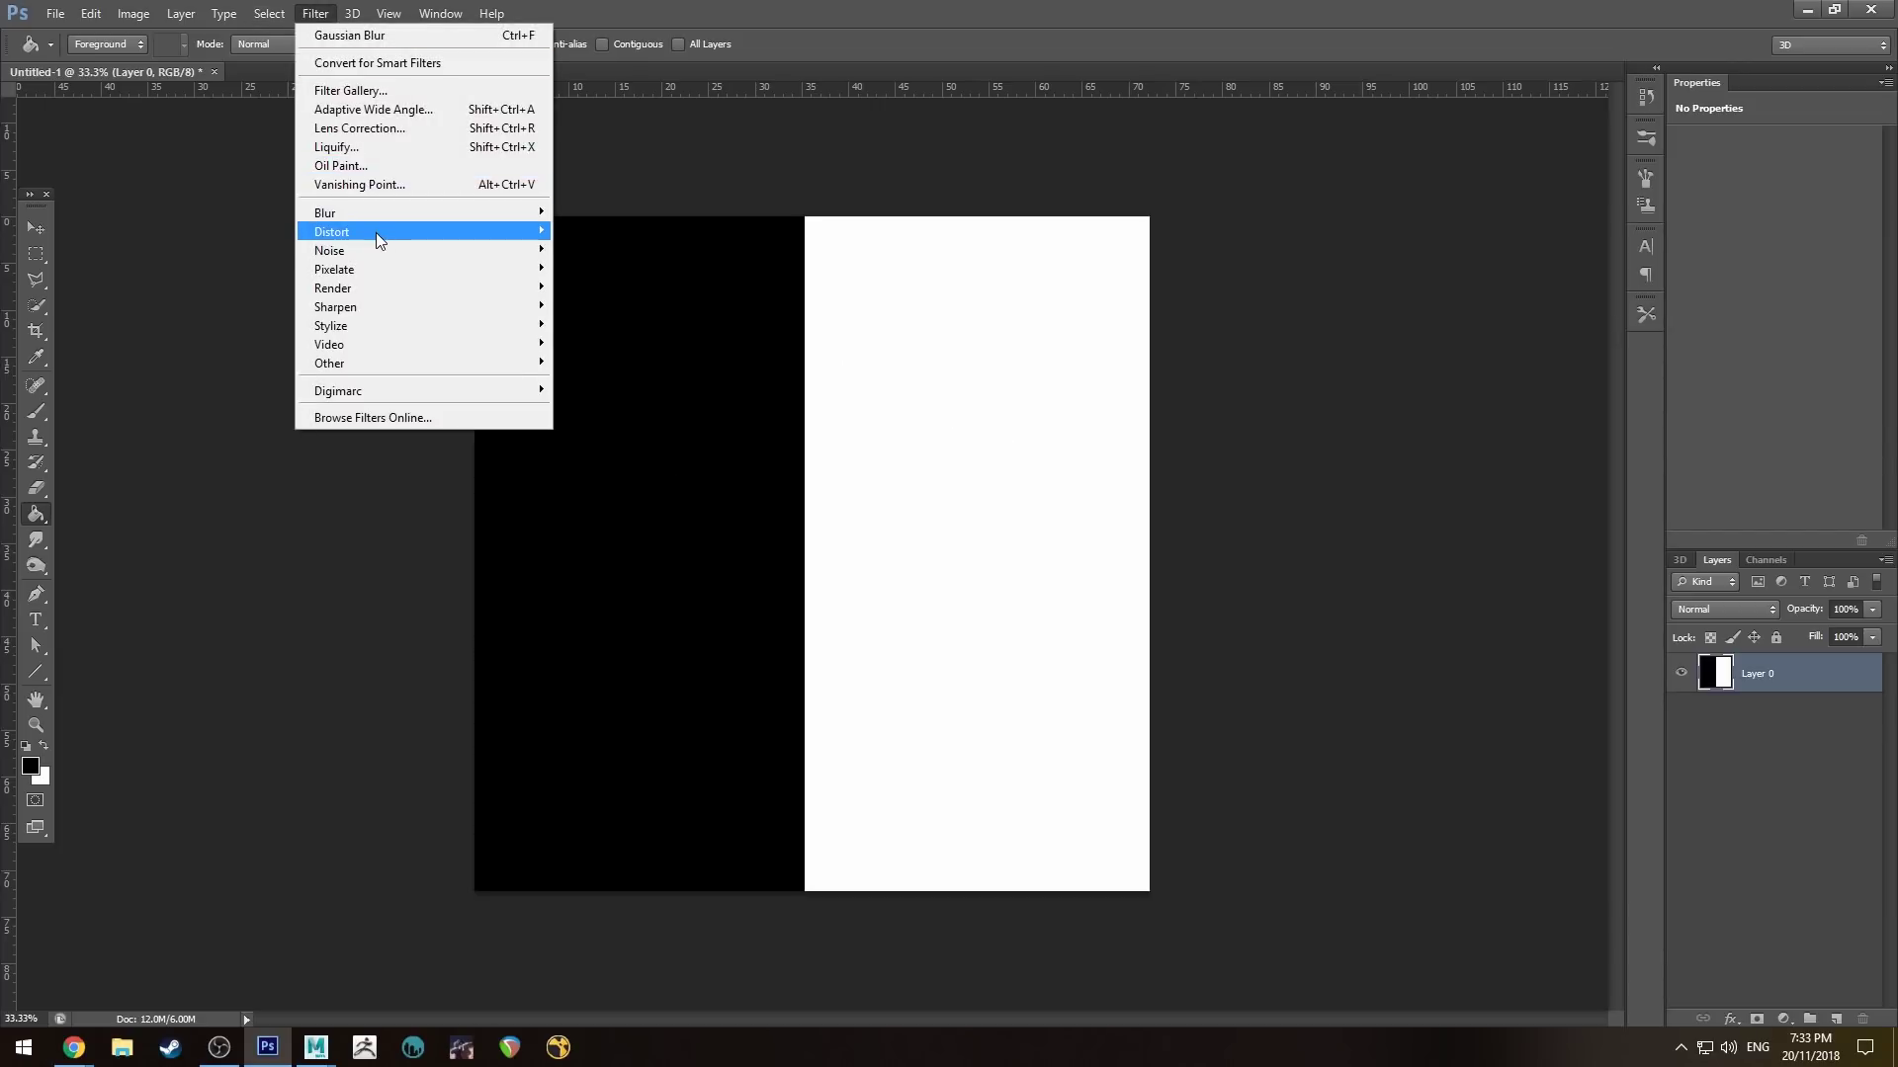
{"action": "mouse_move", "coordinate": [375, 233]}
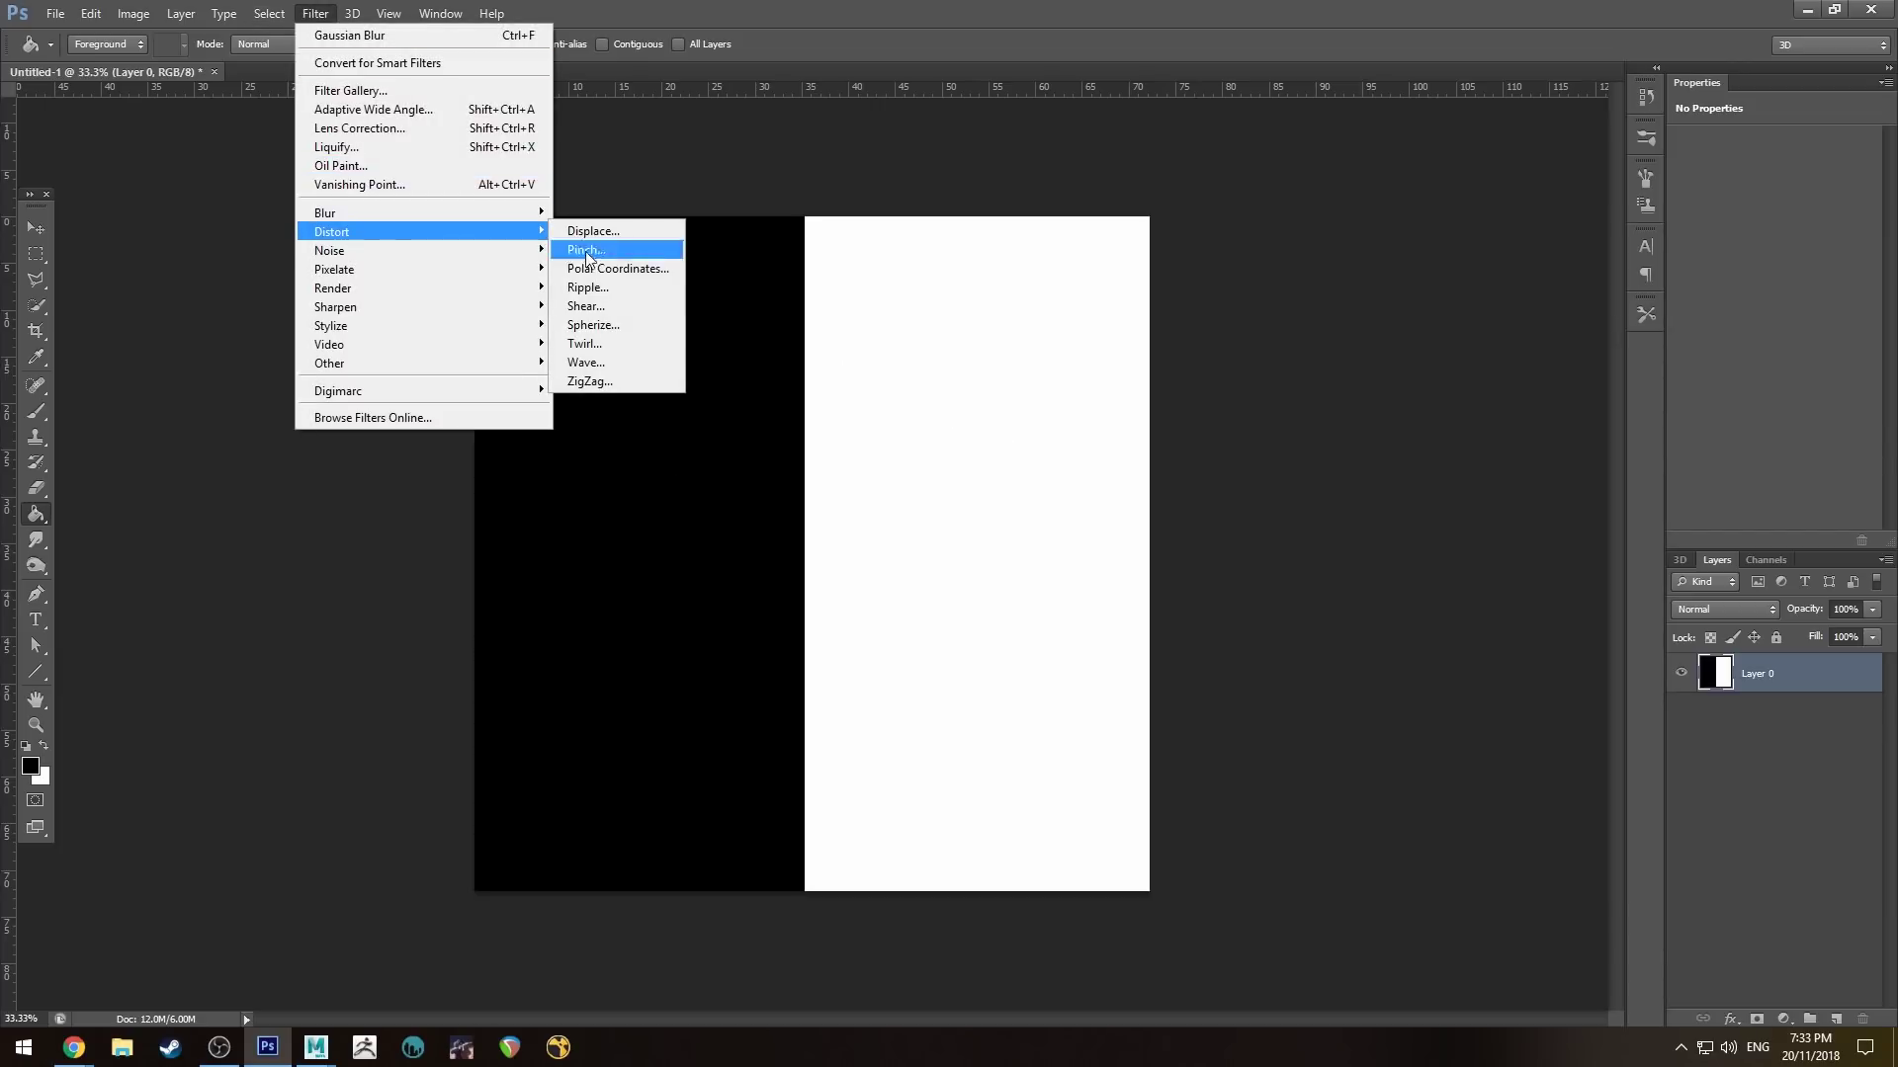
{"action": "left_click", "coordinate": [606, 344]}
{"action": "left_click_drag", "start_coordinate": [1199, 517], "coordinate": [1108, 514]}
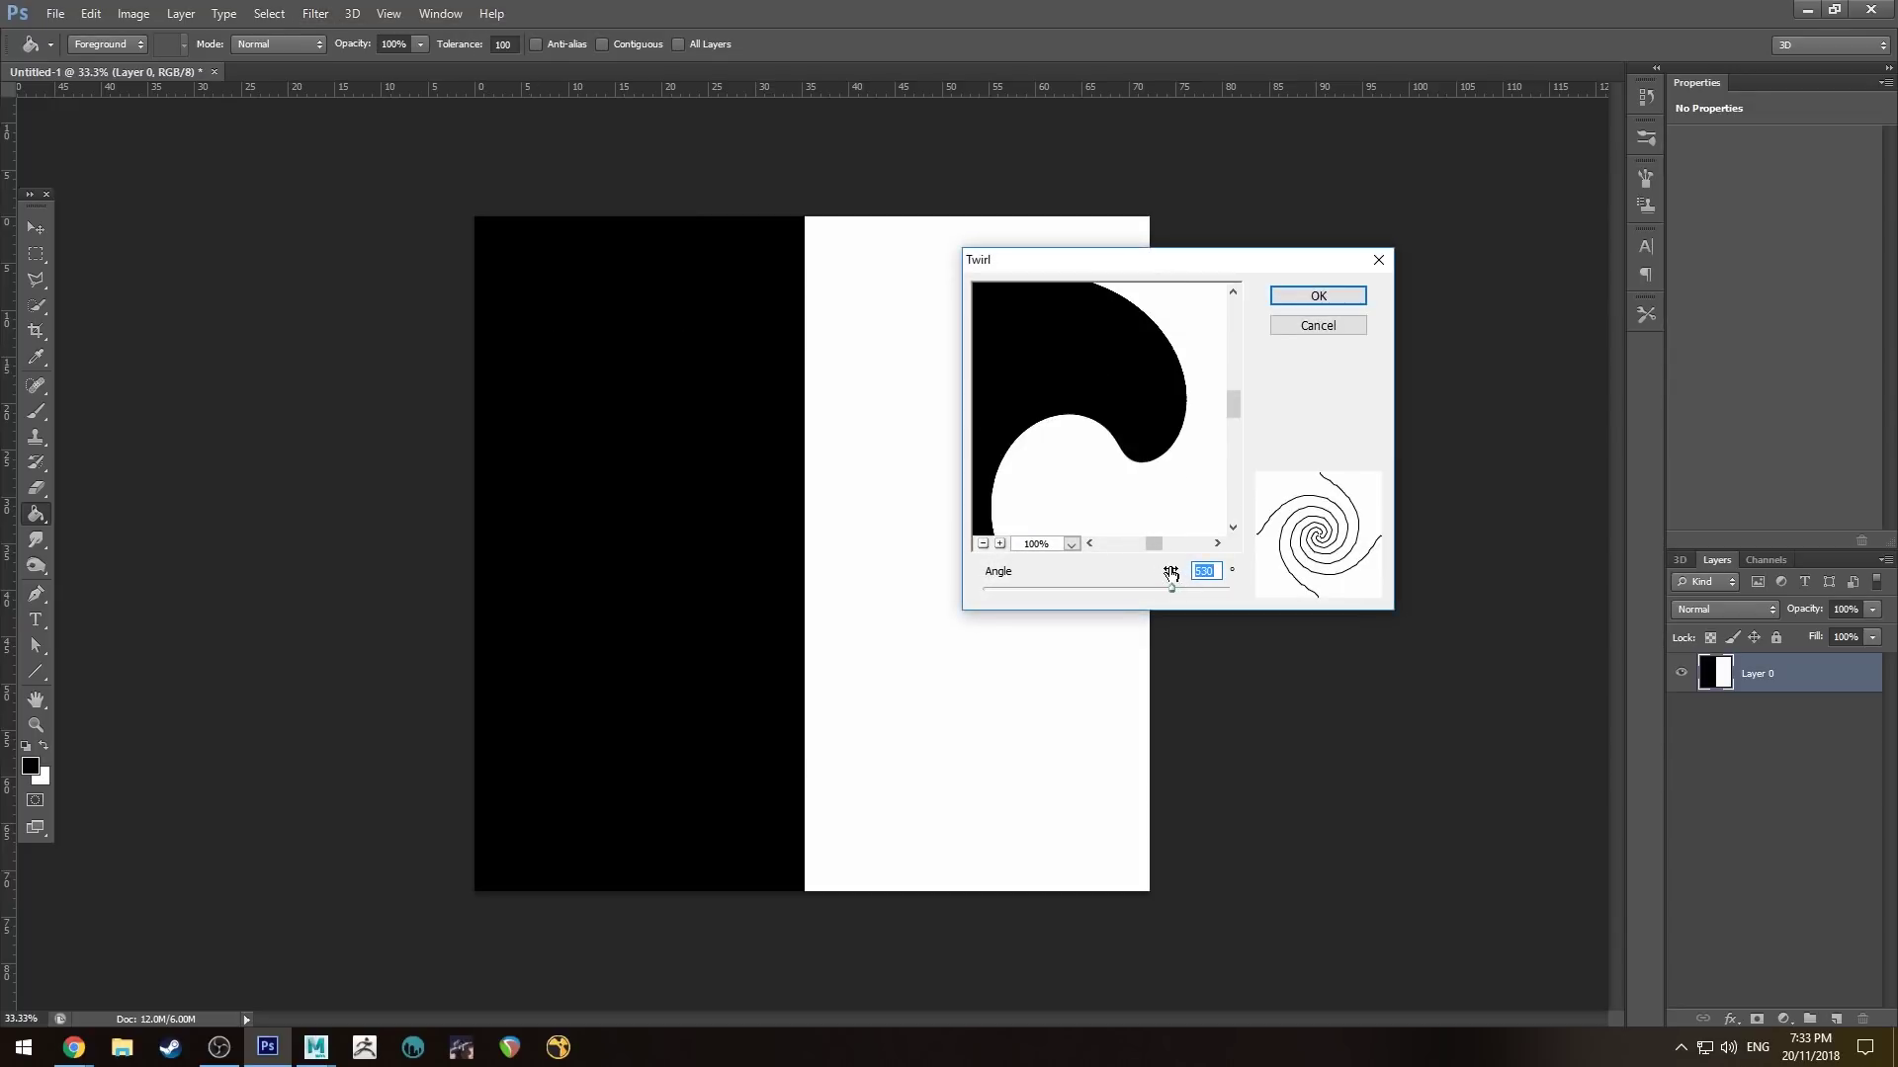
{"action": "left_click", "coordinate": [983, 544]}
{"action": "left_click", "coordinate": [984, 544]}
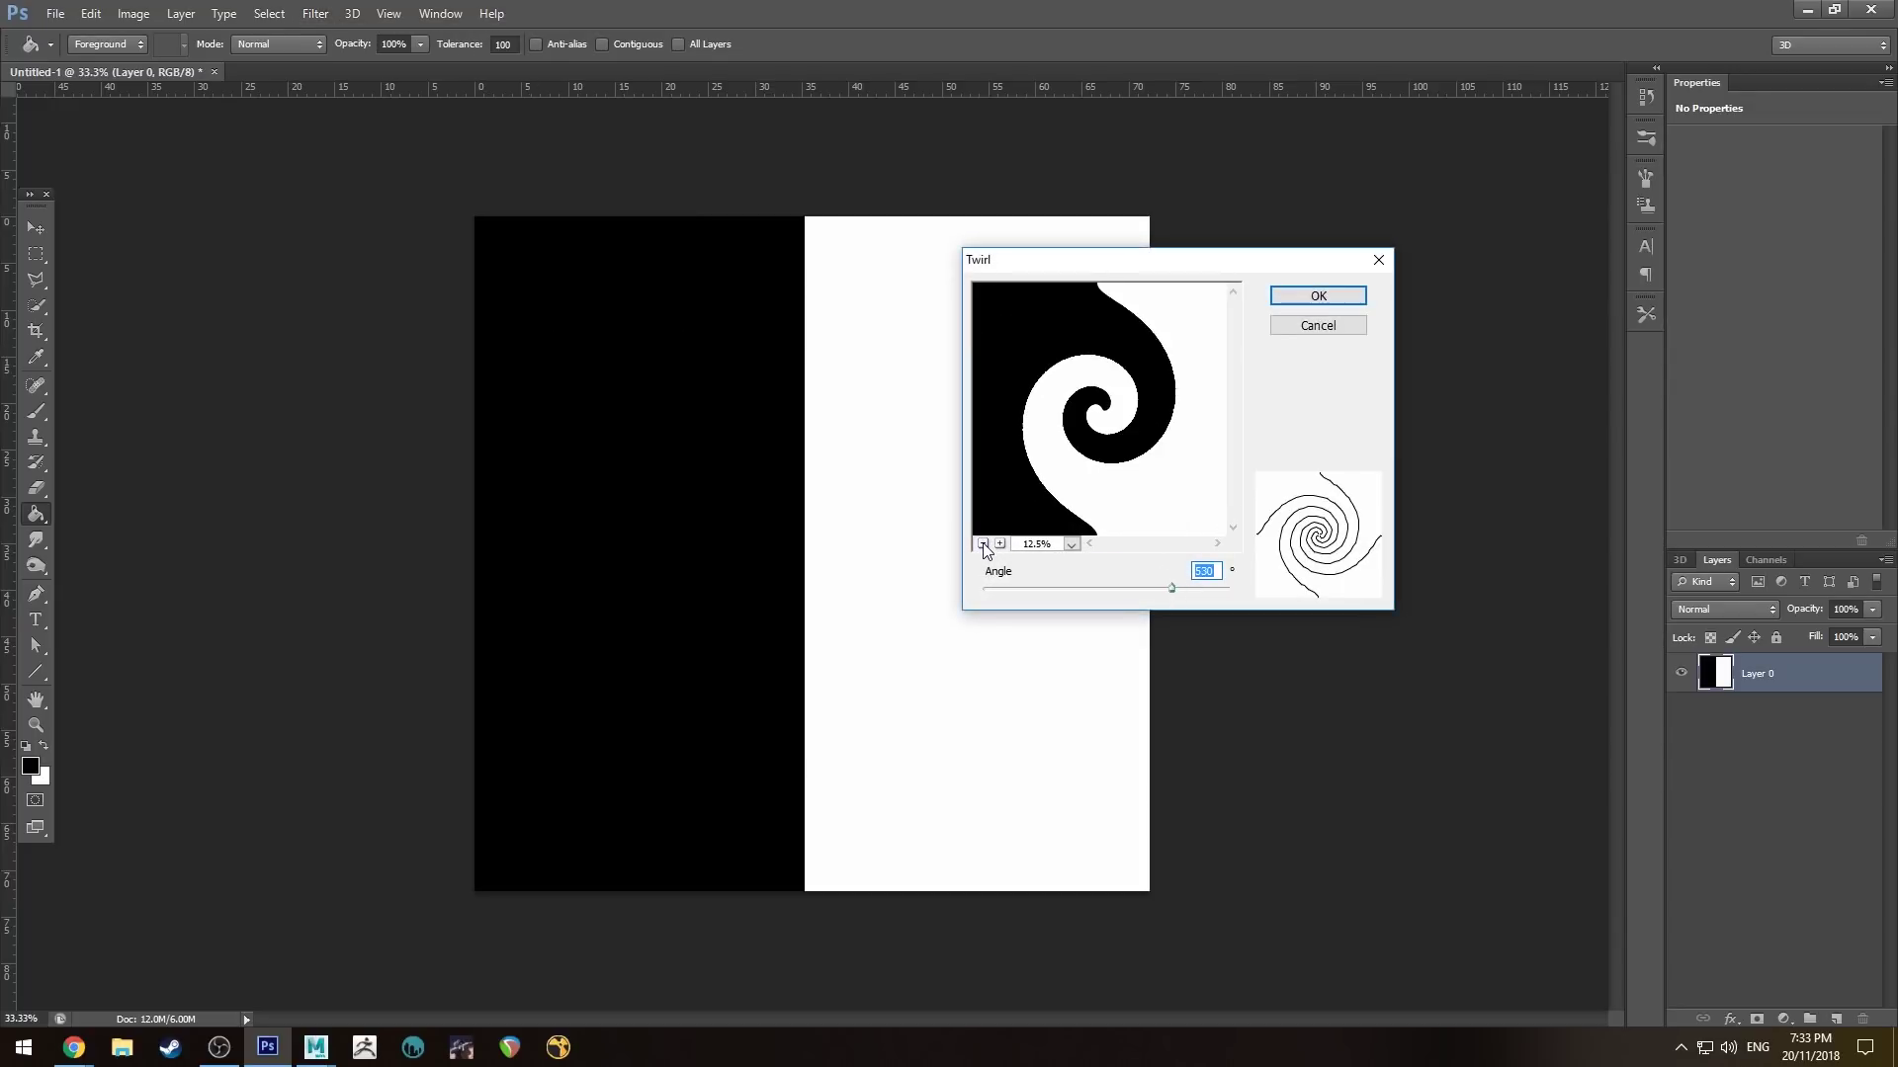
{"action": "left_click", "coordinate": [984, 544]}
{"action": "mouse_move", "coordinate": [1172, 590]}
{"action": "left_mouse_down"}
{"action": "mouse_move", "coordinate": [1275, 597]}
{"action": "mouse_move", "coordinate": [1157, 589]}
{"action": "left_mouse_up"}
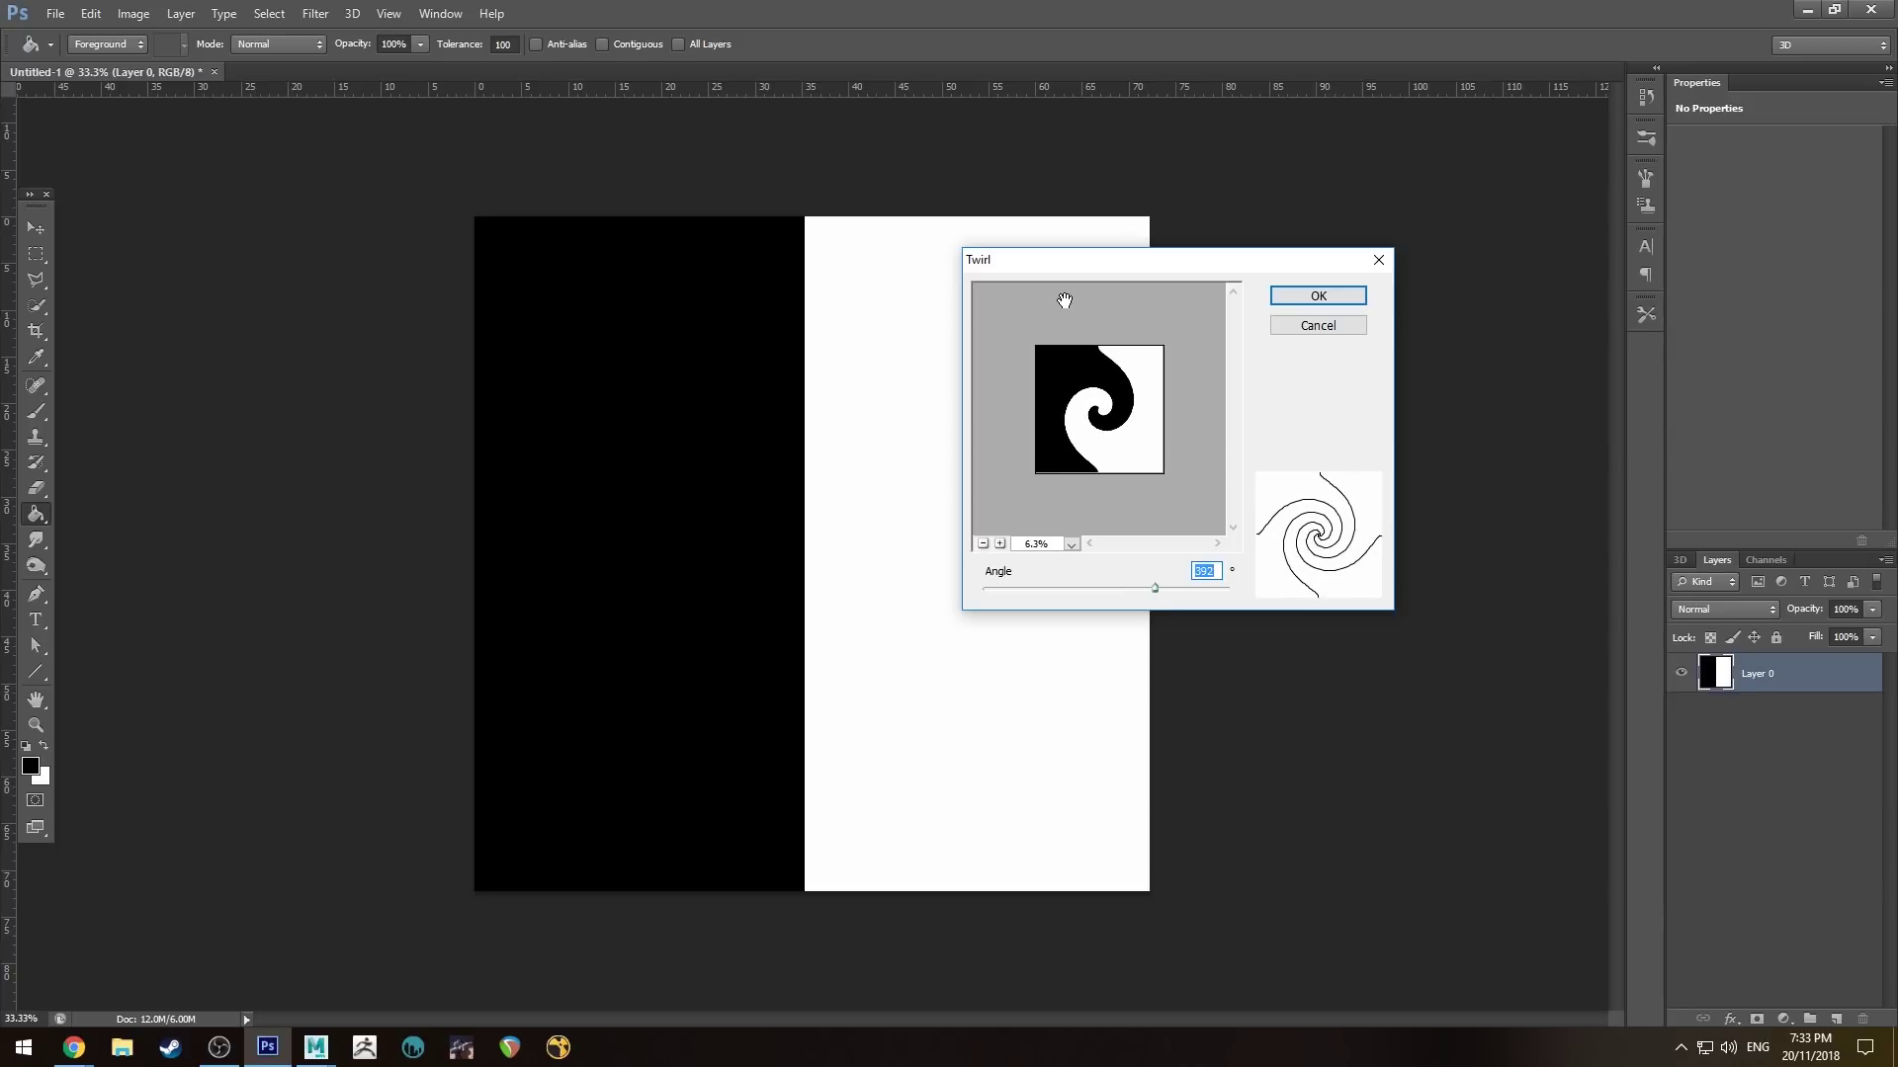
{"action": "left_click", "coordinate": [1350, 295]}
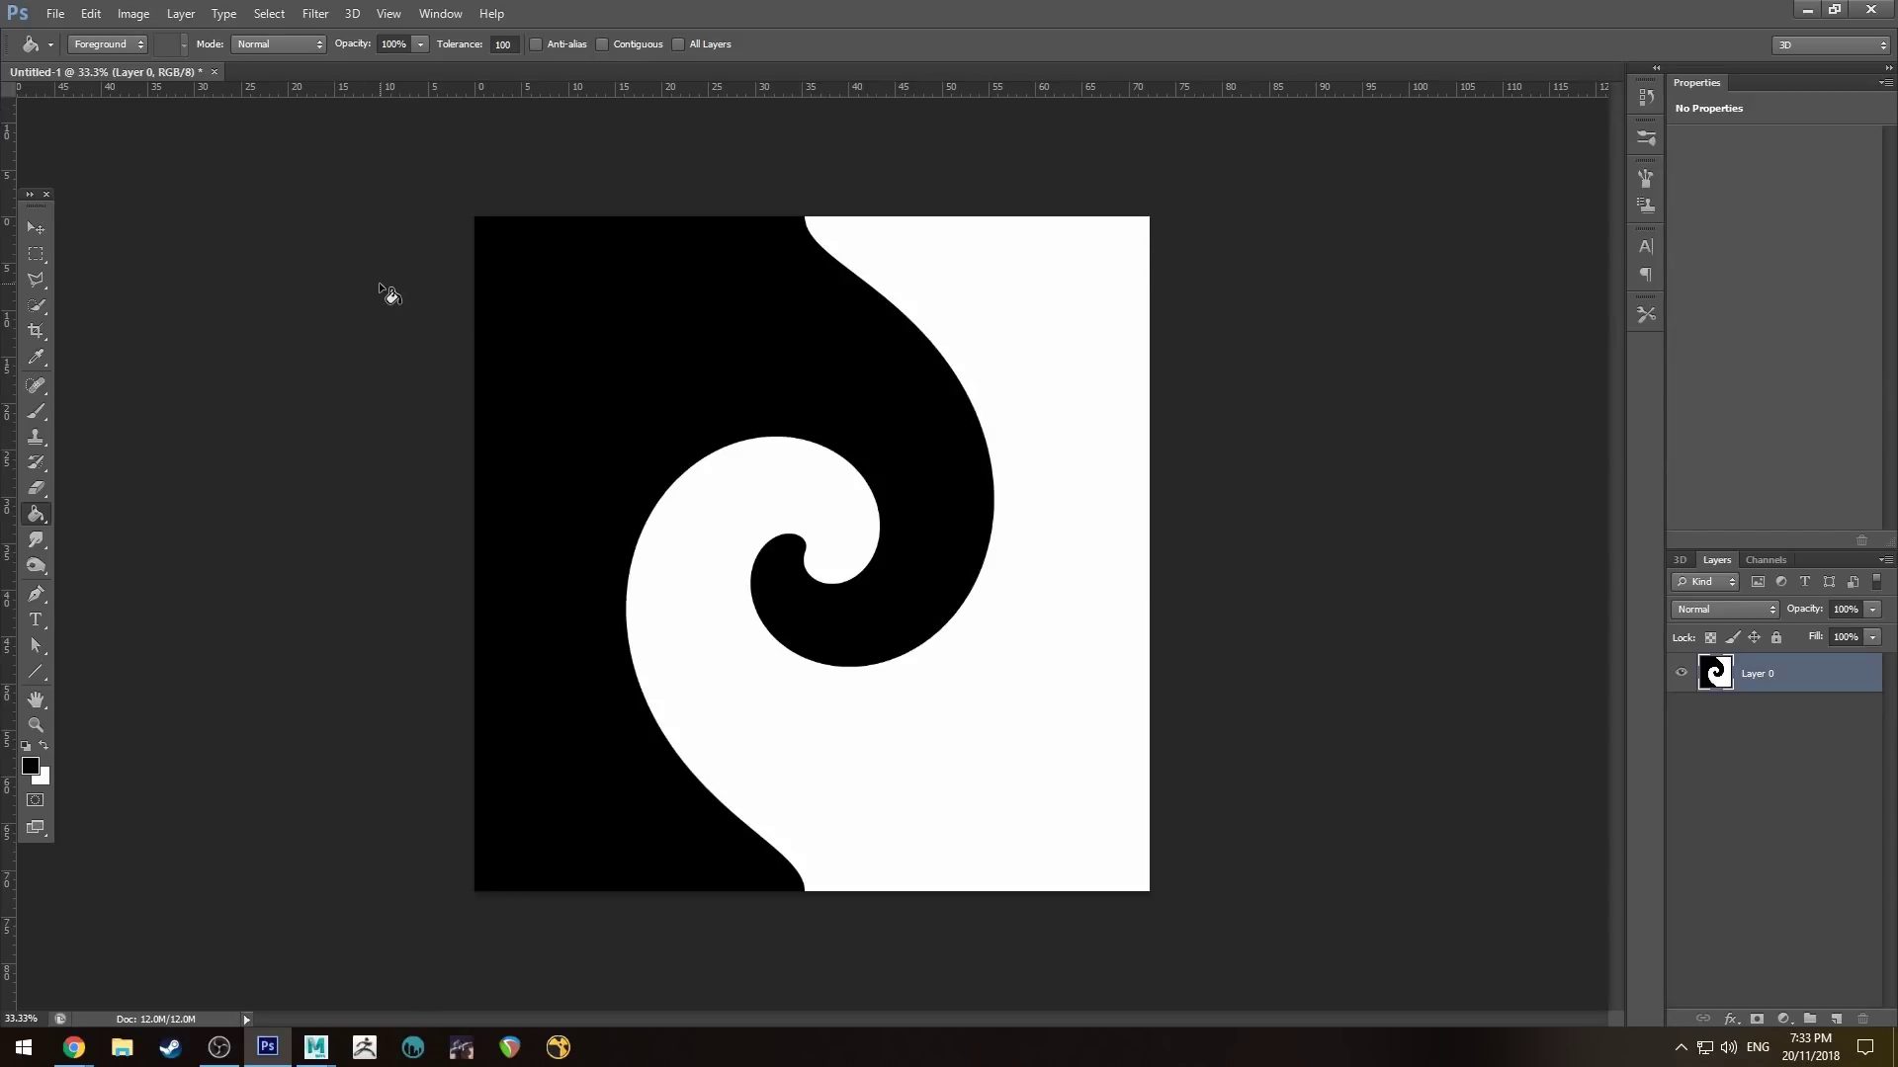
Step: Save a copy of the twirl image in the sourceimages folder as Targa file heightmap3 at 32 bits/pixel
{"action": "key", "text": "ctrl+shift+s"}
{"action": "left_click", "coordinate": [1048, 520]}
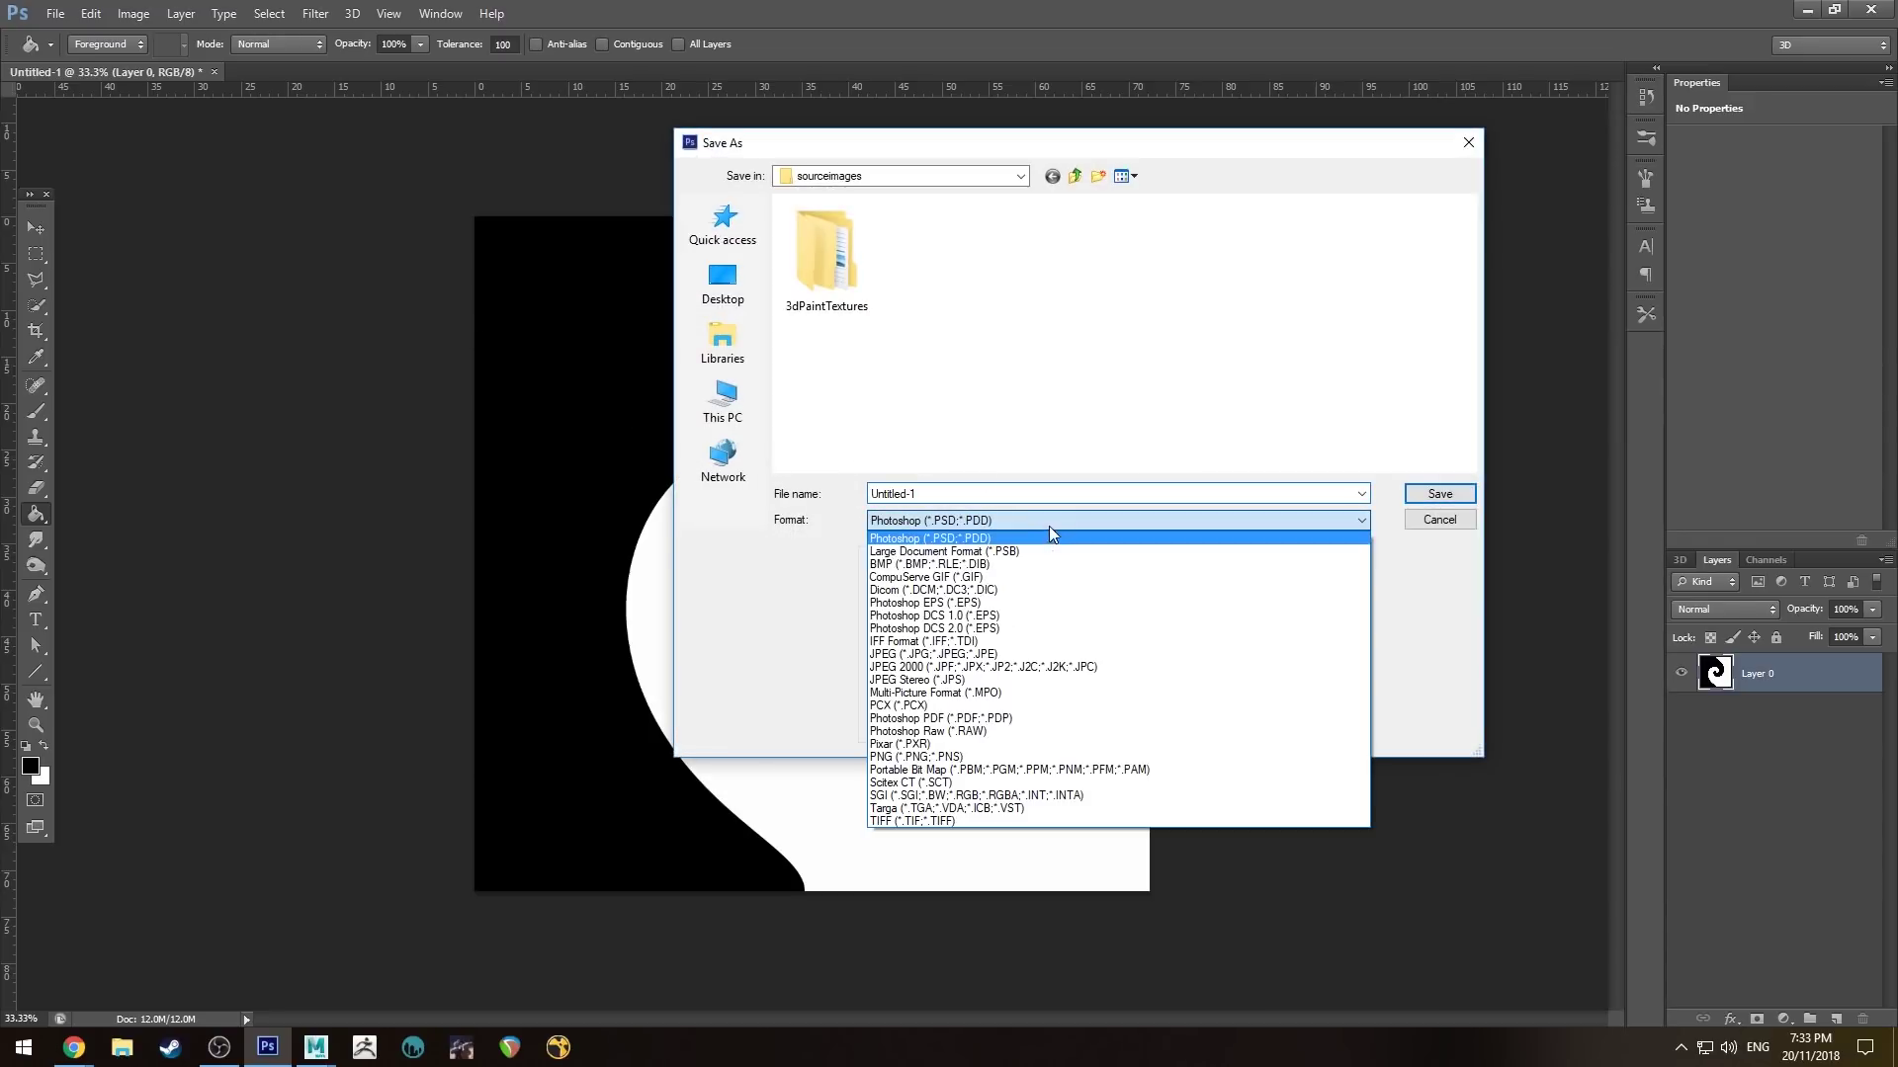
{"action": "left_click", "coordinate": [949, 809]}
{"action": "double_click", "coordinate": [982, 491]}
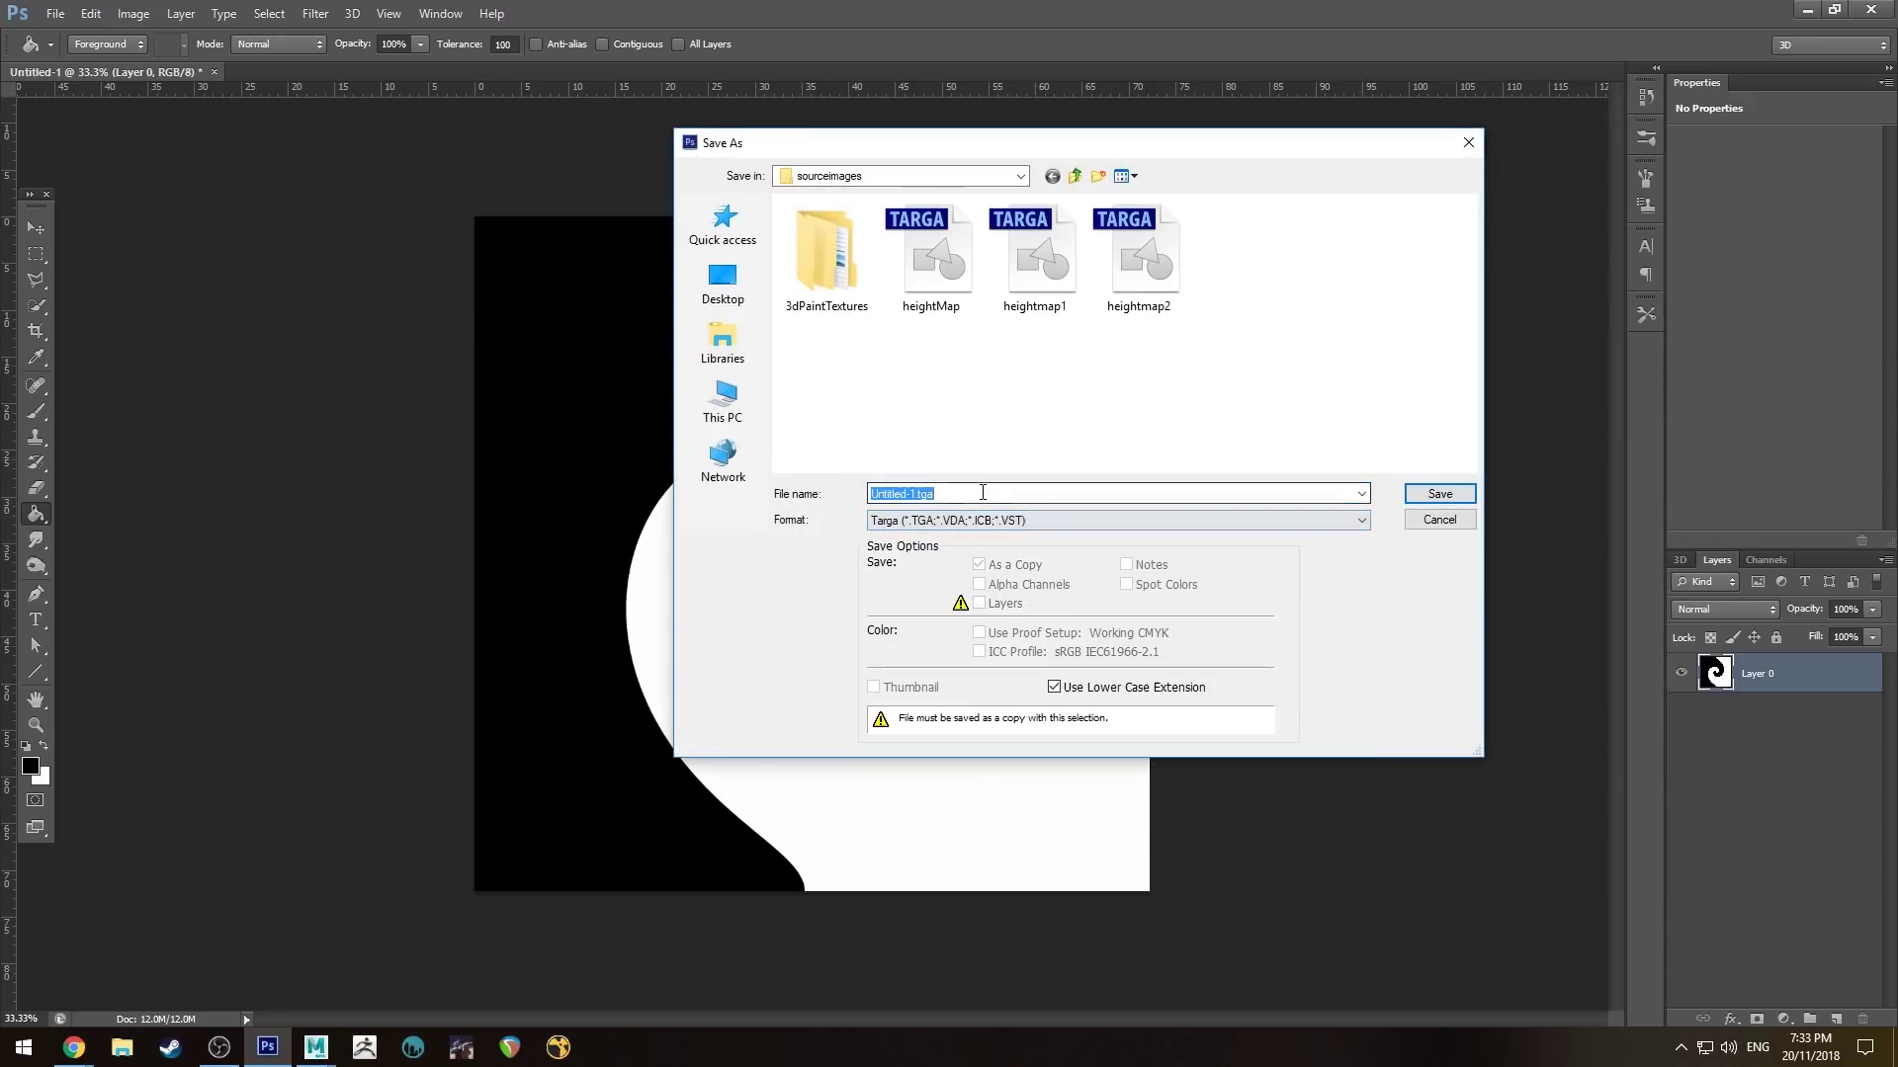
{"action": "type", "text": "height"}
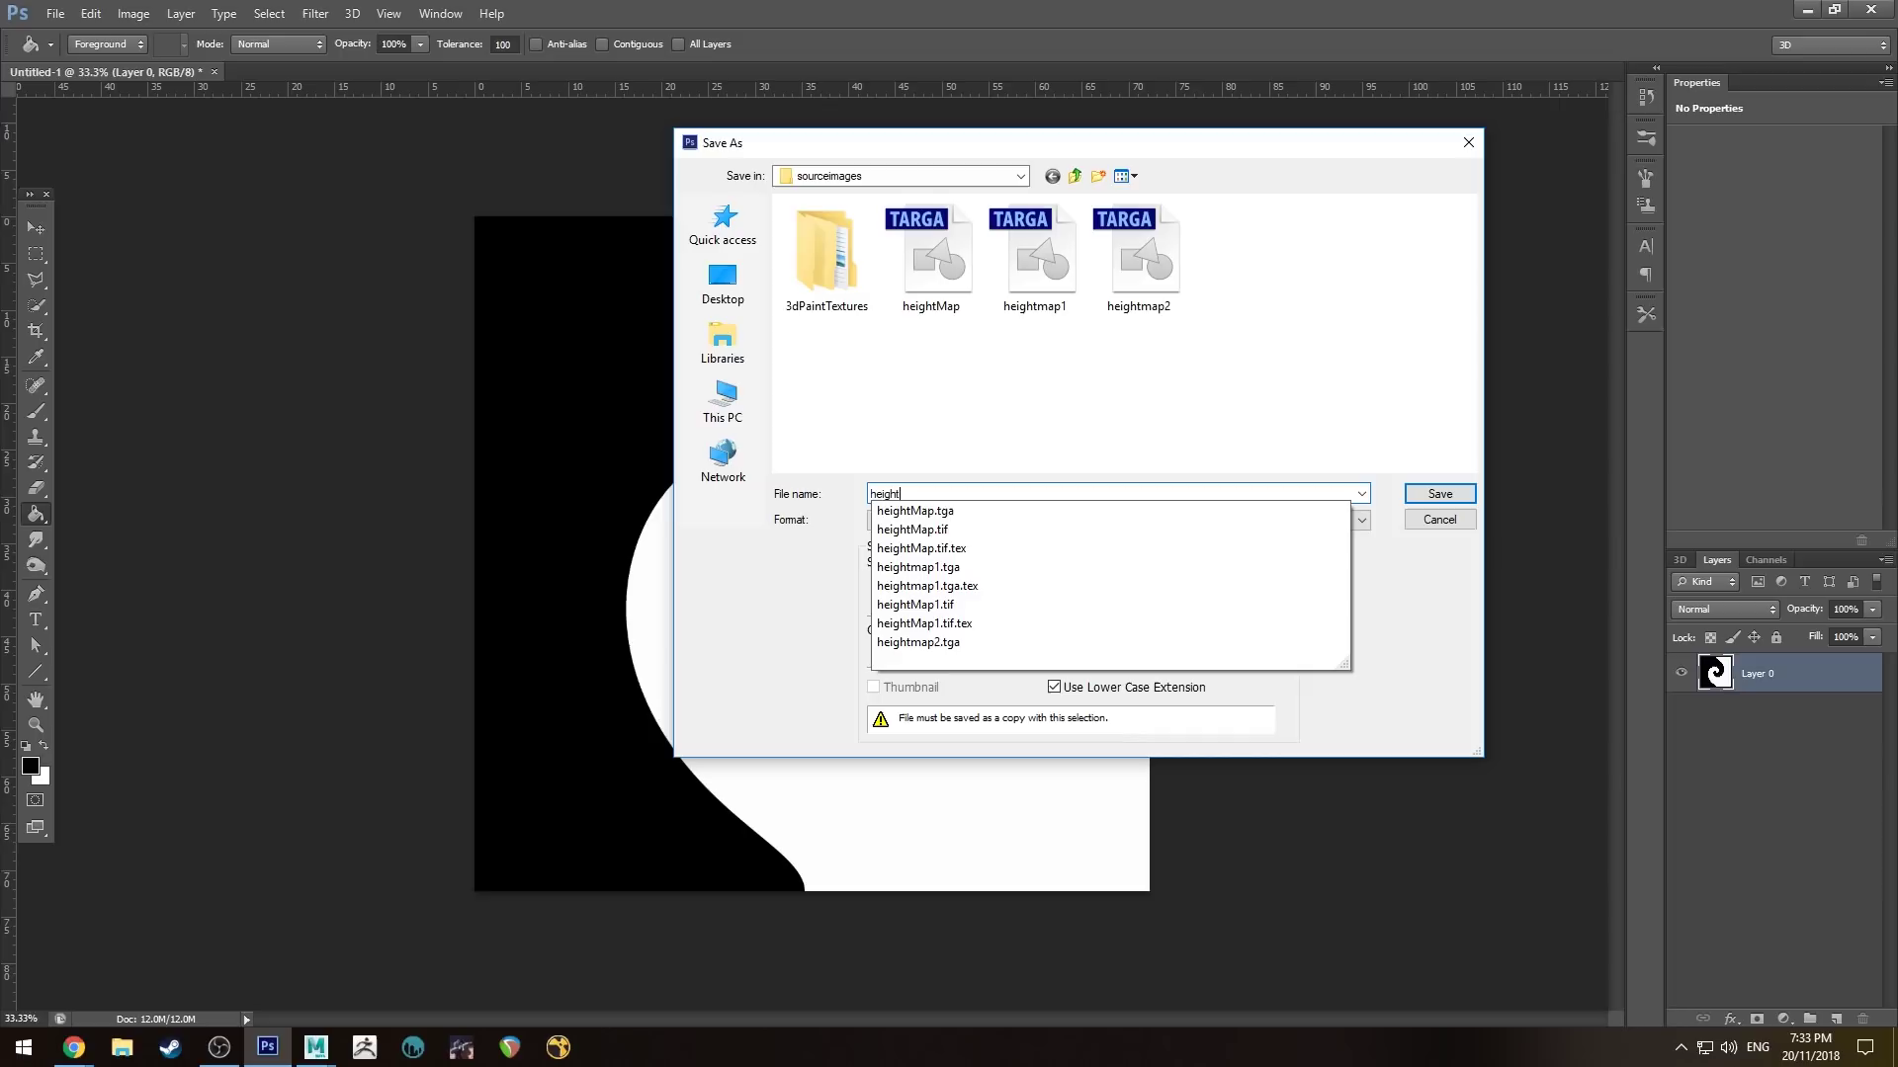
{"action": "type", "text": "map3"}
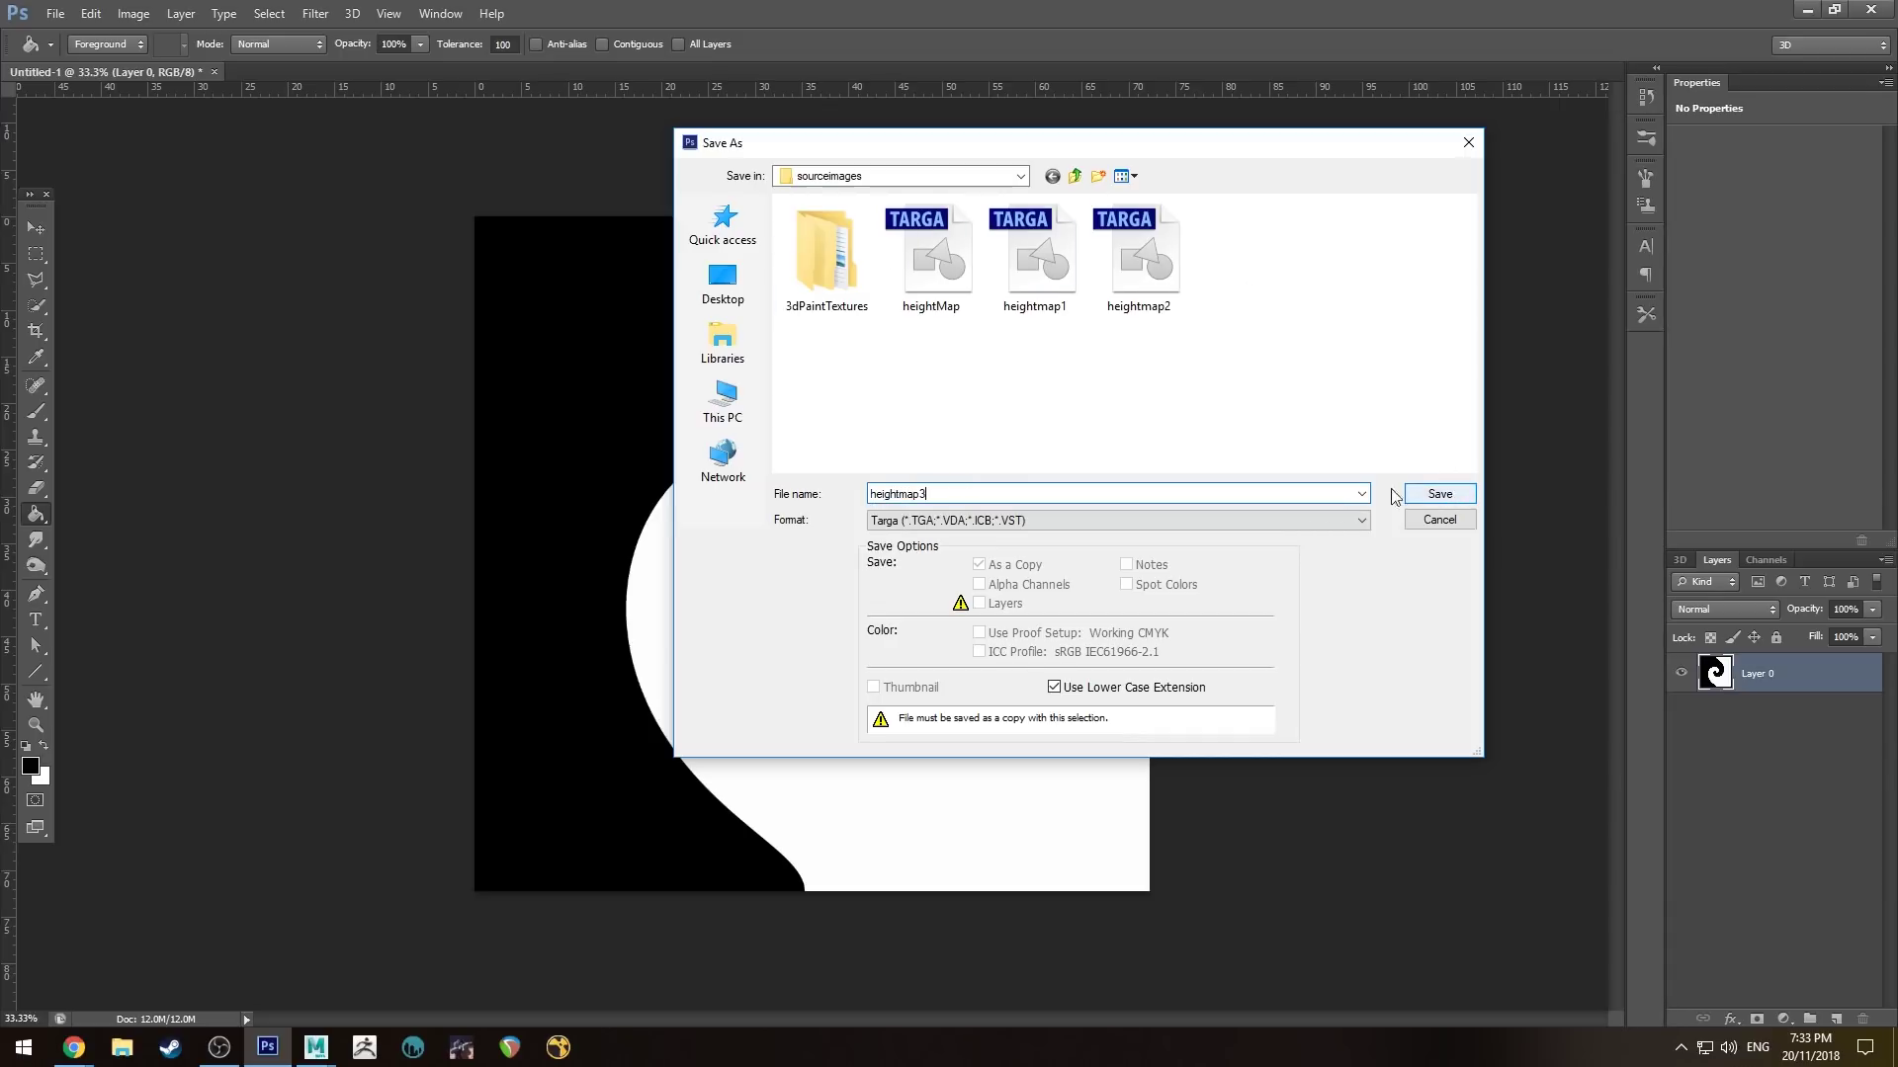
{"action": "left_click", "coordinate": [1445, 496]}
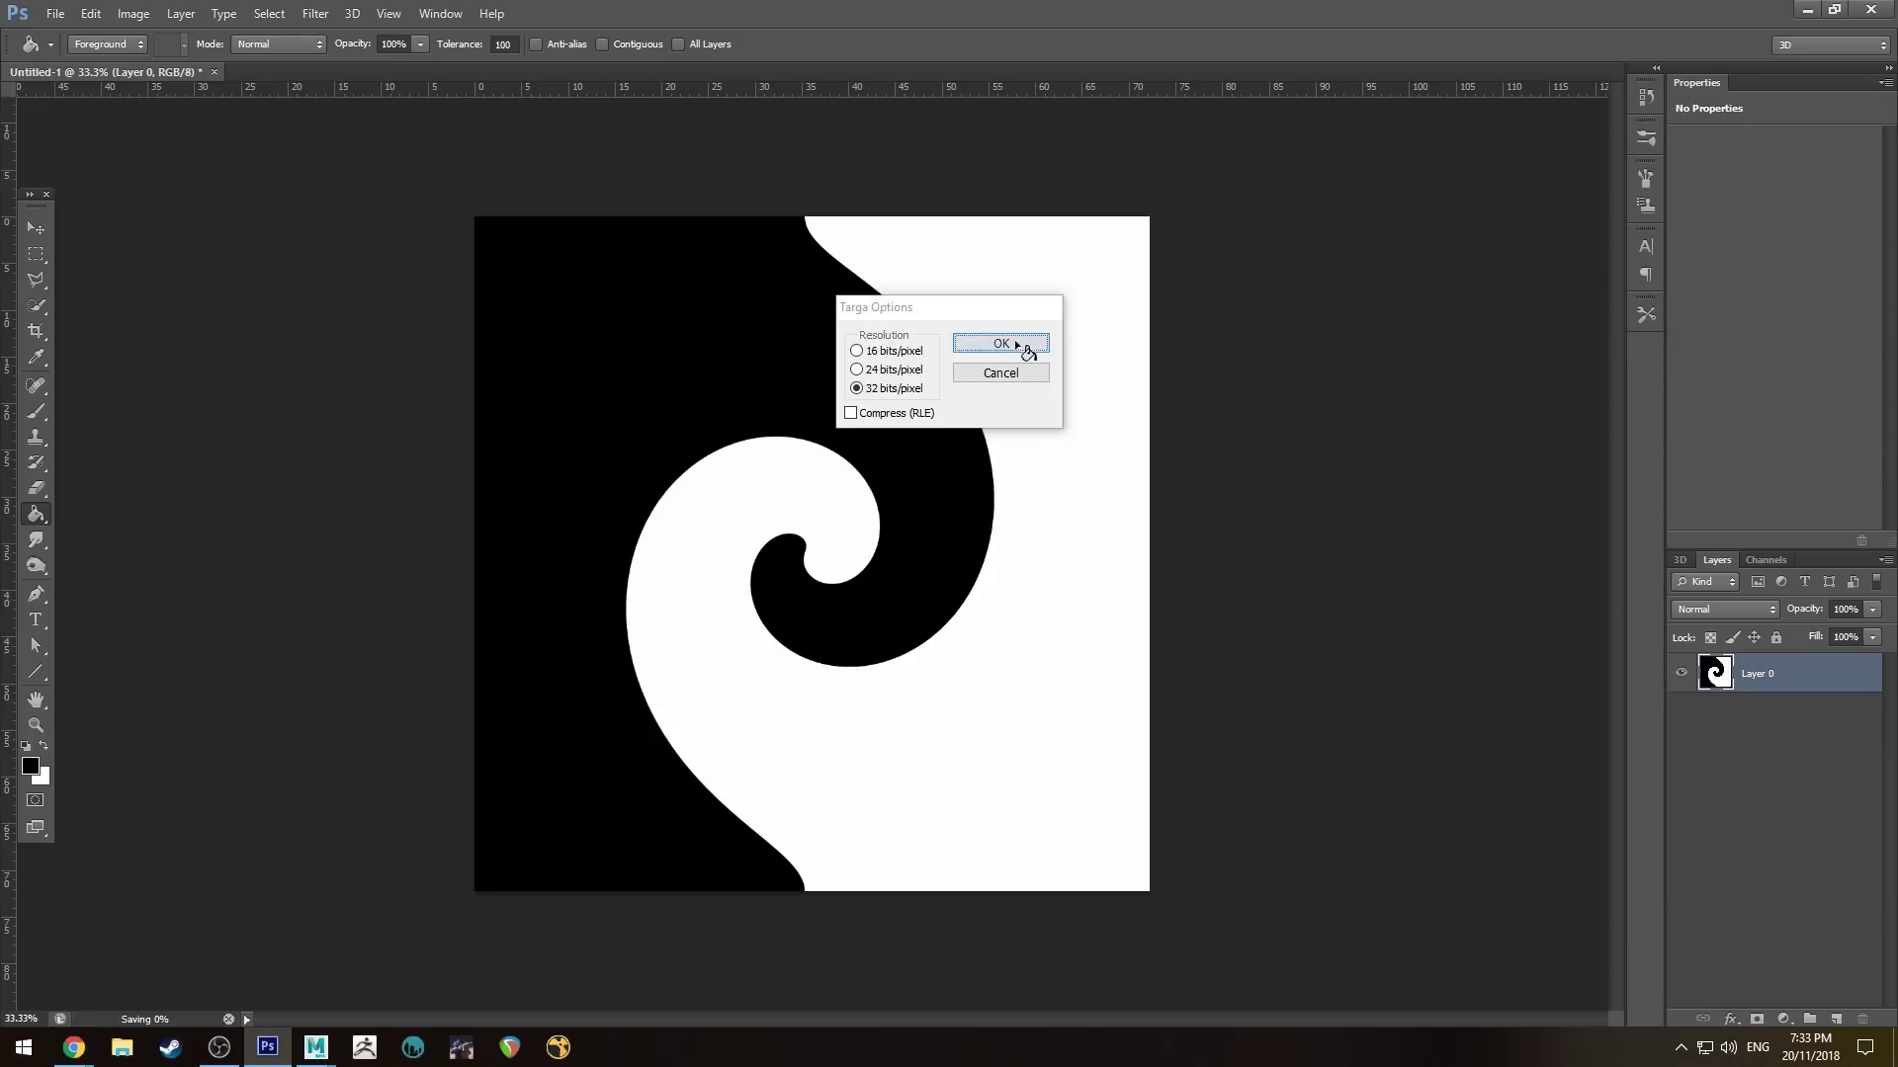
{"action": "left_click", "coordinate": [1001, 343]}
Step: Soften the edge between black and white with a Gaussian Blur of 18.2 pixels radius
{"action": "left_click", "coordinate": [326, 13]}
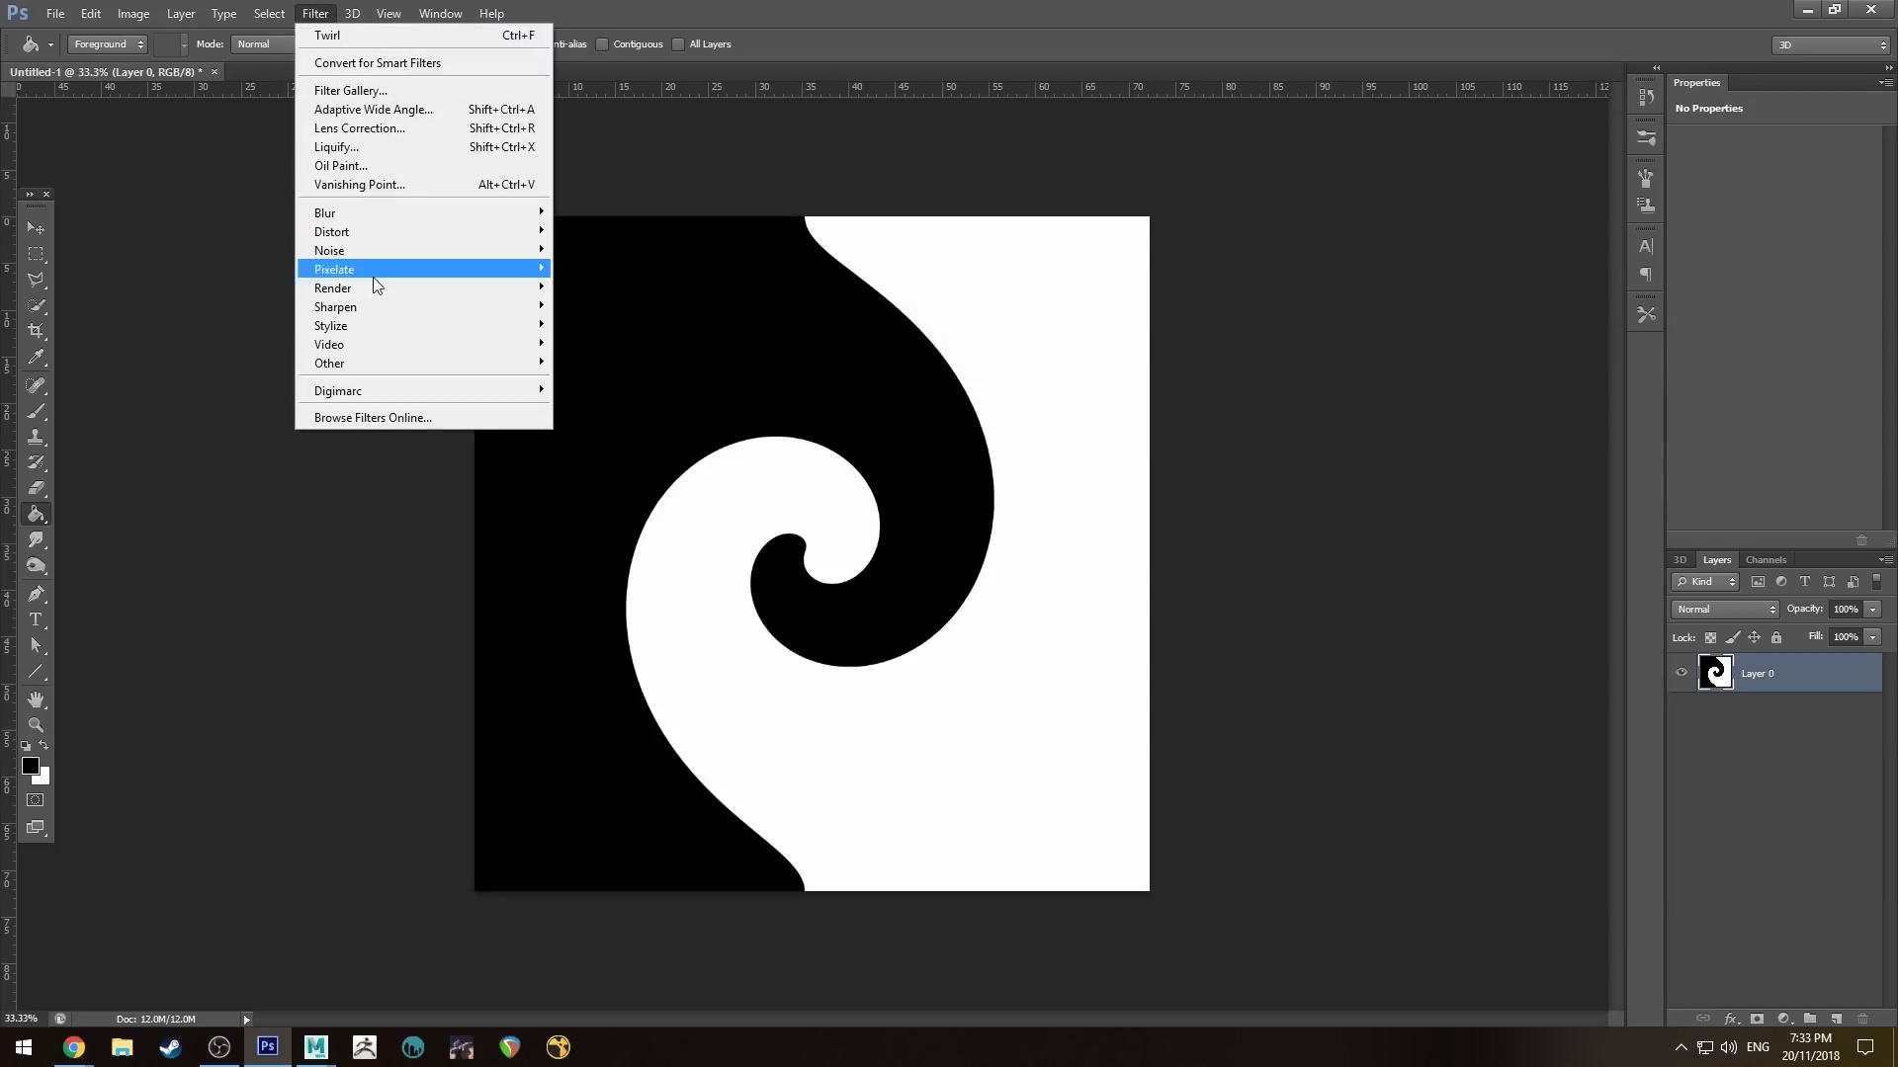
{"action": "mouse_move", "coordinate": [386, 218]}
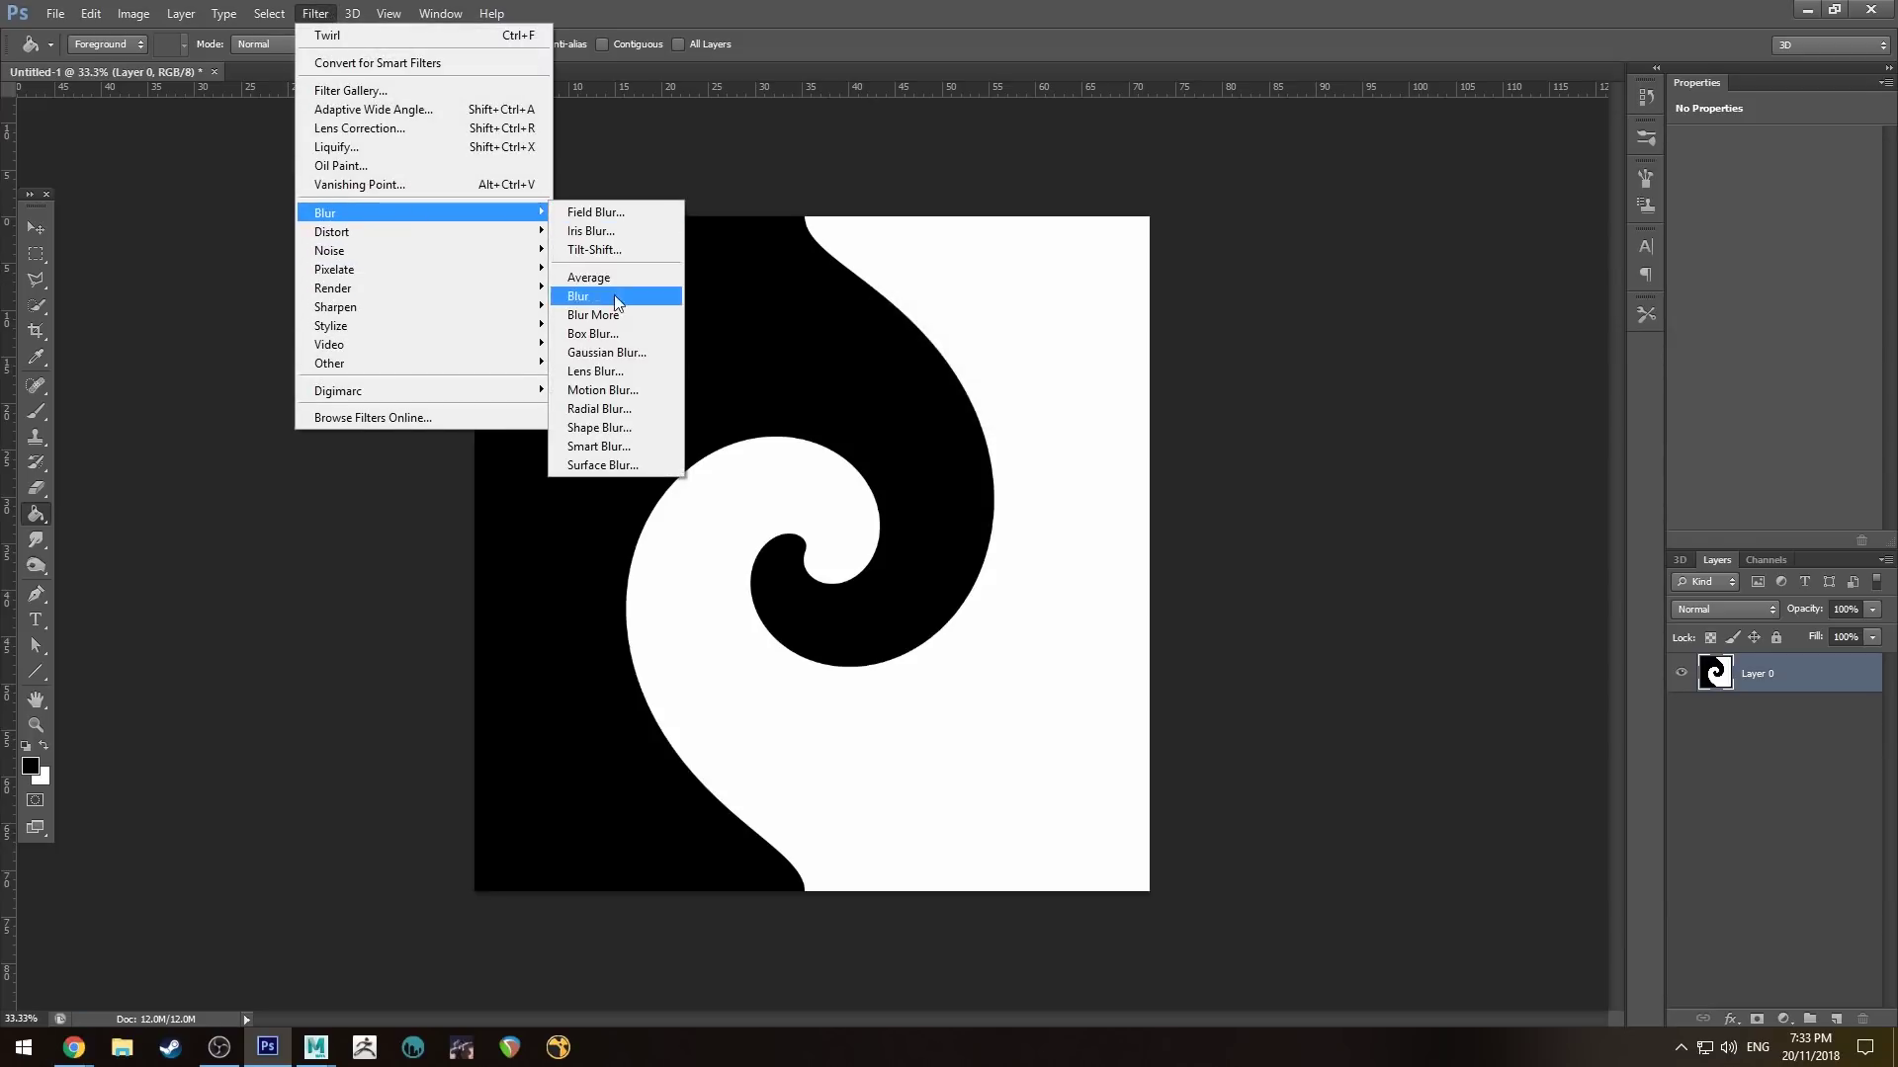
{"action": "left_click", "coordinate": [633, 352]}
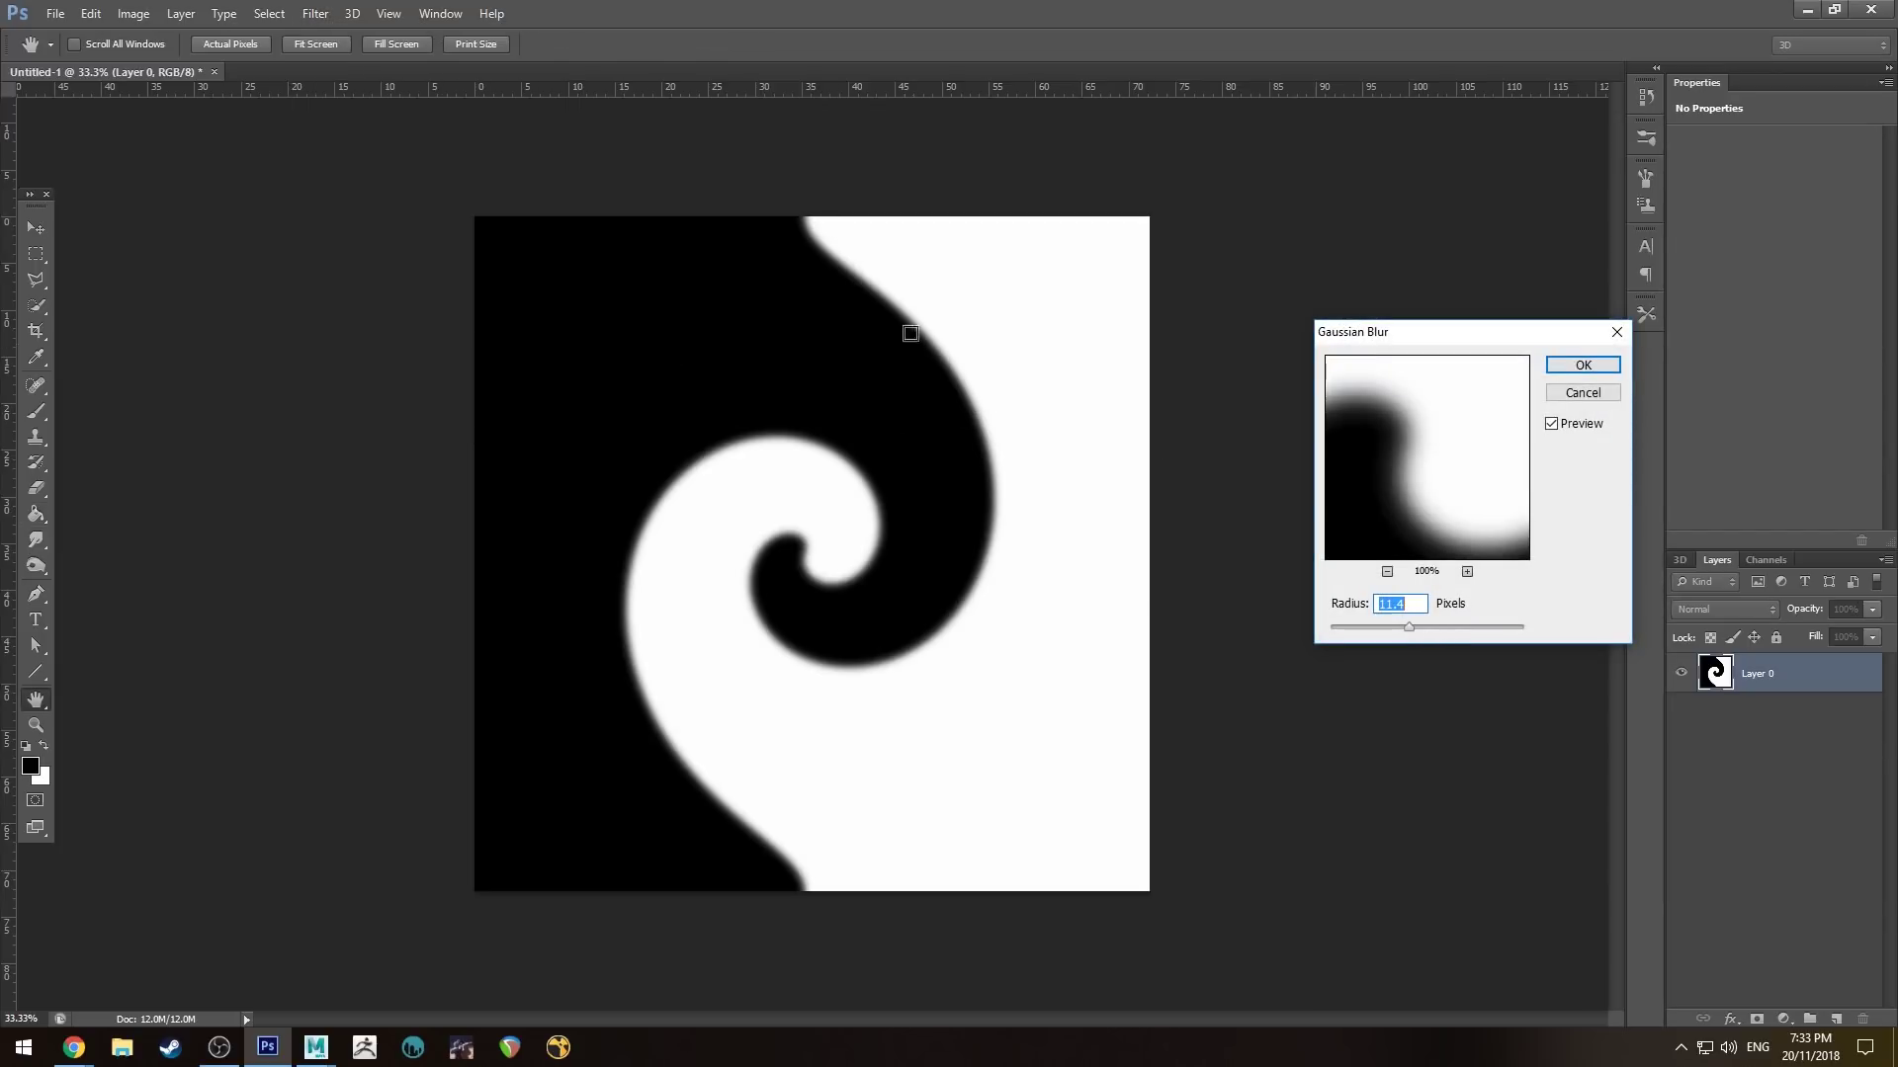
{"action": "left_click_drag", "start_coordinate": [1414, 627], "coordinate": [1417, 626]}
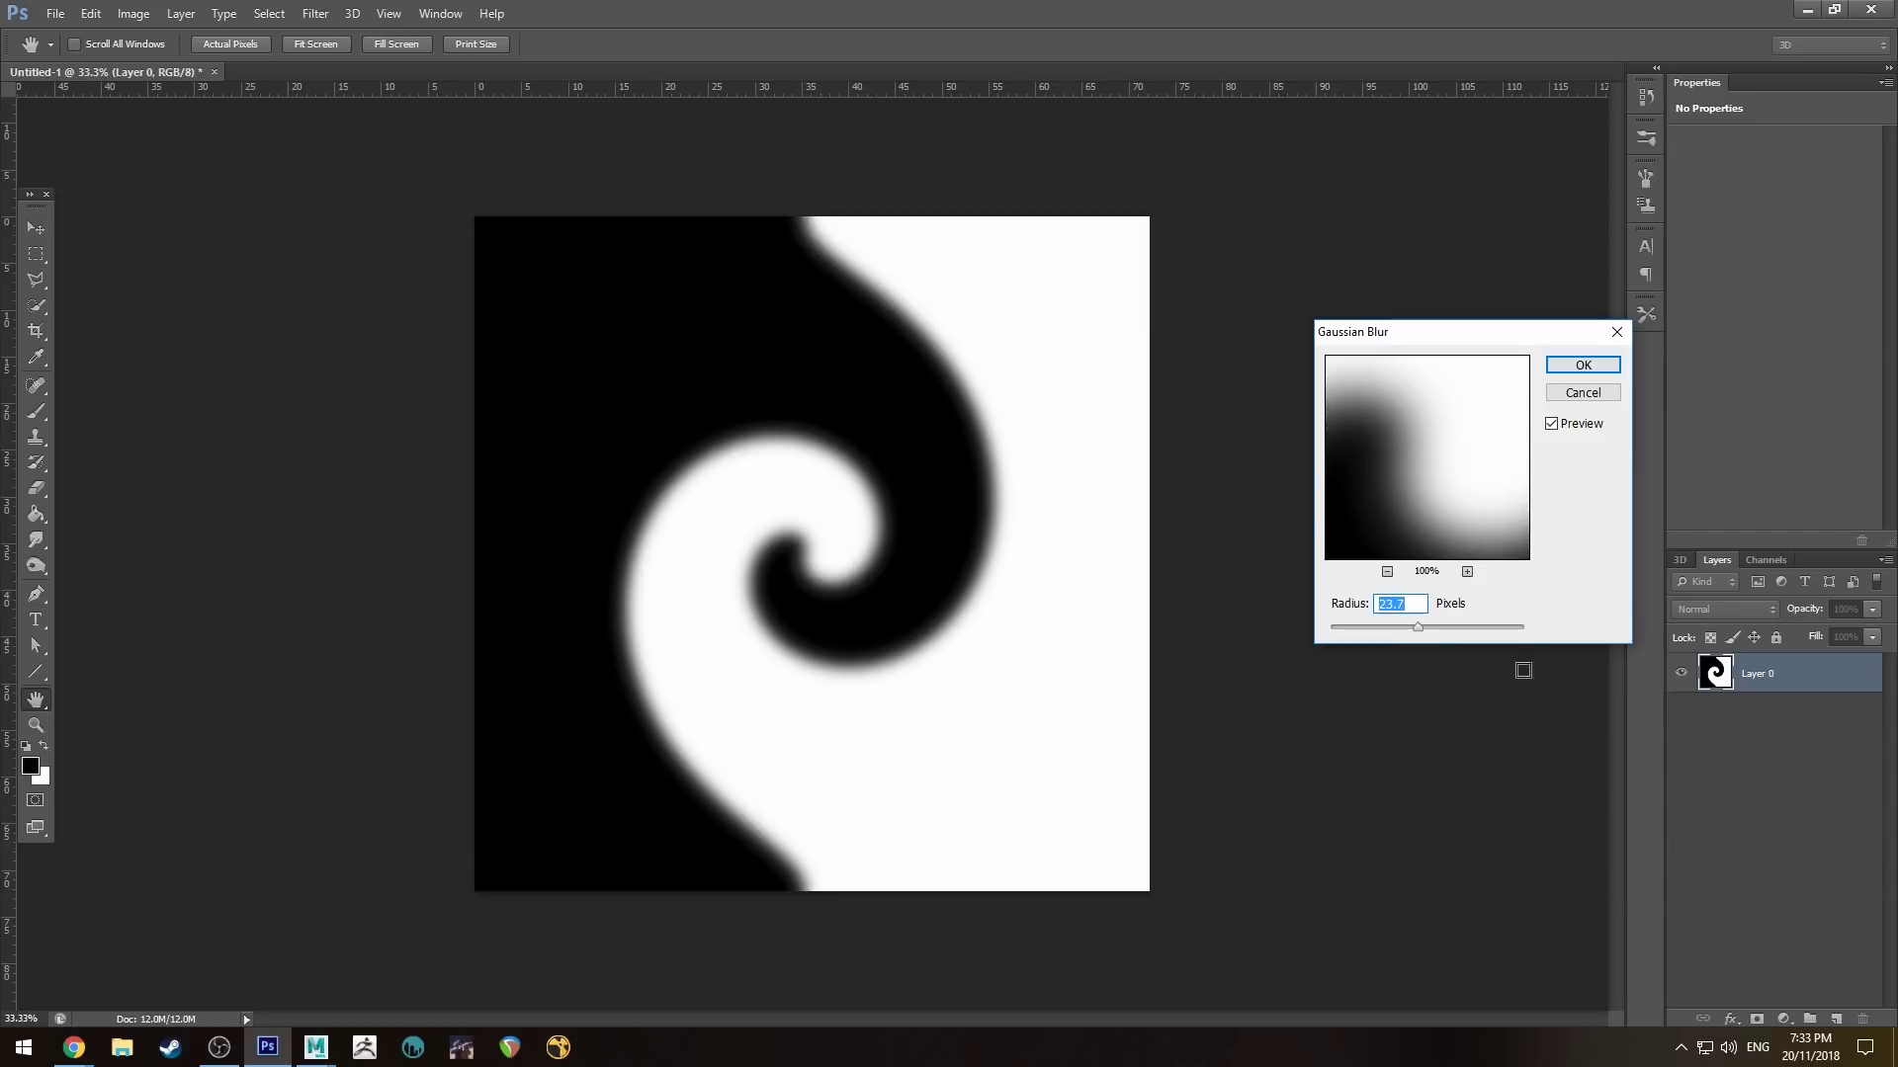
{"action": "left_click_drag", "start_coordinate": [1416, 626], "coordinate": [1414, 625]}
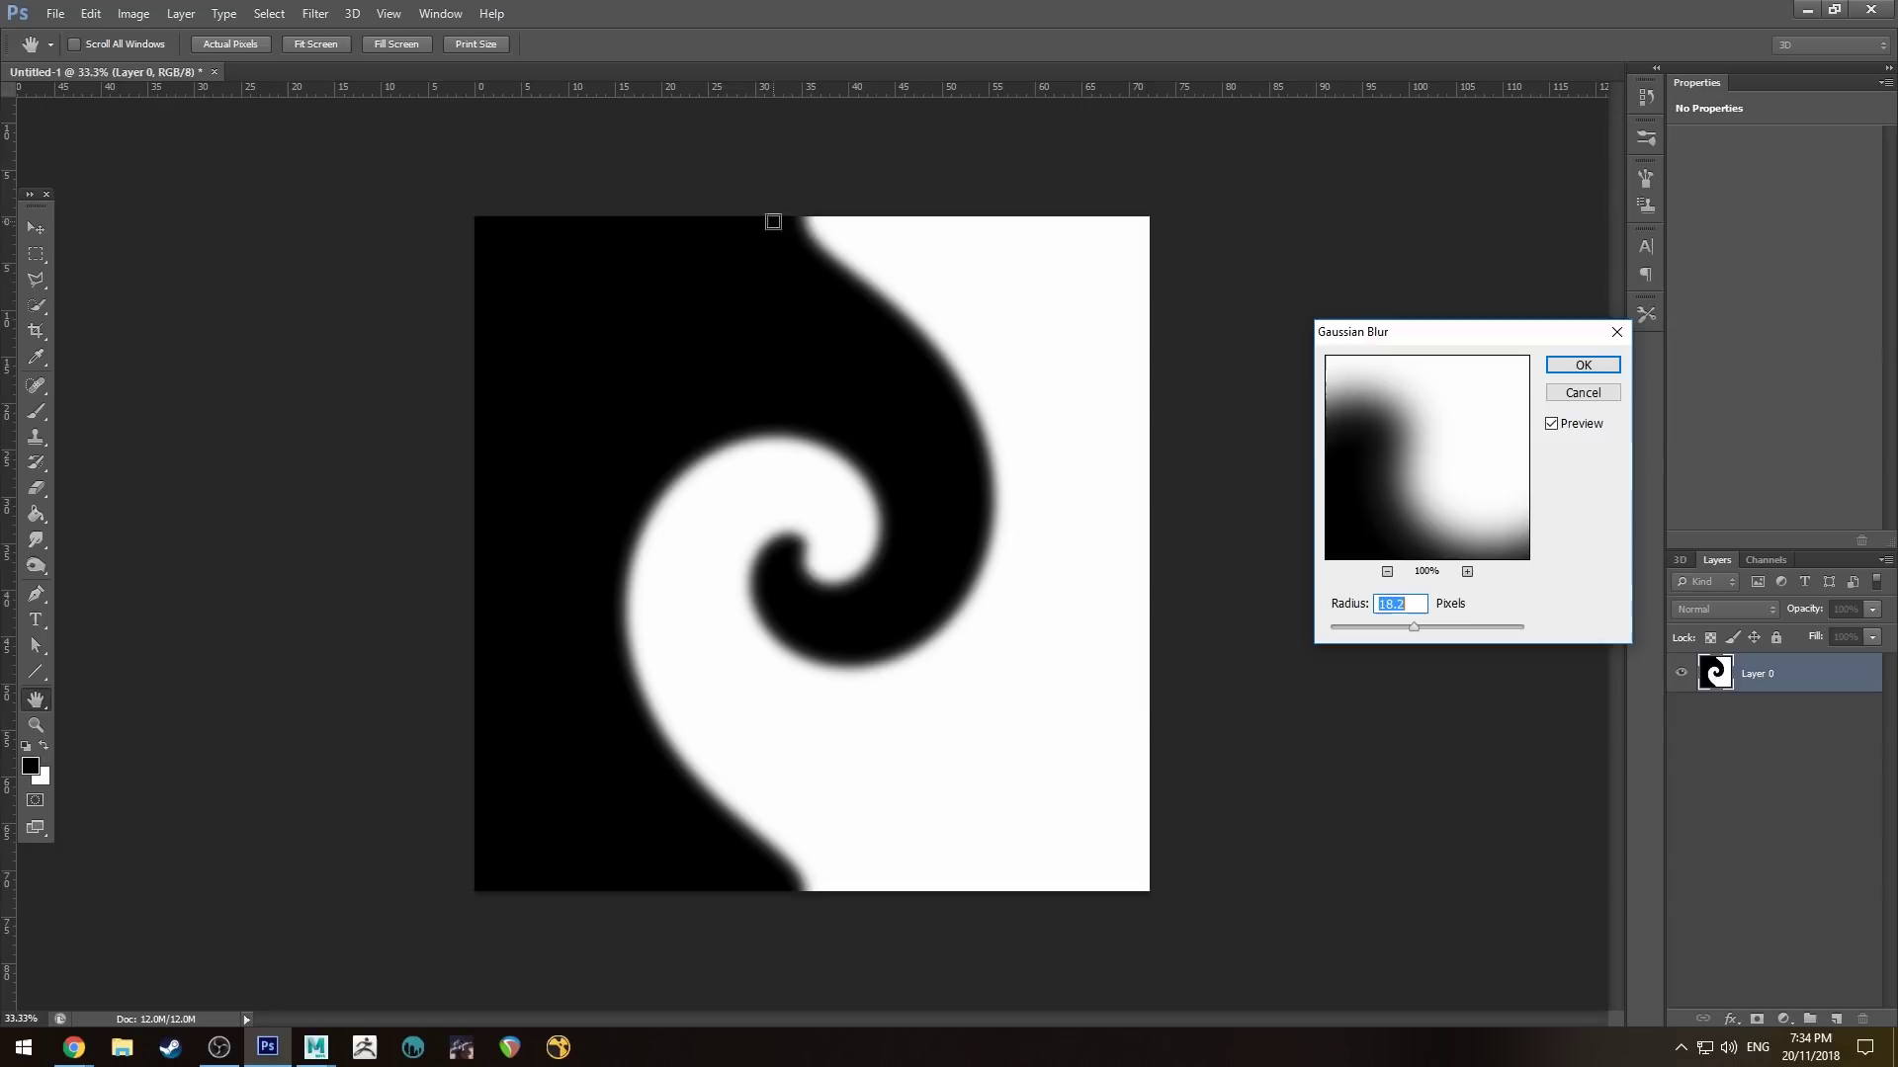
{"action": "left_click", "coordinate": [1601, 362]}
Step: Save the blurred image over the heightmap3 Targa file at 32 bits/pixel
{"action": "key", "text": "g"}
{"action": "key", "text": "ctrl+s"}
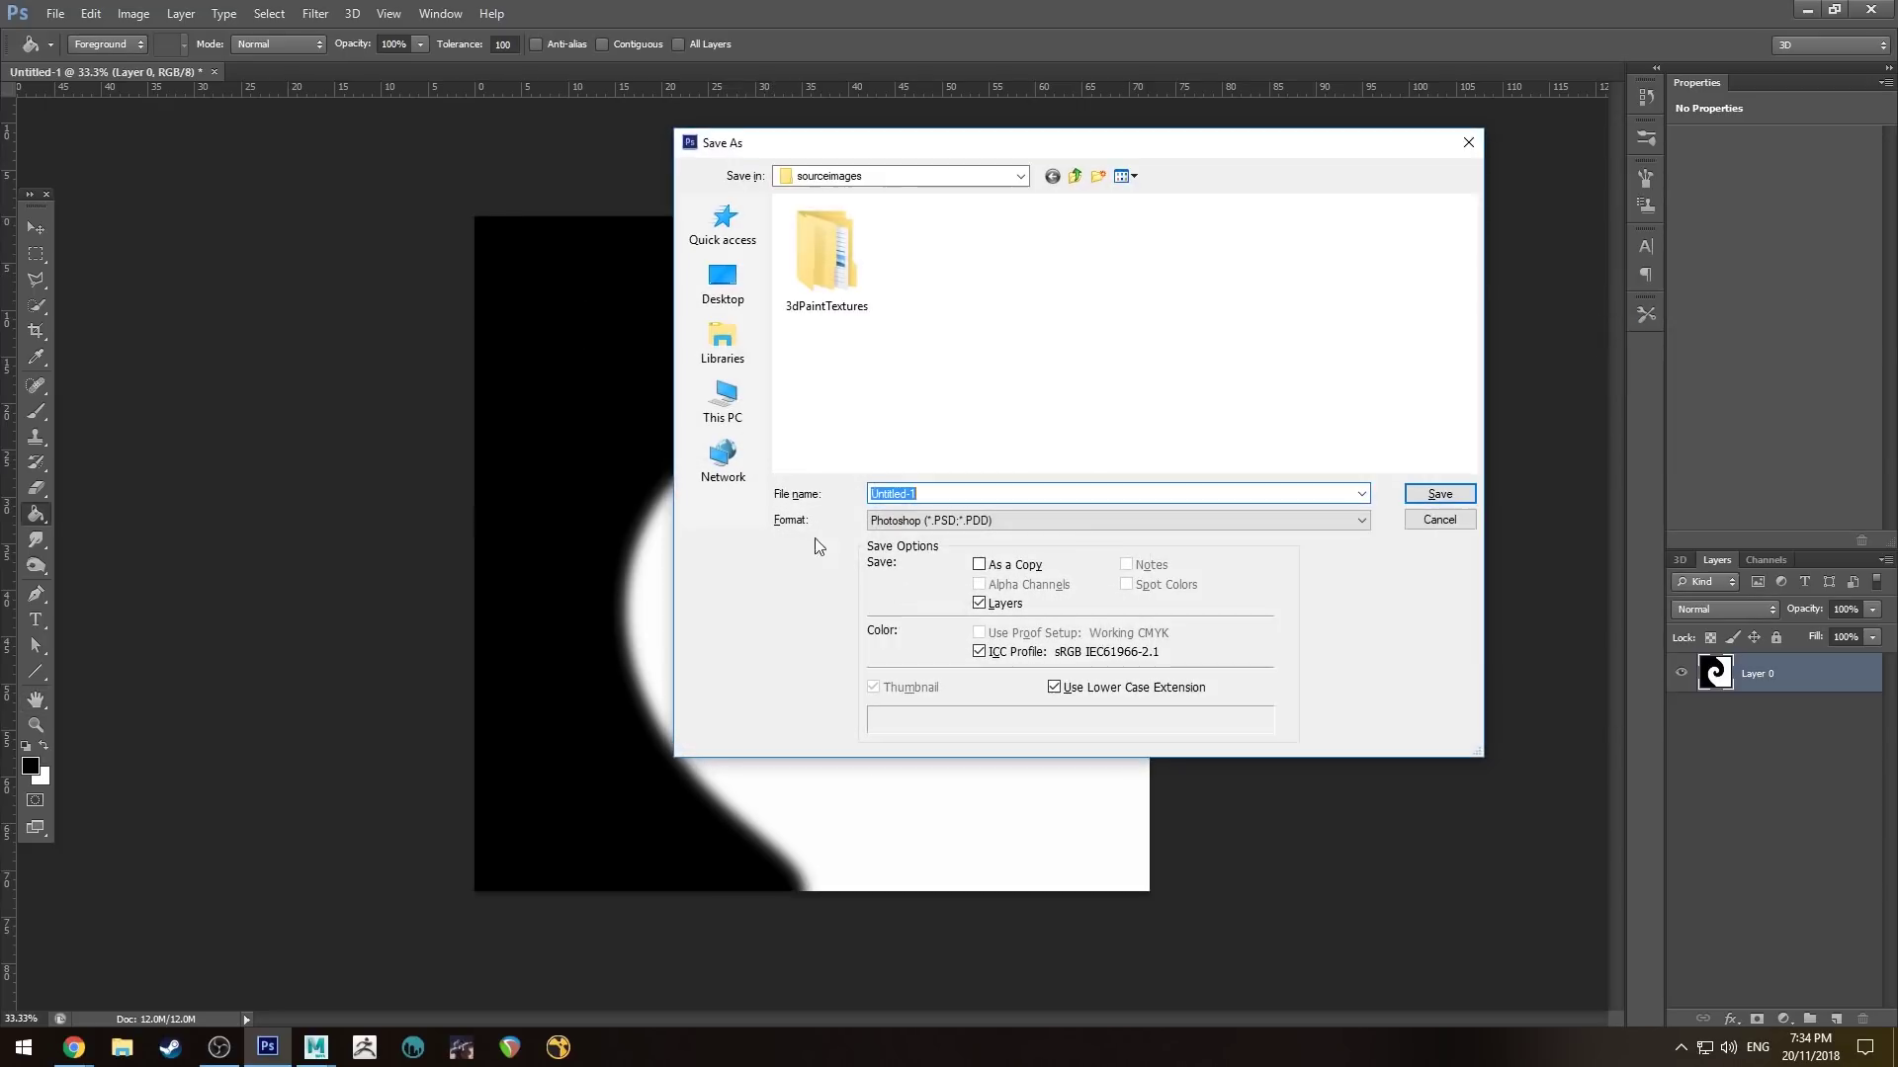
{"action": "left_click", "coordinate": [1123, 521]}
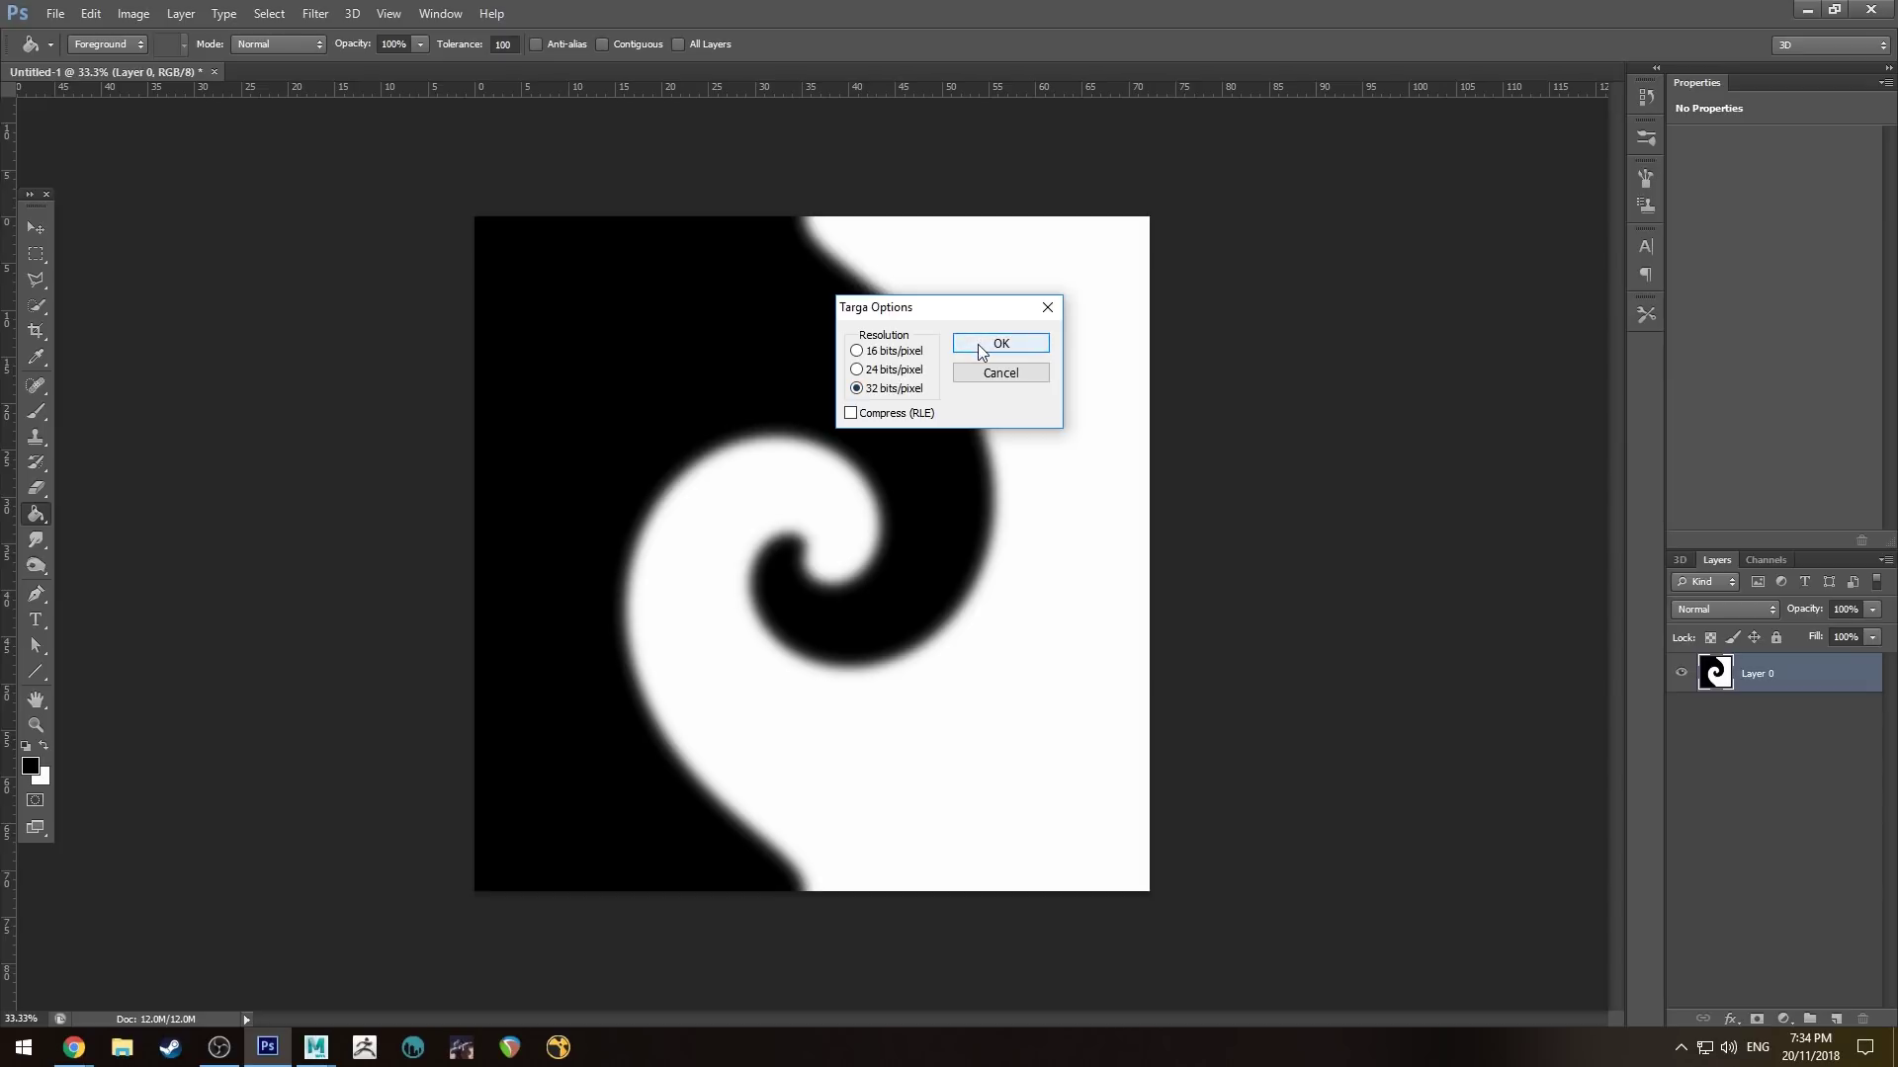
{"action": "left_click", "coordinate": [999, 343]}
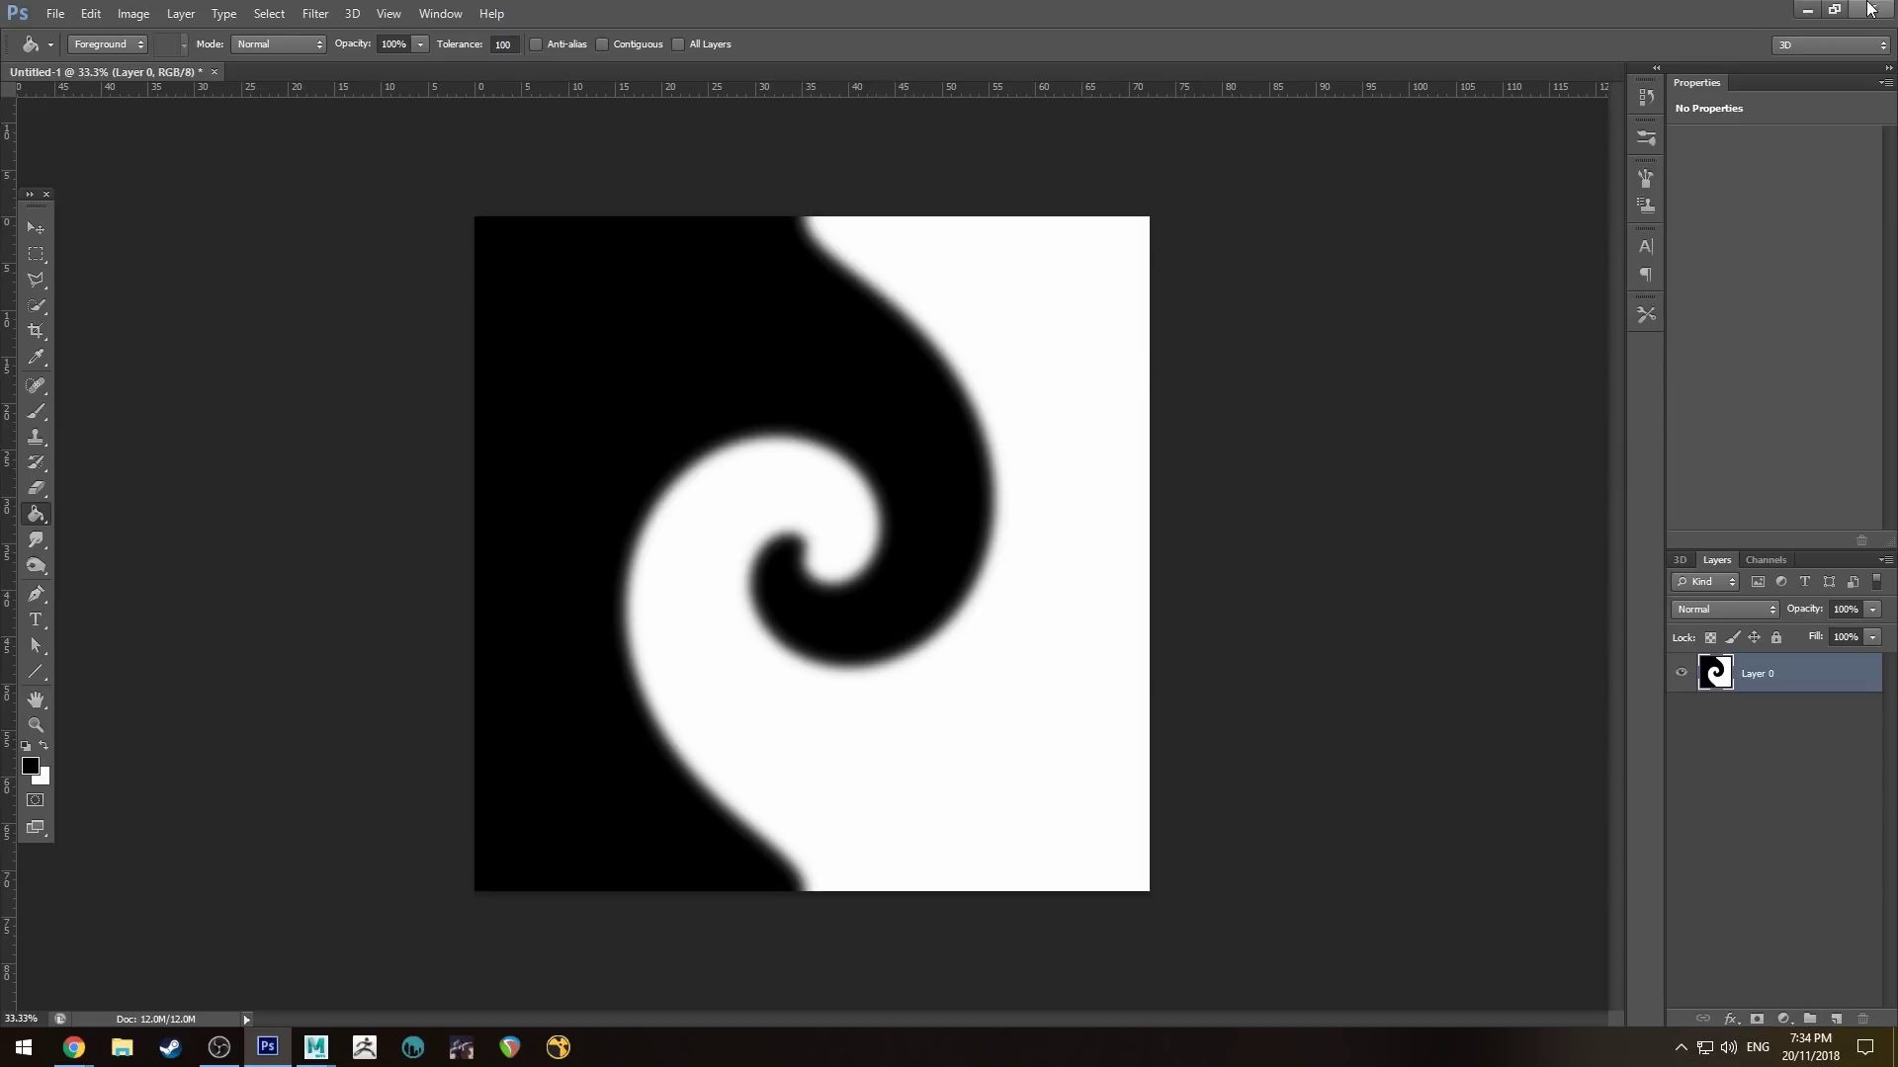
Step: Switch to Maya and load heightmap3.tga as the image of the file1 texture in the Hypershade
{"action": "left_click", "coordinate": [1808, 10]}
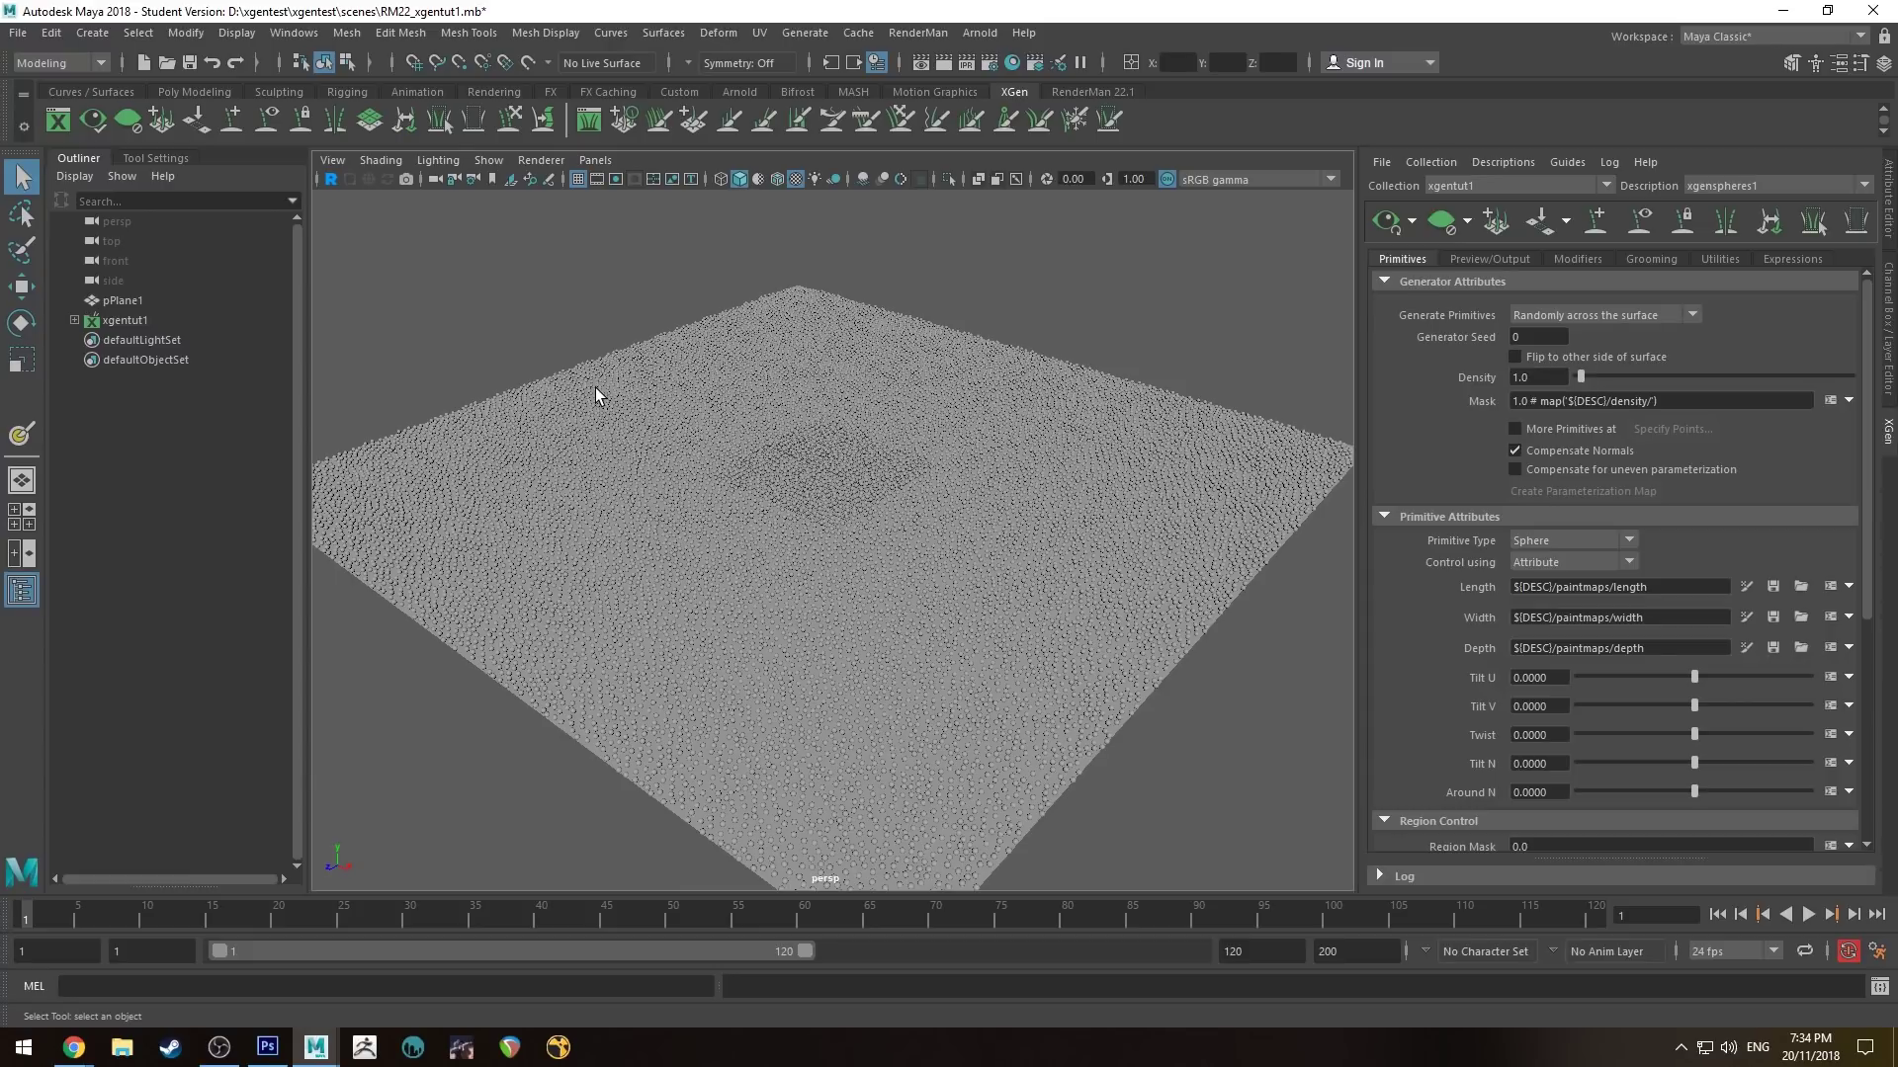
{"action": "scroll", "coordinate": [595, 387], "scroll_direction": "down", "scroll_amount": 2}
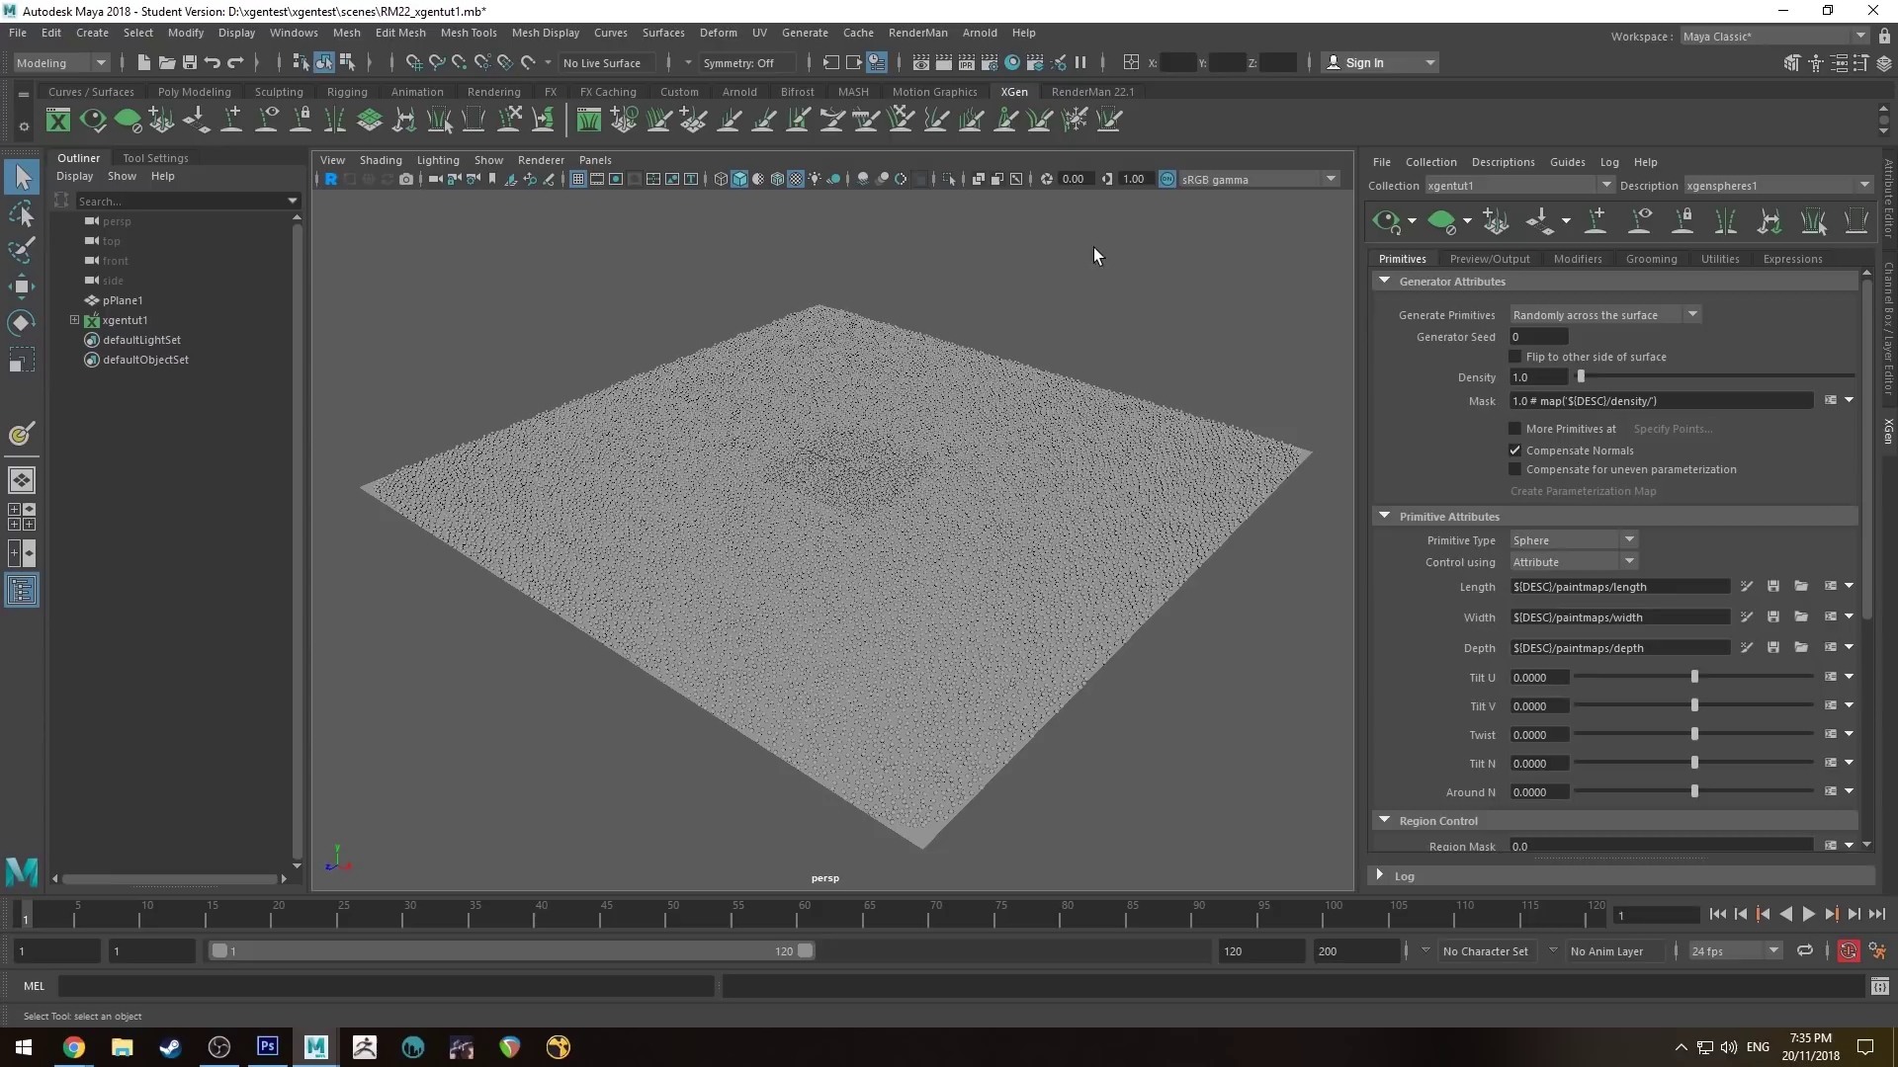
{"action": "left_click", "coordinate": [1013, 63]}
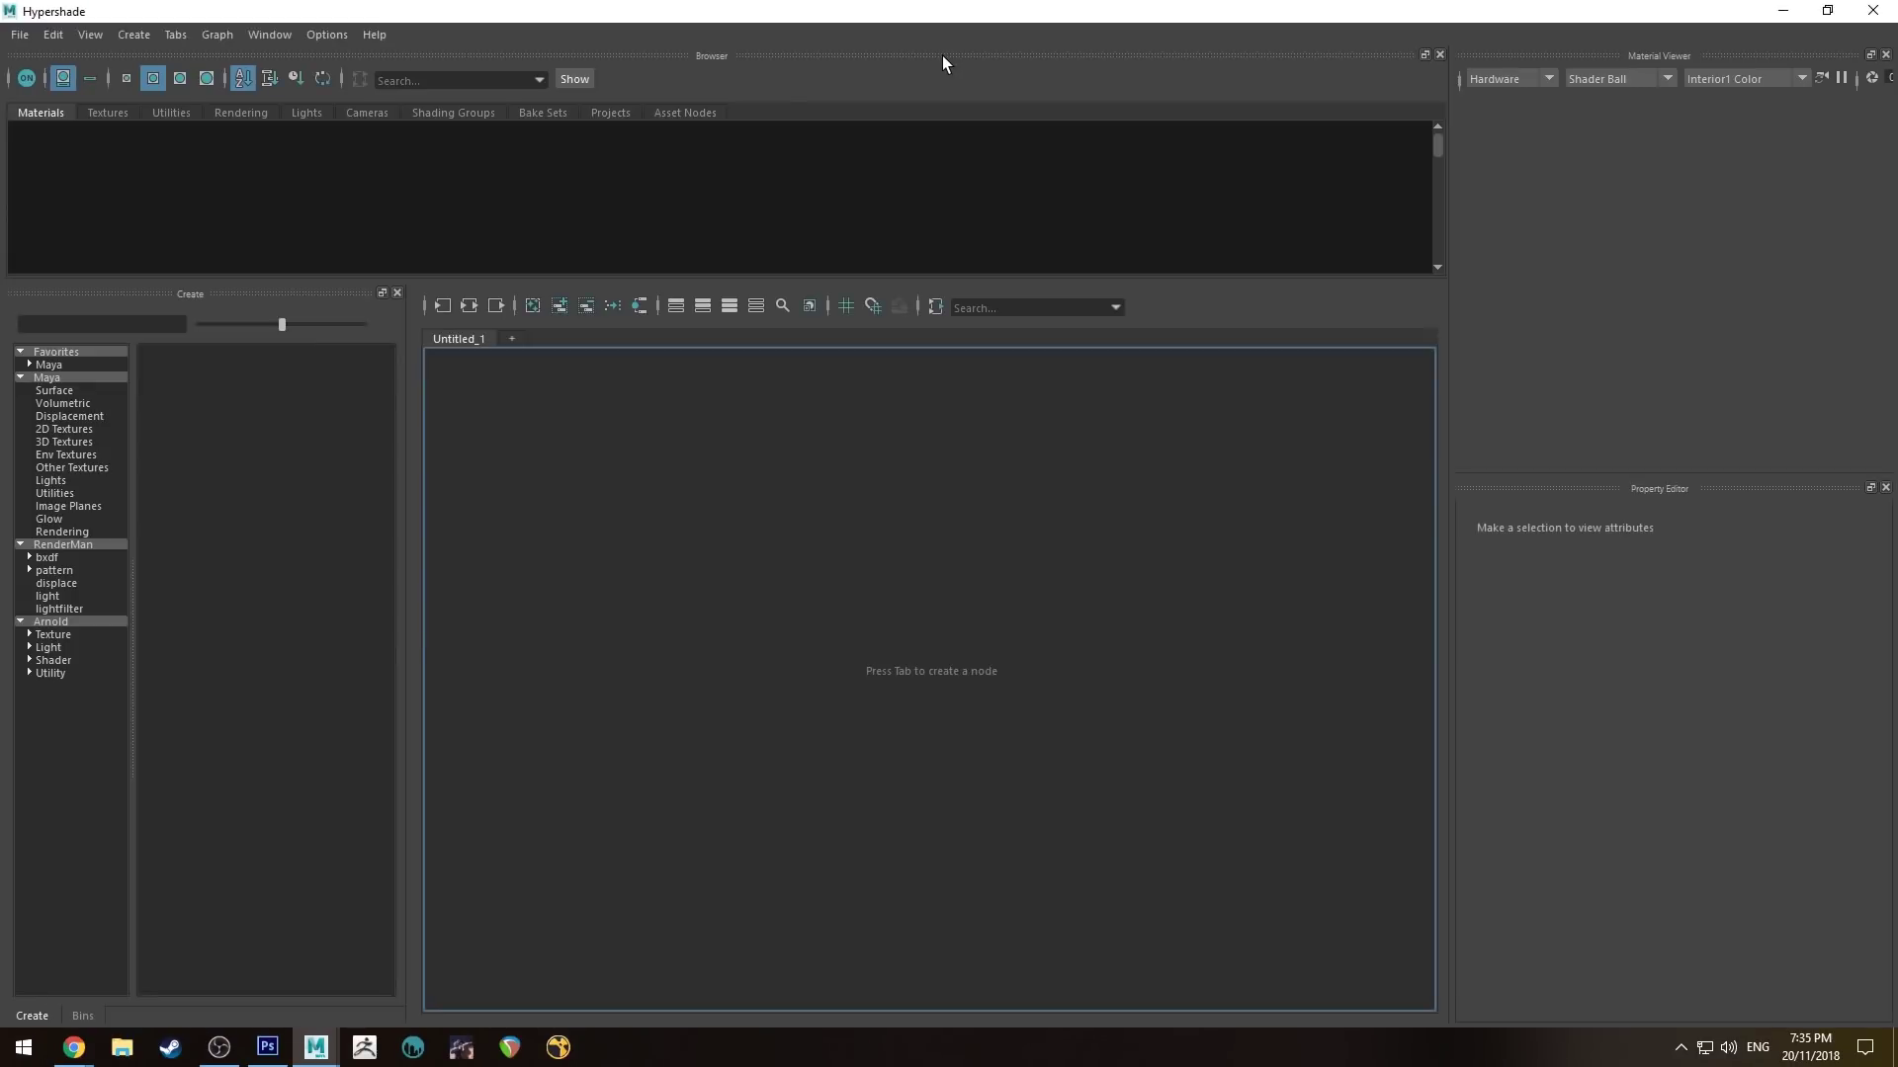
{"action": "left_click", "coordinate": [130, 112]}
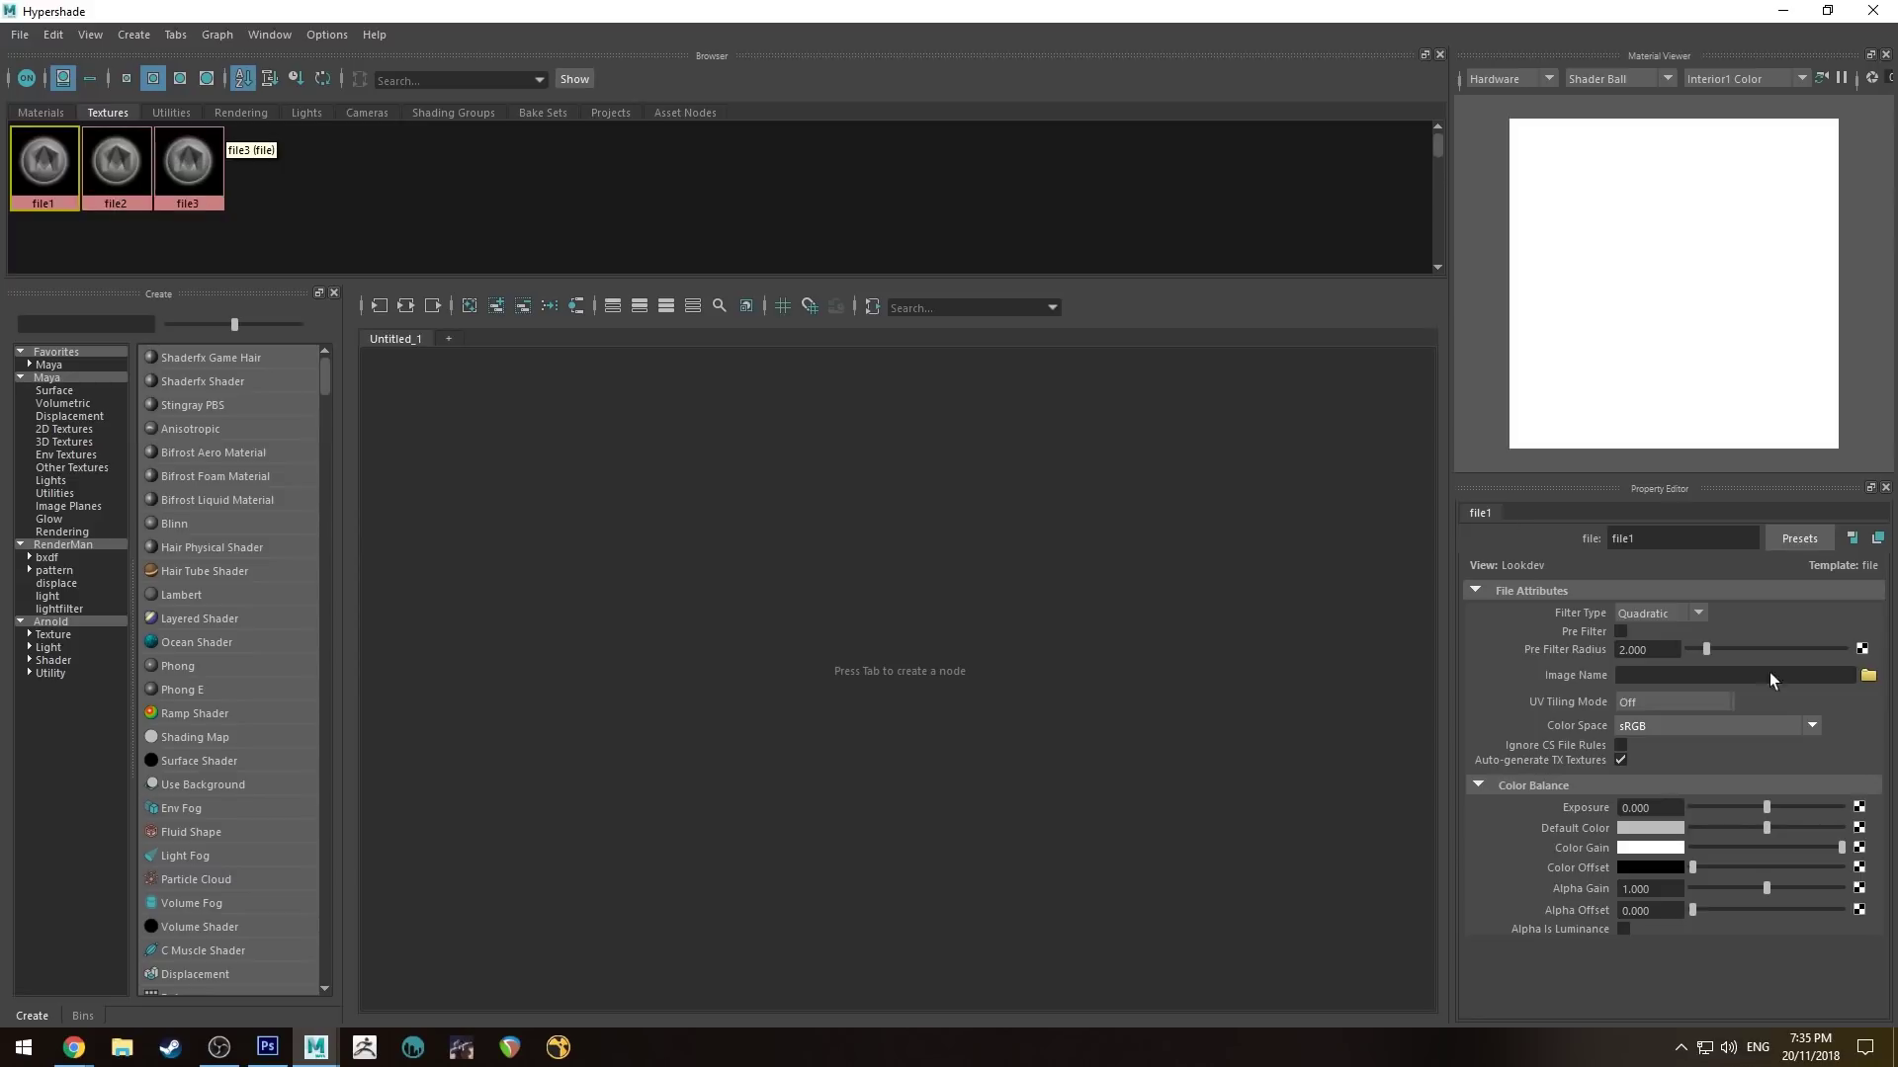
{"action": "left_click", "coordinate": [1868, 676]}
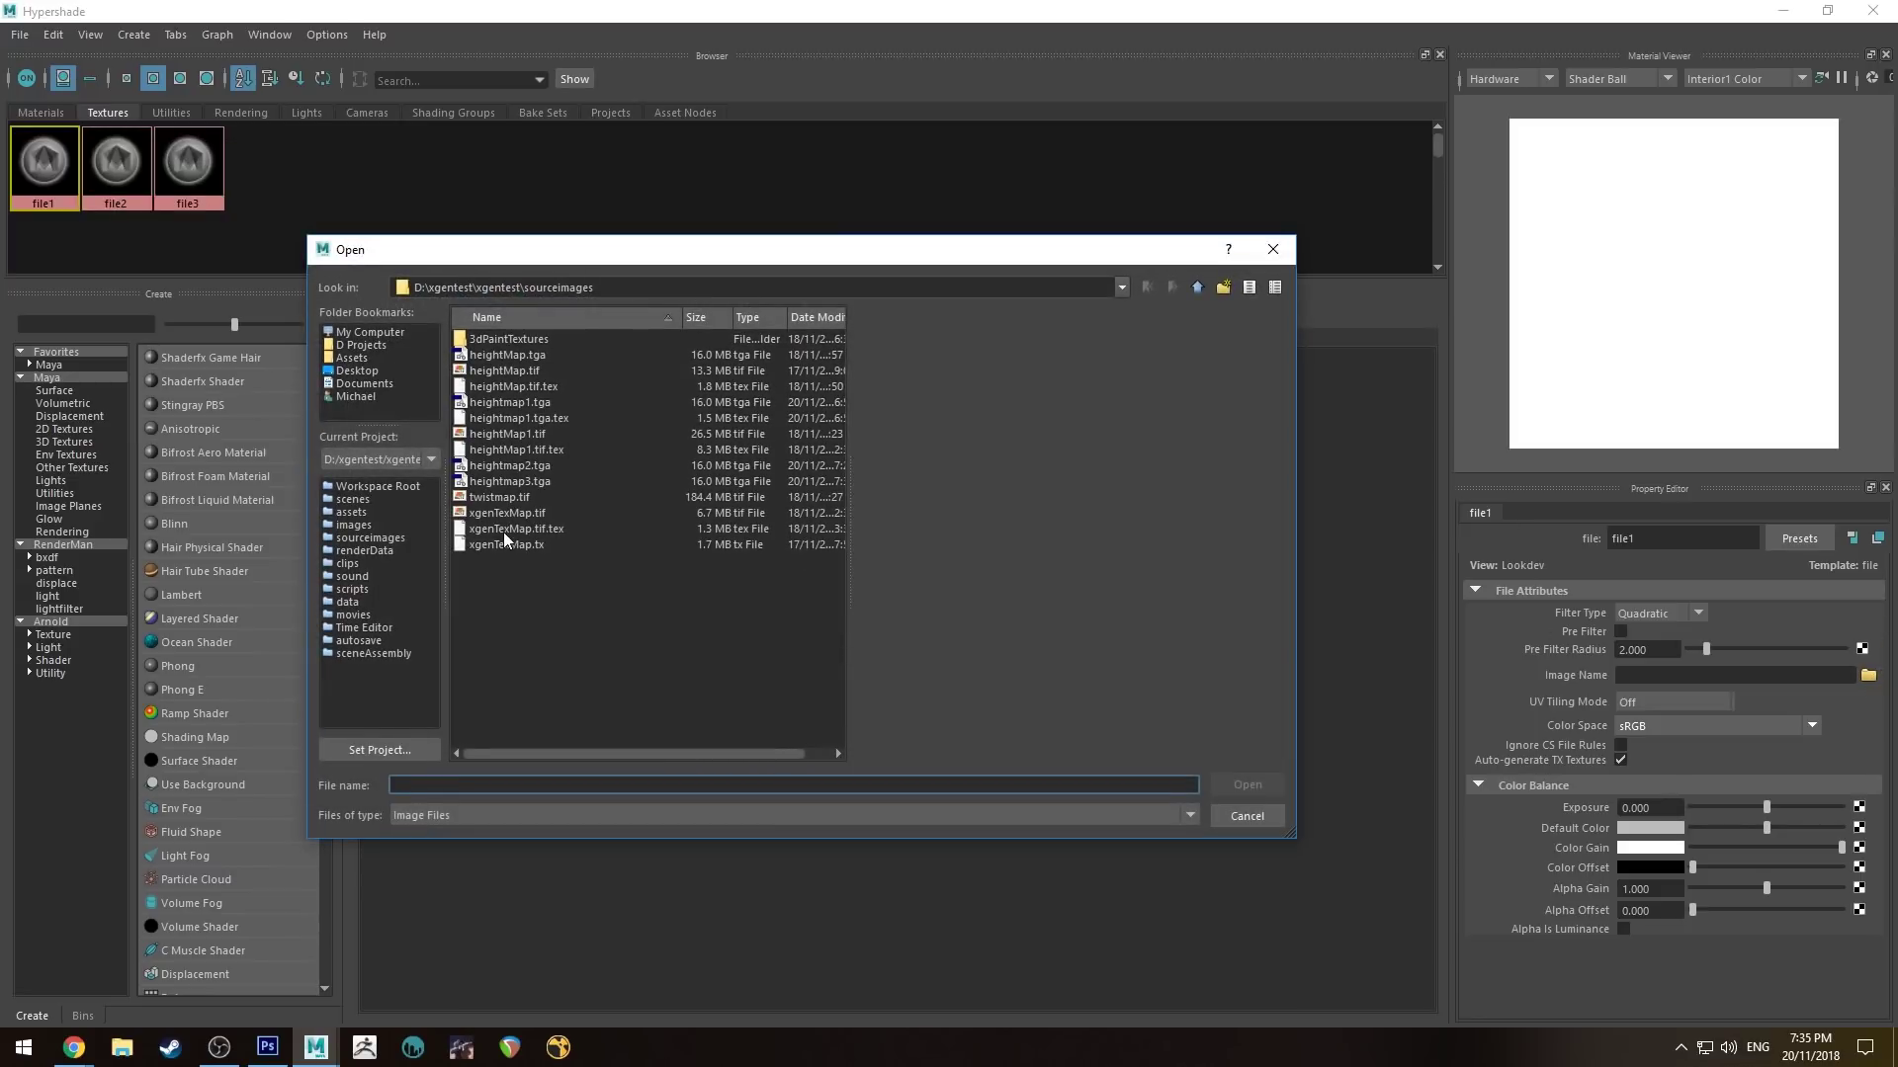
{"action": "left_click", "coordinate": [508, 484]}
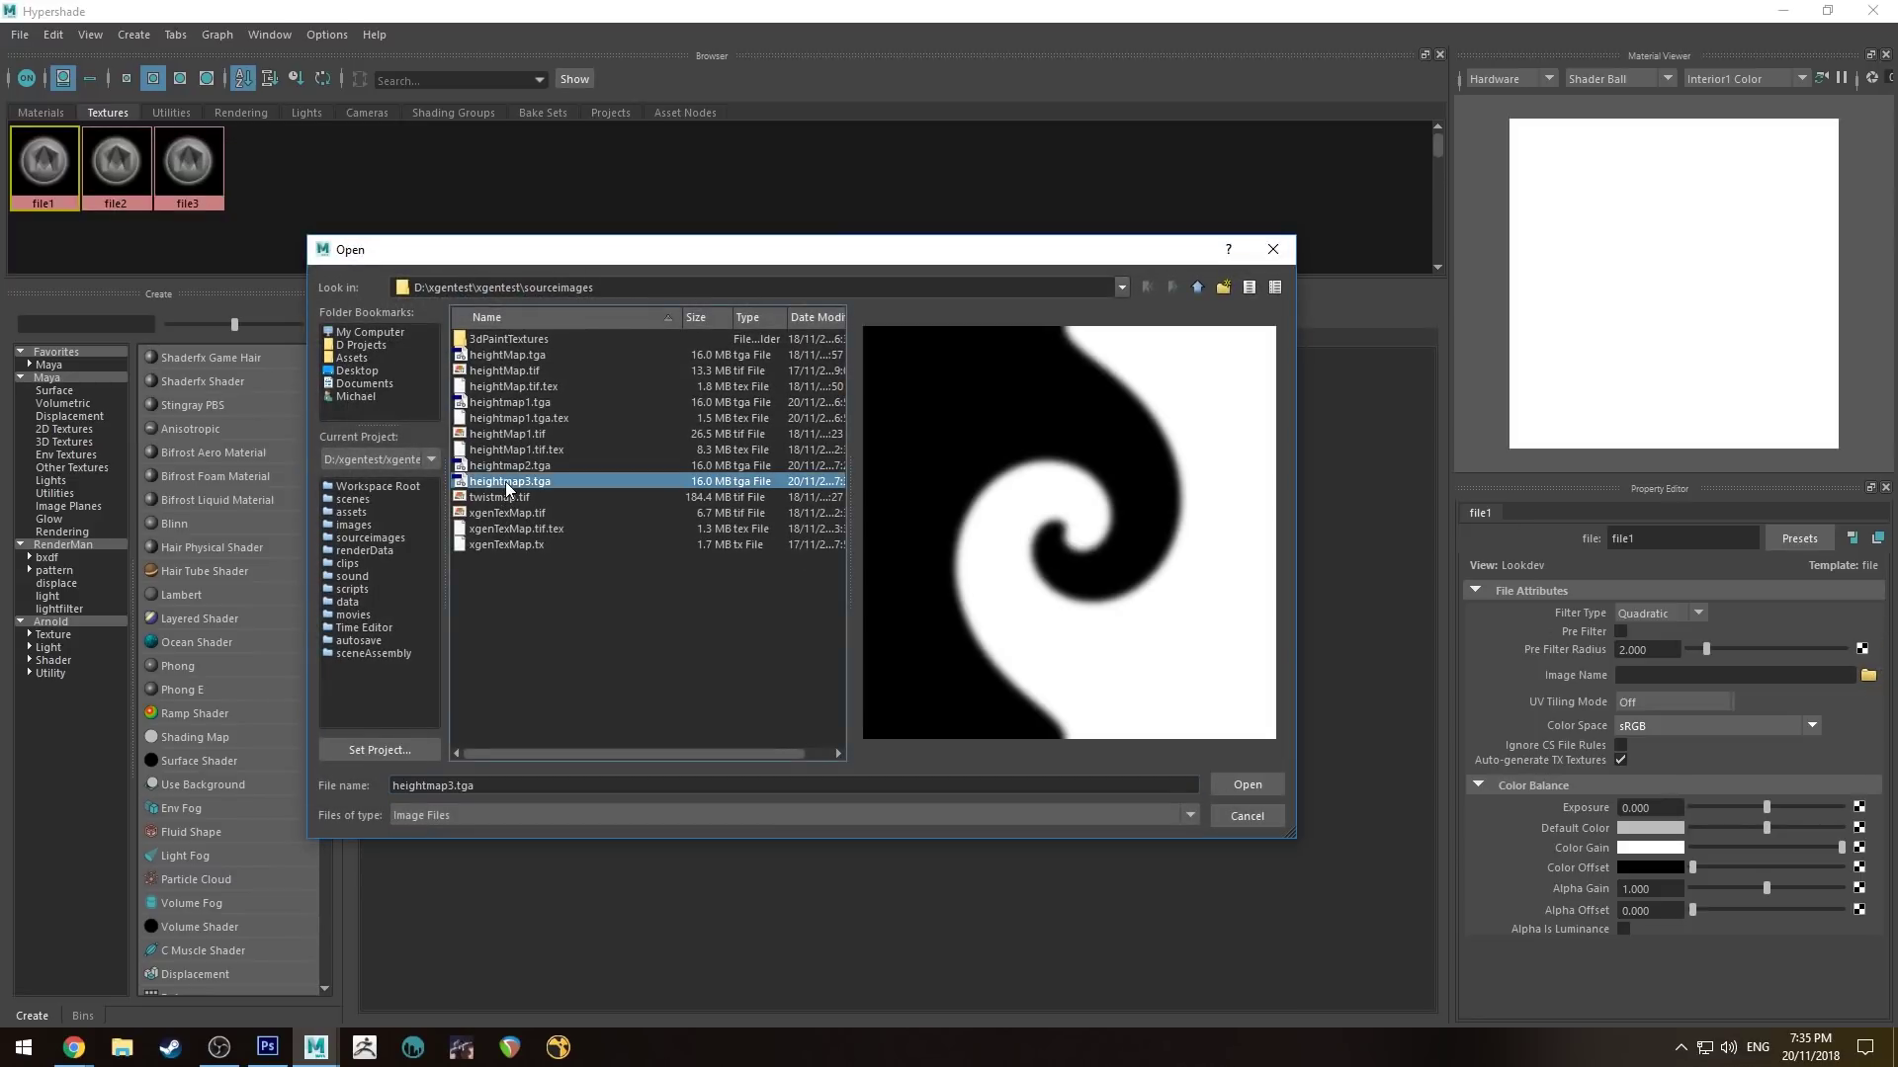
{"action": "left_click", "coordinate": [1279, 791]}
Step: Load heightmap3.tga into the file2 and file3 textures as well and close the Hypershade
{"action": "left_click", "coordinate": [127, 175]}
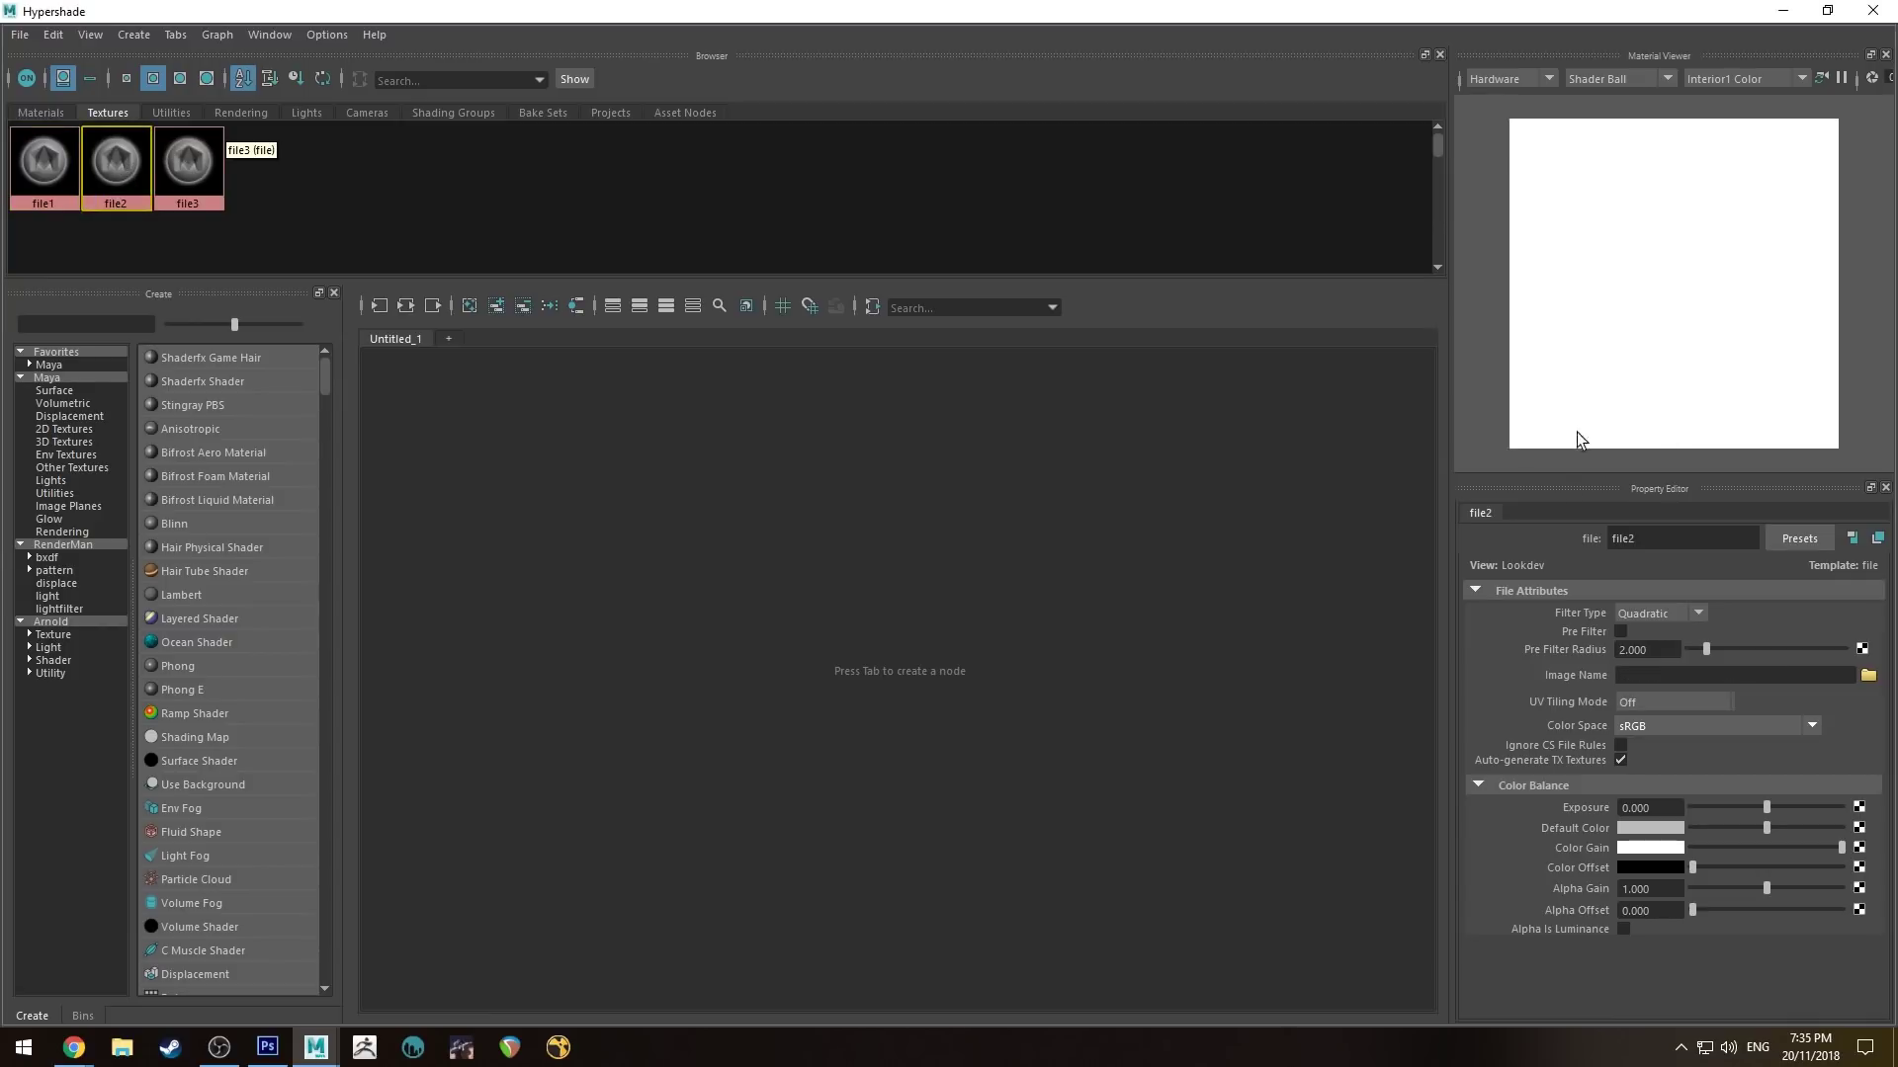
{"action": "left_click", "coordinate": [1868, 675]}
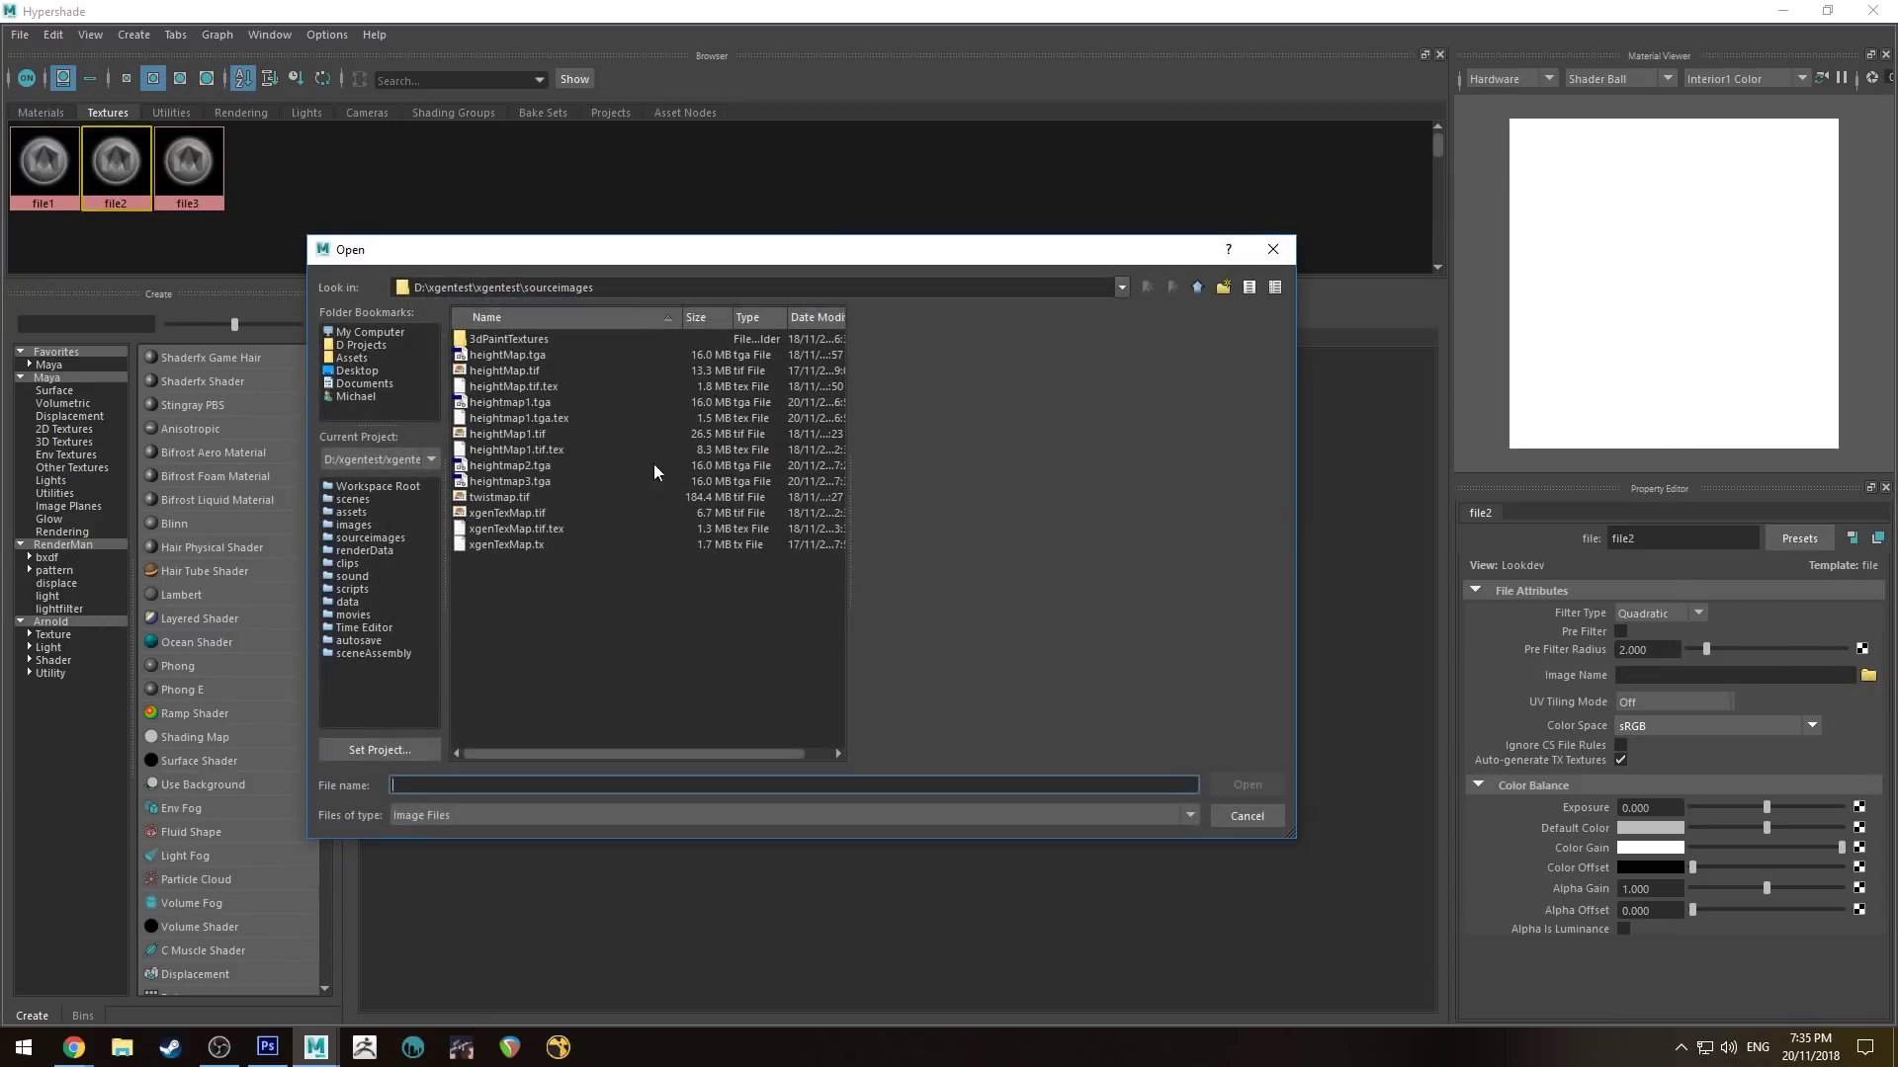
{"action": "left_click", "coordinate": [534, 485]}
{"action": "left_click", "coordinate": [1260, 789]}
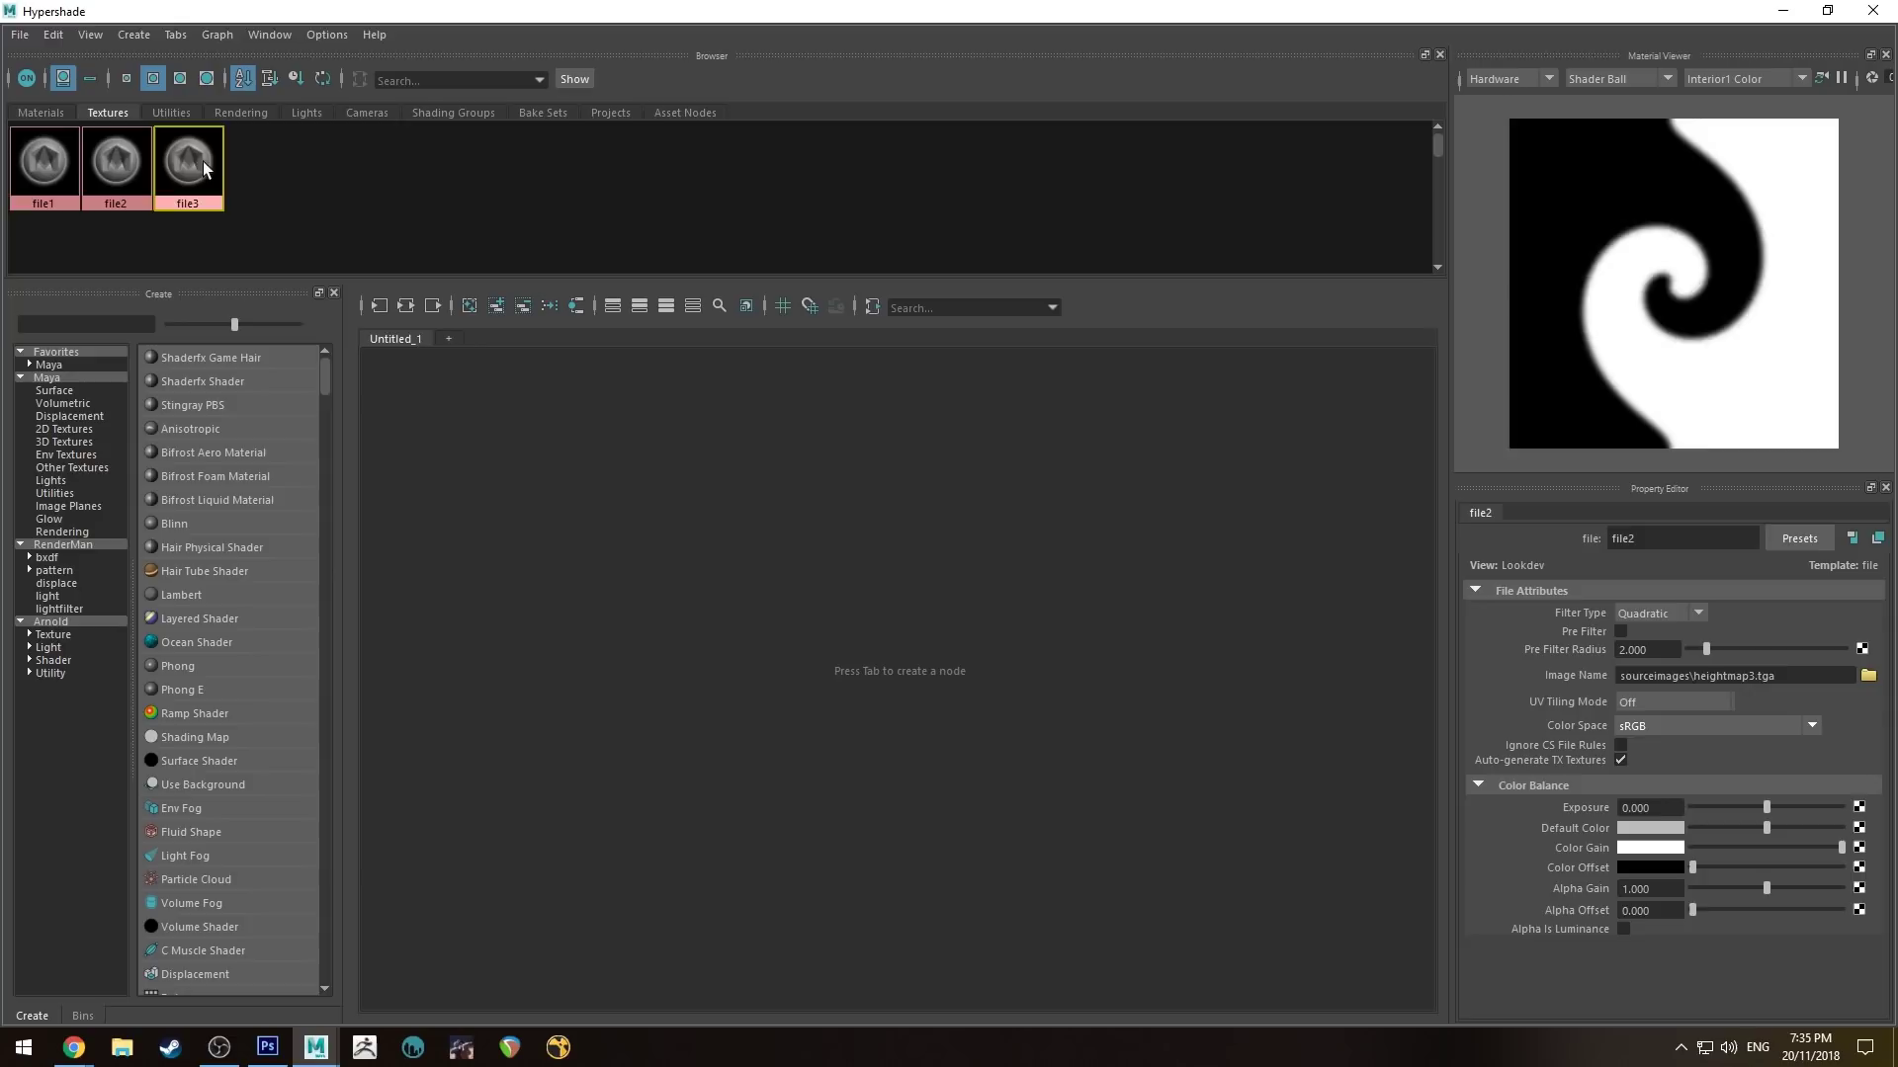
{"action": "left_click", "coordinate": [1868, 675]}
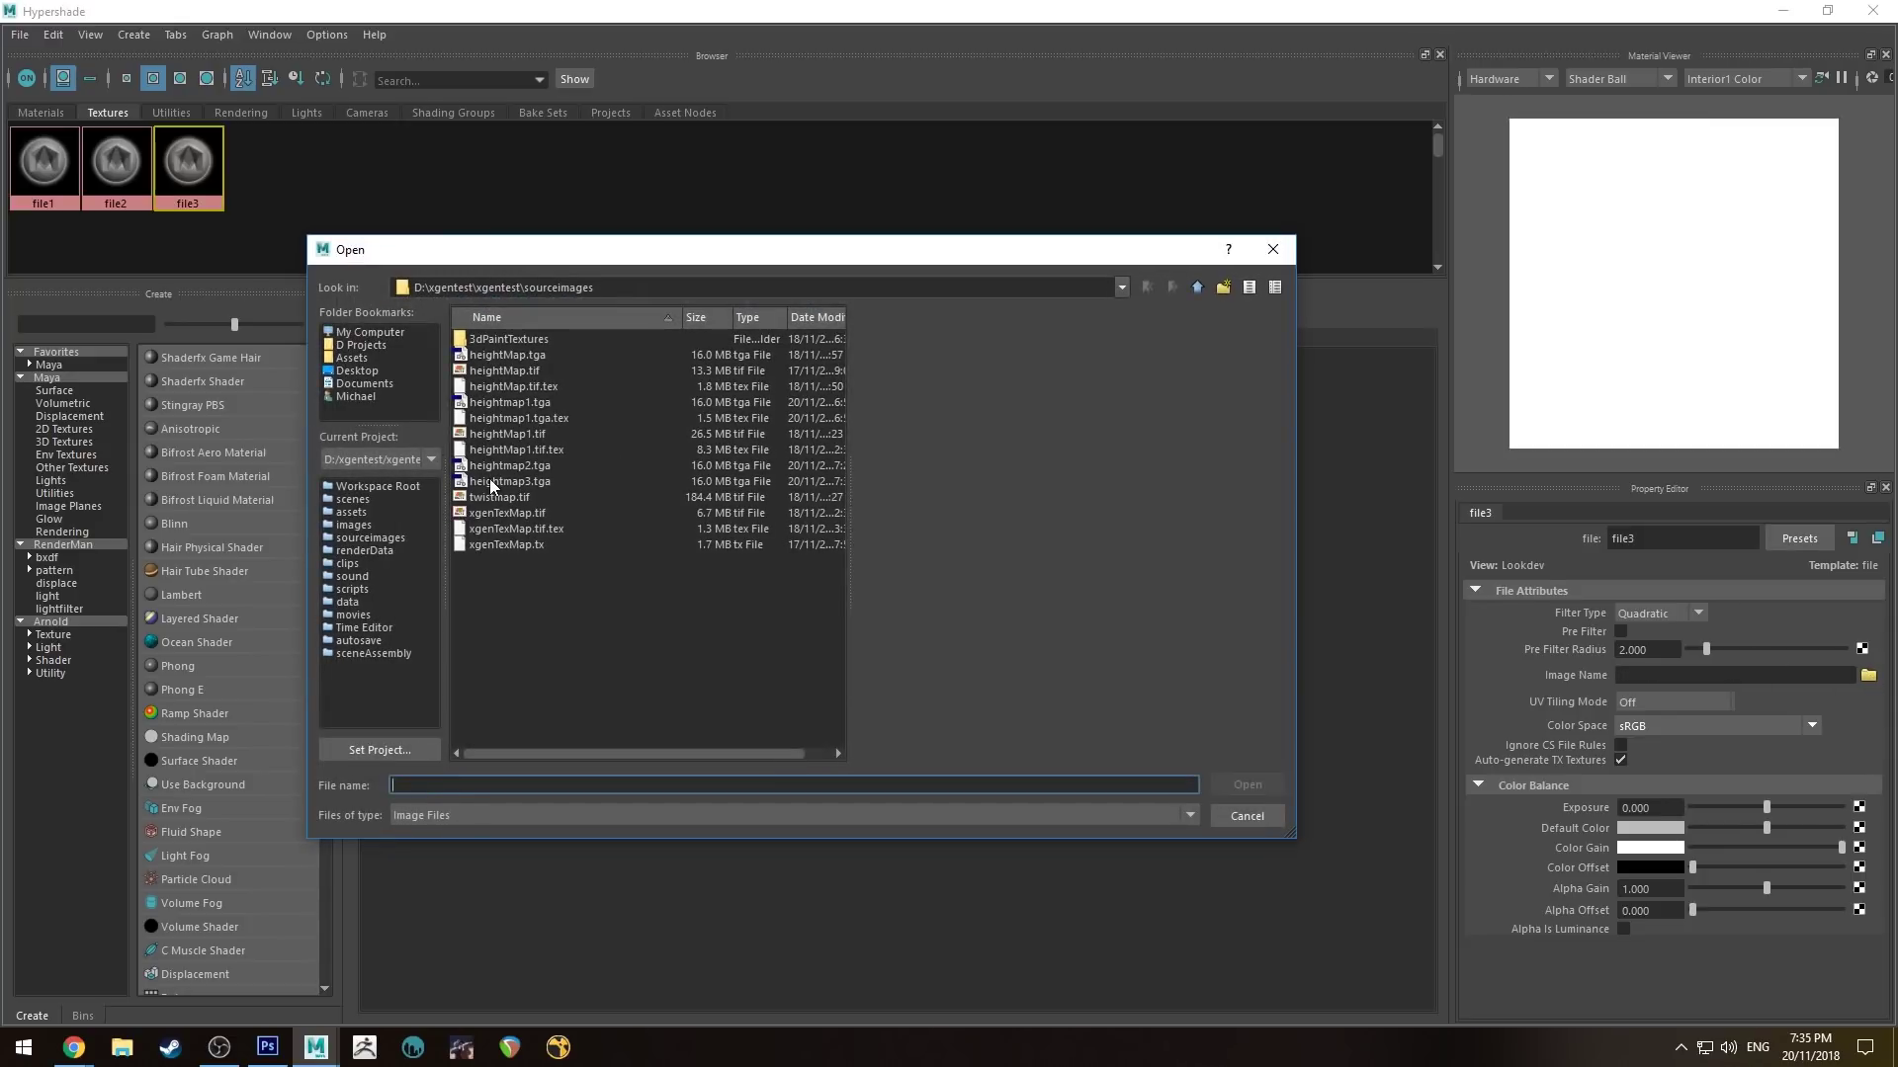
{"action": "left_click", "coordinate": [490, 480]}
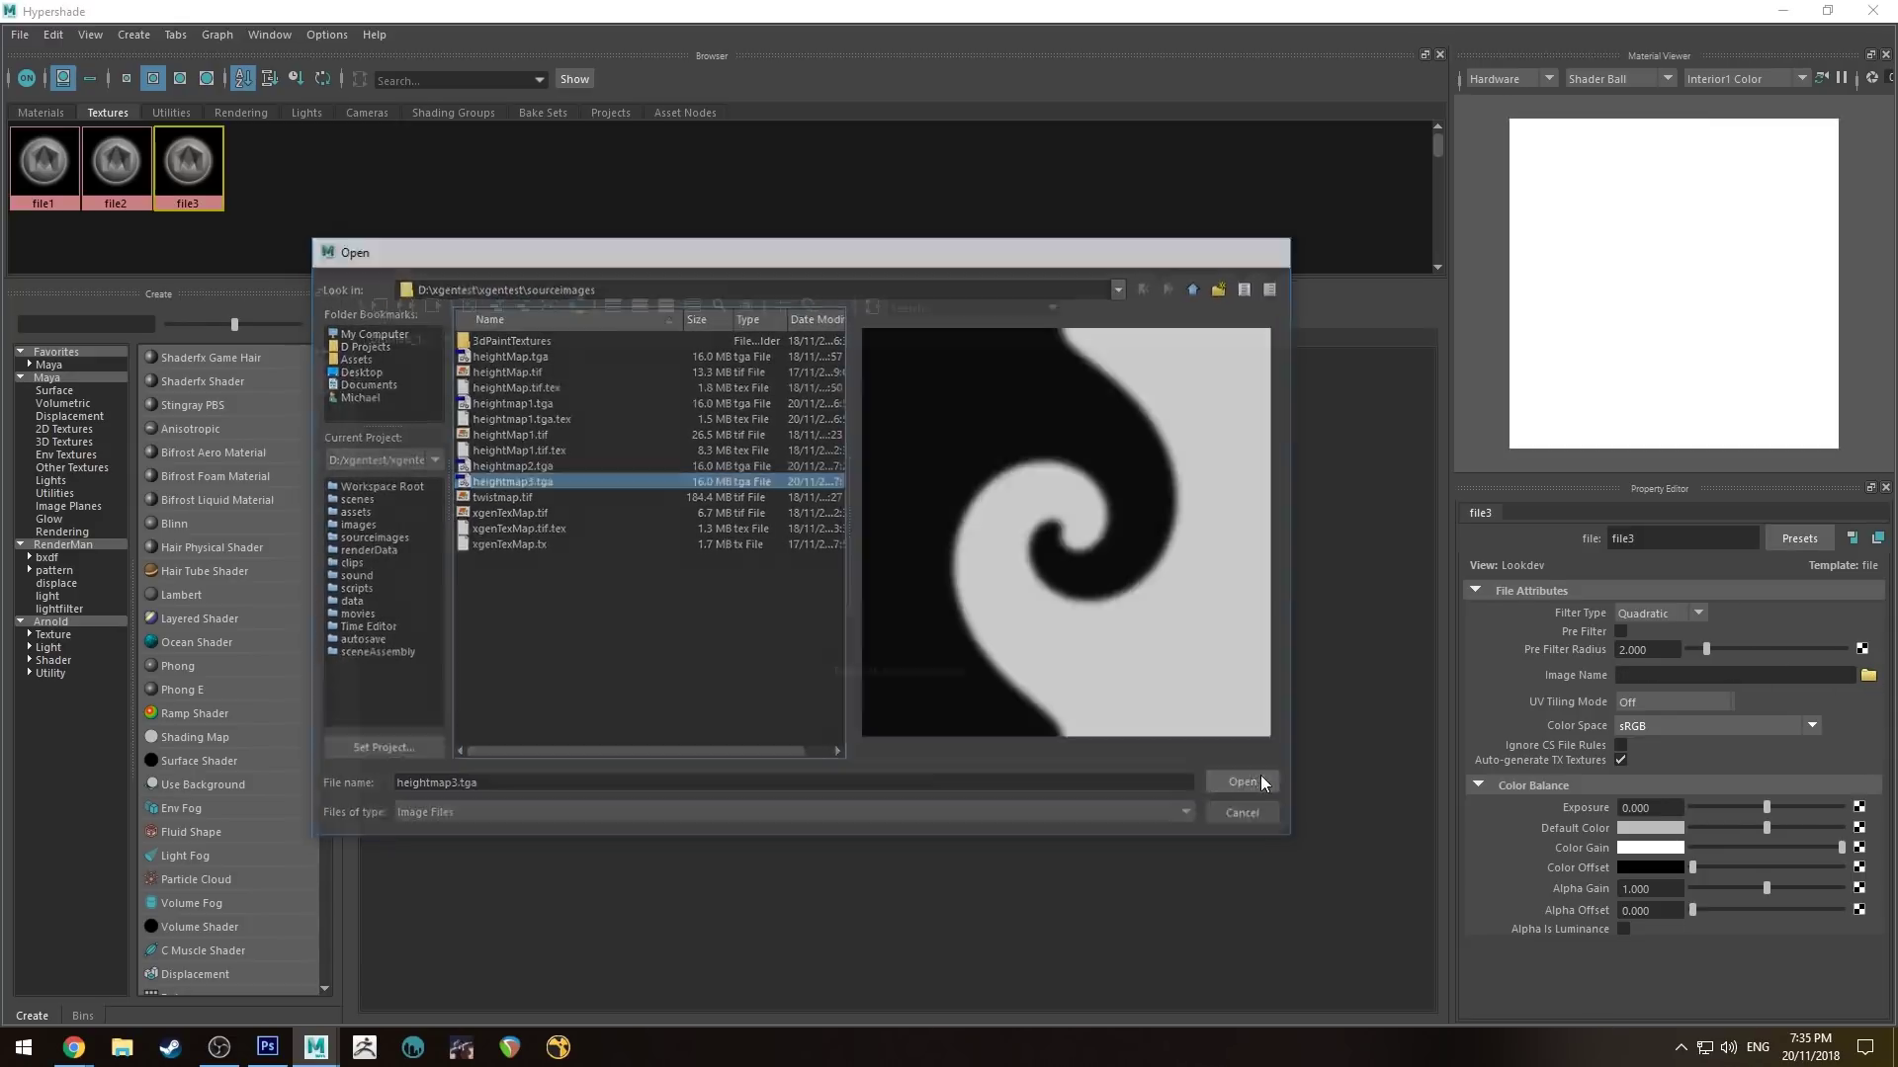
{"action": "left_click", "coordinate": [1253, 780]}
{"action": "left_click", "coordinate": [116, 161]}
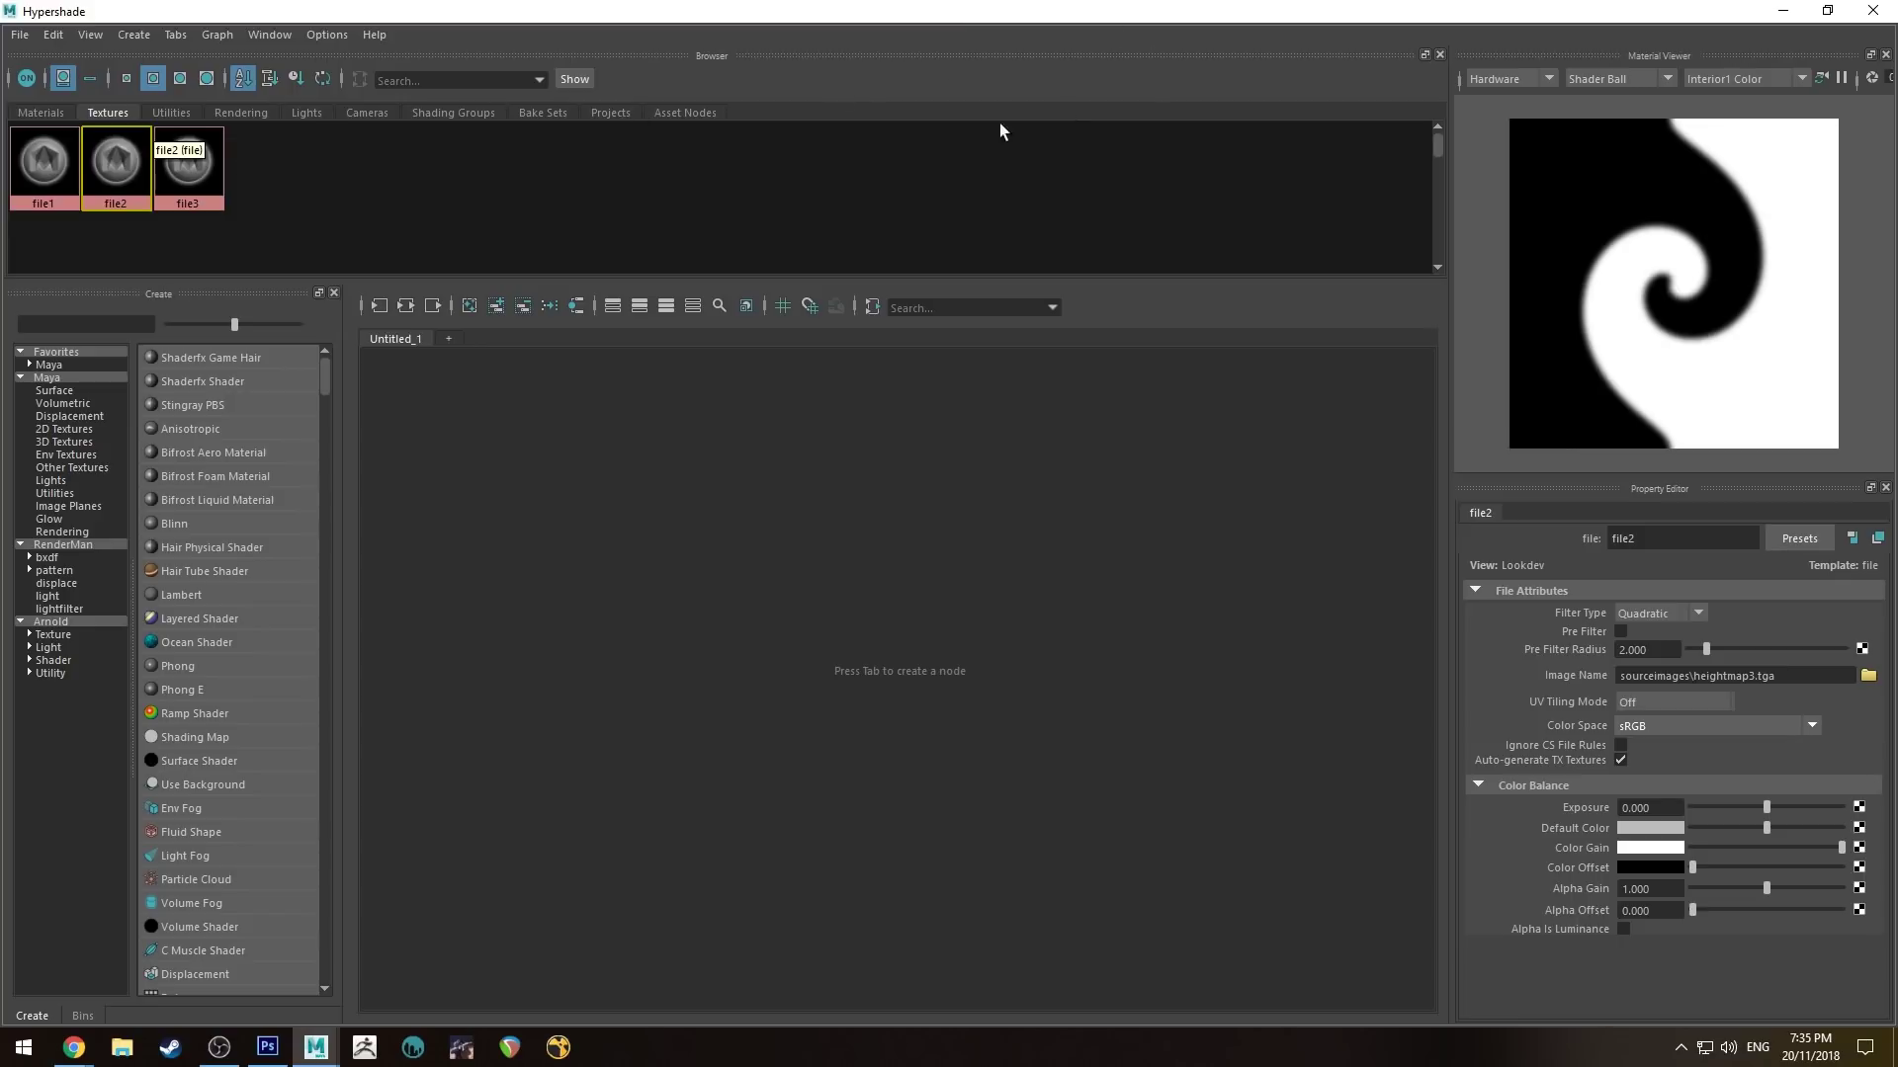
{"action": "left_click", "coordinate": [1874, 14]}
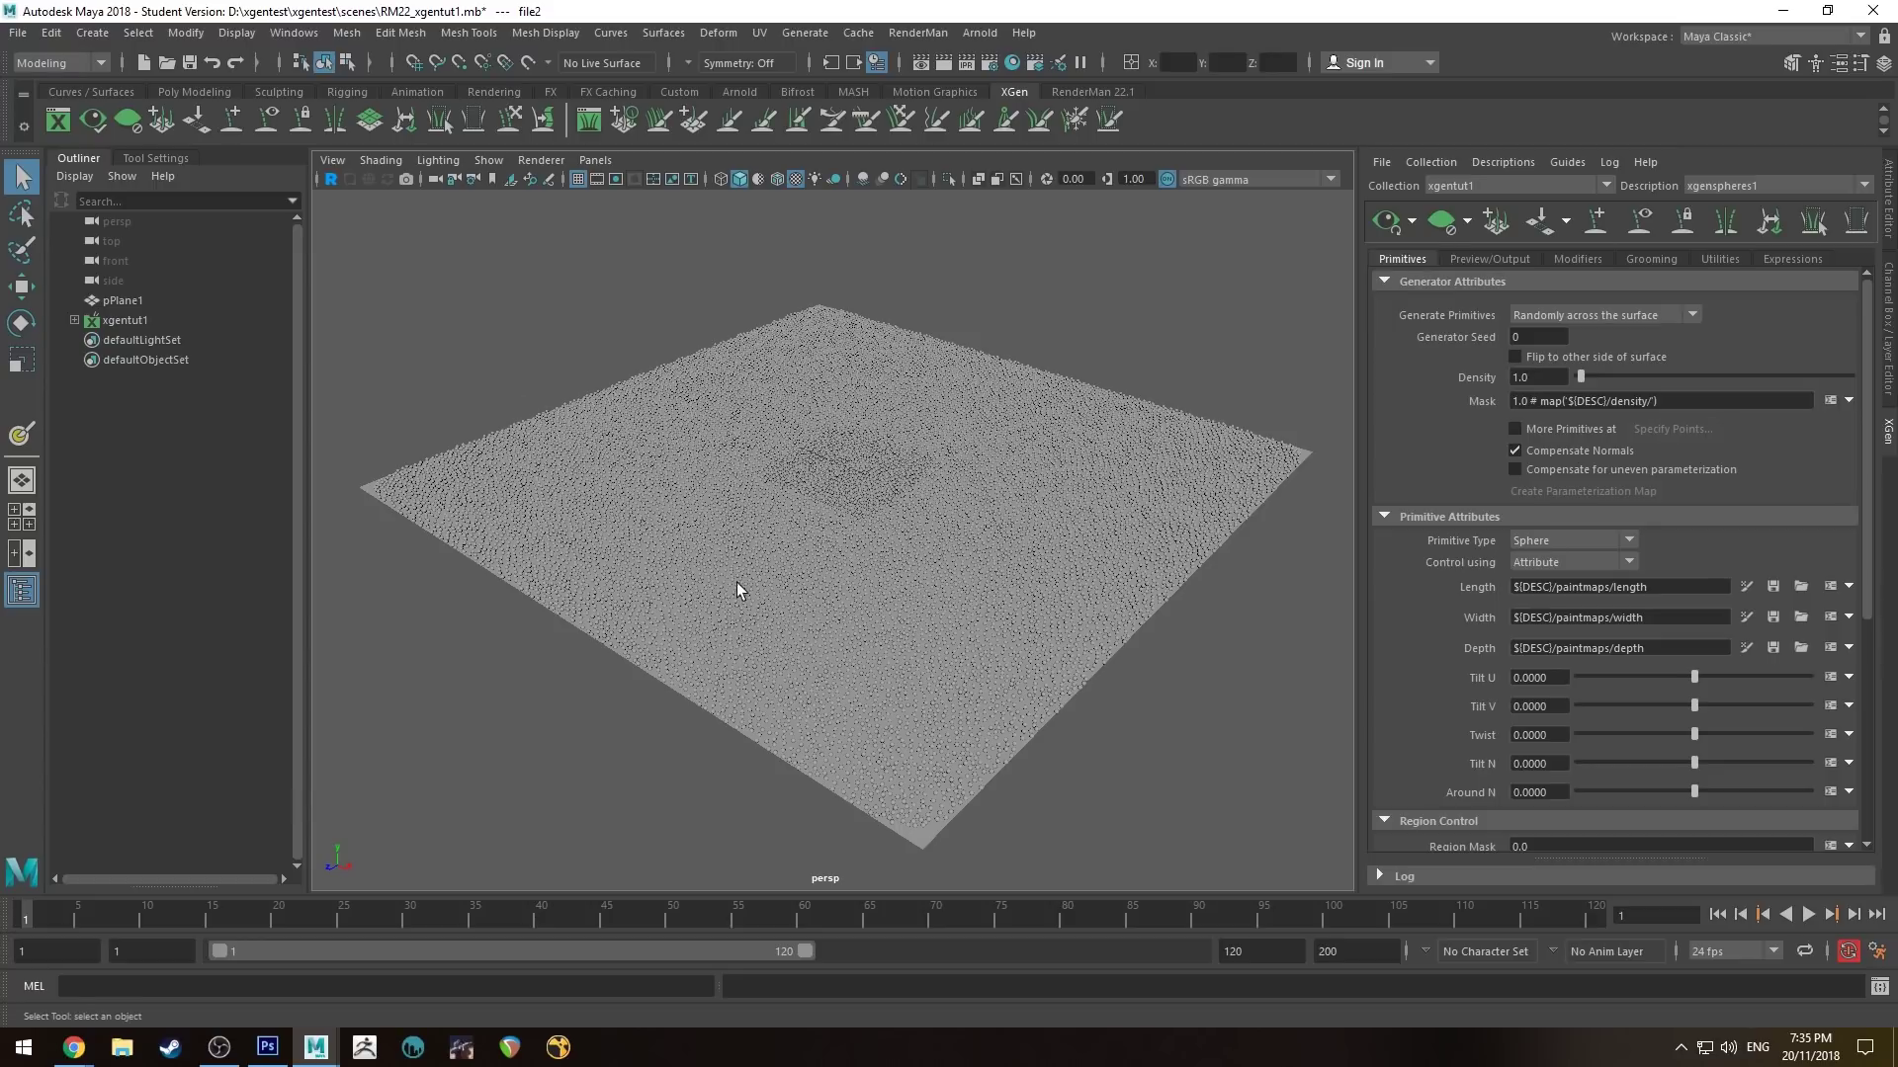
Step: Save the new texture to the paint maps that drive the spheres' length, width and depth
{"action": "middle_click_drag", "start_coordinate": [777, 581], "coordinate": [788, 553], "text": "alt"}
{"action": "right_click_drag", "start_coordinate": [787, 554], "coordinate": [985, 716], "text": "alt"}
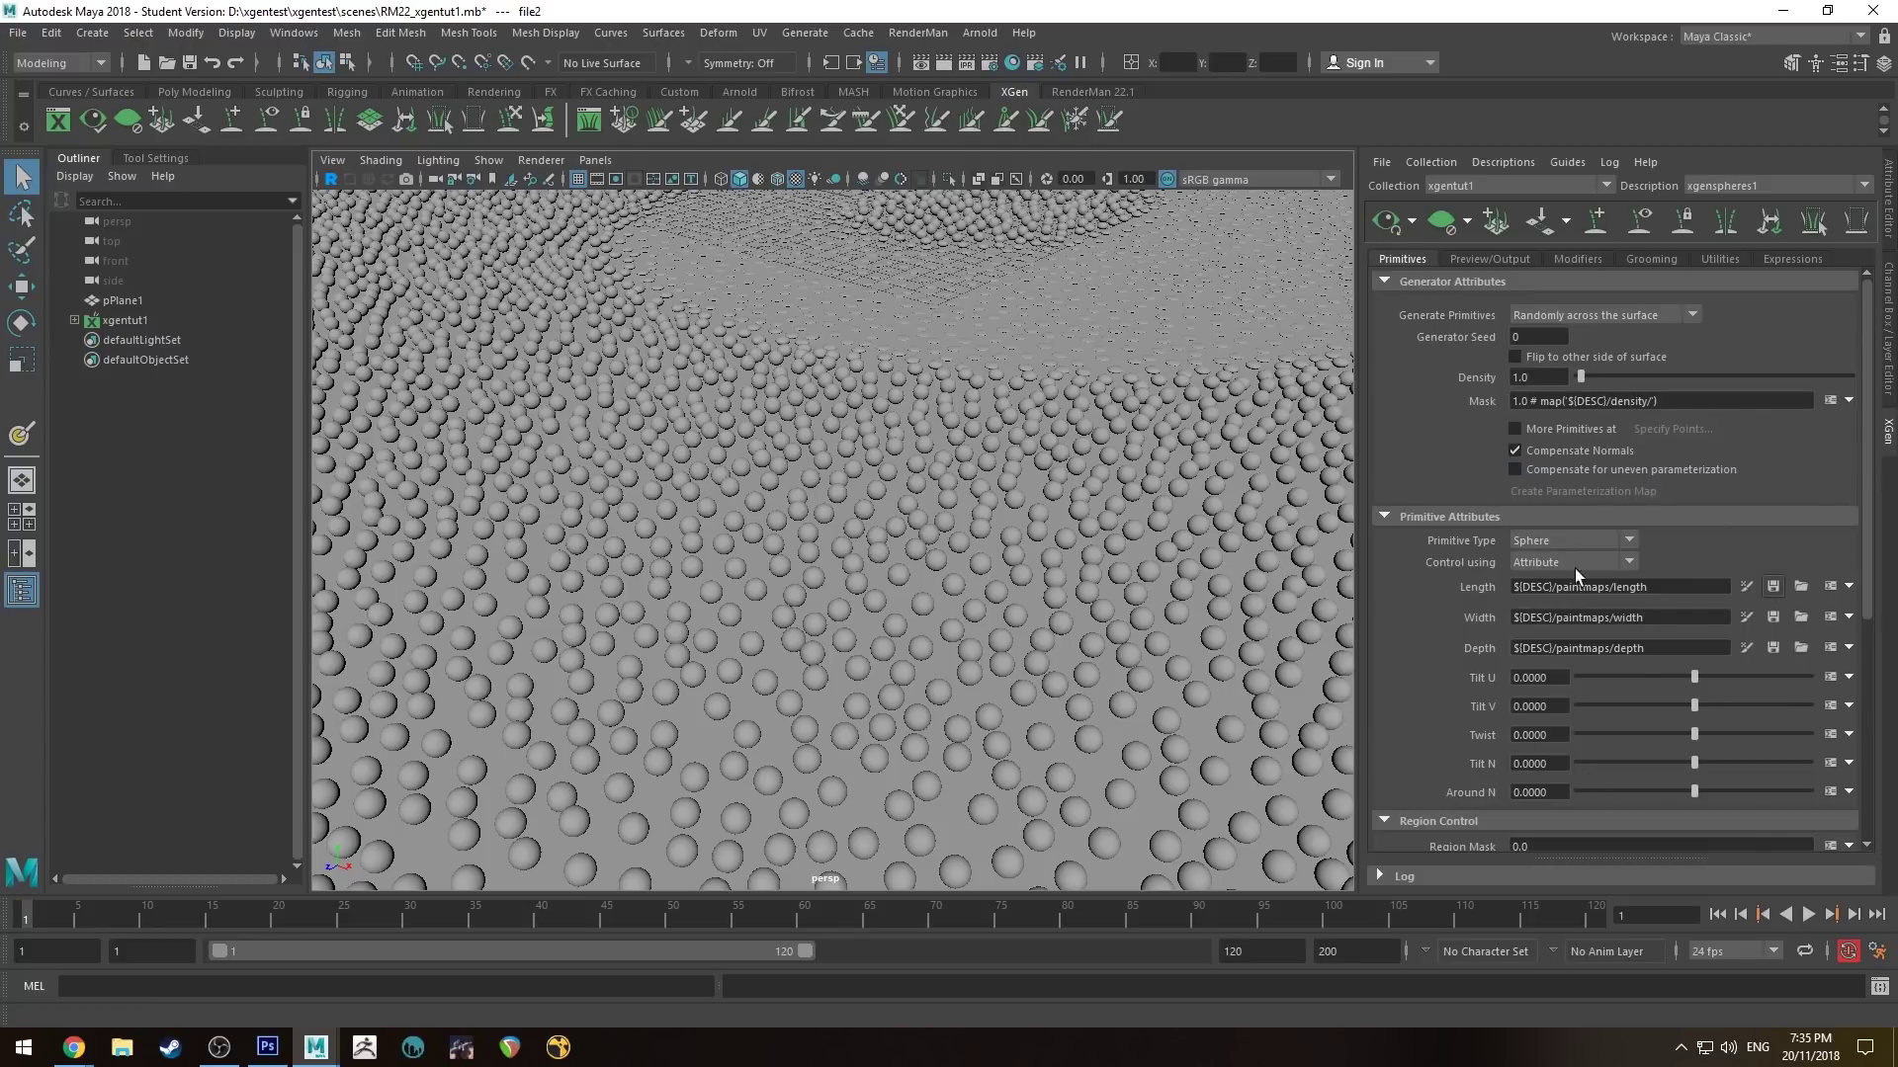
{"action": "right_click_drag", "start_coordinate": [1147, 514], "coordinate": [1010, 324], "text": "alt"}
{"action": "left_click_drag", "start_coordinate": [1011, 324], "coordinate": [1047, 486], "text": "alt"}
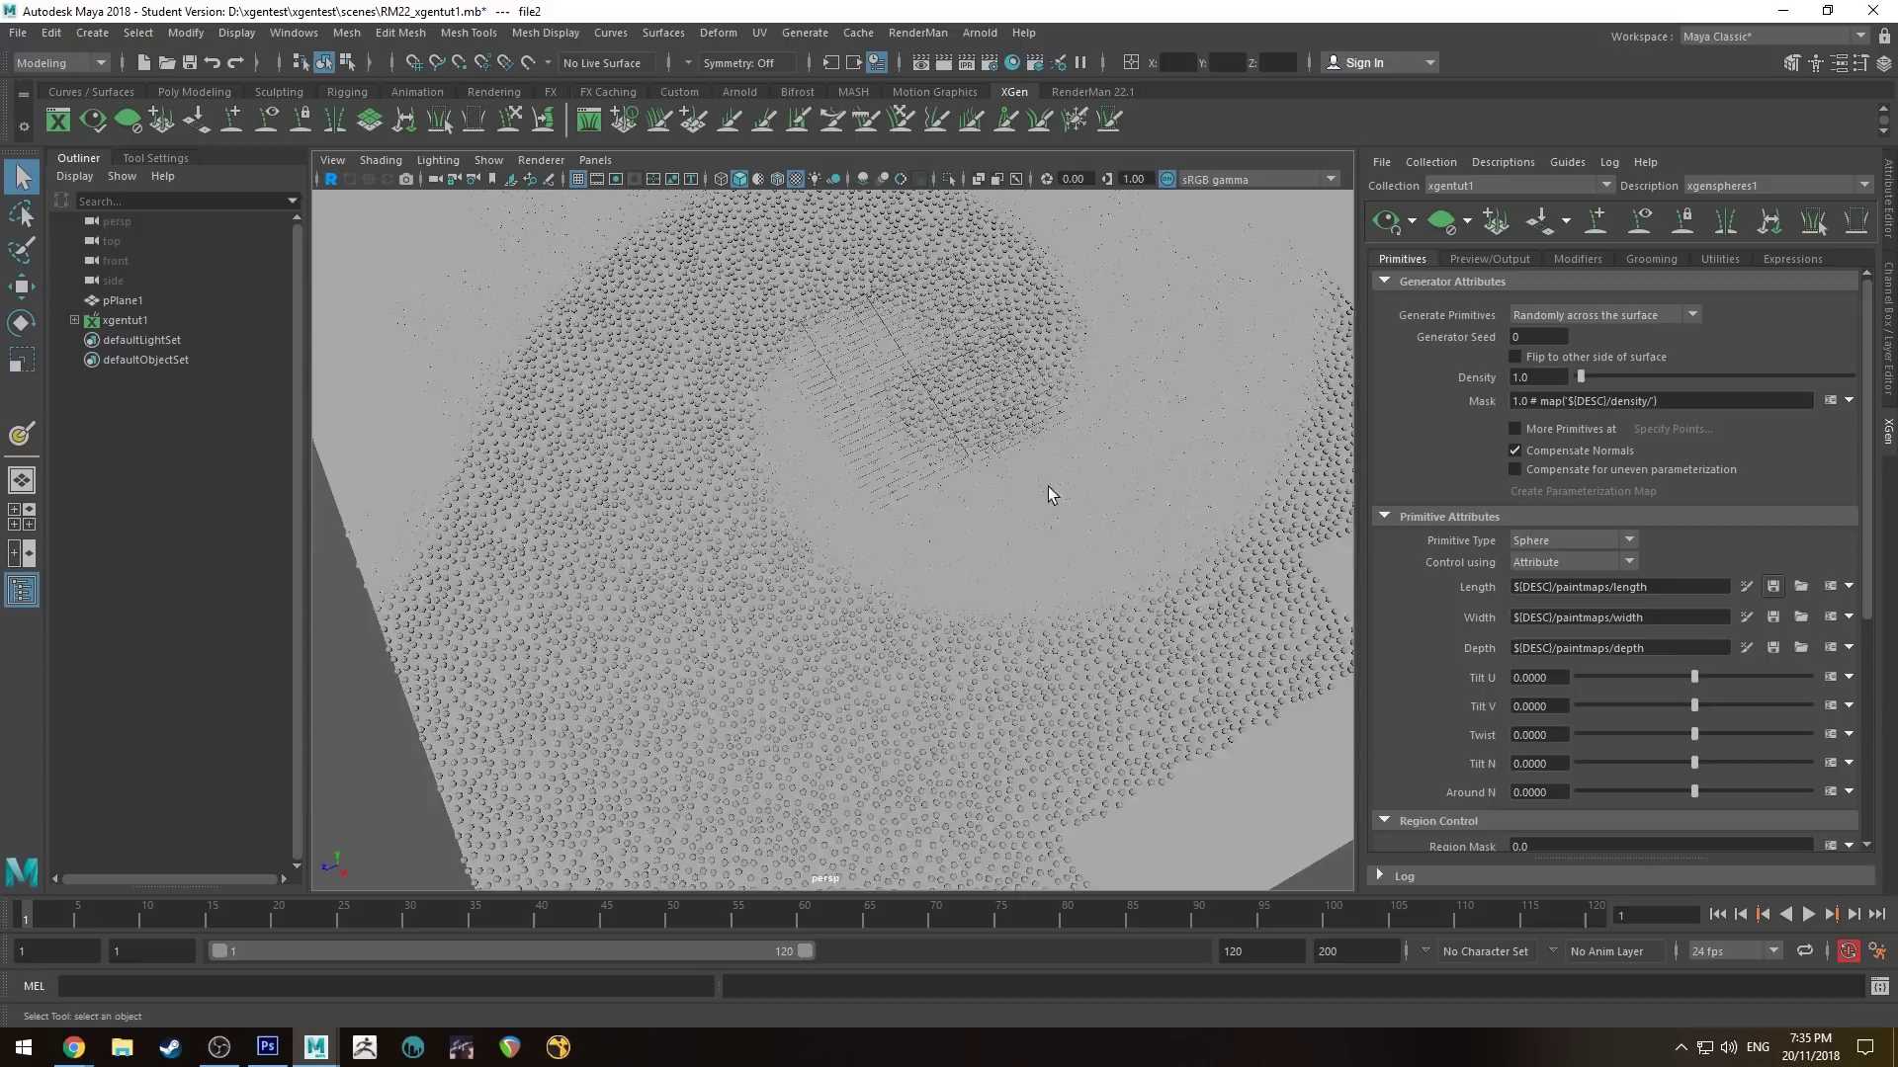
{"action": "right_click_drag", "start_coordinate": [1047, 487], "coordinate": [1008, 445], "text": "alt"}
{"action": "left_click", "coordinate": [1774, 617]}
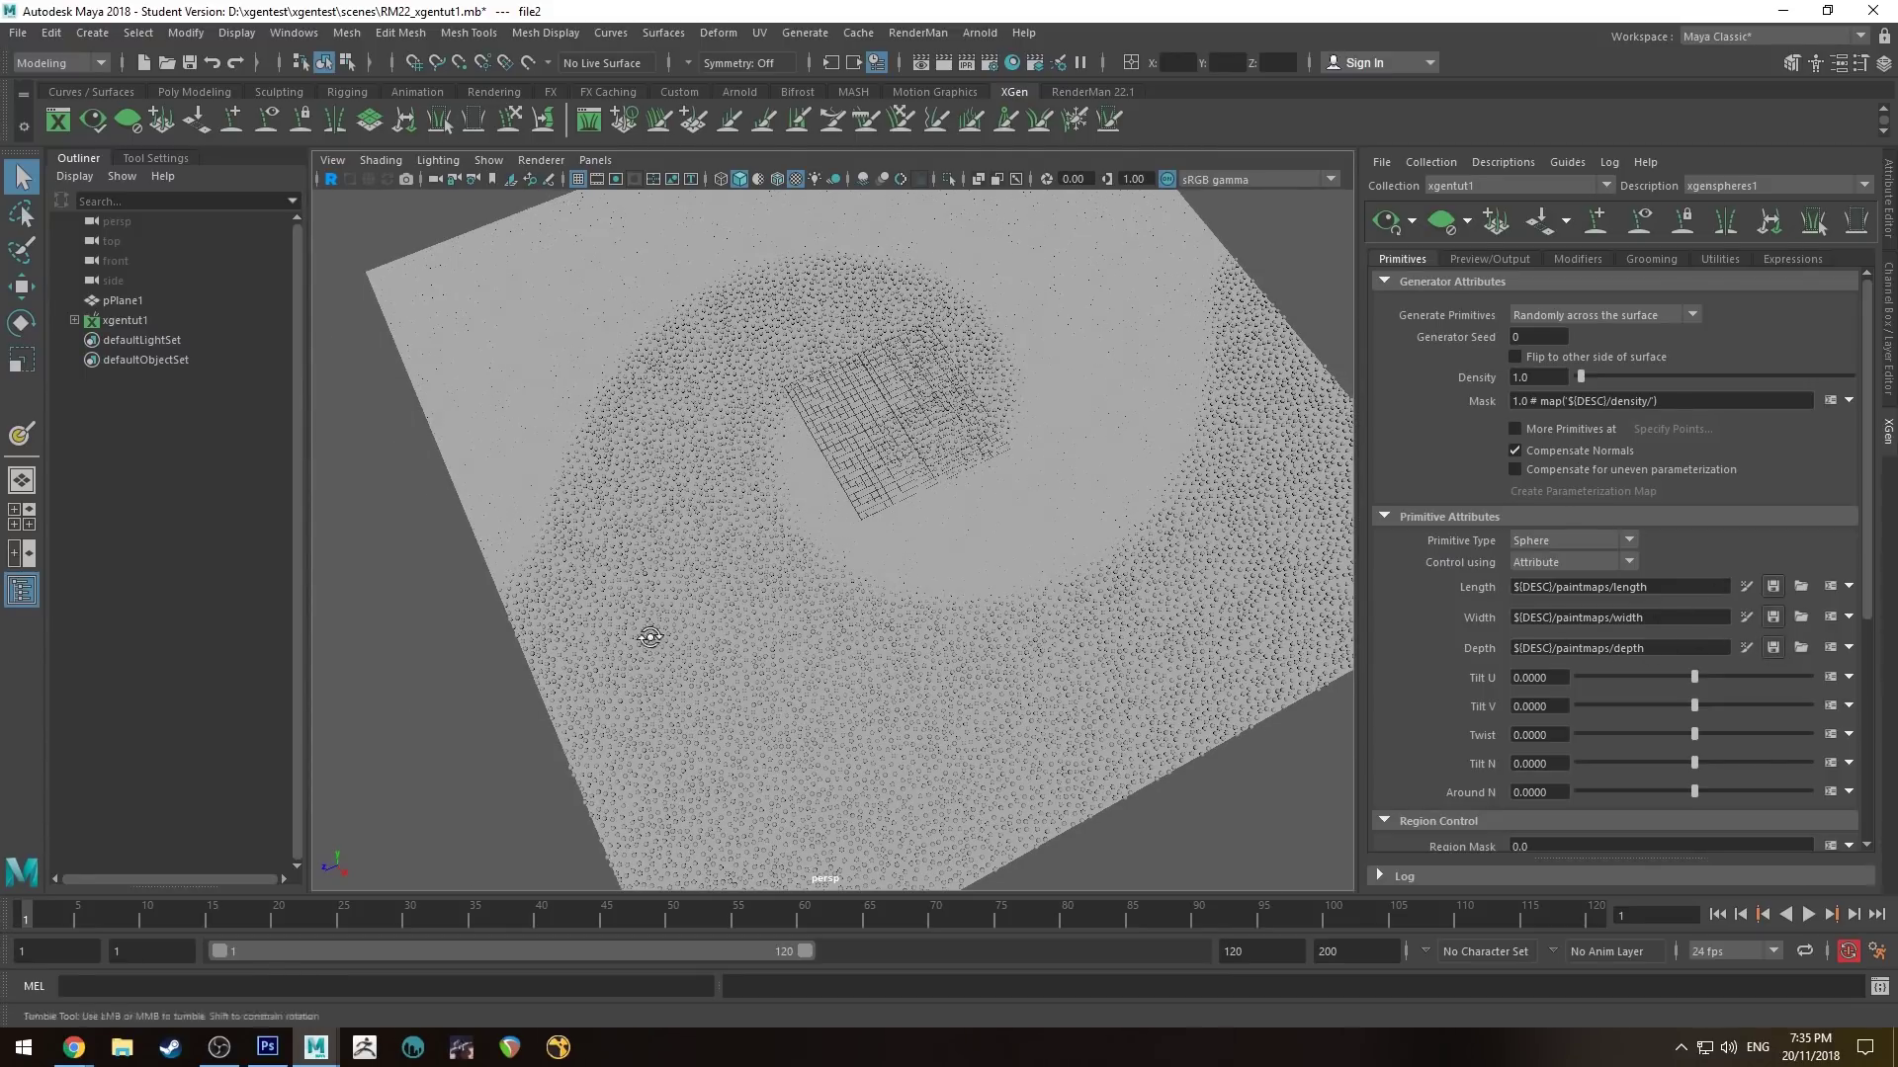
Step: Examine from near and far how the sphere sizes follow the twirl pattern and its blurred edge across the plane
{"action": "left_click_drag", "start_coordinate": [647, 636], "coordinate": [692, 578], "text": "alt"}
{"action": "right_click_drag", "start_coordinate": [597, 375], "coordinate": [919, 453], "text": "alt"}
{"action": "left_click_drag", "start_coordinate": [919, 453], "coordinate": [779, 480], "text": "alt"}
{"action": "right_click_drag", "start_coordinate": [778, 479], "coordinate": [929, 690], "text": "alt"}
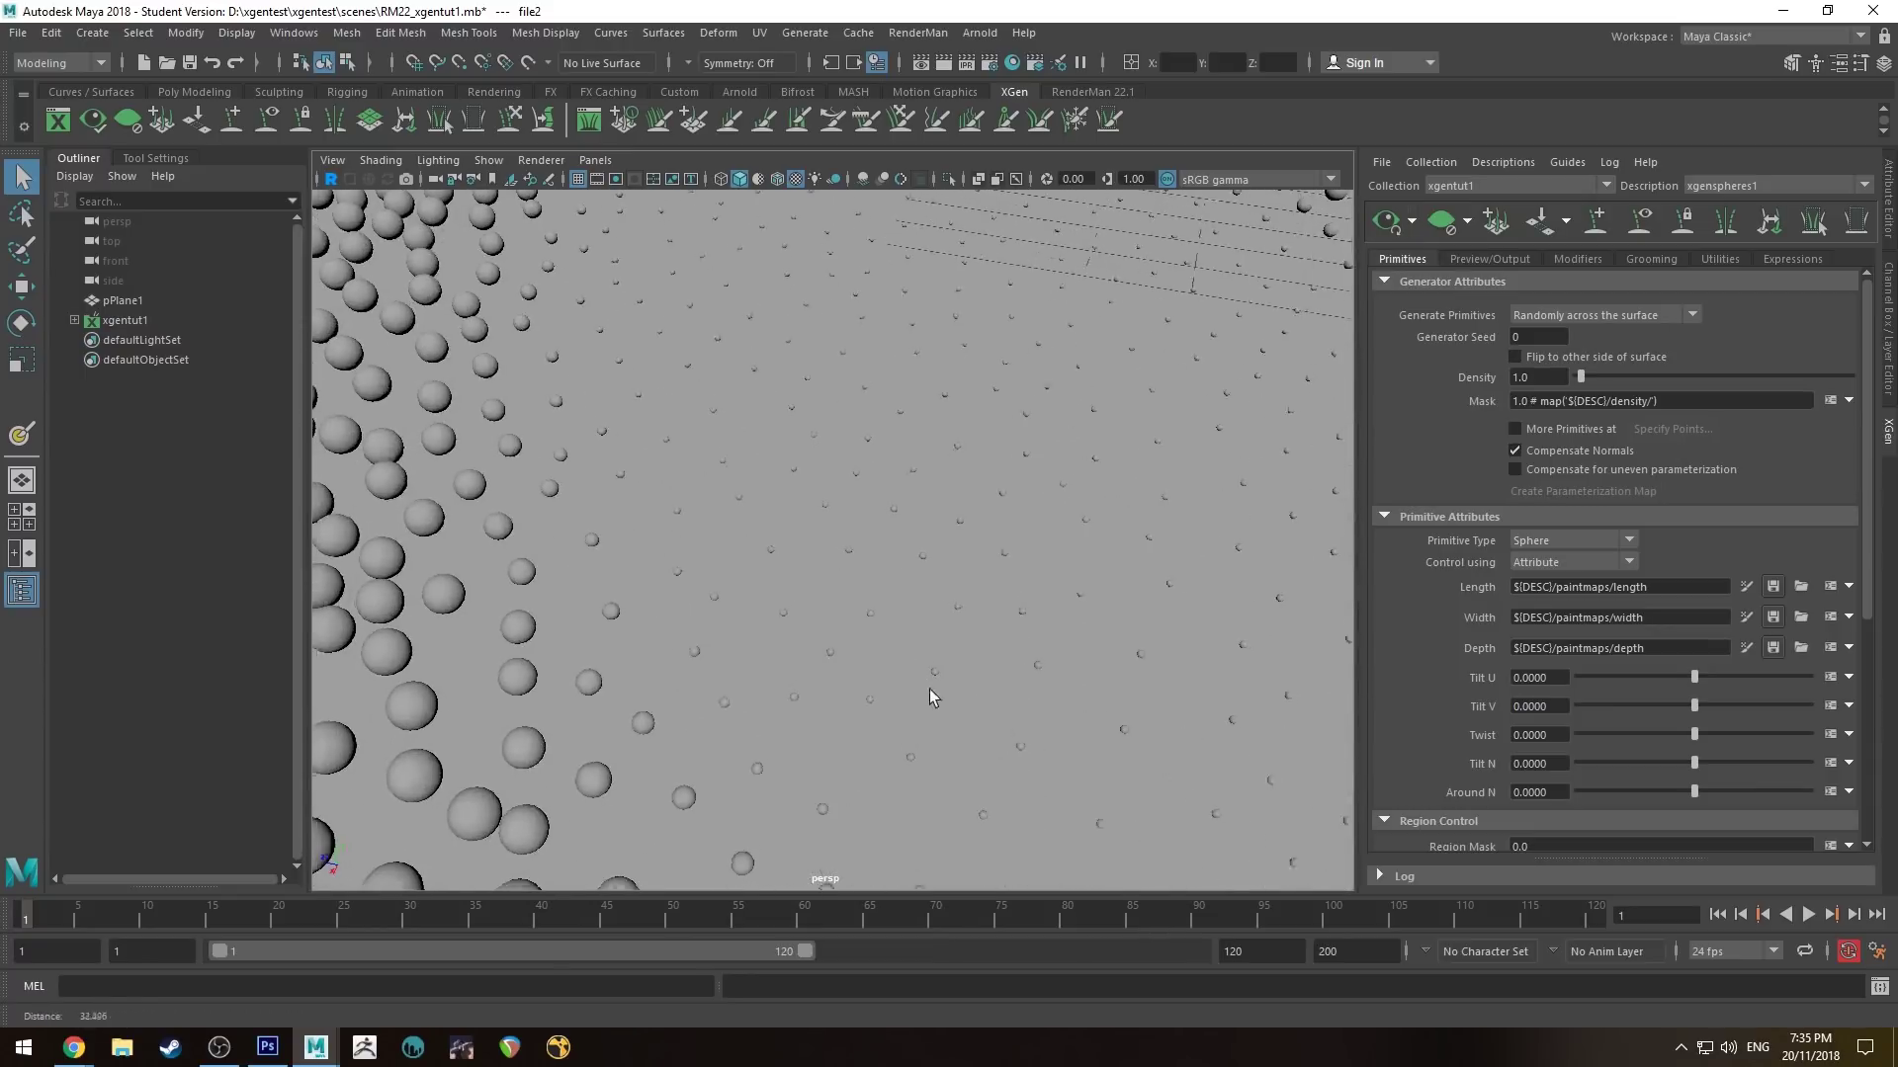
{"action": "left_click_drag", "start_coordinate": [929, 690], "coordinate": [779, 487], "text": "alt"}
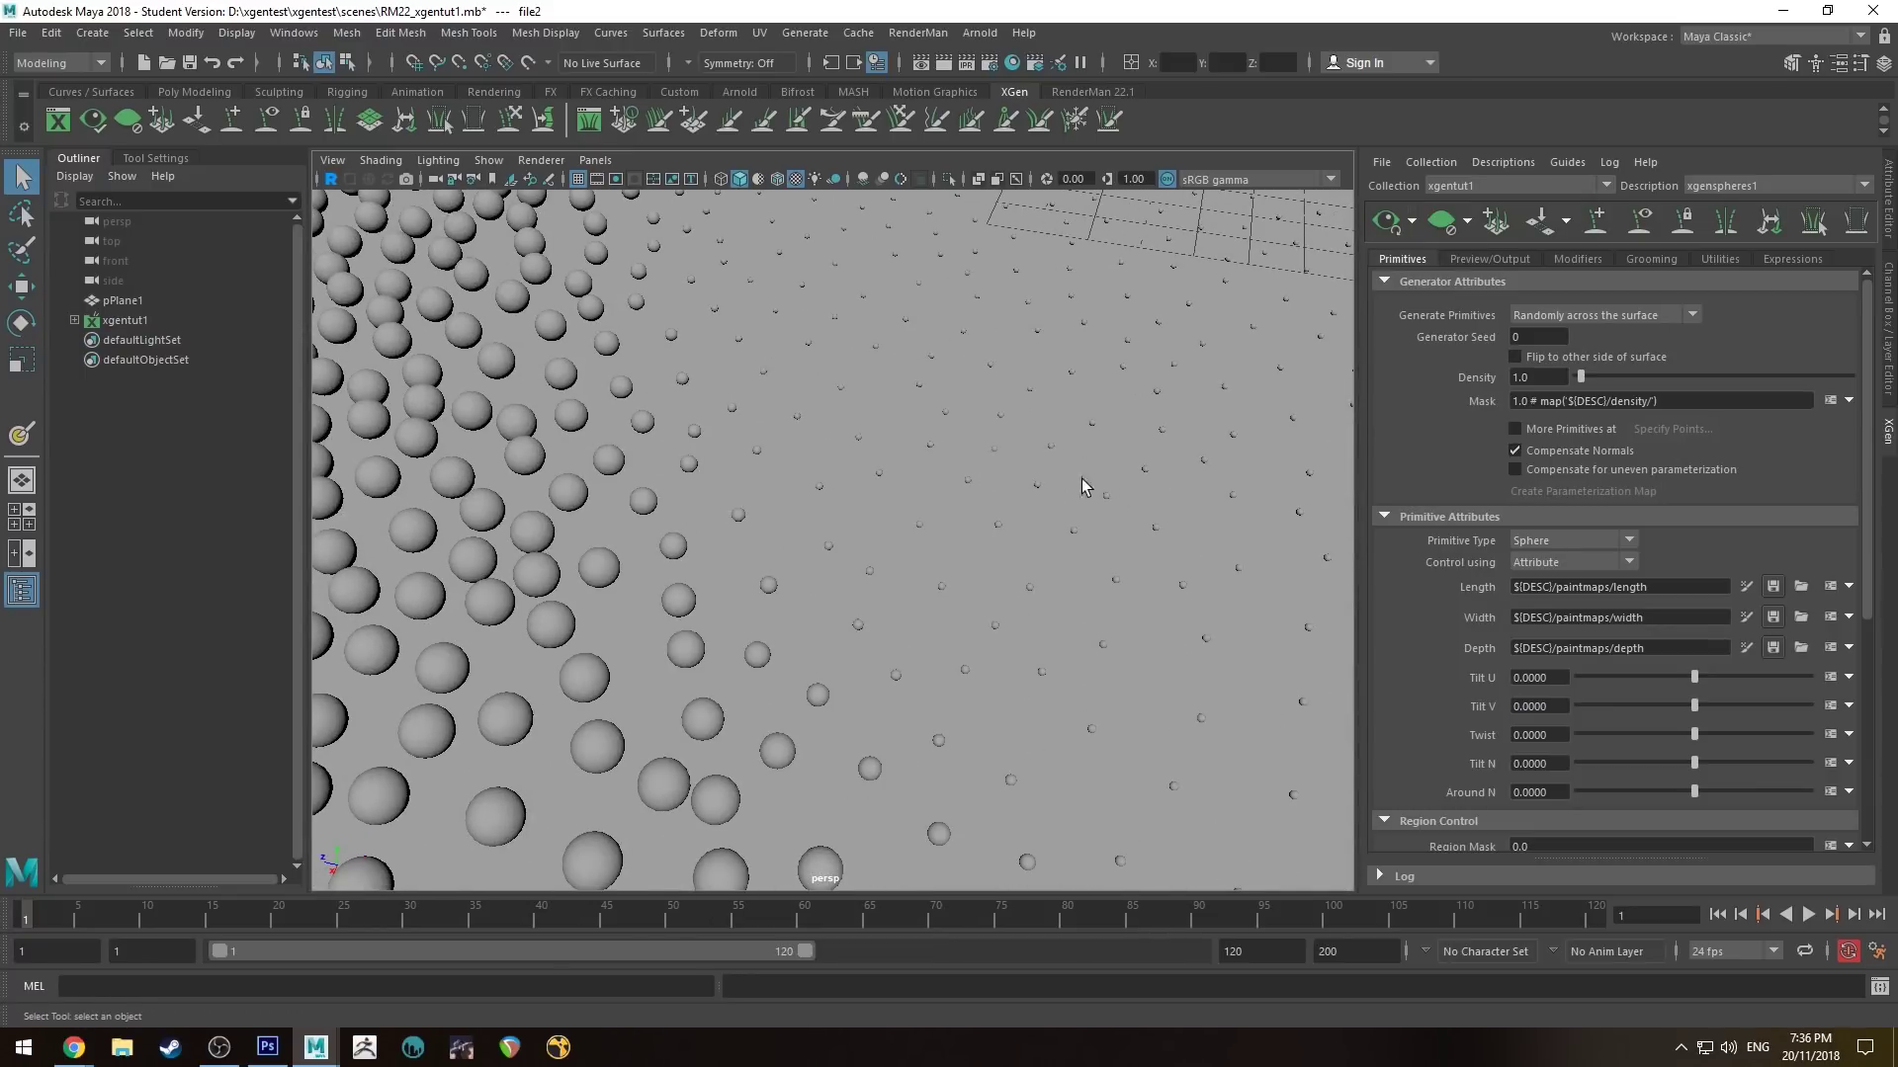
{"action": "right_click_drag", "start_coordinate": [678, 517], "coordinate": [597, 341], "text": "alt"}
{"action": "right_click_drag", "start_coordinate": [907, 584], "coordinate": [870, 506], "text": "alt"}
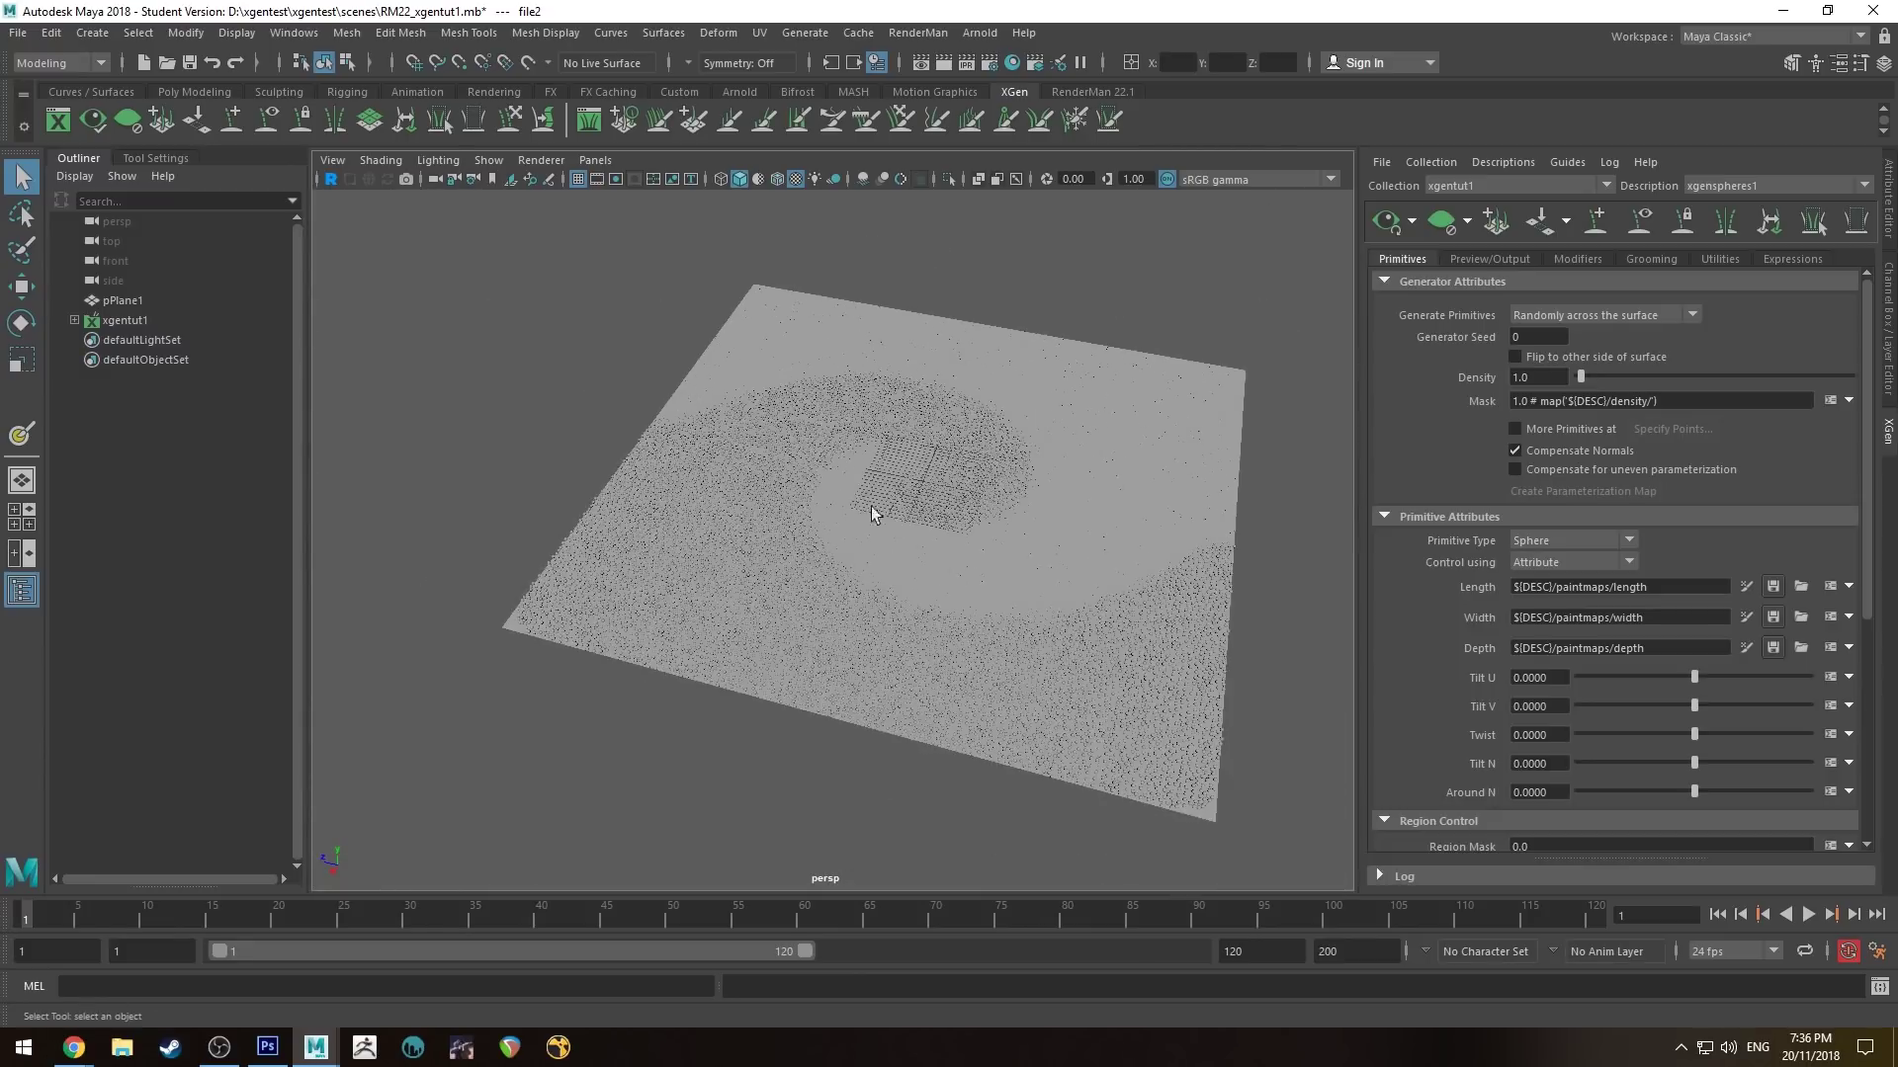
{"action": "left_click_drag", "start_coordinate": [870, 506], "coordinate": [828, 494], "text": "alt"}
{"action": "right_click_drag", "start_coordinate": [828, 494], "coordinate": [979, 692], "text": "alt"}
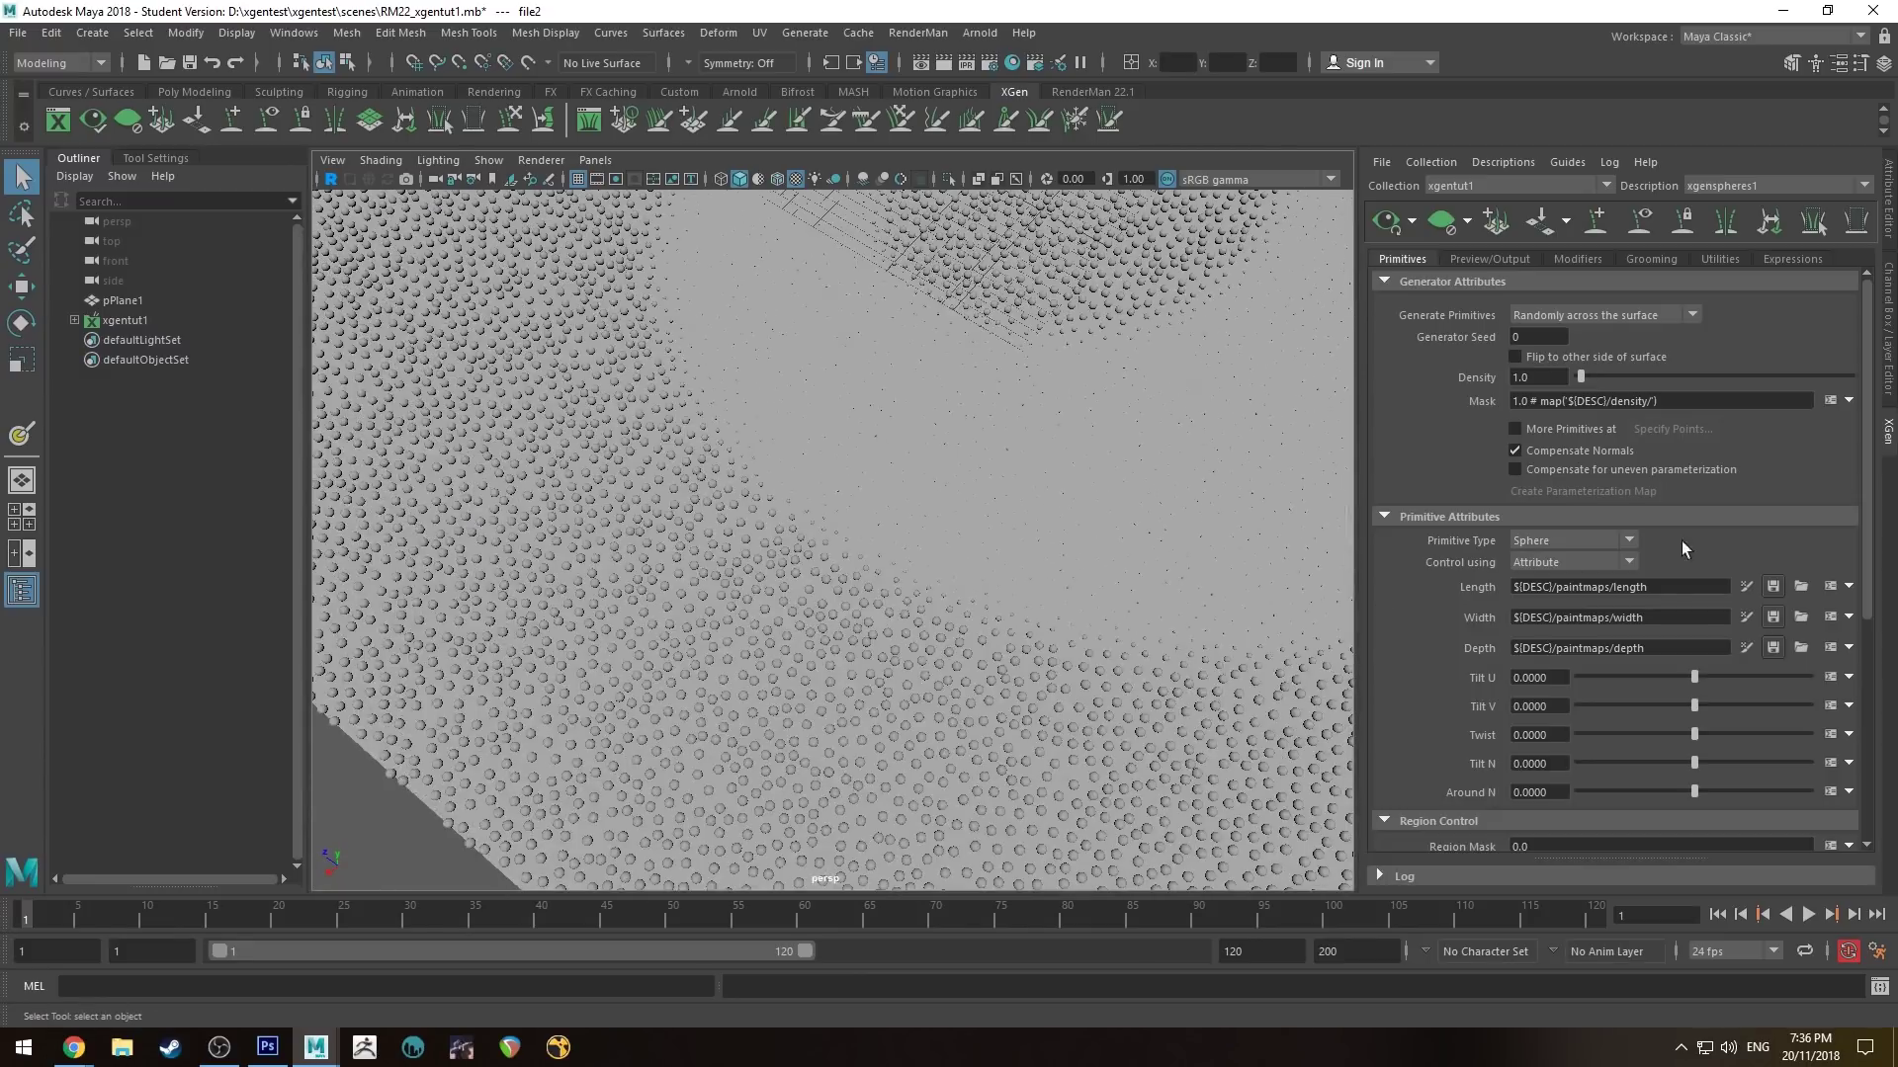
Step: Change the spheres' length expression to $a=1*$a+0.3; and apply it
{"action": "left_click", "coordinate": [1830, 587]}
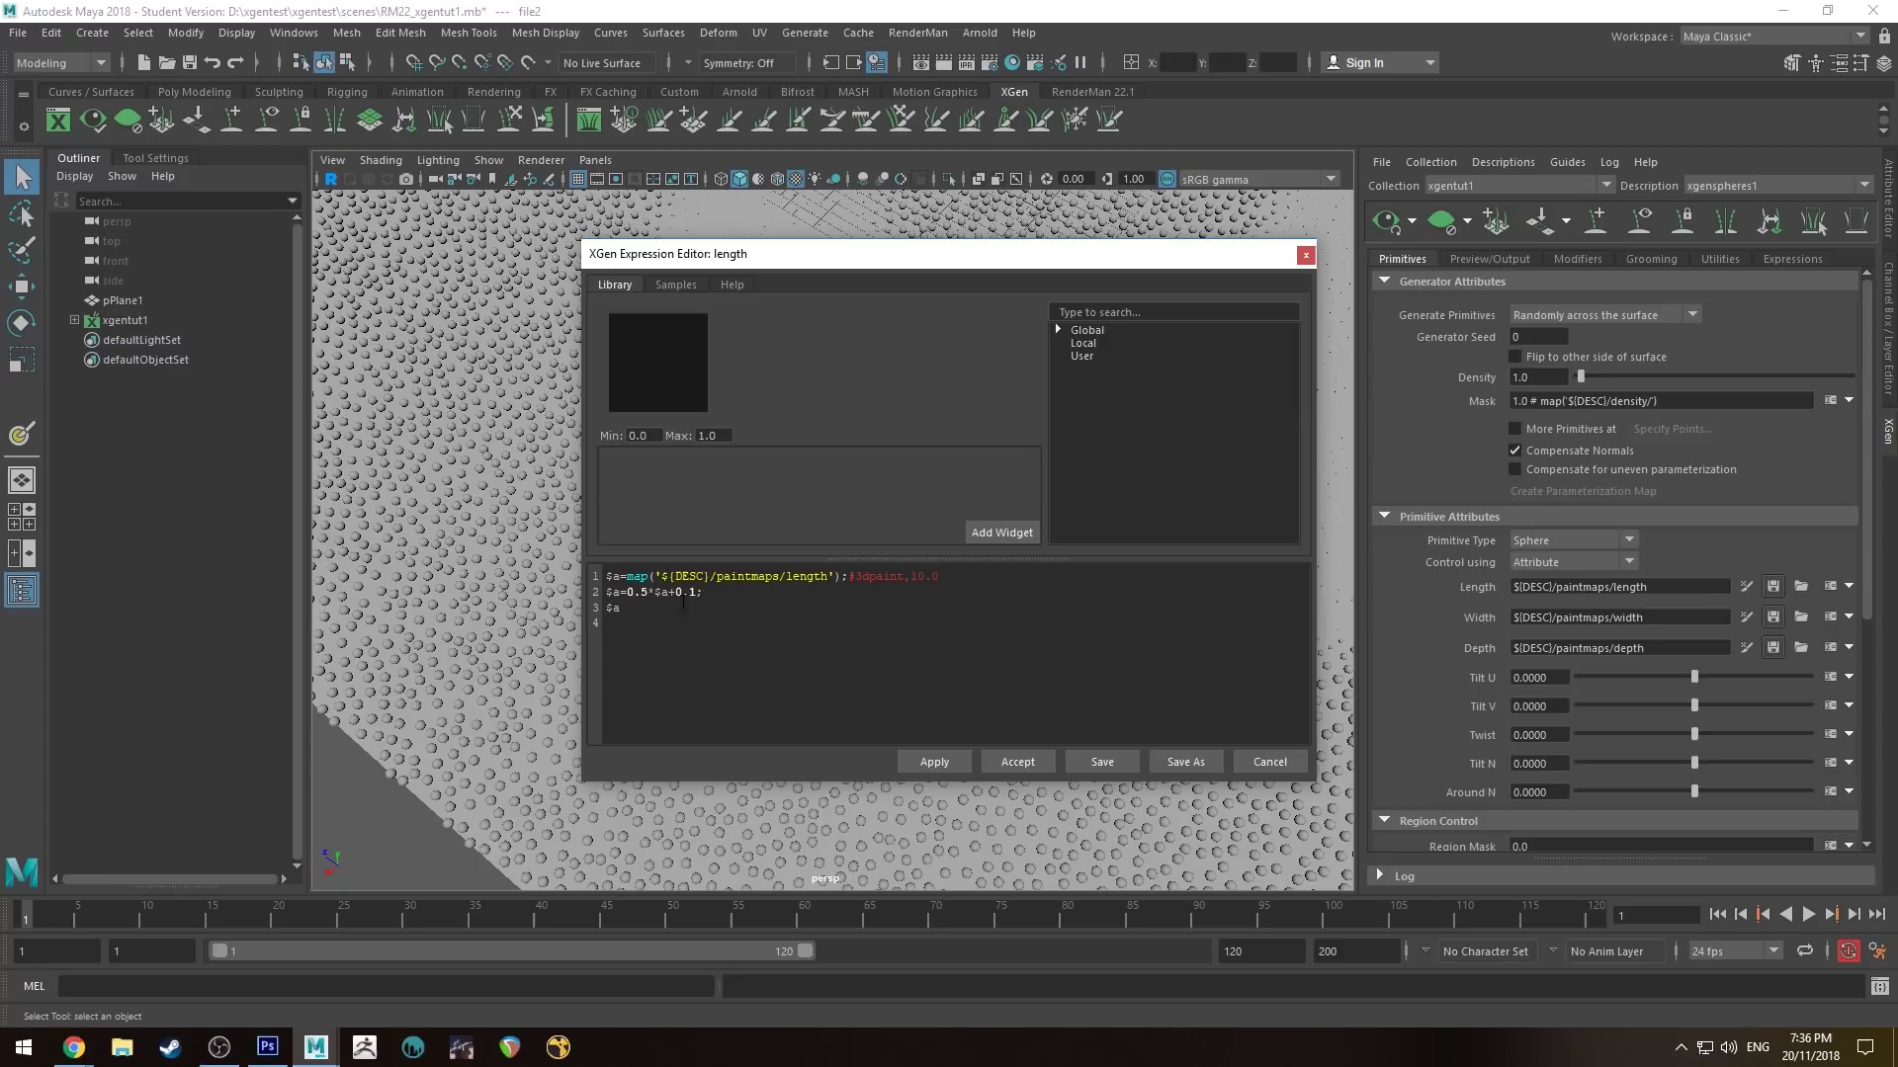
{"action": "left_click_drag", "start_coordinate": [648, 593], "coordinate": [634, 593]}
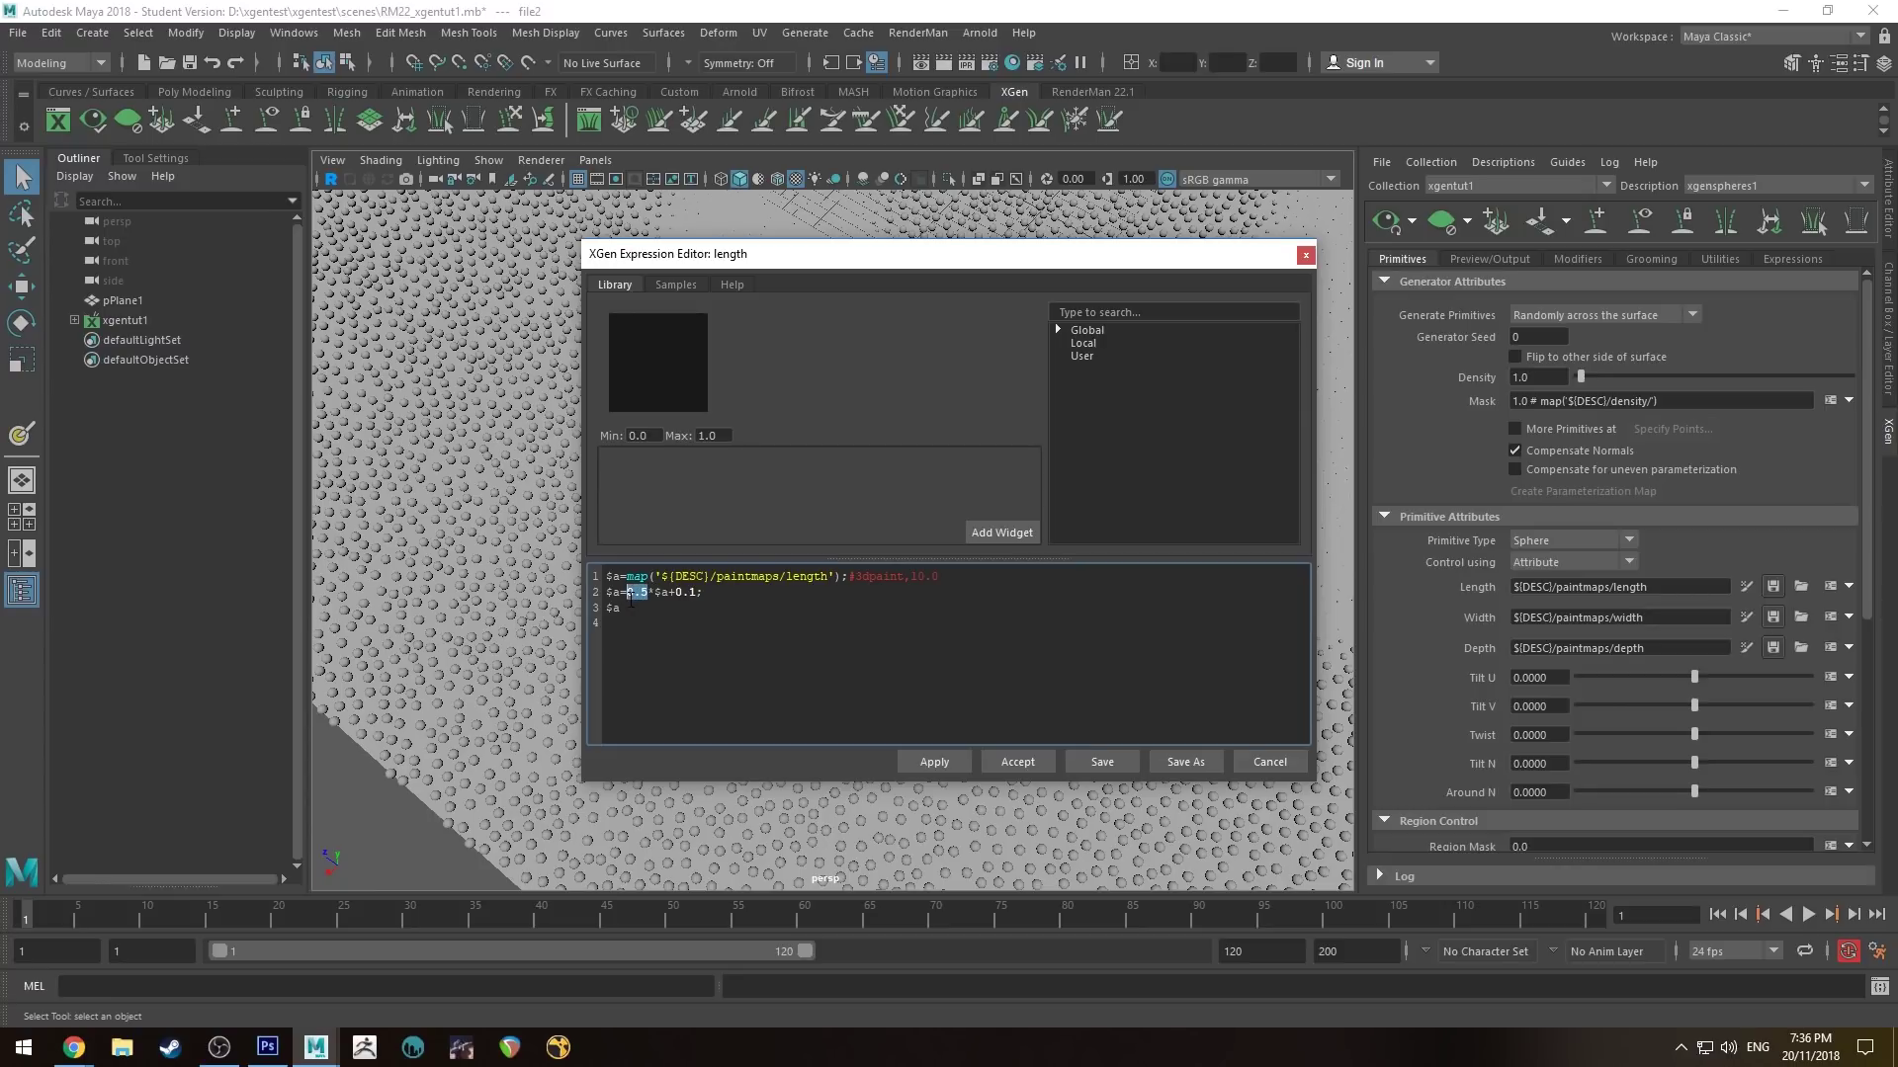
{"action": "type", "text": "1"}
{"action": "double_click", "coordinate": [678, 593]}
{"action": "left_click_drag", "start_coordinate": [687, 593], "coordinate": [607, 593]}
{"action": "left_click", "coordinate": [929, 767]}
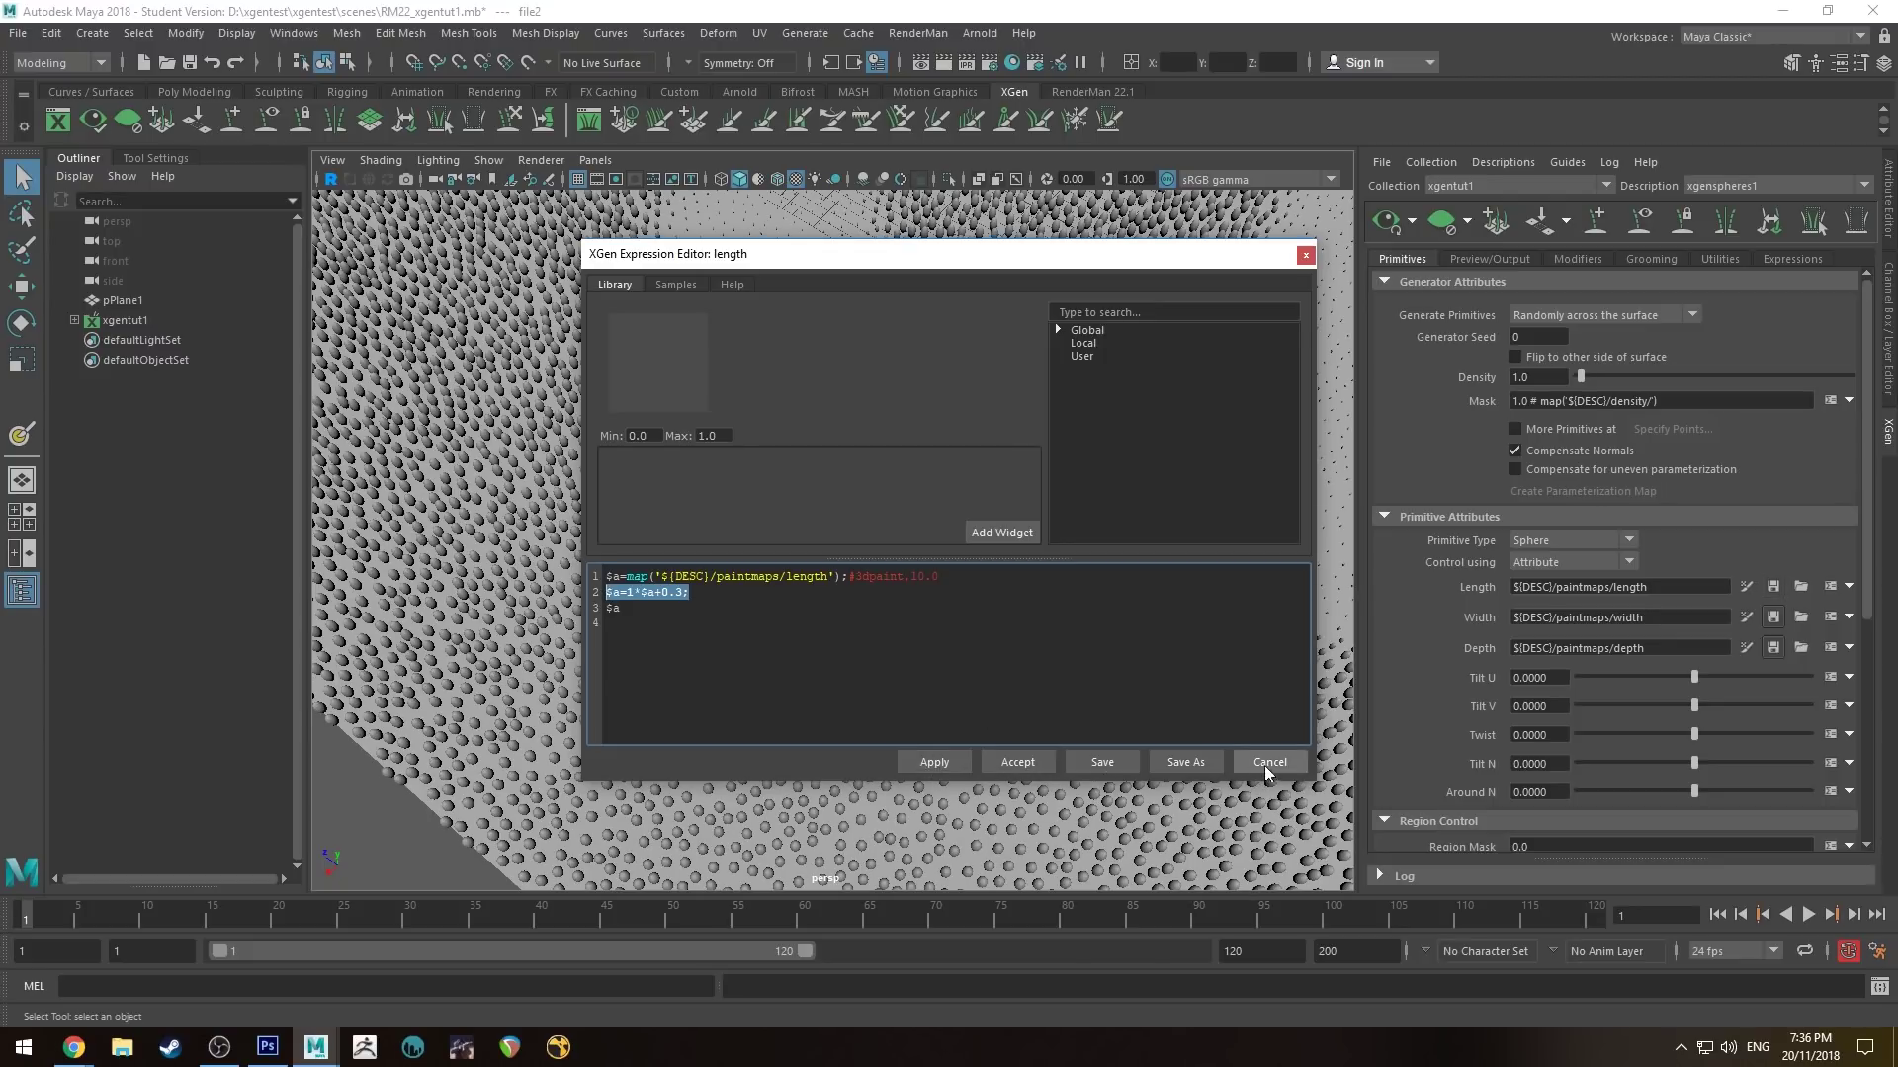
{"action": "left_click", "coordinate": [1311, 260]}
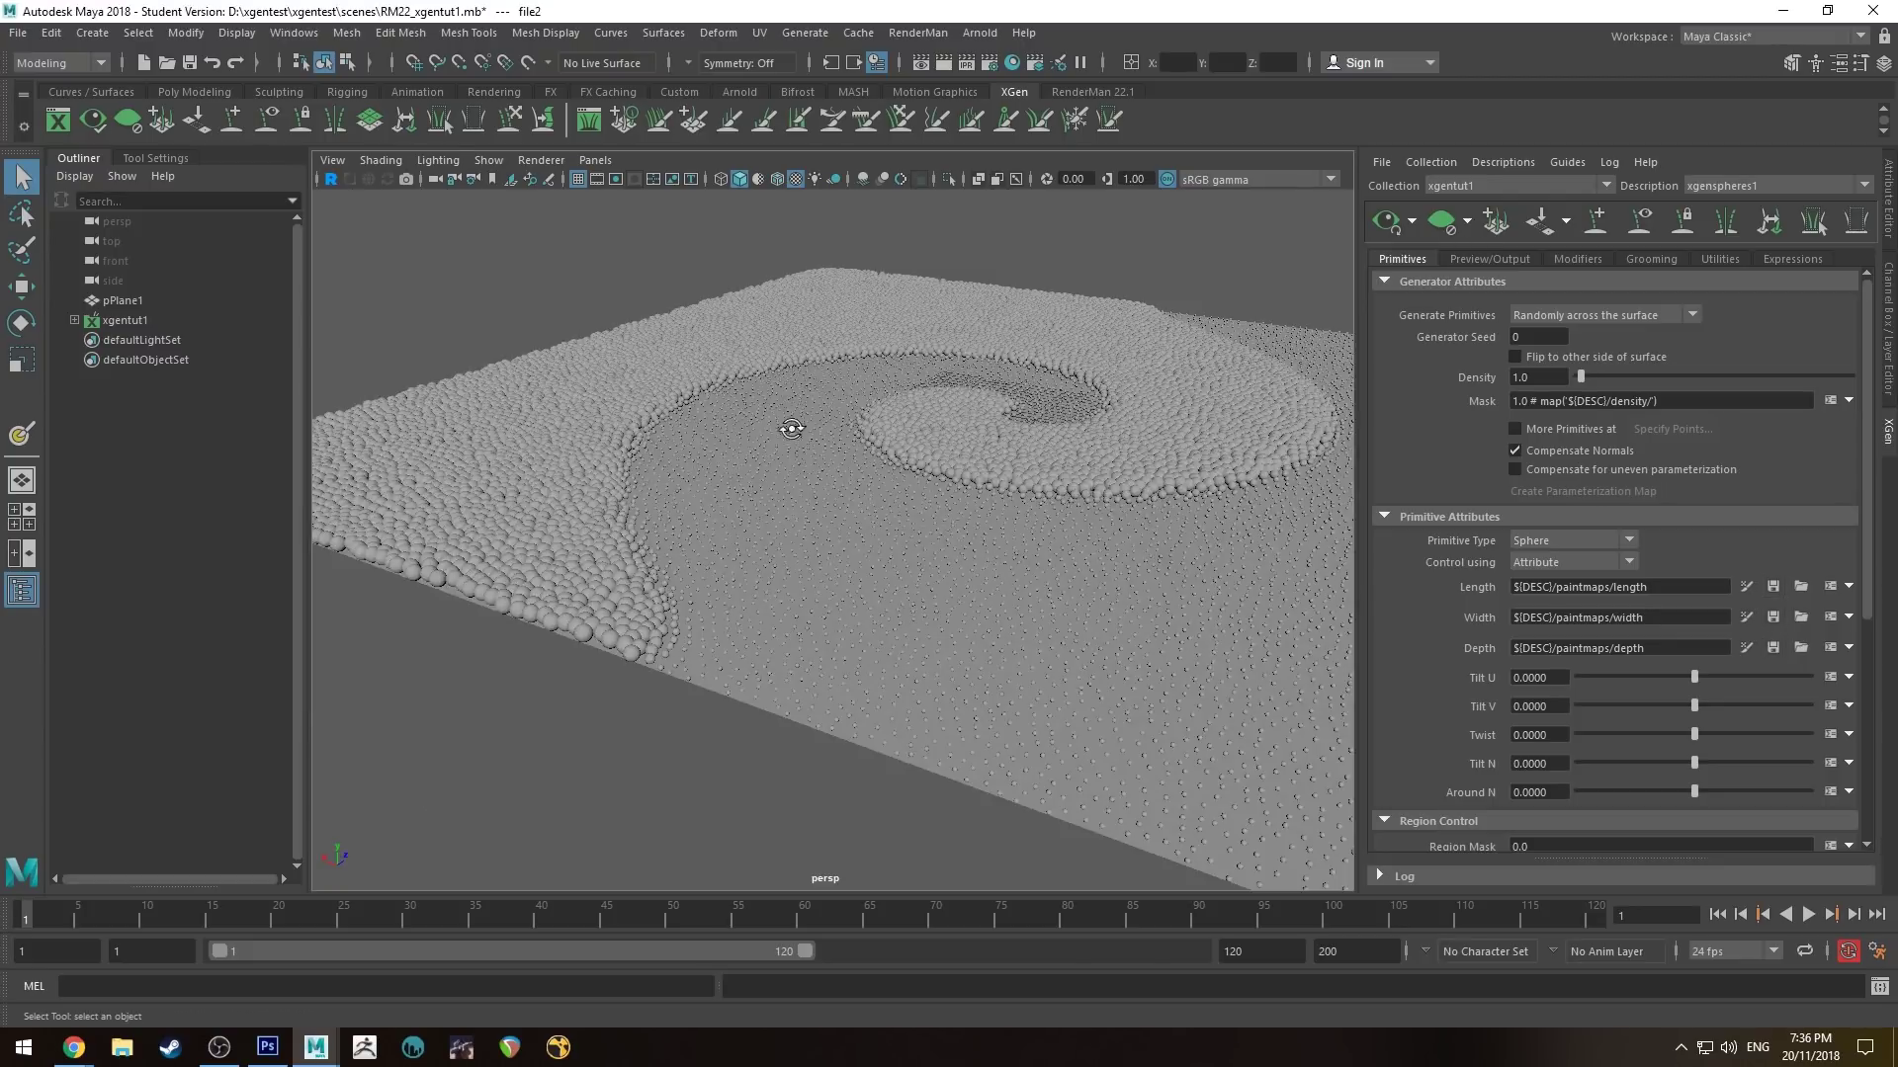
Step: Hide the viewport grid and frame the whole sphere-covered plane
{"action": "left_click_drag", "start_coordinate": [792, 428], "coordinate": [834, 436], "text": "alt"}
{"action": "middle_click_drag", "start_coordinate": [834, 436], "coordinate": [740, 417], "text": "alt"}
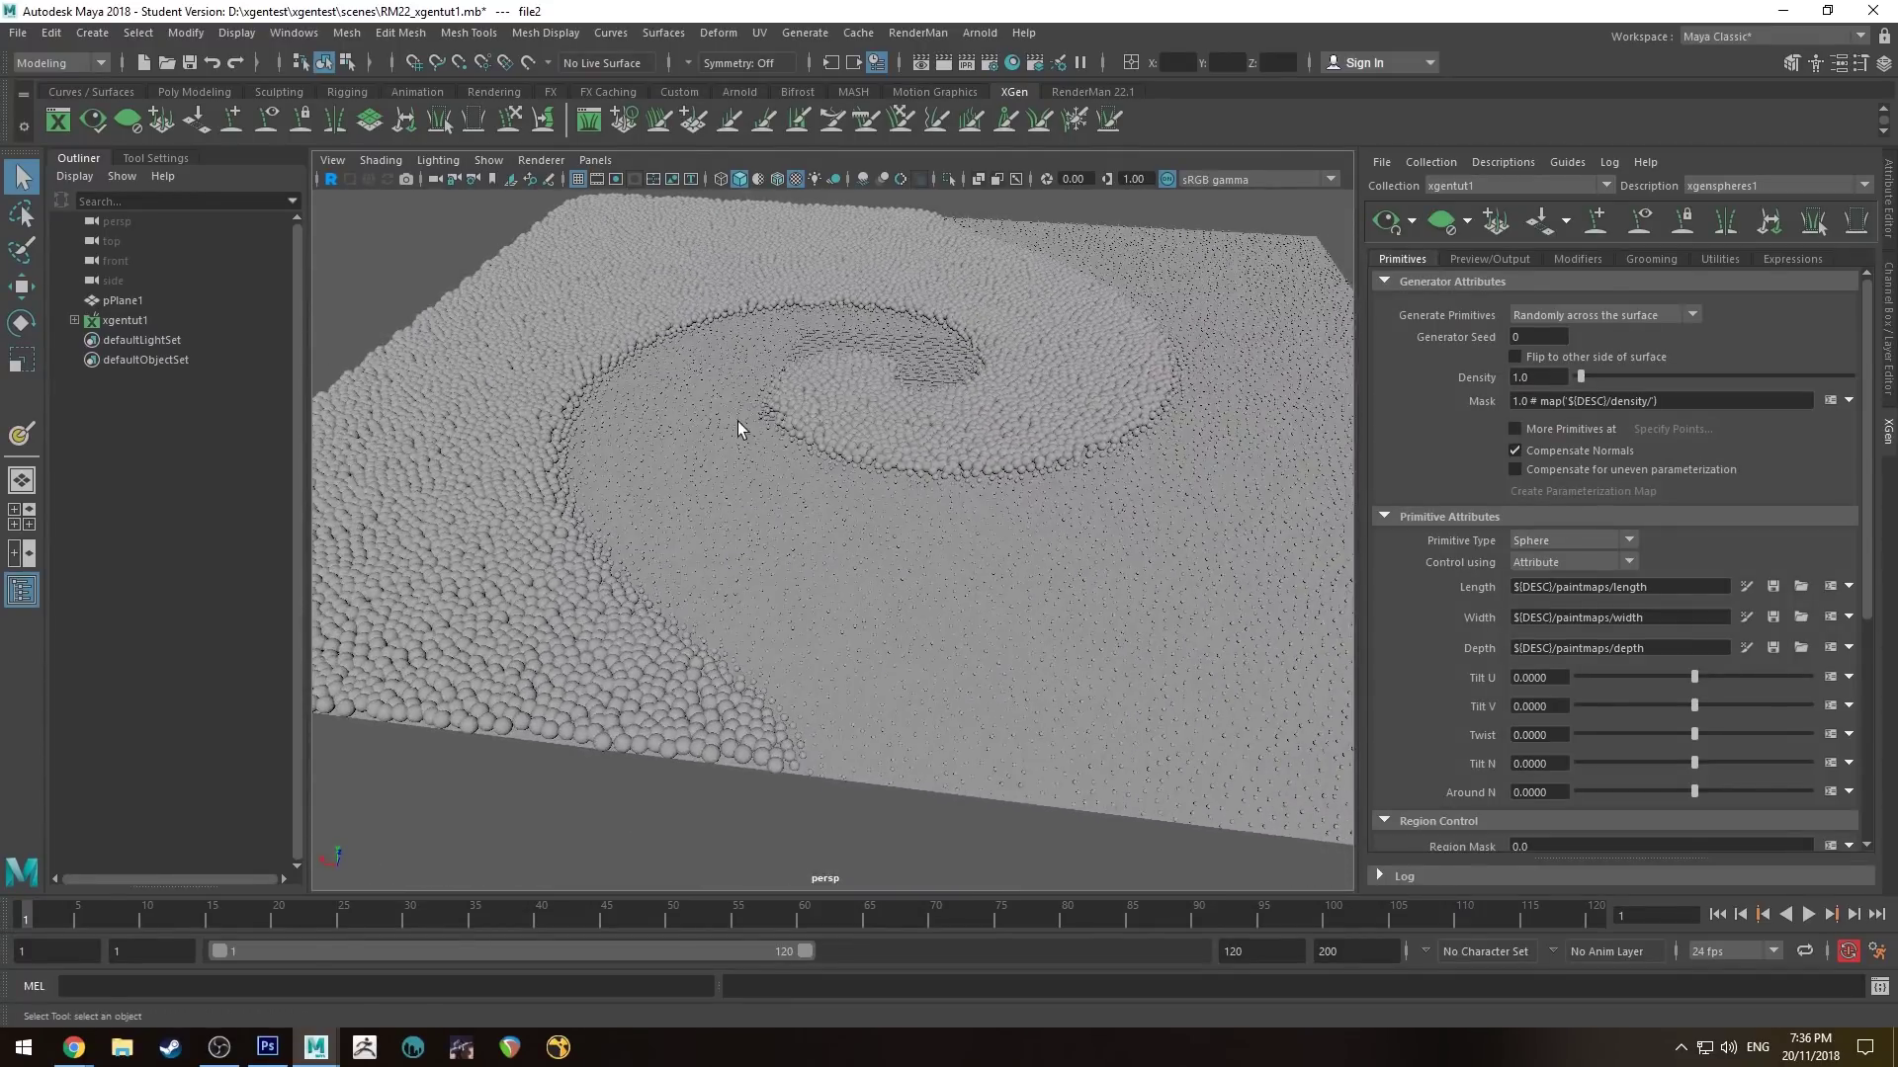
{"action": "left_click_drag", "start_coordinate": [643, 440], "coordinate": [776, 447], "text": "alt"}
{"action": "left_click", "coordinate": [579, 180]}
{"action": "key", "text": "f"}
{"action": "scroll", "coordinate": [781, 376], "scroll_direction": "up", "scroll_amount": 3}
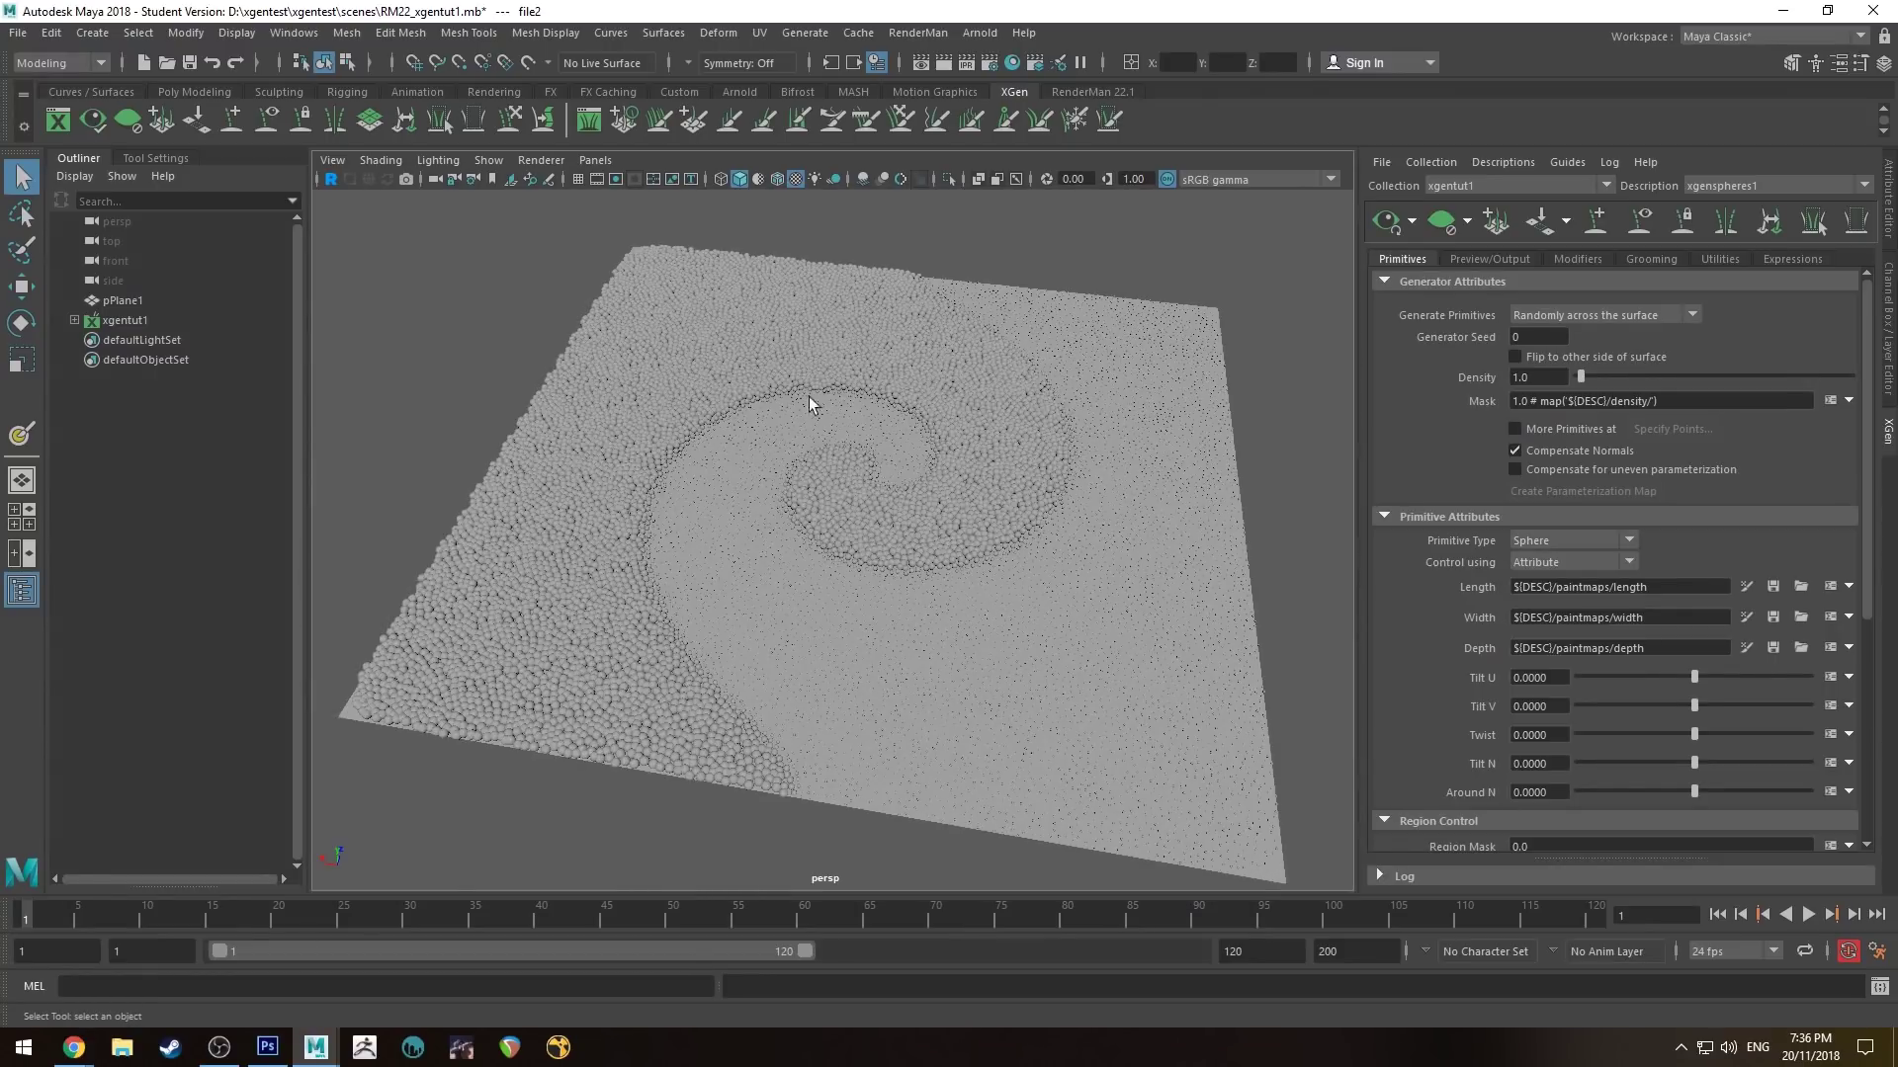
Step: Add a PxrDomeLight to the scene and start a RenderMan render in the viewport
{"action": "left_click", "coordinate": [1095, 91]}
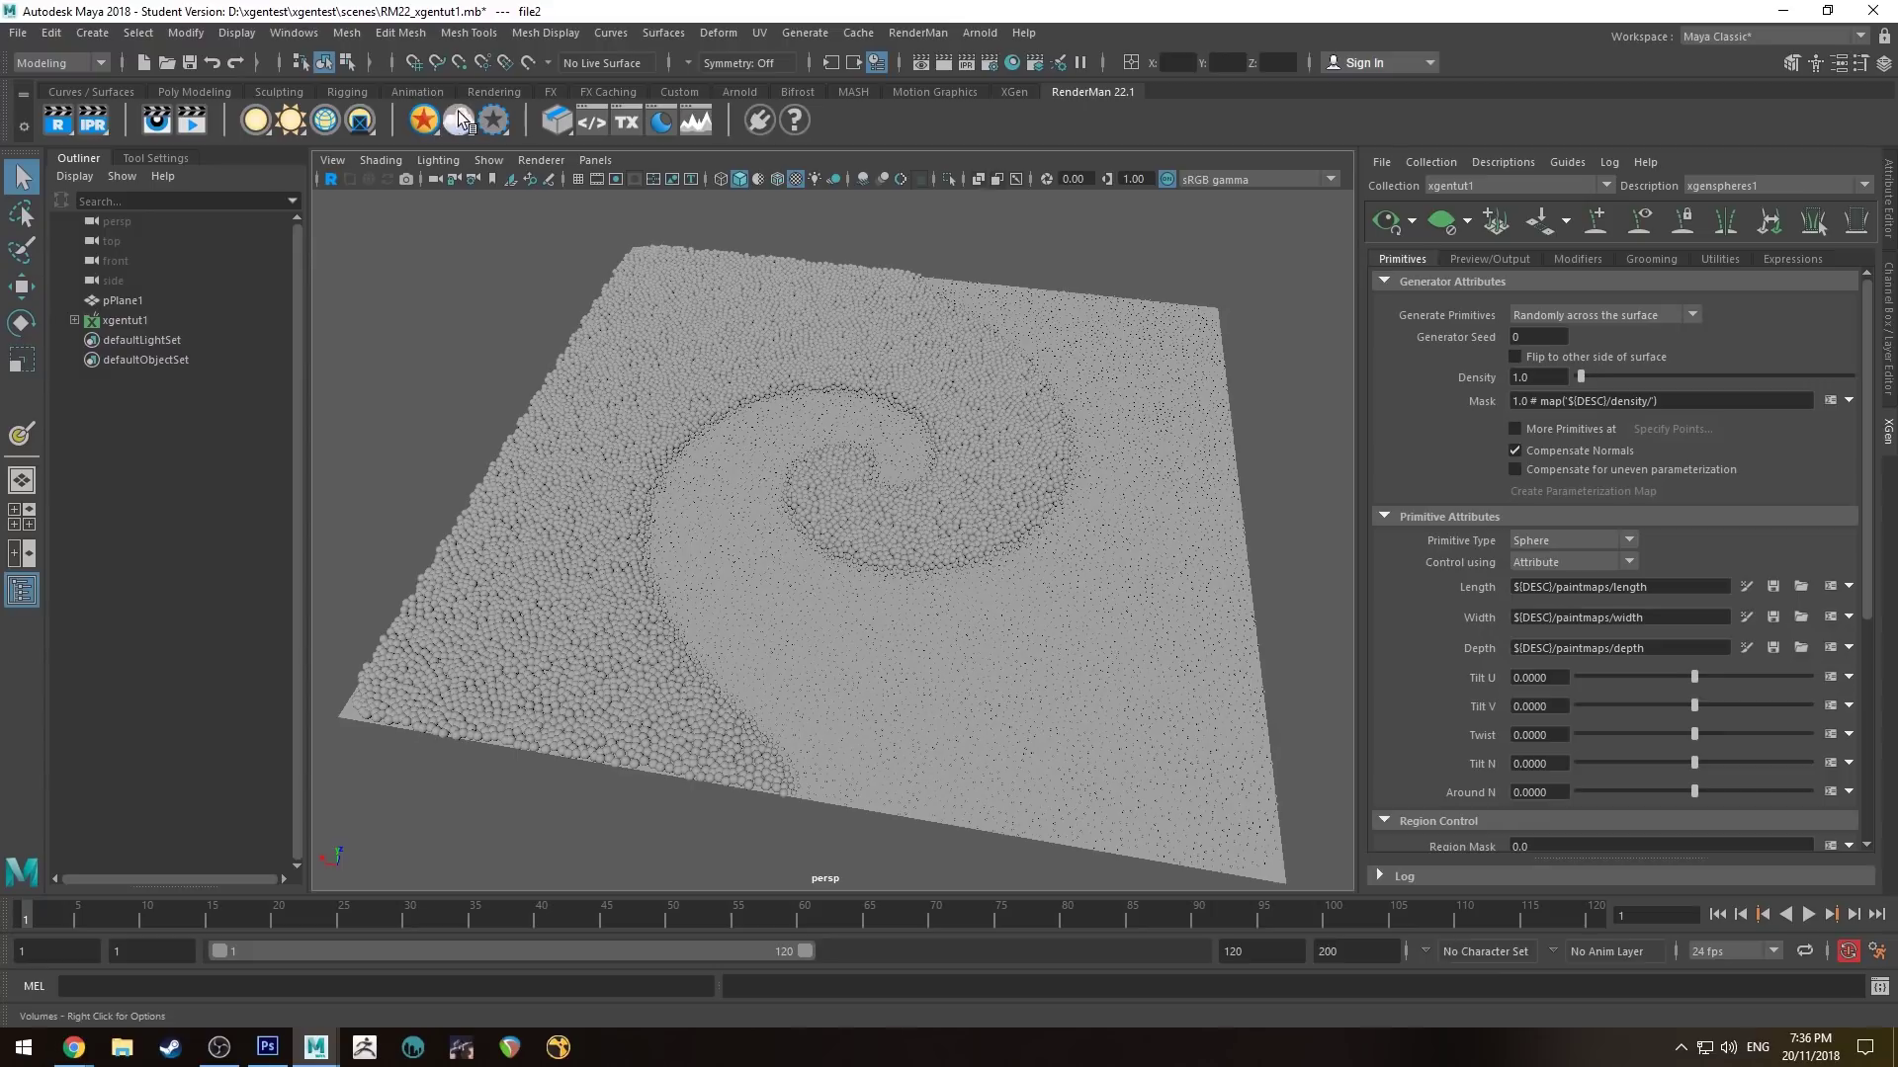
{"action": "left_click", "coordinate": [290, 120]}
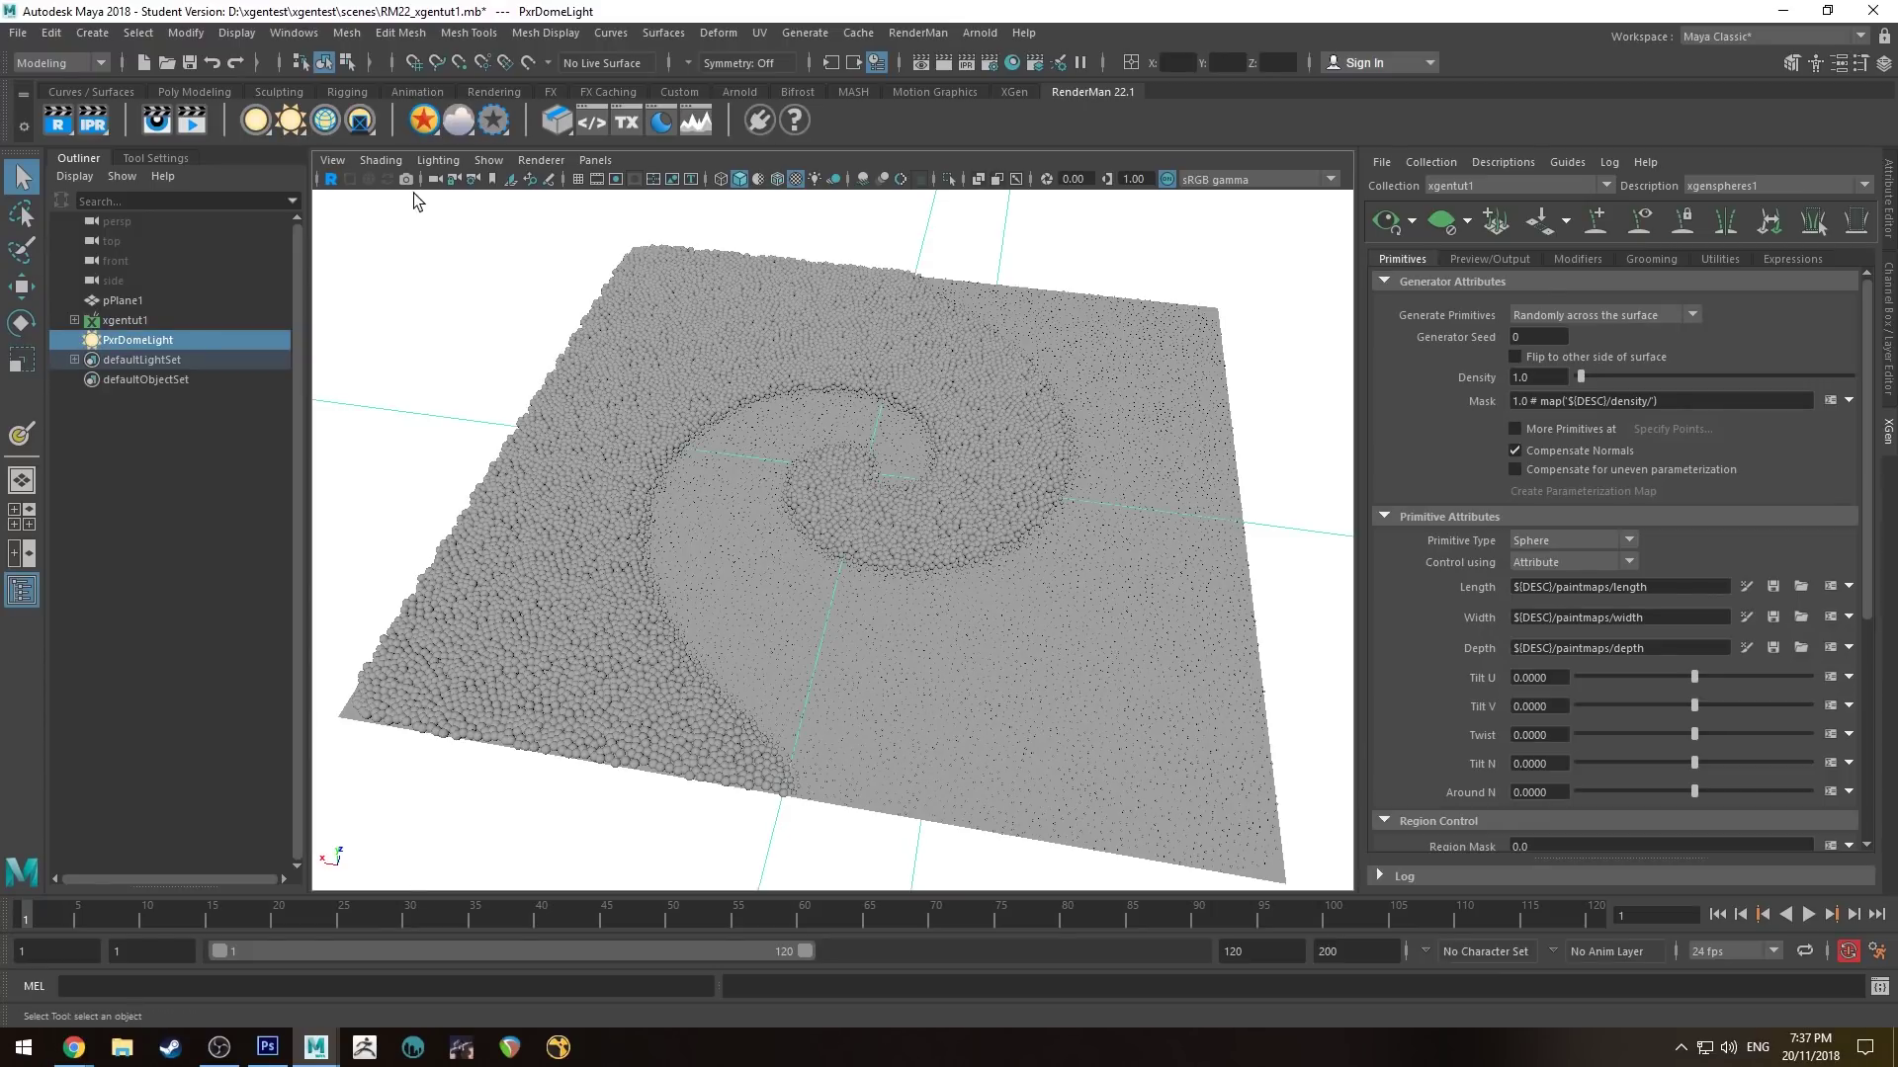
{"action": "left_click", "coordinate": [332, 179]}
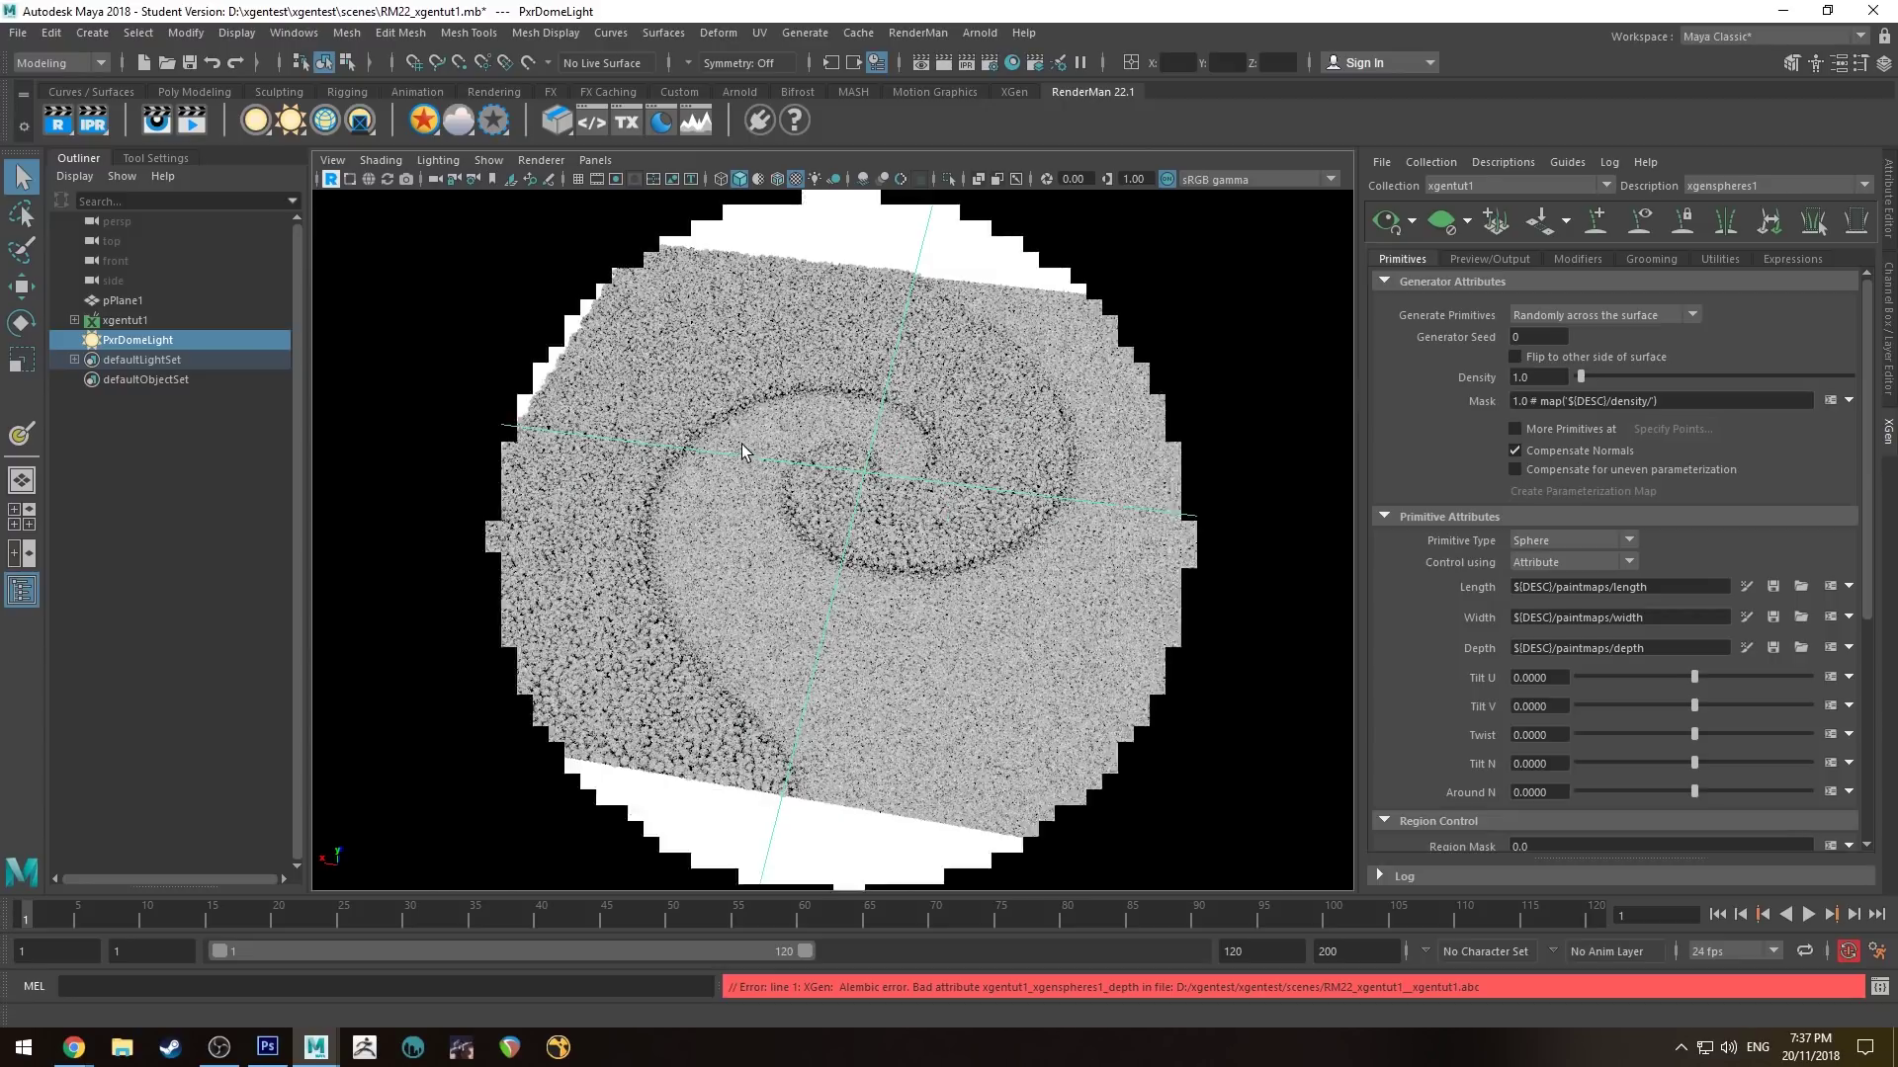
Step: Examine the rendered spheres along the twirl edge from low and close angles, and stop the viewport render
{"action": "left_click_drag", "start_coordinate": [849, 488], "coordinate": [791, 458], "text": "alt"}
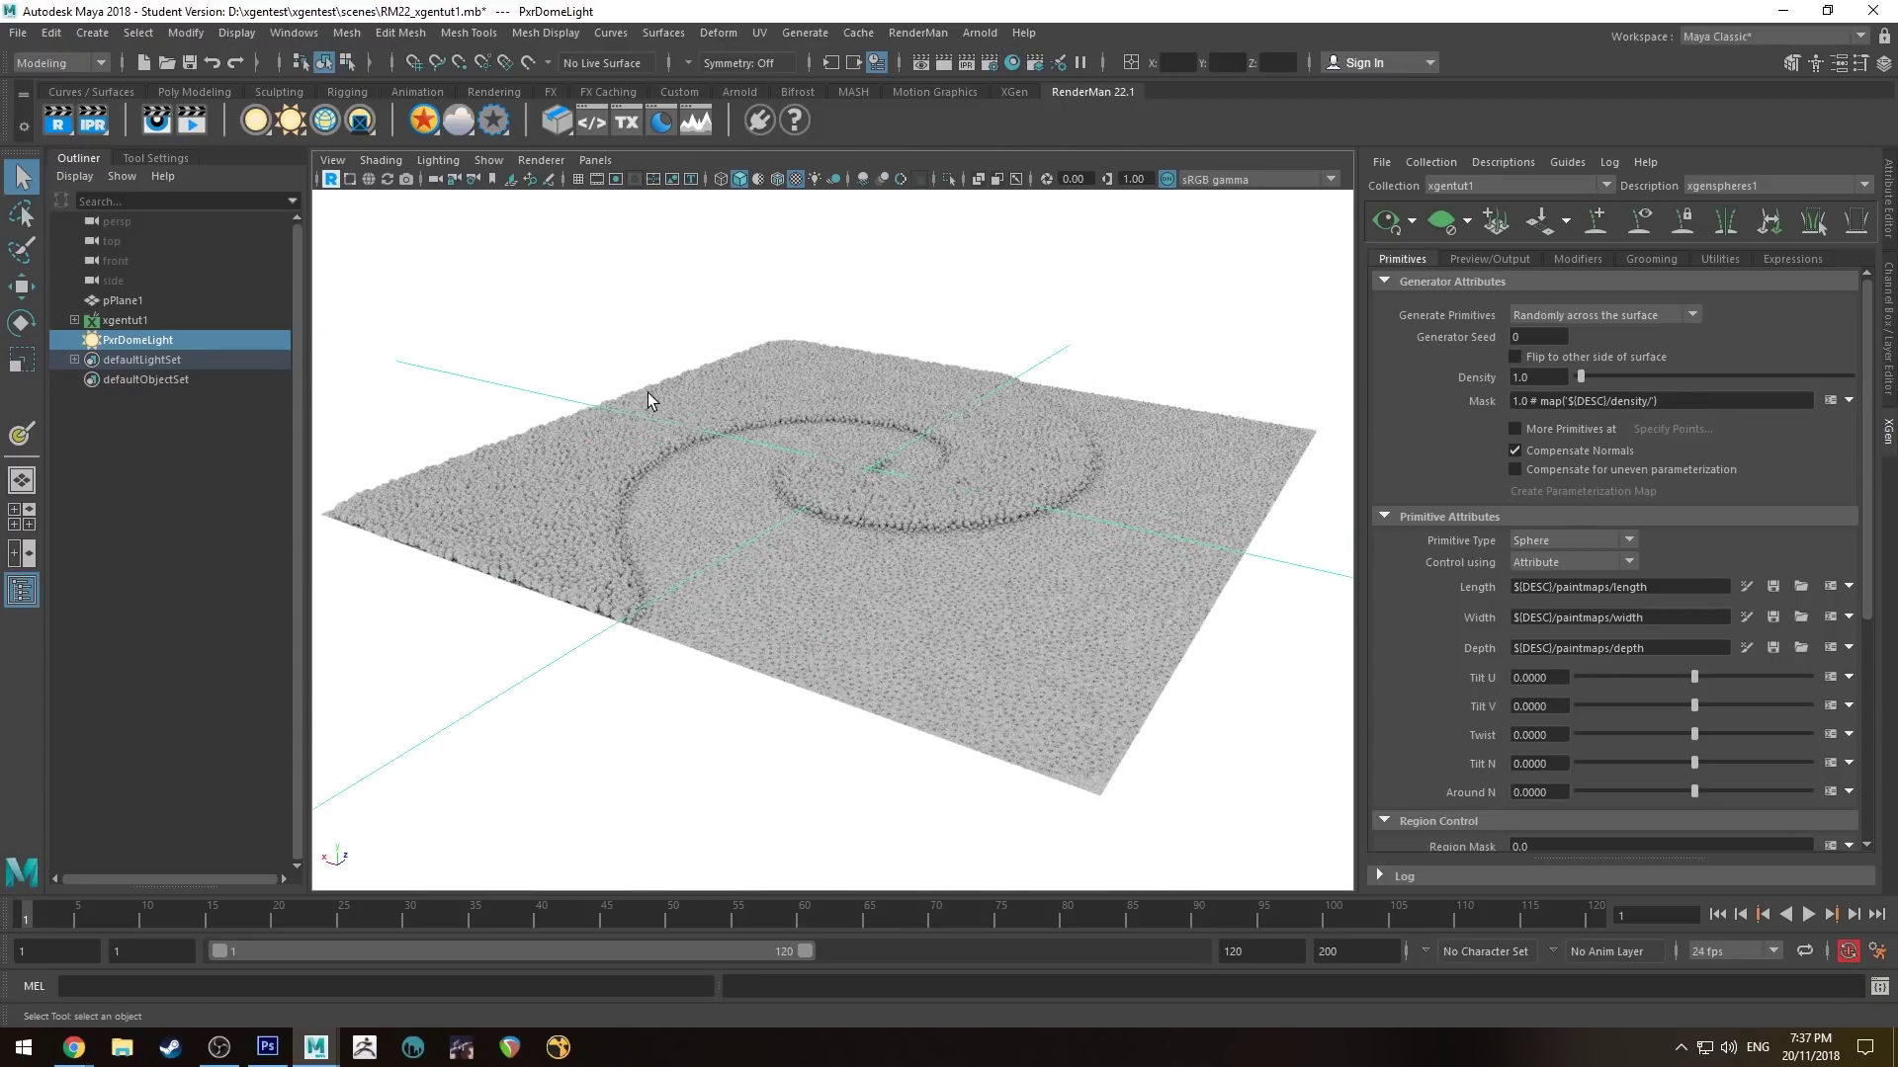
{"action": "middle_click_drag", "start_coordinate": [648, 393], "coordinate": [727, 405], "text": "alt"}
{"action": "right_click_drag", "start_coordinate": [727, 405], "coordinate": [921, 591], "text": "alt"}
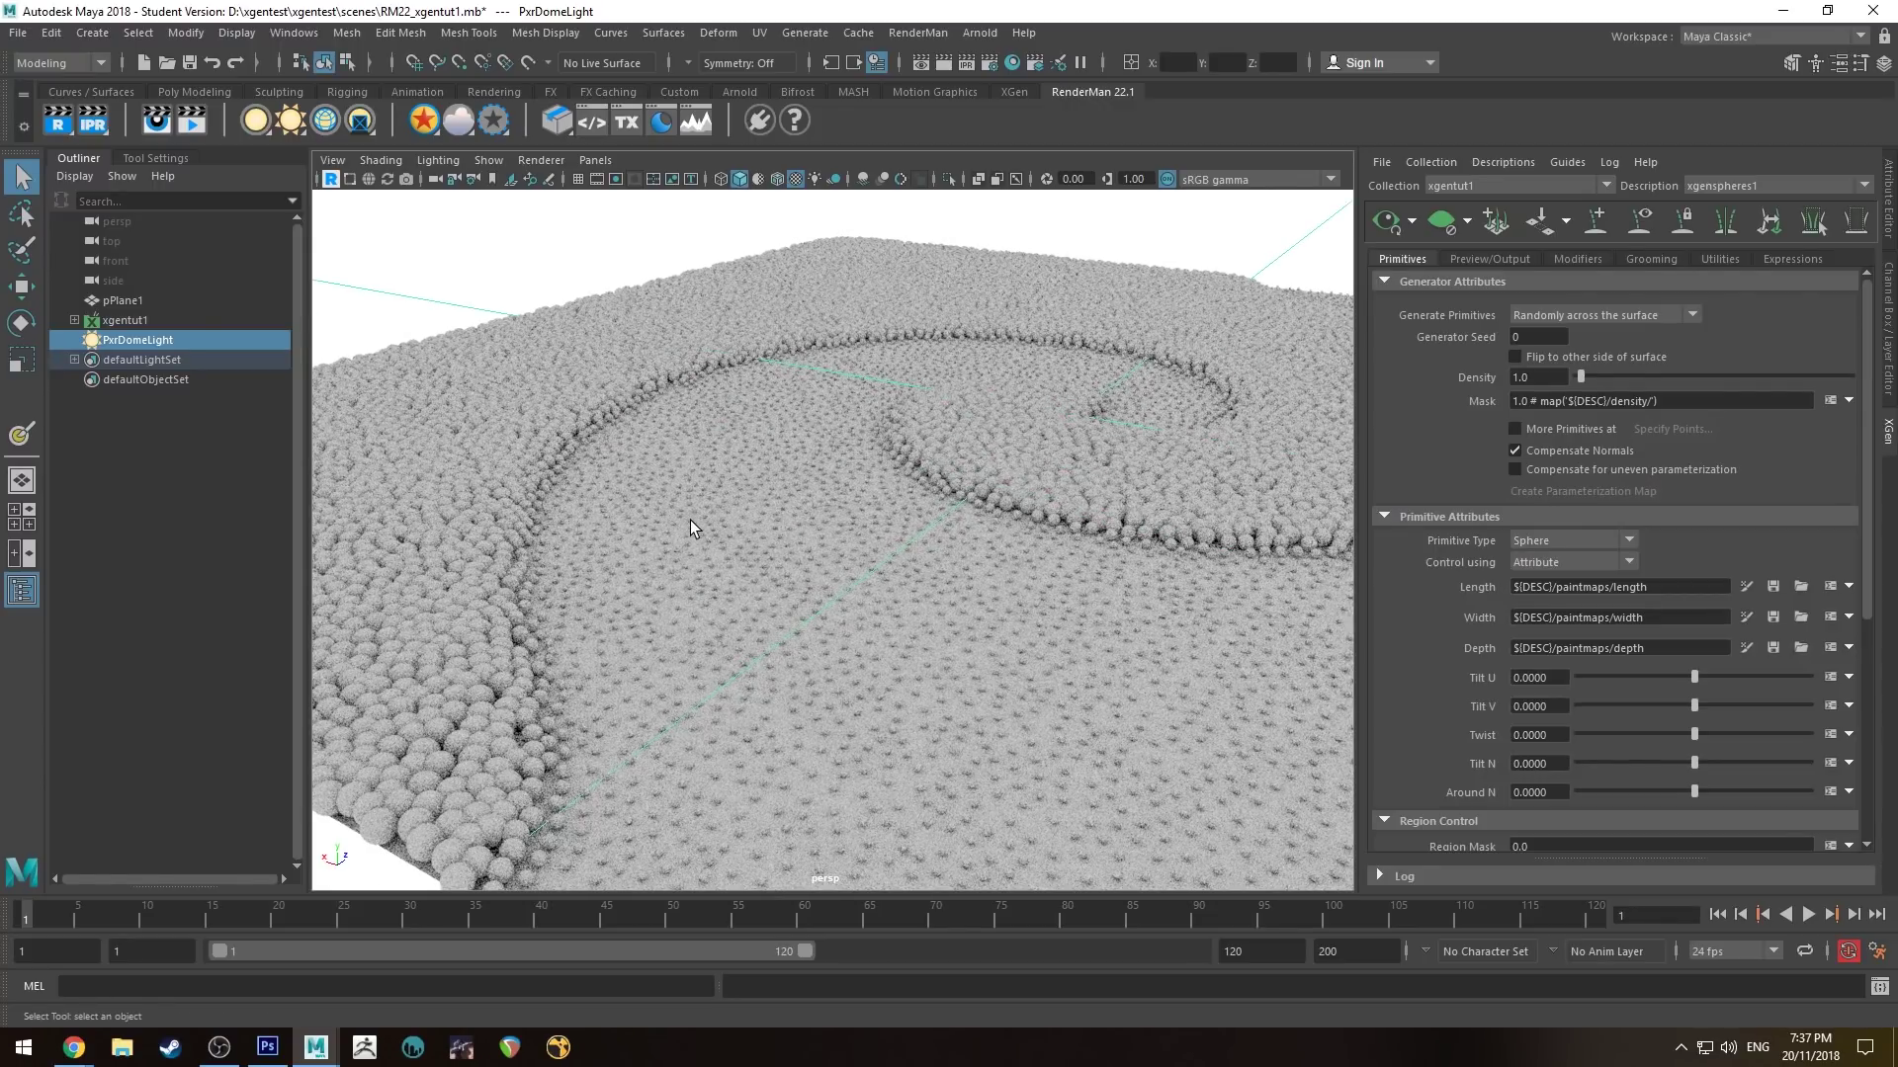
{"action": "right_click_drag", "start_coordinate": [1025, 591], "coordinate": [818, 424], "text": "alt"}
{"action": "left_click_drag", "start_coordinate": [817, 424], "coordinate": [848, 429], "text": "alt"}
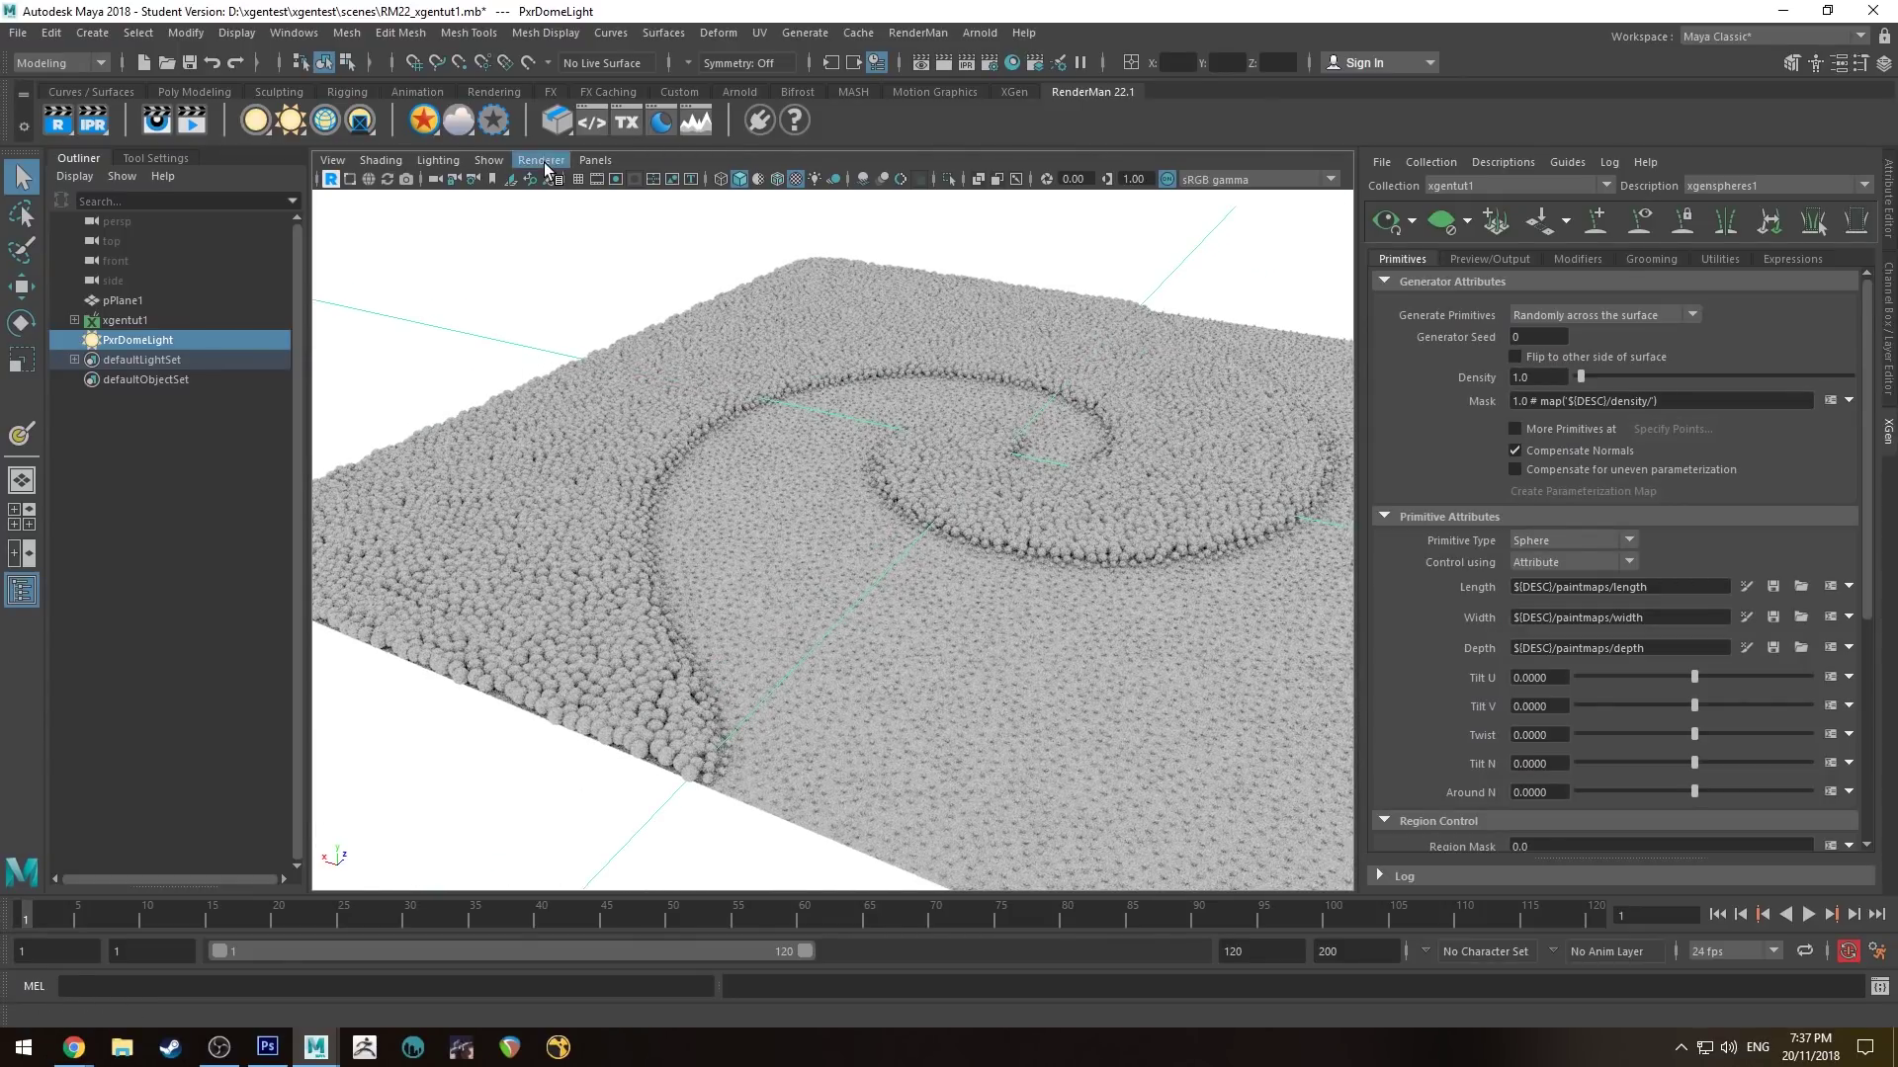
{"action": "left_click", "coordinate": [331, 179]}
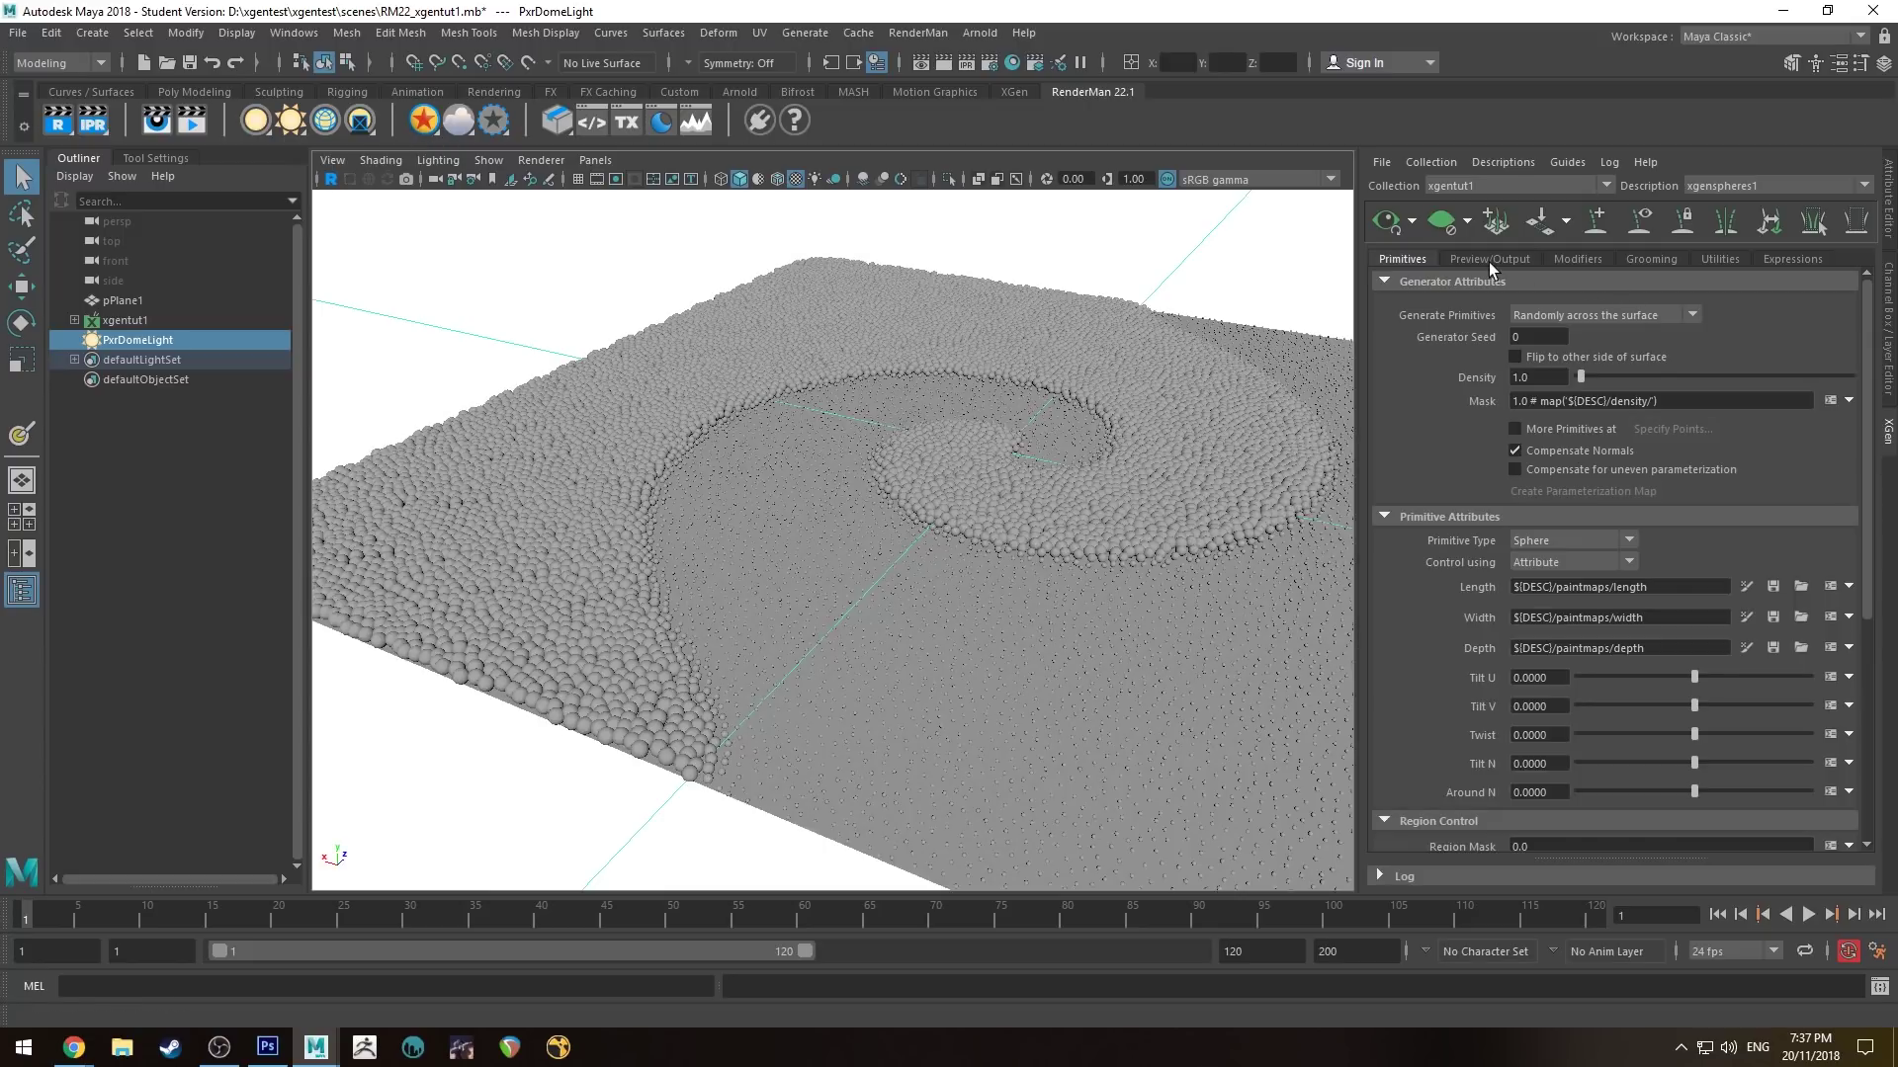
Step: Set the output renderer of the xgenspheres1 description to RenderMan
{"action": "left_click", "coordinate": [1486, 257]}
{"action": "left_click", "coordinate": [1546, 596]}
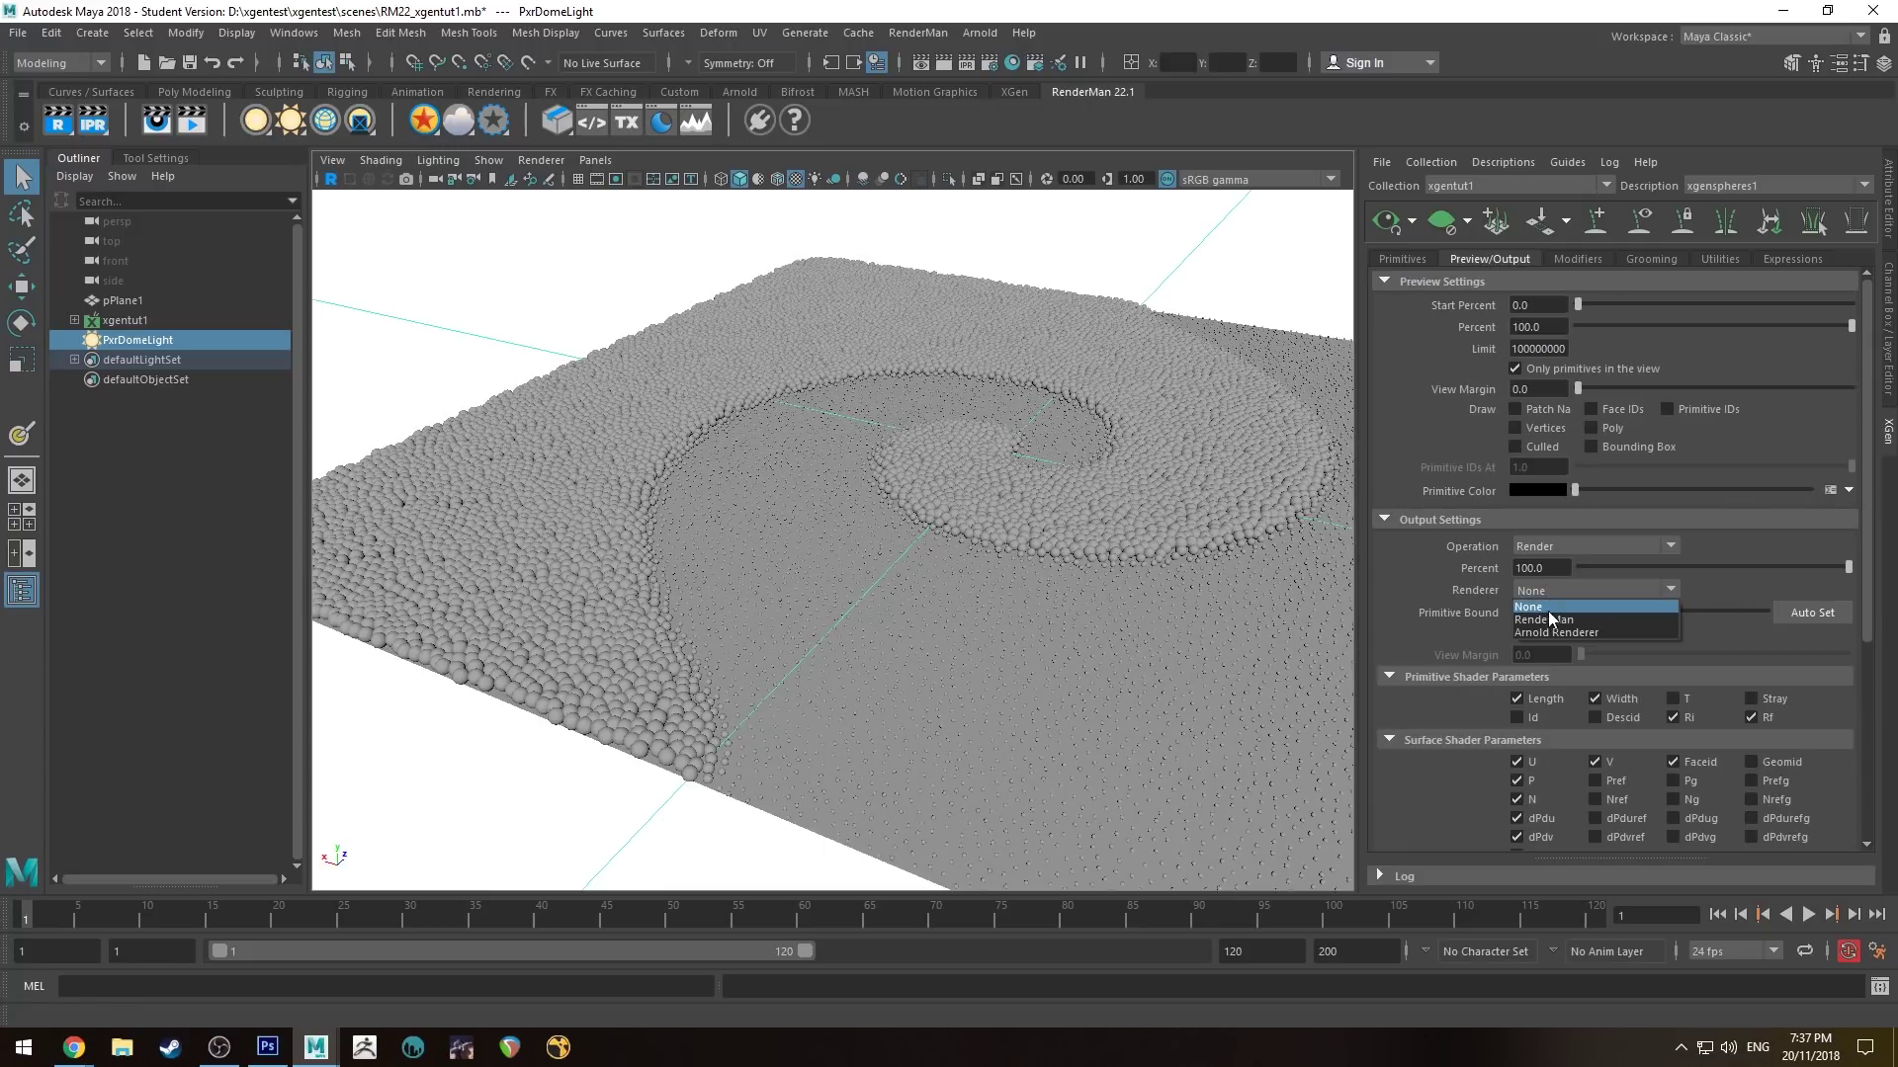
{"action": "left_click", "coordinate": [1548, 620]}
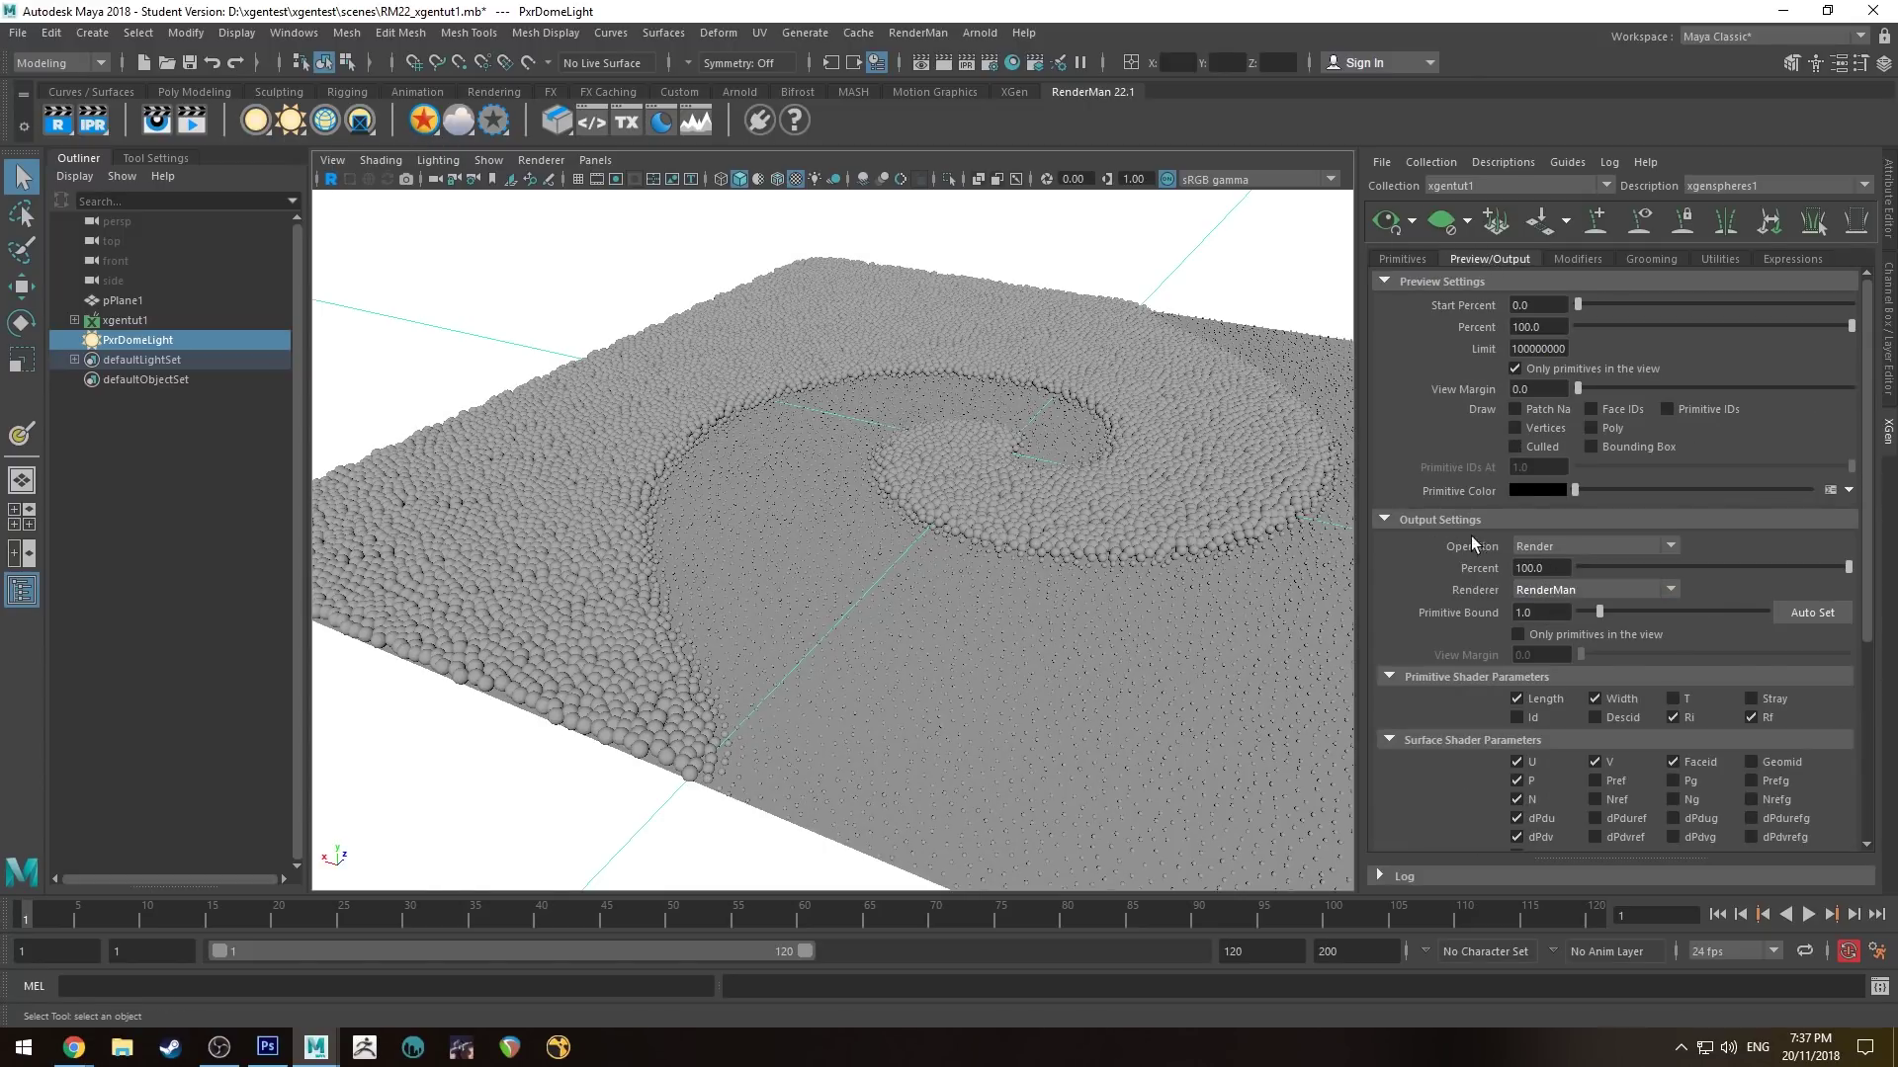
Step: Assign a new PxrLayerSurface shader to the spheres' RenderMan shading group and name it balls in the Hypershade
{"action": "scroll", "coordinate": [1414, 545], "scroll_direction": "down", "scroll_amount": 5}
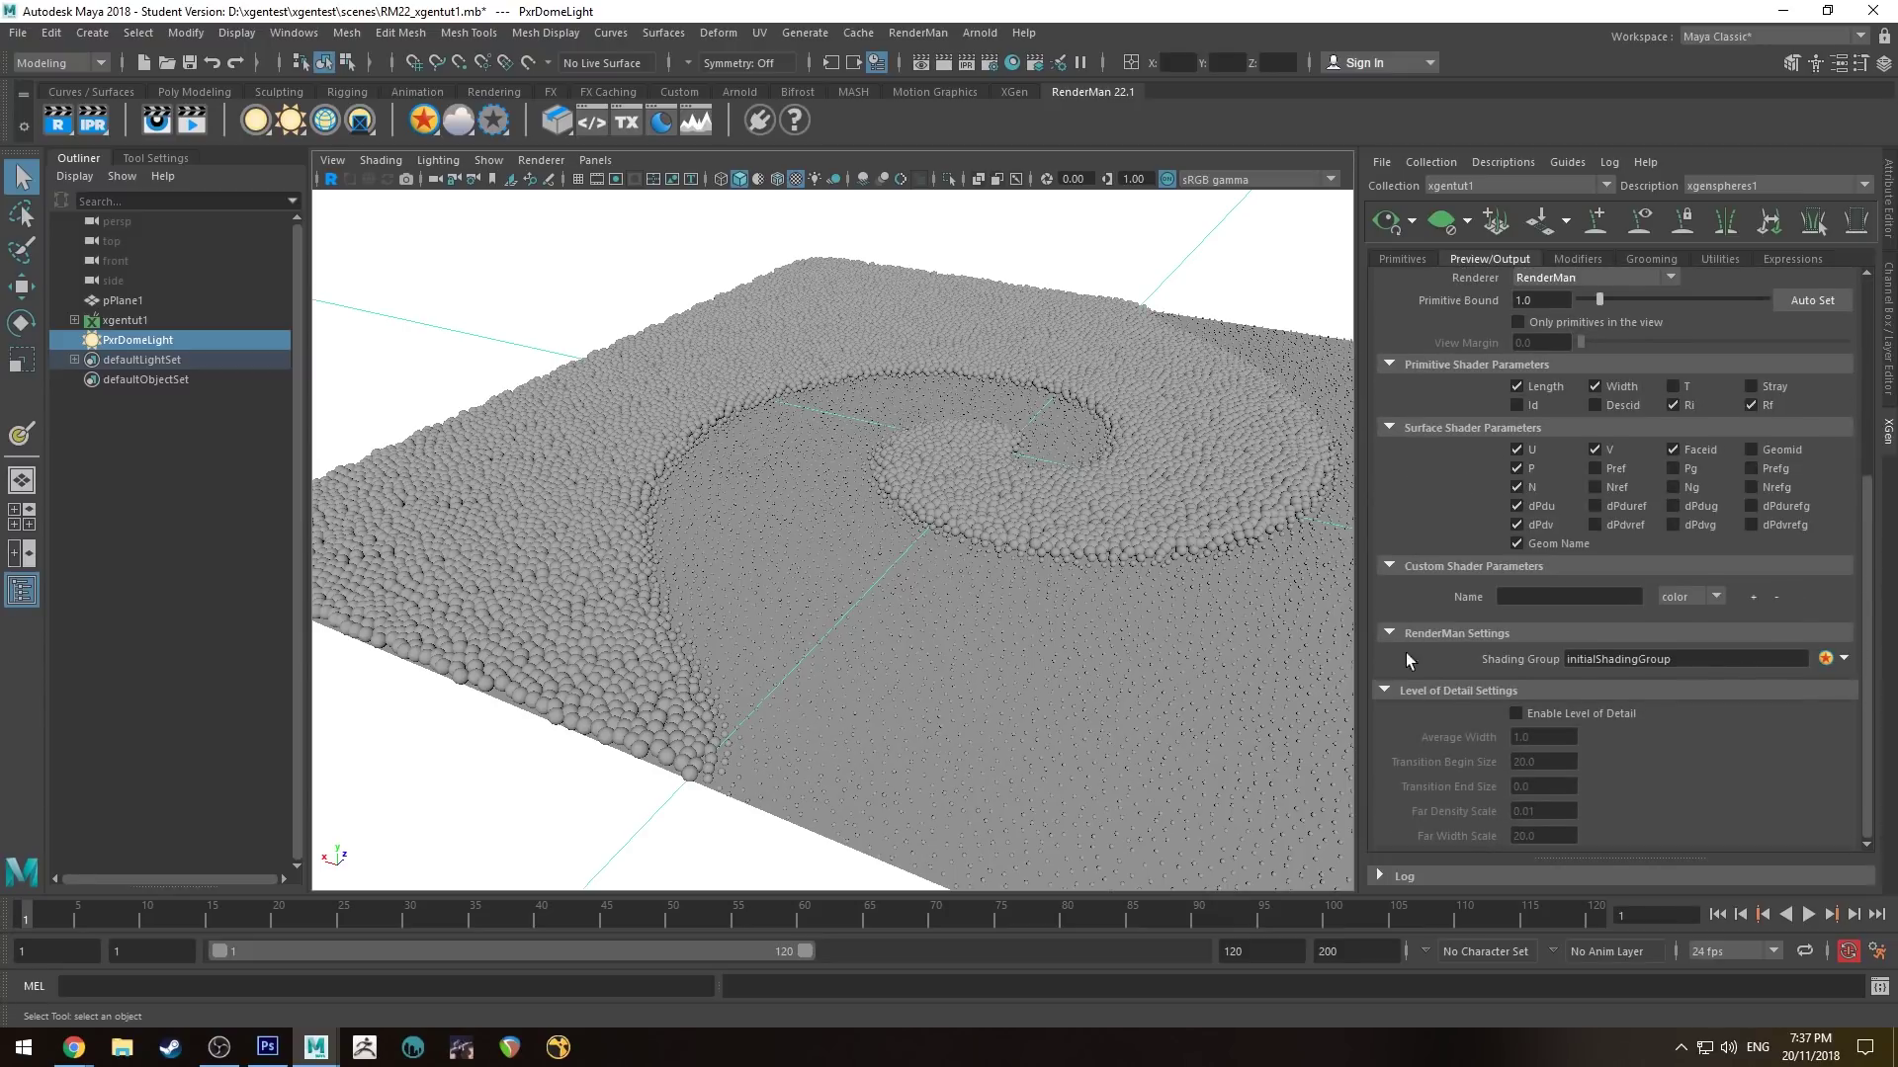
{"action": "left_click", "coordinate": [1844, 659]}
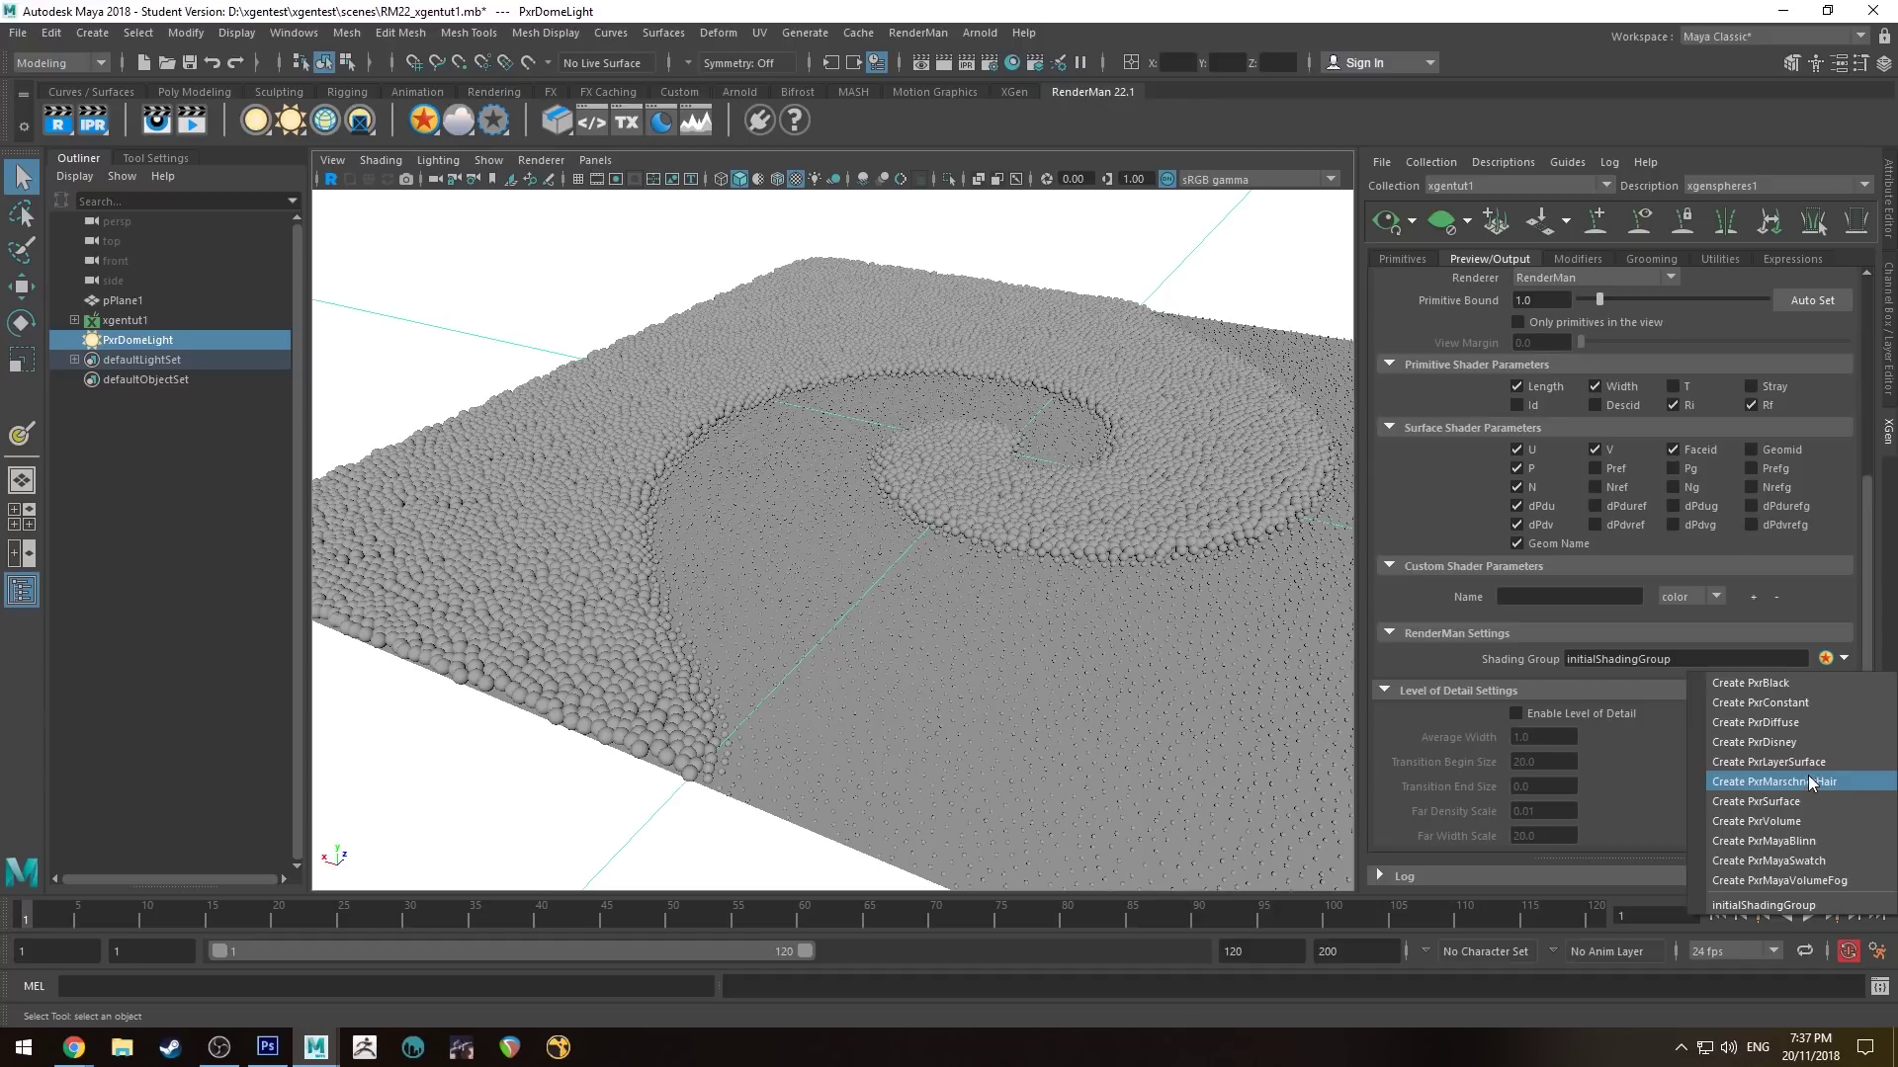
{"action": "left_click", "coordinate": [1767, 763]}
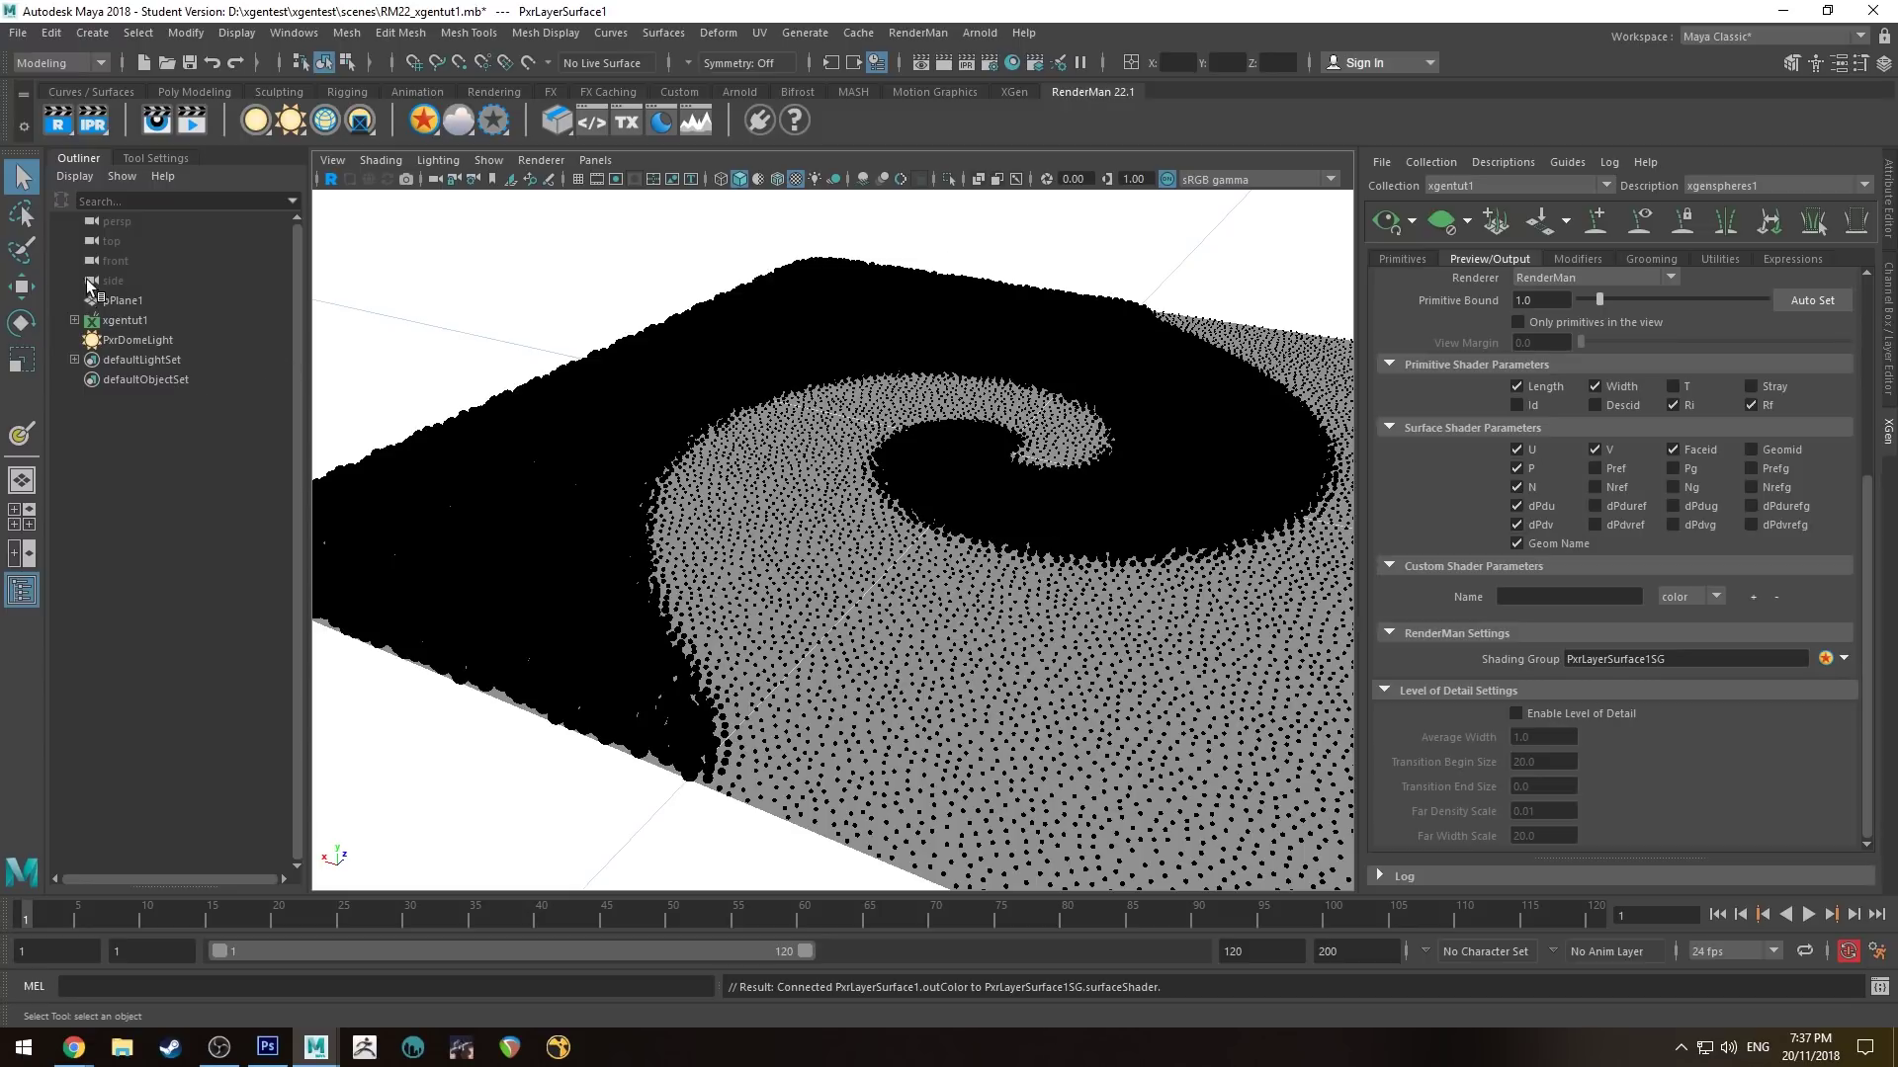
{"action": "left_click_drag", "start_coordinate": [426, 324], "coordinate": [911, 432], "text": "alt"}
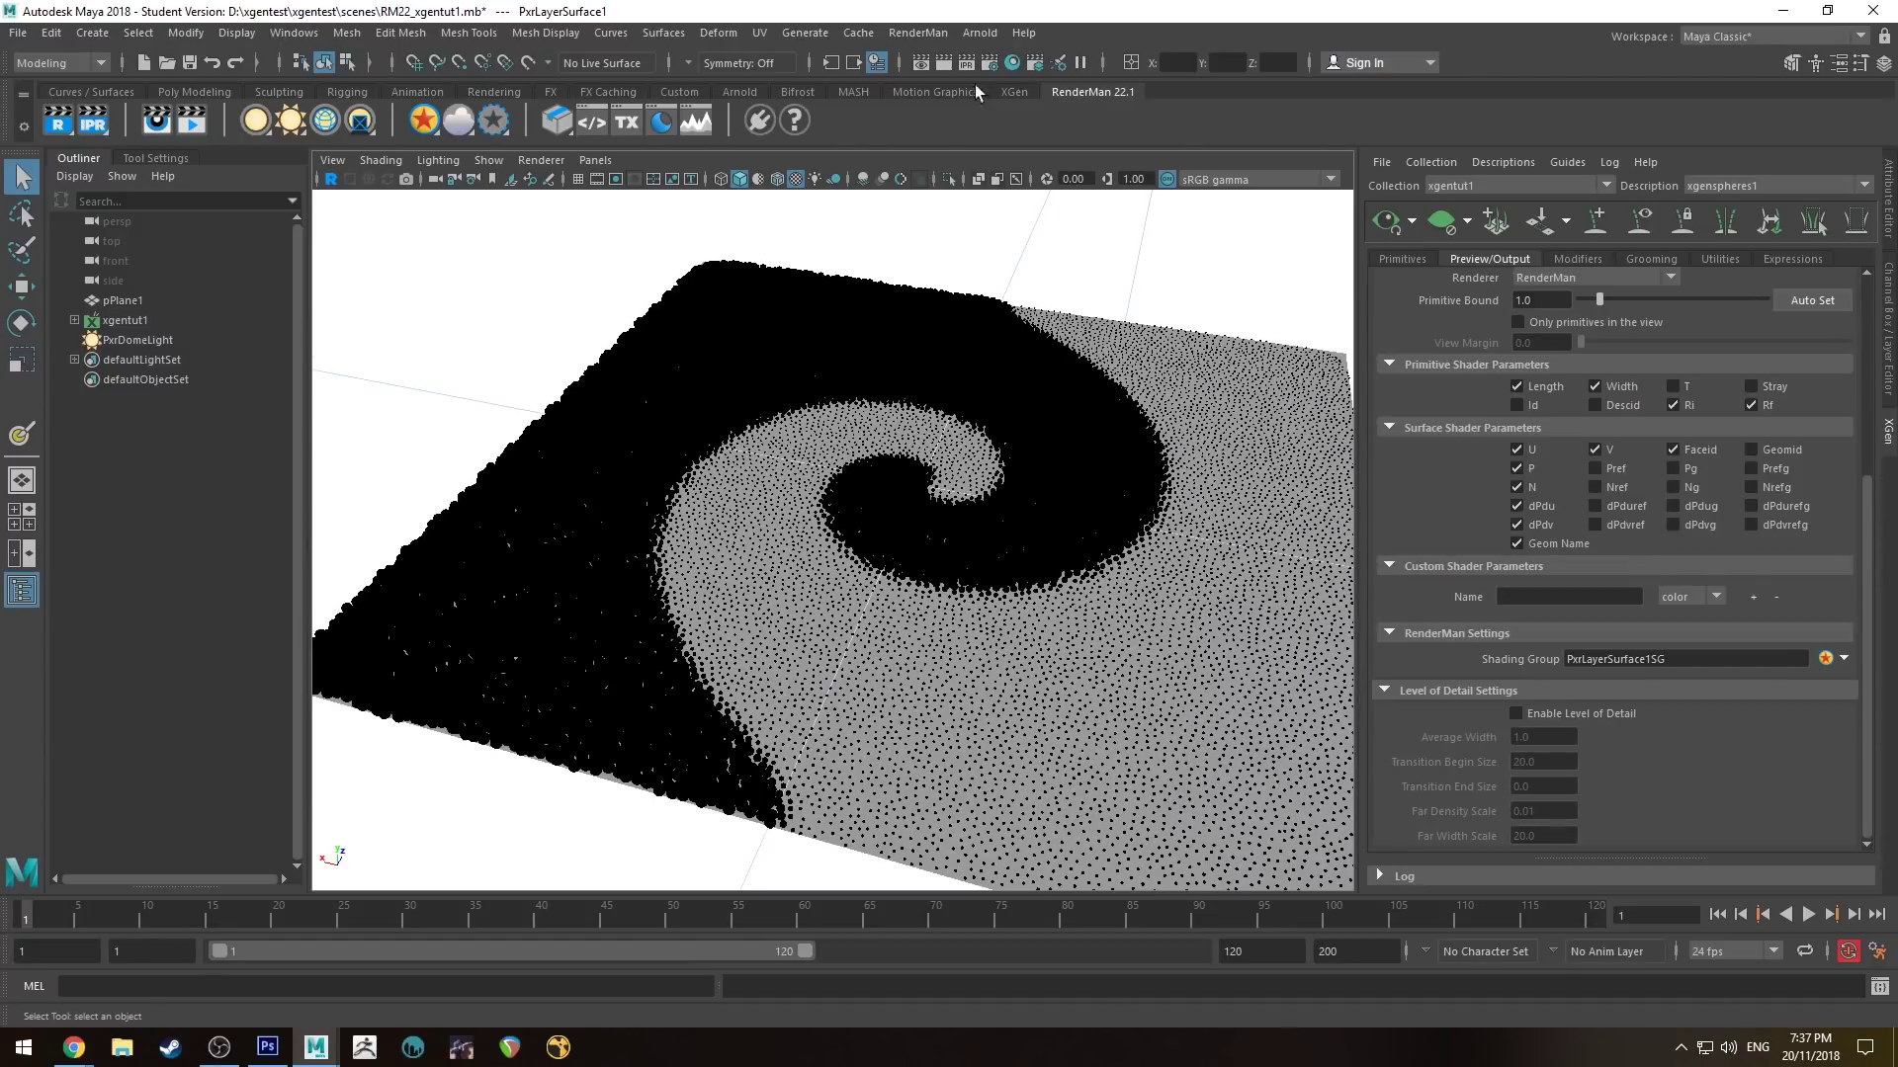
{"action": "left_click", "coordinate": [1012, 66]}
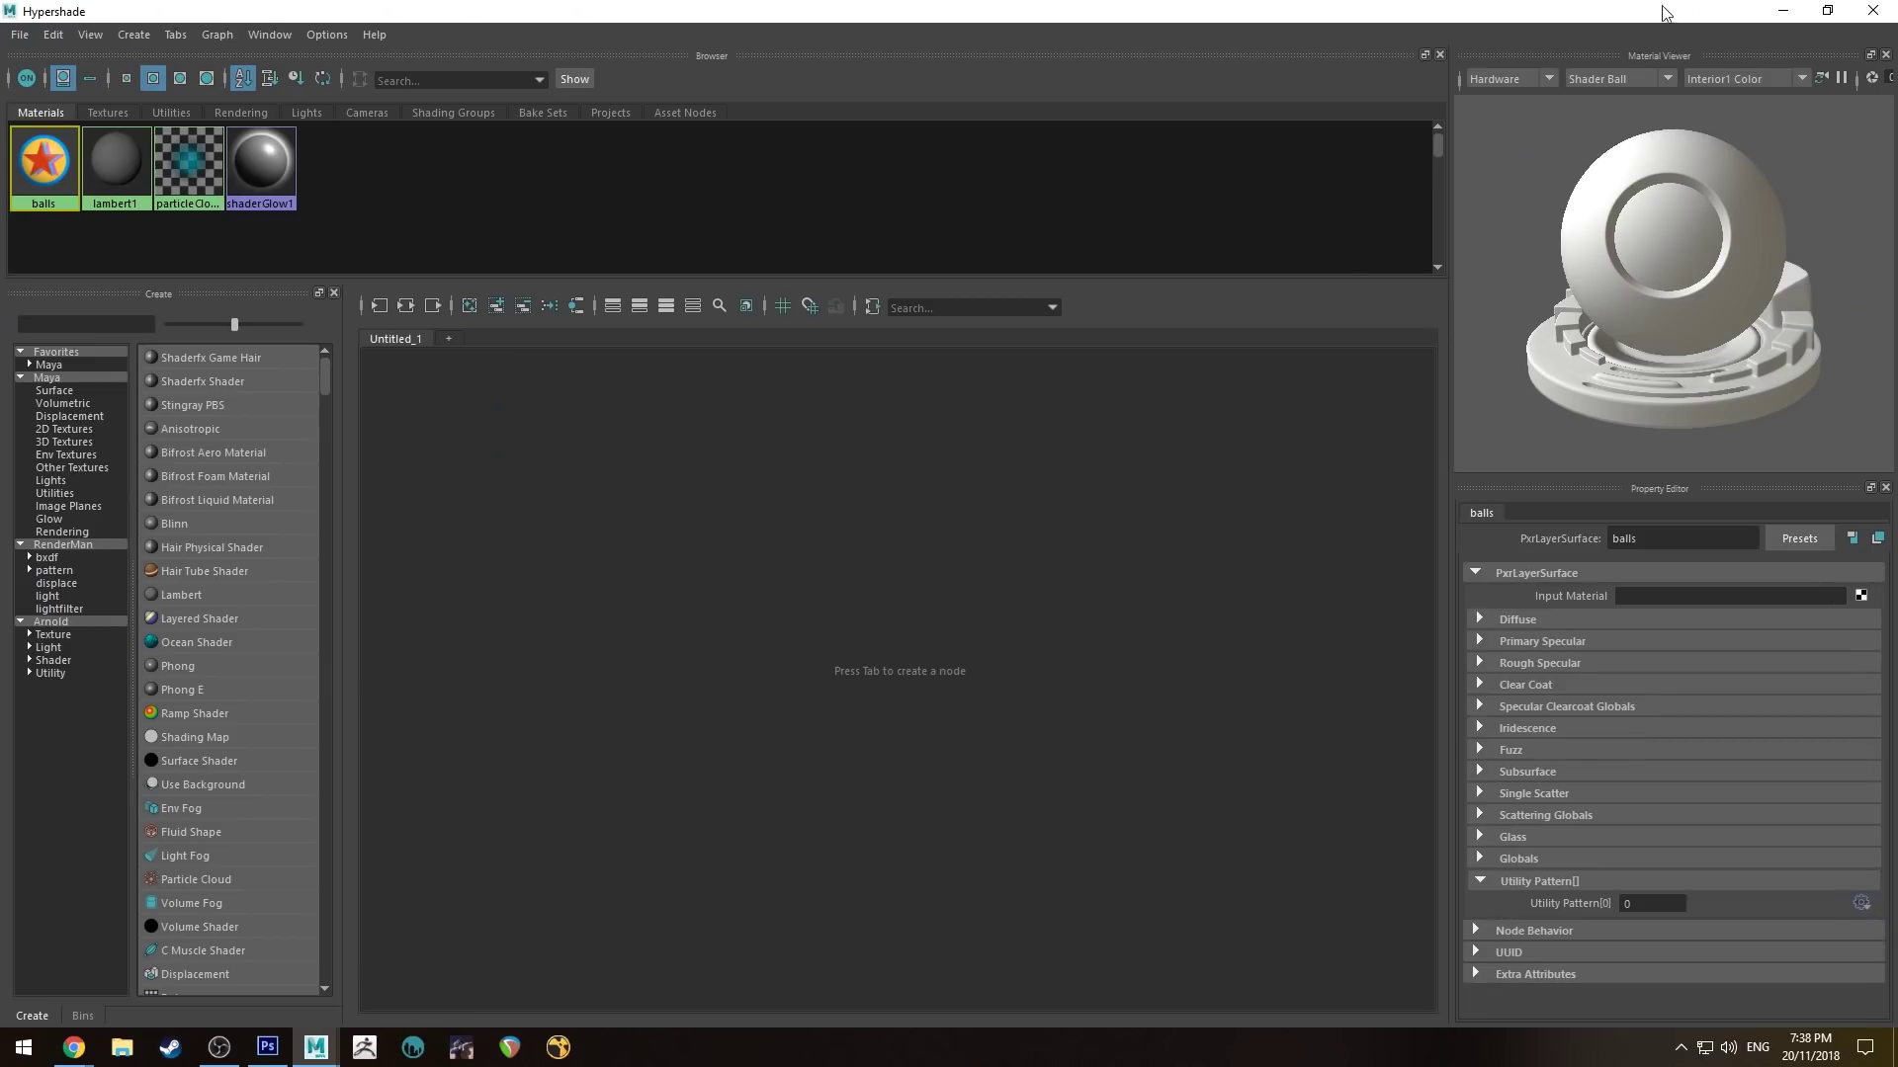
Step: Assign a new PxrSurface shader to the spheres' shading group and set its diffuse color to red
{"action": "left_click", "coordinate": [1844, 658]}
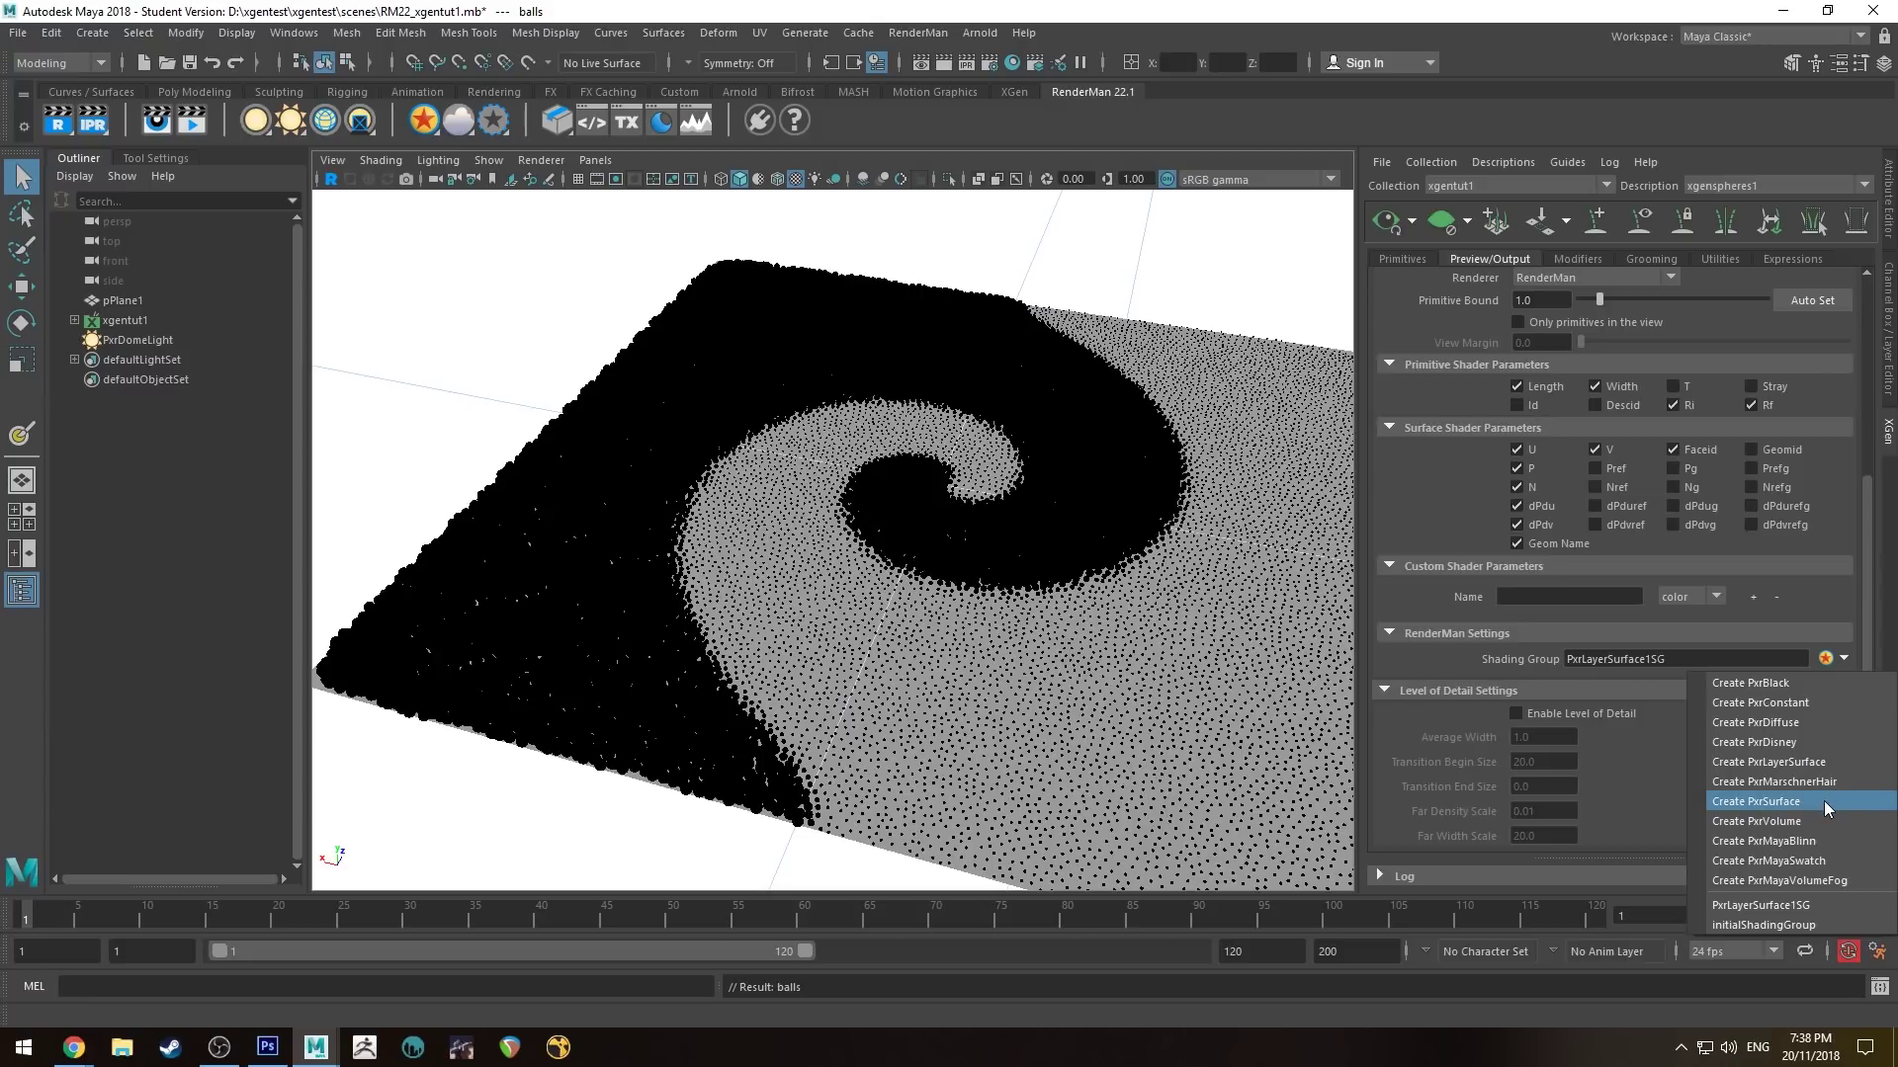
{"action": "left_click", "coordinate": [1825, 802]}
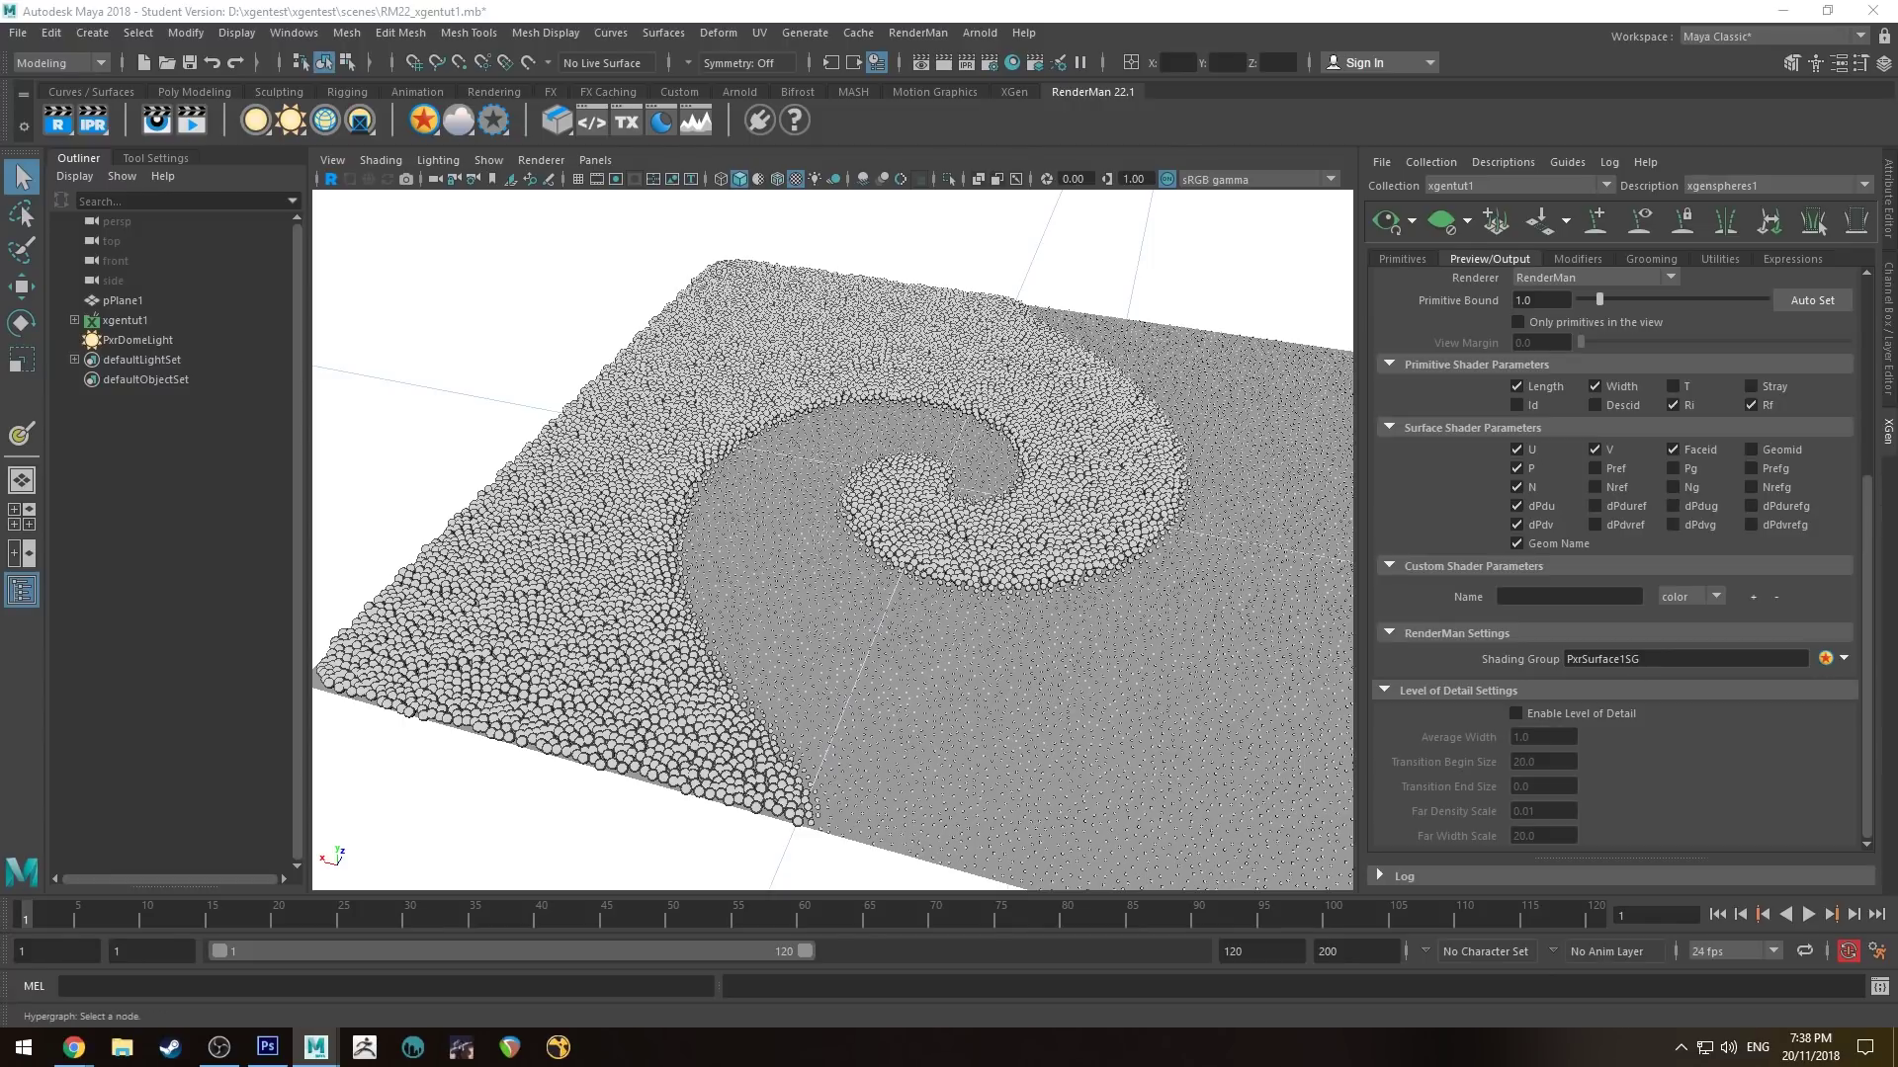
{"action": "left_click_drag", "start_coordinate": [0, 380], "coordinate": [445, 2]}
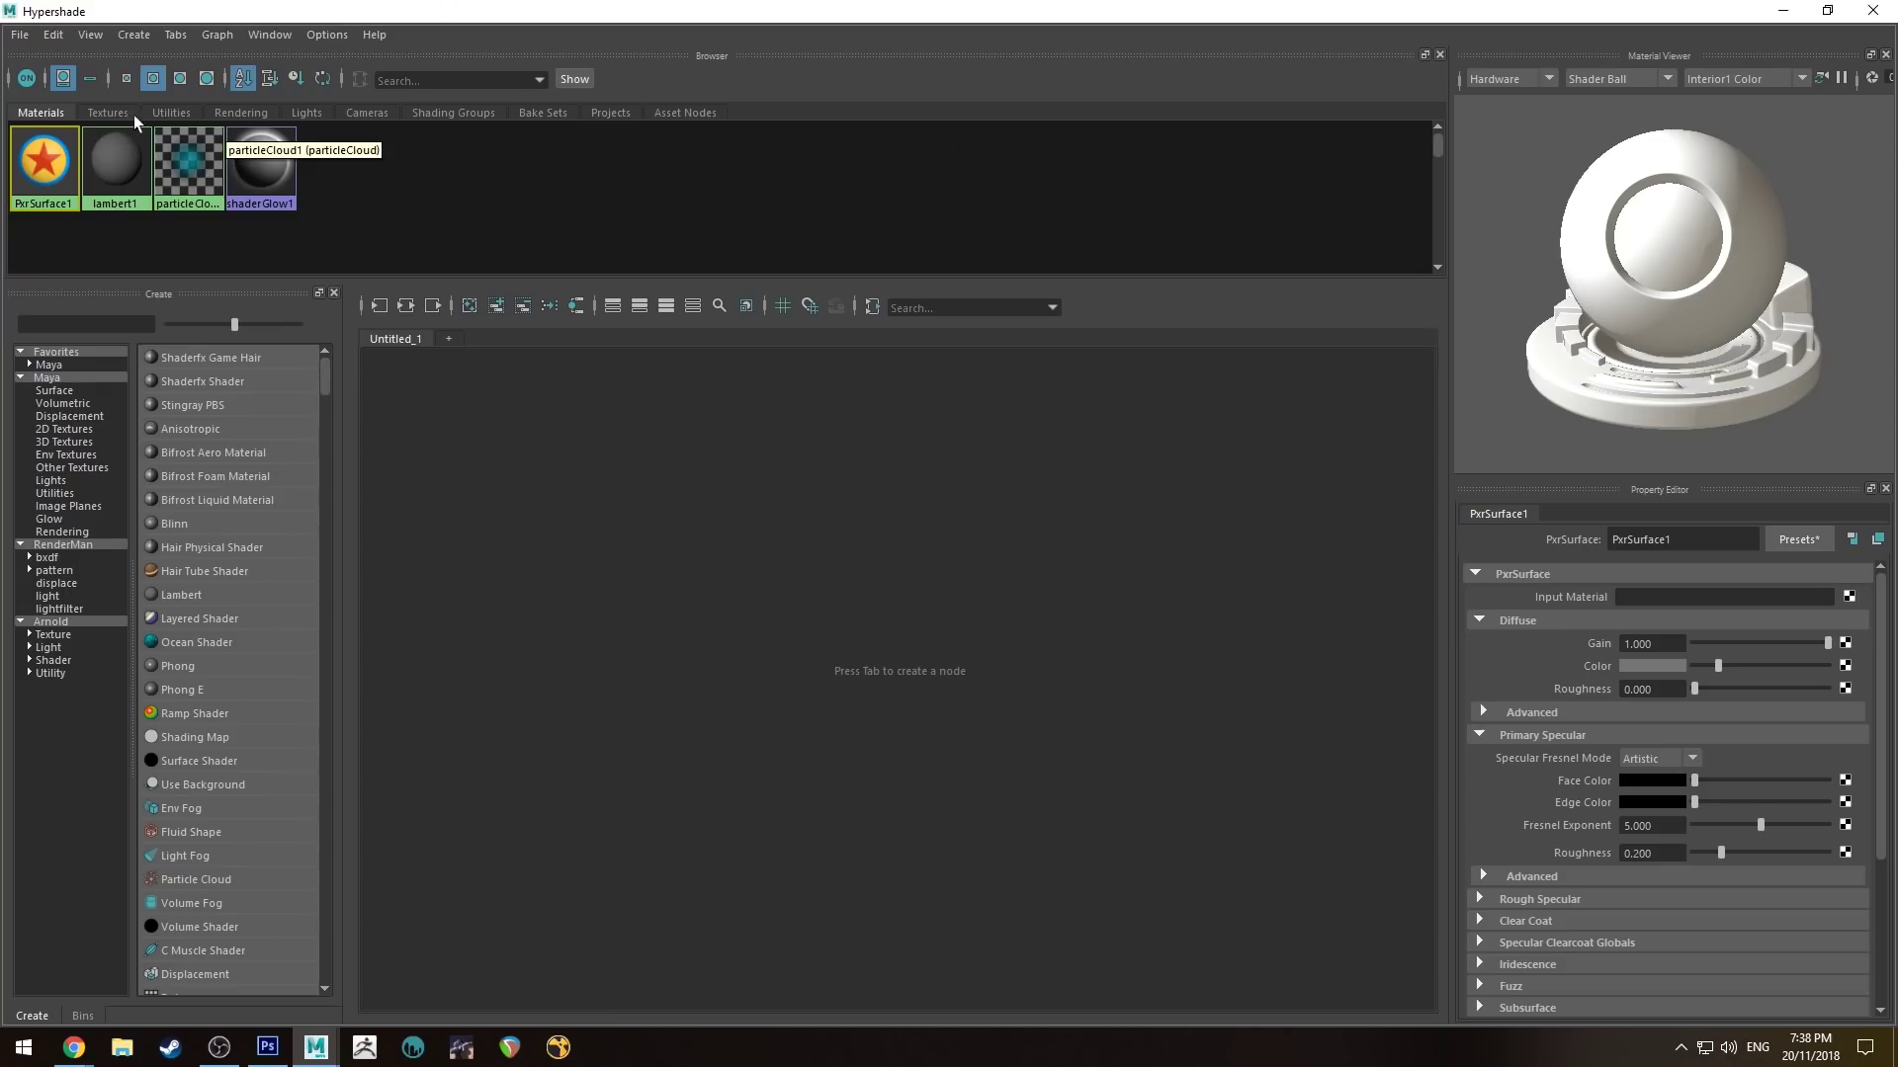
{"action": "left_click", "coordinate": [1678, 666]}
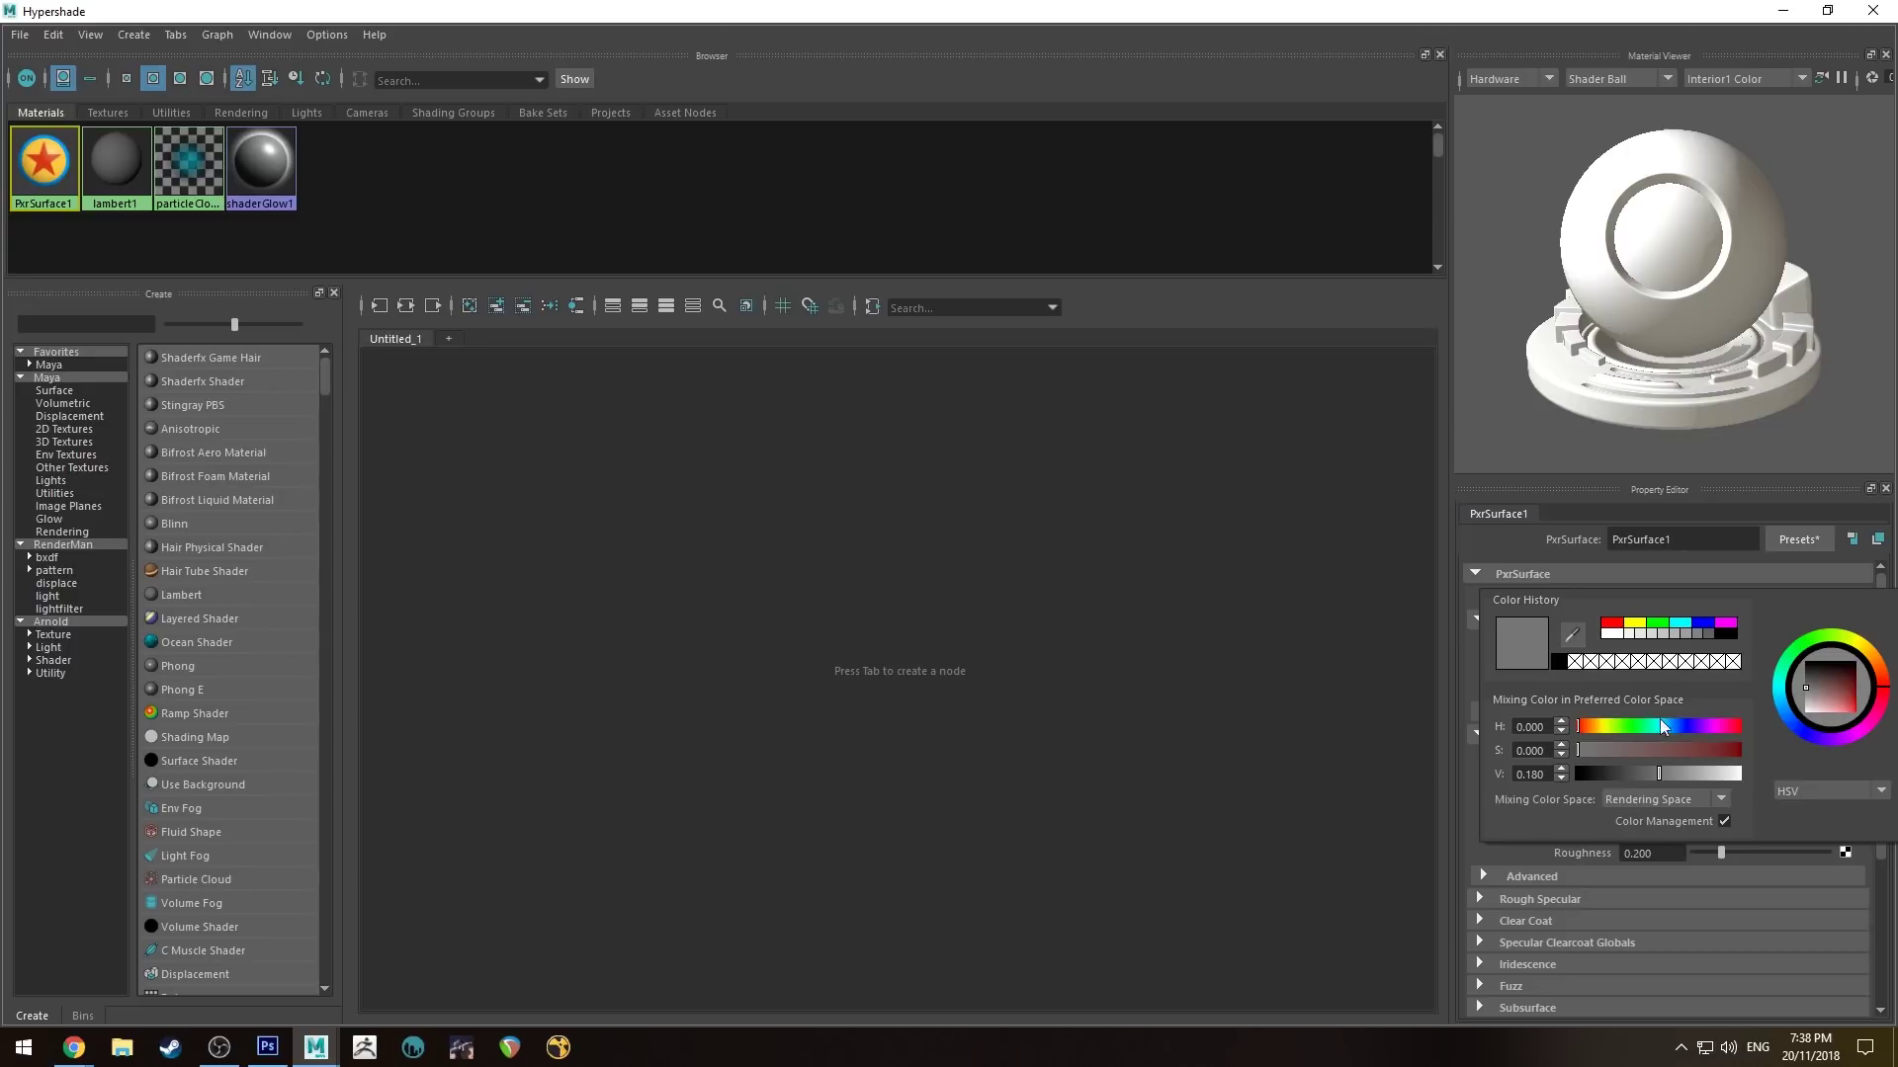
{"action": "left_click", "coordinate": [1613, 625]}
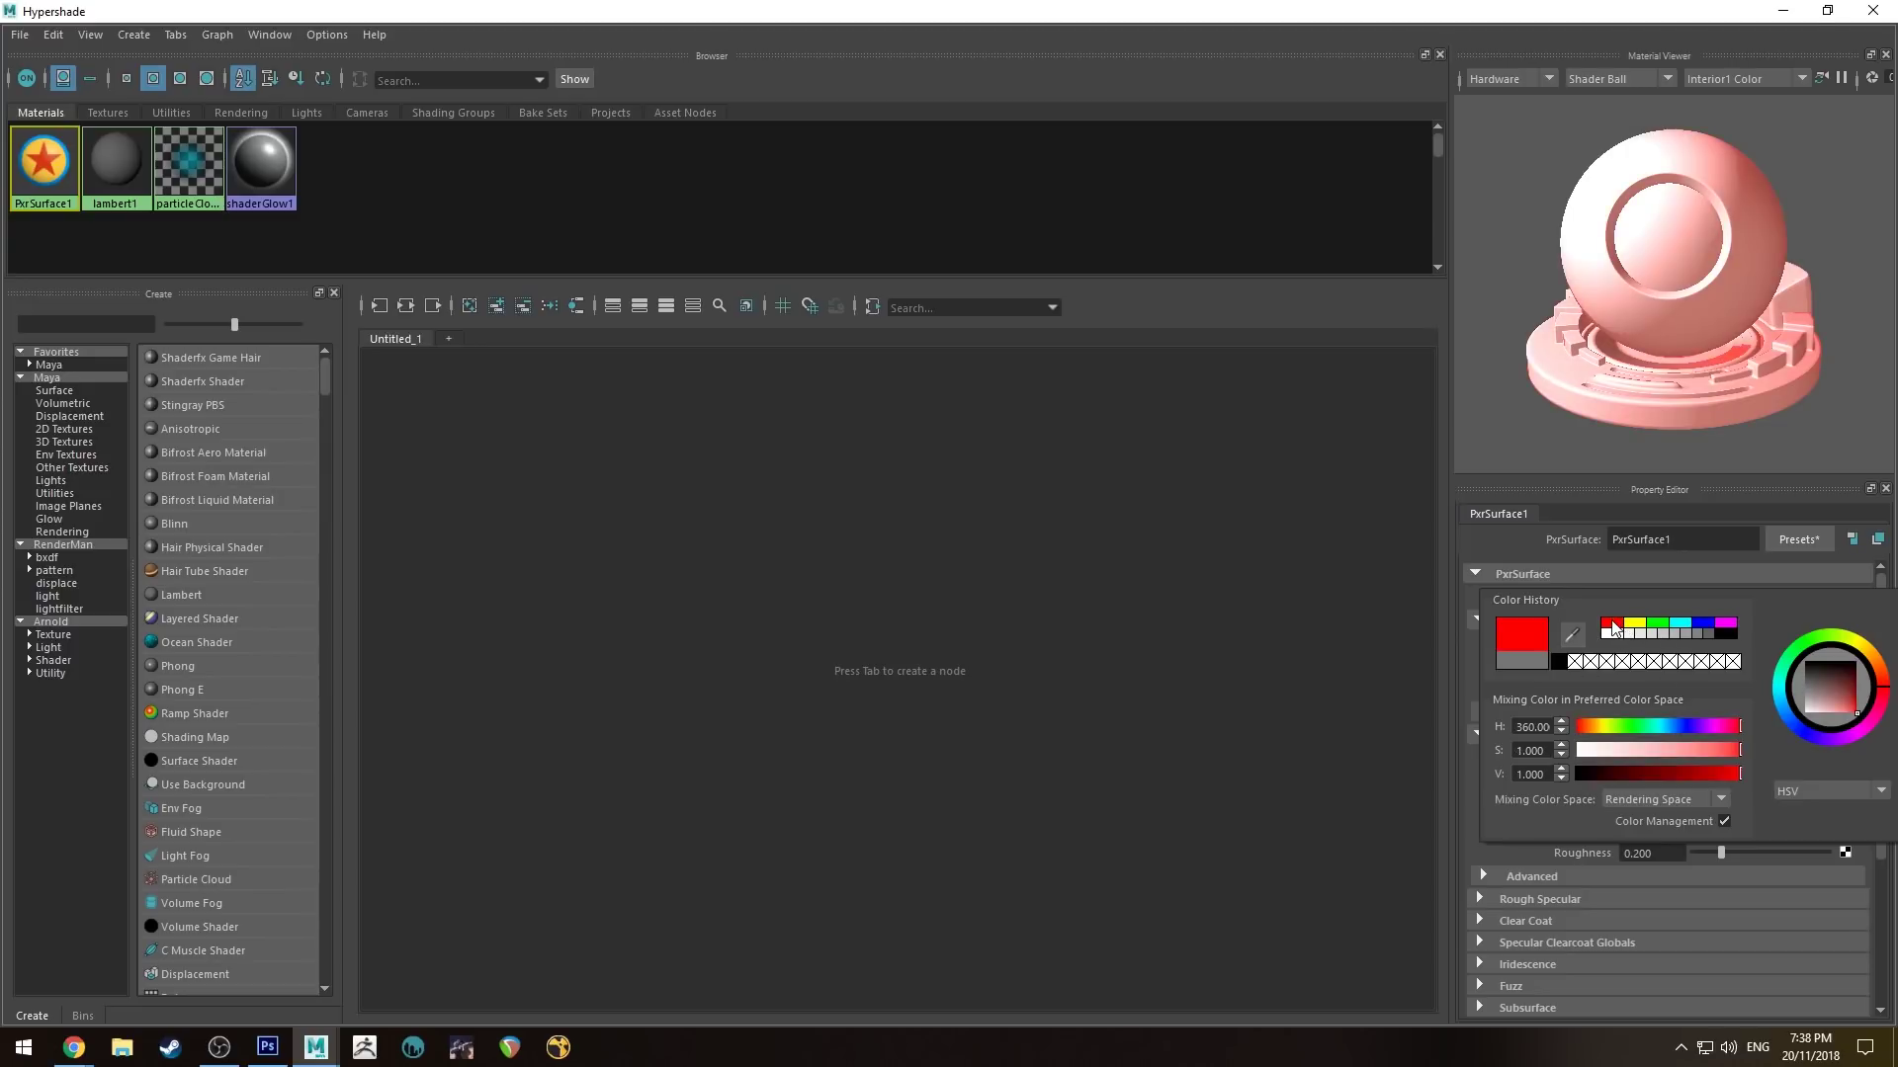
{"action": "left_click", "coordinate": [1784, 11]}
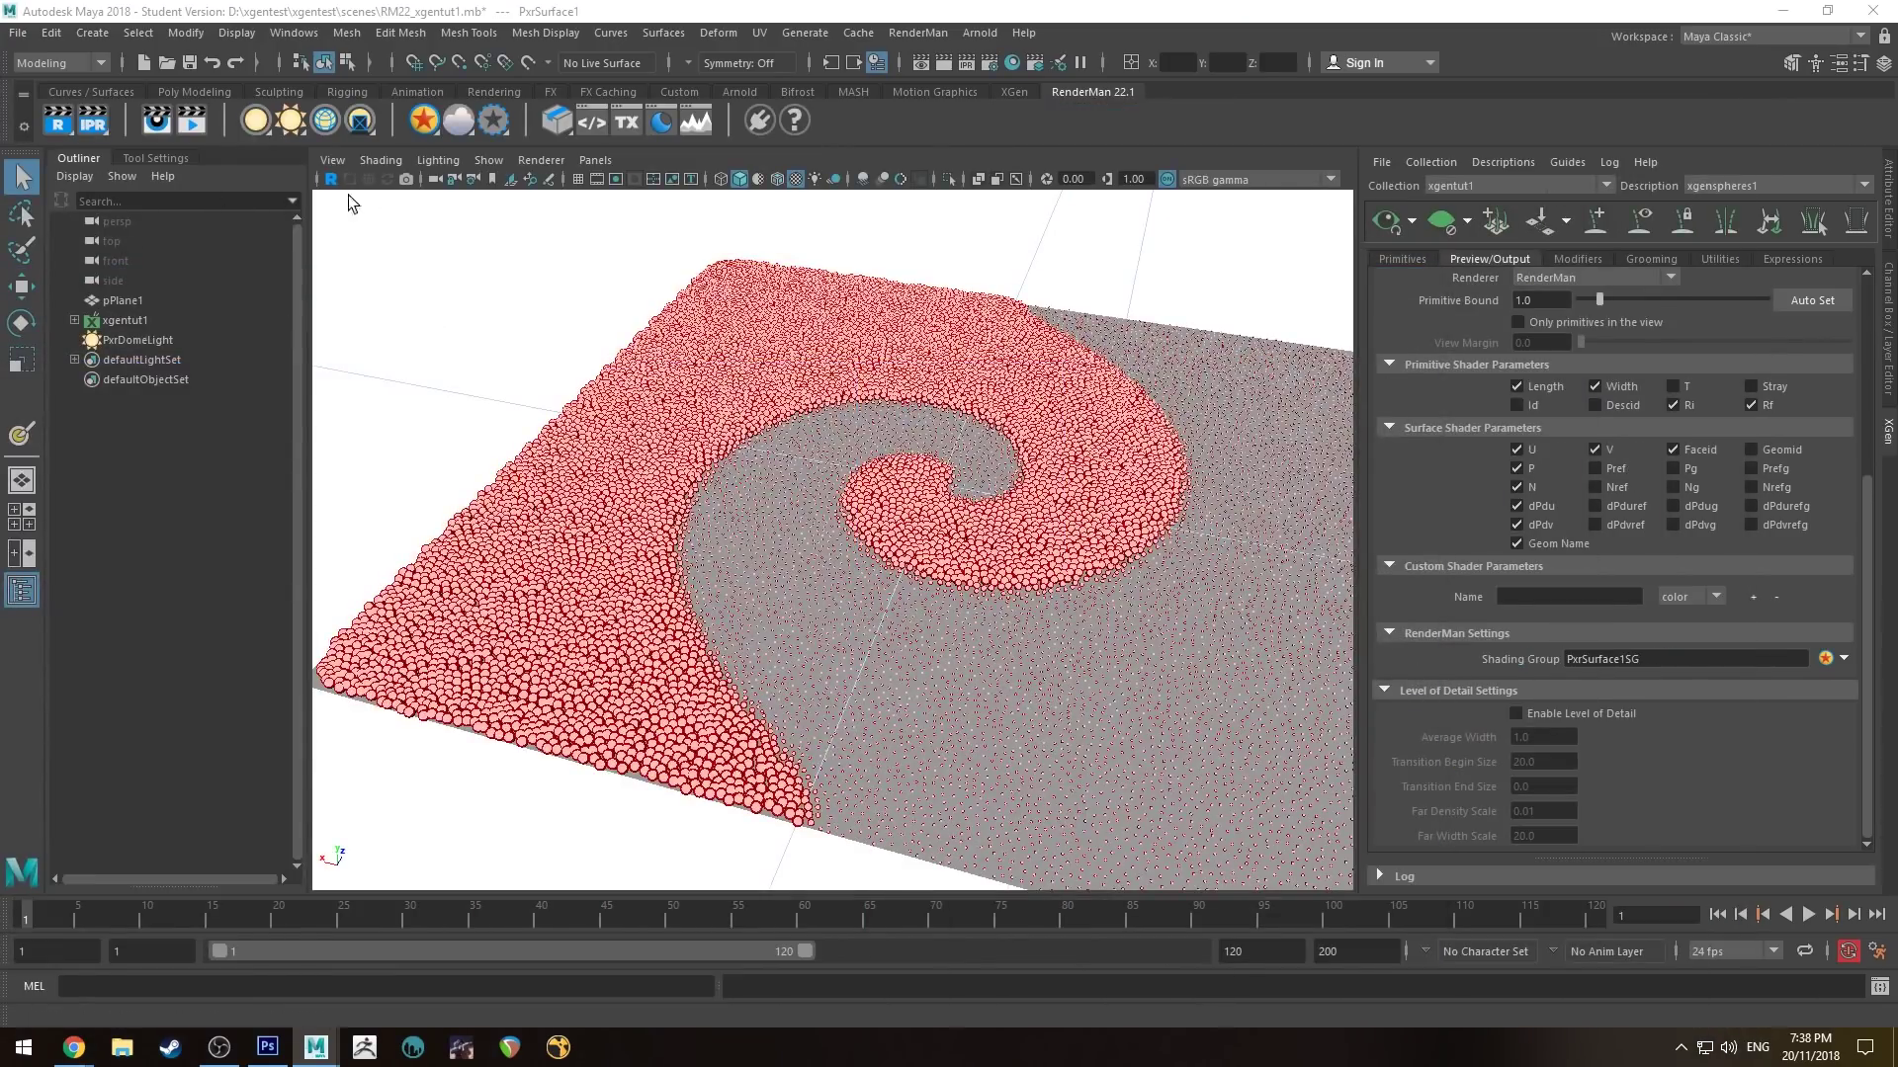
Step: Render the red spheres in the viewport with RenderMan, examine them close up and from above, and stop the render
{"action": "left_click", "coordinate": [331, 179]}
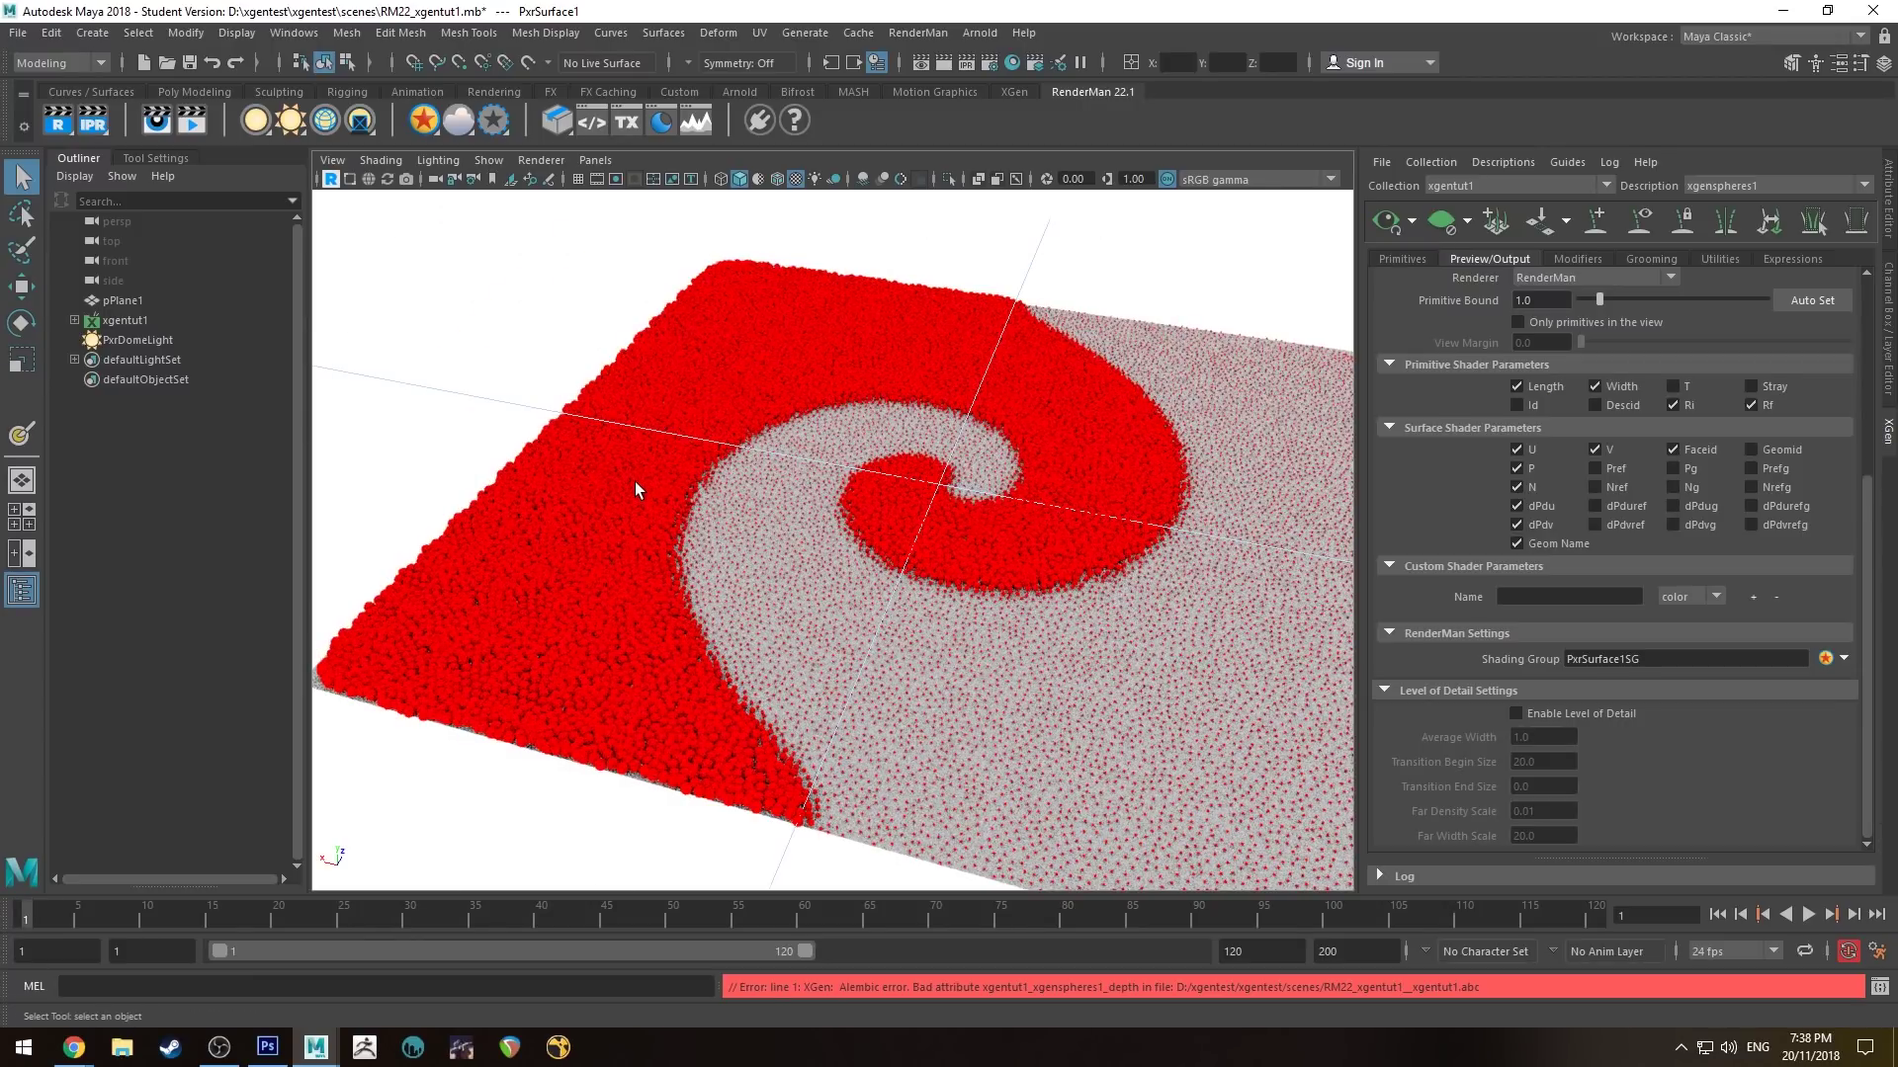
{"action": "mouse_move", "coordinate": [634, 482]}
{"action": "middle_mouse_down", "text": "alt"}
{"action": "mouse_move", "coordinate": [619, 466]}
{"action": "mouse_move", "coordinate": [656, 467]}
{"action": "middle_mouse_up", "text": "alt"}
{"action": "right_click_drag", "start_coordinate": [657, 467], "coordinate": [836, 686], "text": "alt"}
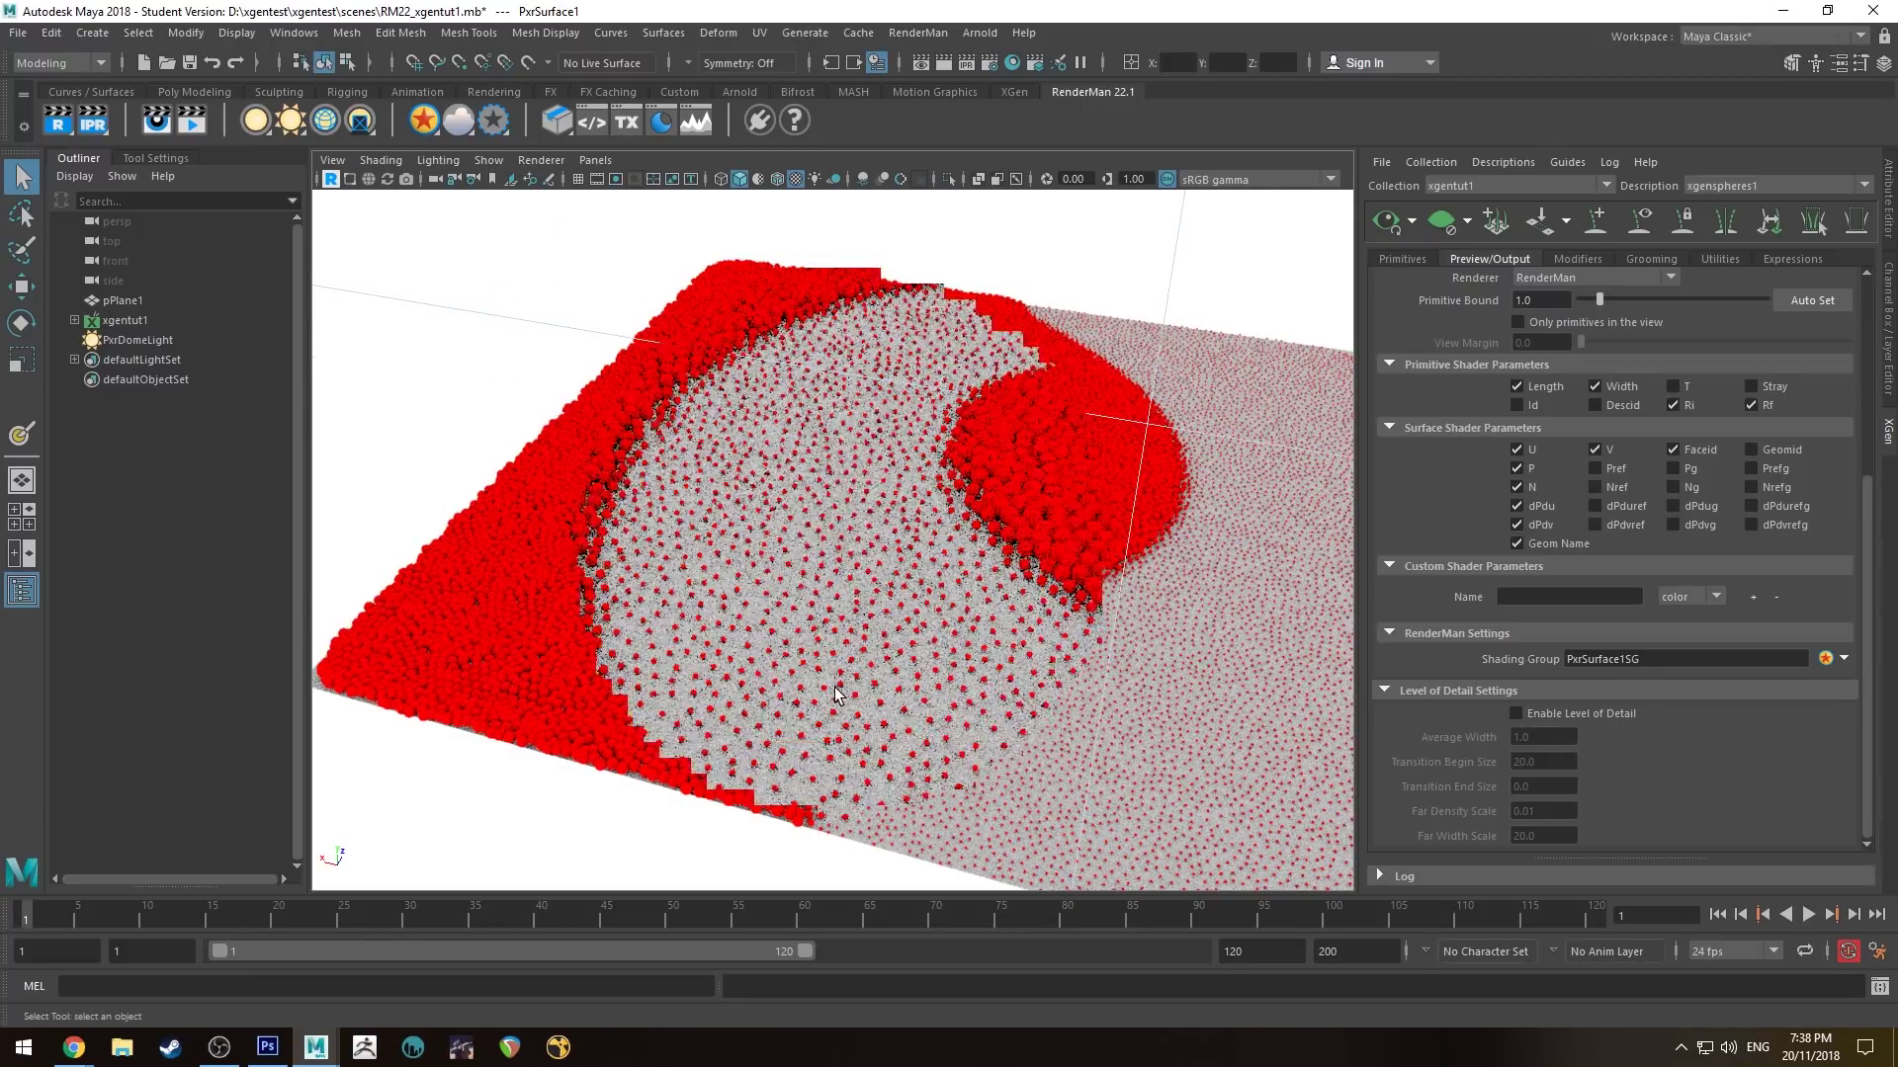
{"action": "scroll", "coordinate": [834, 692], "scroll_direction": "up", "scroll_amount": 4}
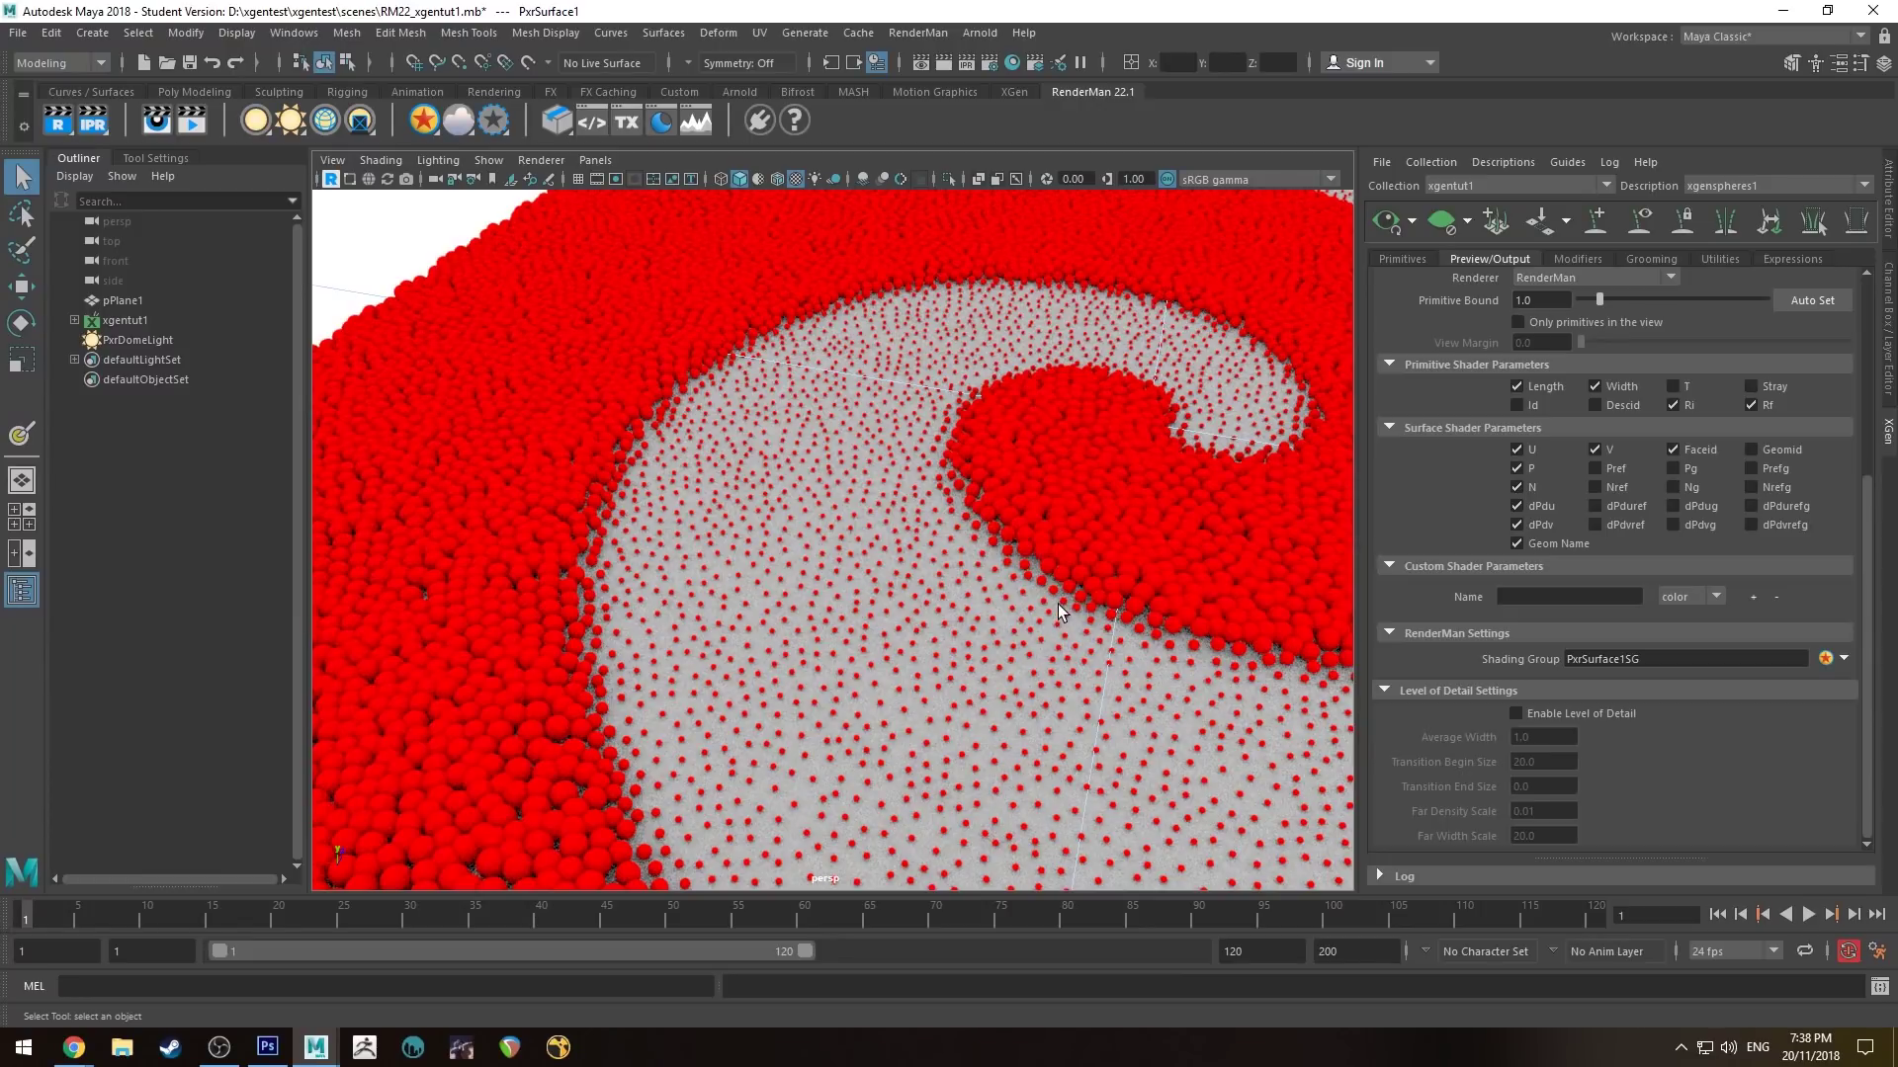
{"action": "left_click_drag", "start_coordinate": [1054, 730], "coordinate": [1000, 640], "text": "alt"}
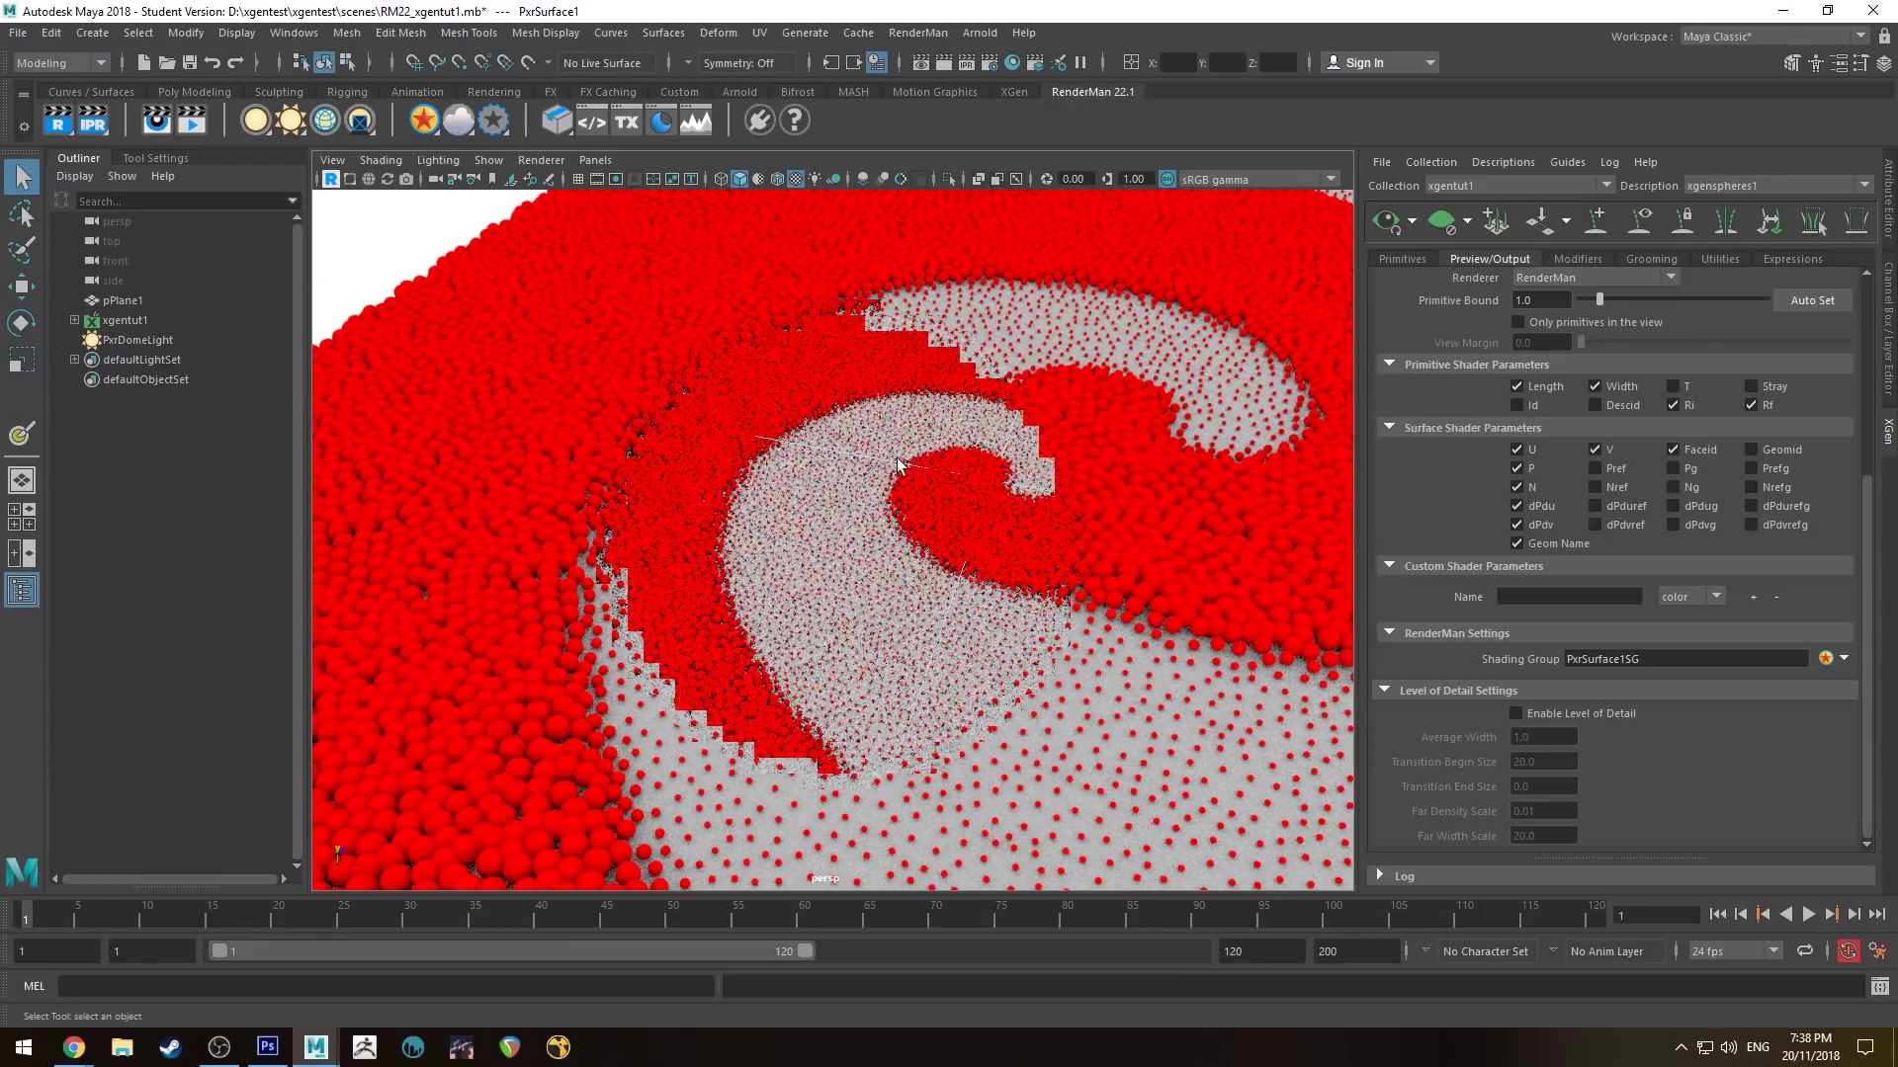
{"action": "right_click_drag", "start_coordinate": [1000, 641], "coordinate": [919, 492], "text": "alt"}
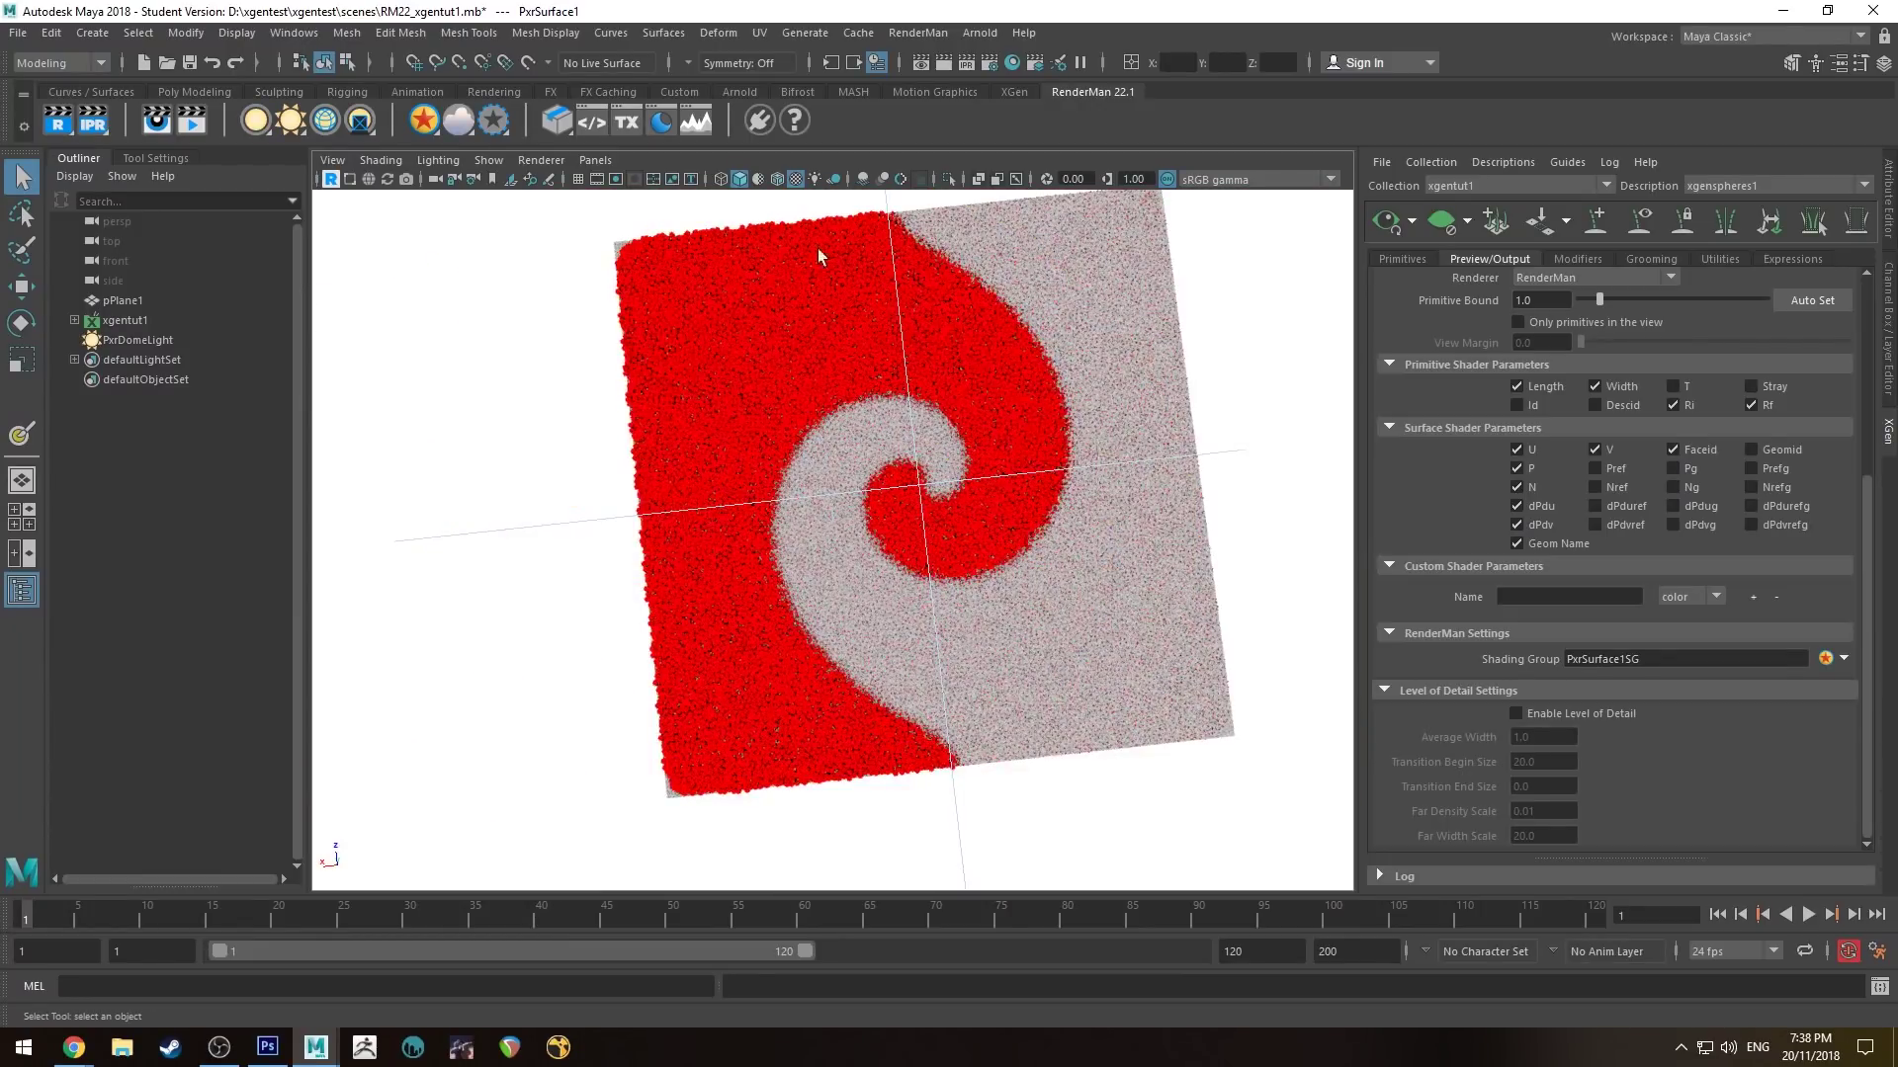
{"action": "left_click_drag", "start_coordinate": [860, 375], "coordinate": [833, 381], "text": "alt"}
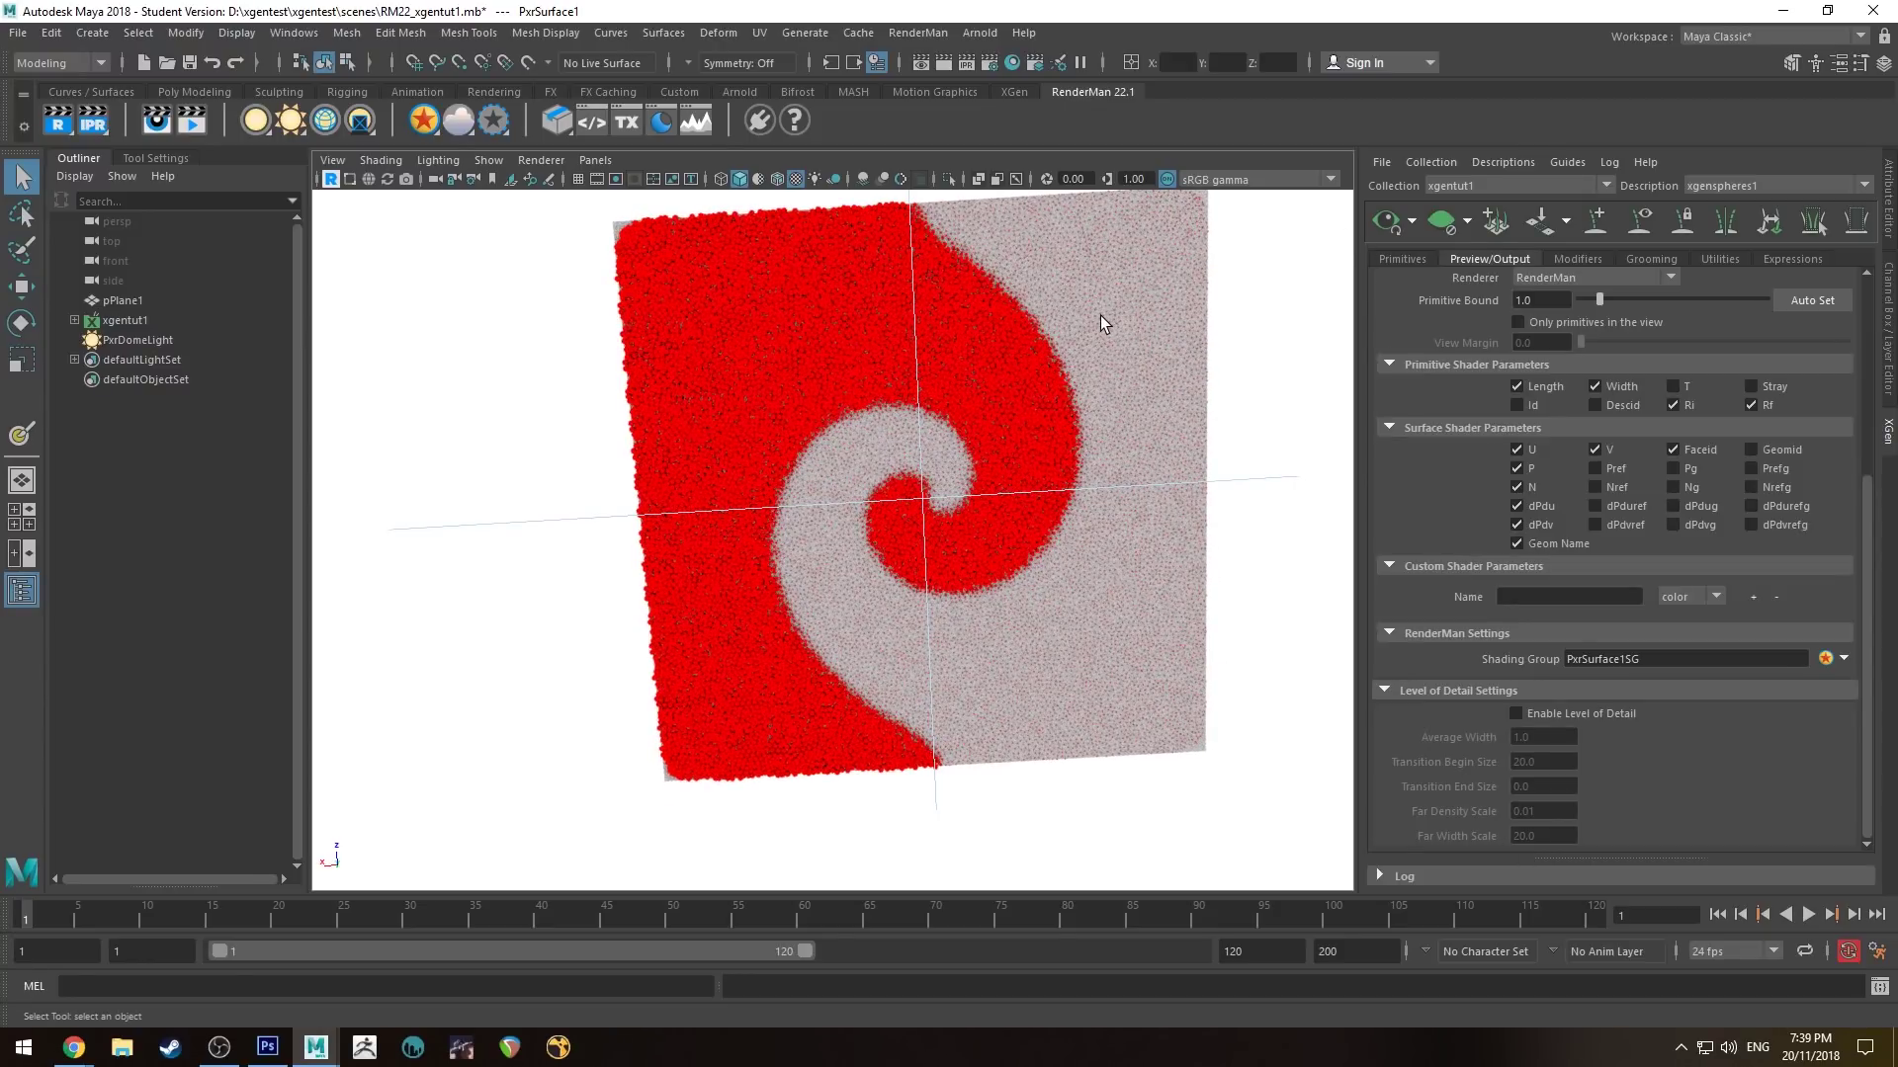
{"action": "left_click", "coordinate": [332, 180]}
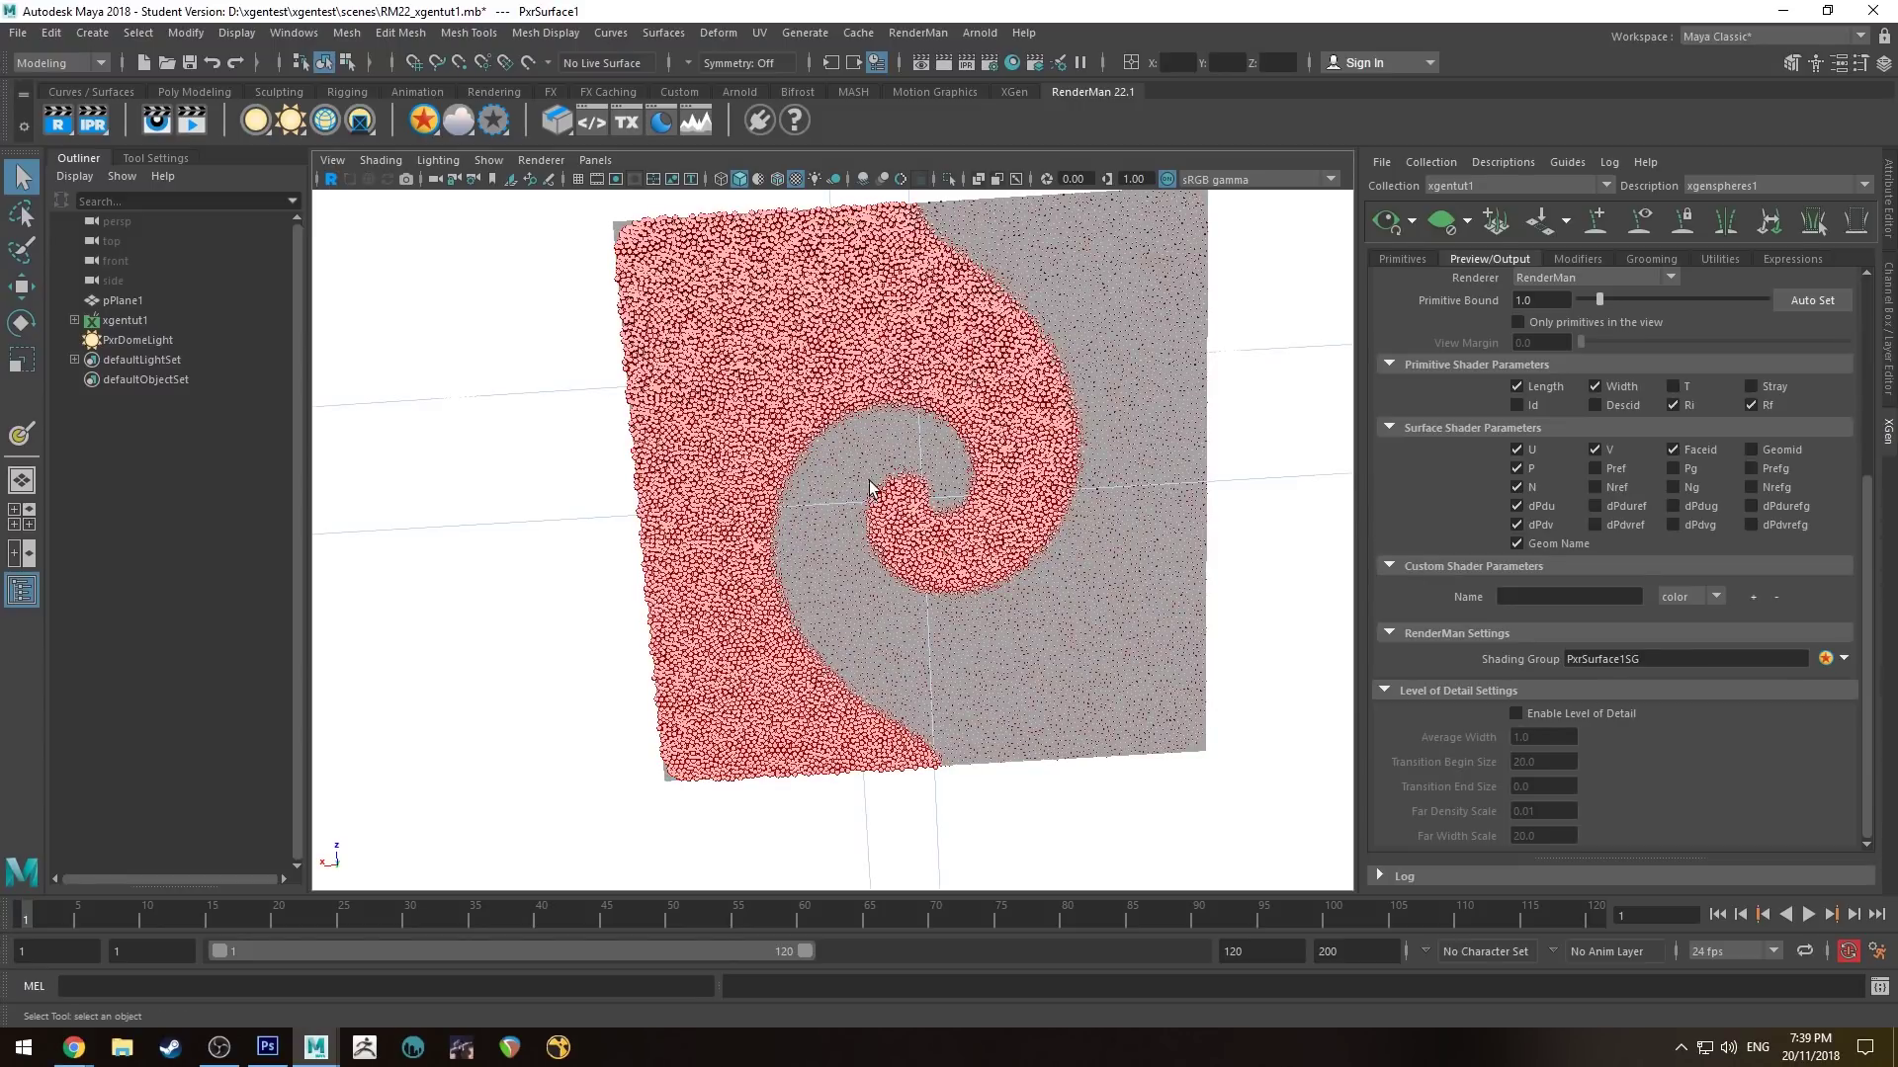
Step: Add a custom shader parameter of type color named xgencolor1 to the sphere description
{"action": "left_click_drag", "start_coordinate": [869, 452], "coordinate": [693, 408], "text": "alt"}
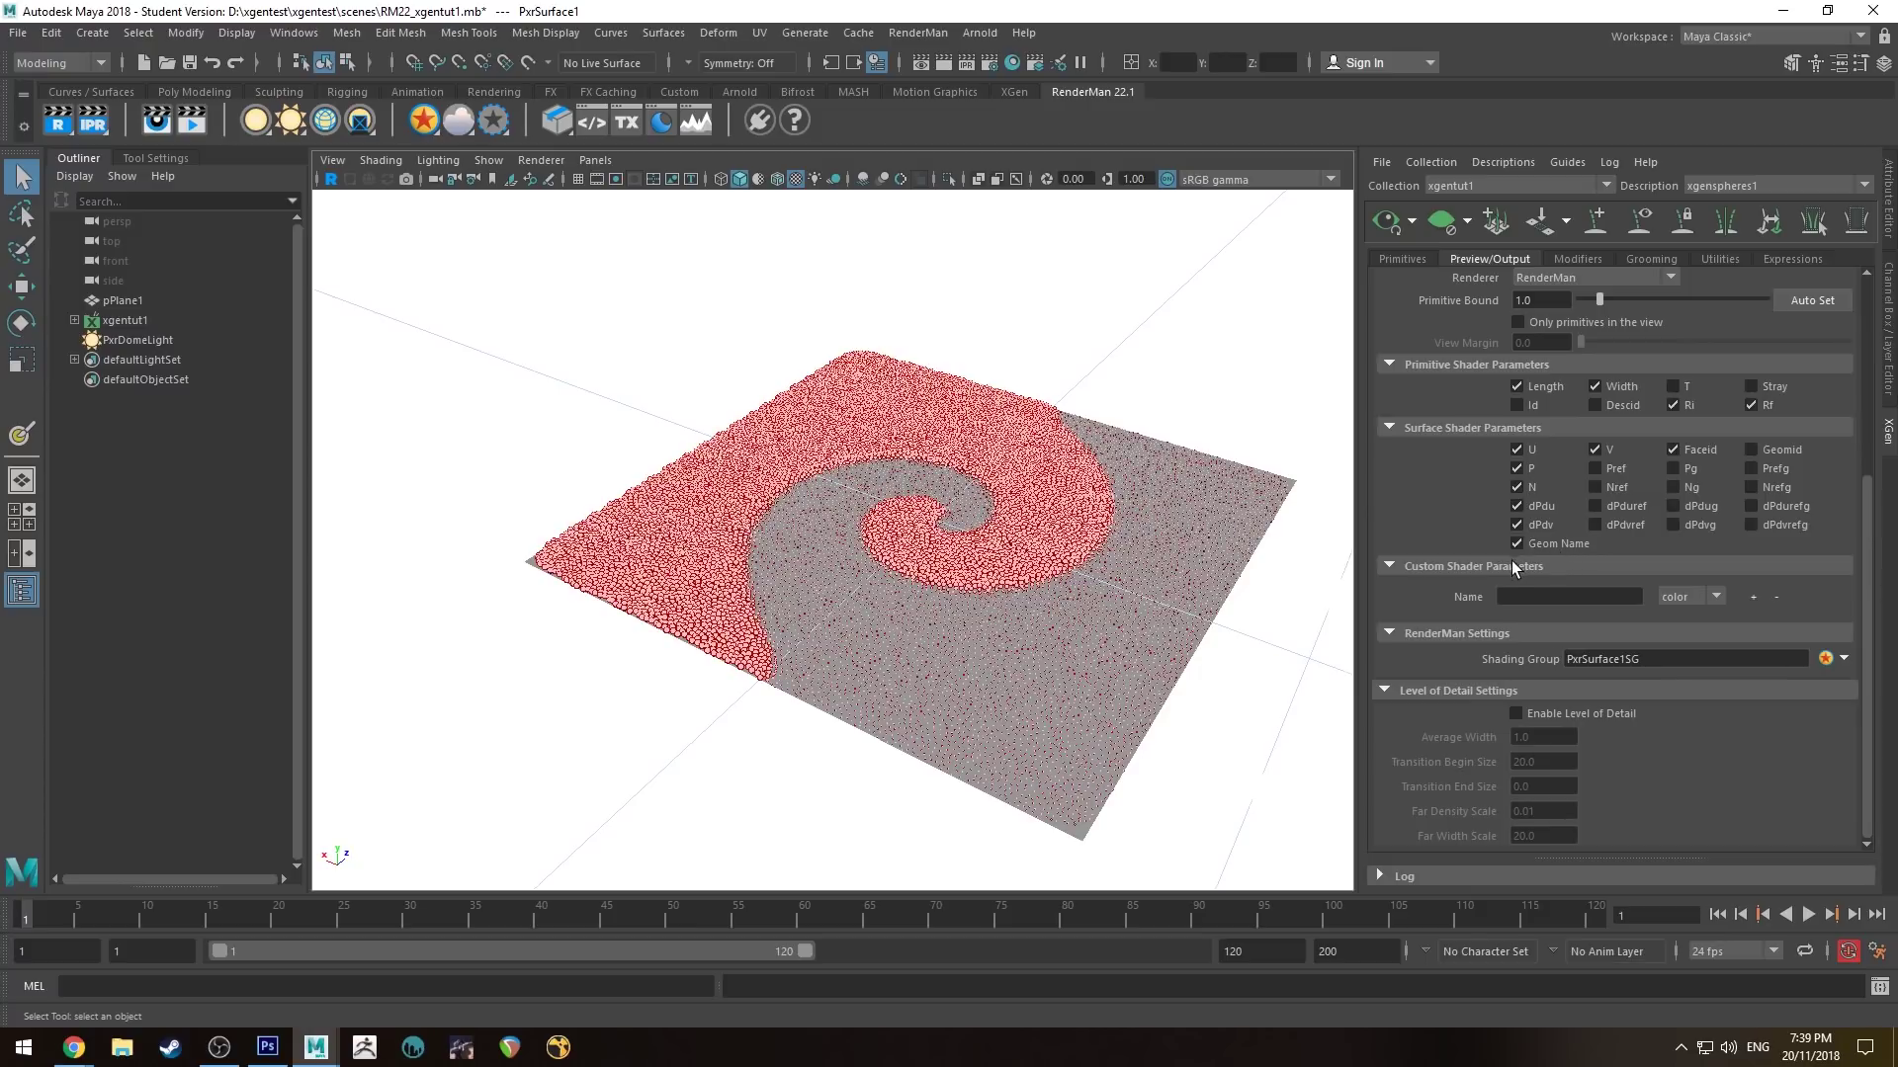
{"action": "left_click", "coordinate": [1528, 598]}
{"action": "type", "text": "gencolor1"}
{"action": "left_click", "coordinate": [1716, 597]}
{"action": "left_click", "coordinate": [1686, 627]}
{"action": "left_click", "coordinate": [1753, 597]}
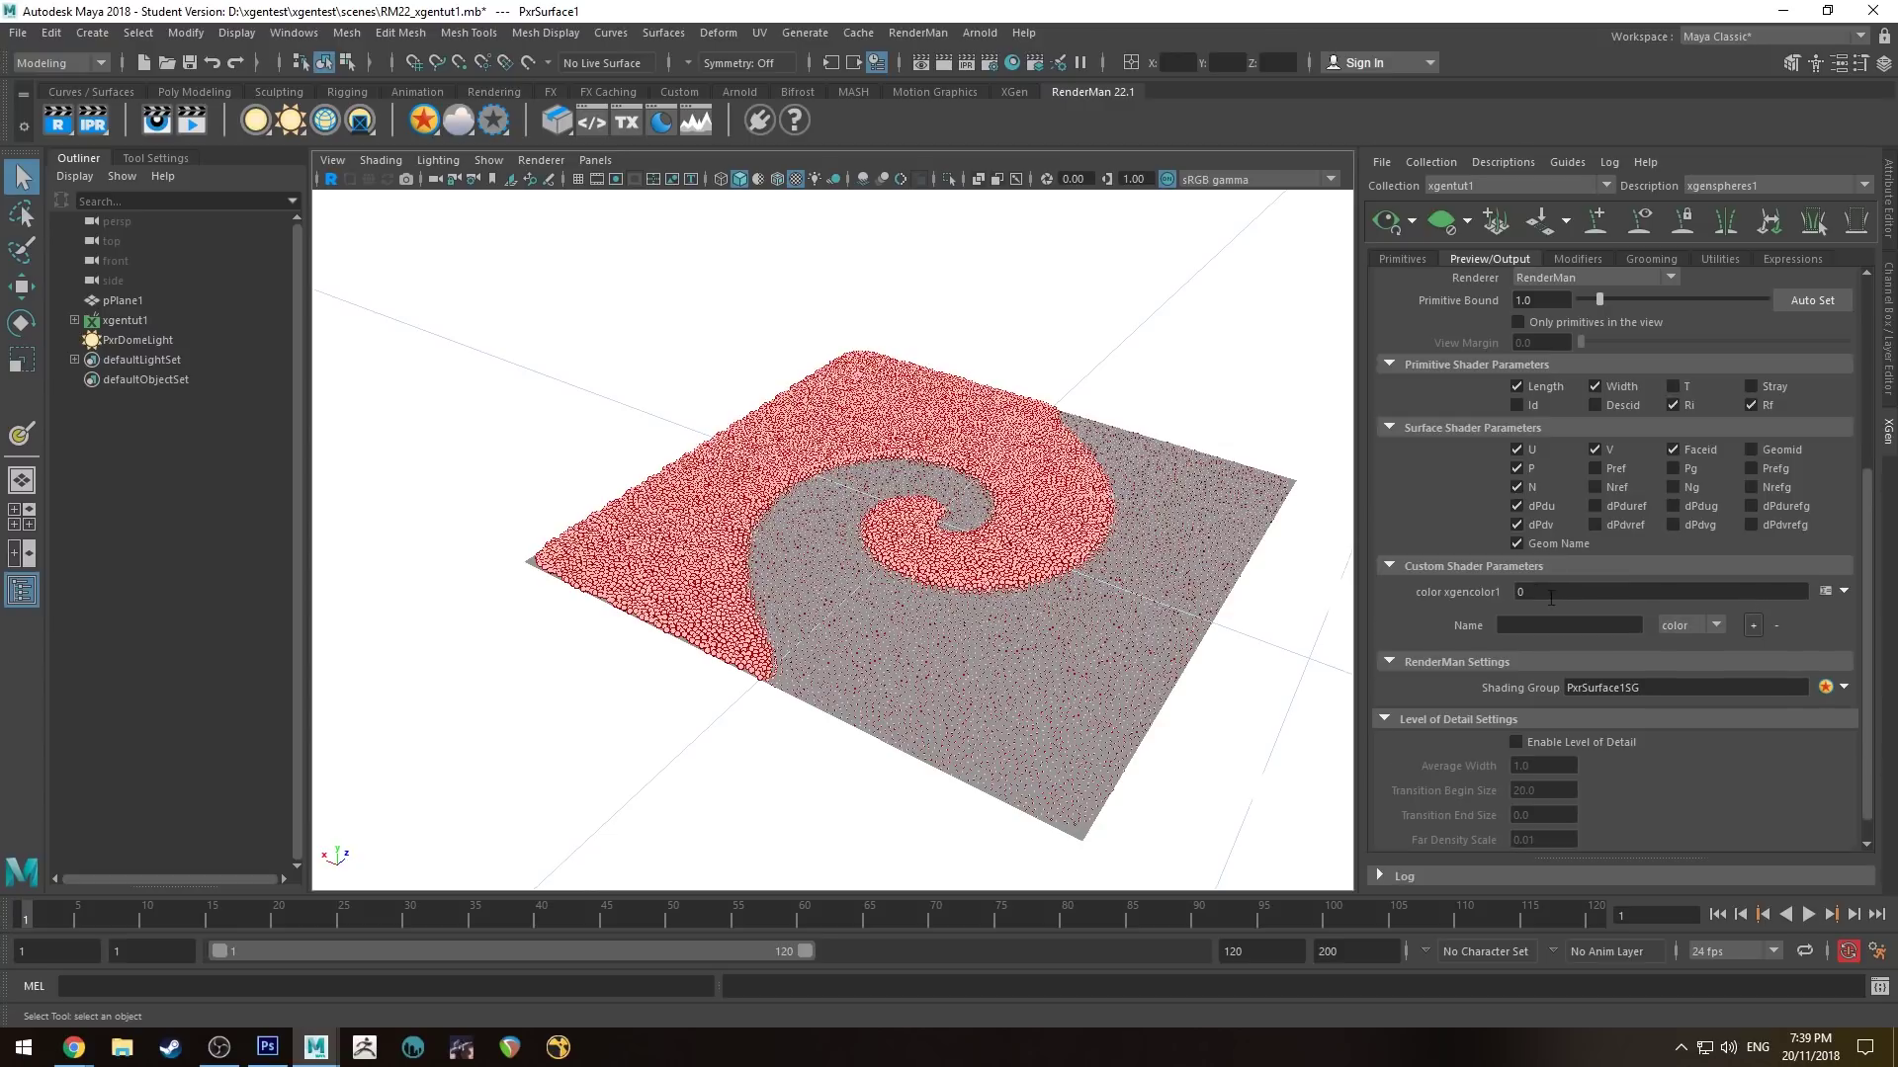
Step: Create a paint map for the xgencolor1 color parameter with a map resolution of 10 and a white start color
{"action": "left_click", "coordinate": [1844, 591]}
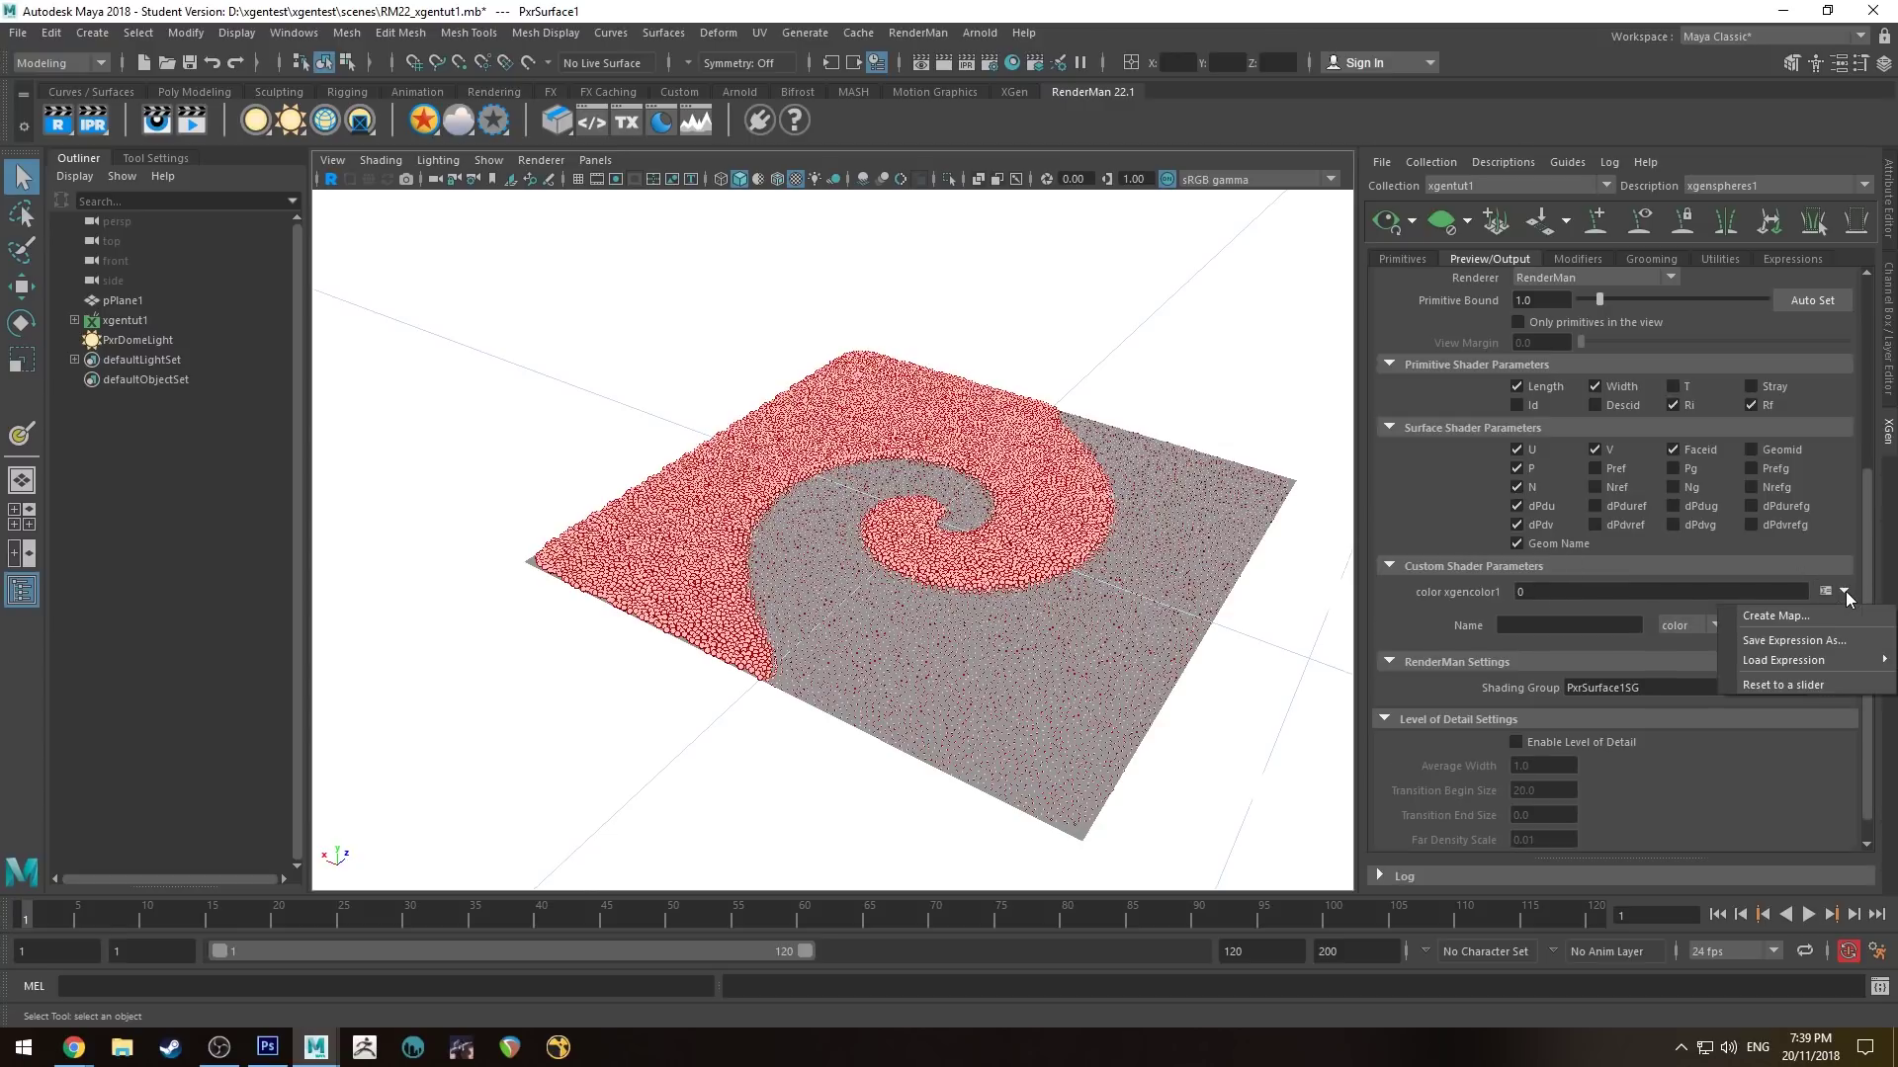
{"action": "left_click", "coordinate": [1782, 615]}
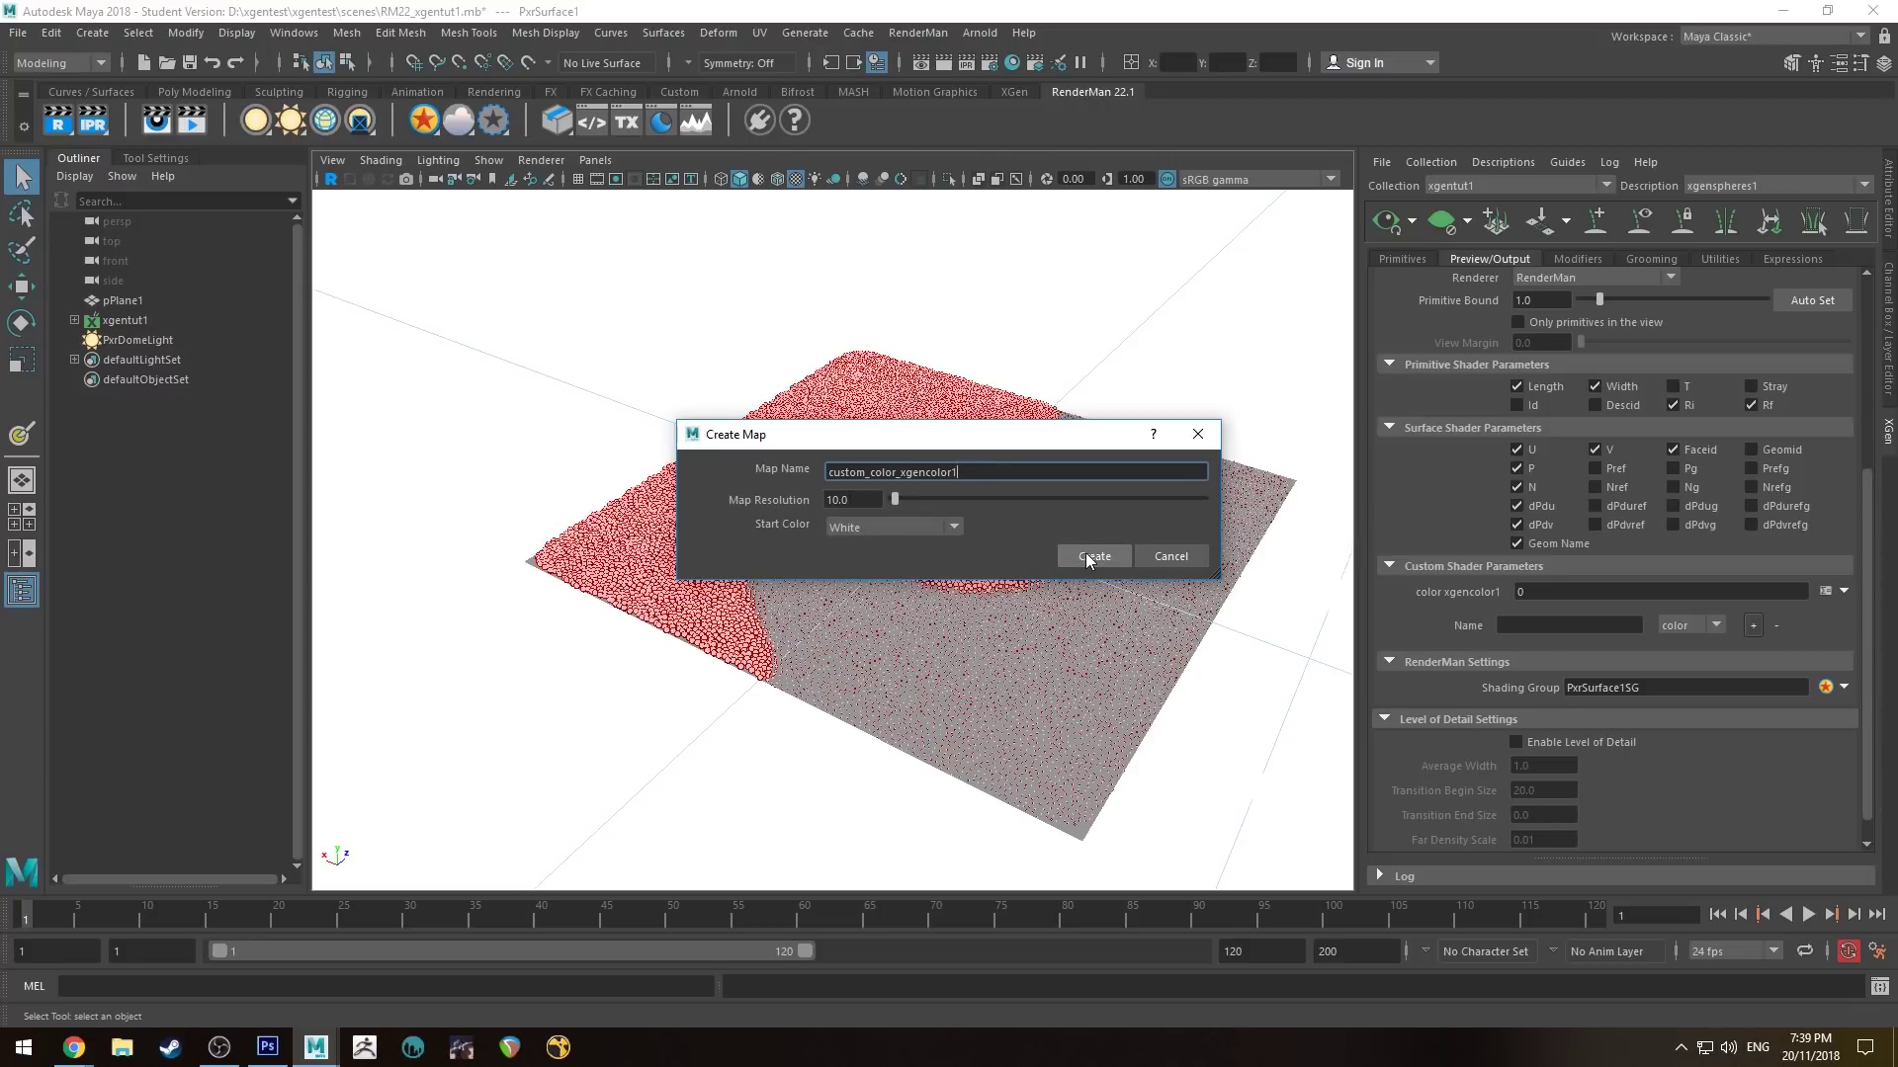
{"action": "double_click", "coordinate": [856, 500]}
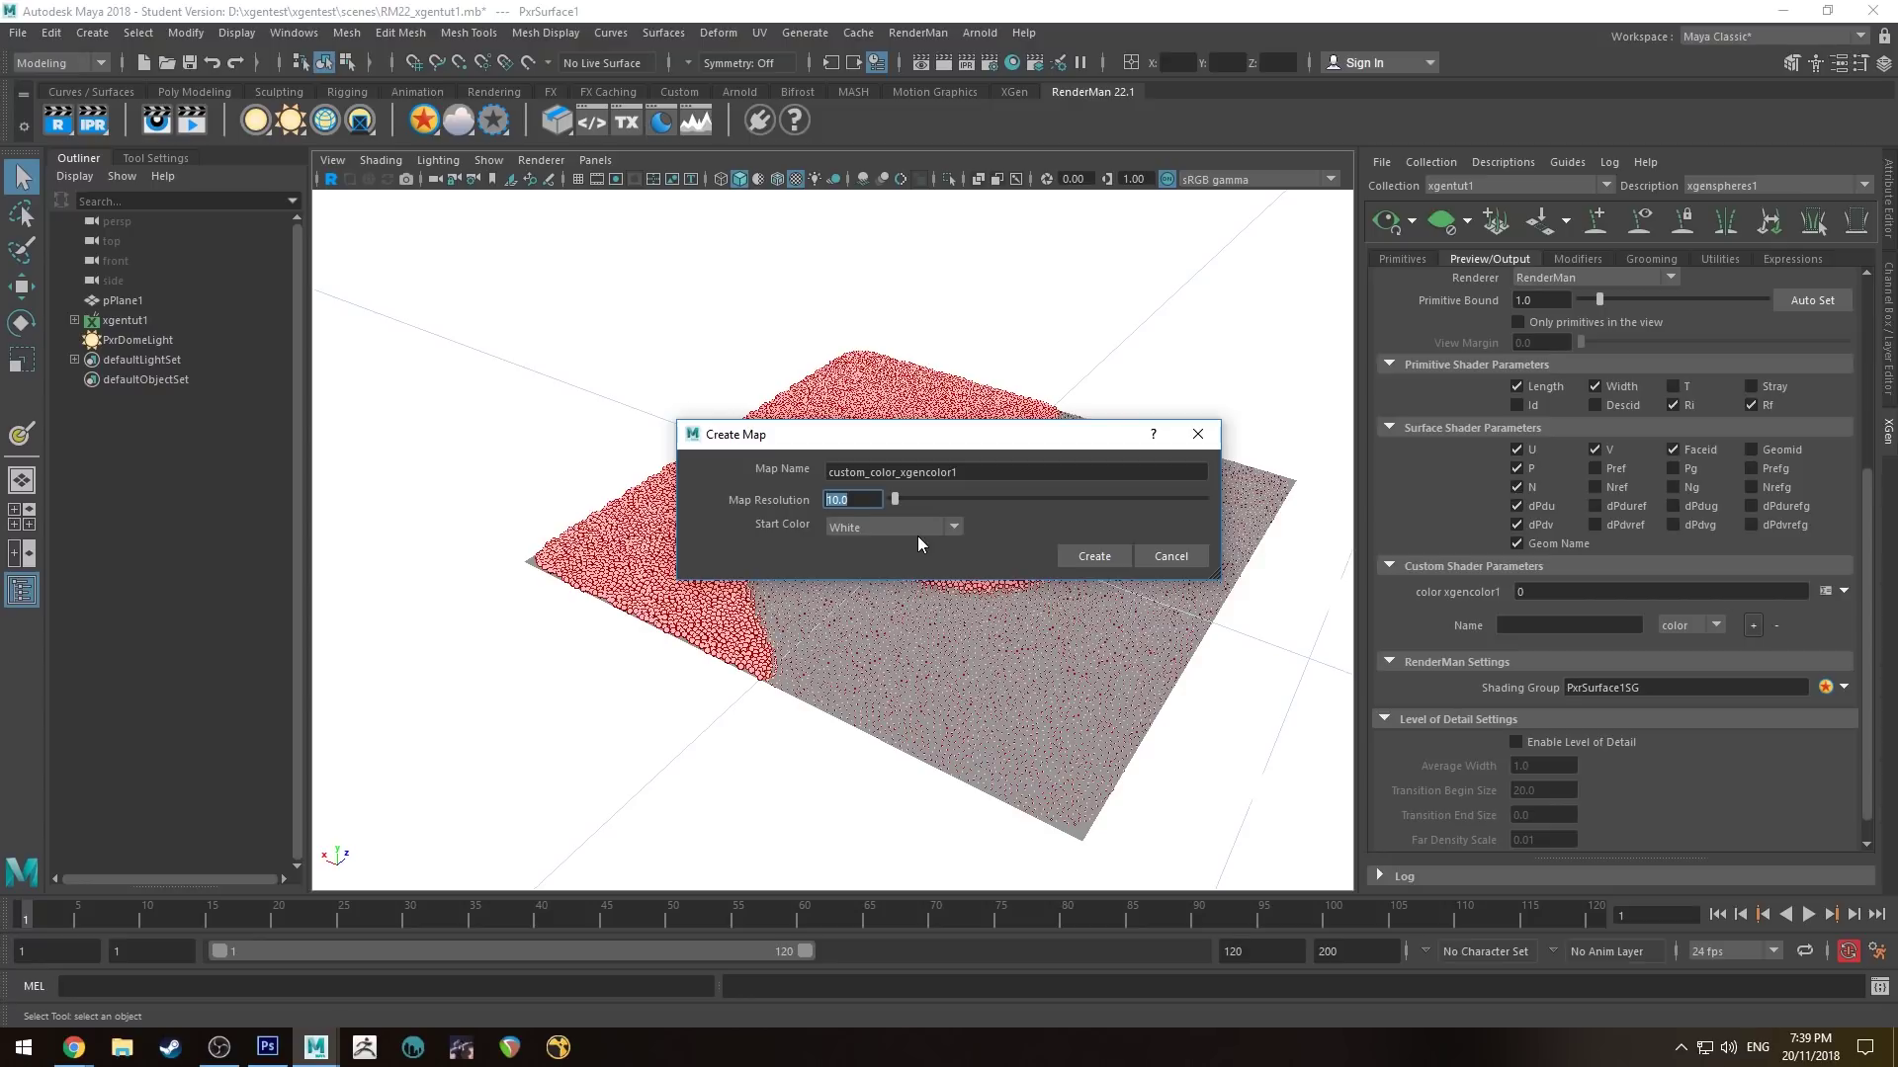
{"action": "left_click", "coordinate": [1099, 553]}
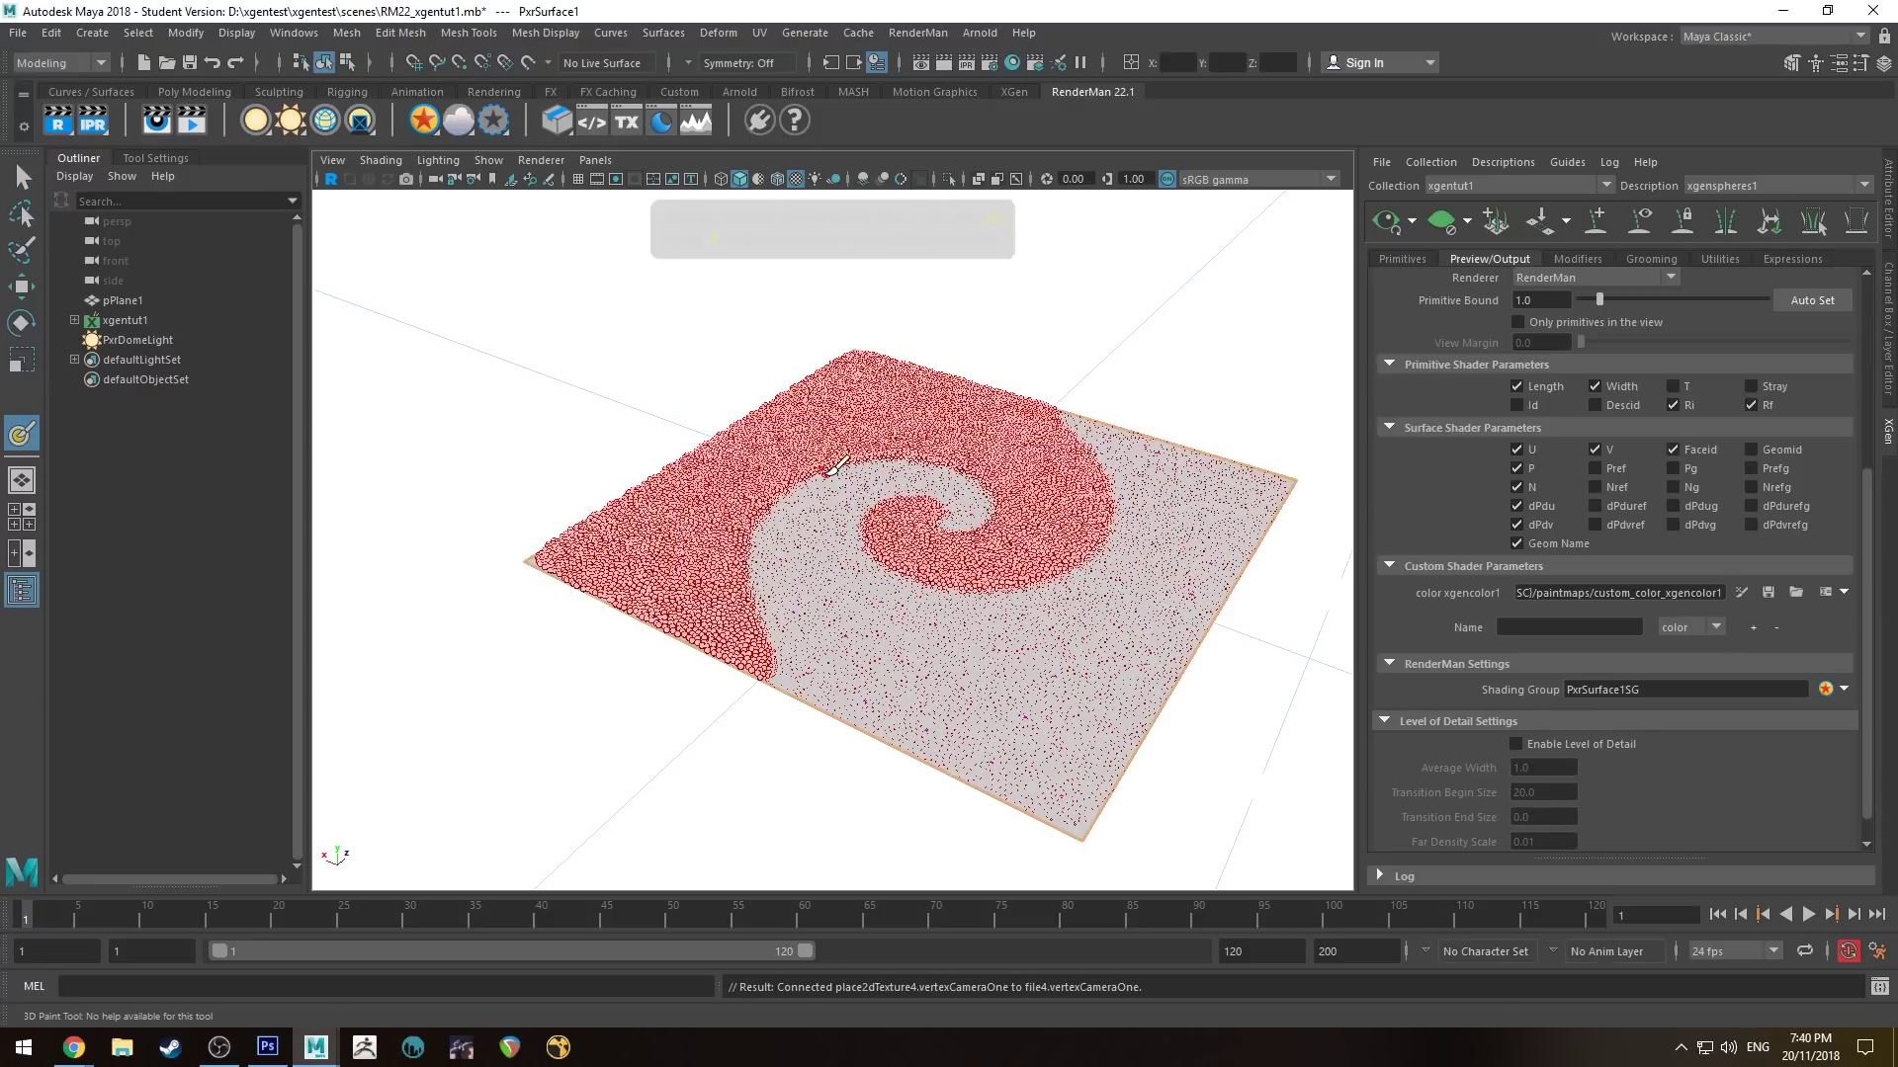
{"action": "mouse_move", "coordinate": [682, 406]}
{"action": "left_mouse_down", "text": "alt"}
{"action": "mouse_move", "coordinate": [678, 432]}
{"action": "mouse_move", "coordinate": [762, 415]}
{"action": "left_mouse_up", "text": "alt"}
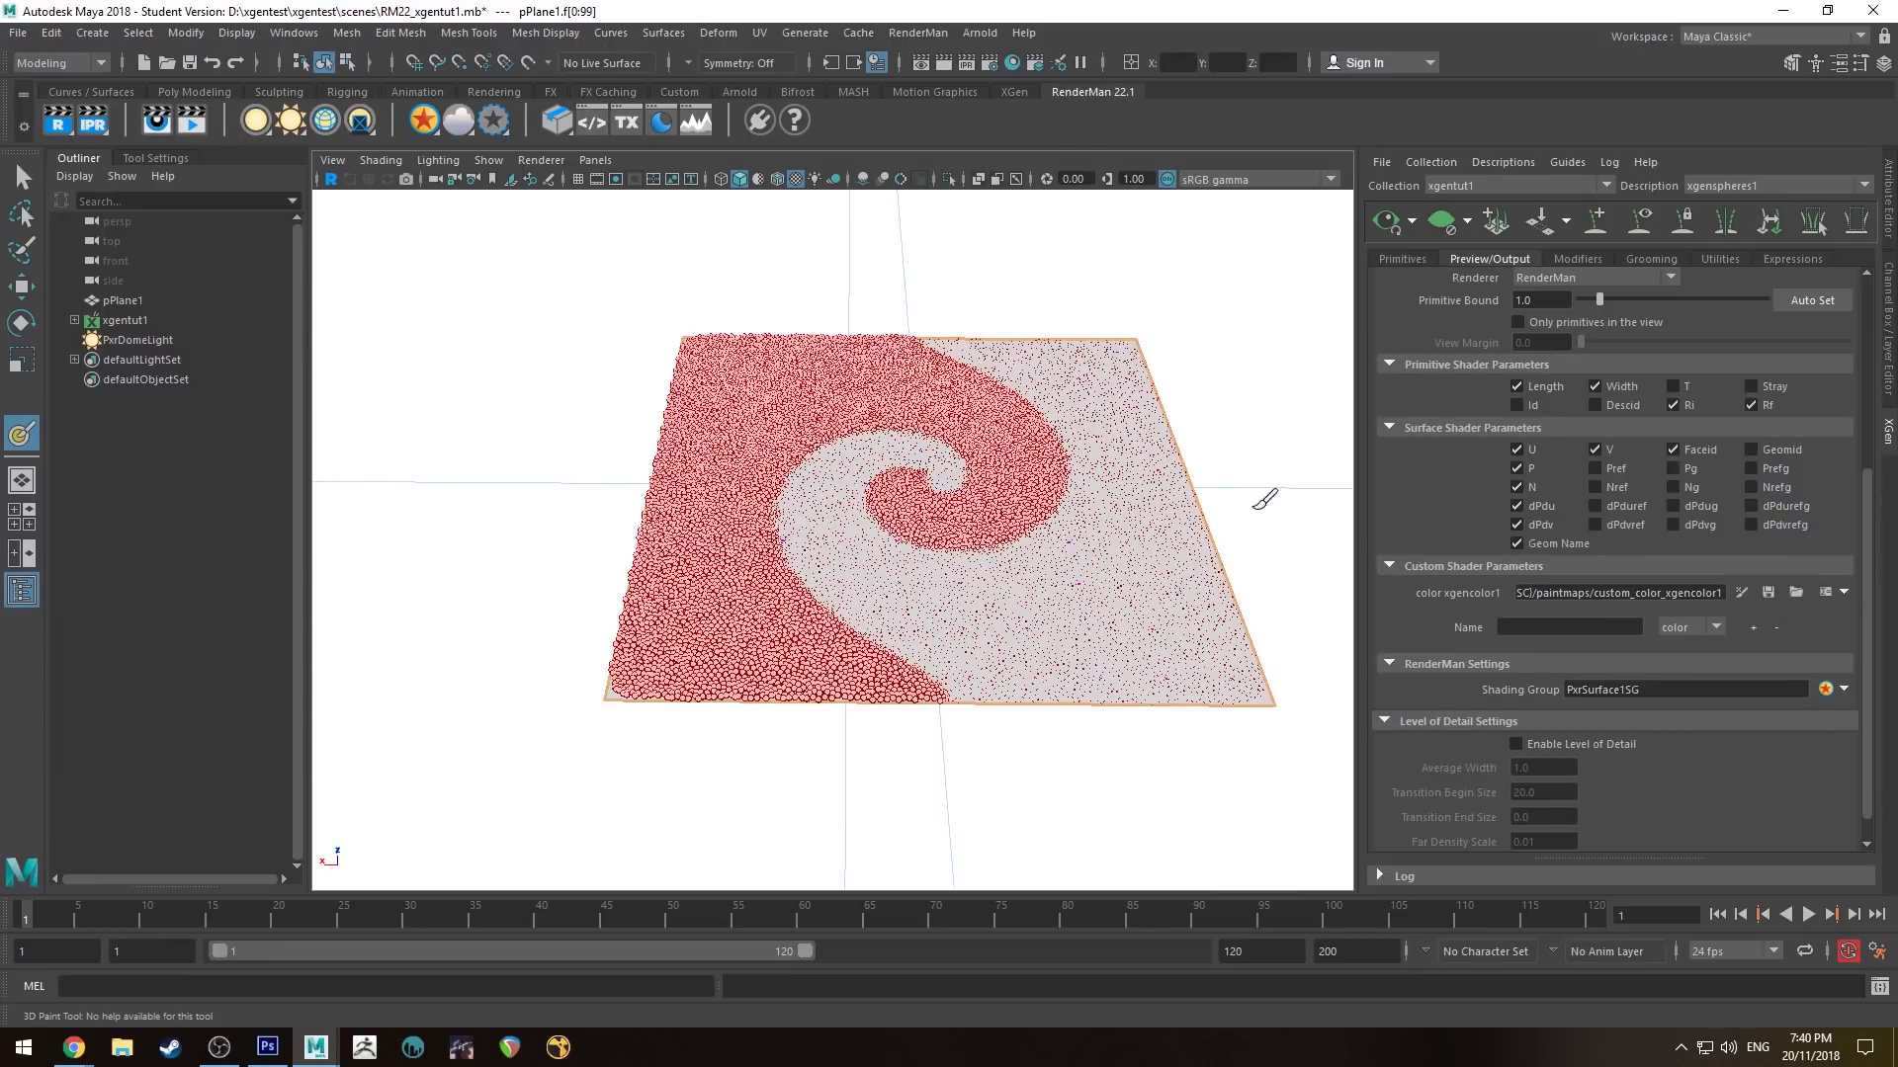
{"action": "middle_click_drag", "start_coordinate": [1265, 499], "coordinate": [1004, 424], "text": "alt"}
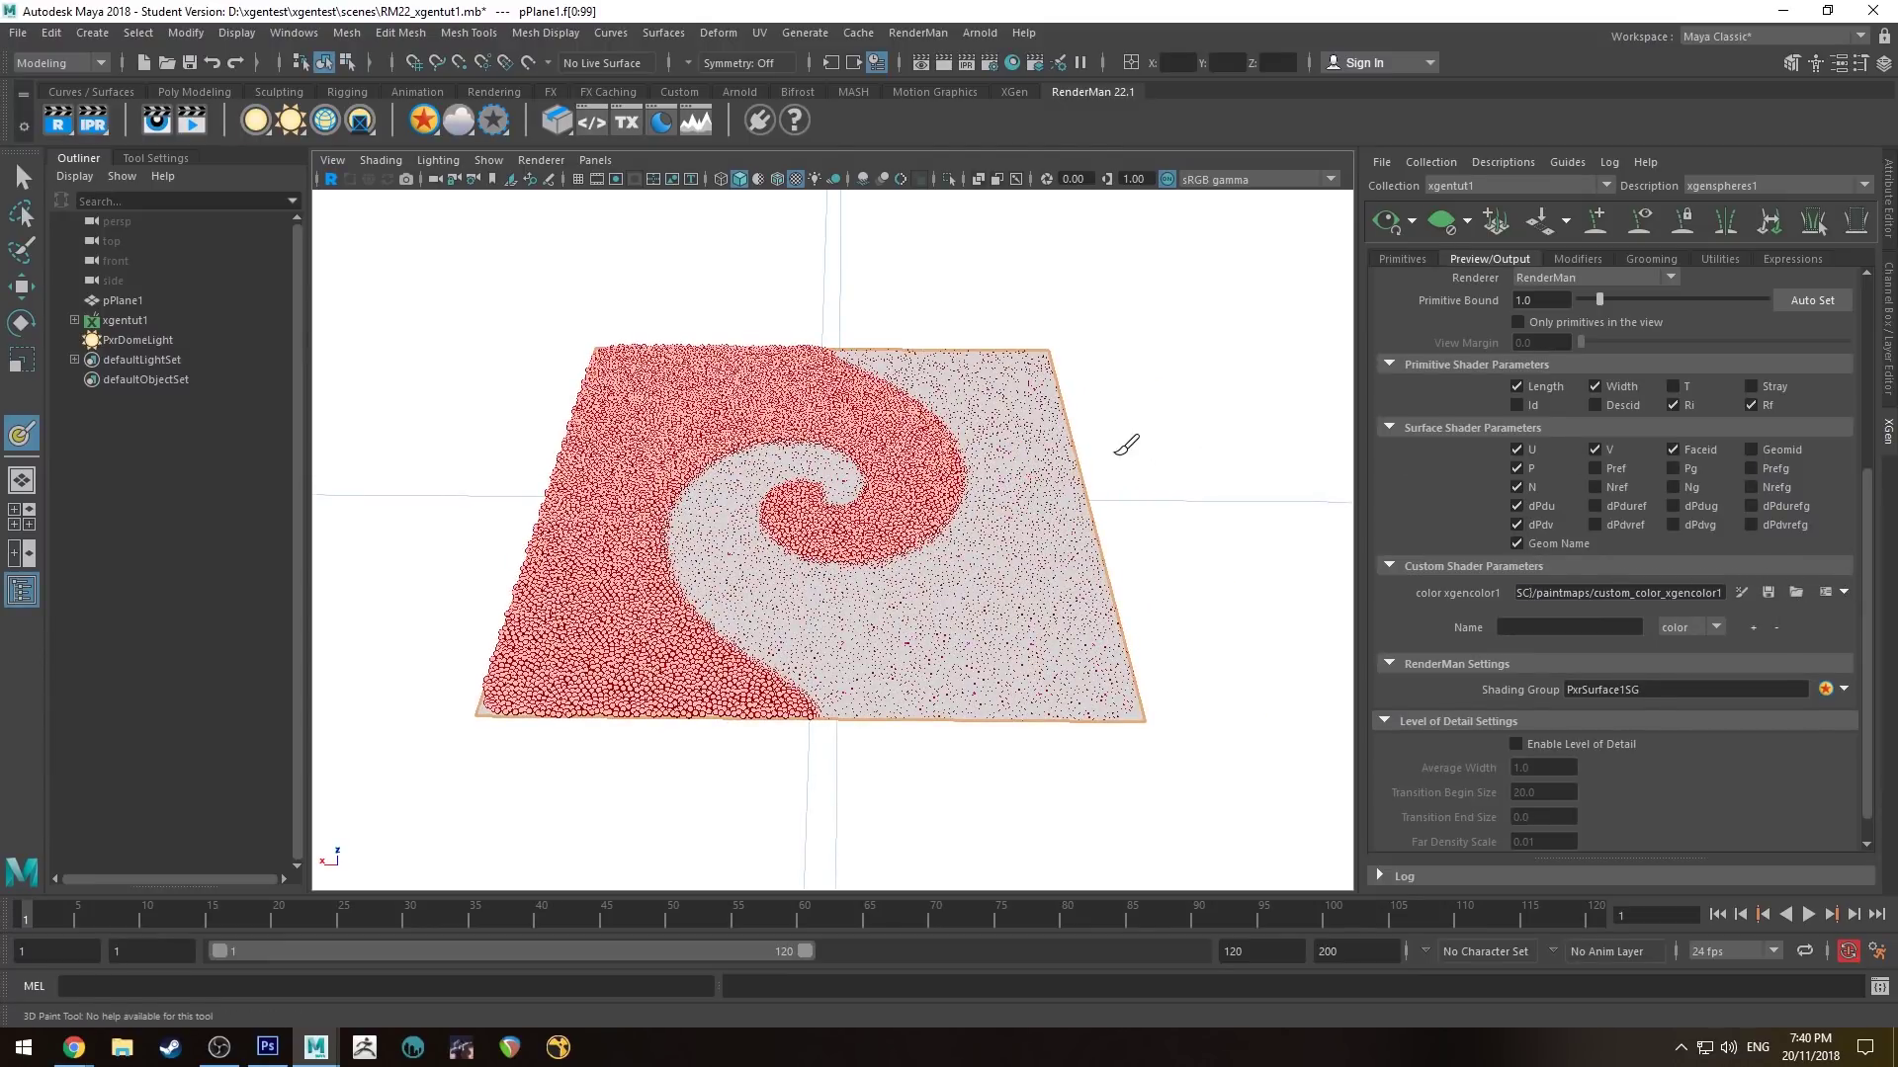
{"action": "left_click_drag", "start_coordinate": [1121, 451], "coordinate": [1105, 473], "text": "alt"}
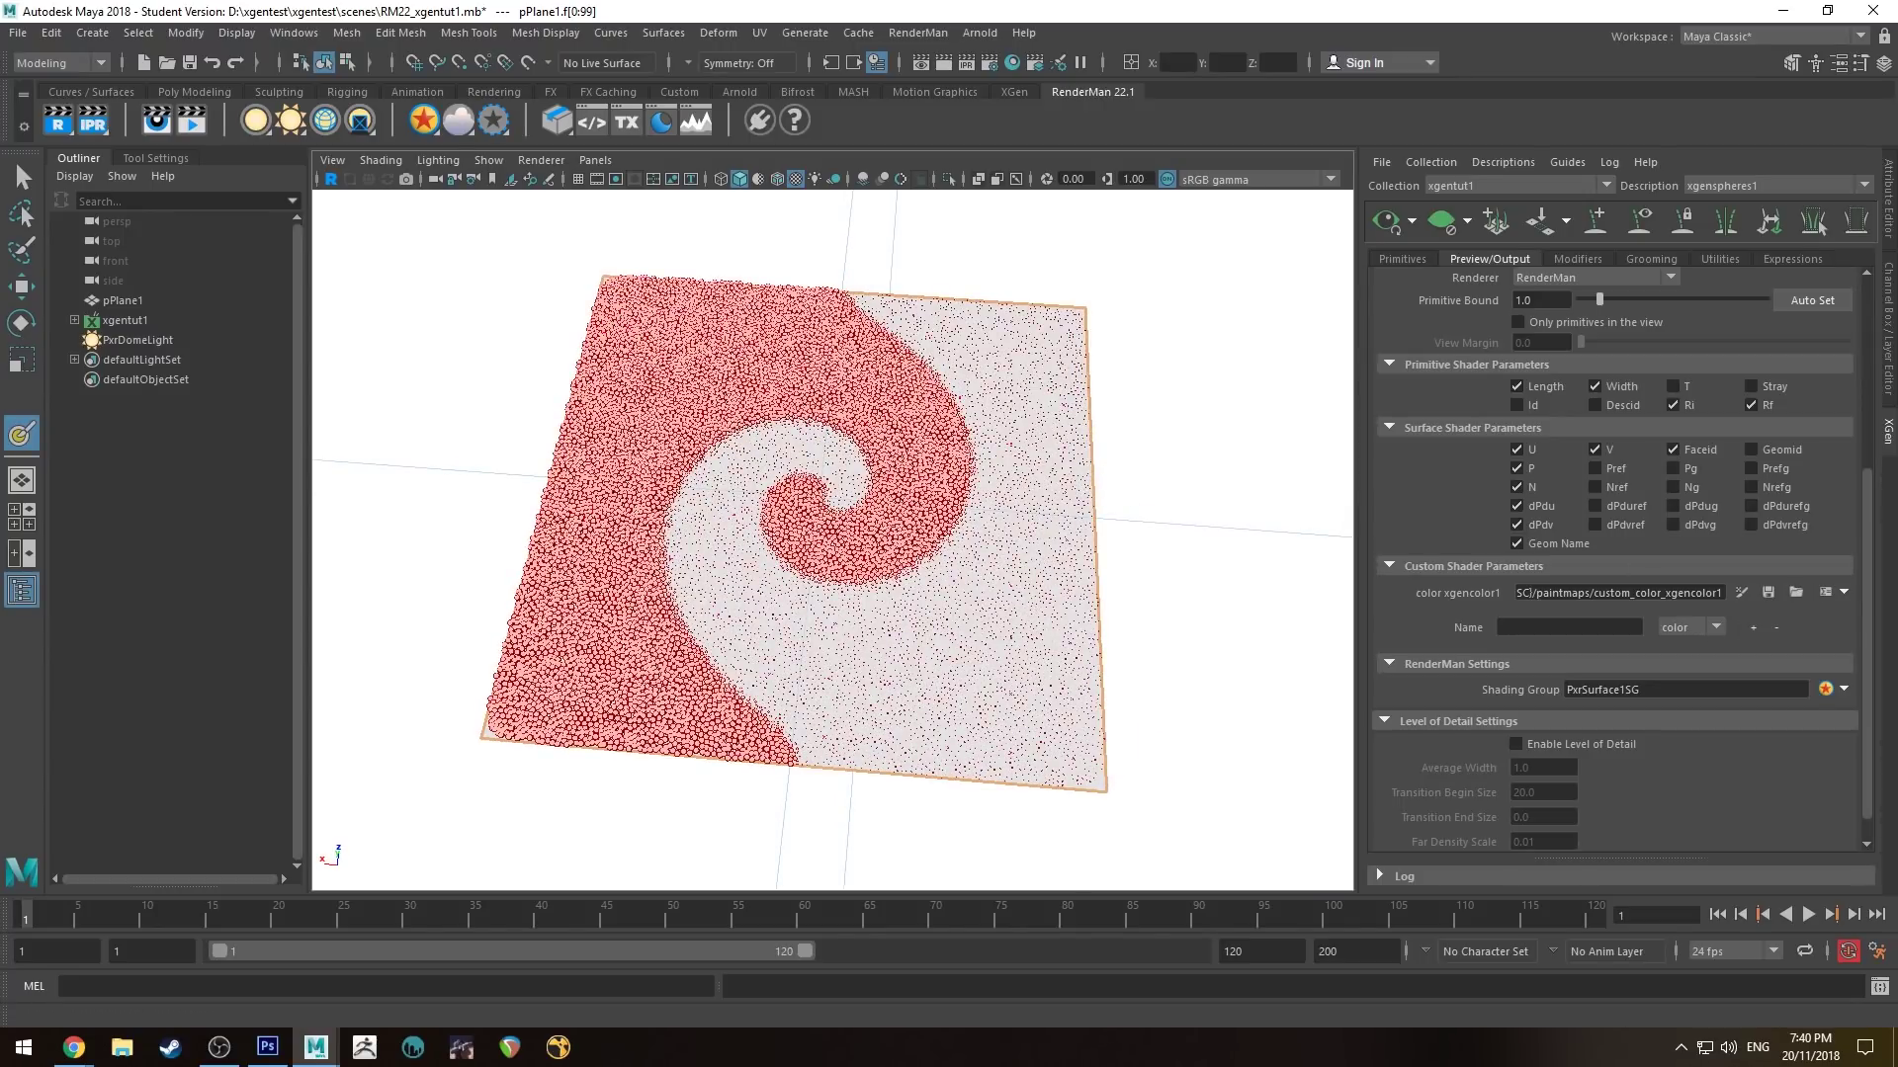
Step: Graph the new map's file4 texture in the Hypershade and load xgenTexMap.tif from sourceimages as its image
{"action": "left_click_drag", "start_coordinate": [0, 99], "coordinate": [855, 4]}
{"action": "left_click", "coordinate": [108, 112]}
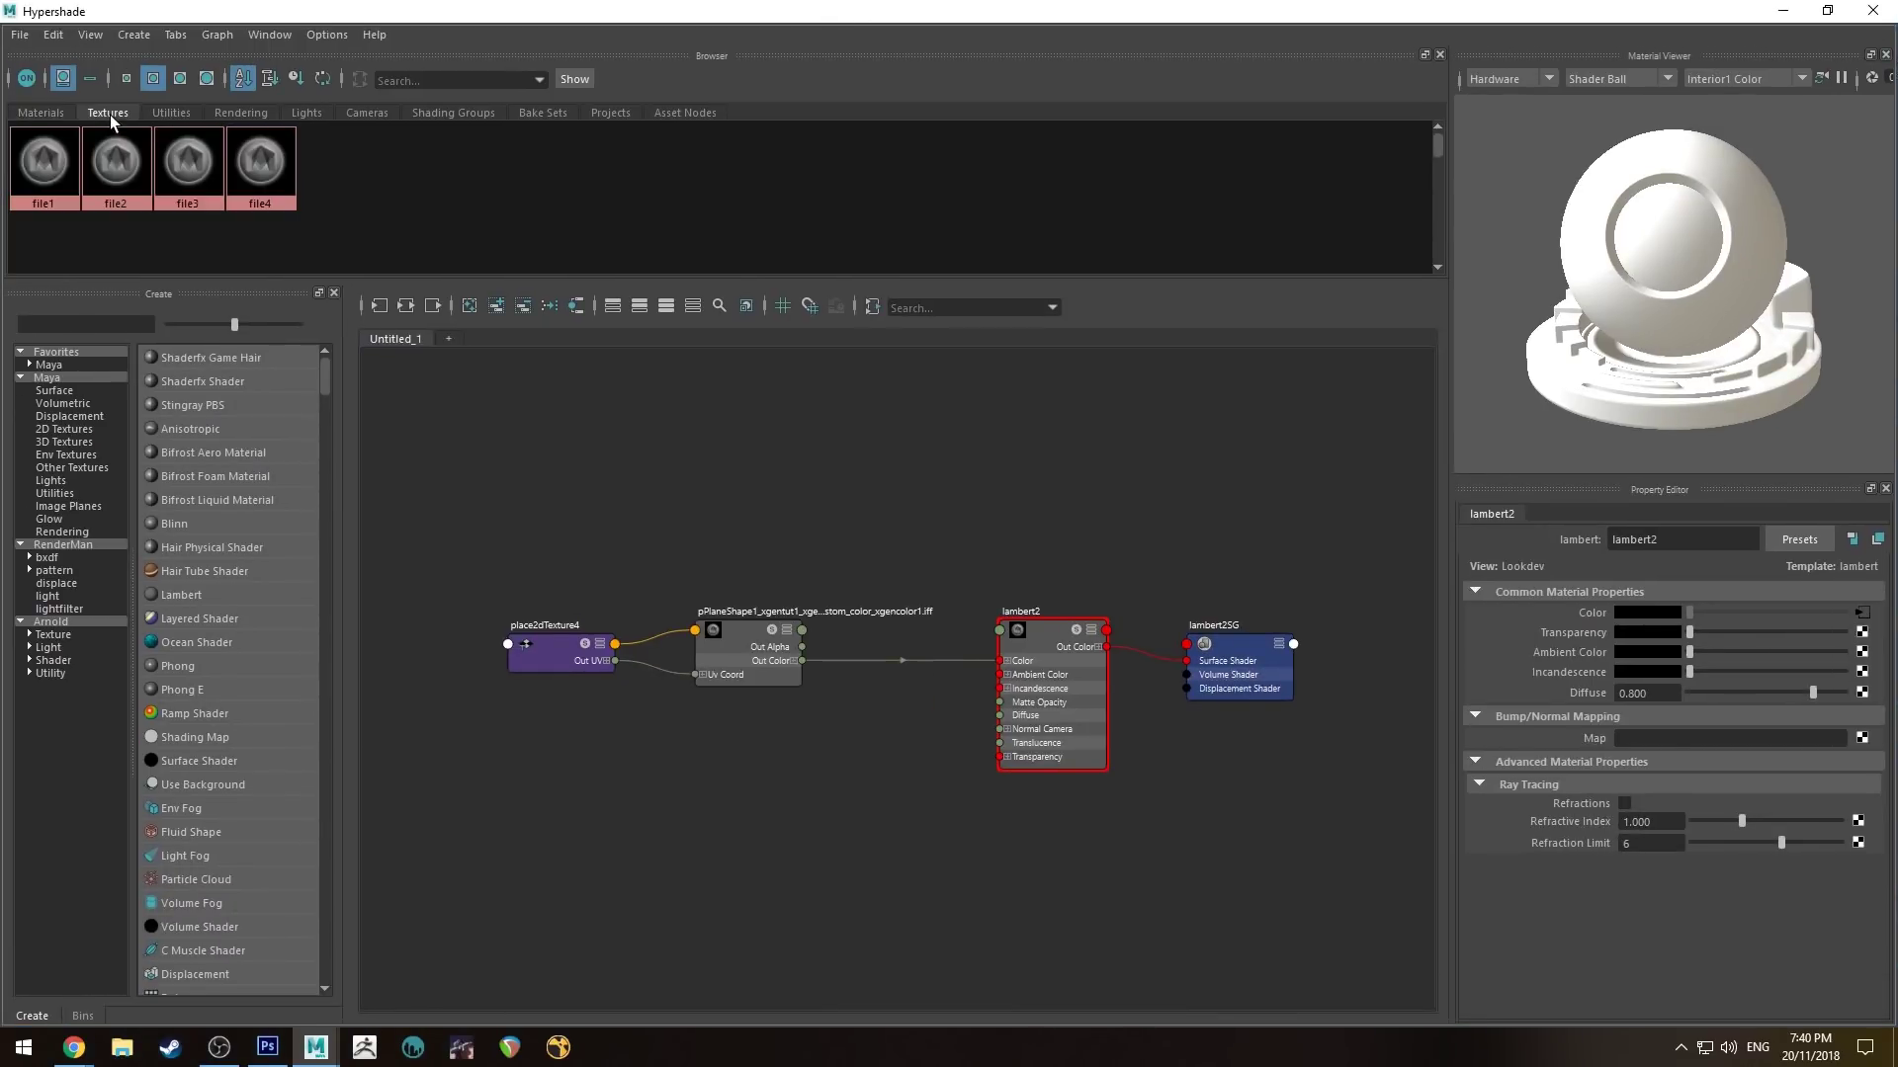
{"action": "left_click", "coordinate": [260, 161]}
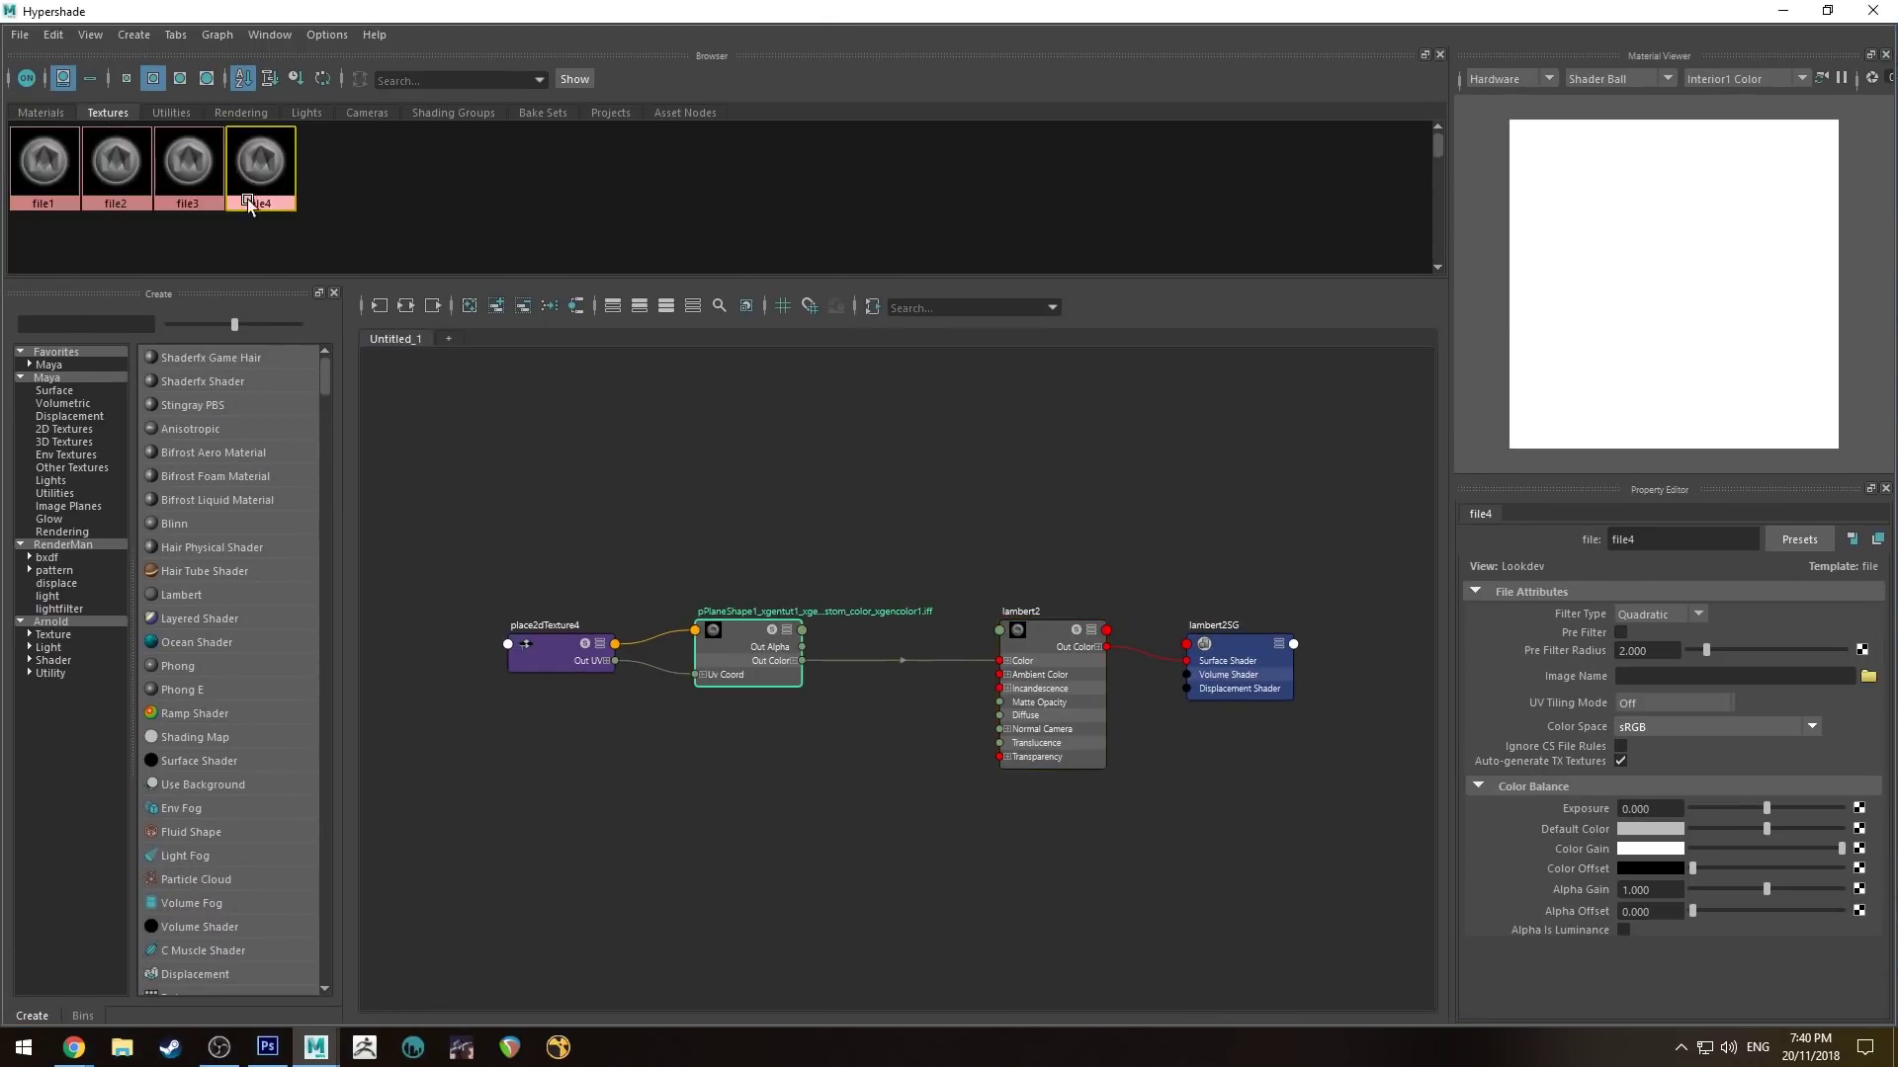
{"action": "left_click", "coordinate": [469, 306]}
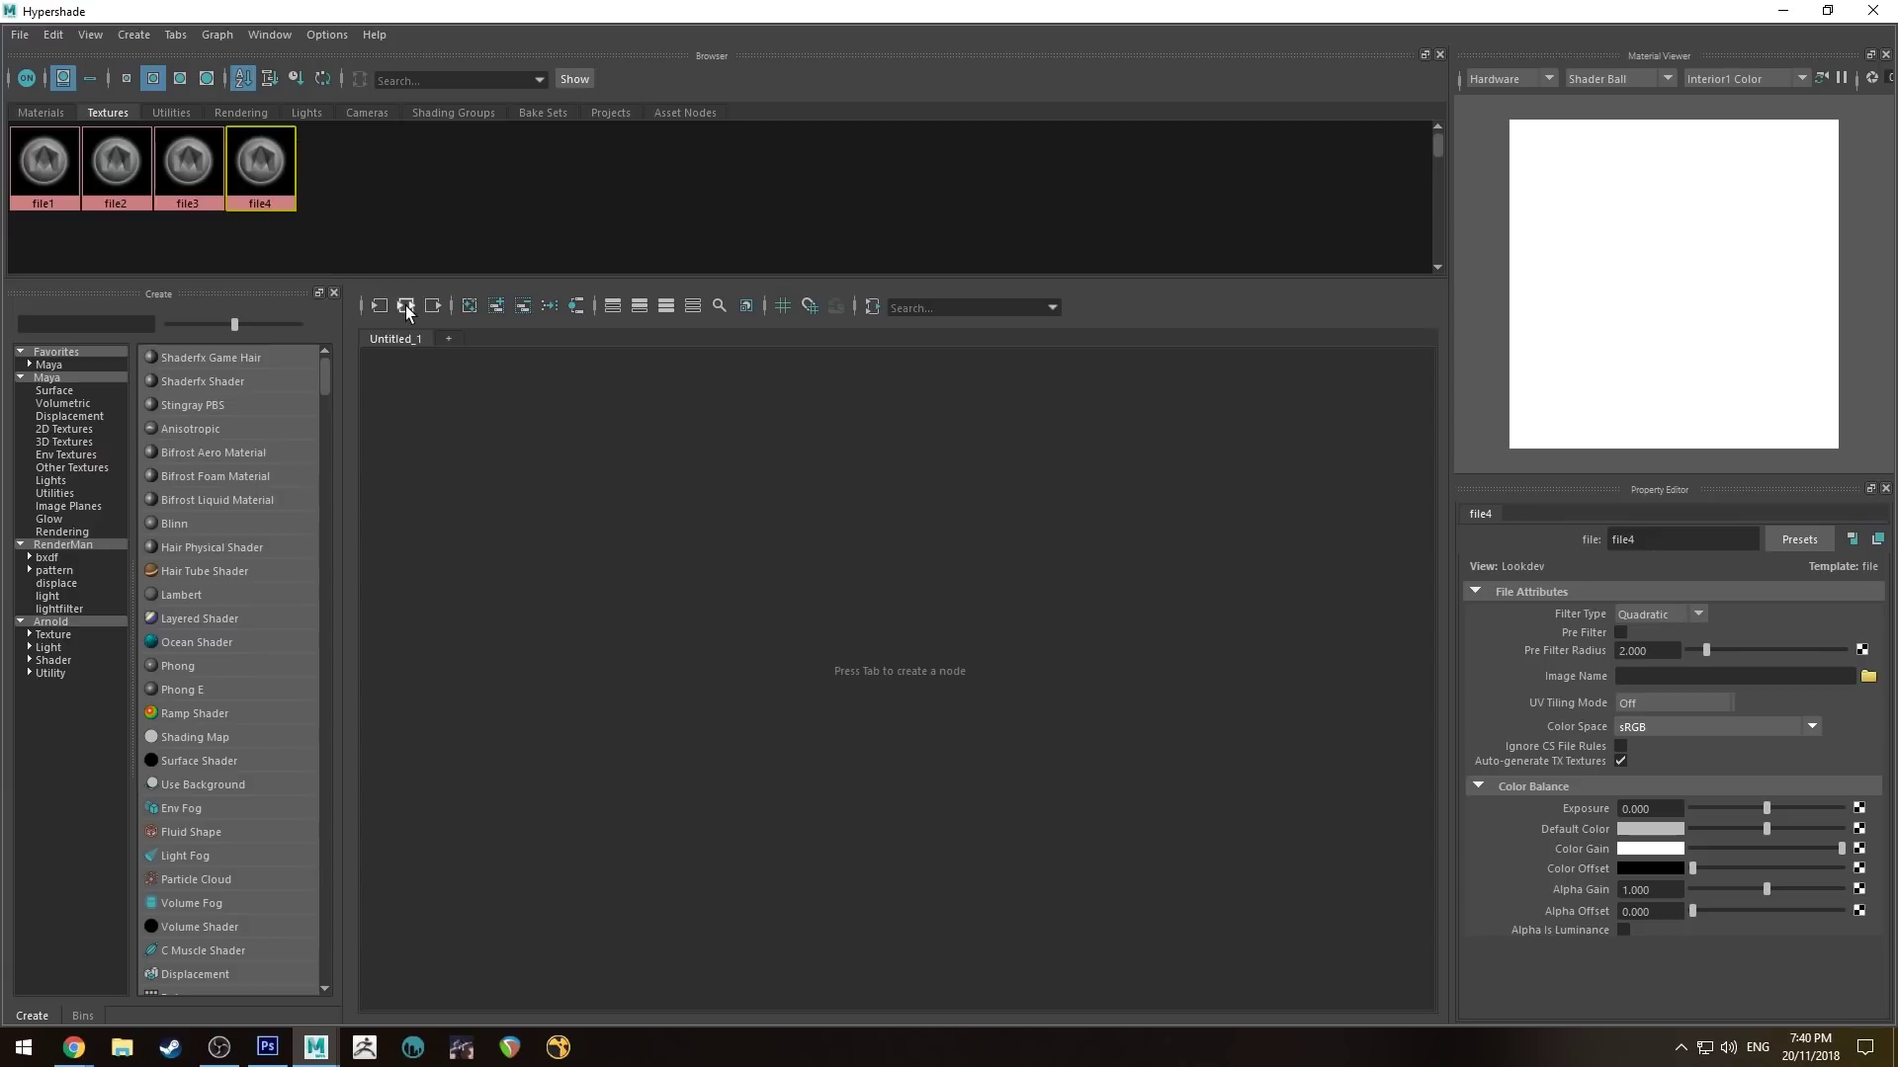
{"action": "left_click", "coordinate": [406, 306]}
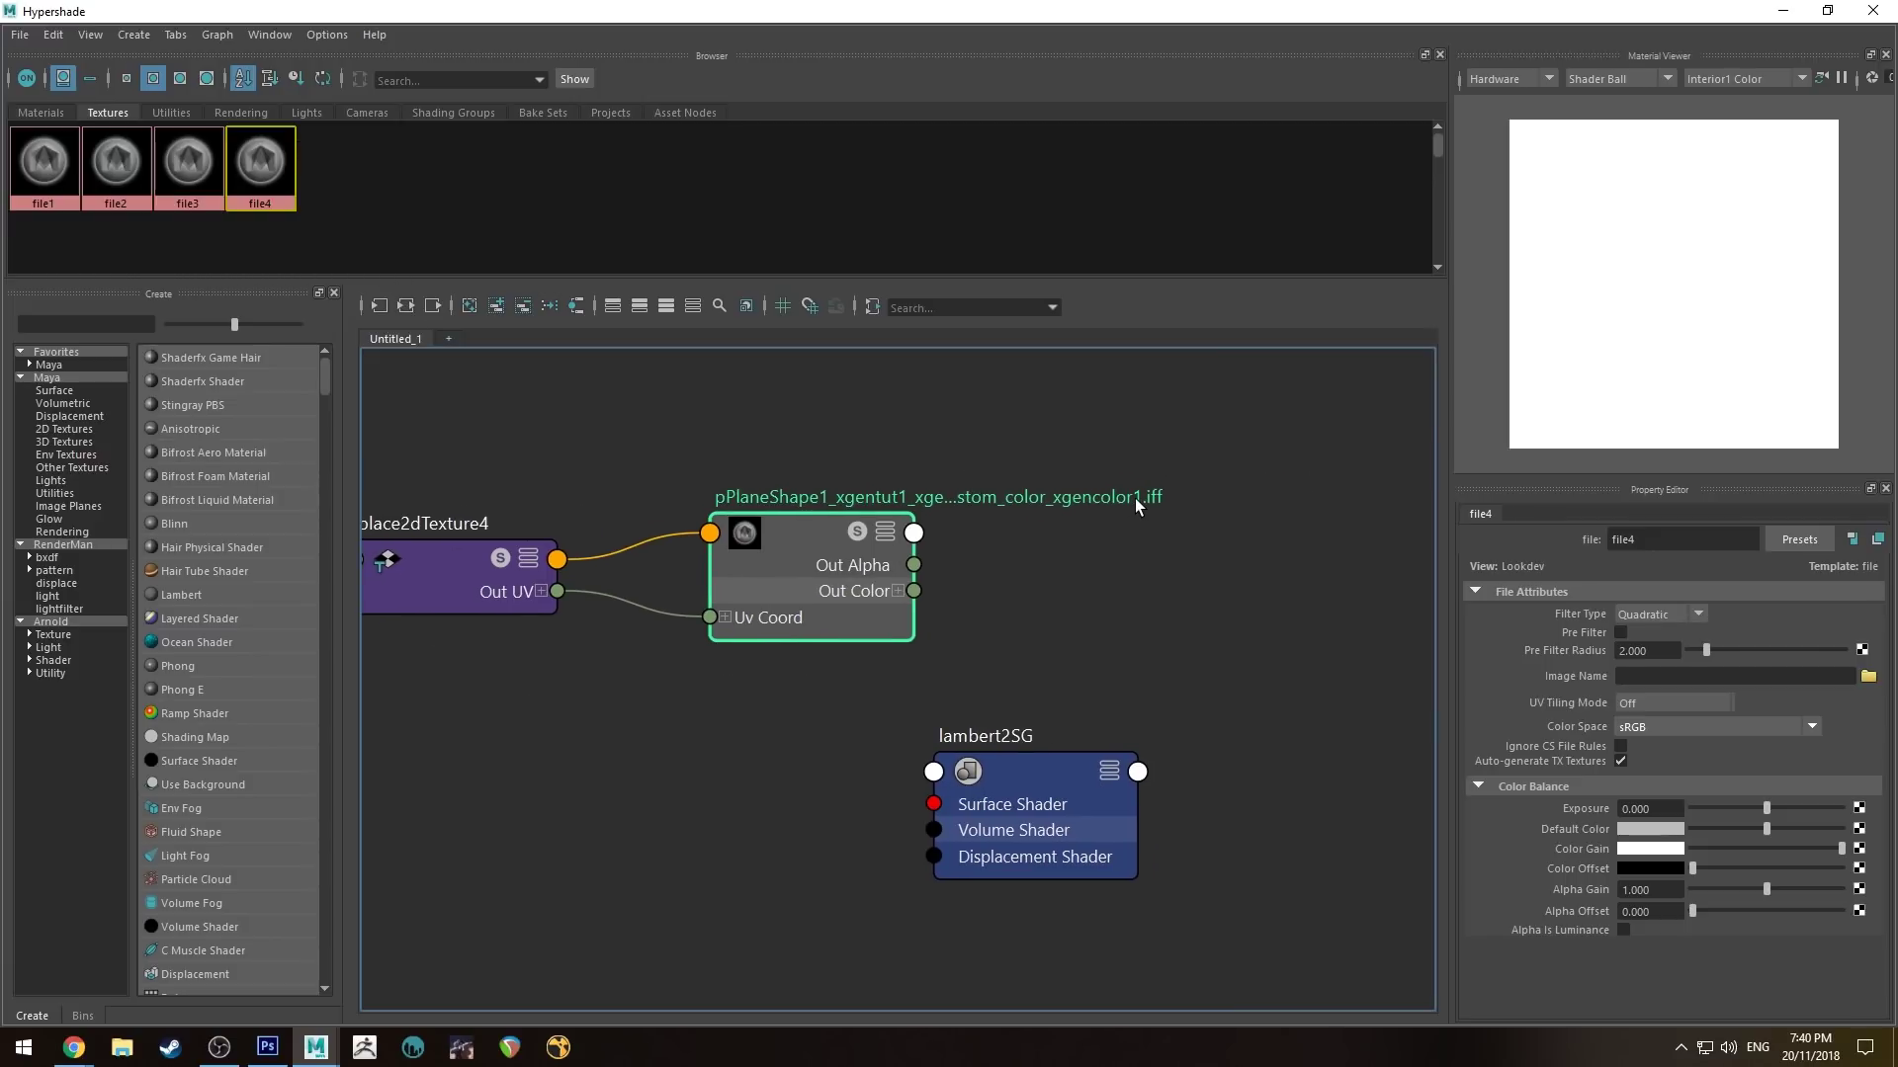
{"action": "middle_click_drag", "start_coordinate": [617, 474], "coordinate": [775, 444], "text": "alt"}
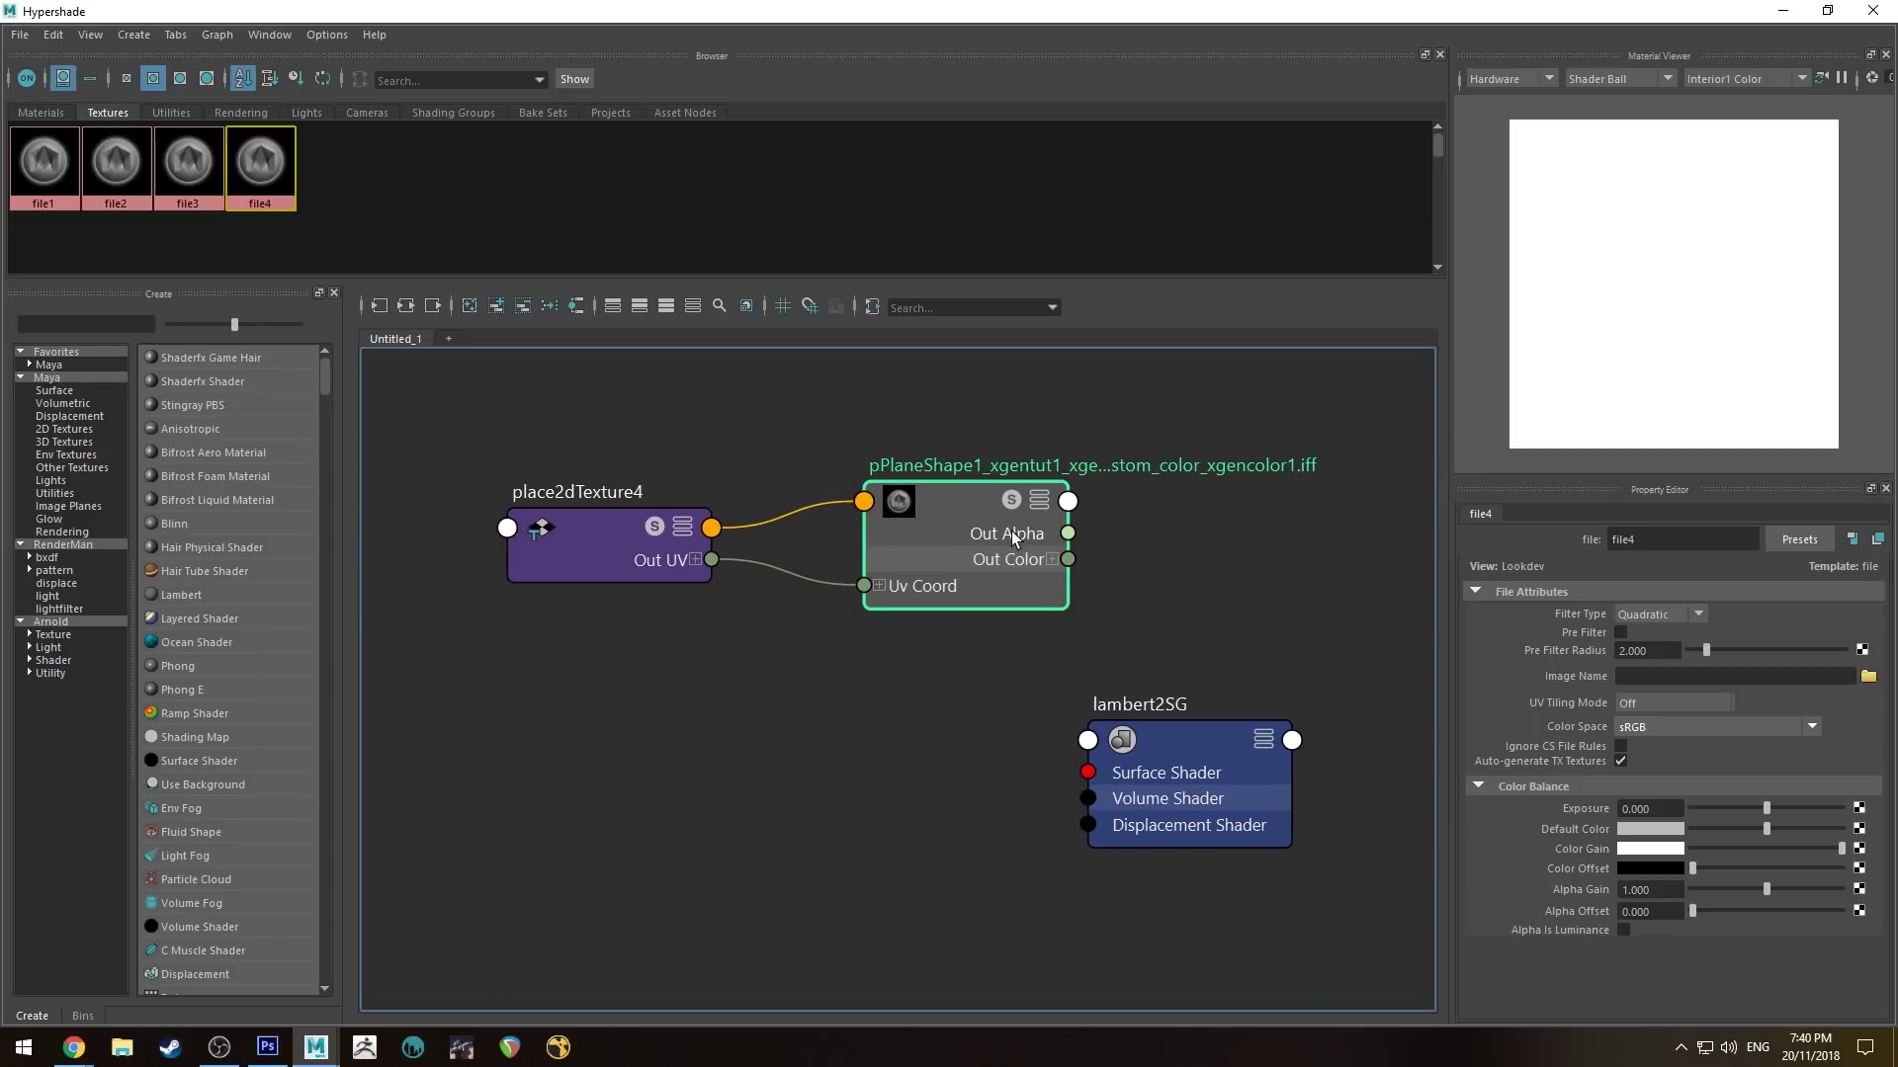
{"action": "left_click", "coordinate": [1868, 676]}
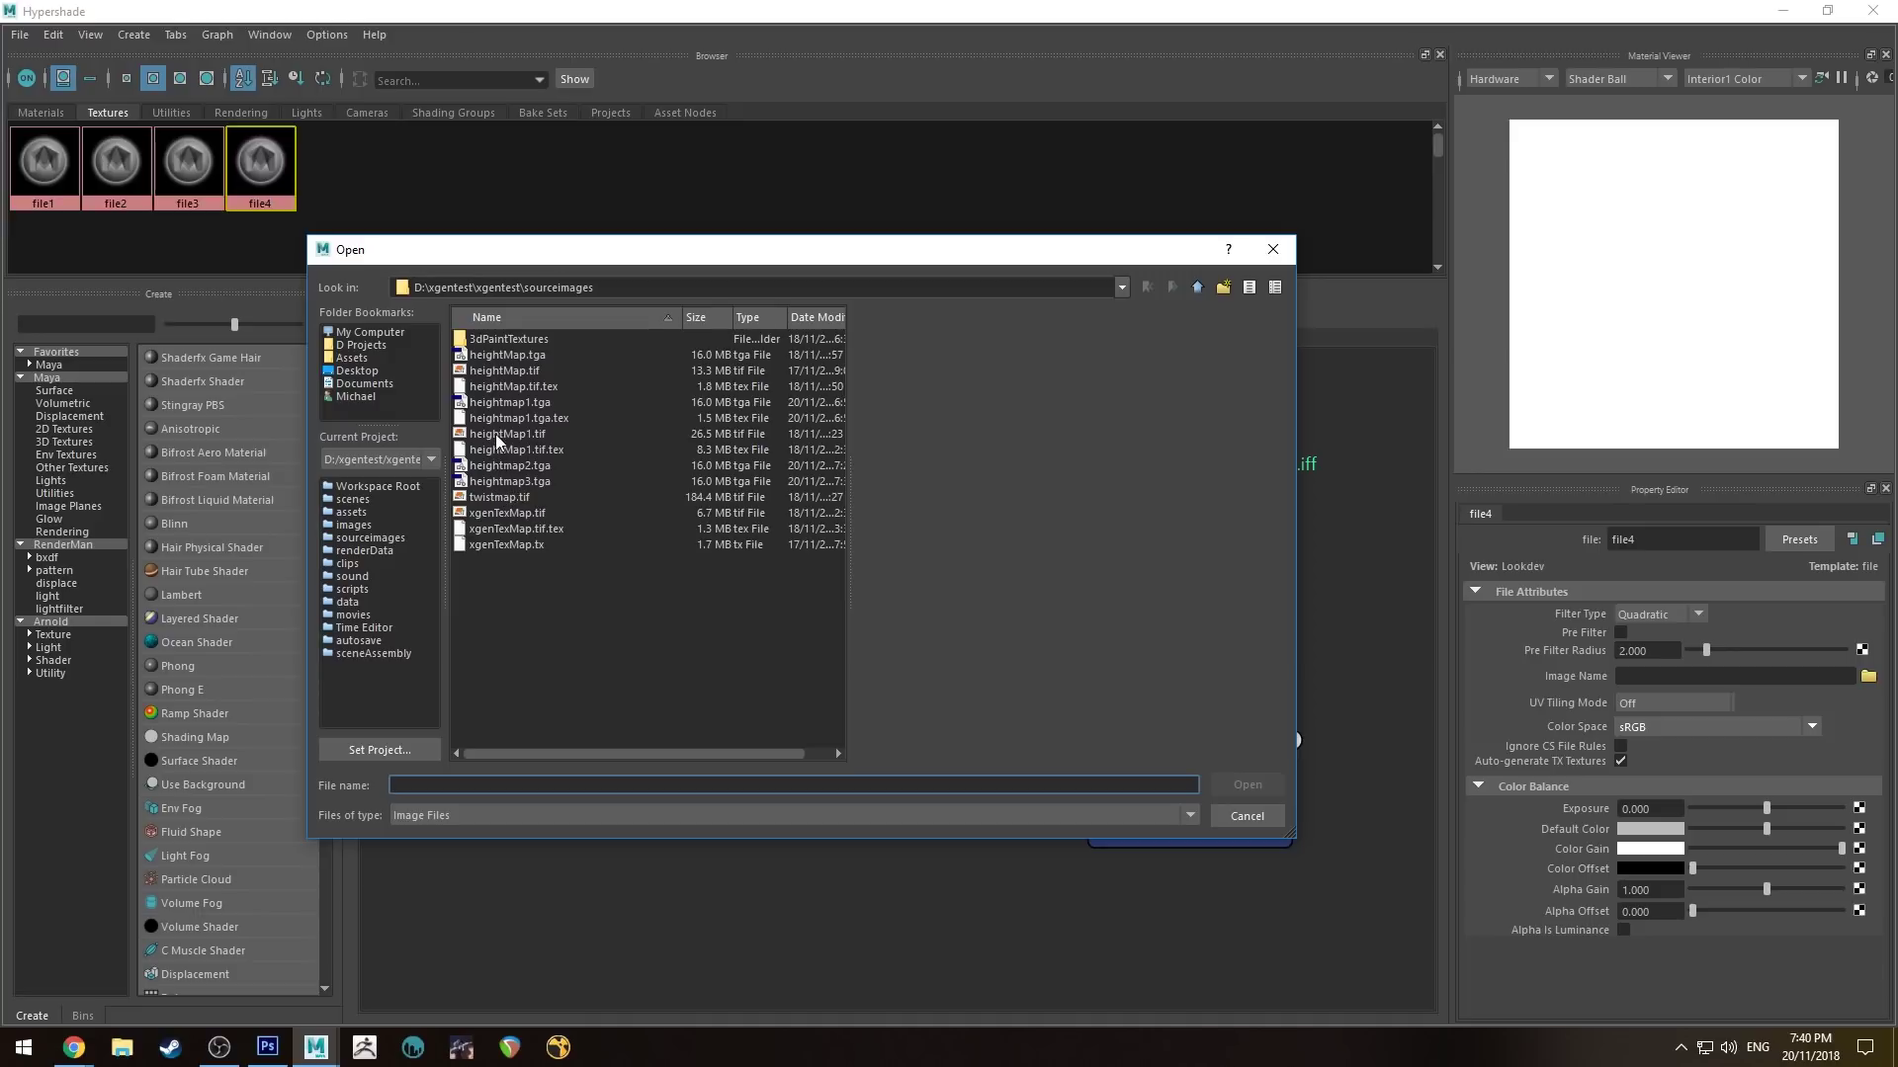
{"action": "left_click", "coordinate": [488, 514]}
{"action": "left_click", "coordinate": [1248, 786]}
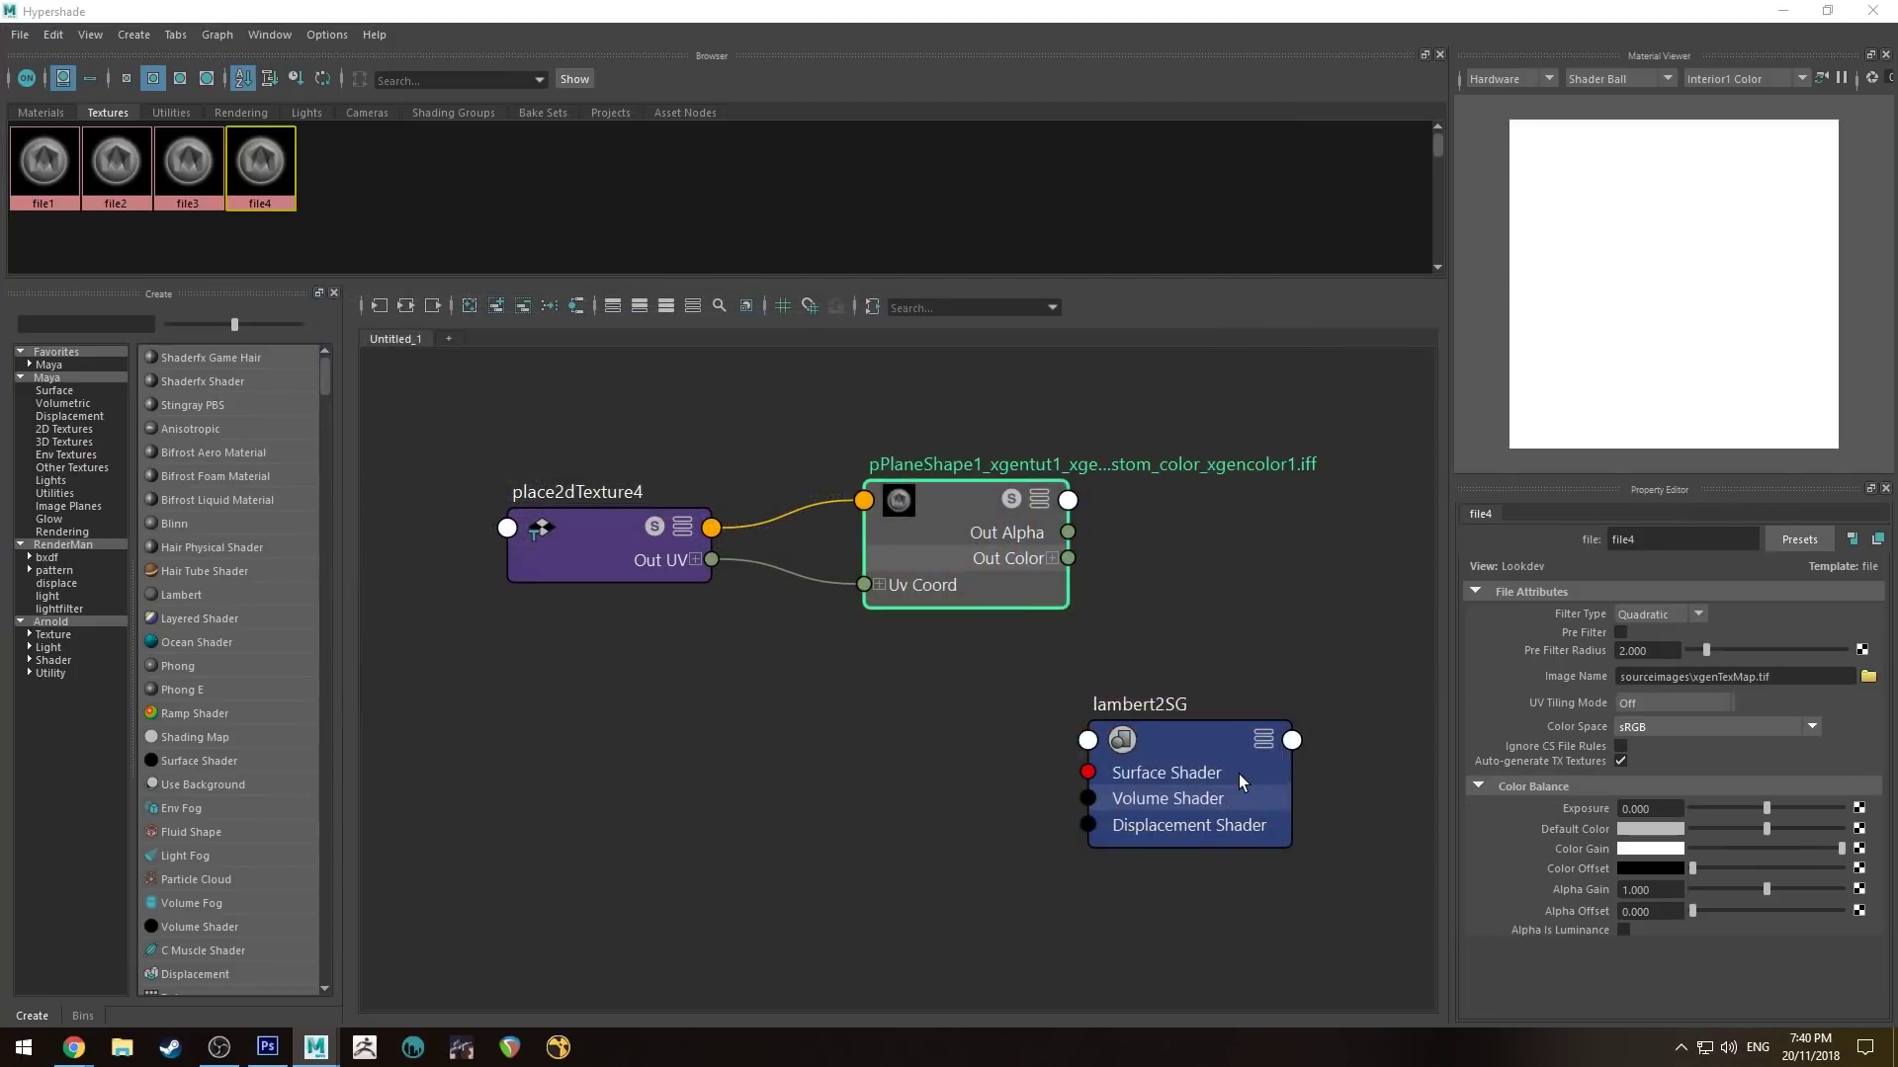
{"action": "left_click_drag", "start_coordinate": [1720, 6], "coordinate": [0, 0]}
{"action": "left_click_drag", "start_coordinate": [761, 12], "coordinate": [0, 297]}
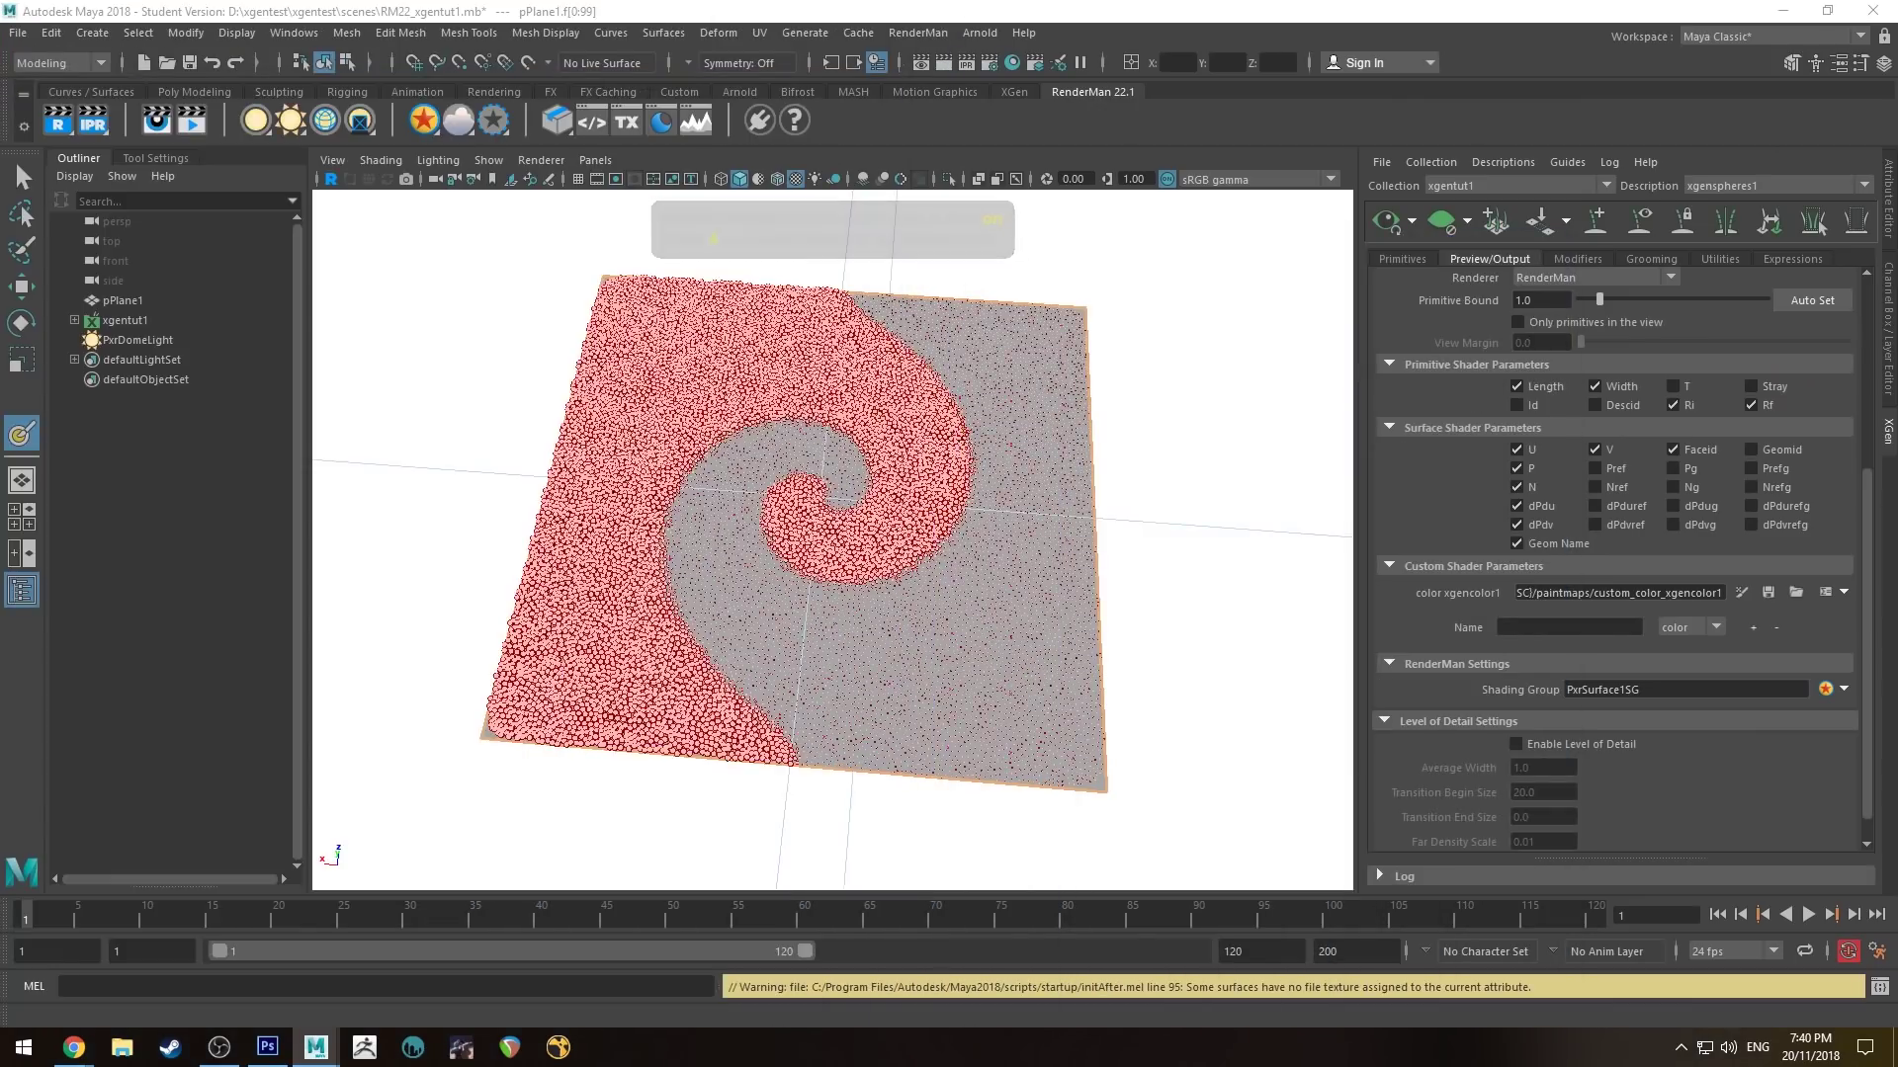
Step: Test-render the spheres in the viewport with RenderMan, stop the render and return to the Select tool
{"action": "left_click", "coordinate": [331, 178]}
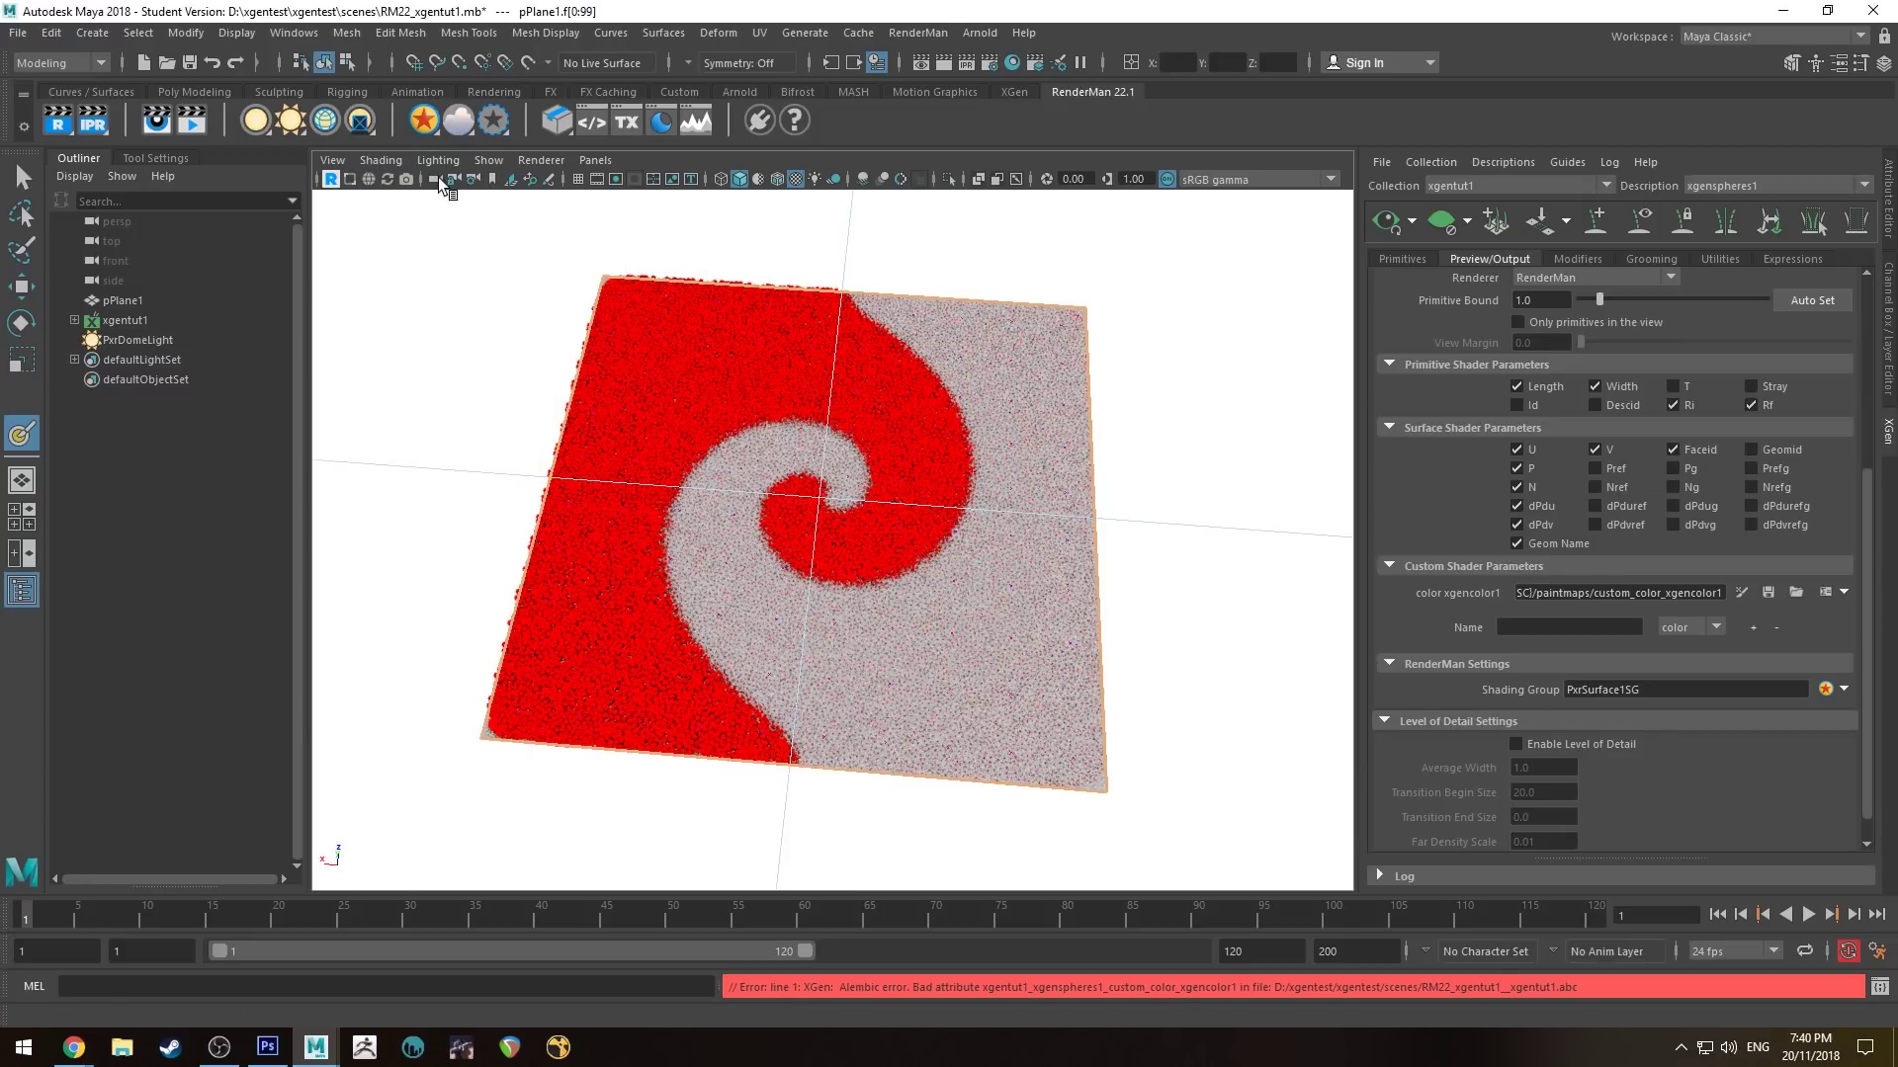
{"action": "left_click", "coordinate": [331, 179]}
{"action": "key", "text": "q"}
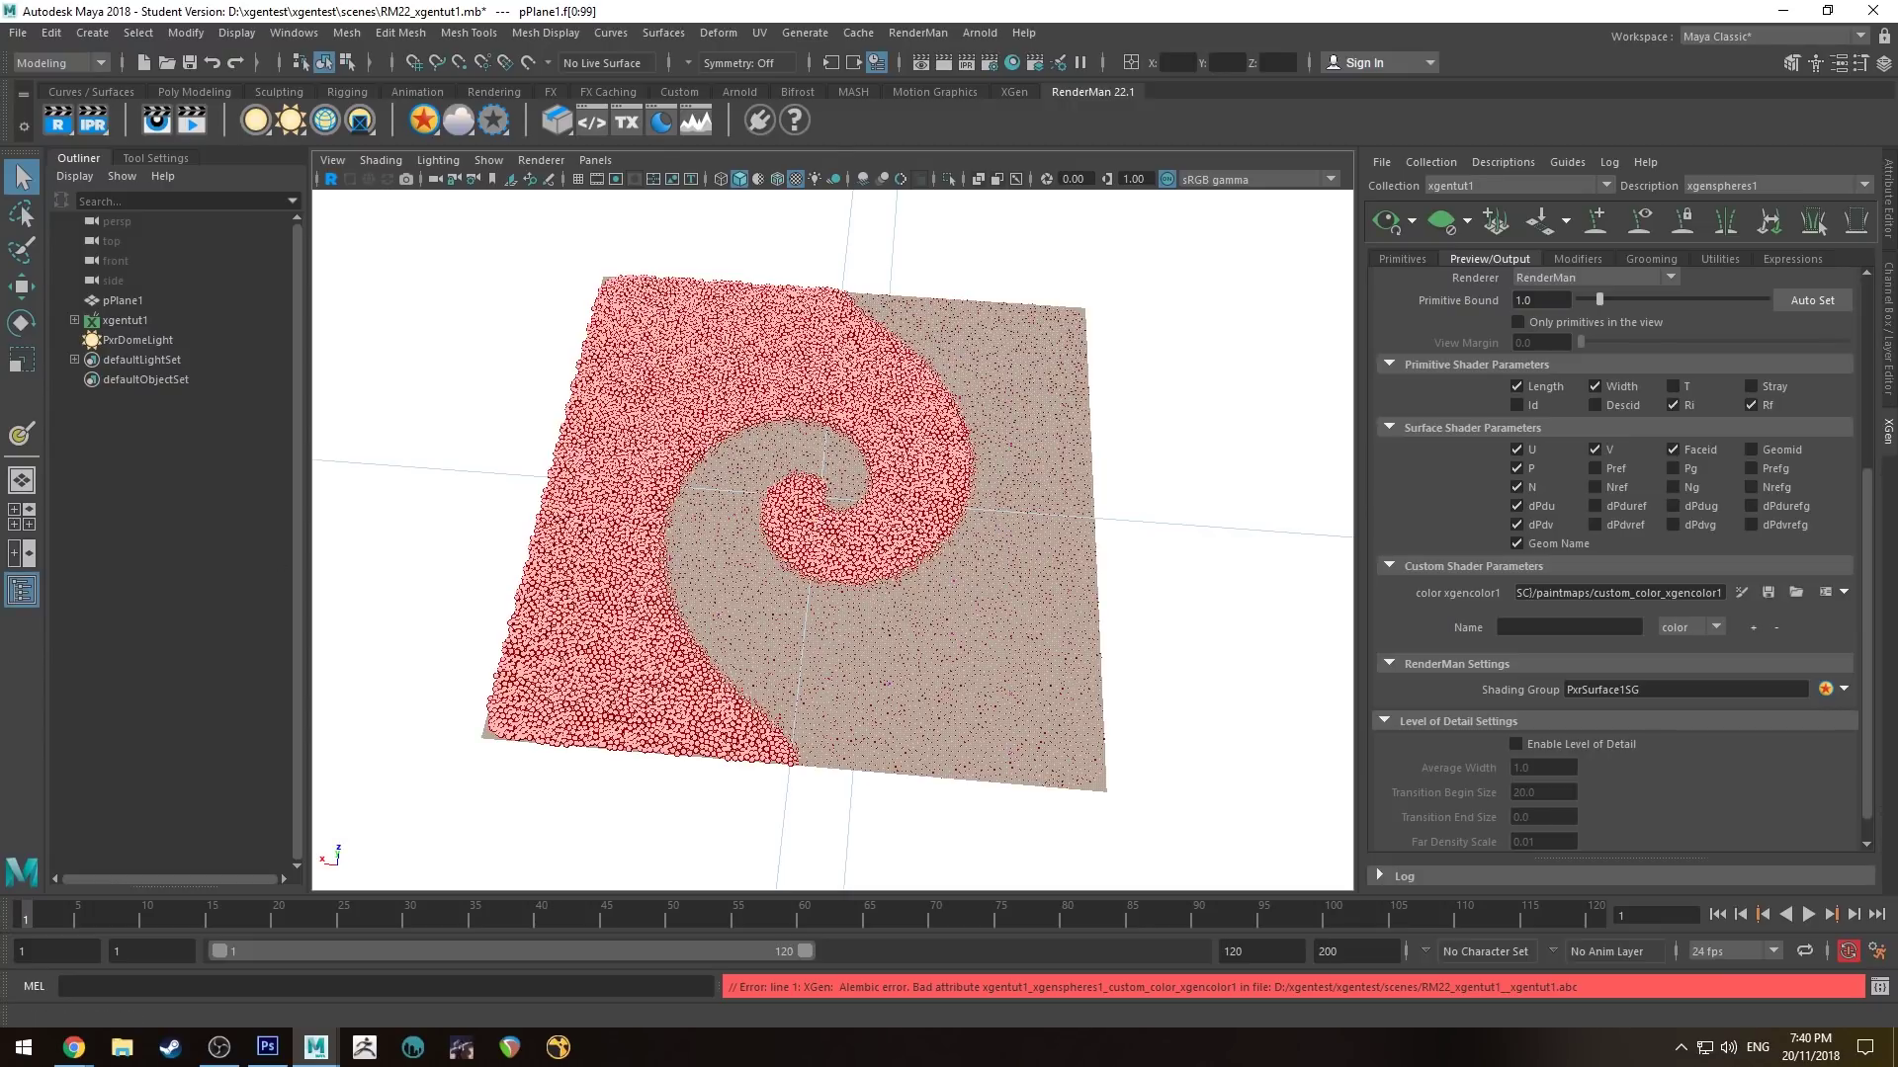
Step: Clear the Hypershade graph and graph the PxrSurface1 material with its input and output connections
{"action": "left_click_drag", "start_coordinate": [0, 198], "coordinate": [915, 4]}
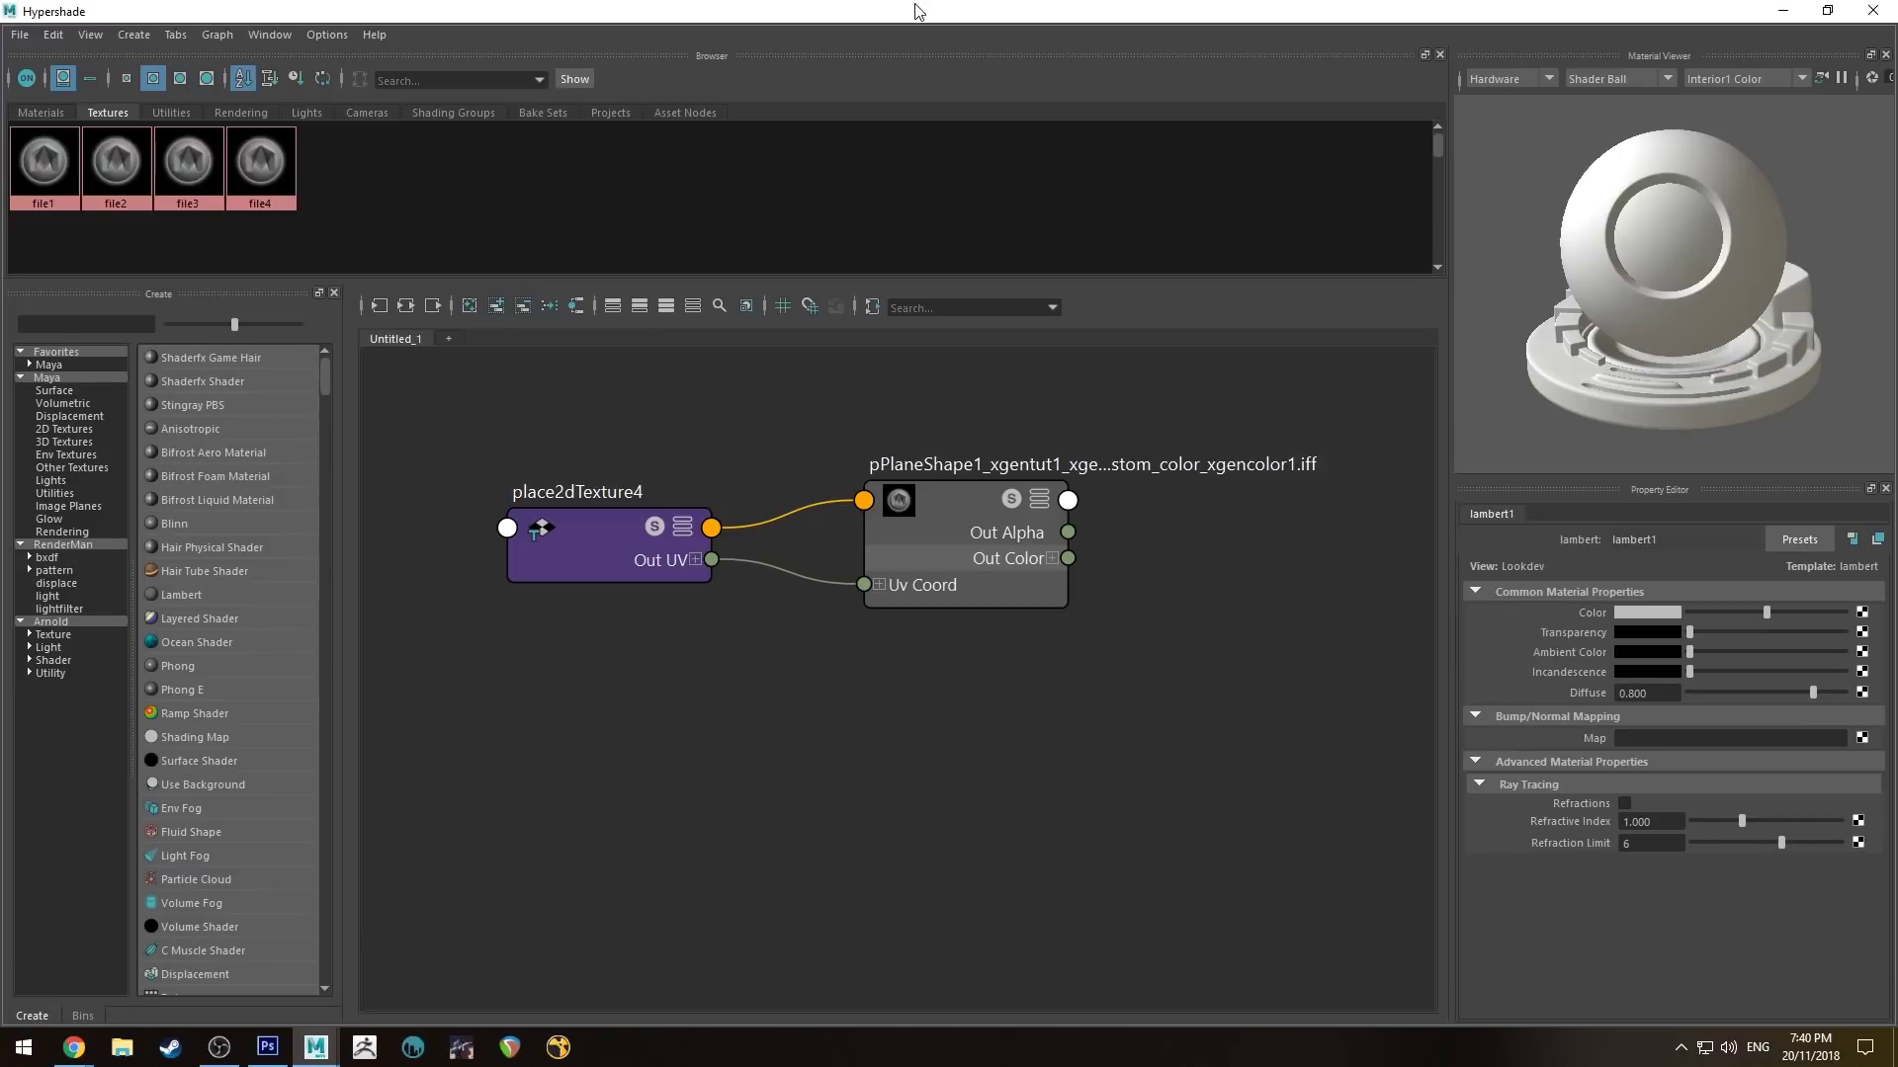
{"action": "left_click", "coordinate": [49, 114]}
{"action": "left_click", "coordinate": [468, 303]}
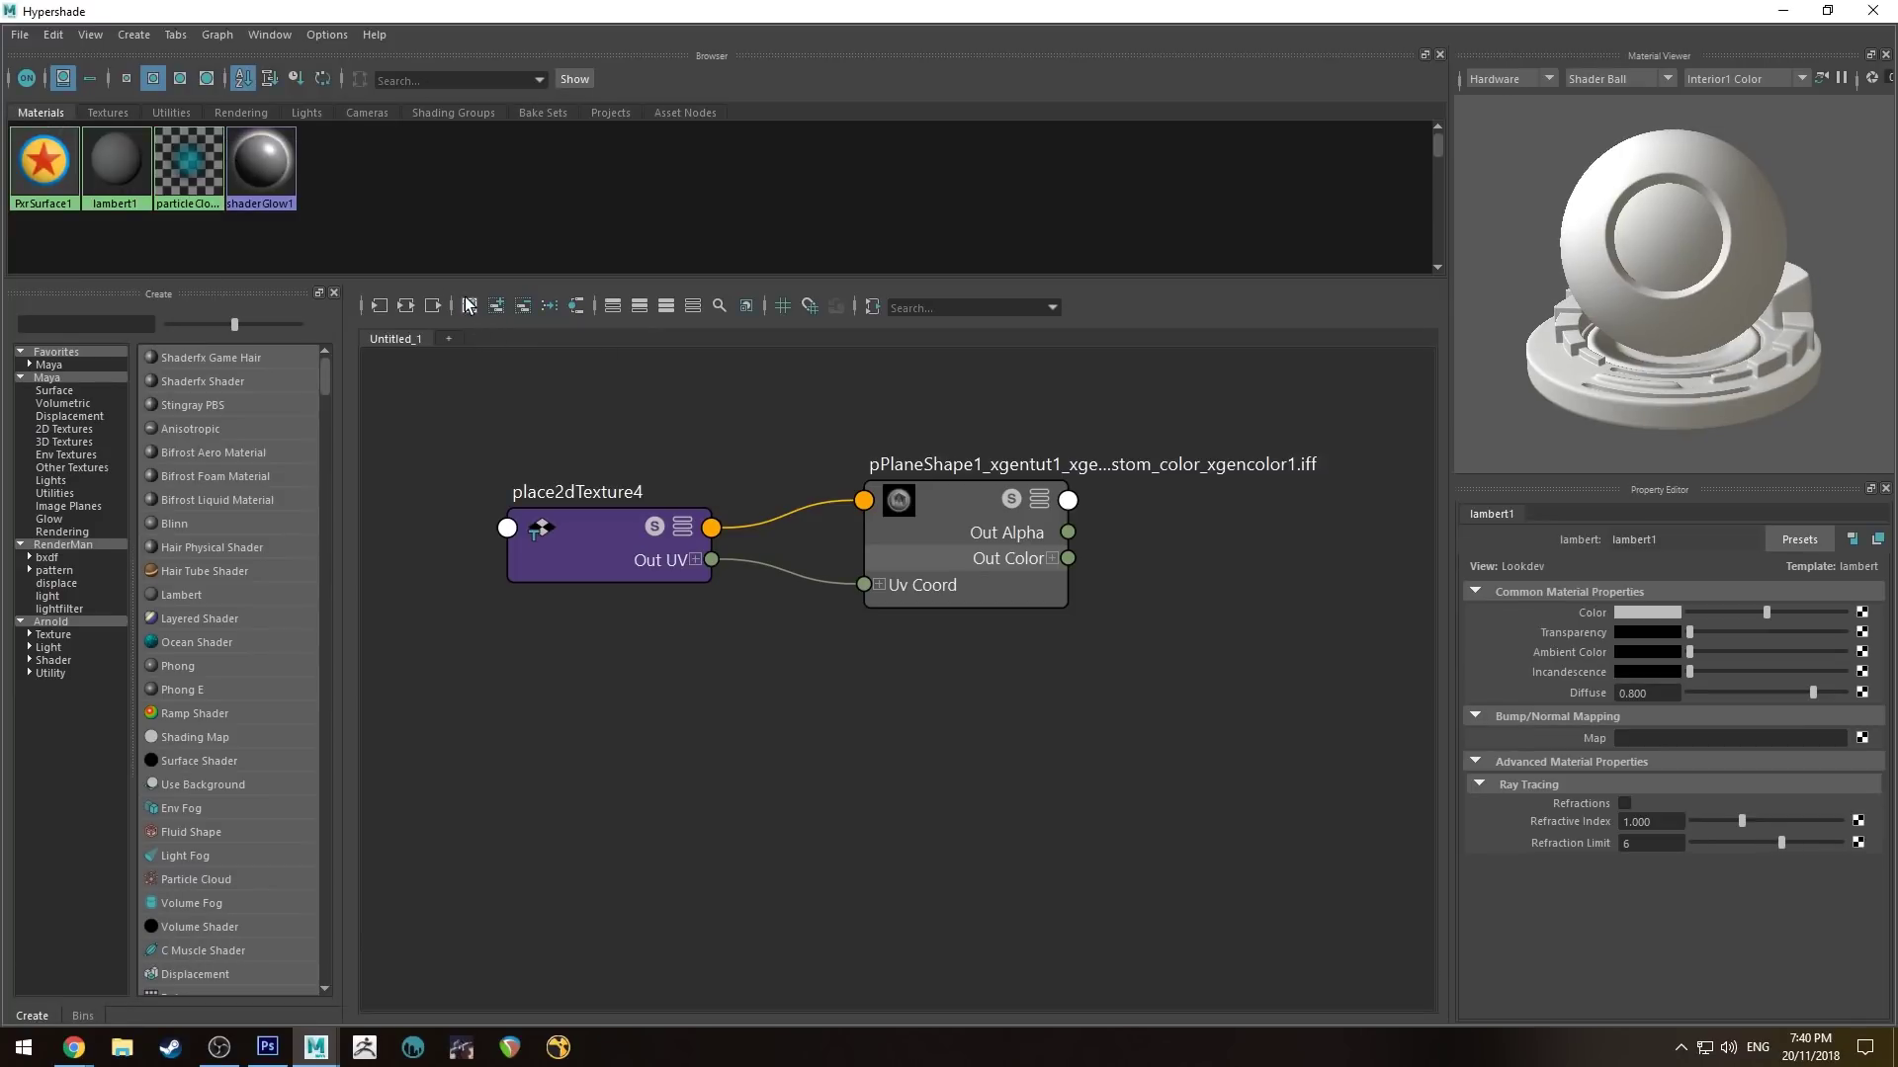
{"action": "left_click", "coordinate": [57, 168]}
{"action": "left_click", "coordinate": [407, 305]}
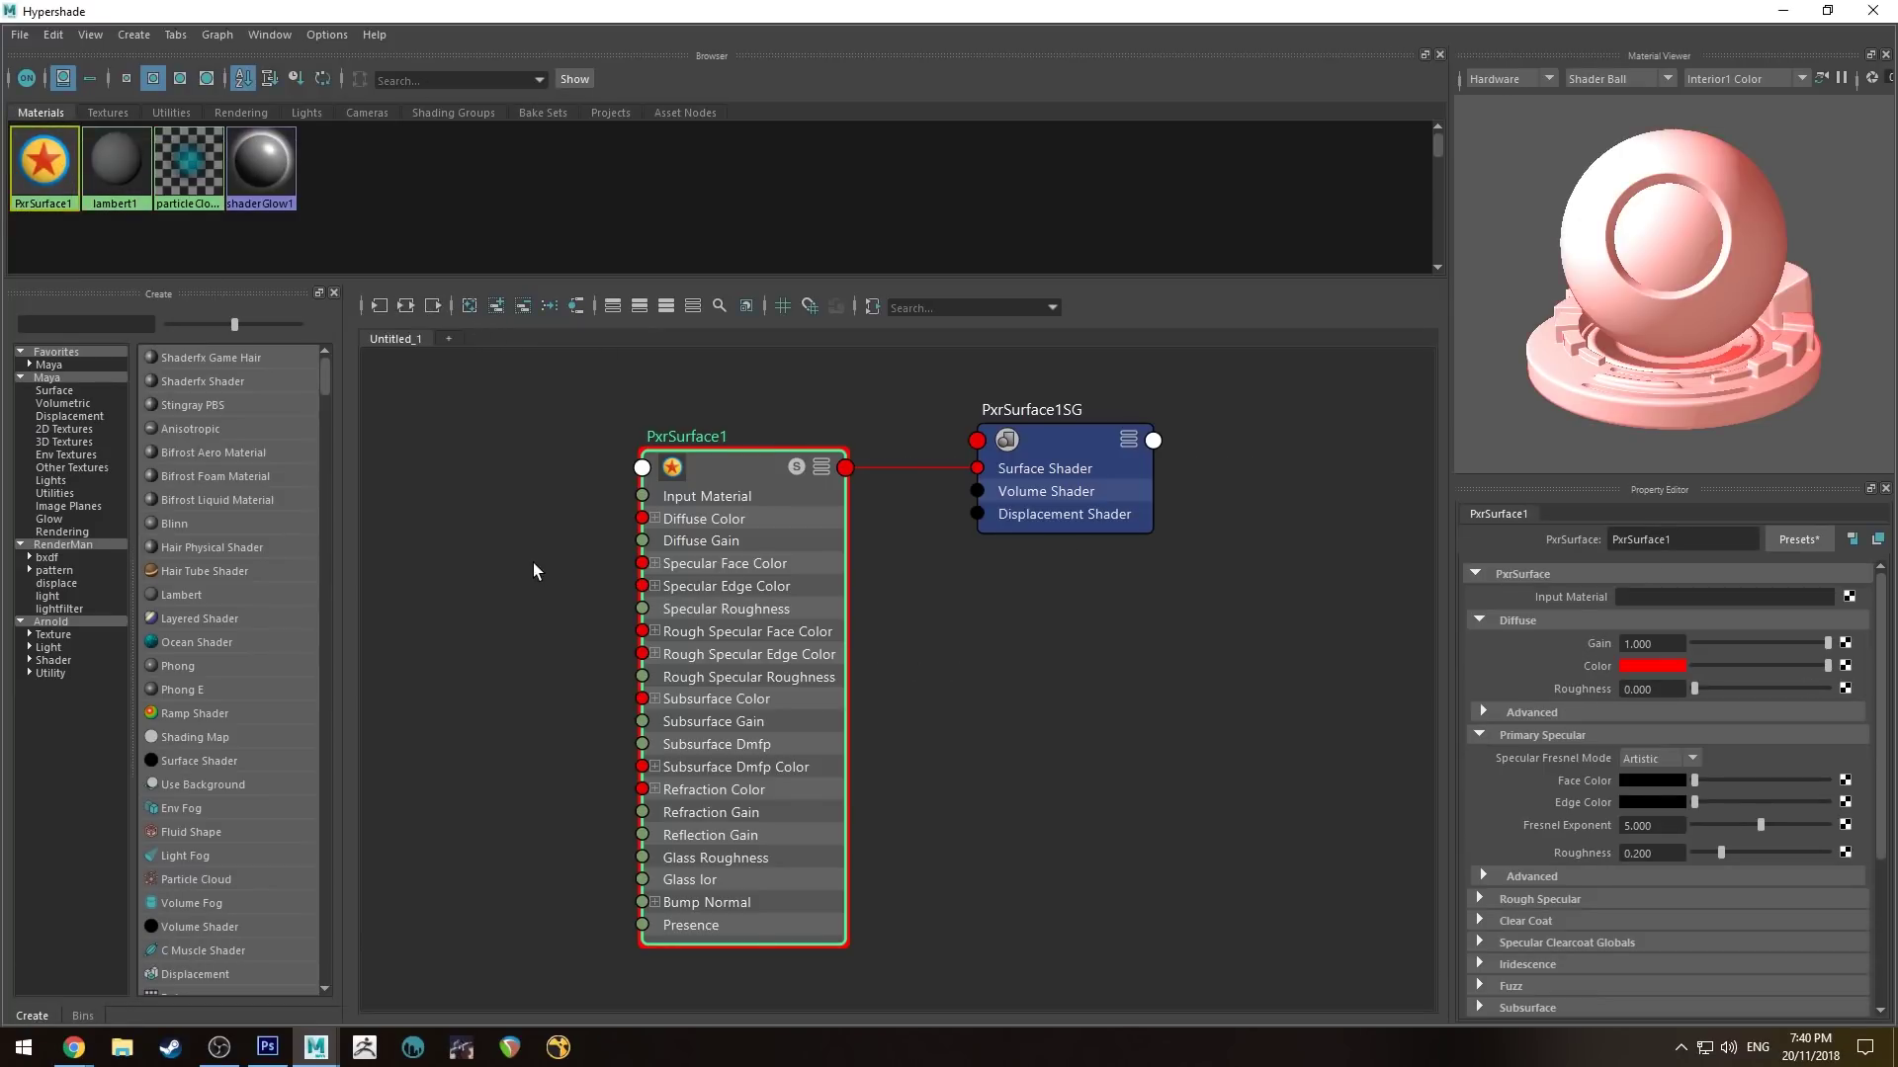
{"action": "middle_click_drag", "start_coordinate": [585, 558], "coordinate": [764, 576], "text": "alt"}
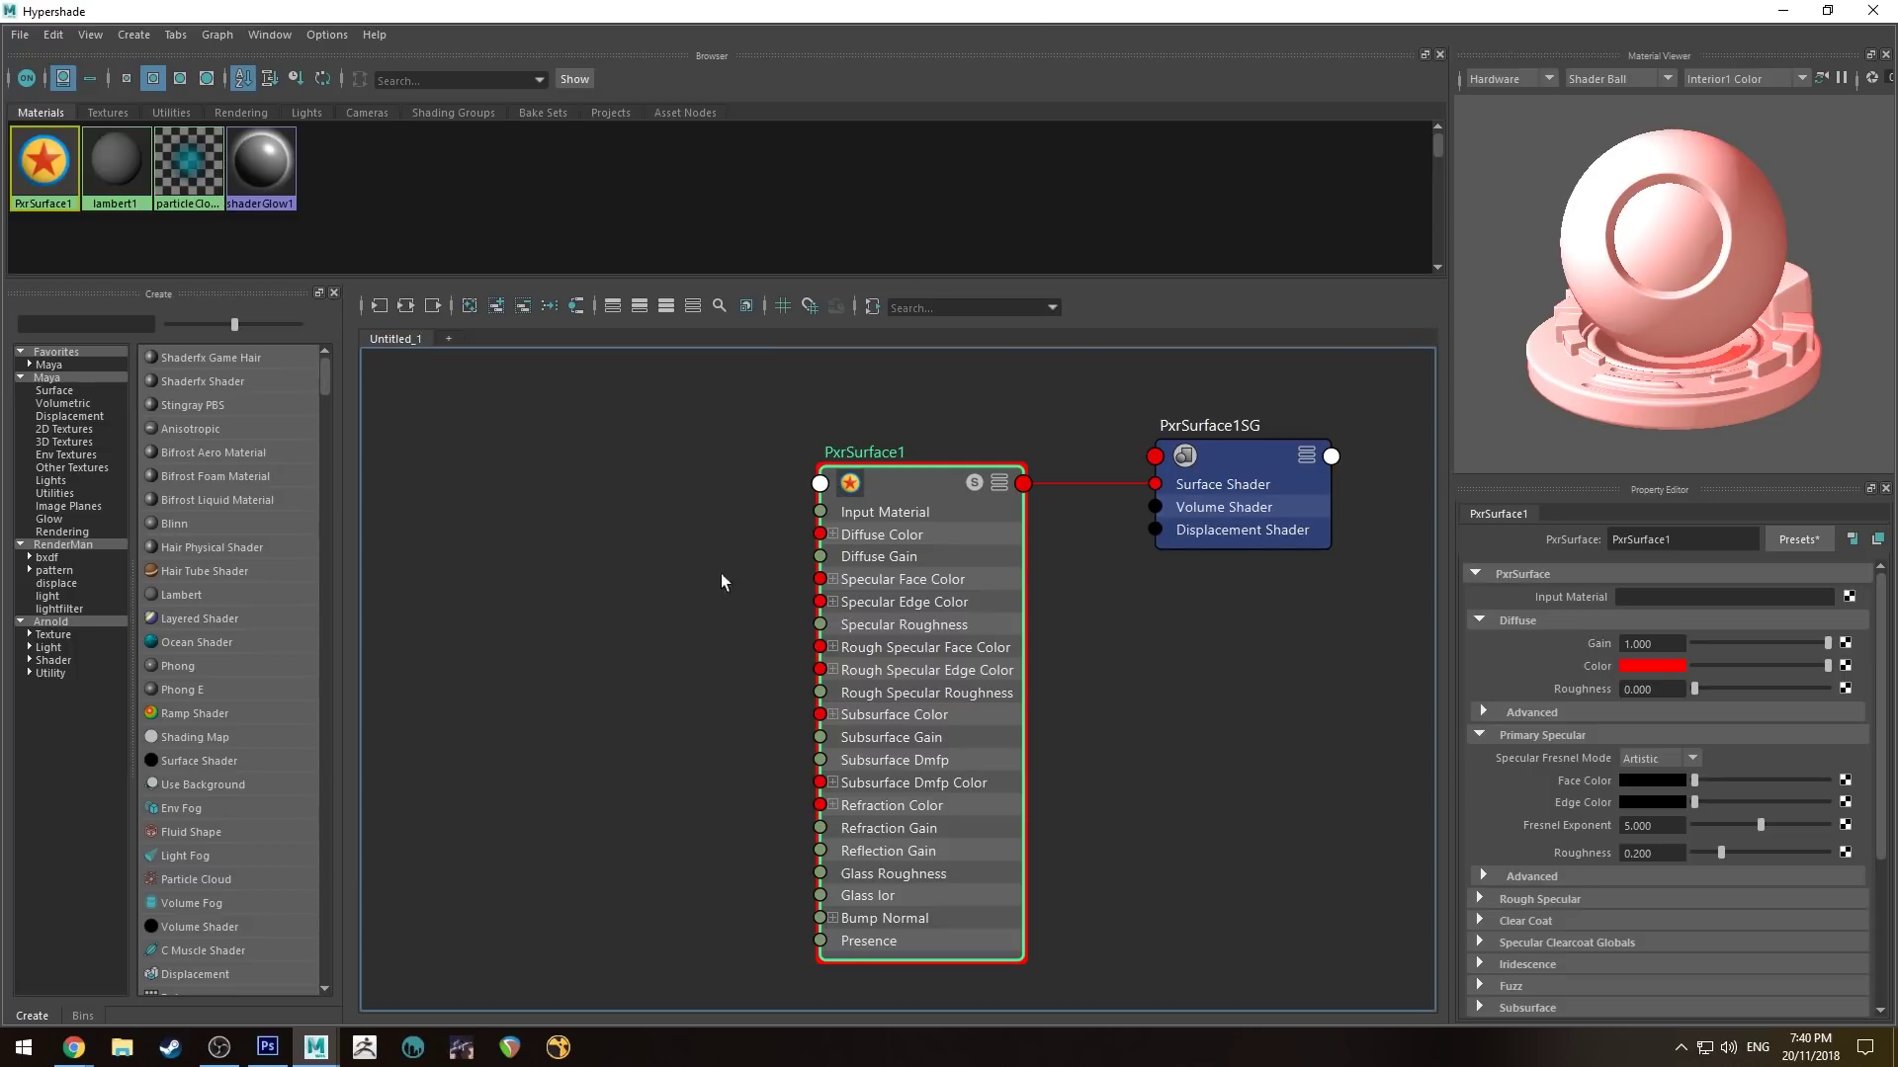
Step: Add a PxrPrimvar node beside the PxrSurface1 material and expand it to show all its attributes
{"action": "key", "text": "Tab"}
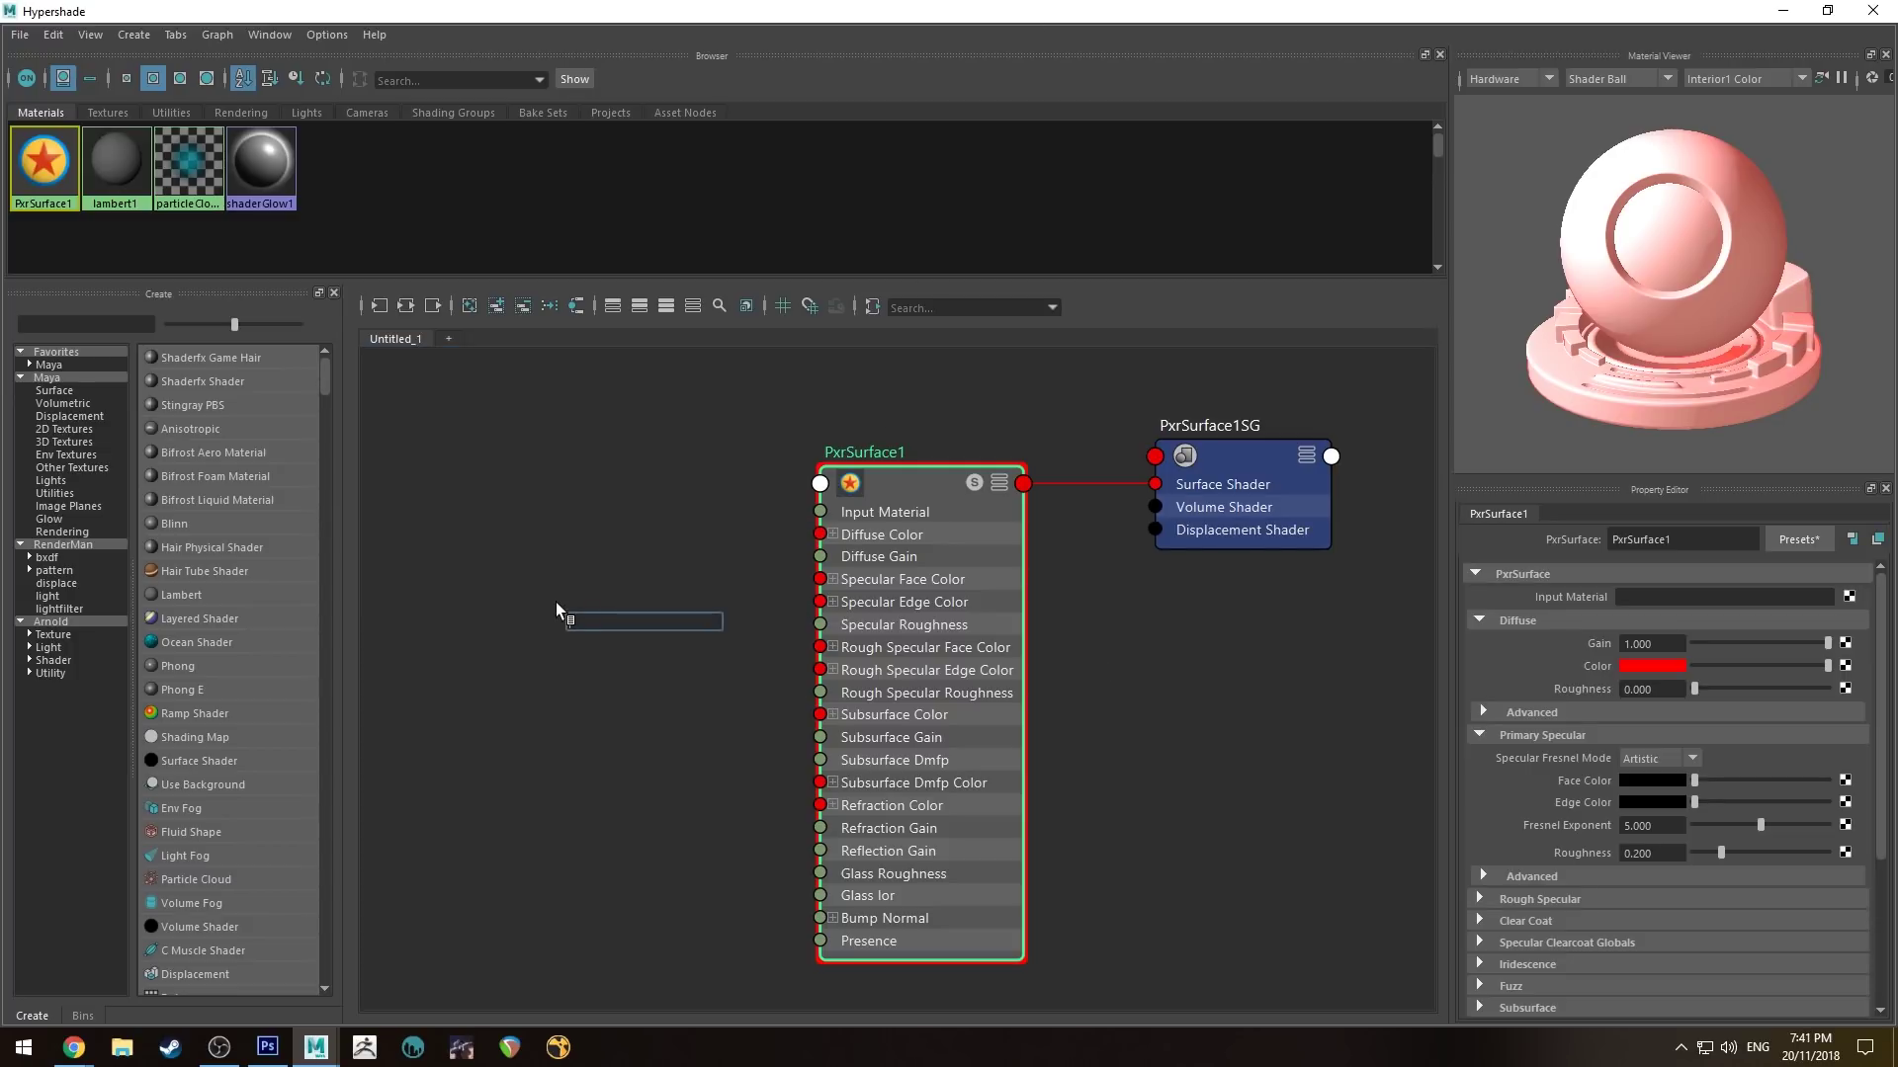
{"action": "type", "text": "primvar"}
{"action": "key", "text": "Down"}
{"action": "key", "text": "Return"}
{"action": "left_click_drag", "start_coordinate": [685, 669], "coordinate": [579, 540]}
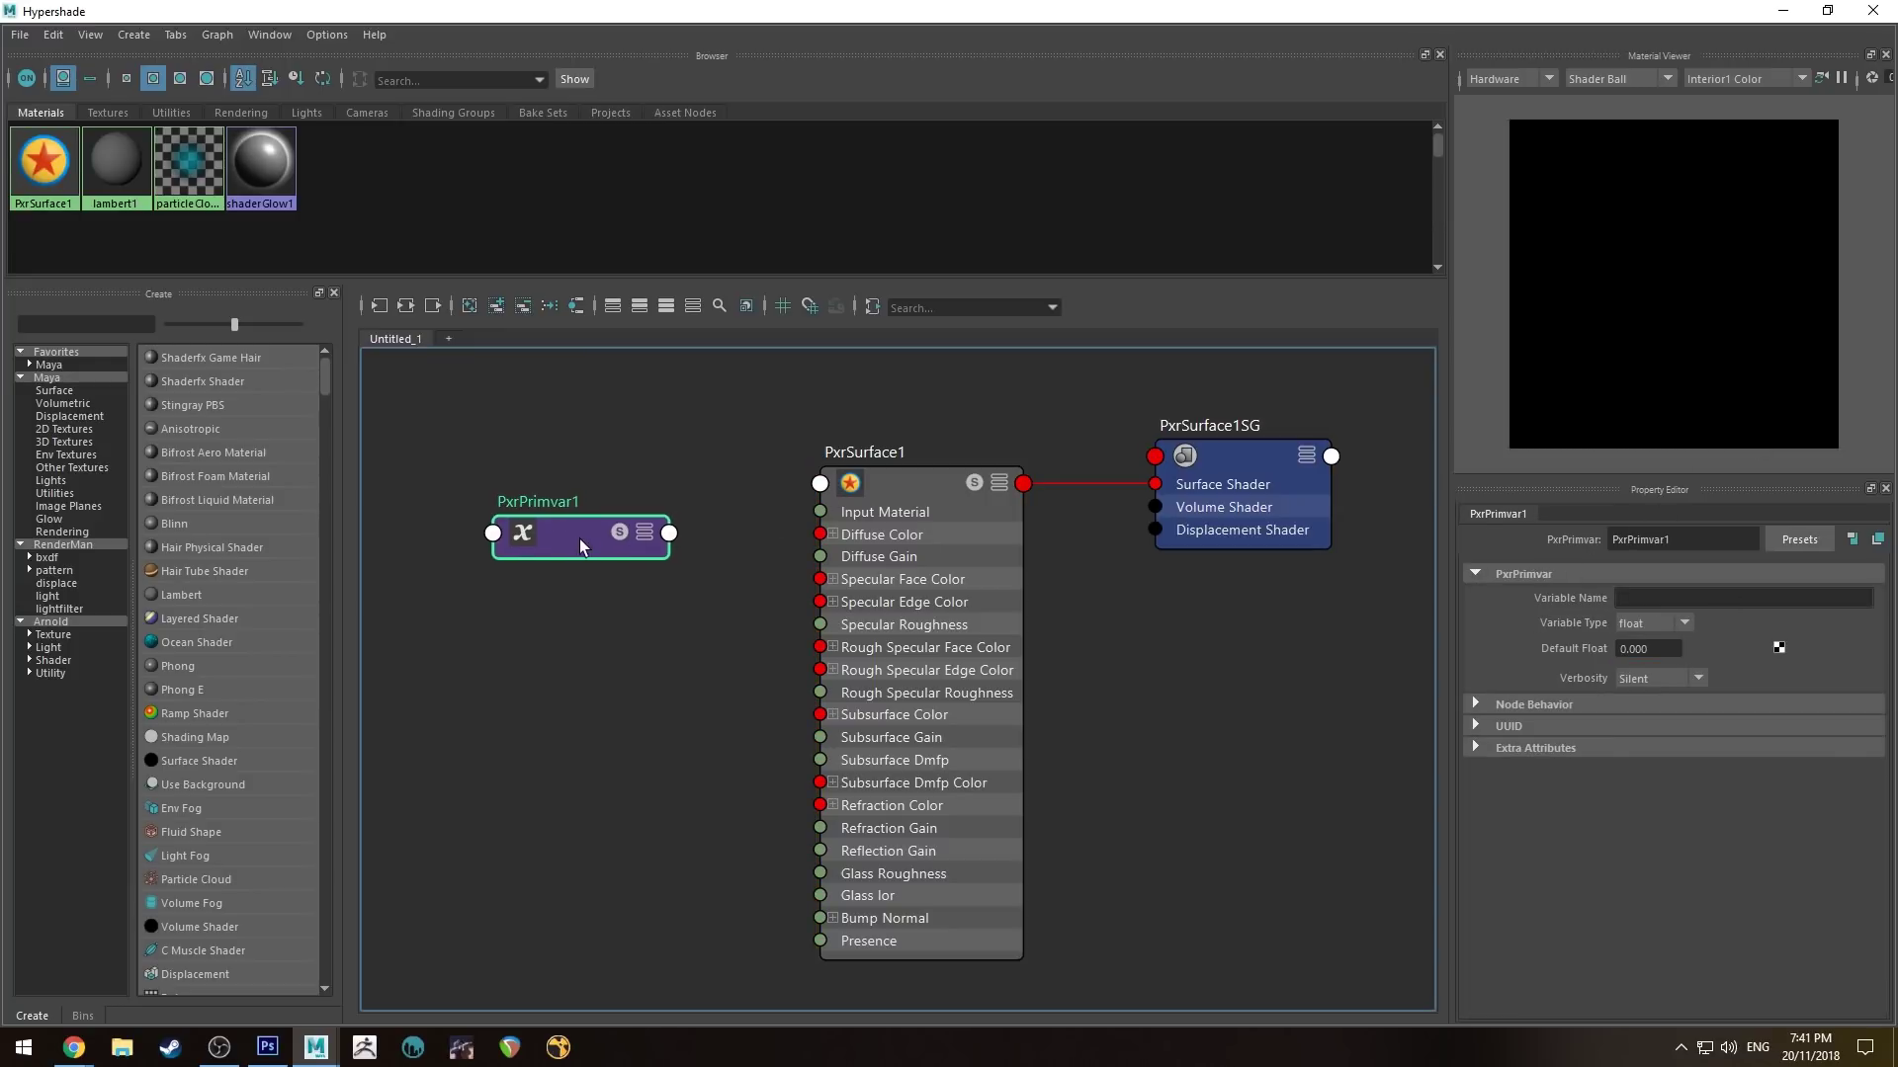
{"action": "key", "text": "3"}
Step: Set the PxrPrimvar node's variable name to xgencolor1 and its variable type to color
{"action": "left_click_drag", "start_coordinate": [1105, 18], "coordinate": [176, 60]}
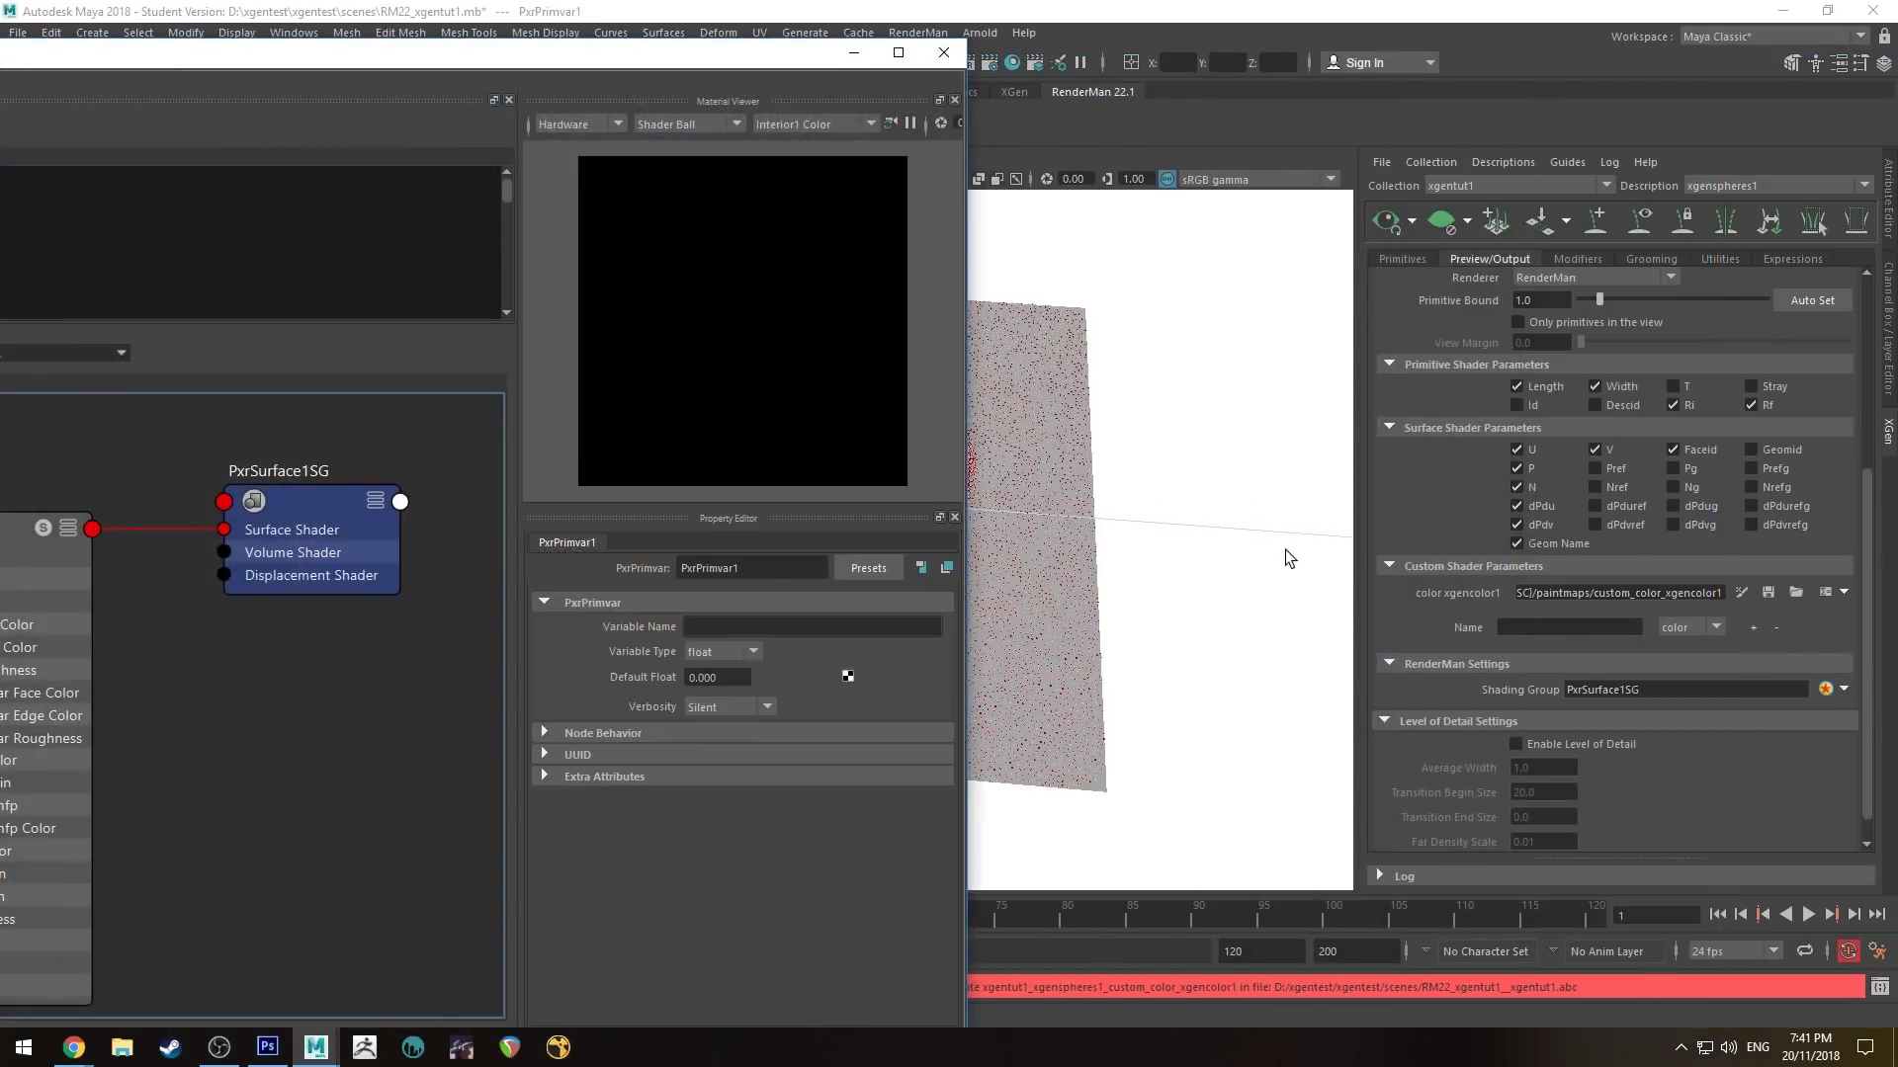
{"action": "left_click", "coordinate": [712, 628]}
{"action": "type", "text": "xgen"}
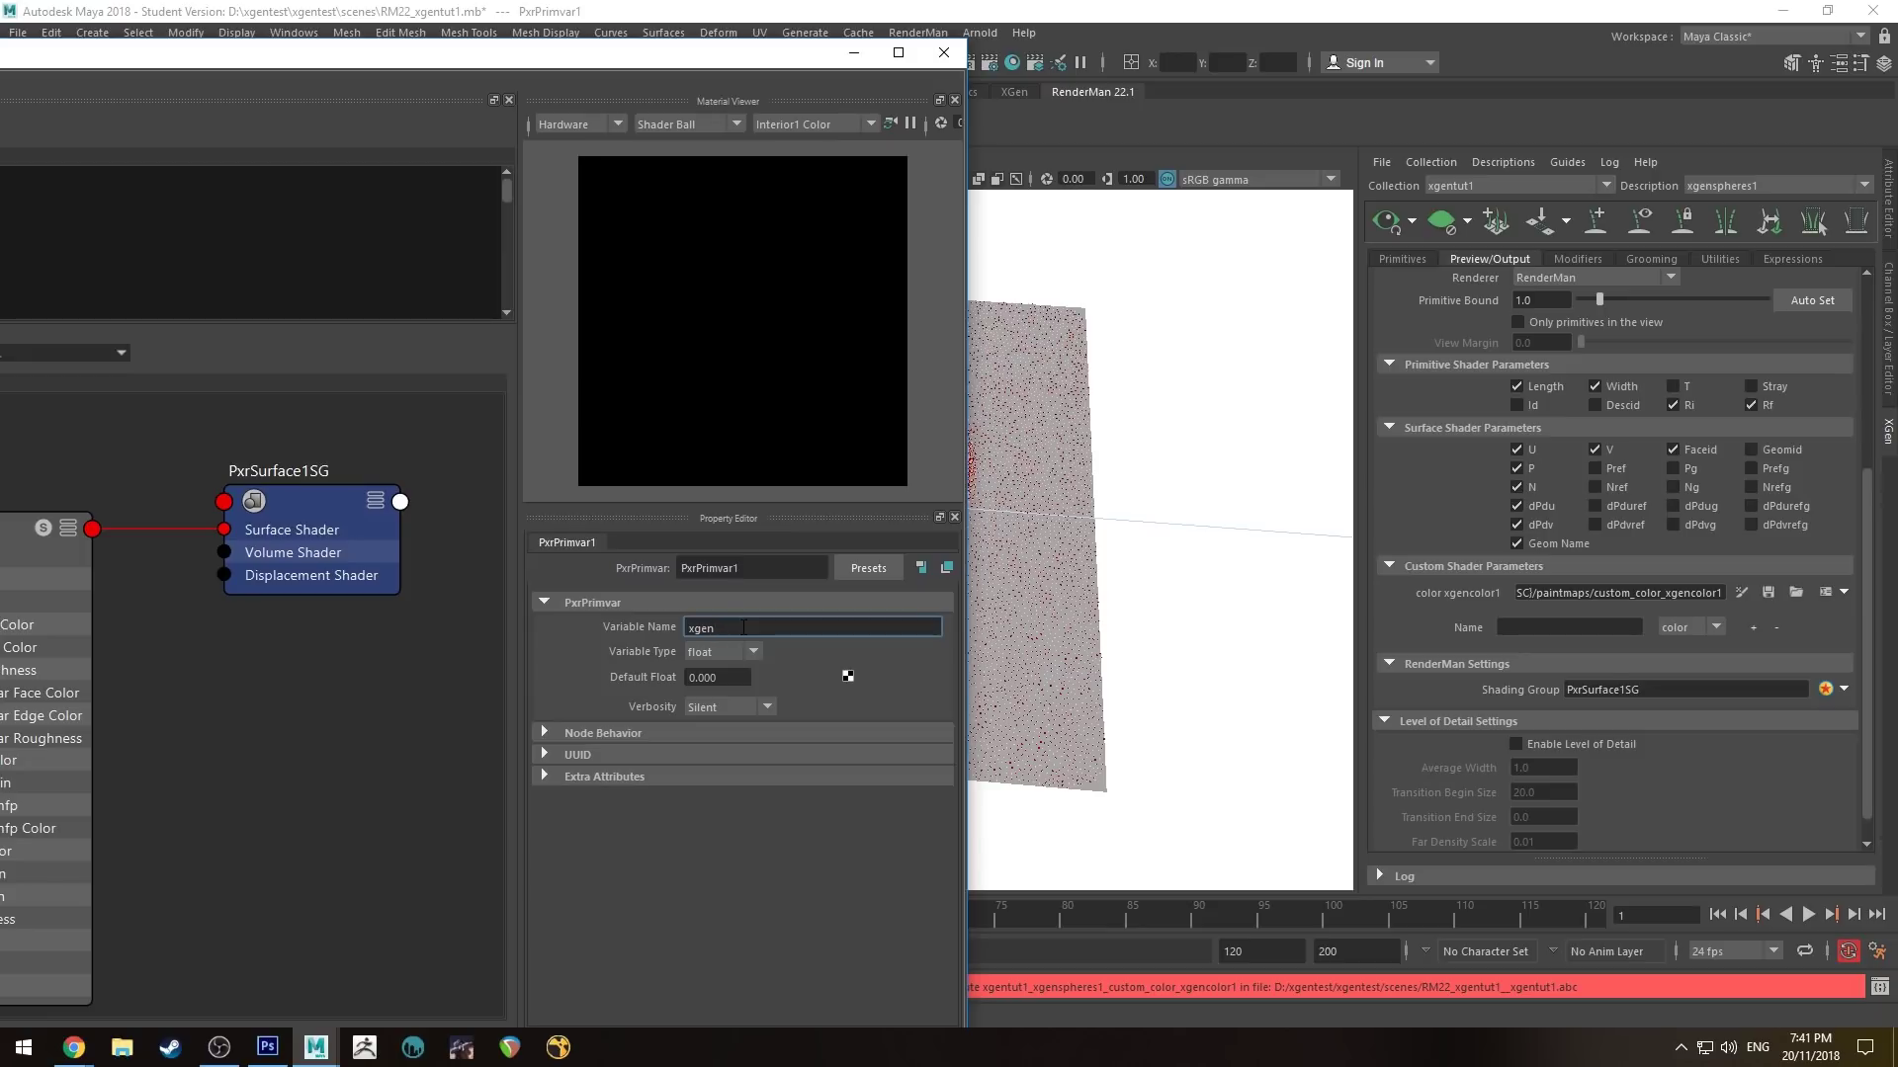
{"action": "type", "text": "color1"}
{"action": "left_click", "coordinate": [754, 654]}
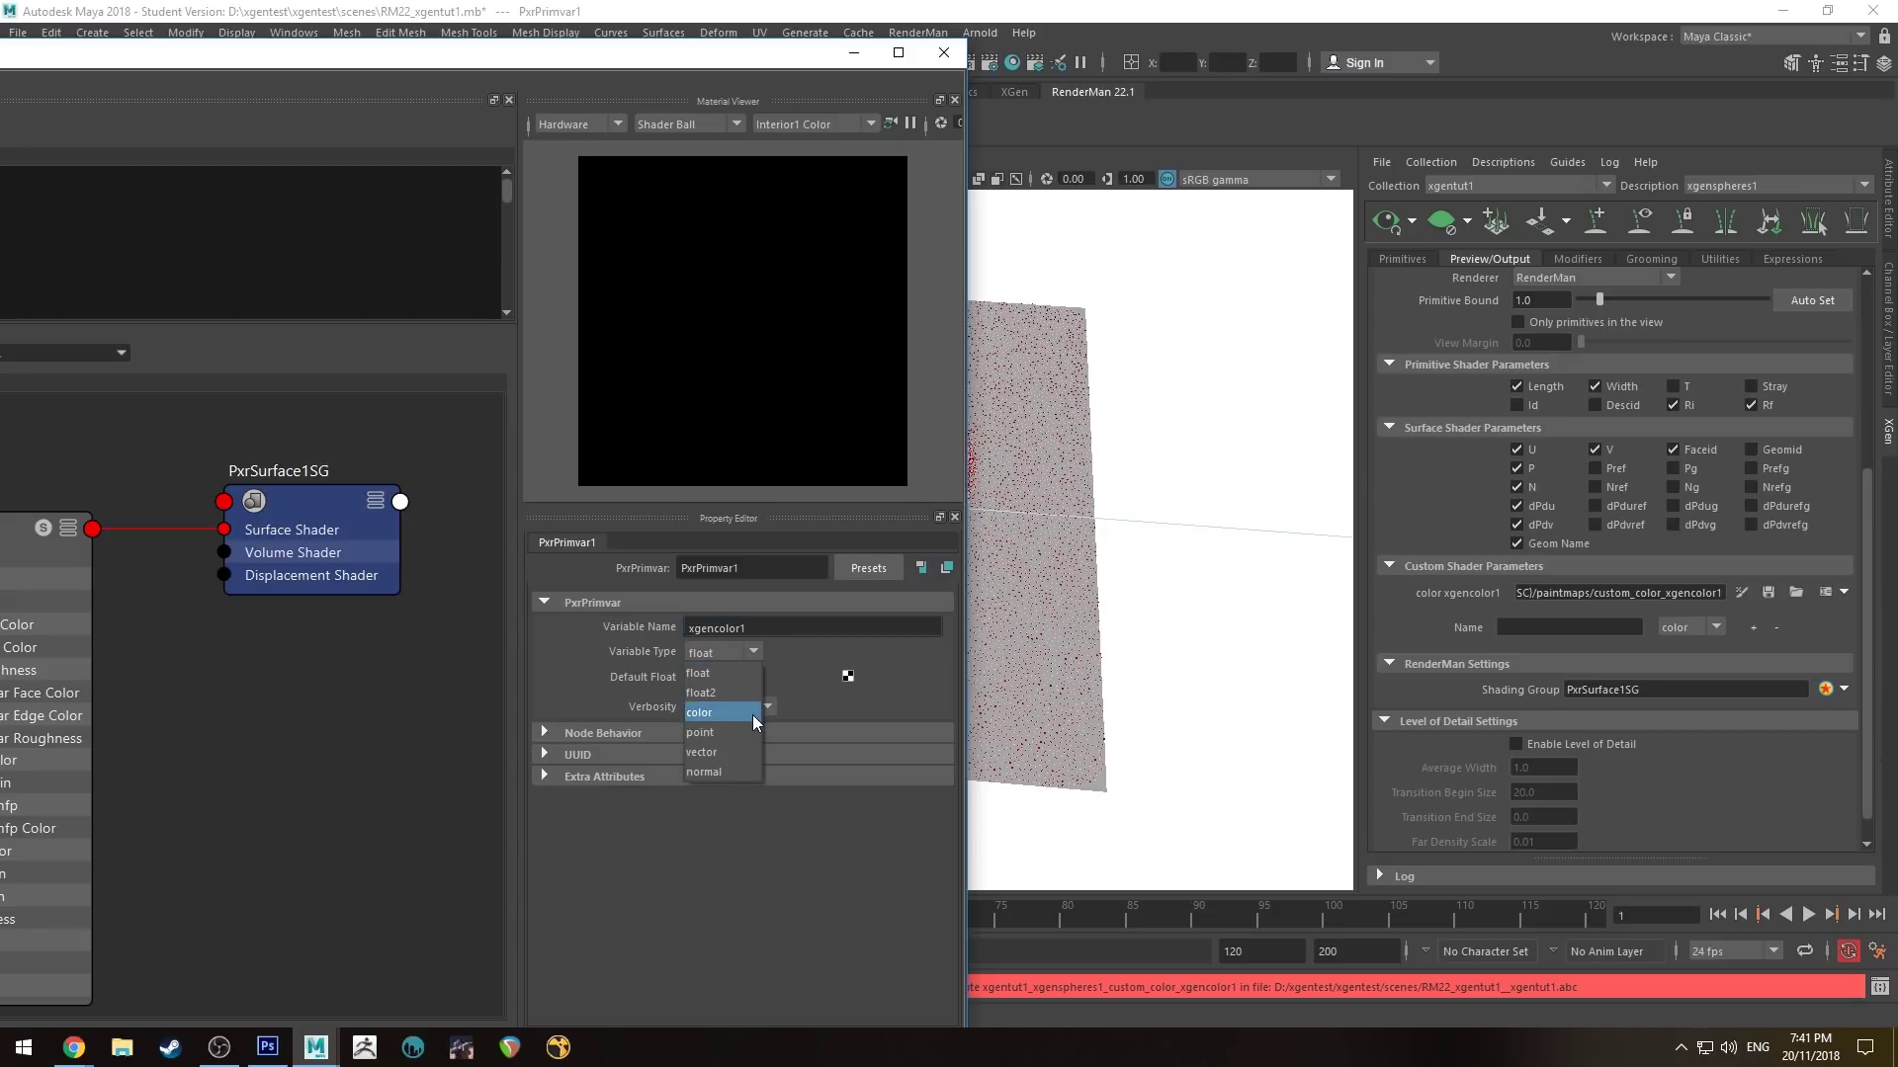
{"action": "left_click", "coordinate": [722, 713]}
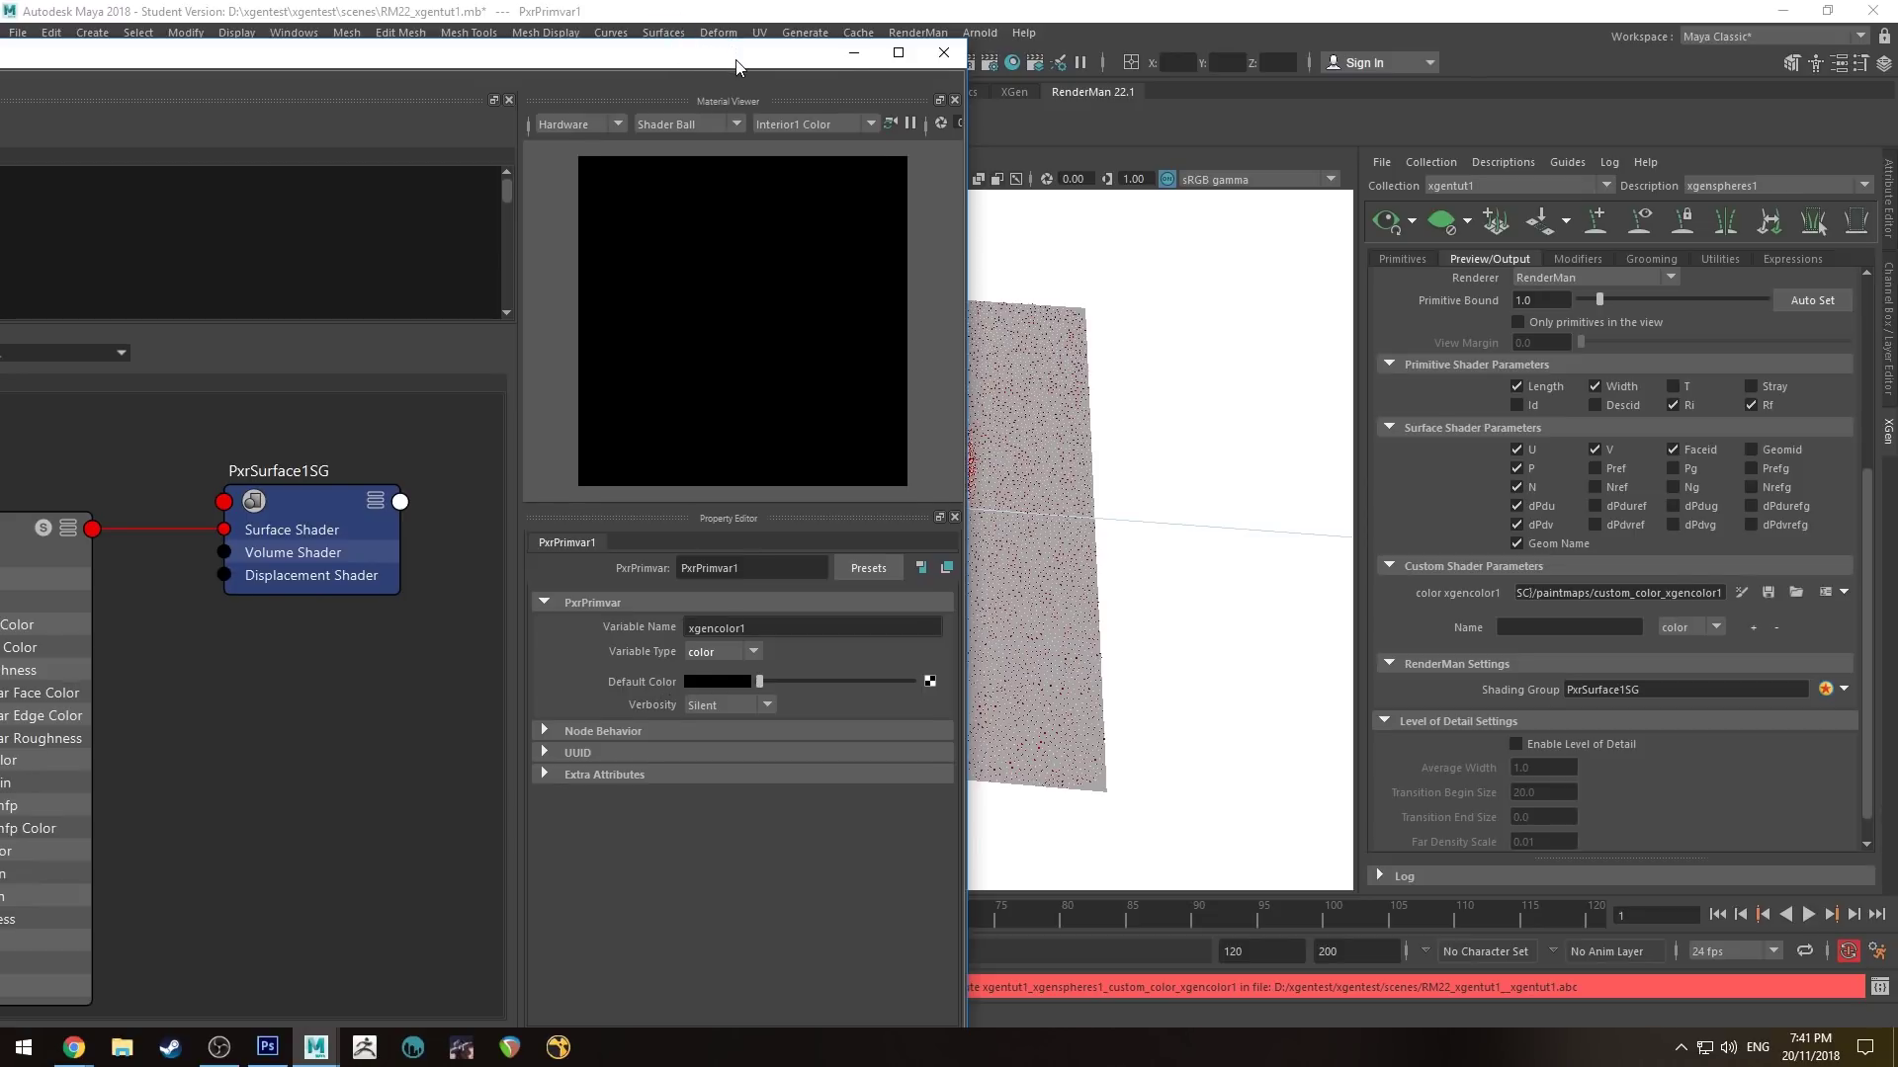
Step: Connect the PxrPrimvar node's Result RGB to PxrSurface1's Diffuse Color and minimize the Hypershade
{"action": "left_click_drag", "start_coordinate": [737, 67], "coordinate": [0, 99]}
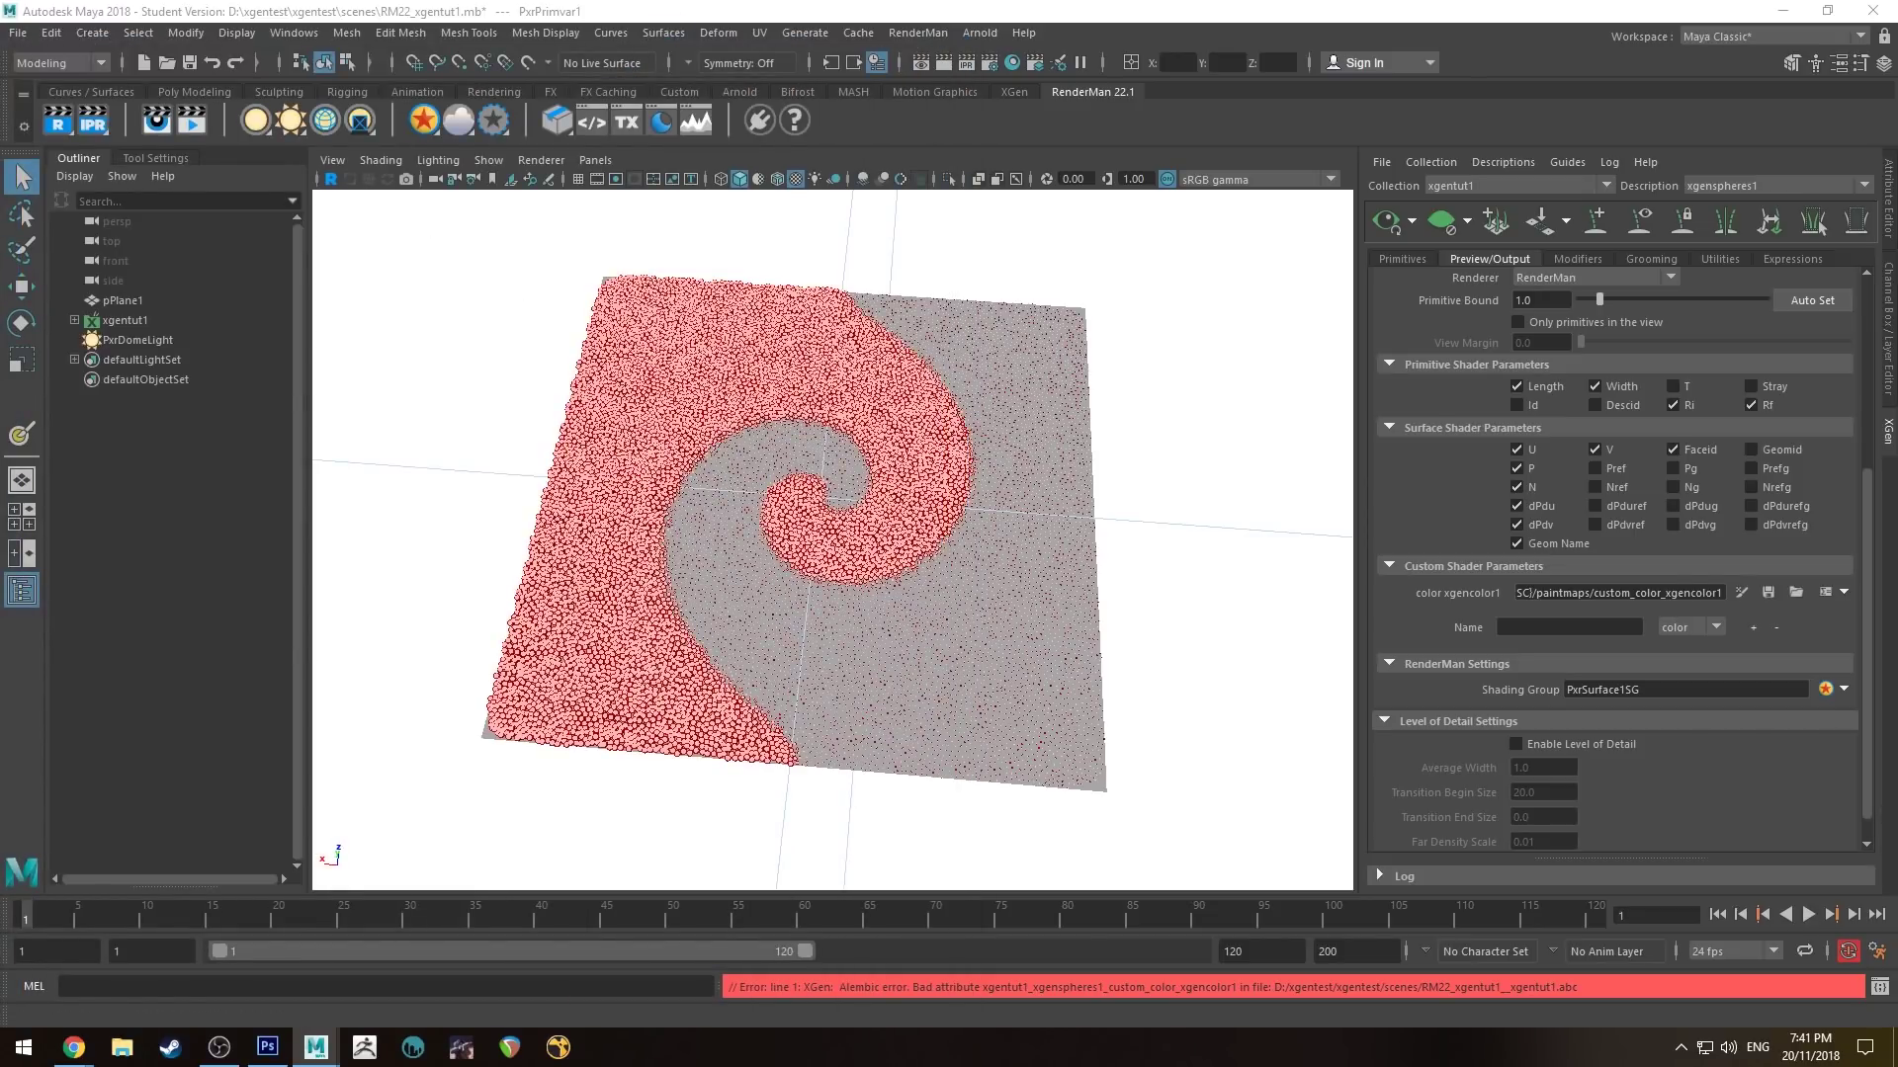
{"action": "left_click_drag", "start_coordinate": [0, 425], "coordinate": [1032, 3]}
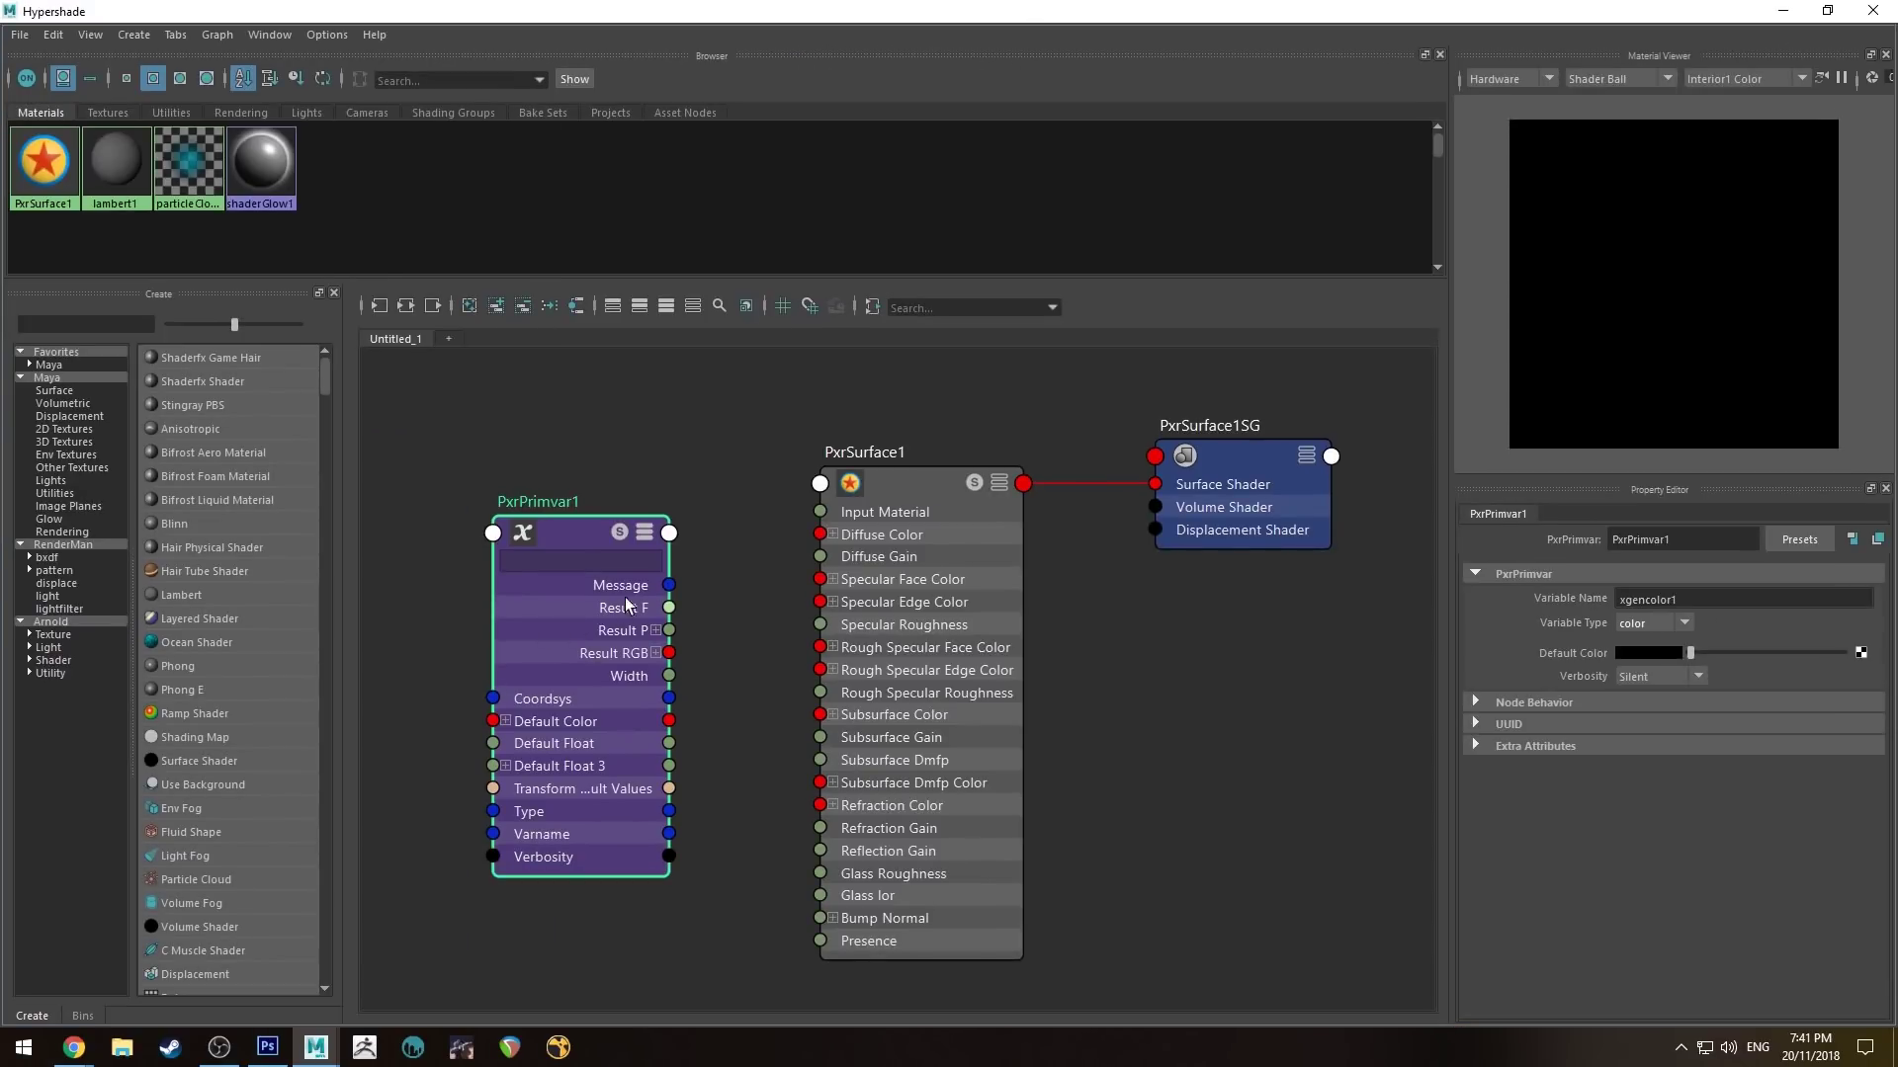
{"action": "left_click_drag", "start_coordinate": [669, 652], "coordinate": [830, 532]}
{"action": "left_click", "coordinate": [1783, 11]}
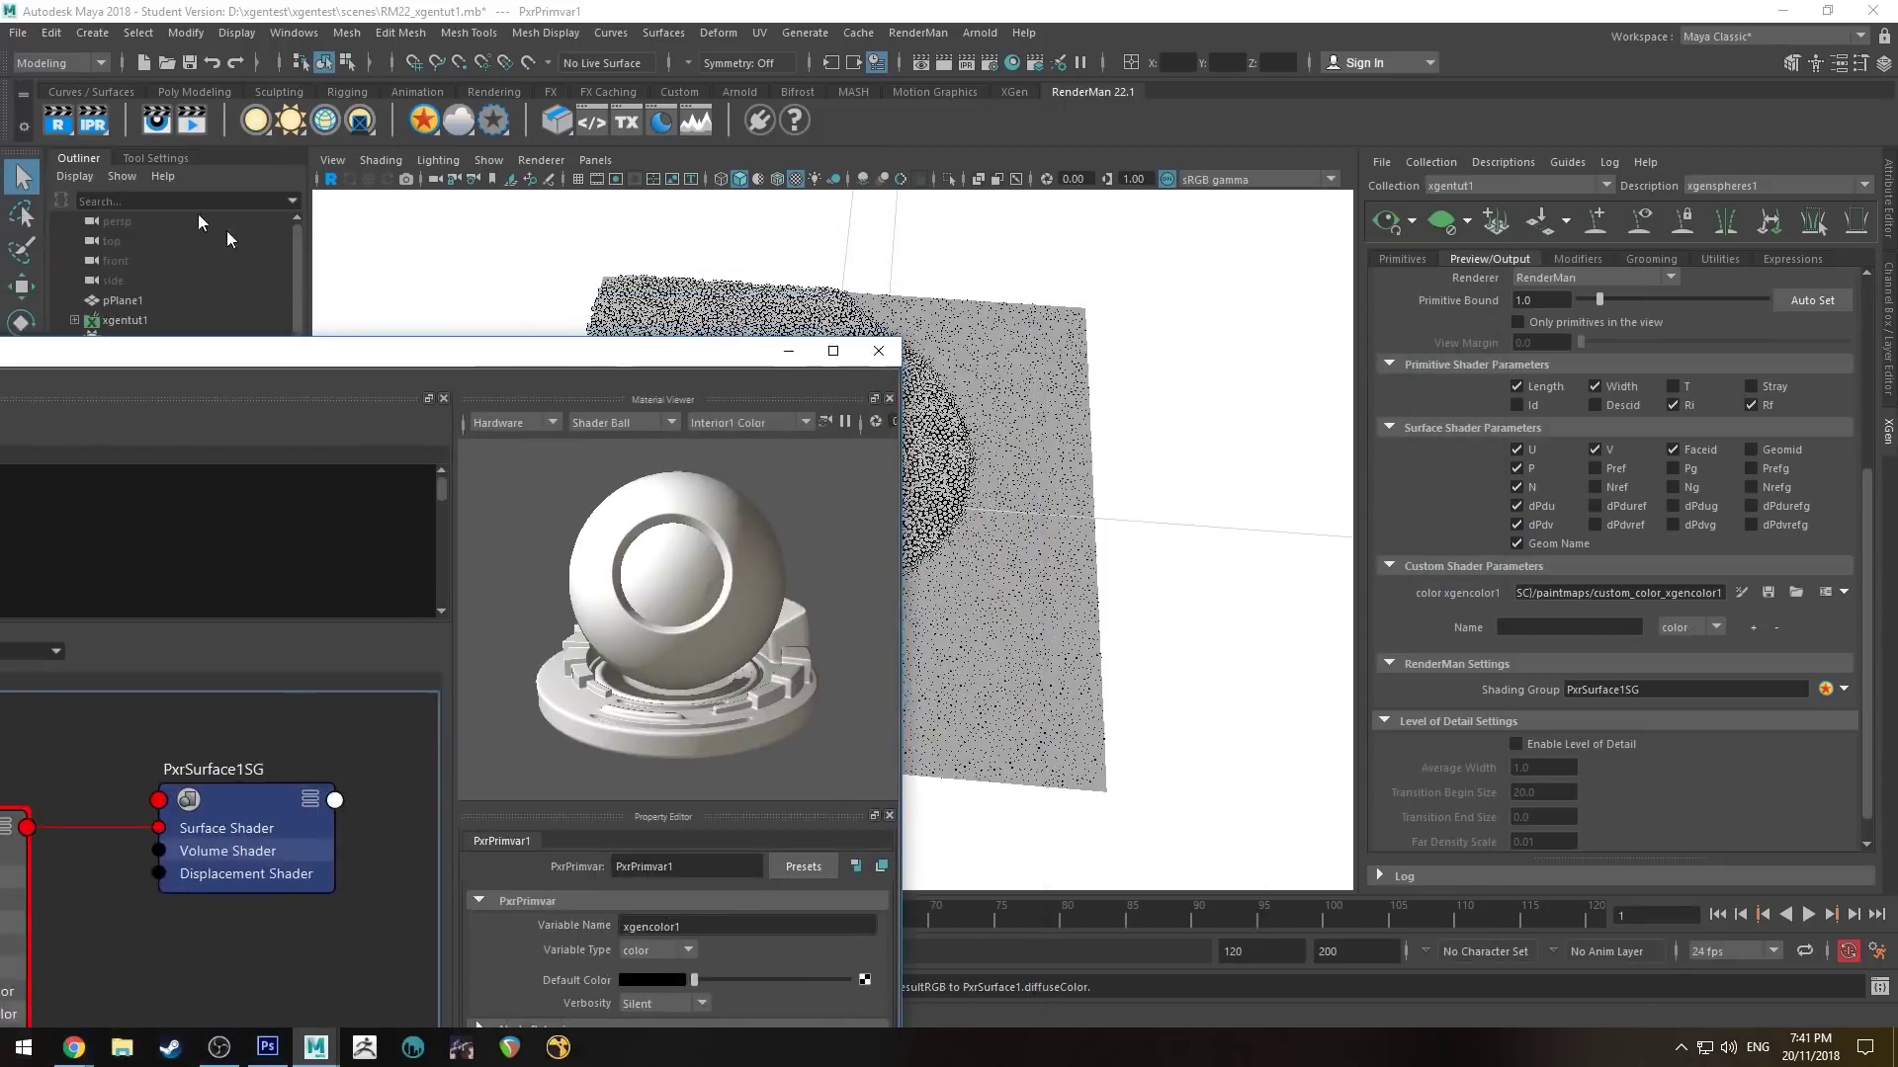
Step: Render the spheres around the spiral's center close up in the viewport with RenderMan and stop the render
{"action": "left_click_drag", "start_coordinate": [850, 443], "coordinate": [789, 395], "text": "alt"}
{"action": "middle_click_drag", "start_coordinate": [788, 410], "coordinate": [829, 482], "text": "alt"}
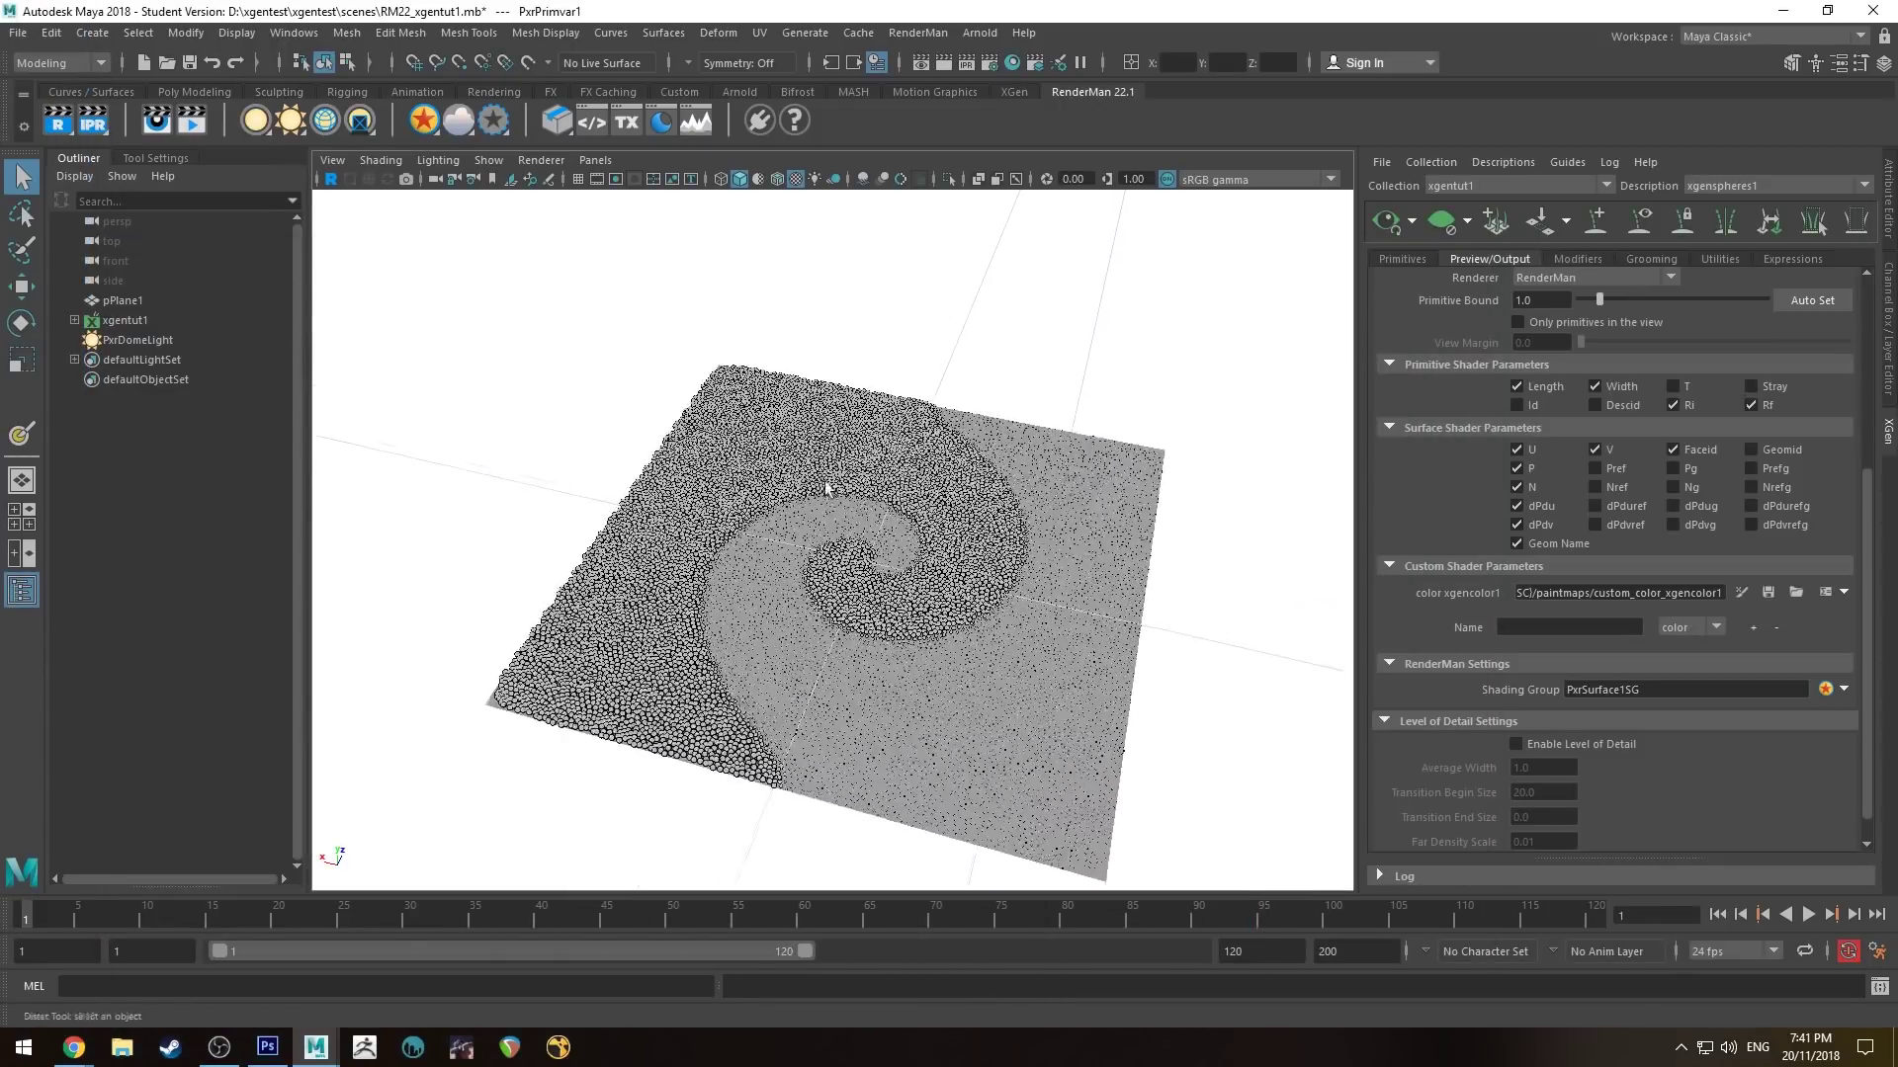
{"action": "right_click_drag", "start_coordinate": [828, 484], "coordinate": [992, 675], "text": "alt"}
{"action": "middle_click_drag", "start_coordinate": [611, 667], "coordinate": [762, 485], "text": "alt"}
{"action": "left_click", "coordinate": [330, 179]}
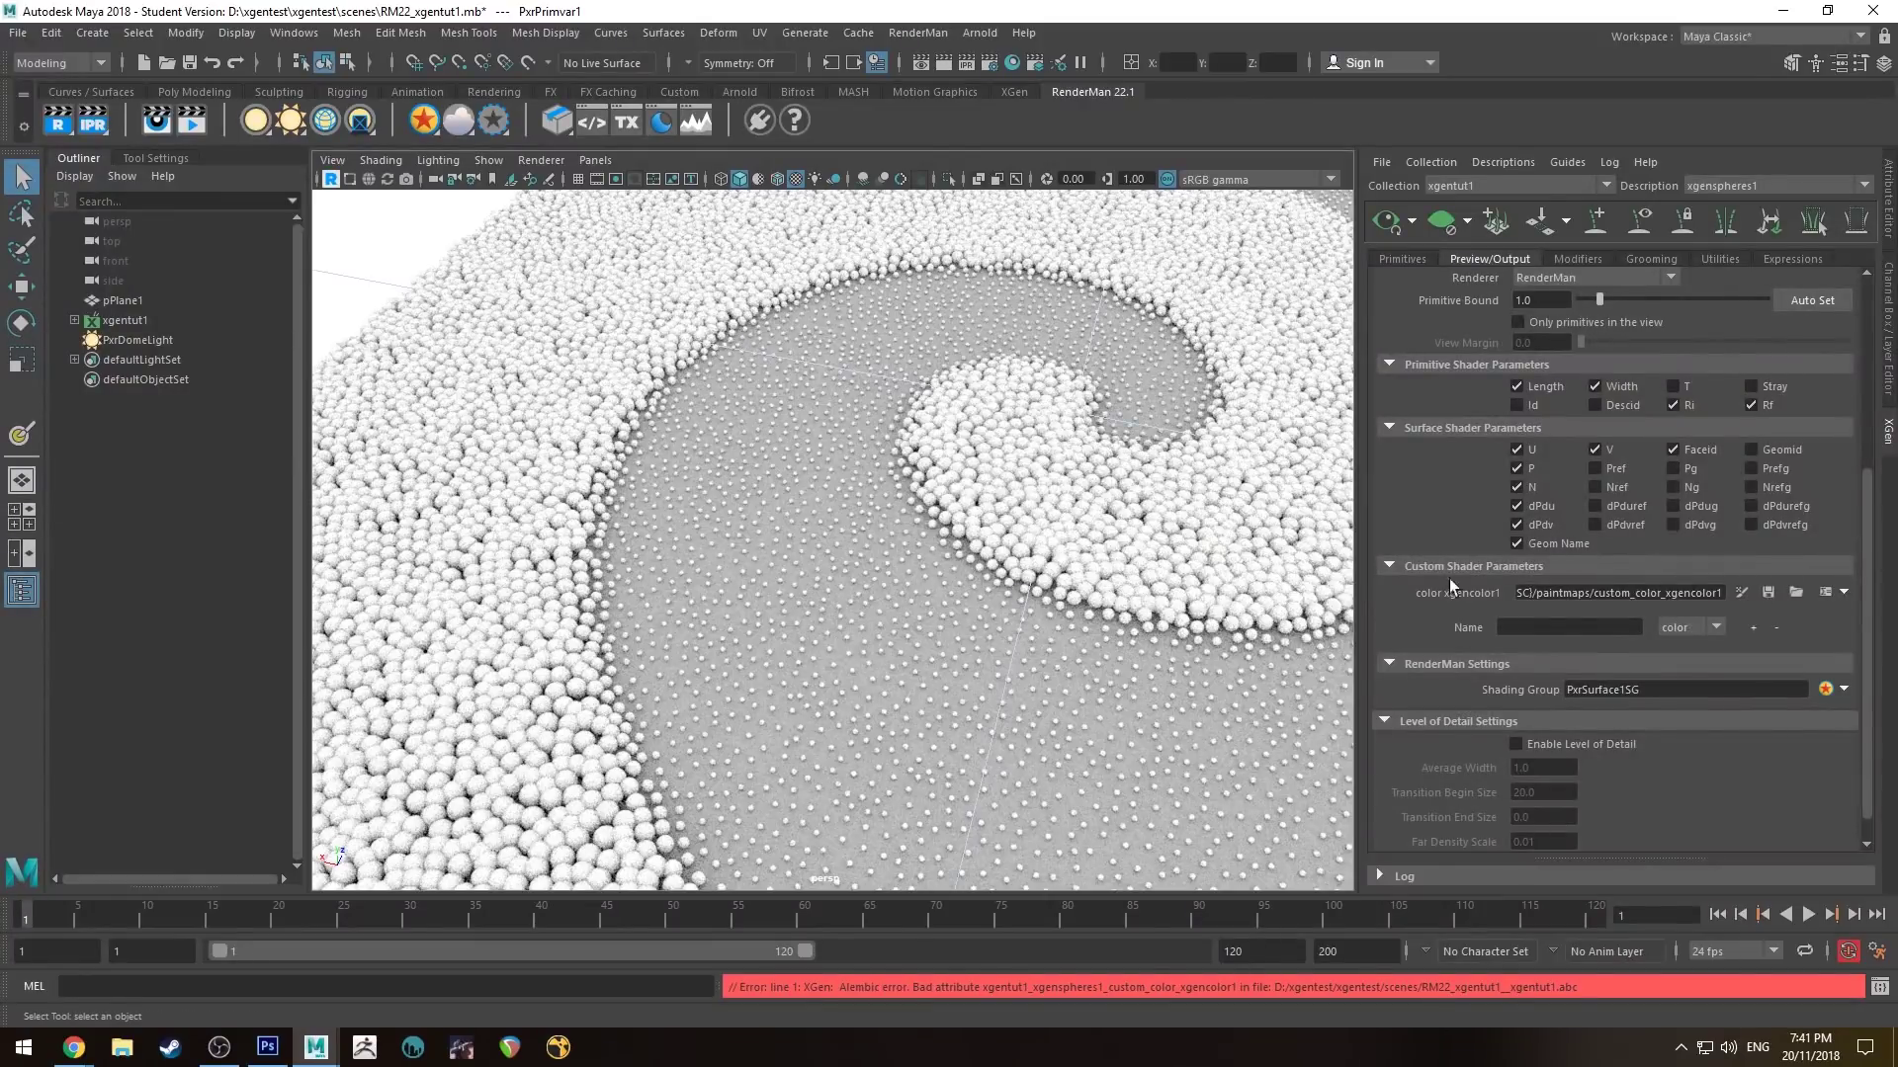
{"action": "left_click", "coordinate": [331, 179]}
Step: Save the xgencolor1 map, render the spheres in the viewport with RenderMan to check their colors, and stop the render
{"action": "left_click", "coordinate": [1769, 590]}
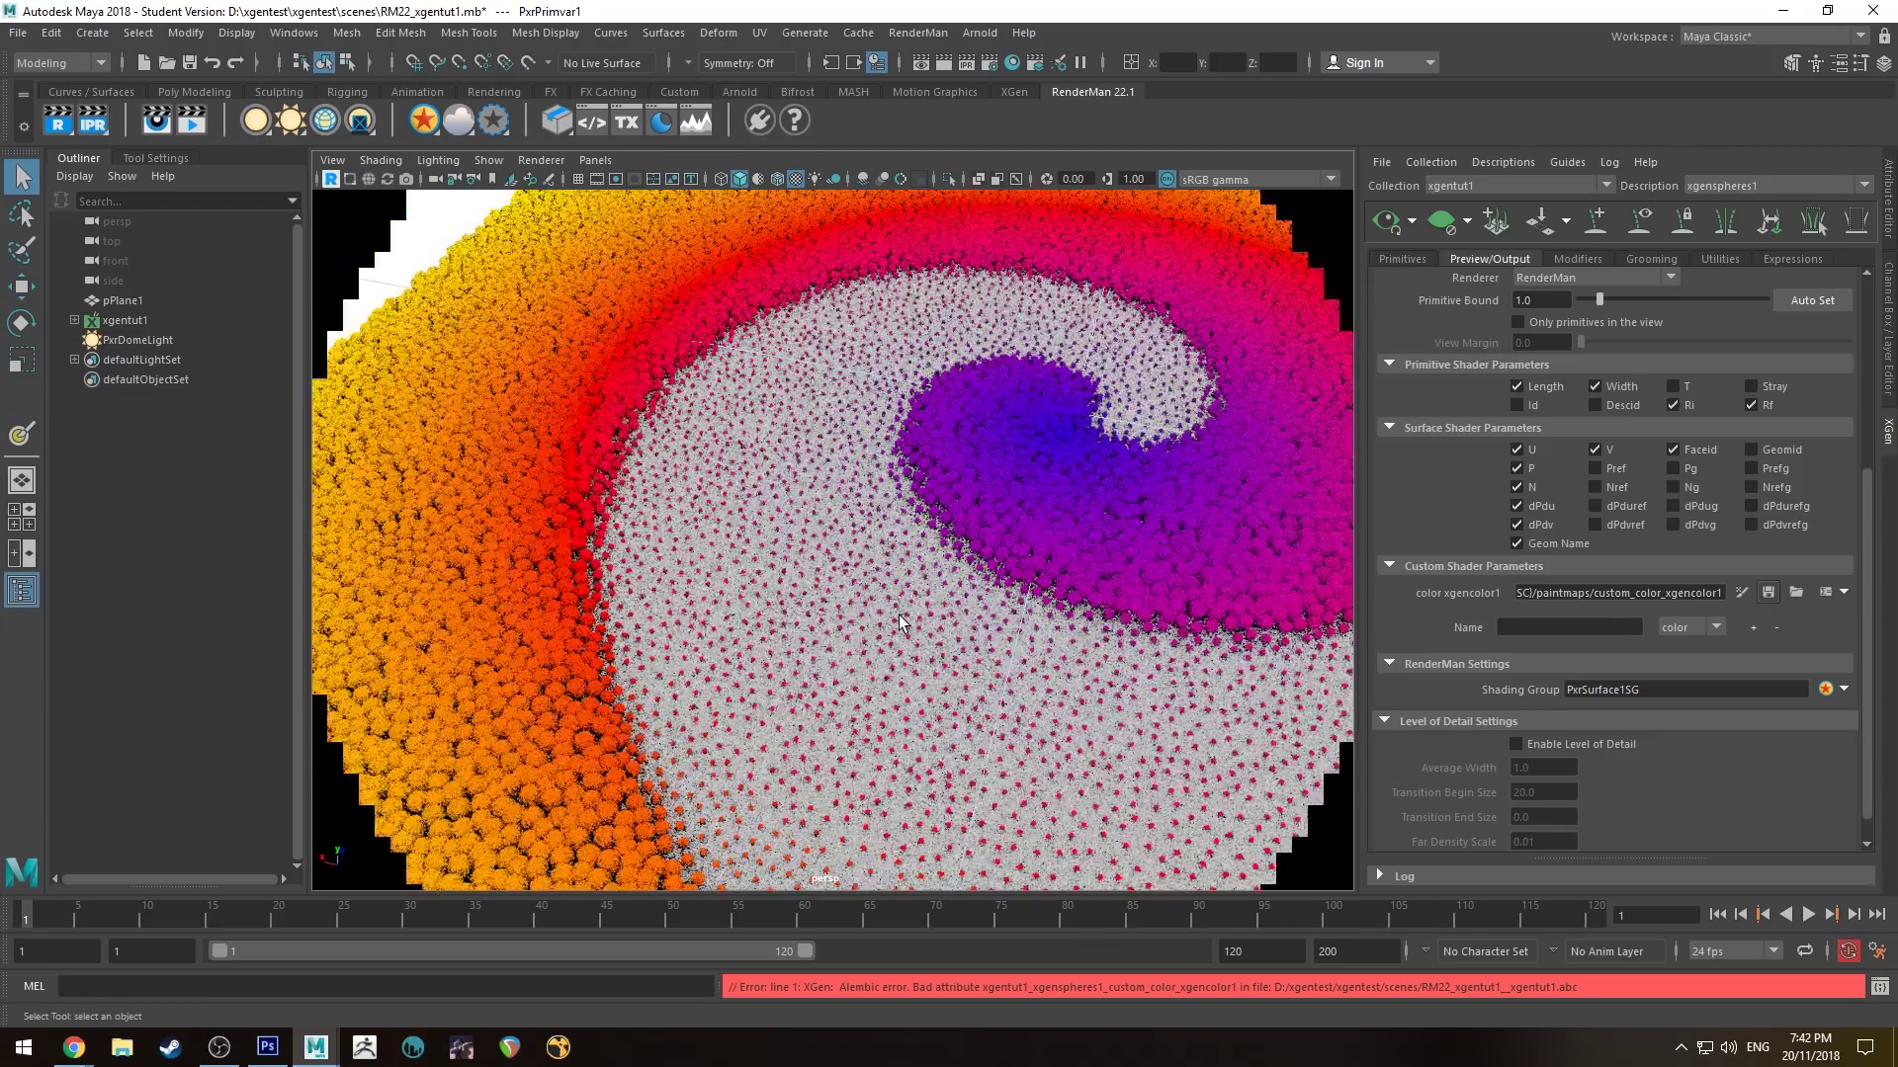
{"action": "scroll", "coordinate": [791, 418], "scroll_direction": "down", "scroll_amount": 5}
{"action": "left_click_drag", "start_coordinate": [791, 423], "coordinate": [696, 632], "text": "alt"}
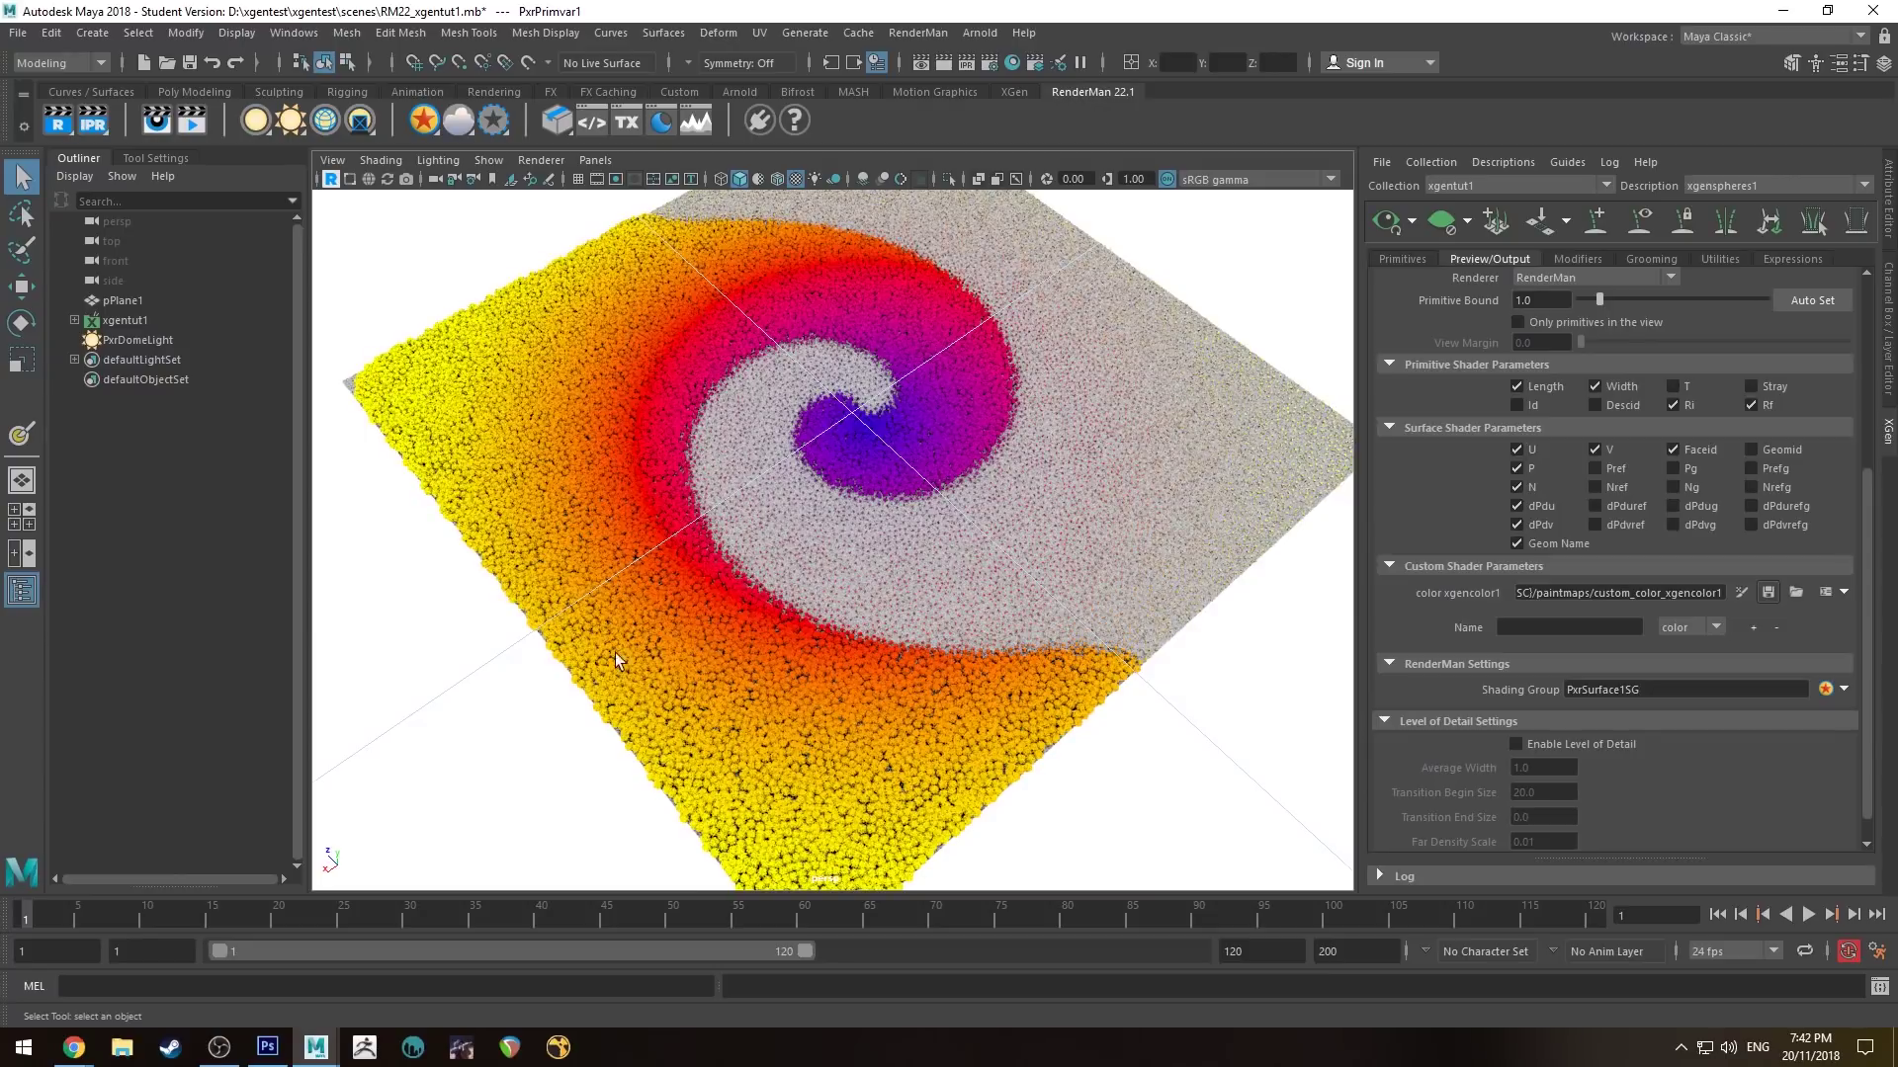
{"action": "left_click", "coordinate": [331, 180]}
{"action": "mouse_move", "coordinate": [856, 684]}
{"action": "left_mouse_down", "text": "alt"}
{"action": "mouse_move", "coordinate": [788, 699]}
{"action": "mouse_move", "coordinate": [739, 487]}
{"action": "left_mouse_up", "text": "alt"}
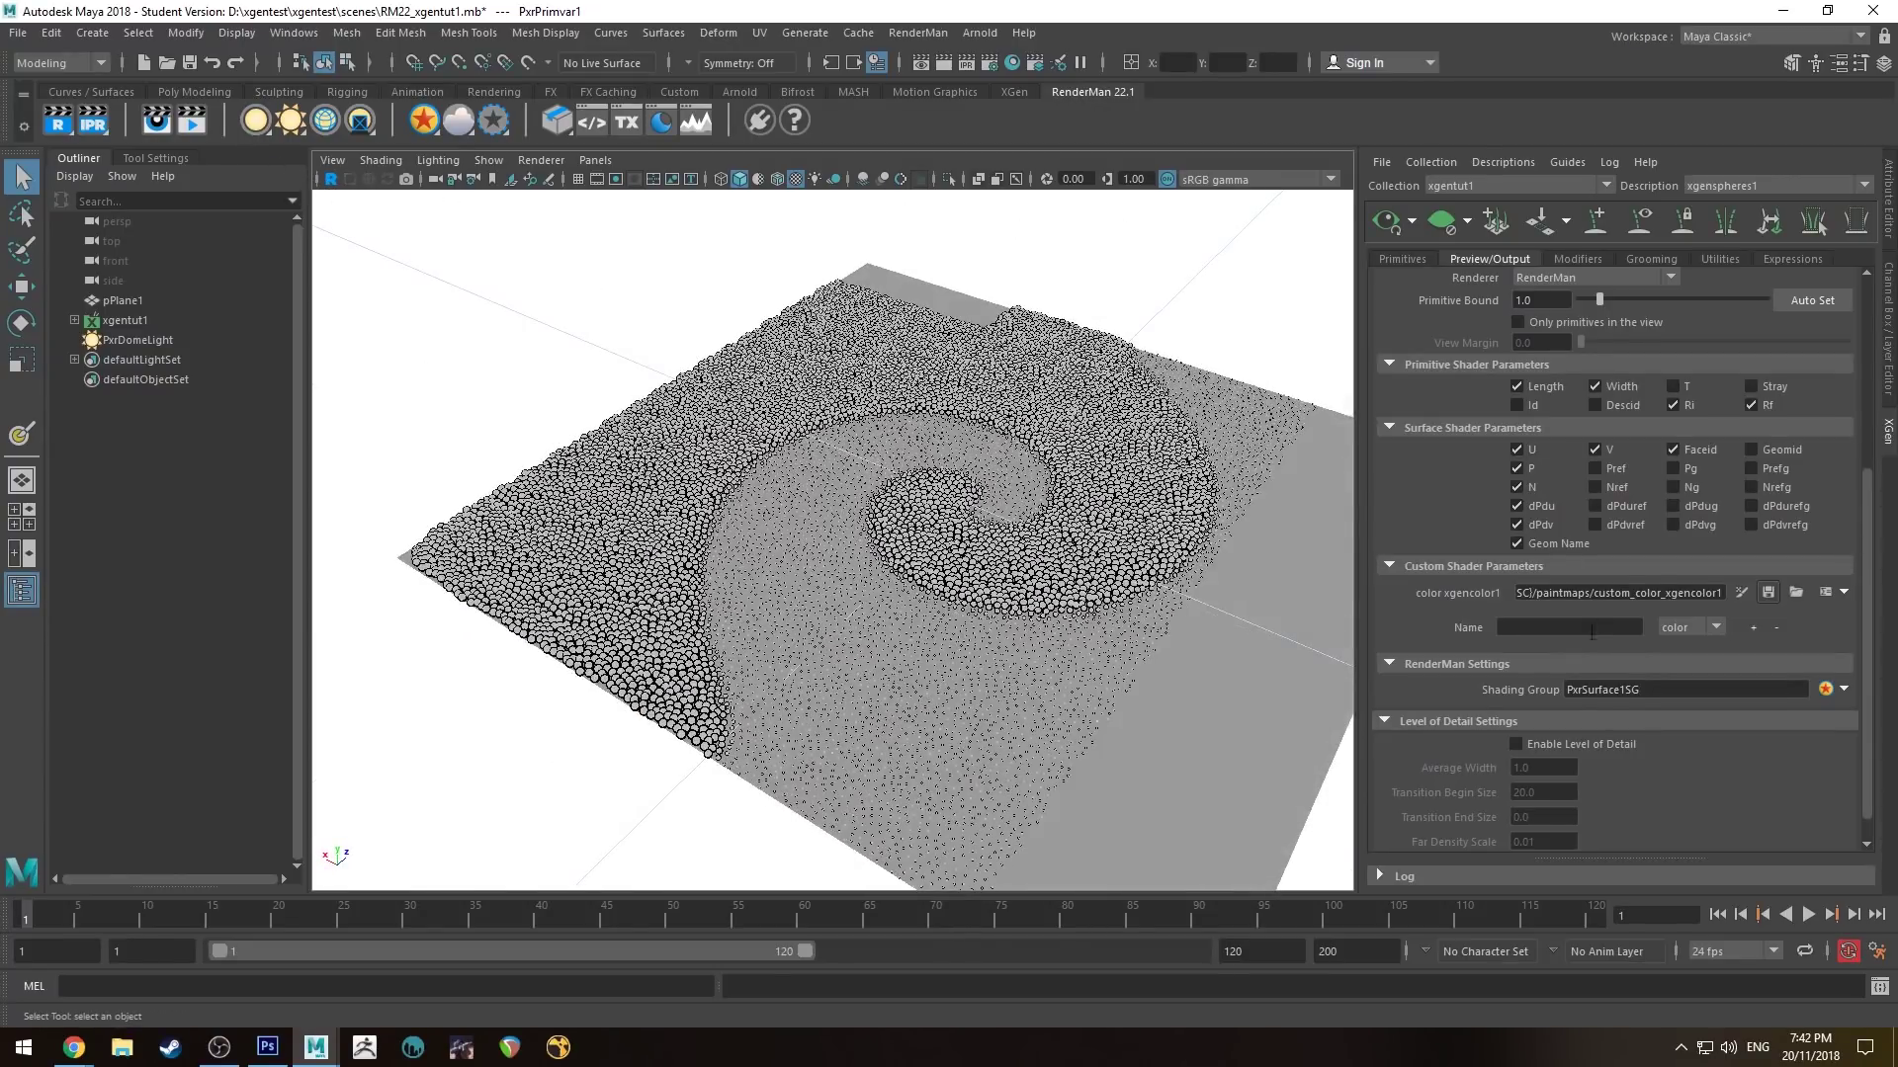
Step: Create a paint map named color for the spheres' preview Primitive Color on the plane
{"action": "scroll", "coordinate": [1545, 614], "scroll_direction": "up", "scroll_amount": 4}
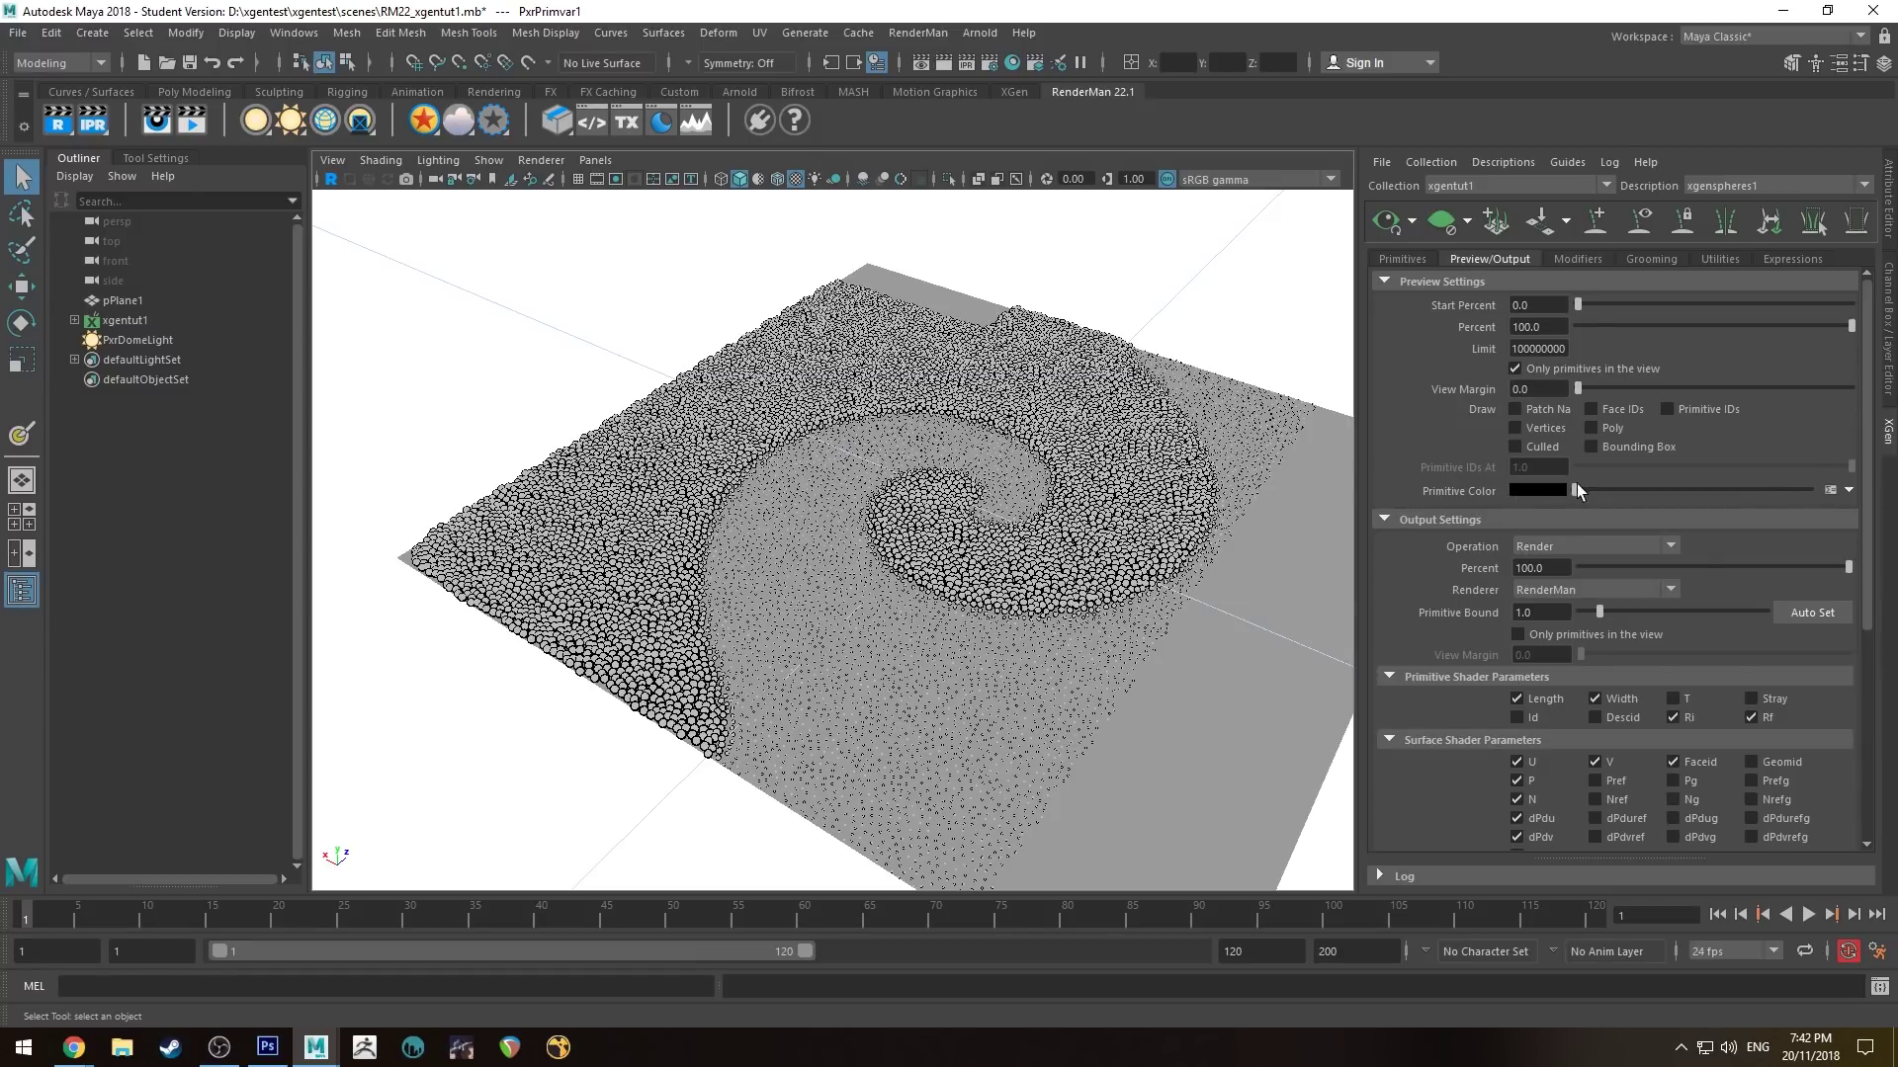
{"action": "left_click", "coordinate": [1848, 490]}
{"action": "left_click", "coordinate": [1793, 516]}
{"action": "left_click", "coordinate": [1093, 561]}
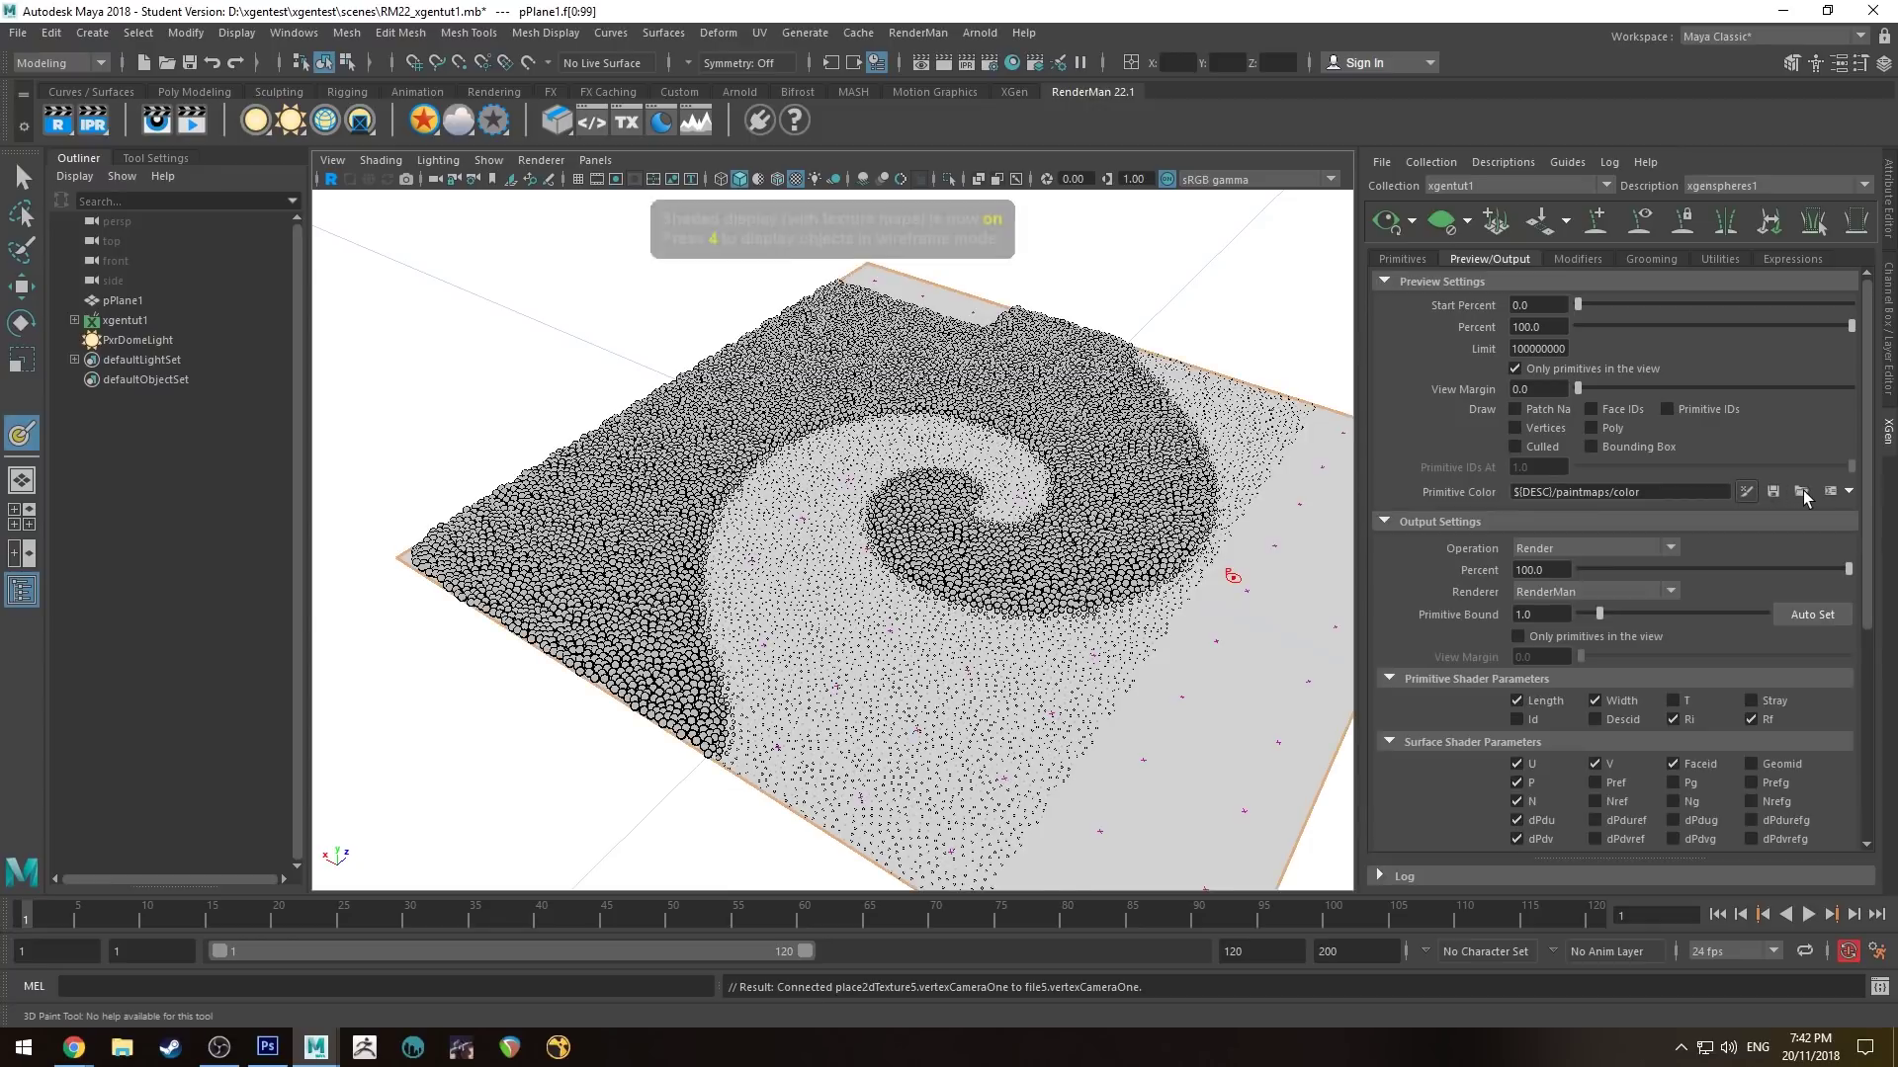
Step: Load xgenTexMap.tif into the file5 texture in the Hypershade and minimize the Hypershade
{"action": "left_click", "coordinate": [1012, 63]}
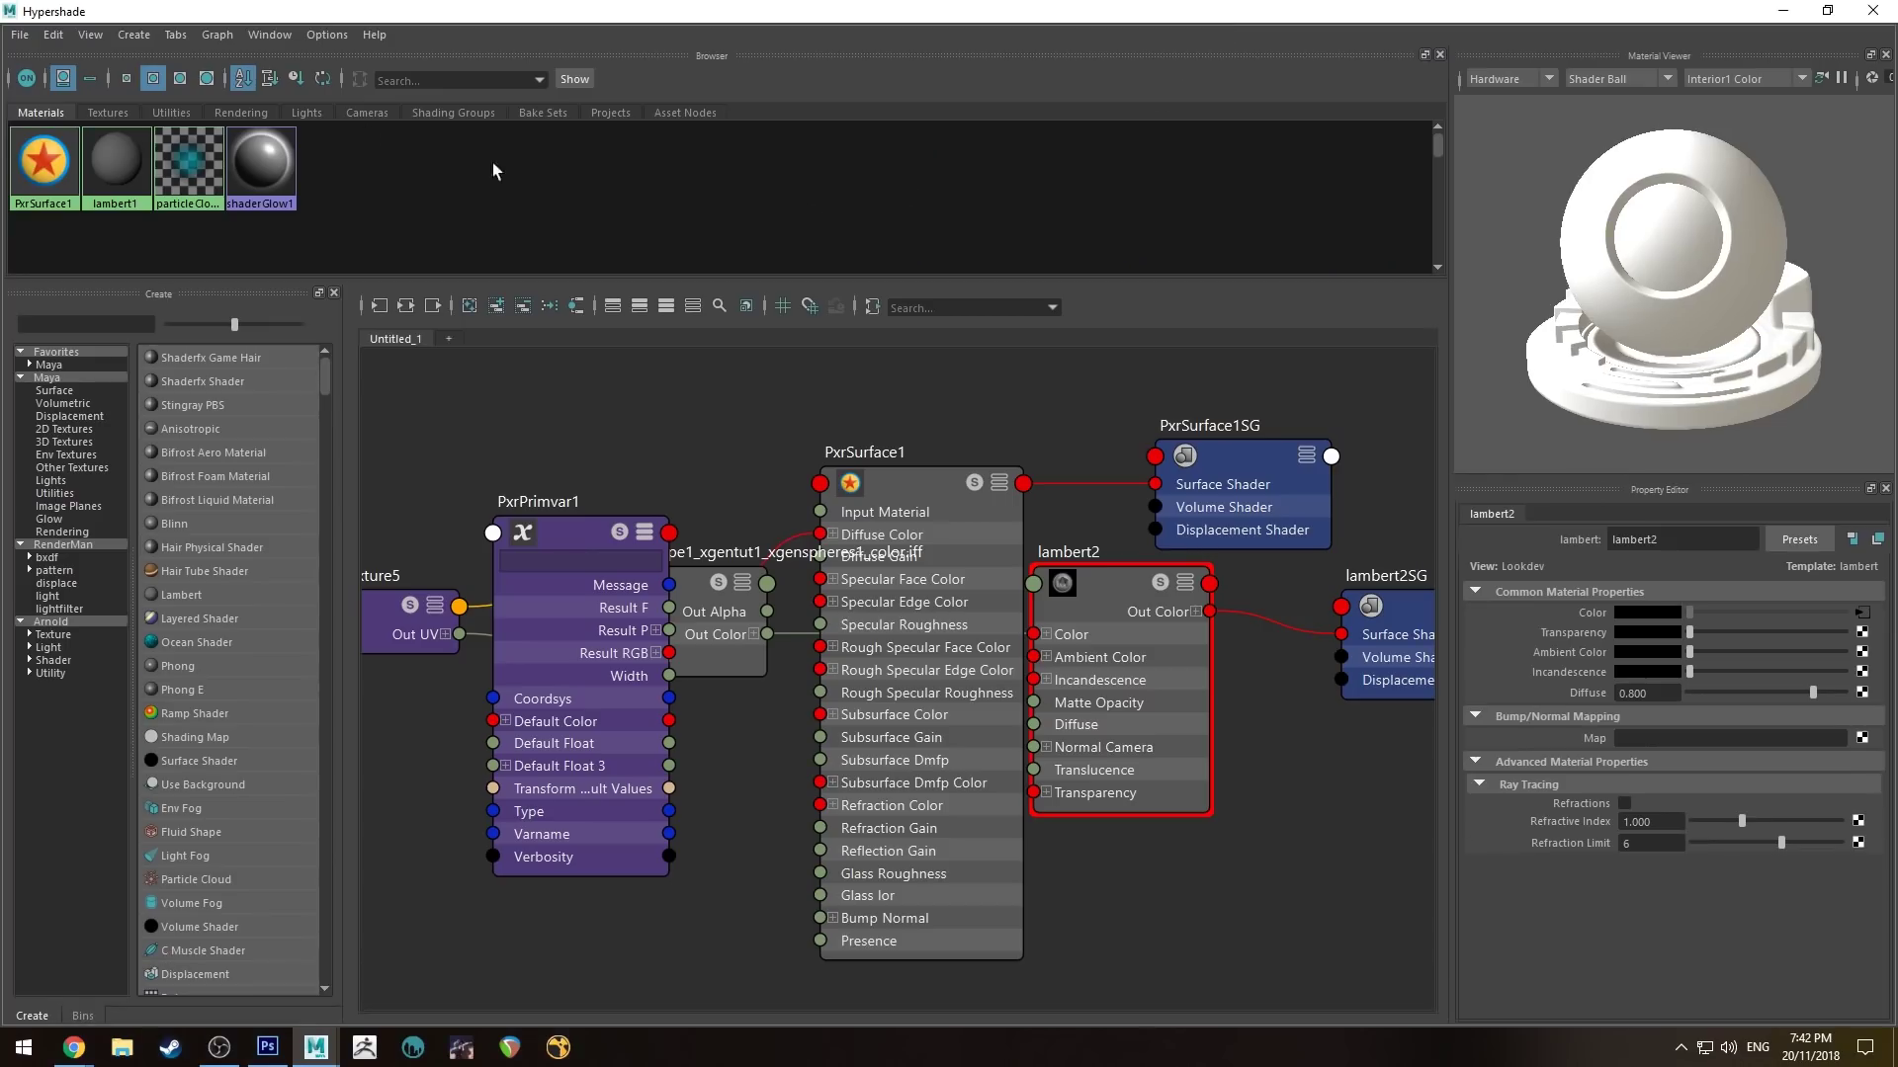
{"action": "left_click", "coordinate": [116, 115]}
{"action": "left_click", "coordinate": [406, 163]}
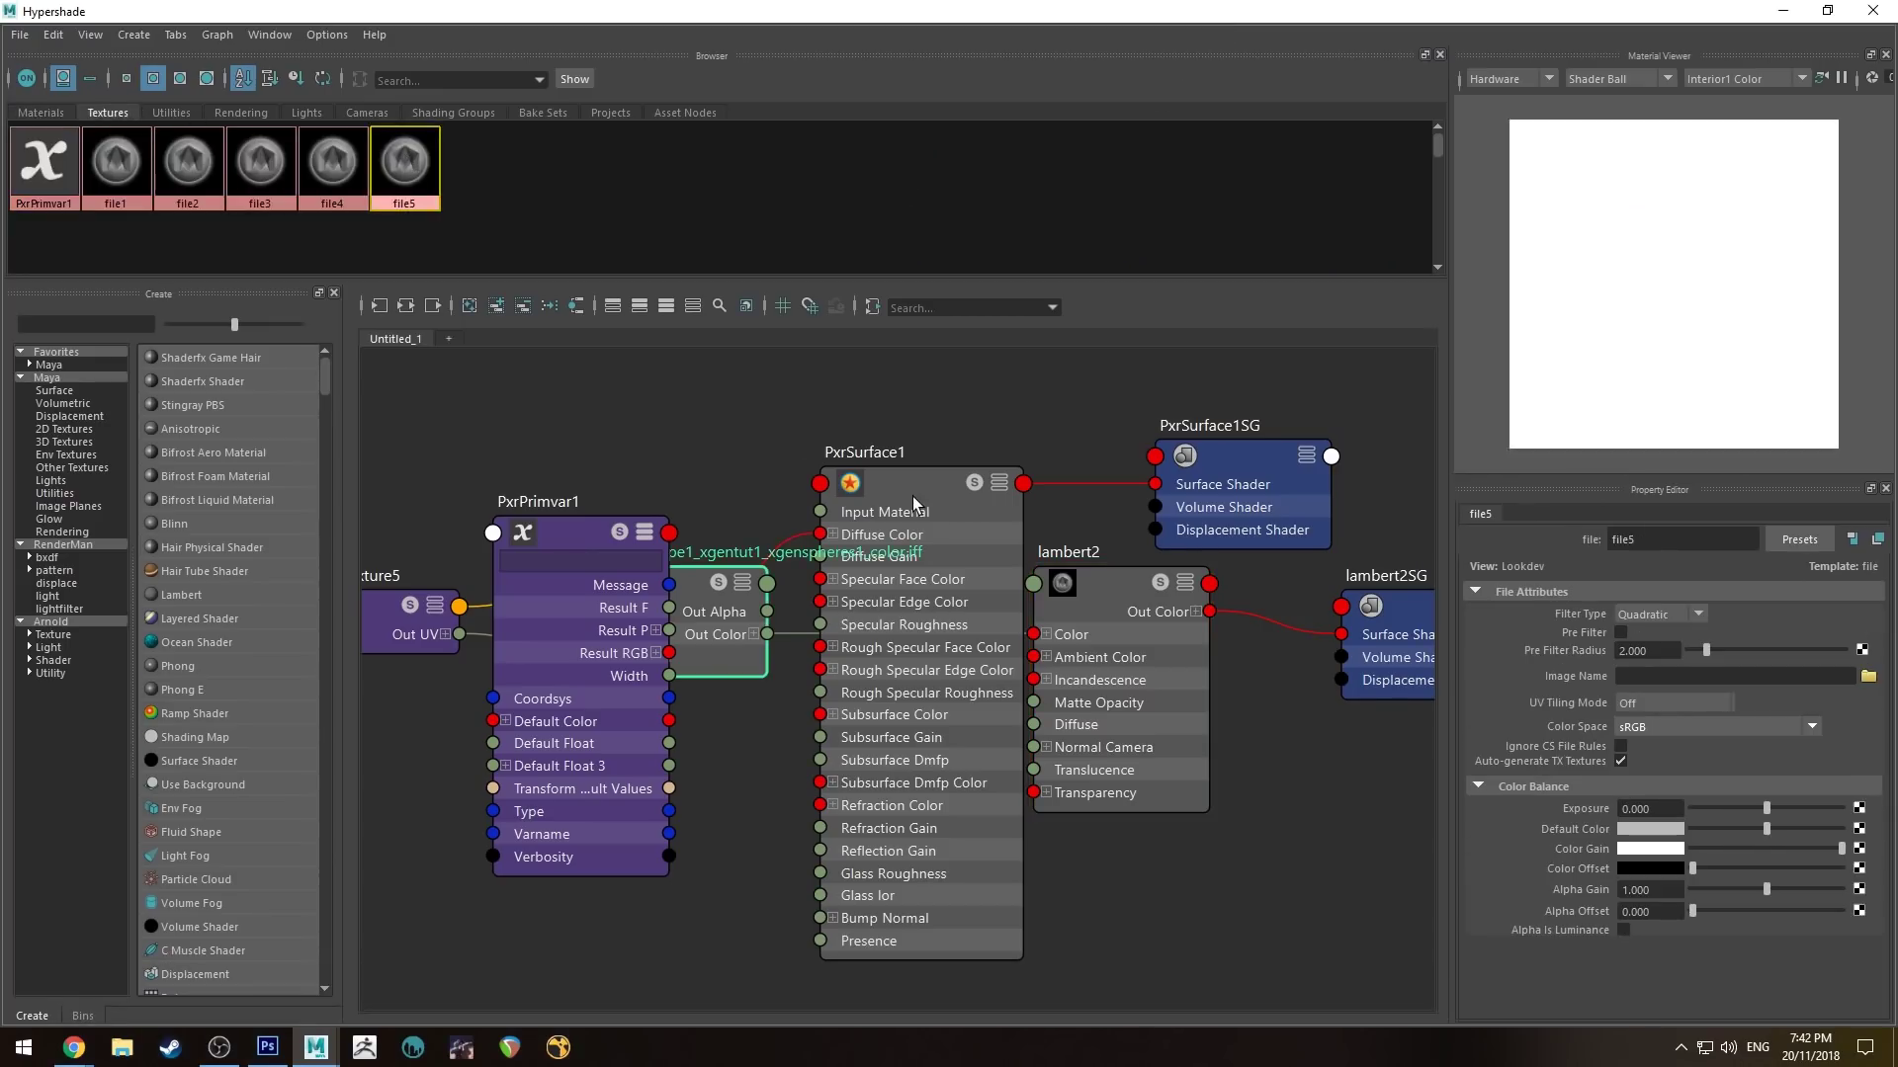
{"action": "left_click", "coordinate": [1867, 676]}
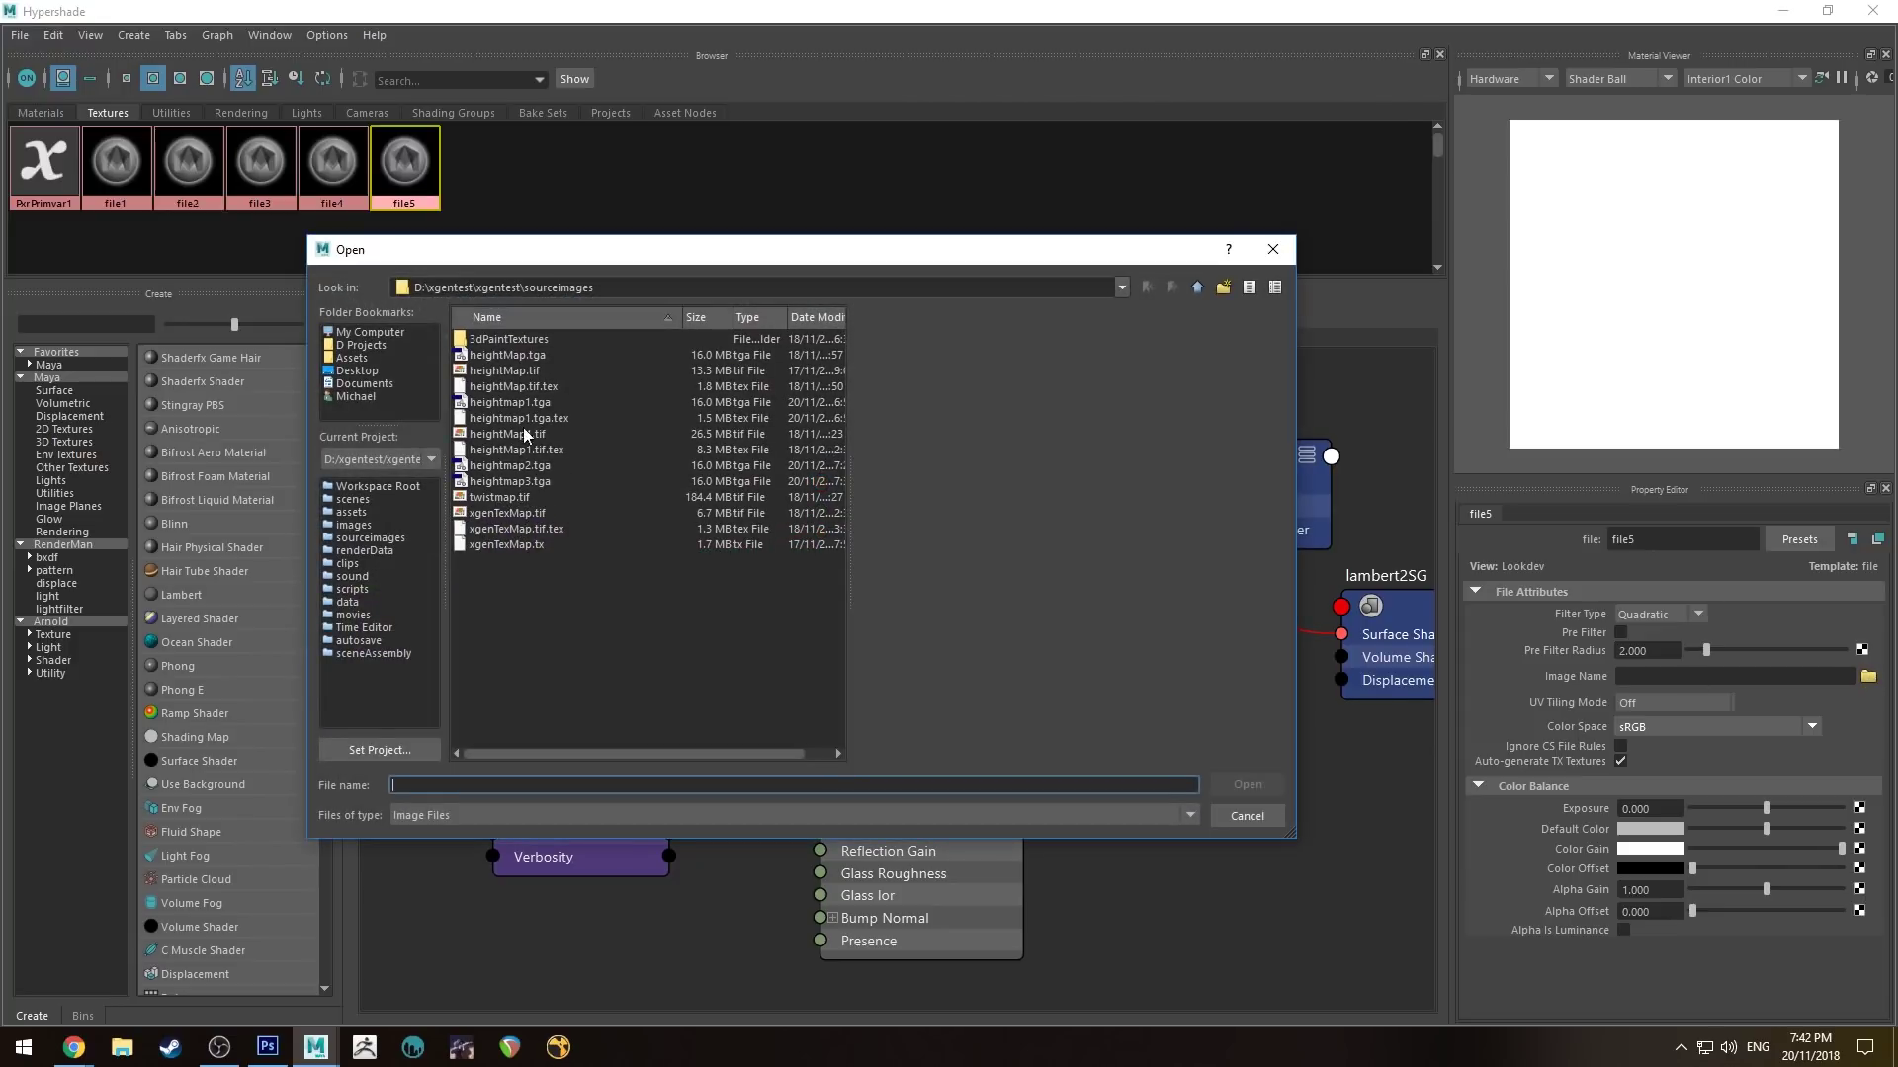
{"action": "left_click", "coordinate": [500, 500]}
{"action": "left_click", "coordinate": [504, 513]}
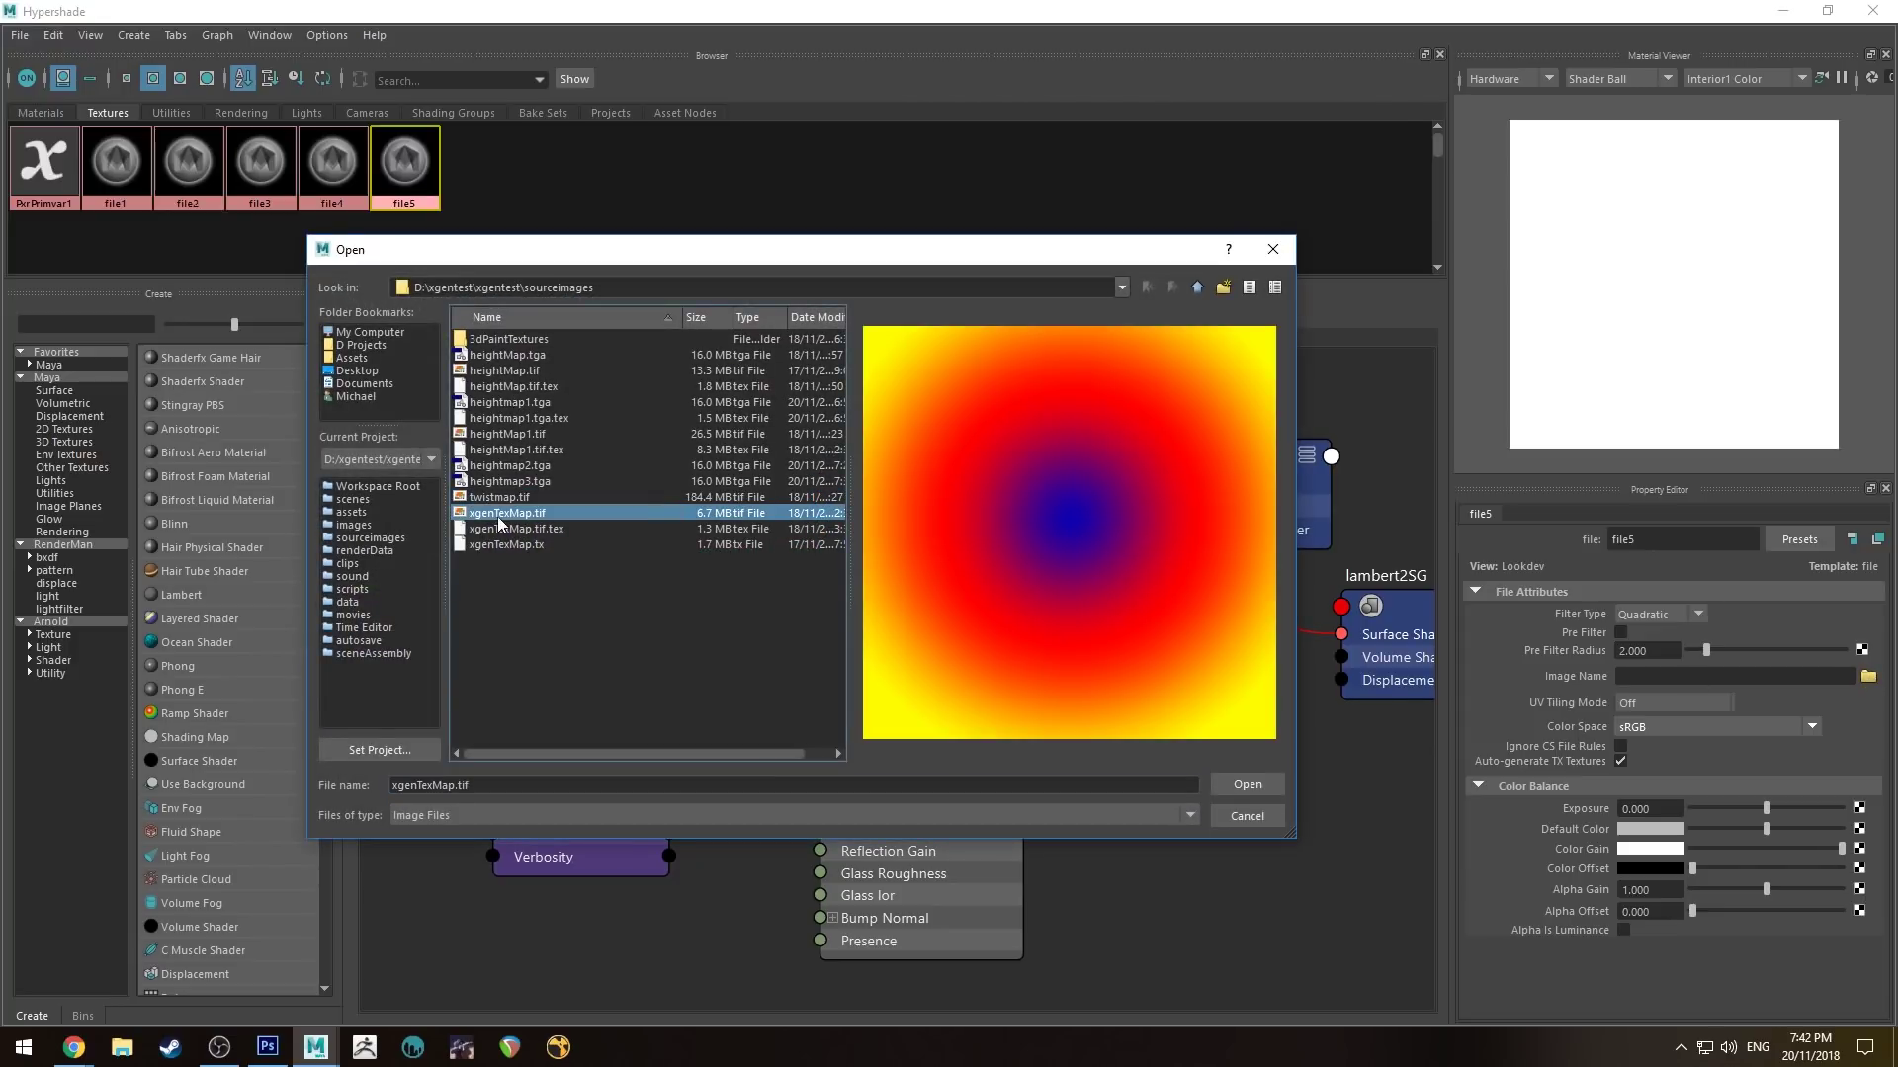
{"action": "left_click", "coordinate": [1247, 785]}
{"action": "left_click", "coordinate": [1312, 352]}
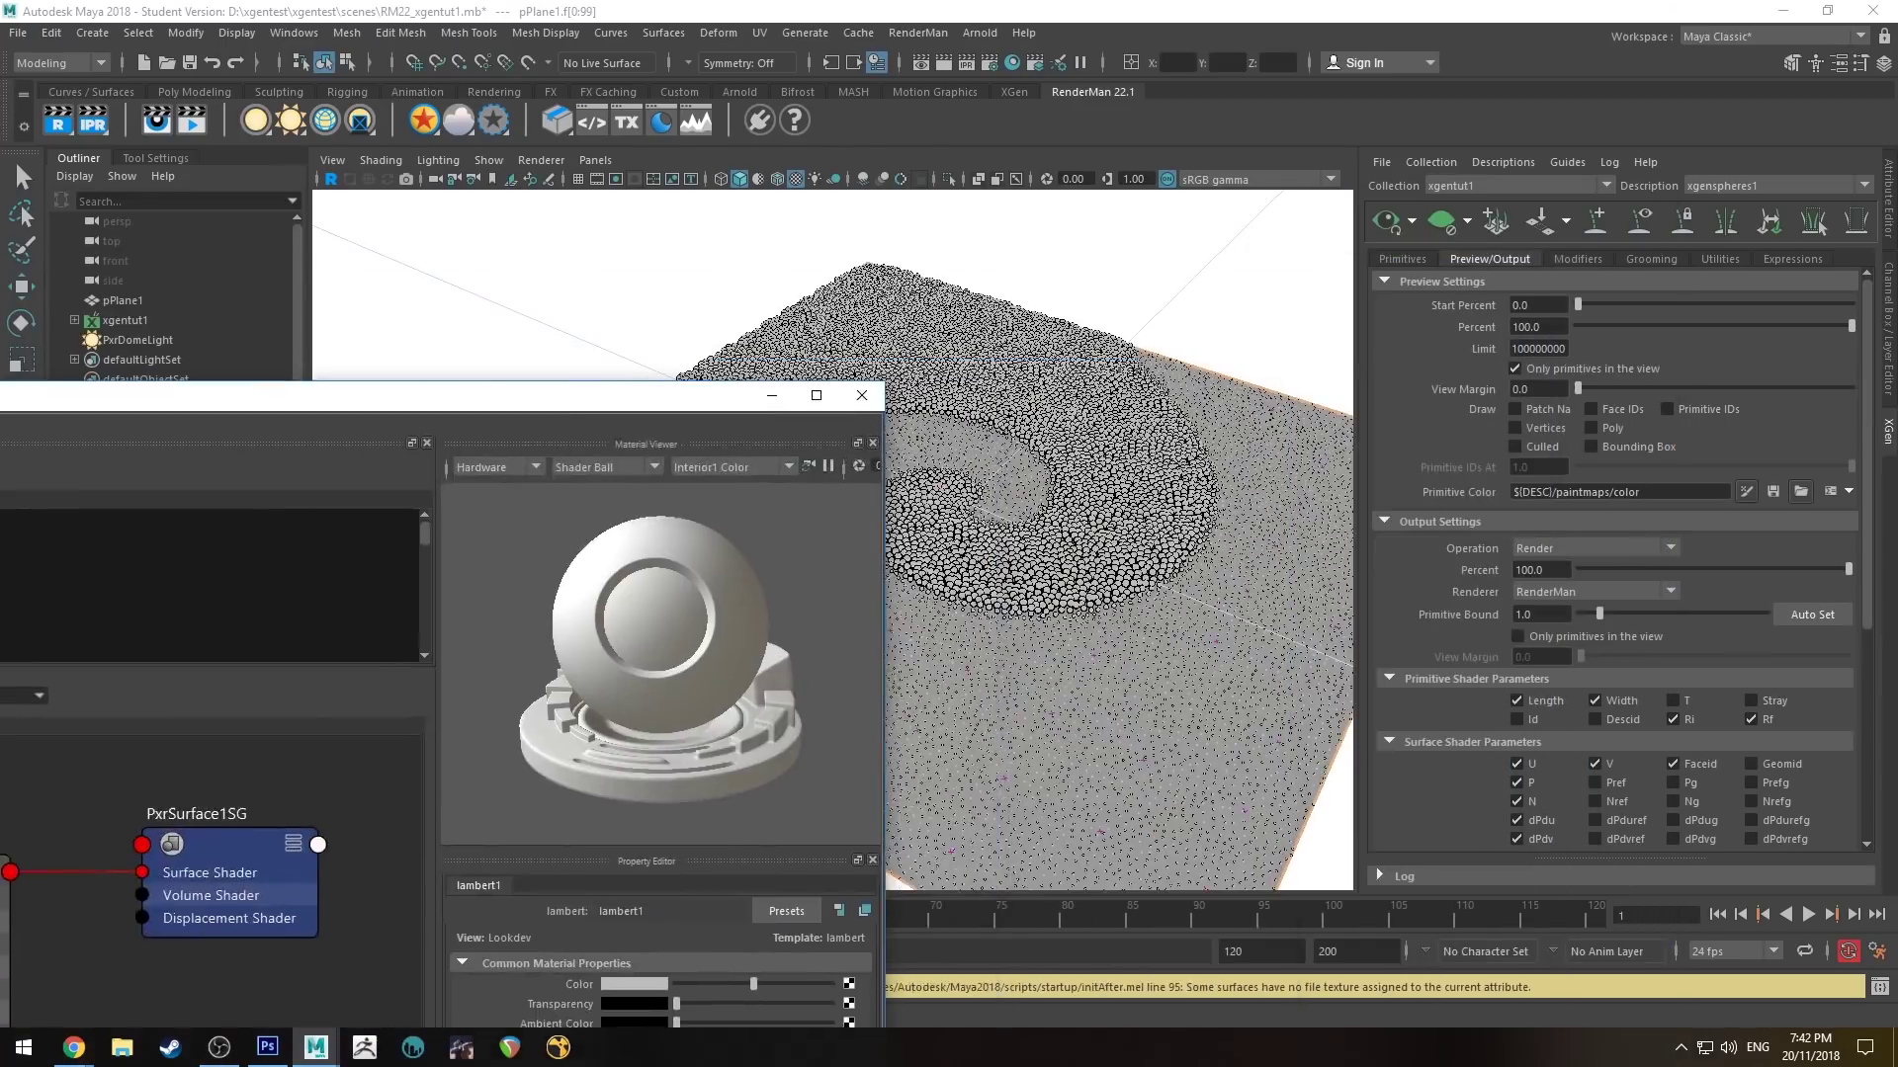
{"action": "left_click", "coordinate": [770, 400]}
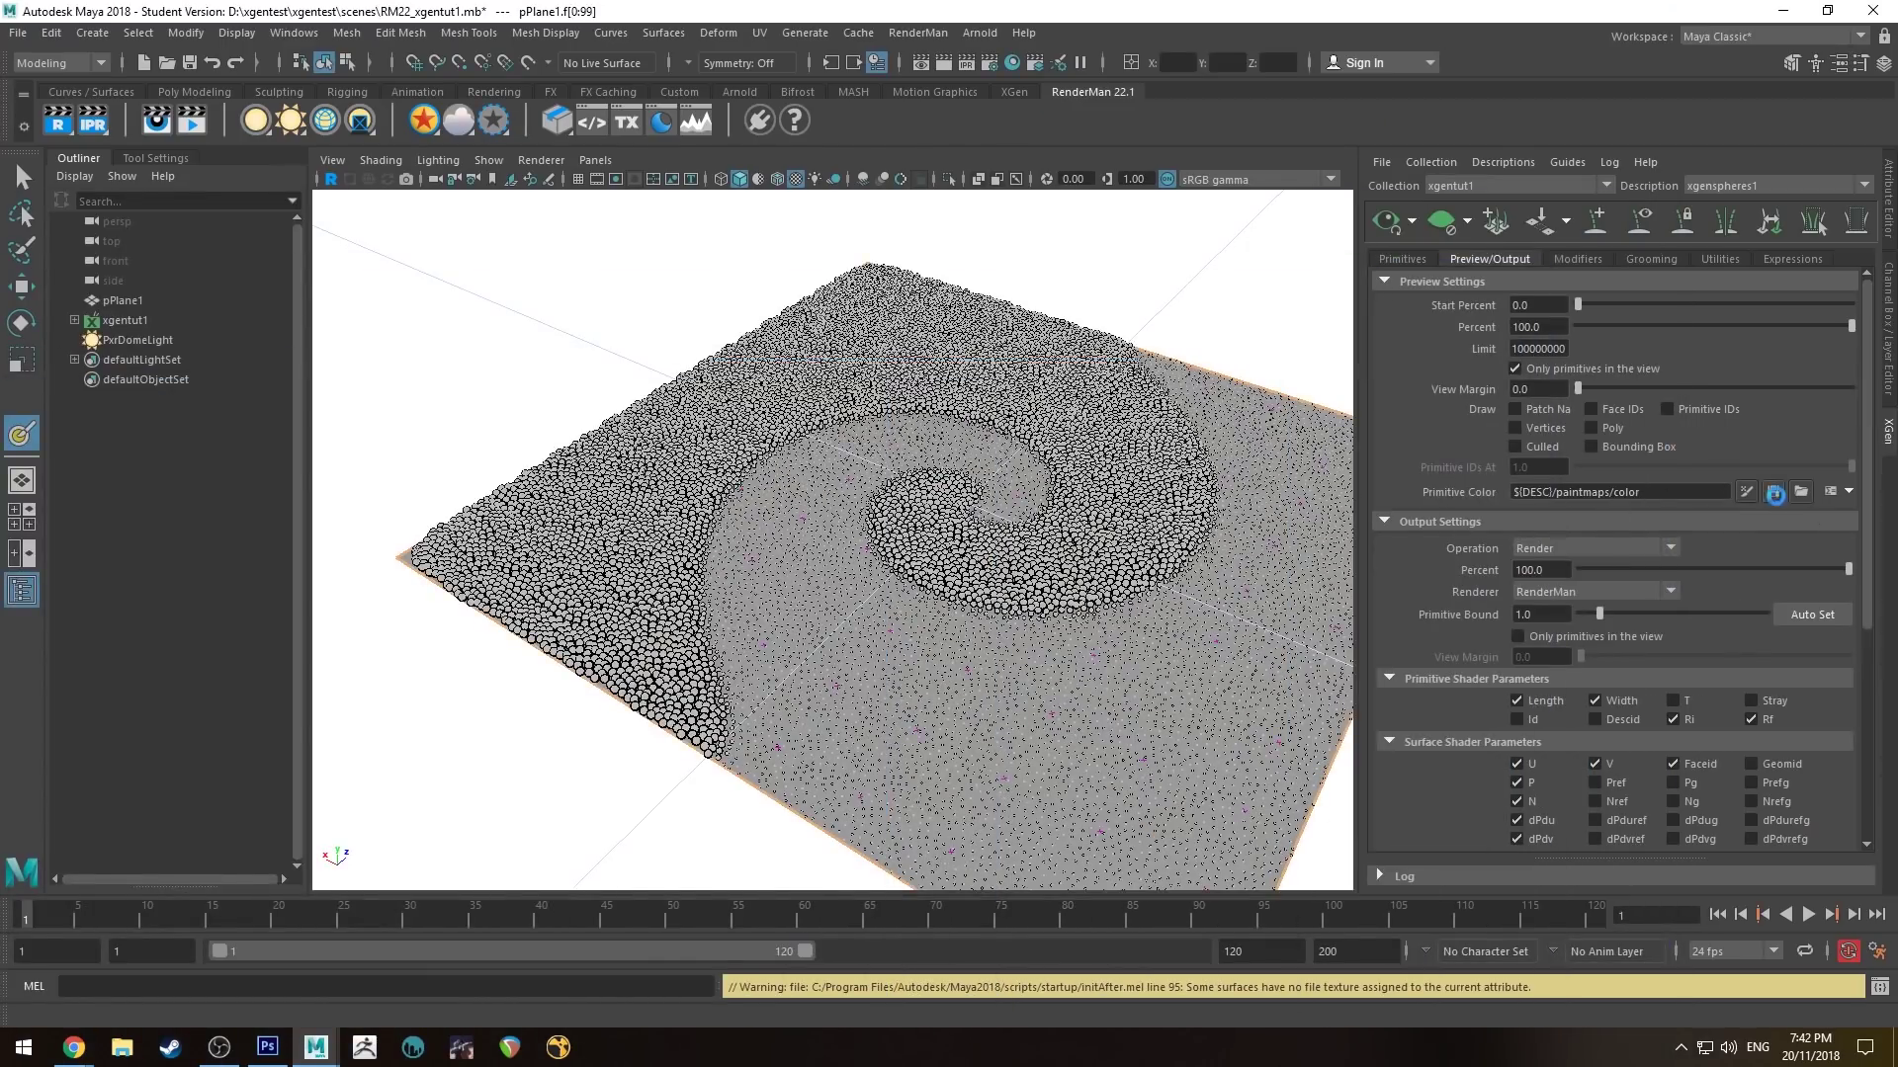
Step: Save the Primitive Color map and inspect the colored spheres in the viewport
{"action": "left_click", "coordinate": [1775, 495]}
{"action": "left_click_drag", "start_coordinate": [469, 521], "coordinate": [541, 497], "text": "alt"}
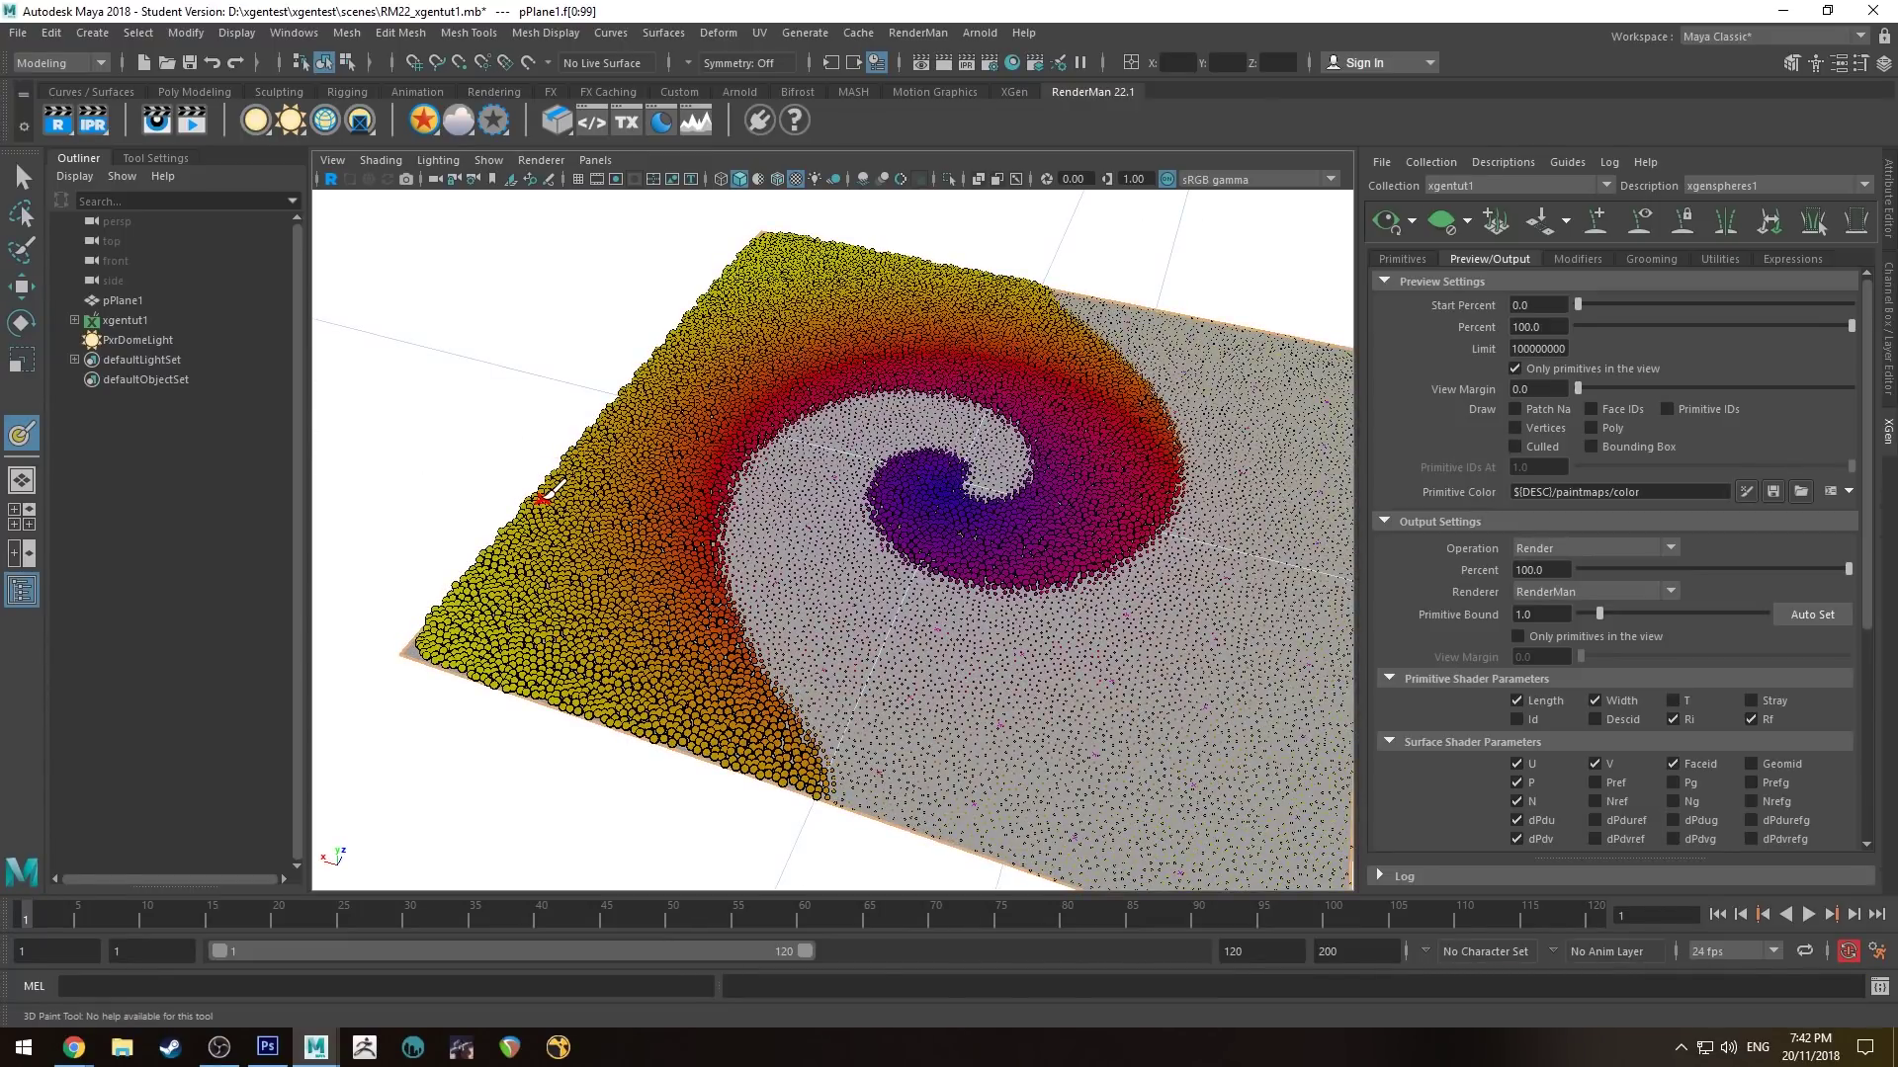
{"action": "middle_click_drag", "start_coordinate": [877, 440], "coordinate": [870, 382], "text": "alt"}
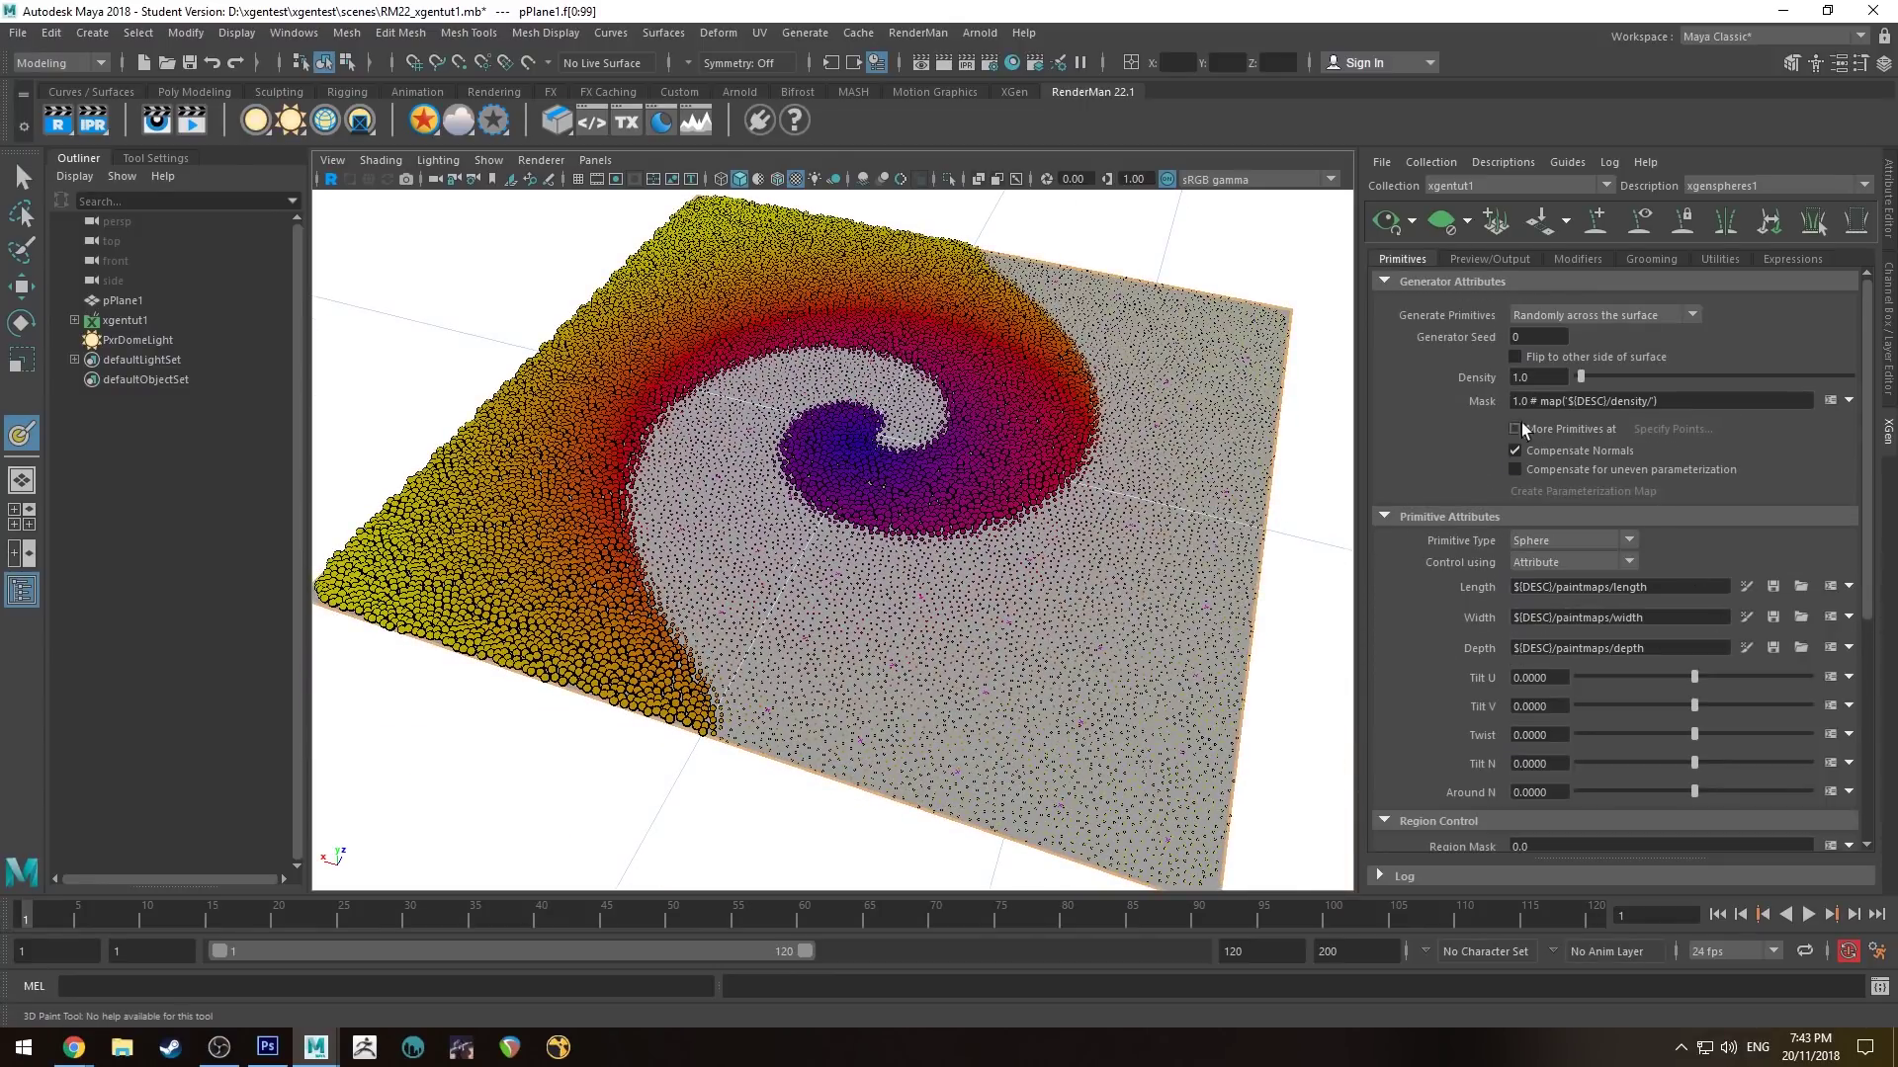
{"action": "left_click_drag", "start_coordinate": [575, 618], "coordinate": [682, 572], "text": "alt"}
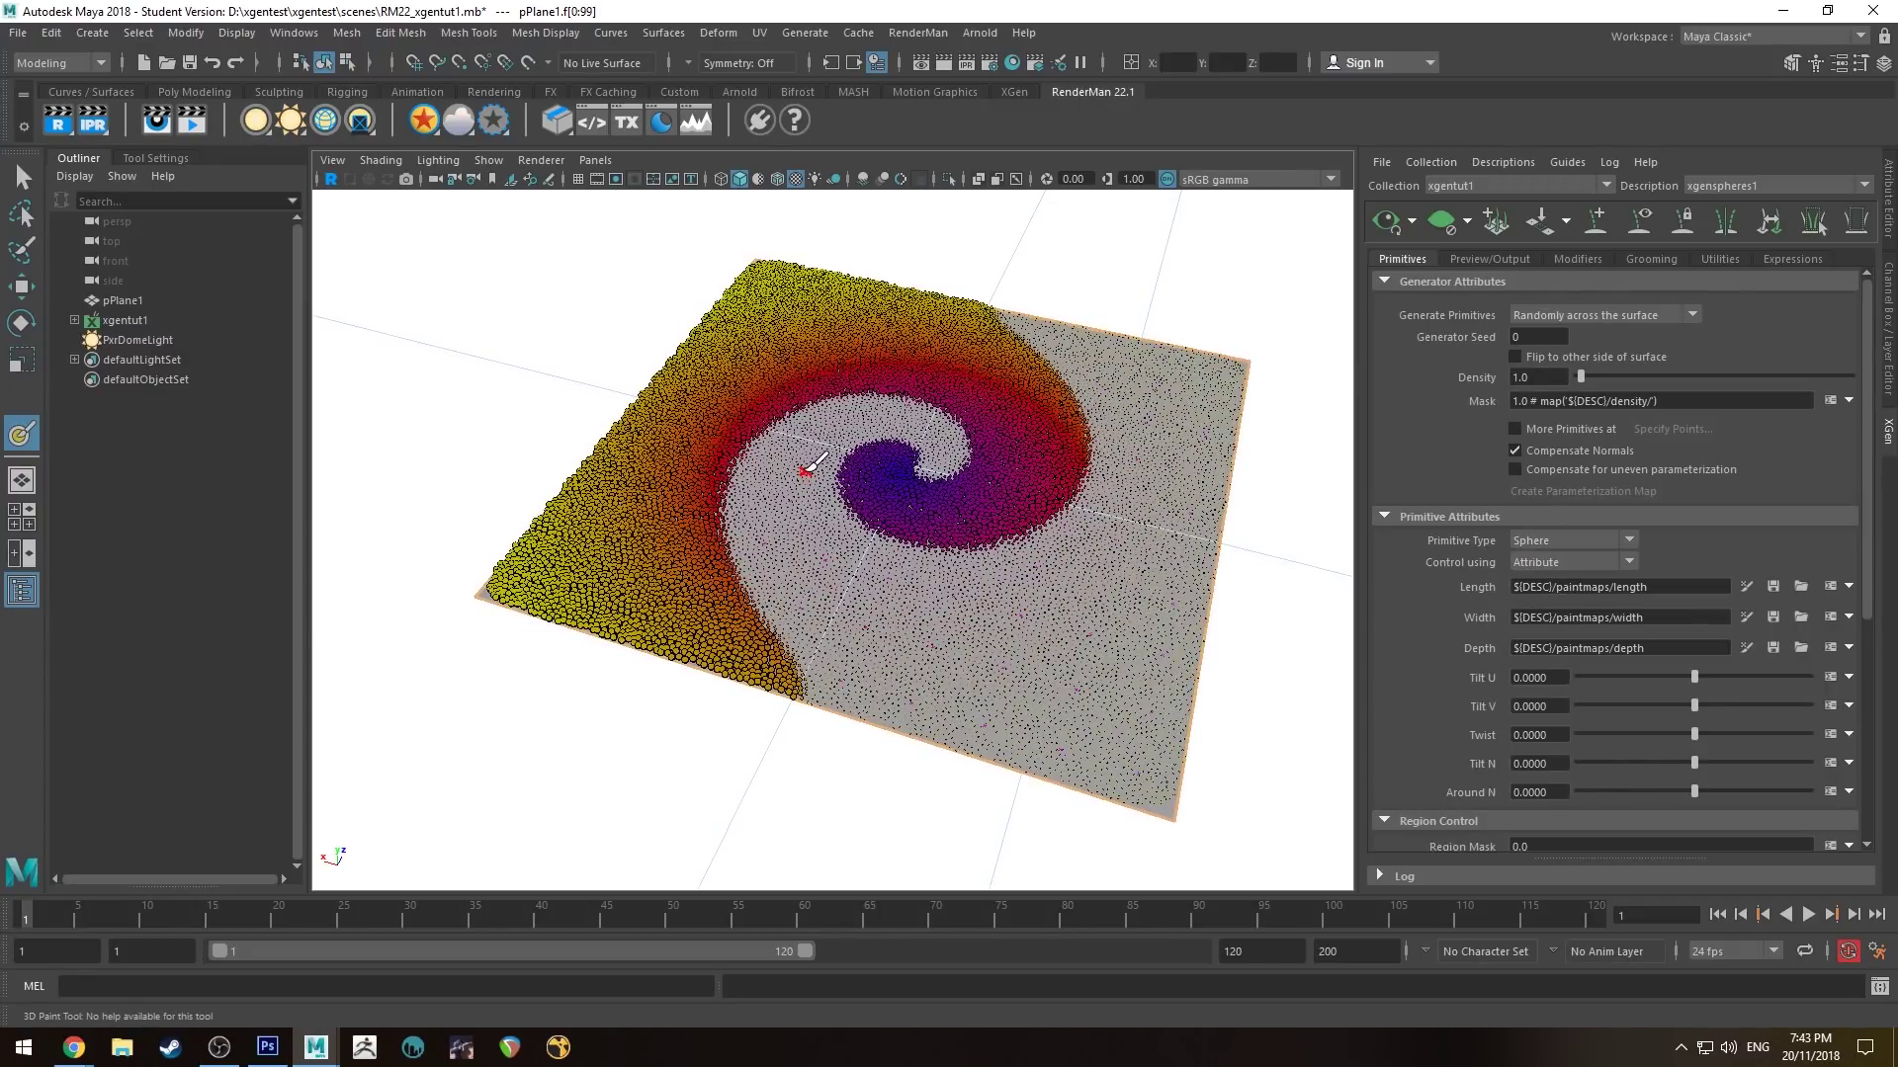
{"action": "scroll", "coordinate": [793, 441], "scroll_direction": "up", "scroll_amount": 3}
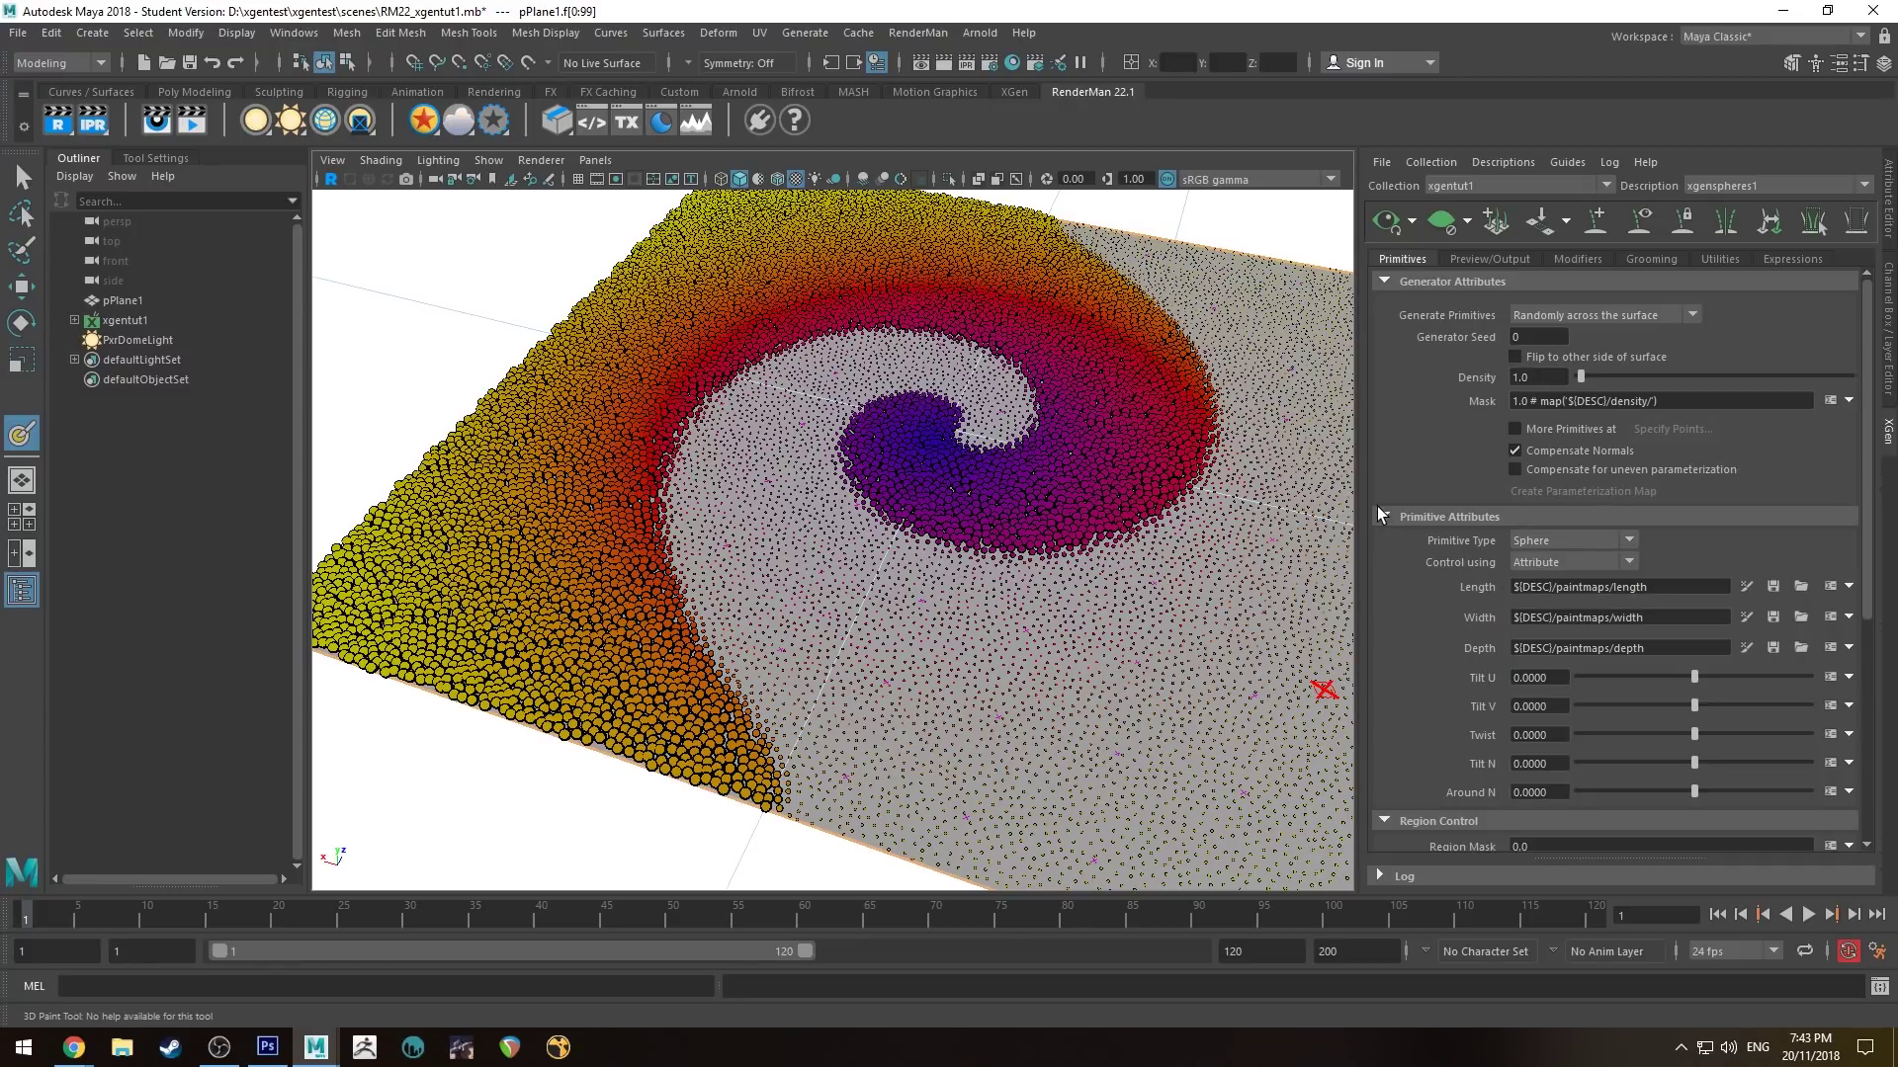
{"action": "left_click", "coordinate": [1012, 63]}
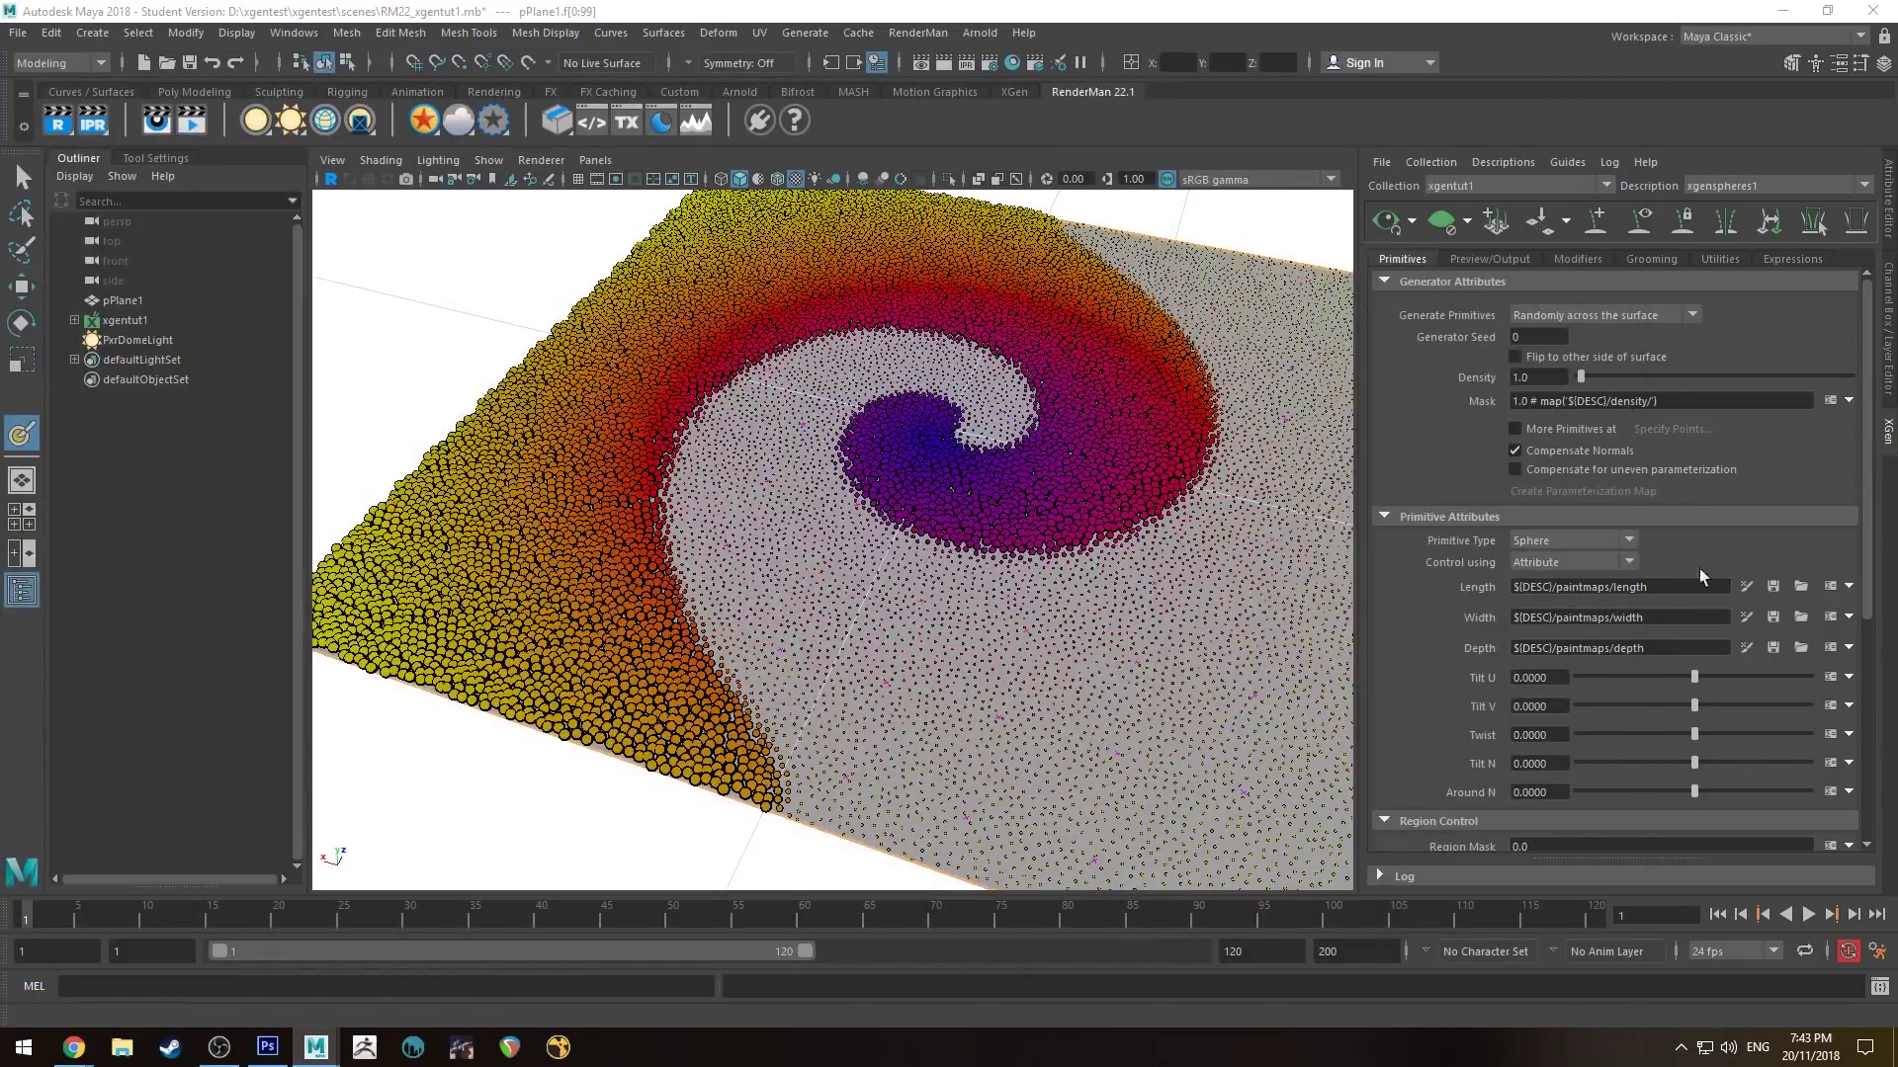
{"action": "left_click_drag", "start_coordinate": [1111, 486], "coordinate": [991, 482], "text": "alt"}
{"action": "right_click_drag", "start_coordinate": [1005, 482], "coordinate": [1088, 524], "text": "alt"}
{"action": "middle_click_drag", "start_coordinate": [899, 569], "coordinate": [1083, 539], "text": "alt"}
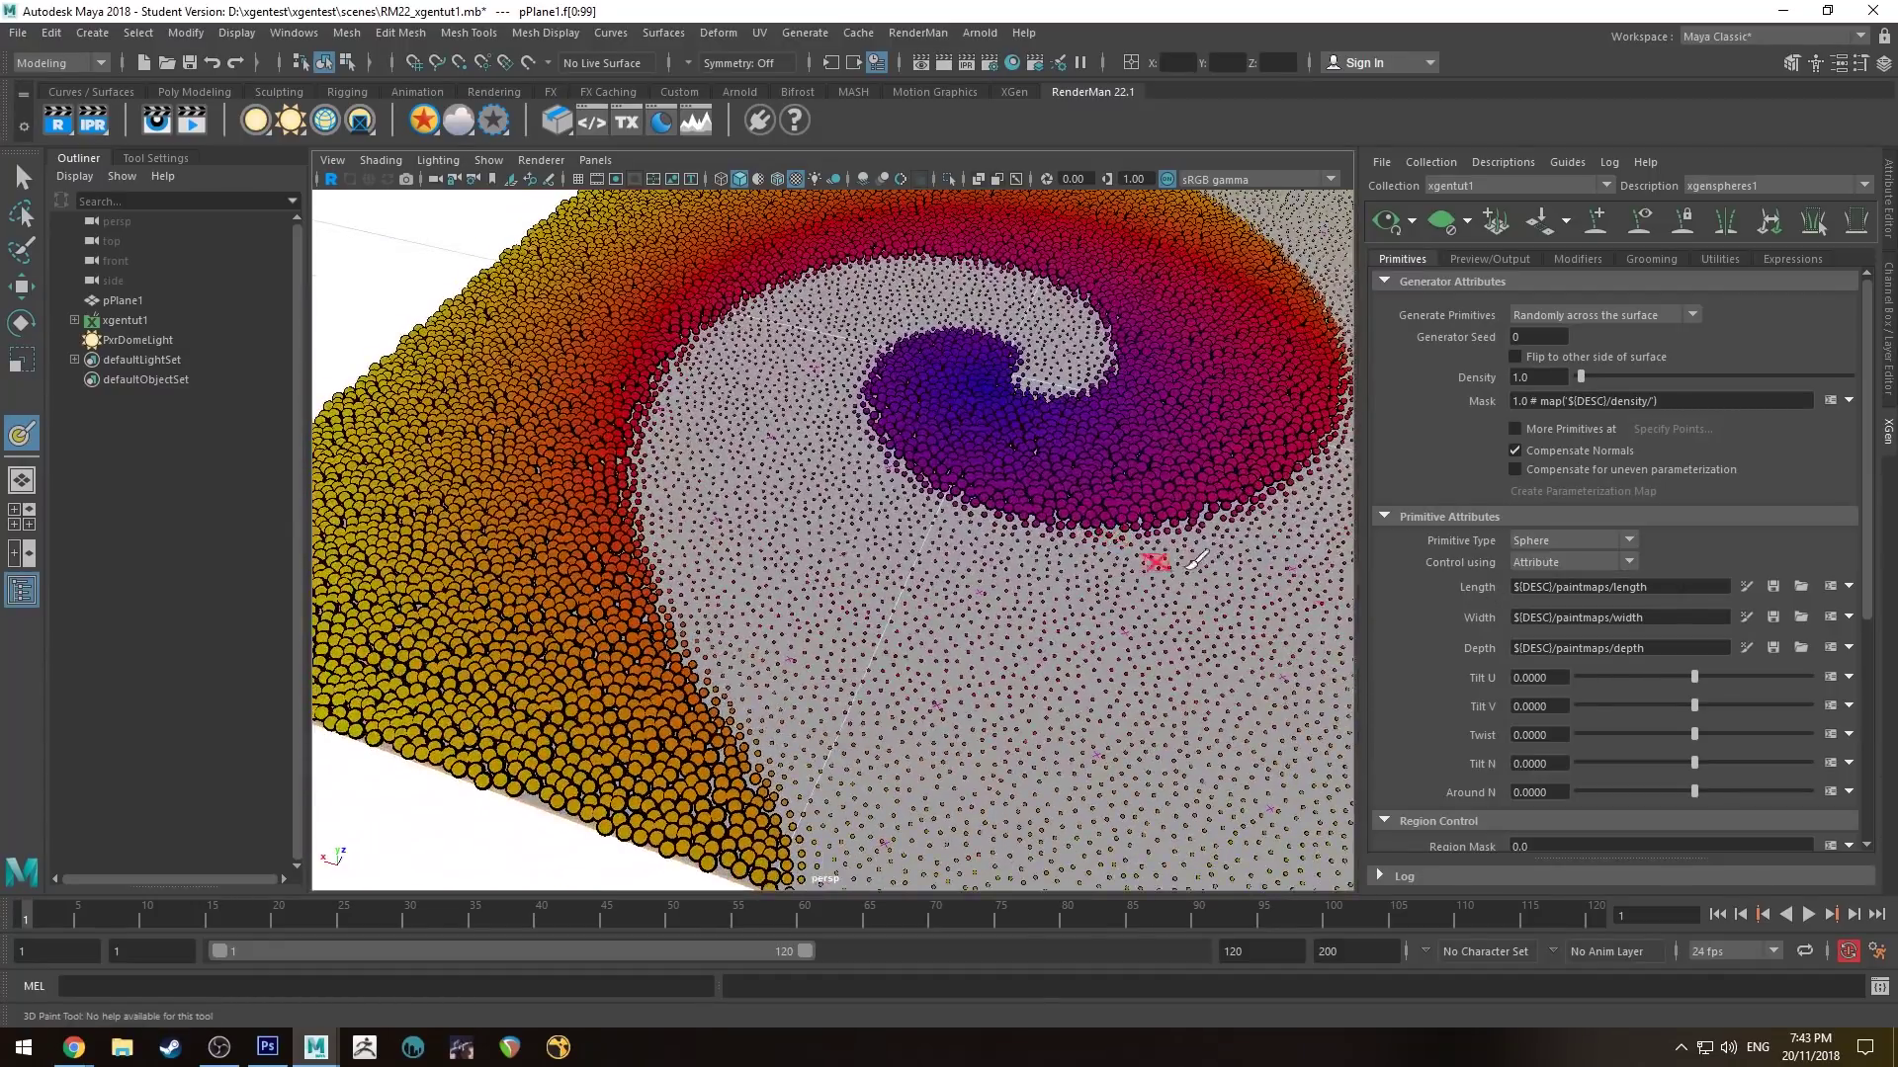
Step: Replace the multiplier 1 with rand(10,8) in the second line of the Length expression
{"action": "left_click", "coordinate": [1830, 586]}
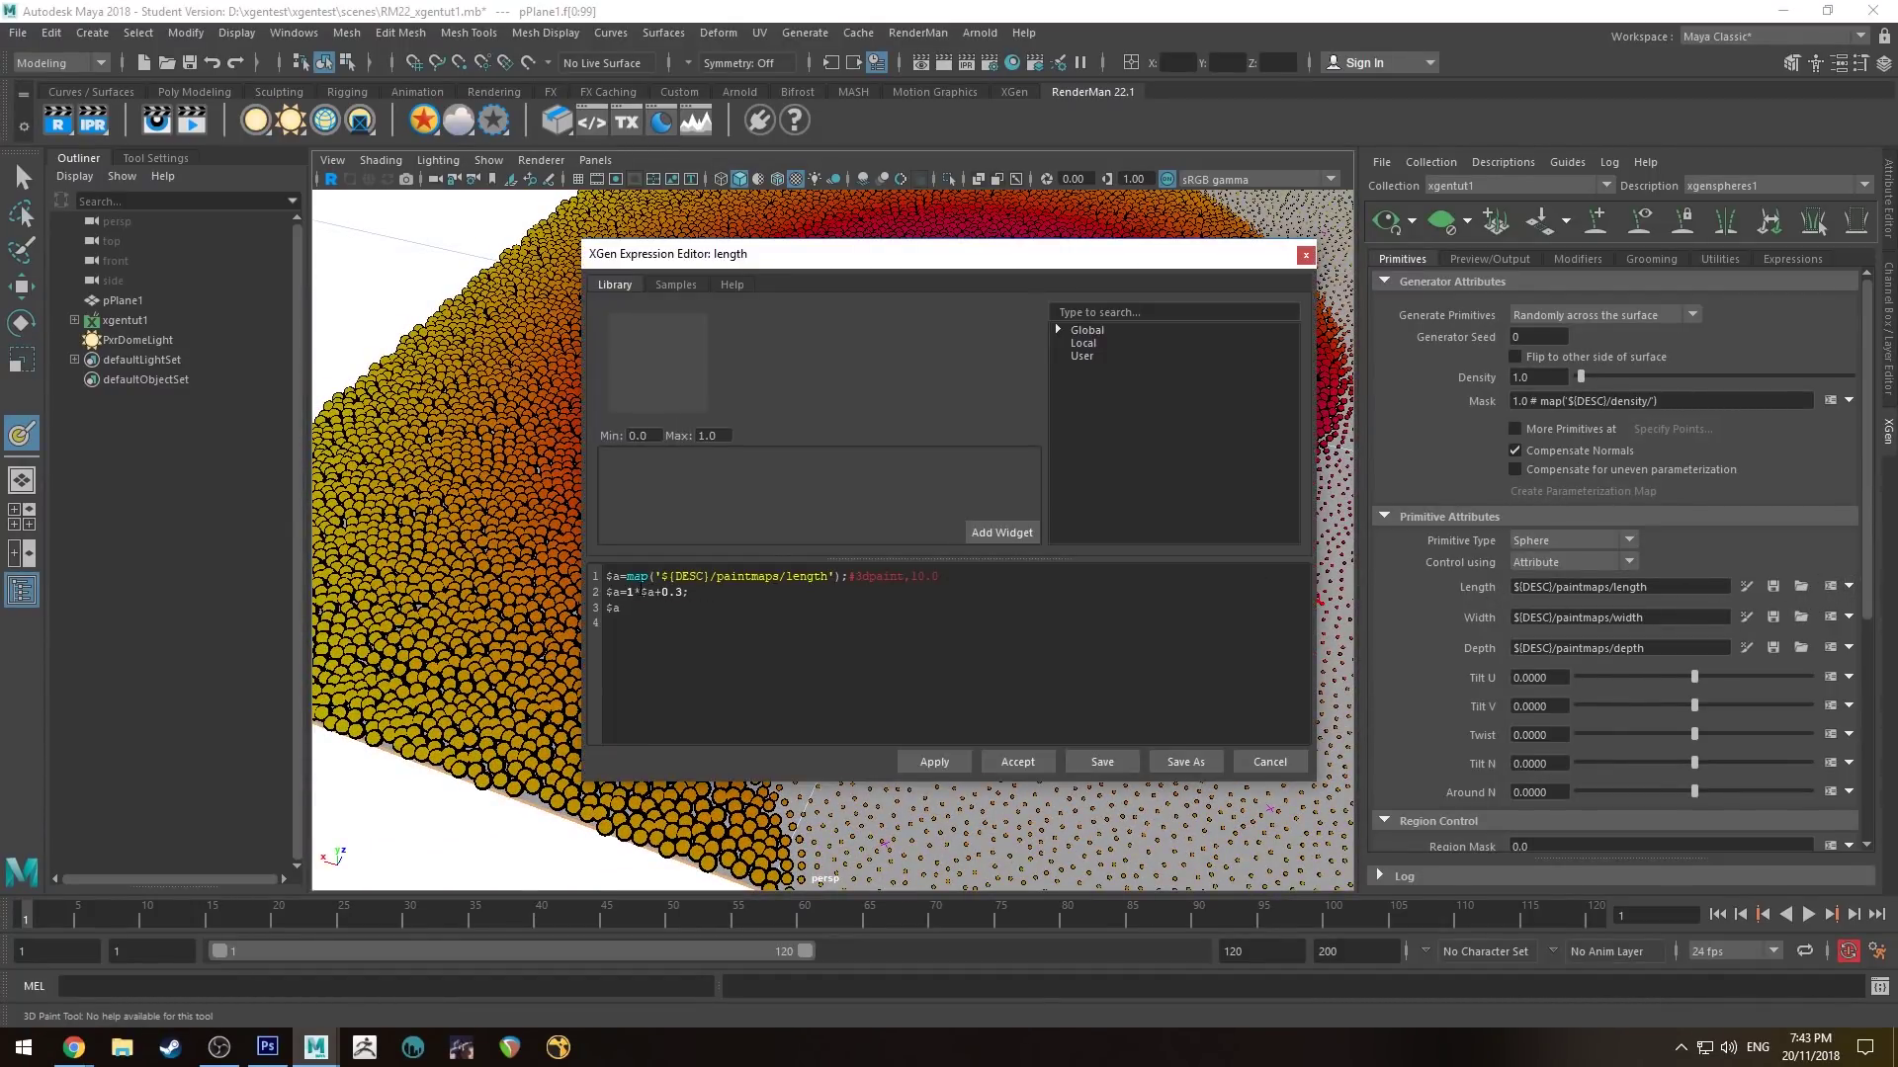
{"action": "left_click", "coordinate": [629, 594]}
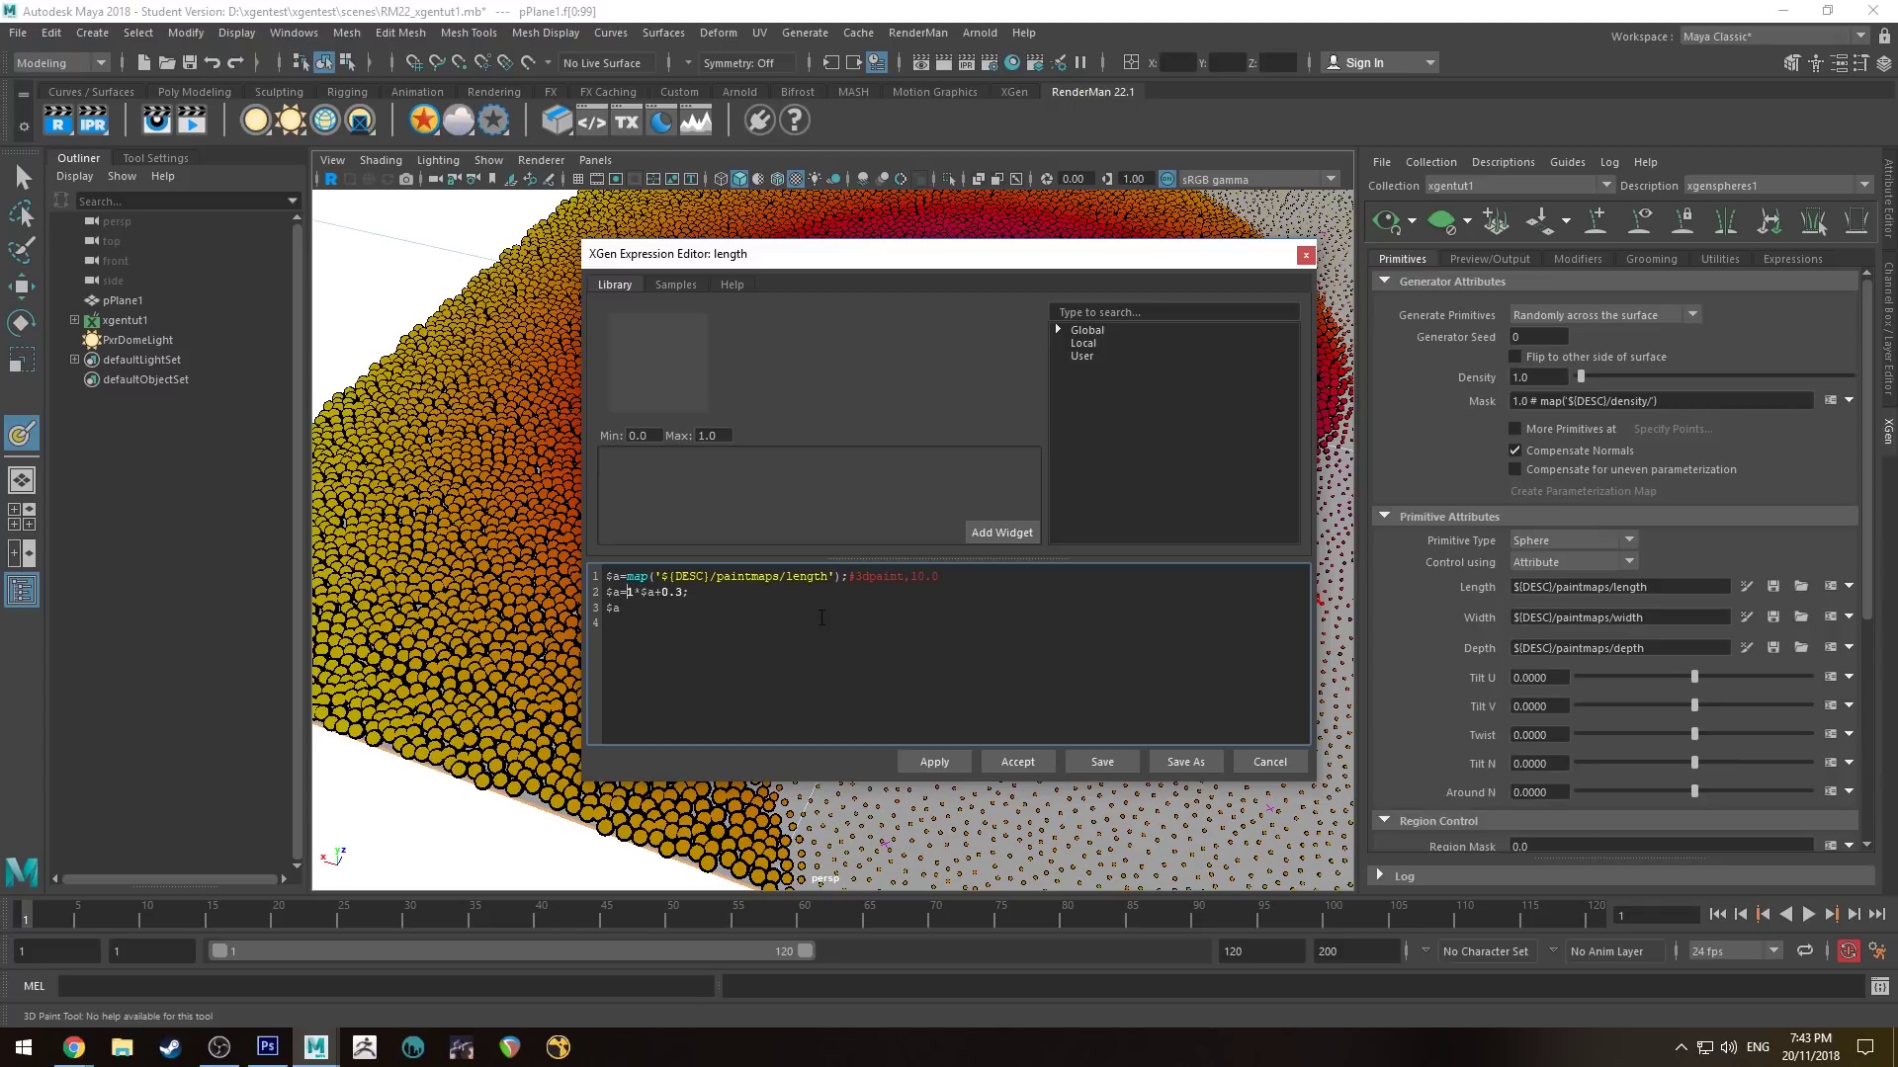
{"action": "type", "text": "("}
{"action": "type", "text": "rand"}
{"action": "key", "text": "BackSpace"}
{"action": "key", "text": "BackSpace"}
{"action": "key", "text": "BackSpace"}
{"action": "key", "text": "BackSpace"}
{"action": "key", "text": "BackSpace"}
{"action": "type", "text": "rand("}
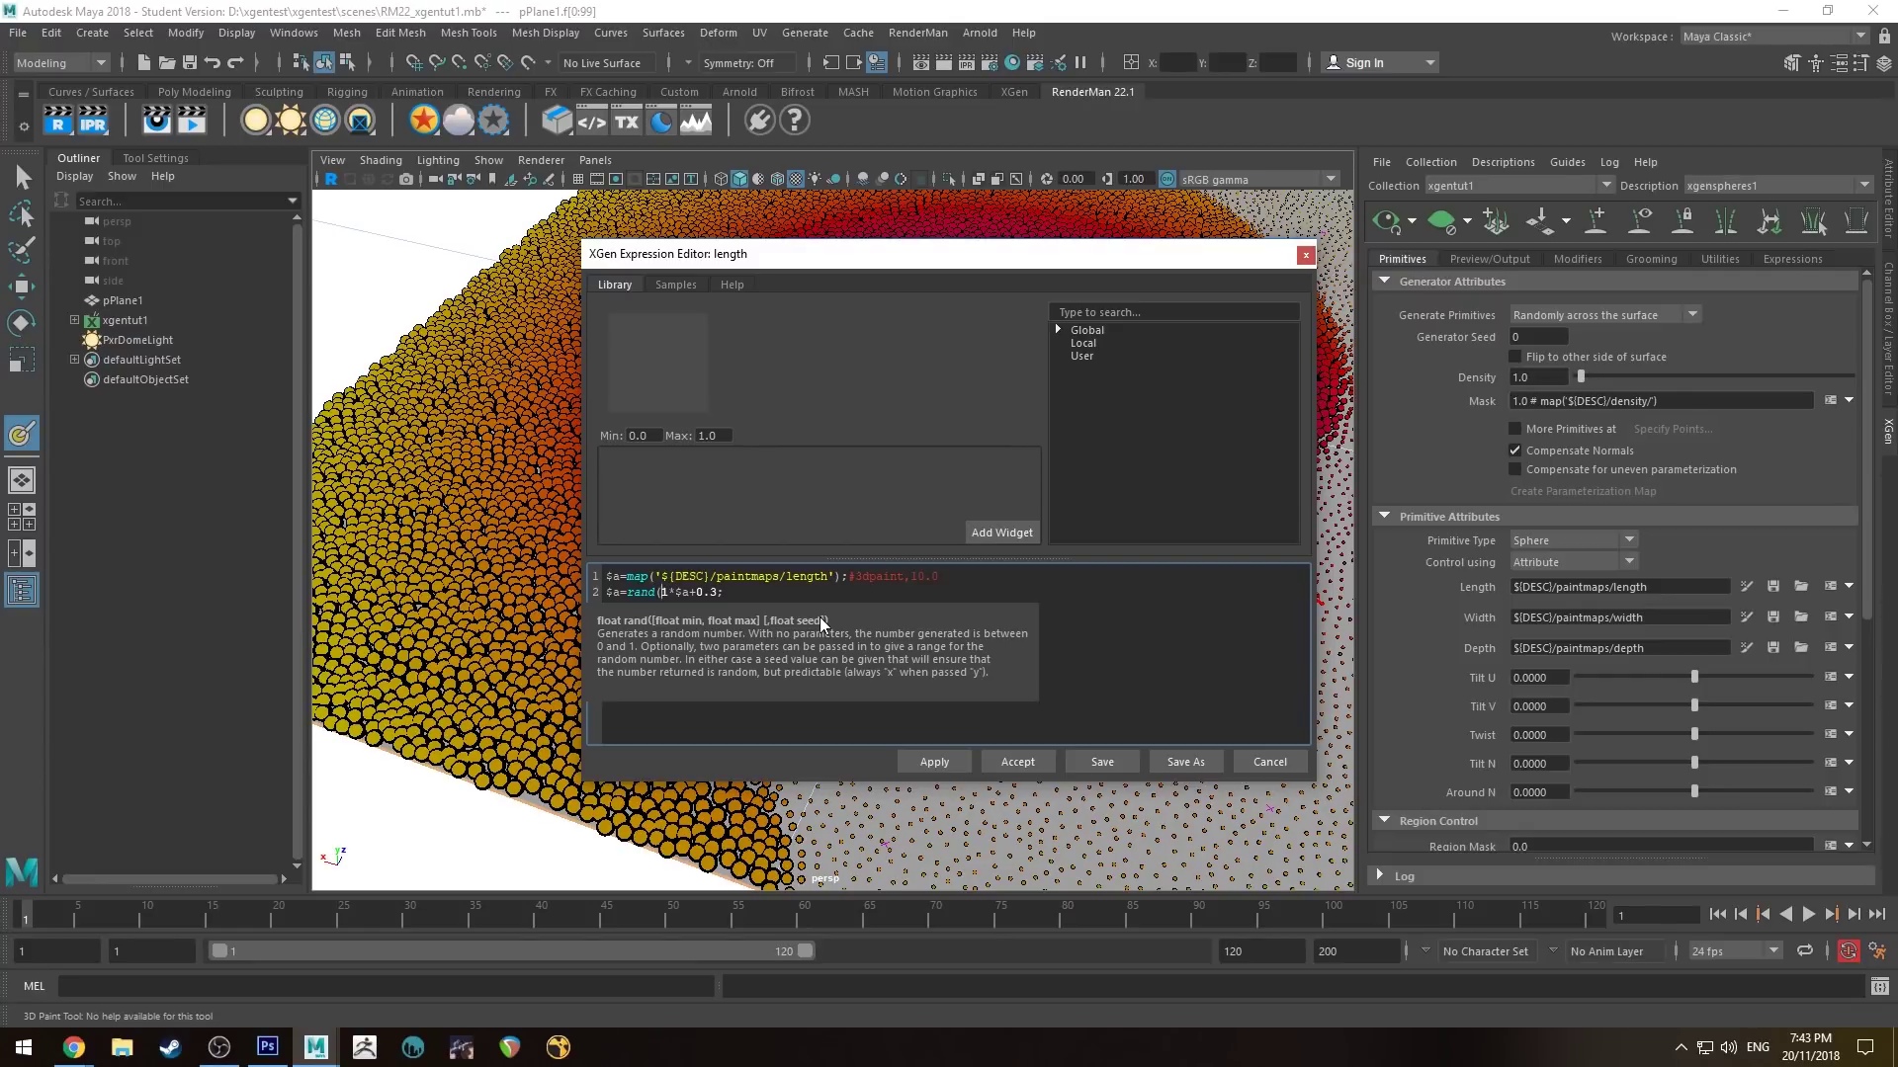
{"action": "type", "text": "0,8)*$a+"}
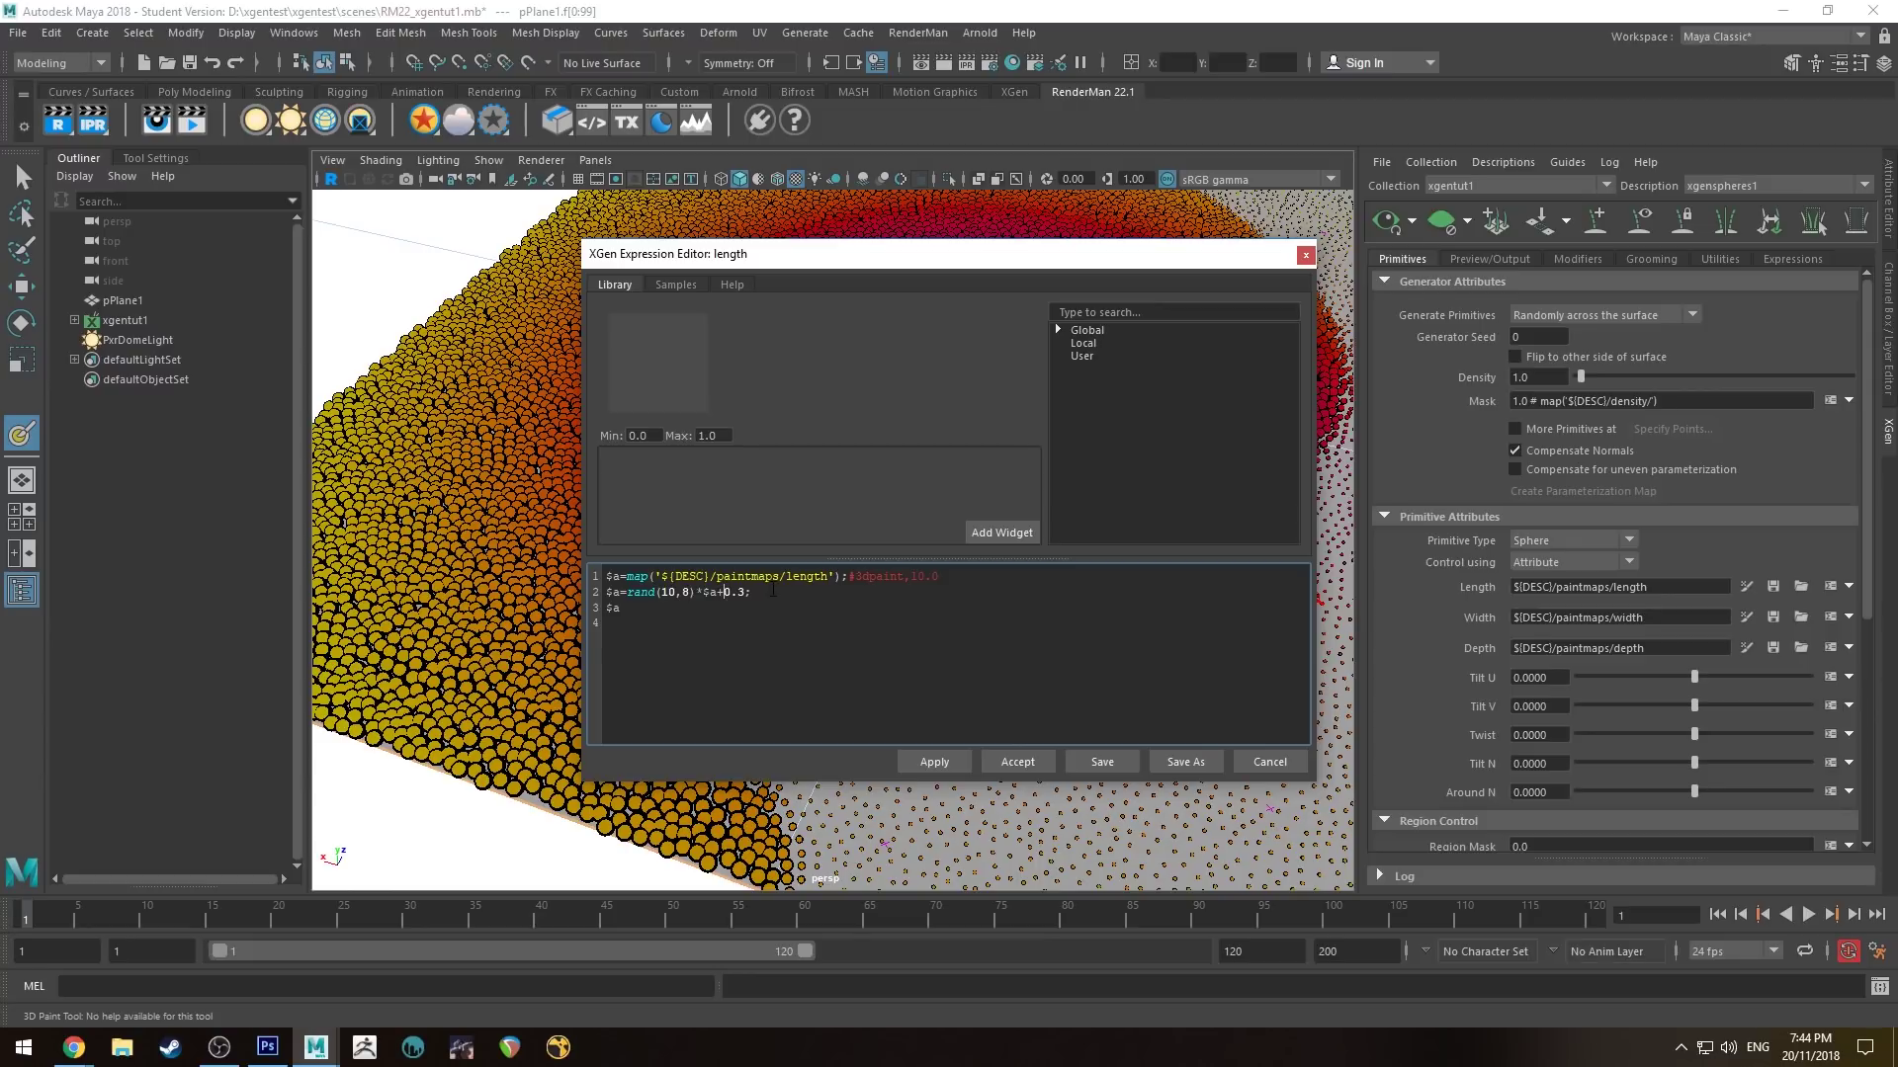
{"action": "type", "text": "rand("}
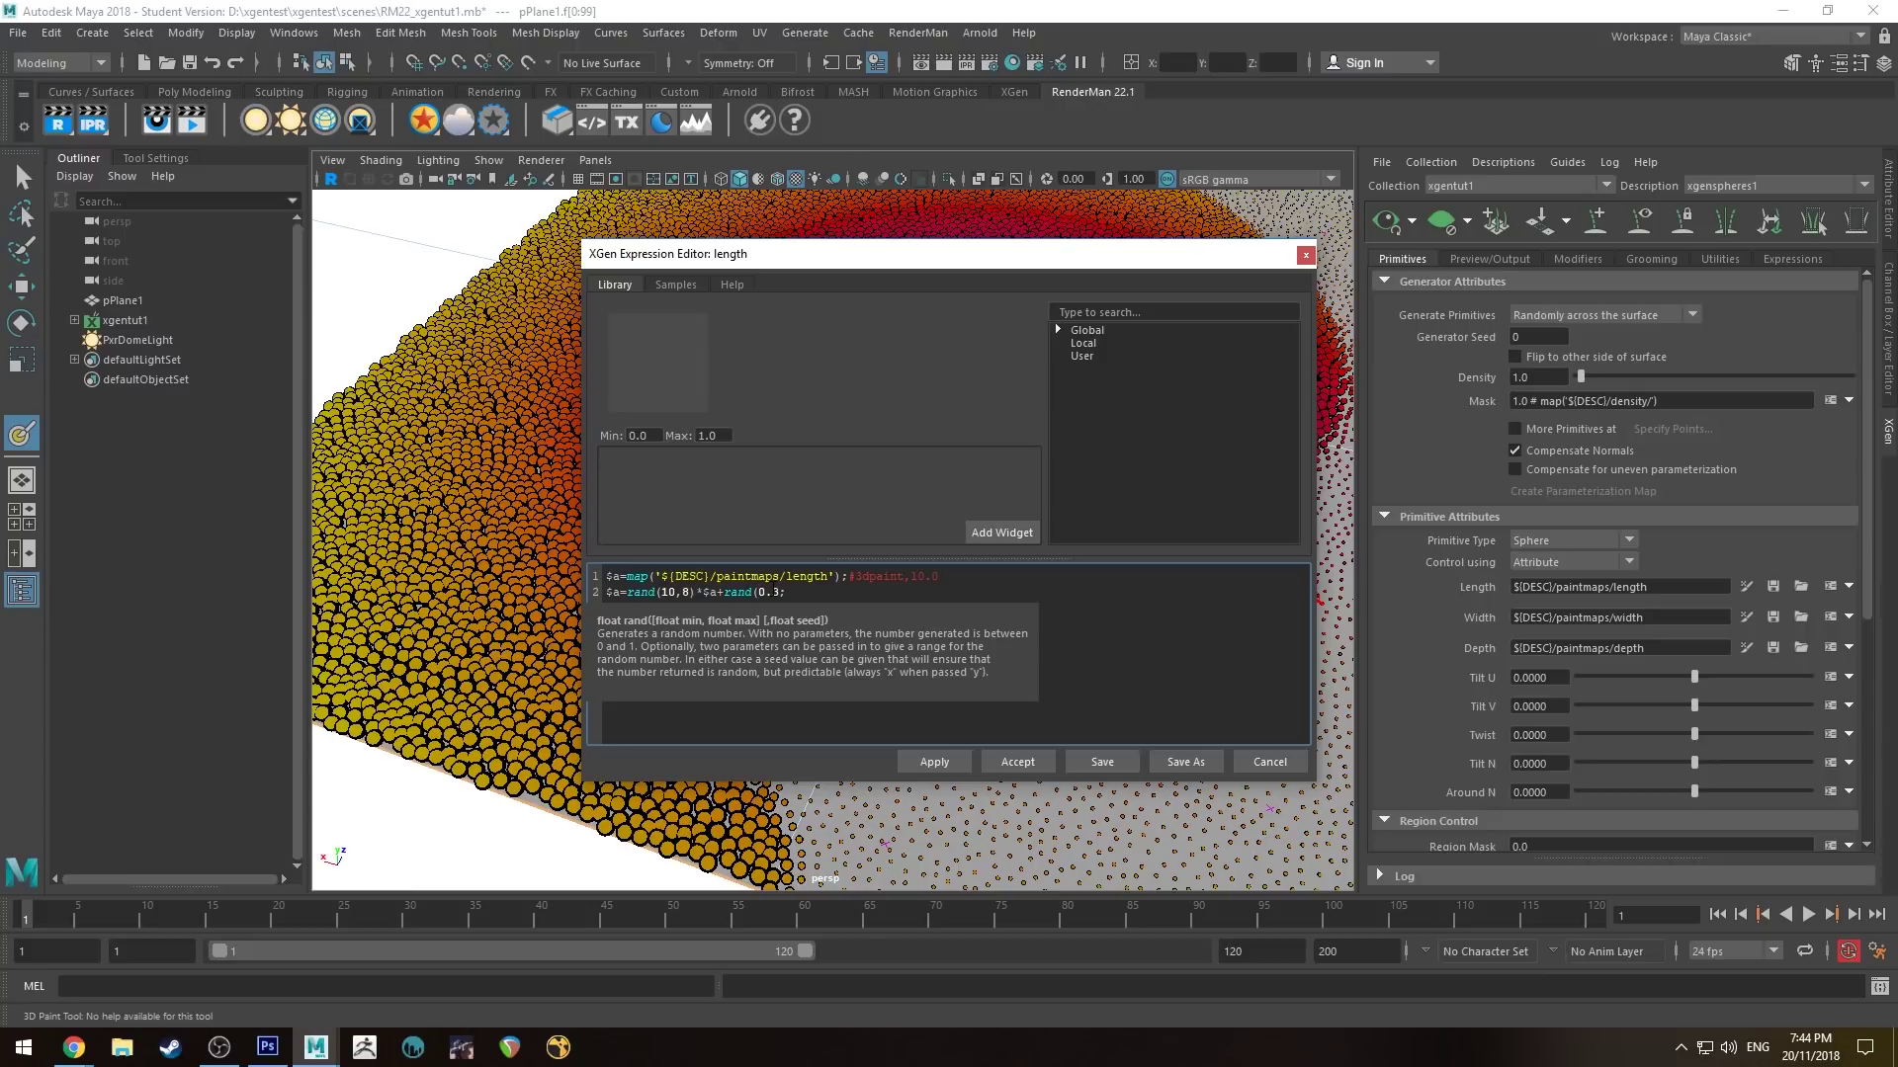
Step: Replace the 0.3 offset with rand(1,2) in the Length expression and apply the expression
{"action": "key", "text": "Delete"}
{"action": "key", "text": "Delete"}
{"action": "key", "text": "Delete"}
{"action": "type", "text": "1,2)"}
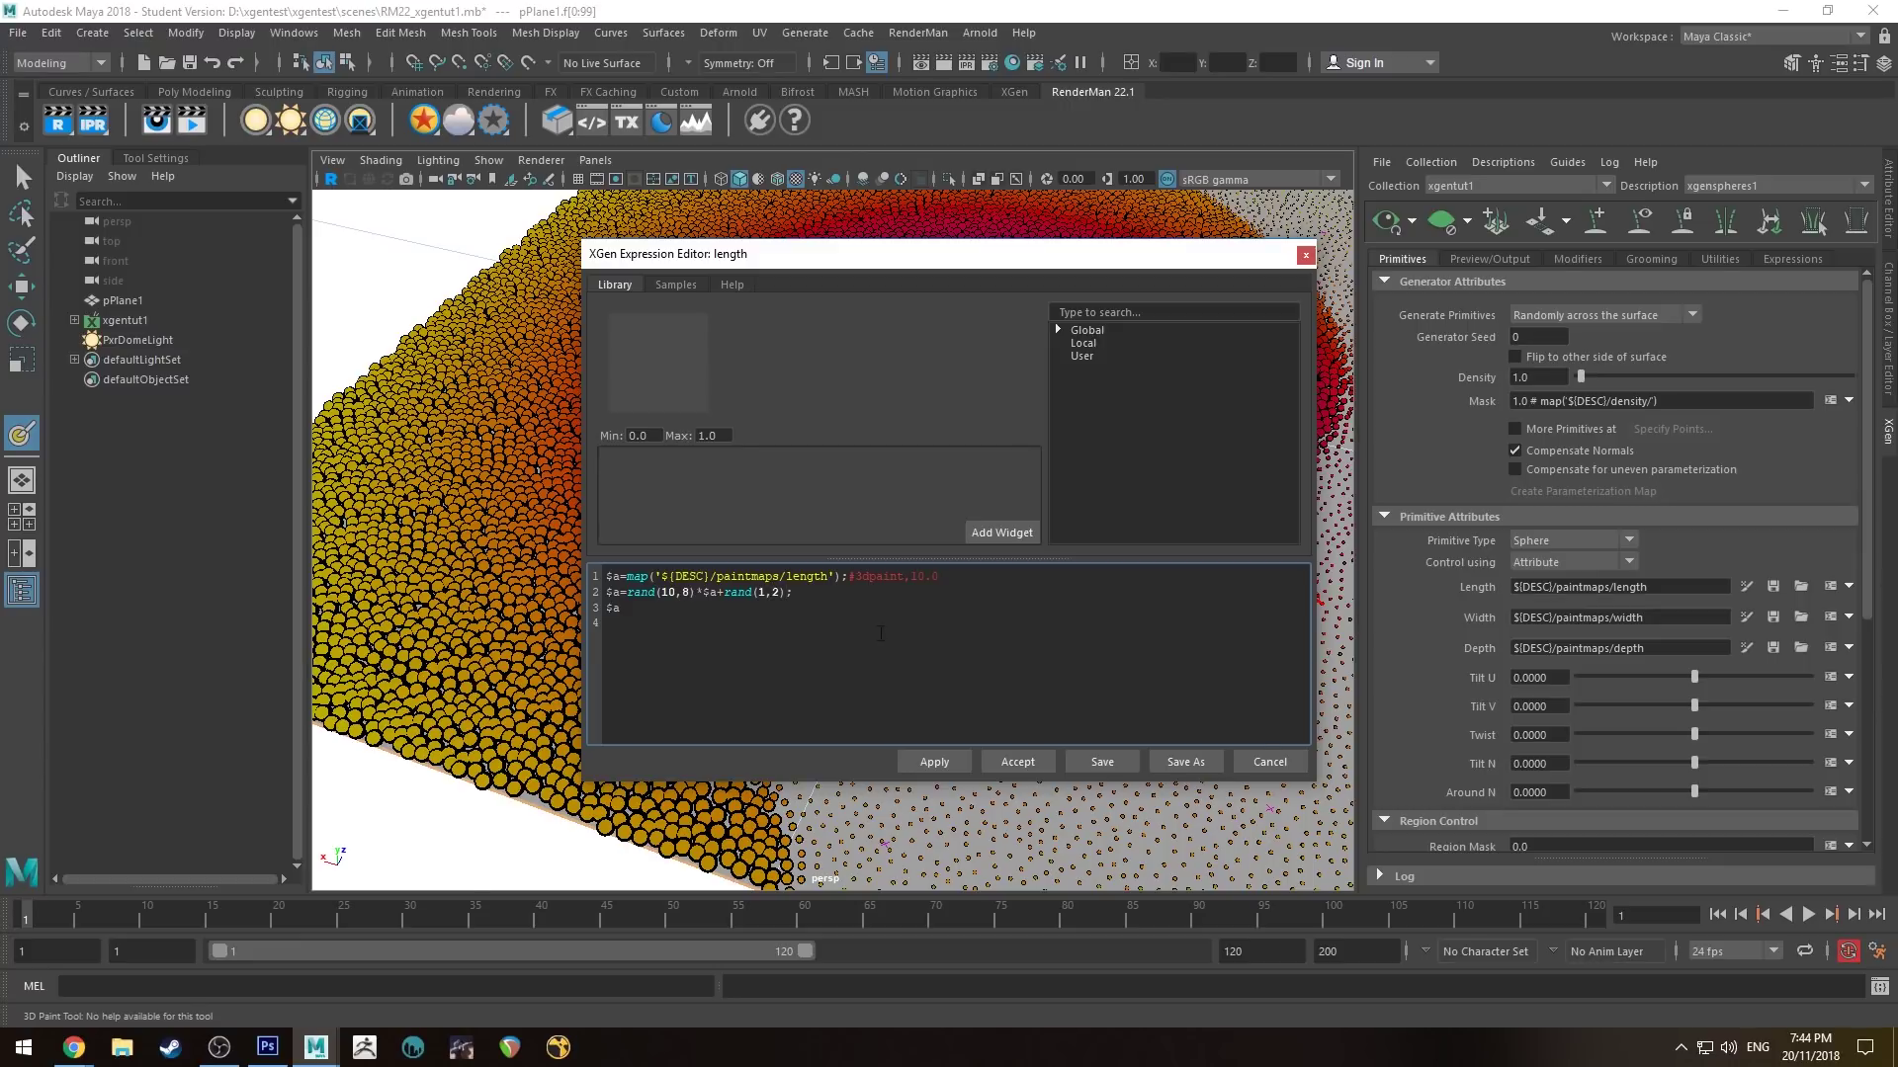
{"action": "left_click_drag", "start_coordinate": [809, 596], "coordinate": [603, 593]}
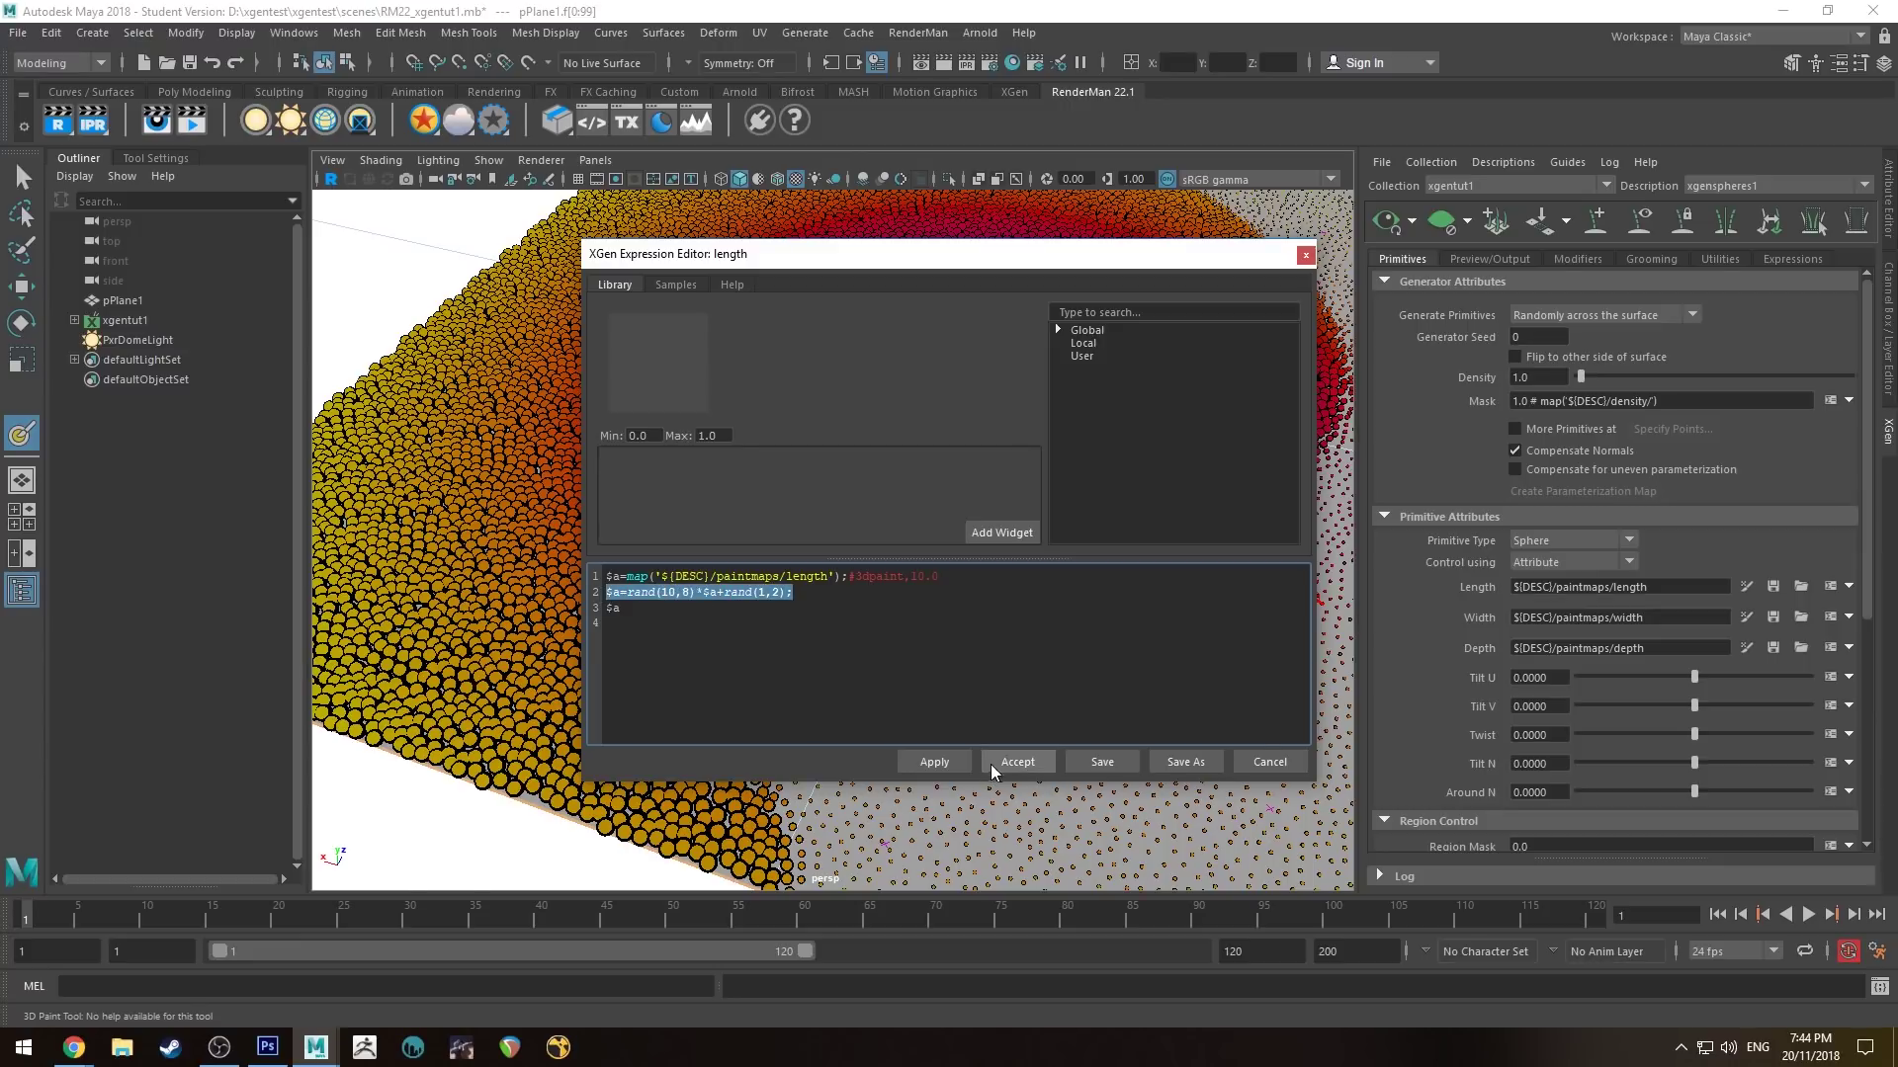
{"action": "left_click", "coordinate": [951, 766]}
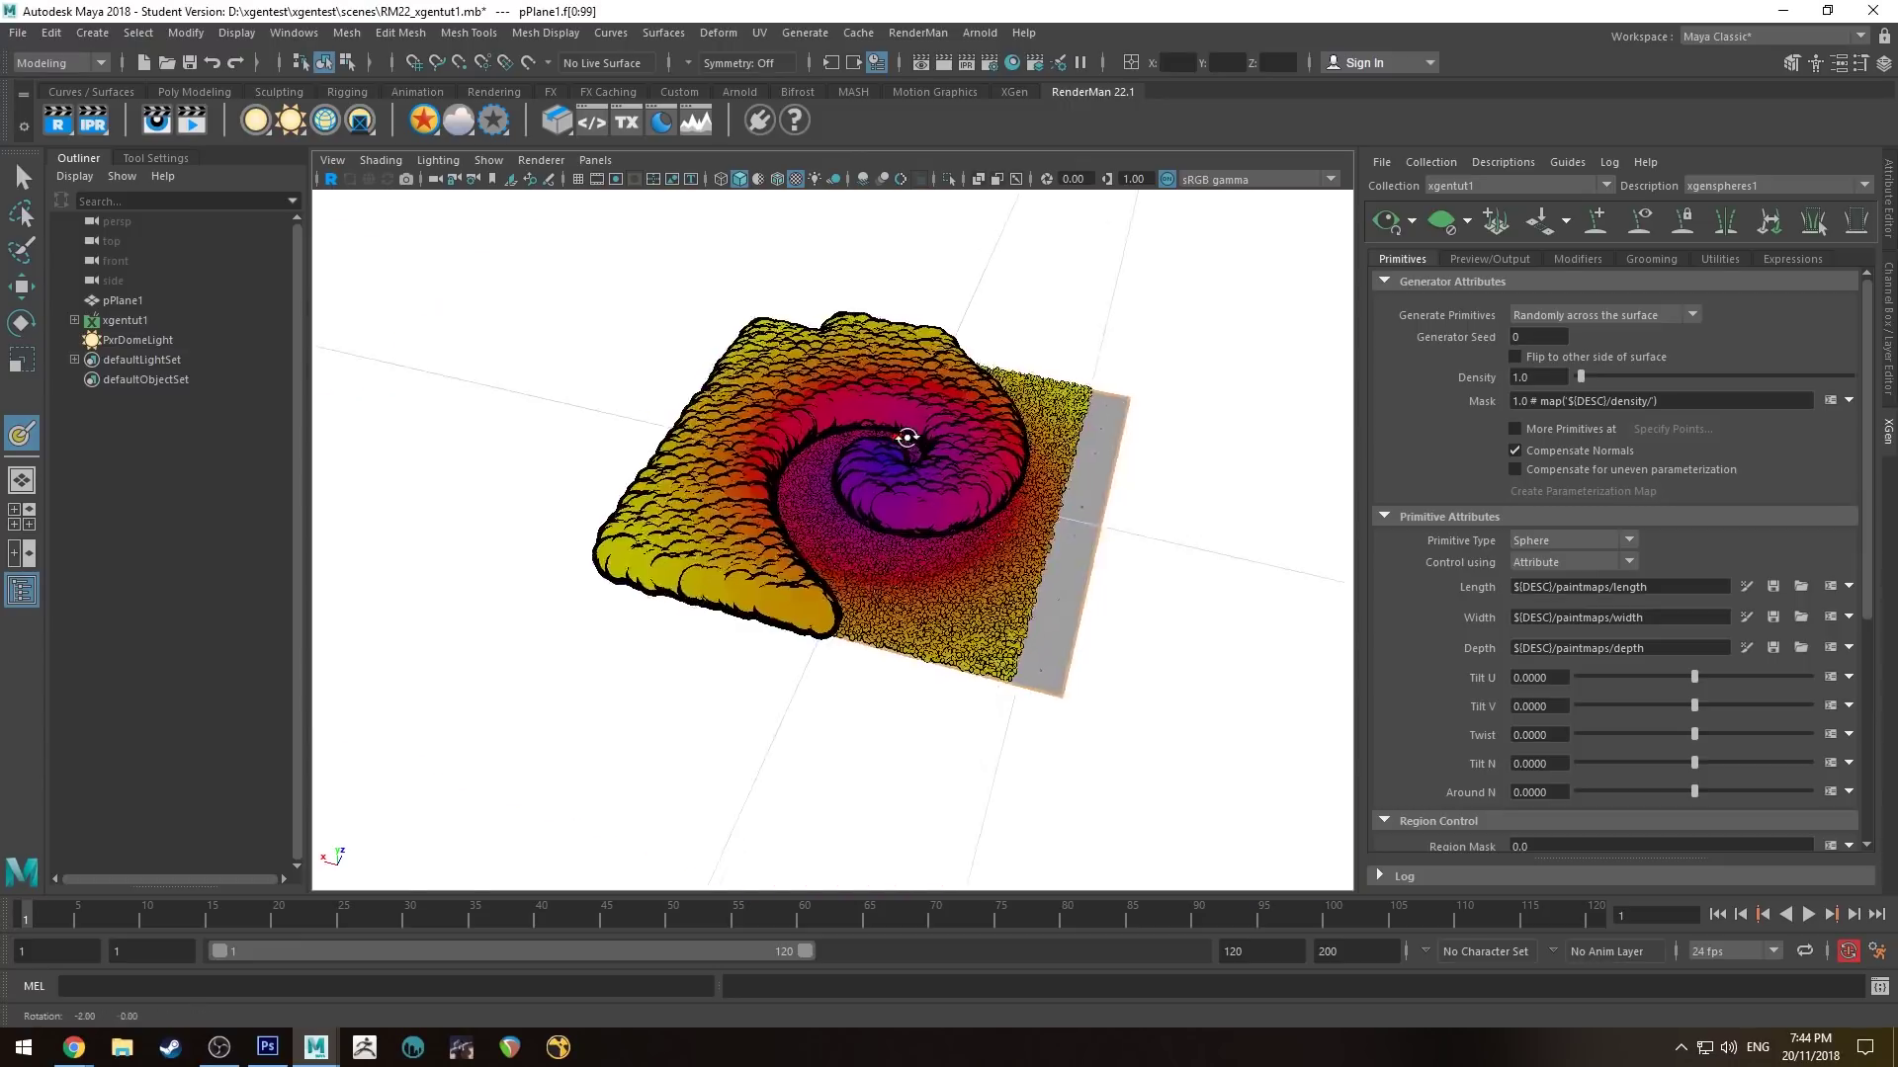
Step: Set the density of the generated spheres to 0.1
{"action": "left_click_drag", "start_coordinate": [906, 441], "coordinate": [906, 474], "text": "alt"}
{"action": "right_click_drag", "start_coordinate": [907, 475], "coordinate": [1154, 574], "text": "alt"}
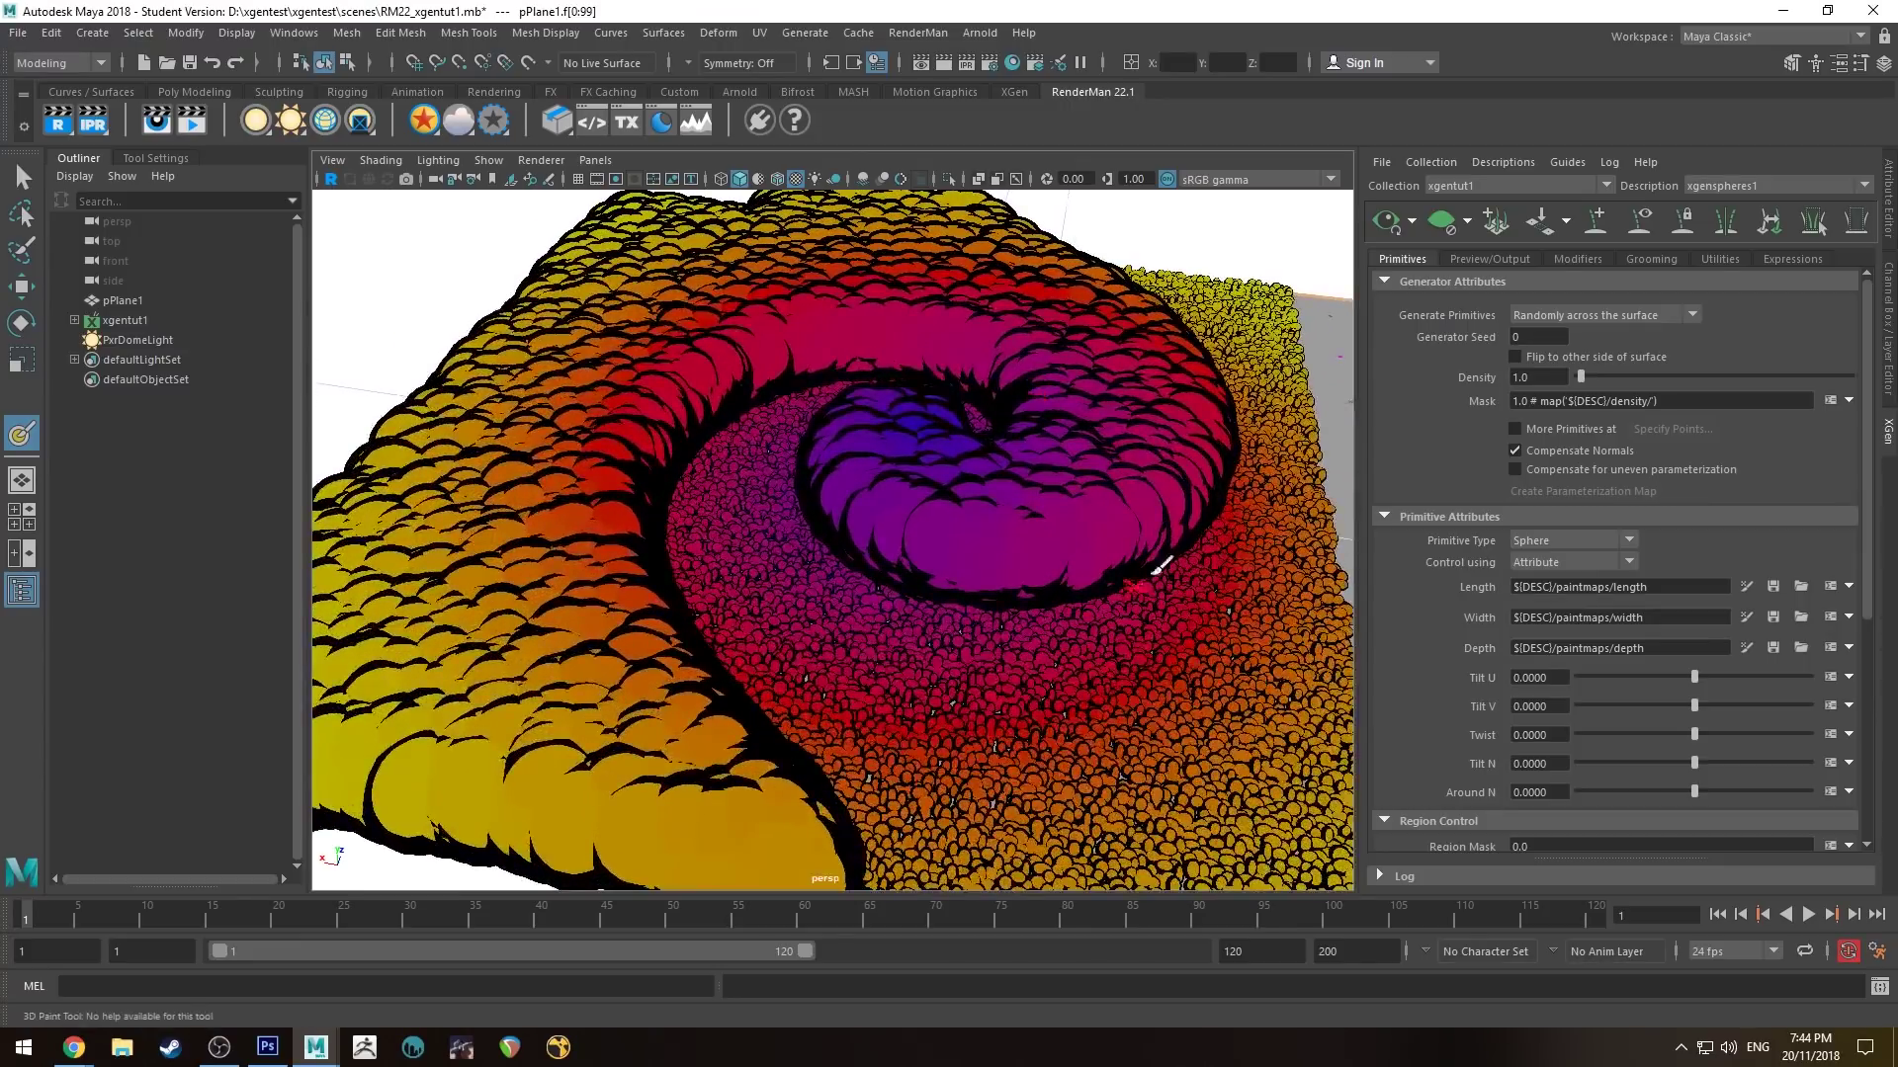
{"action": "double_click", "coordinate": [1547, 379]}
{"action": "type", "text": "0.1"}
{"action": "key", "text": "Return"}
{"action": "scroll", "coordinate": [736, 629], "scroll_direction": "up", "scroll_amount": 5}
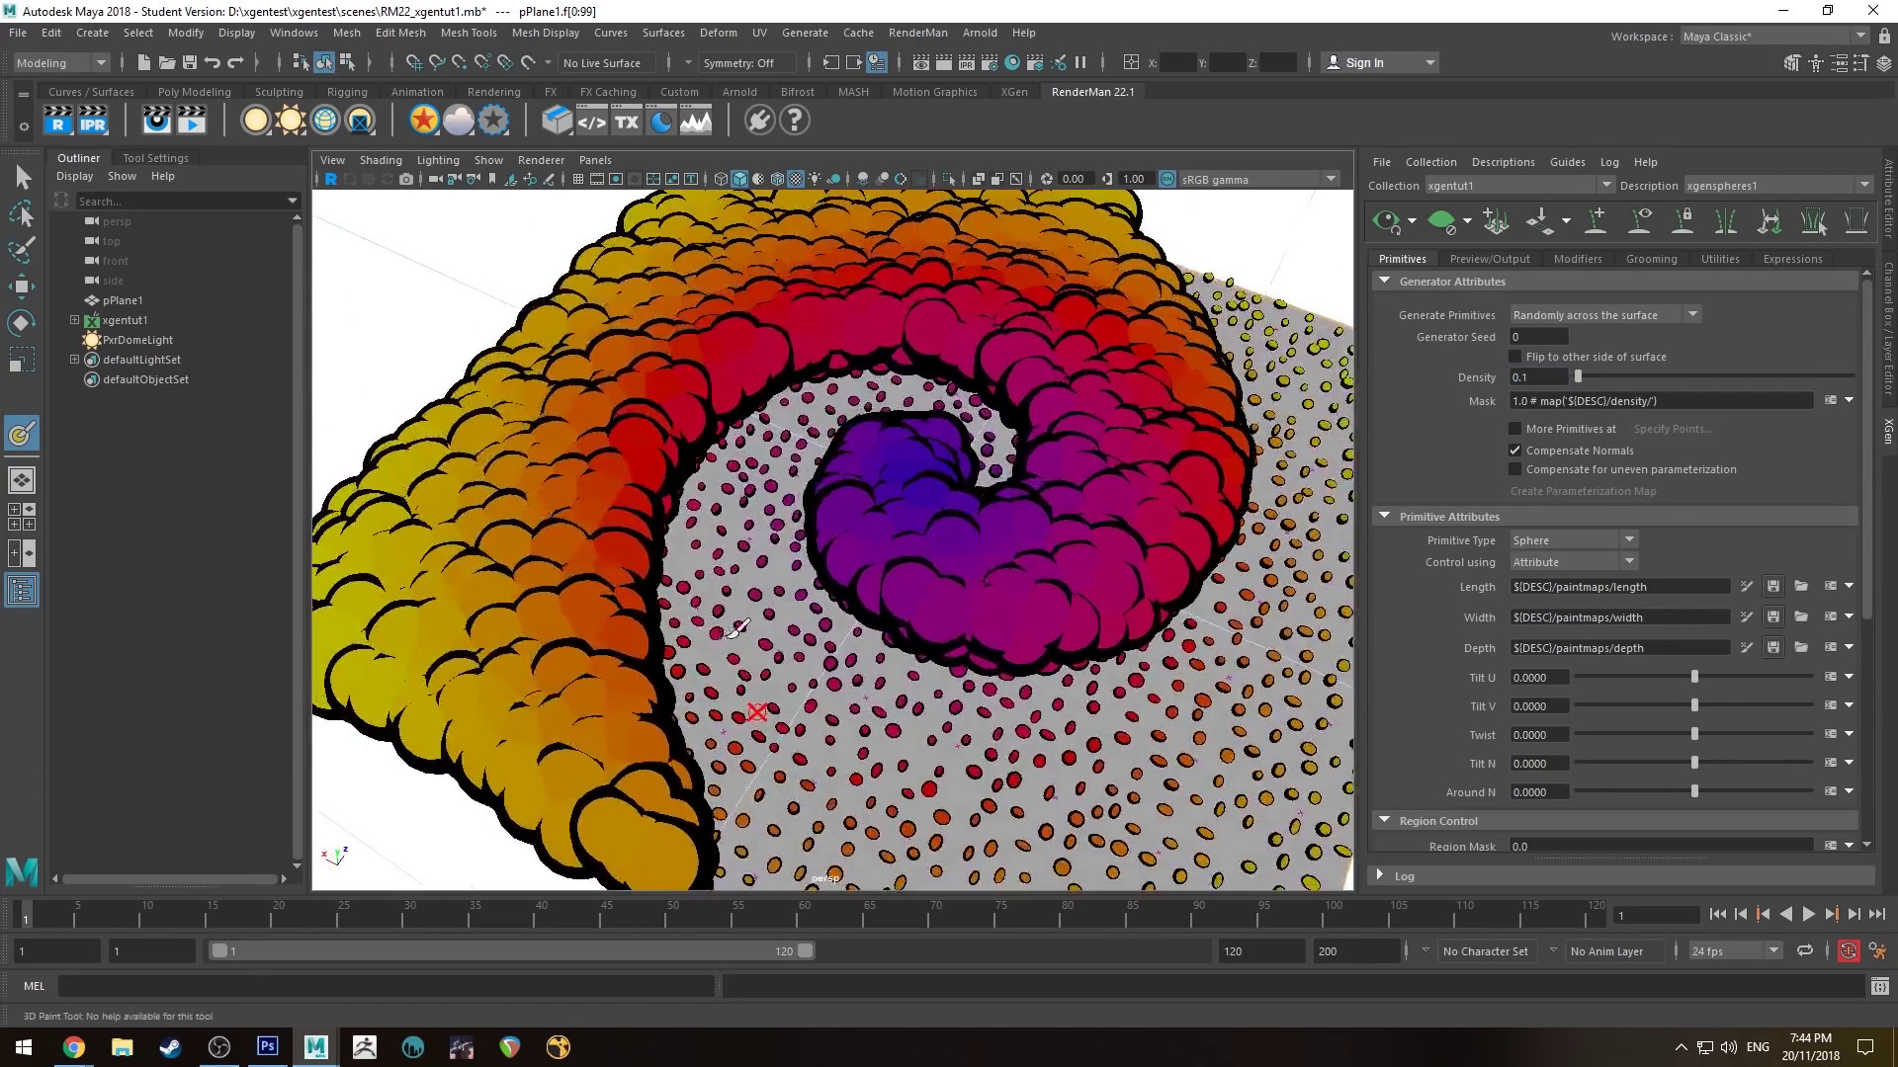
Step: Frame the randomized spheres along the spiral at a low angle and start a RenderMan render in the viewport
{"action": "middle_click_drag", "start_coordinate": [737, 630], "coordinate": [691, 420], "text": "alt"}
{"action": "right_click_drag", "start_coordinate": [691, 420], "coordinate": [958, 634], "text": "alt"}
{"action": "left_click_drag", "start_coordinate": [958, 635], "coordinate": [907, 643], "text": "alt"}
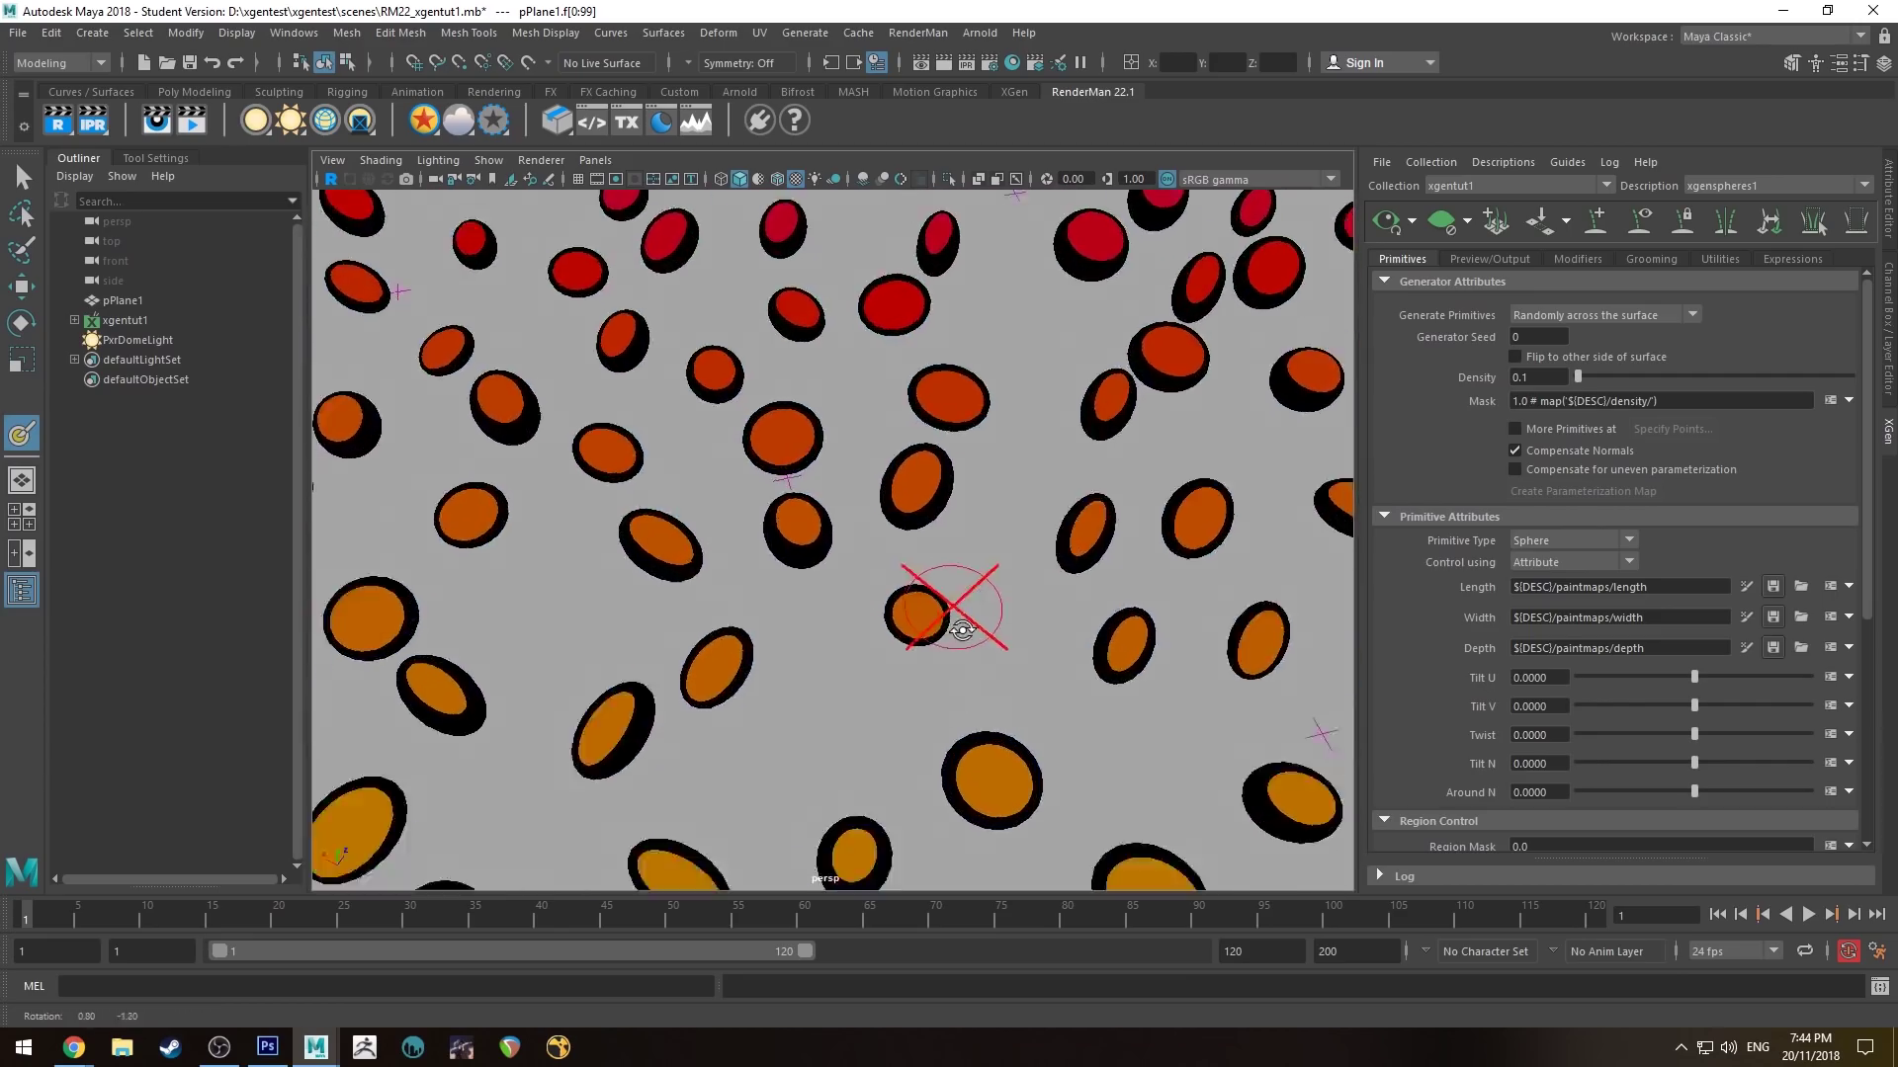
{"action": "right_click_drag", "start_coordinate": [906, 643], "coordinate": [812, 304], "text": "alt"}
{"action": "middle_click_drag", "start_coordinate": [810, 303], "coordinate": [834, 486], "text": "alt"}
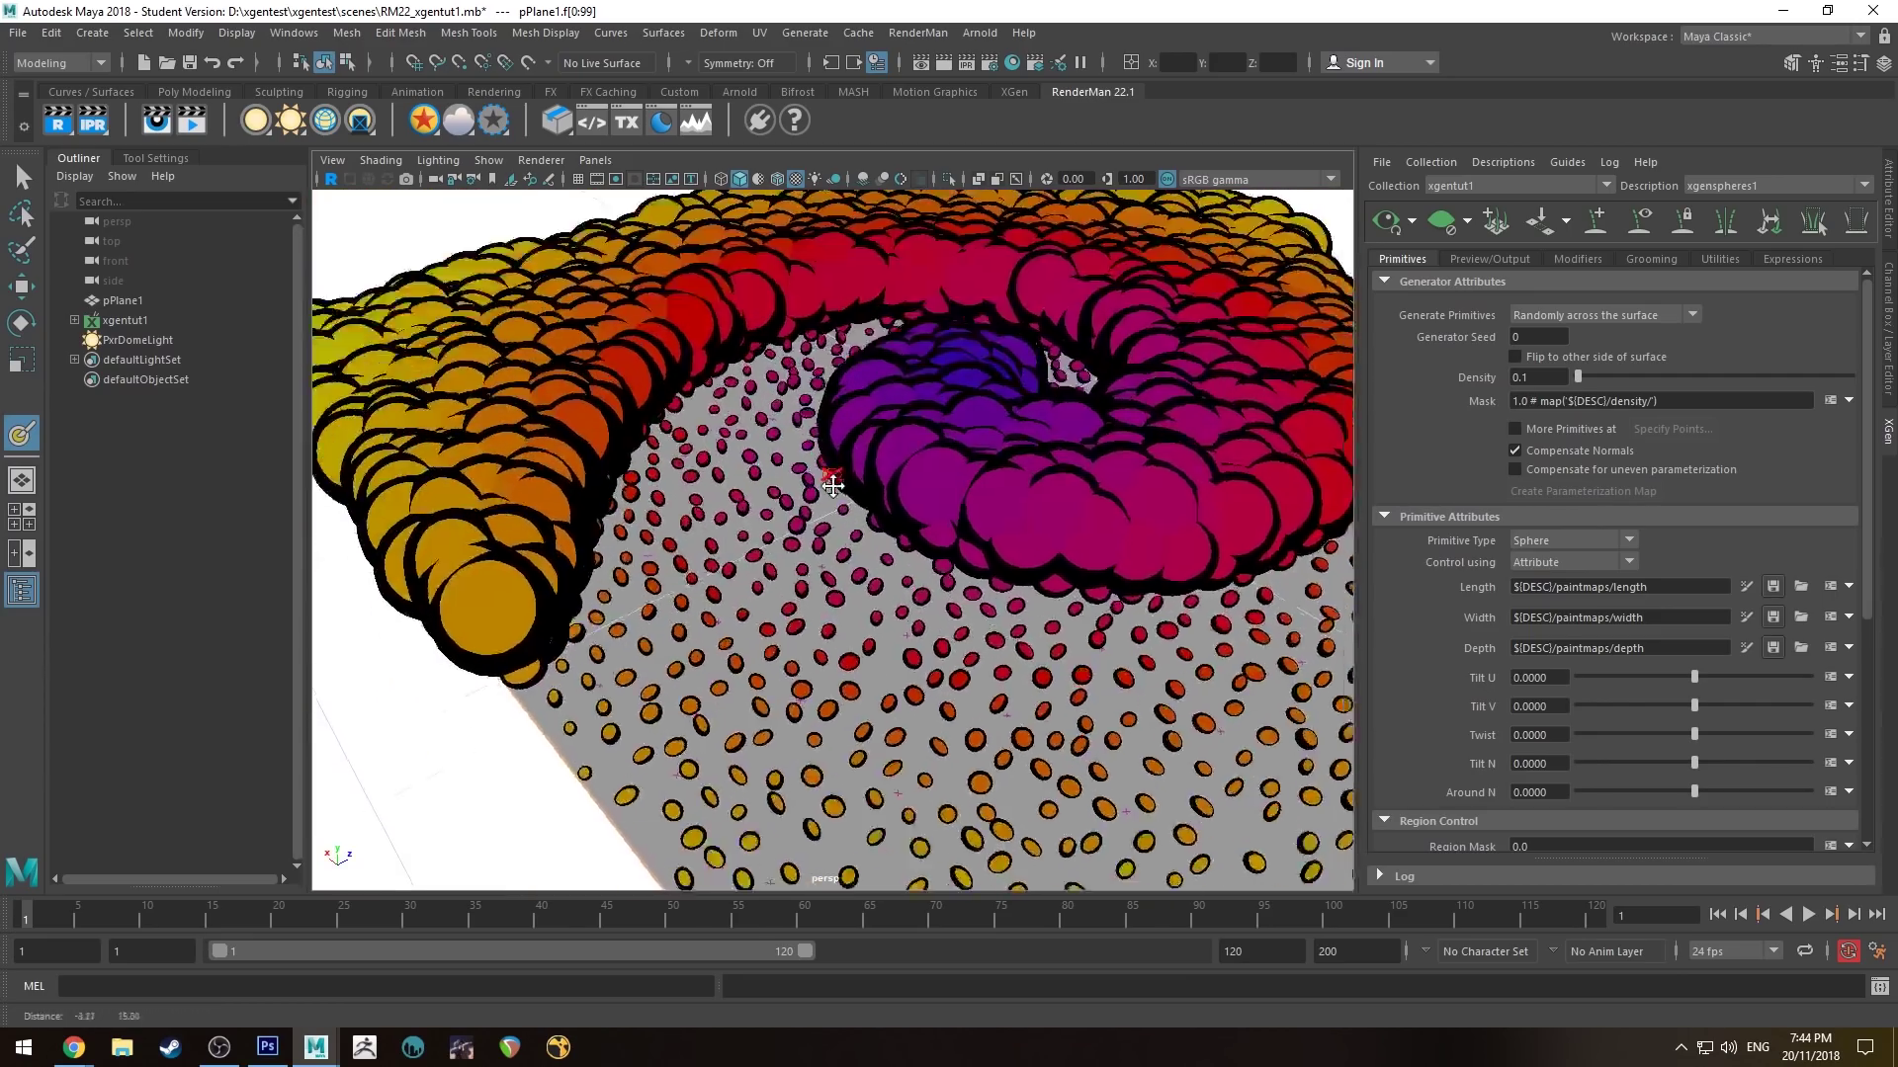
{"action": "left_click_drag", "start_coordinate": [833, 485], "coordinate": [809, 599], "text": "alt"}
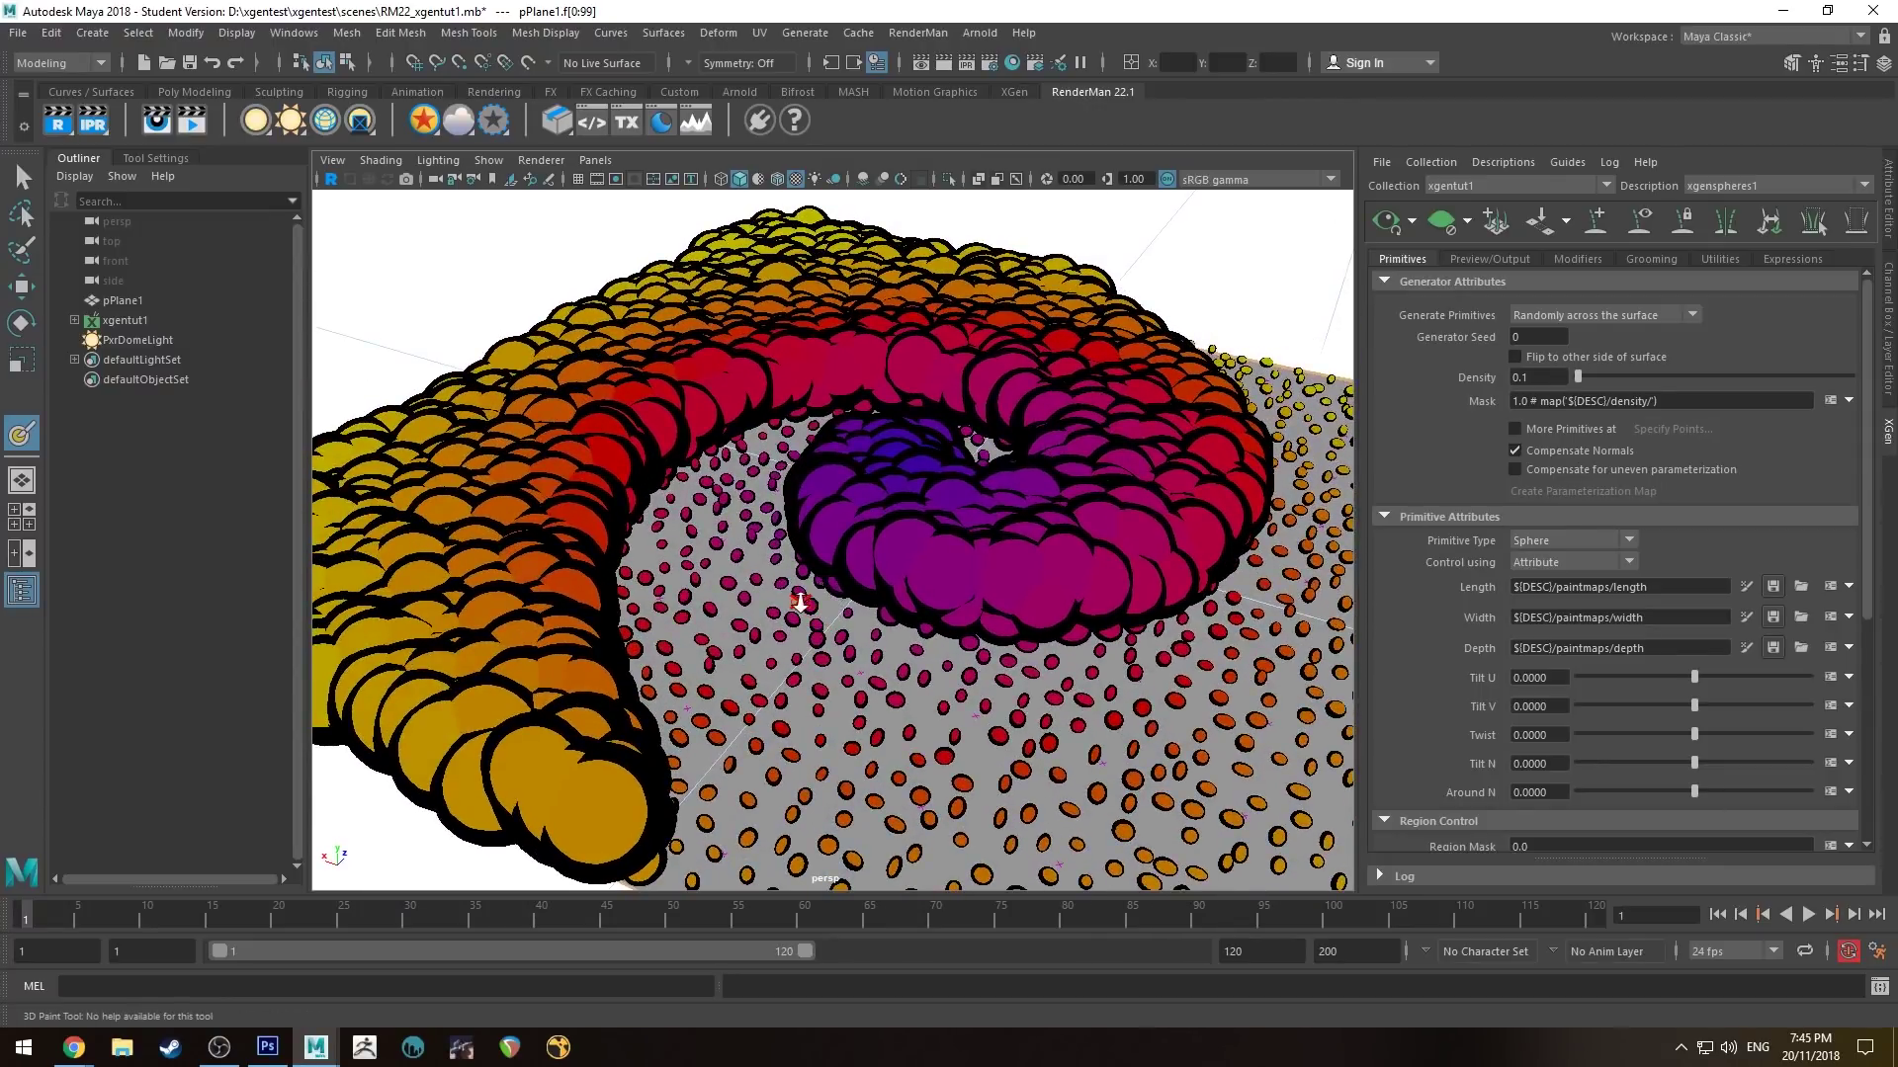
{"action": "right_click_drag", "start_coordinate": [800, 603], "coordinate": [749, 502], "text": "alt"}
{"action": "left_click", "coordinate": [330, 180]}
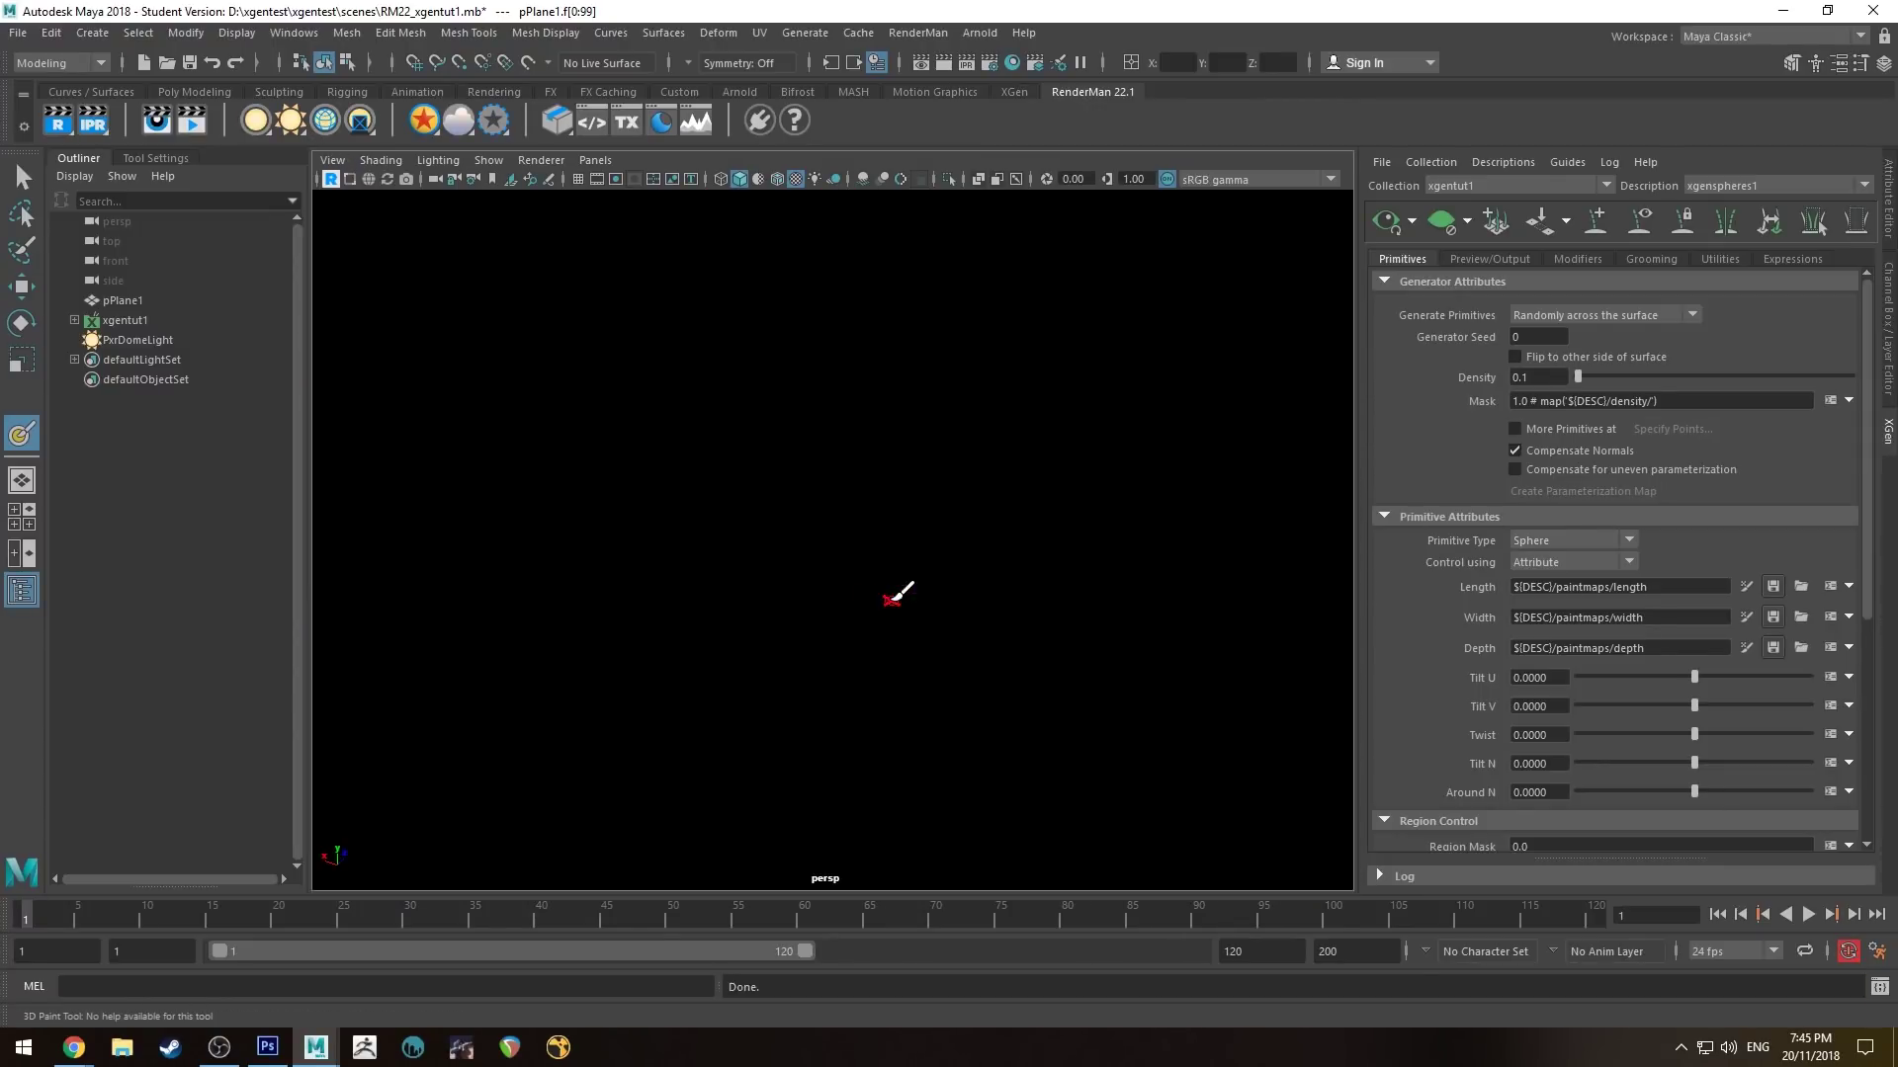